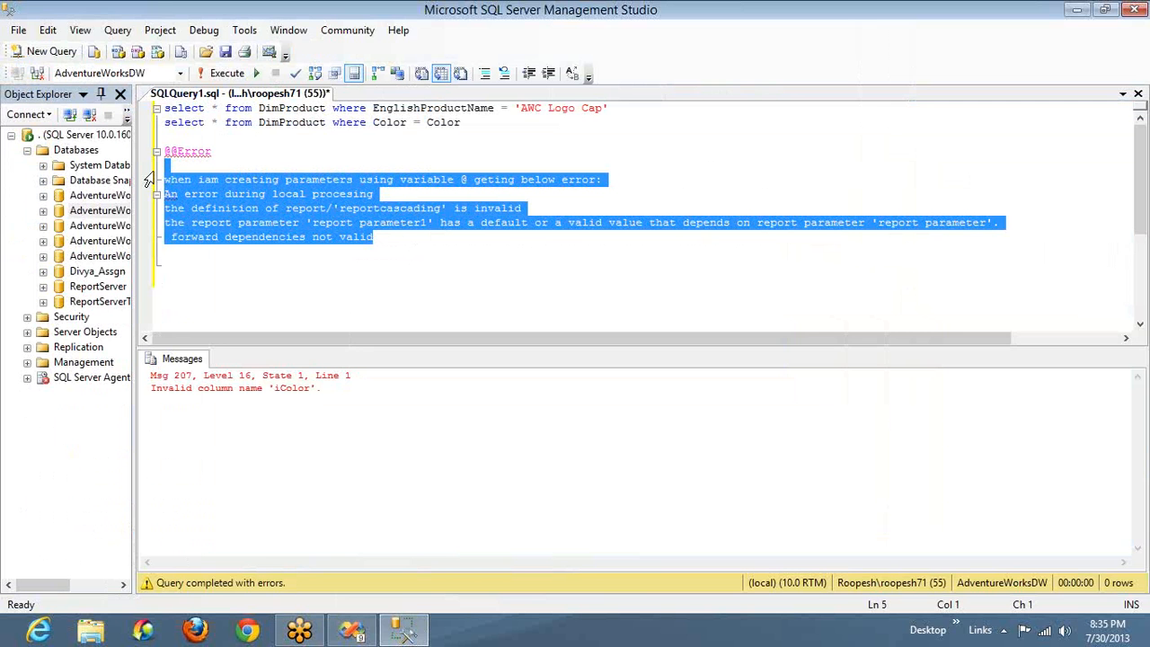
Compare the error note in SQL Server Management Studio with the paramColor parameter, Color_DS dataset and Imp_DataSet Color field in Visual Studio
{"action": "key", "text": "alt+Tab"}
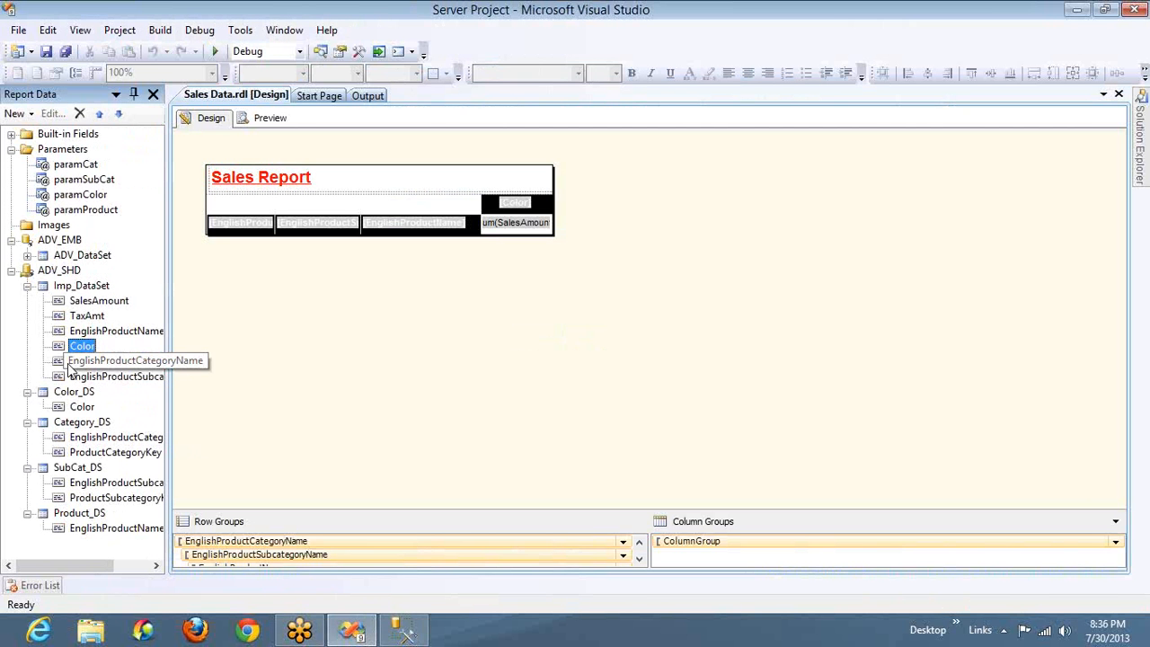
{"action": "left_click", "coordinate": [77, 393]}
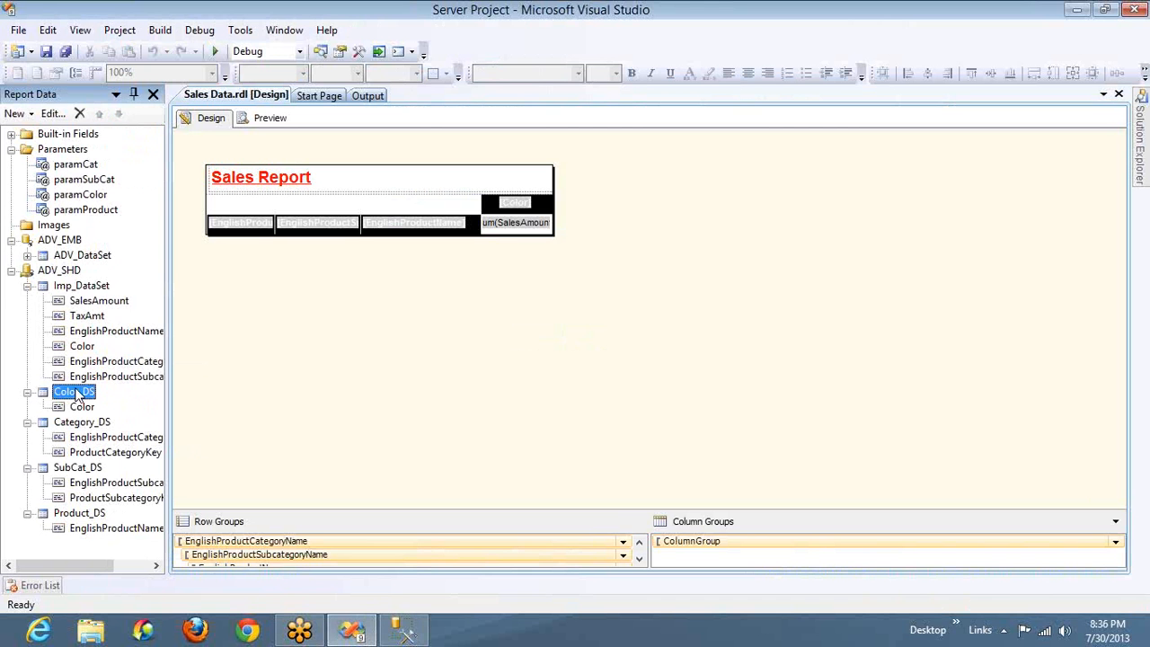
{"action": "left_click", "coordinate": [82, 347]}
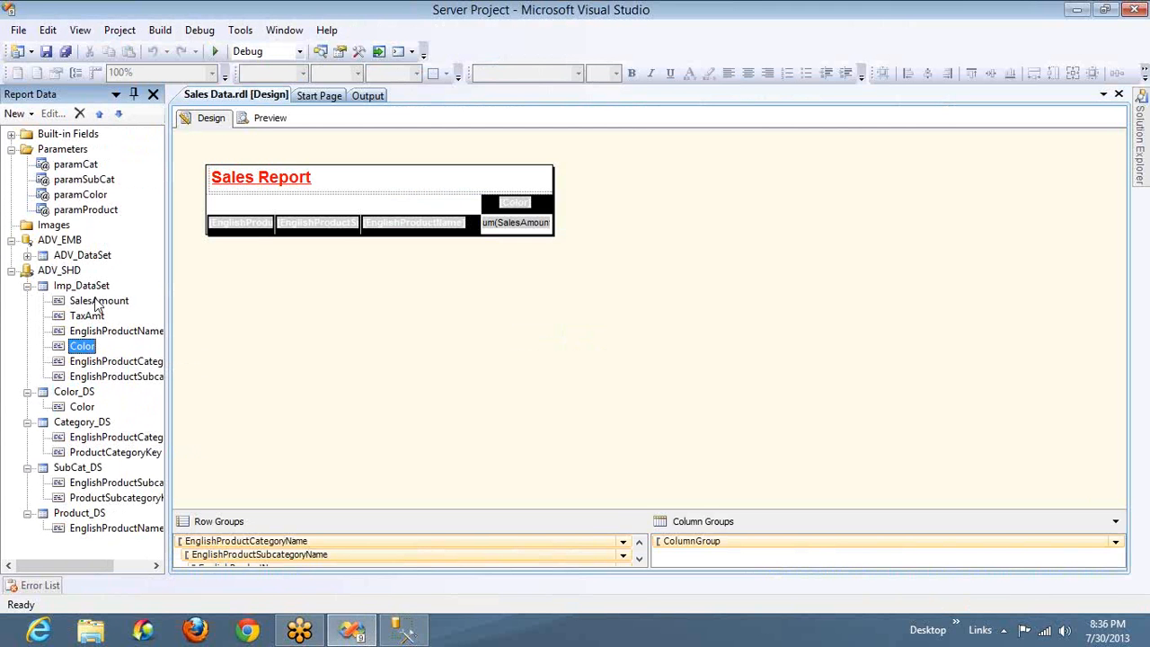
{"action": "key", "text": "alt+Tab"}
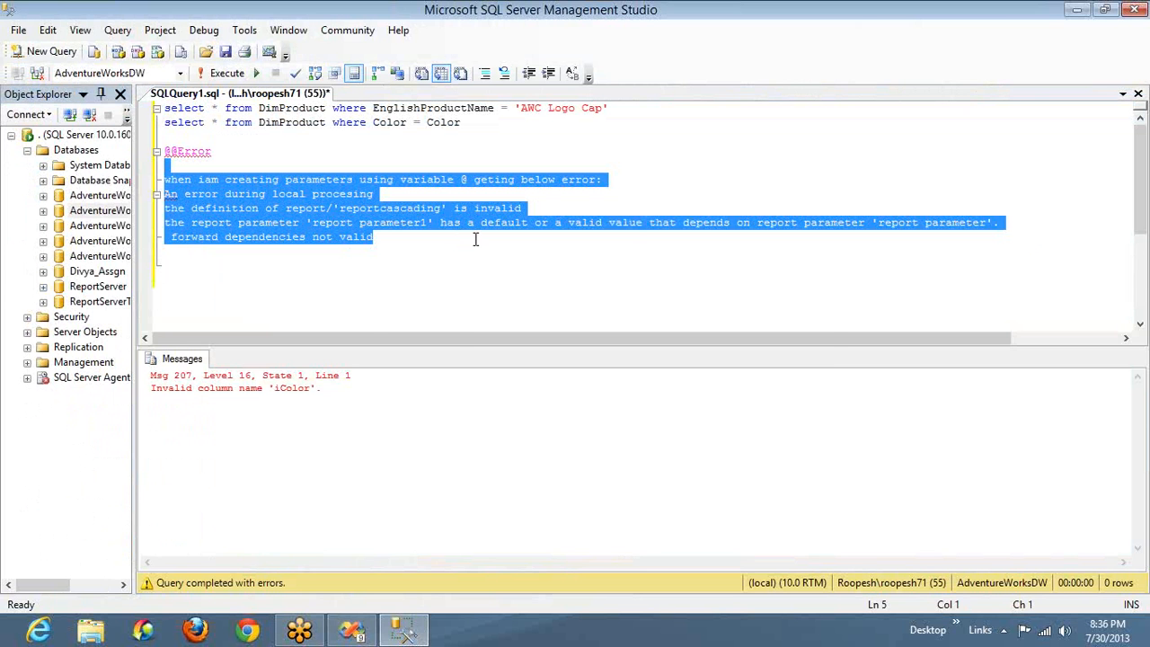
{"action": "key", "text": "alt+Tab"}
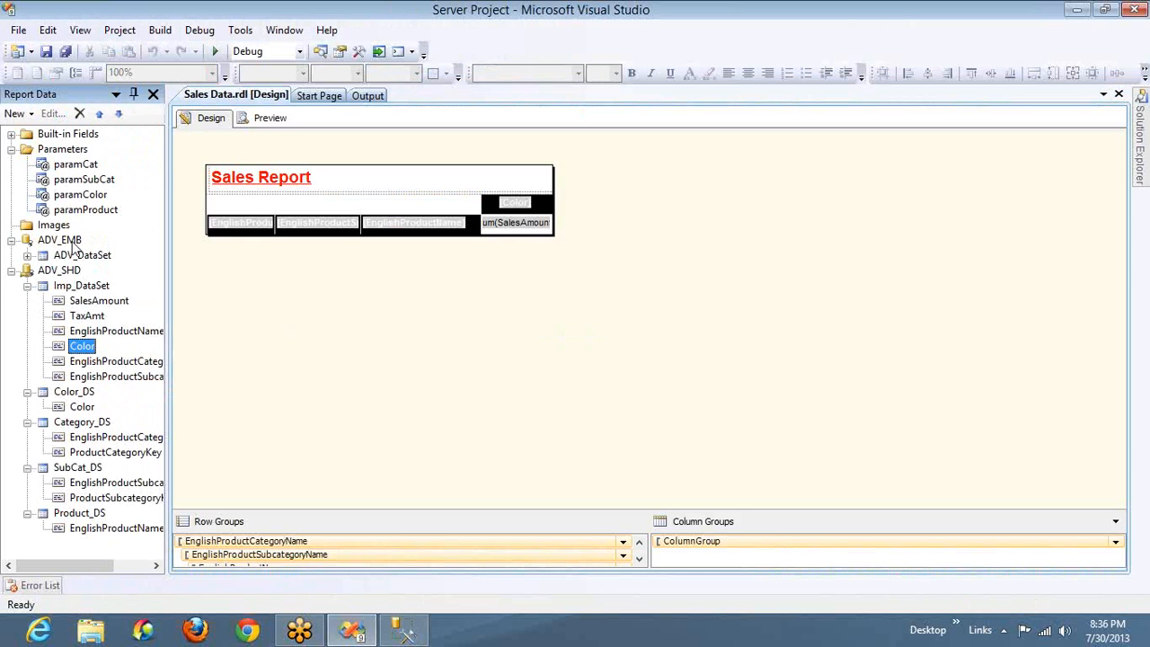
{"action": "left_click", "coordinate": [89, 197]}
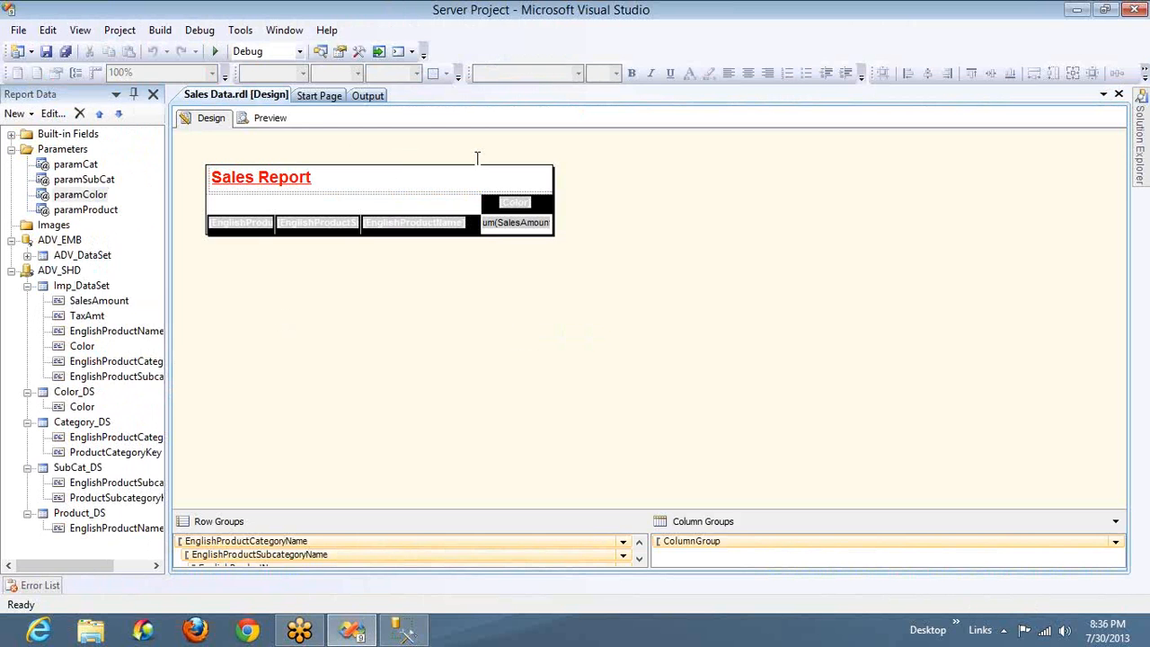
{"action": "key", "text": "alt+Tab"}
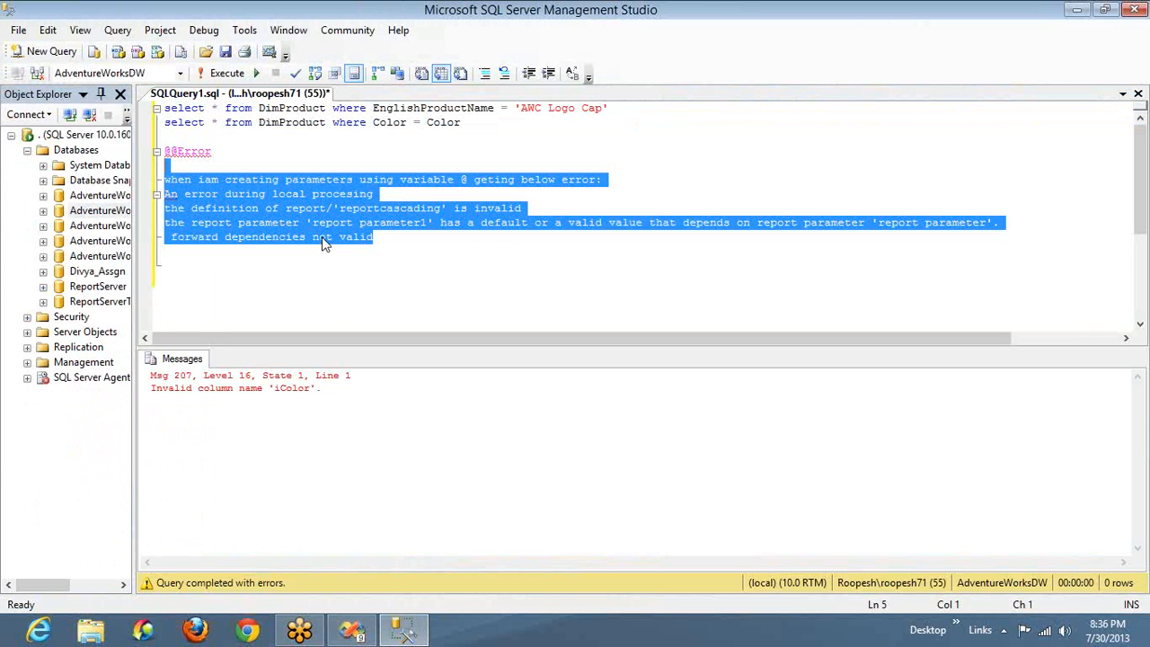
{"action": "key", "text": "alt+Tab"}
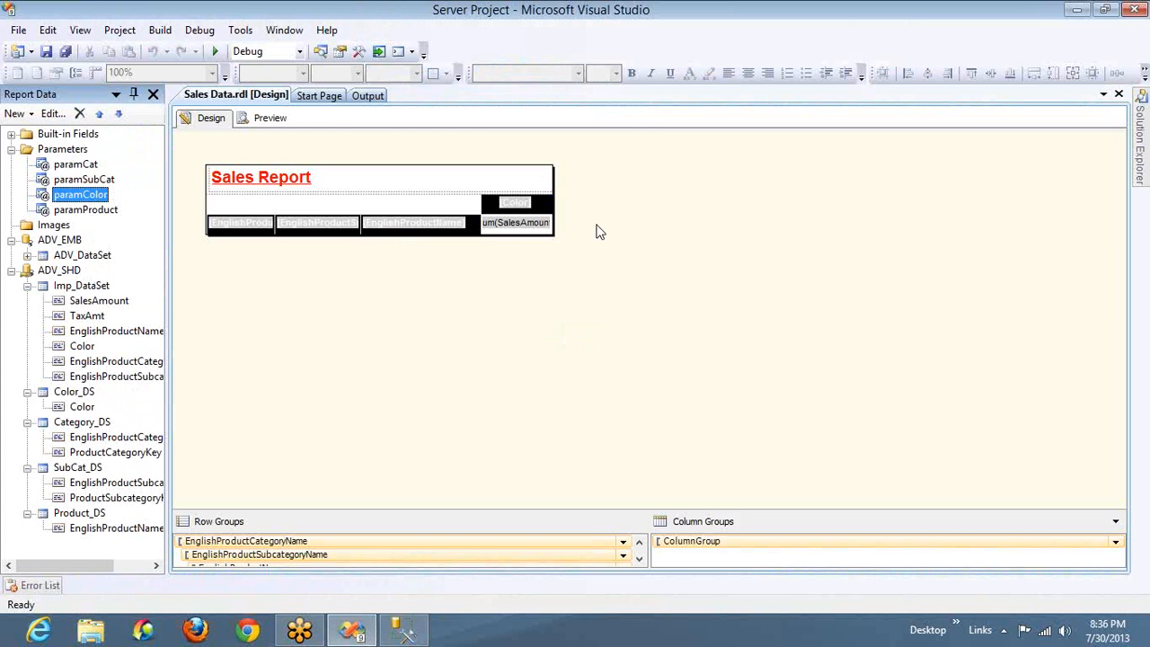
{"action": "left_click", "coordinate": [952, 151]}
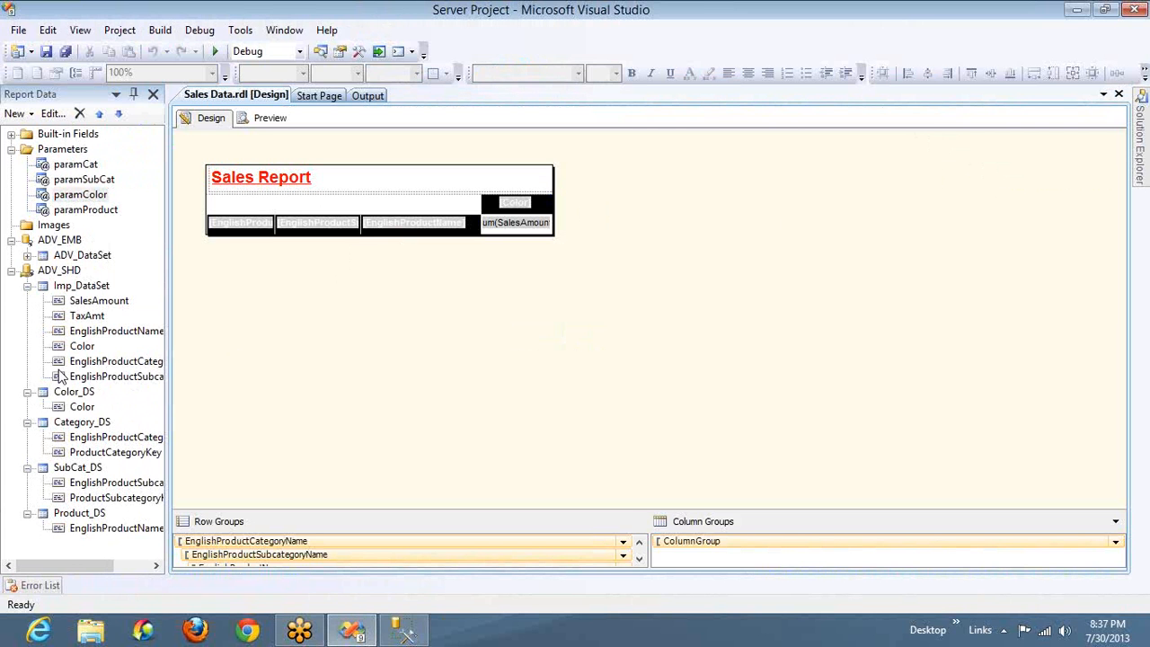
{"action": "left_click", "coordinate": [81, 350]}
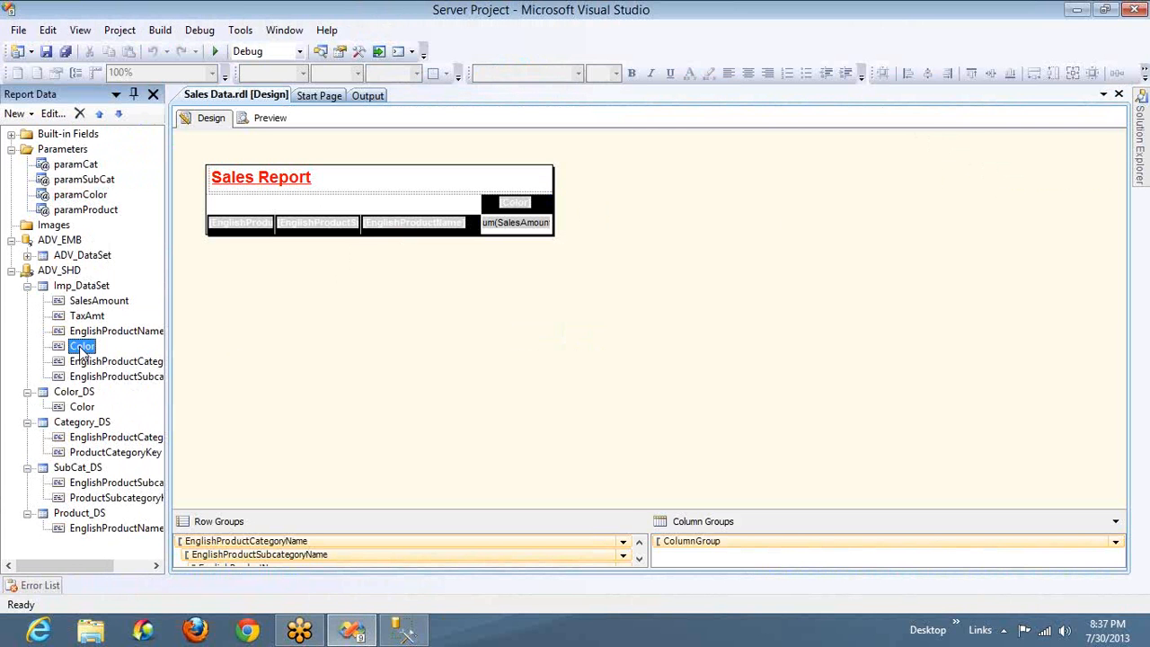
Set paramColor's available values to come from Imp_DataSet, with Color as both the value field and the label field
{"action": "double_click", "coordinate": [81, 195]}
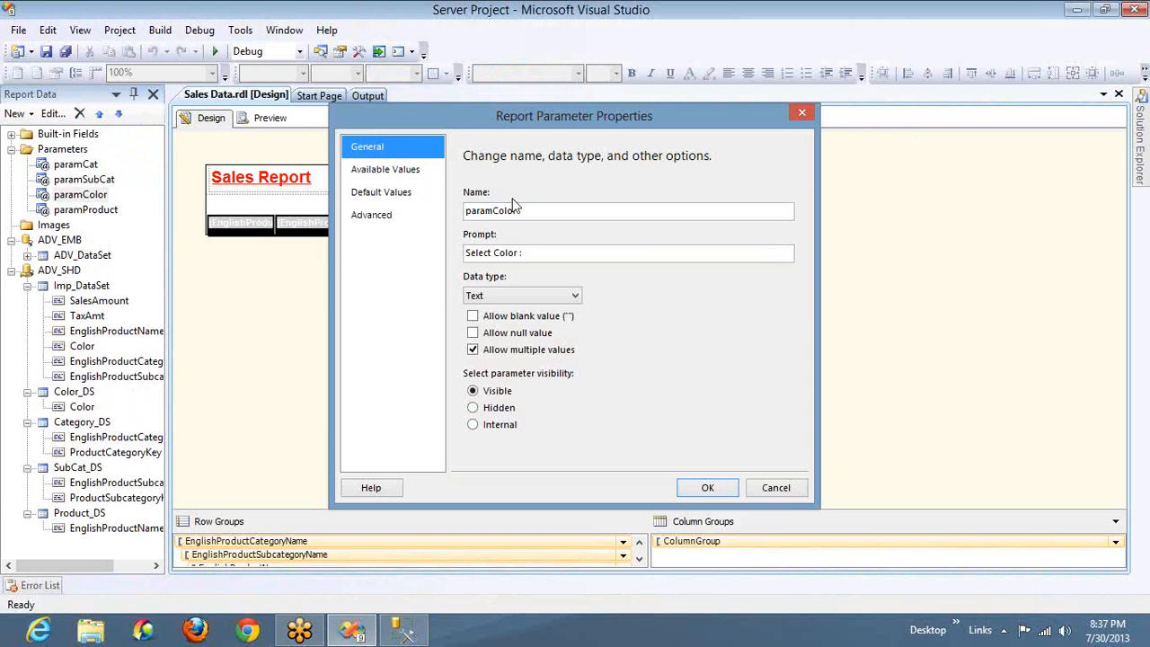
{"action": "left_click", "coordinate": [381, 176]}
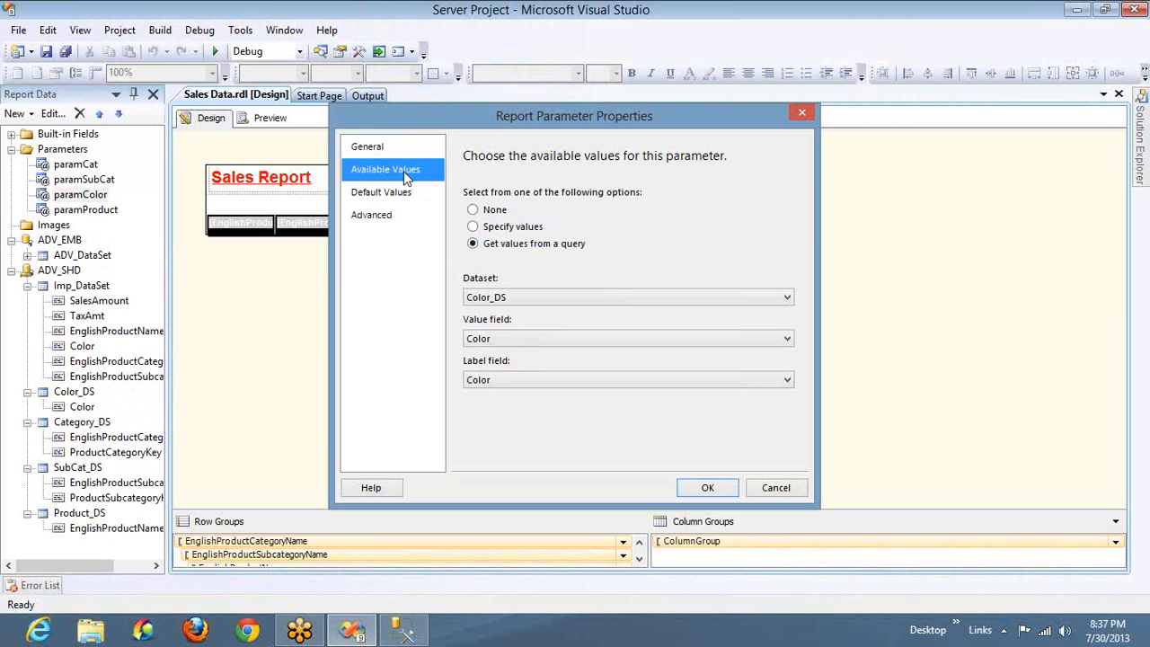
{"action": "left_click", "coordinate": [597, 302]}
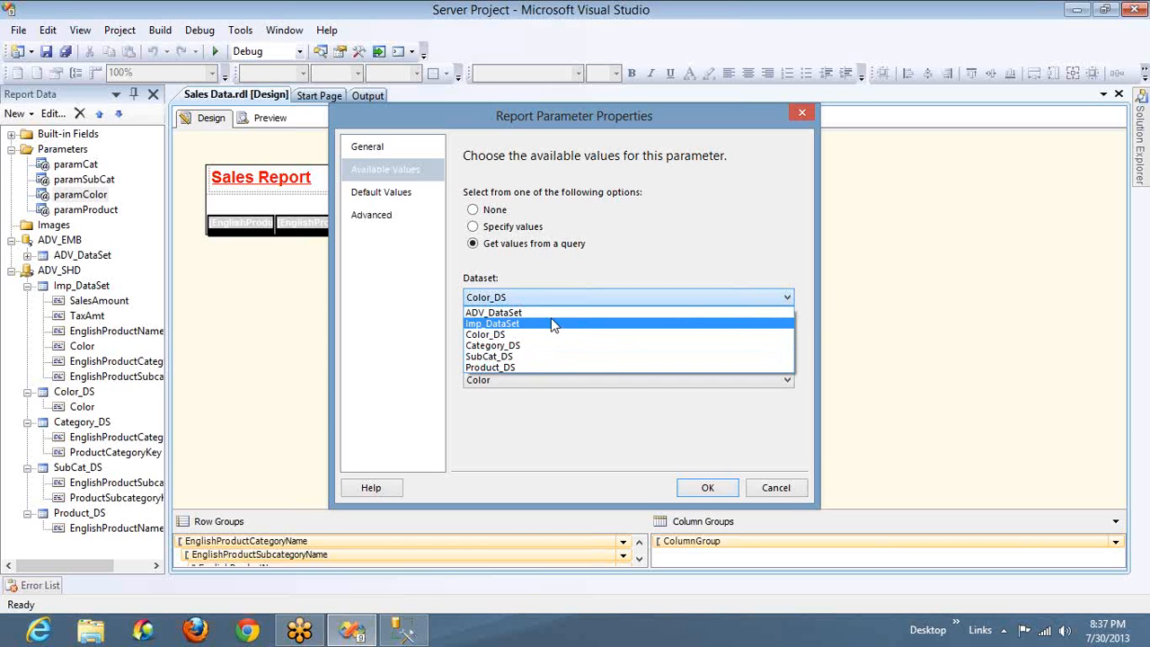
{"action": "left_click", "coordinate": [553, 324]}
{"action": "left_click", "coordinate": [561, 338]}
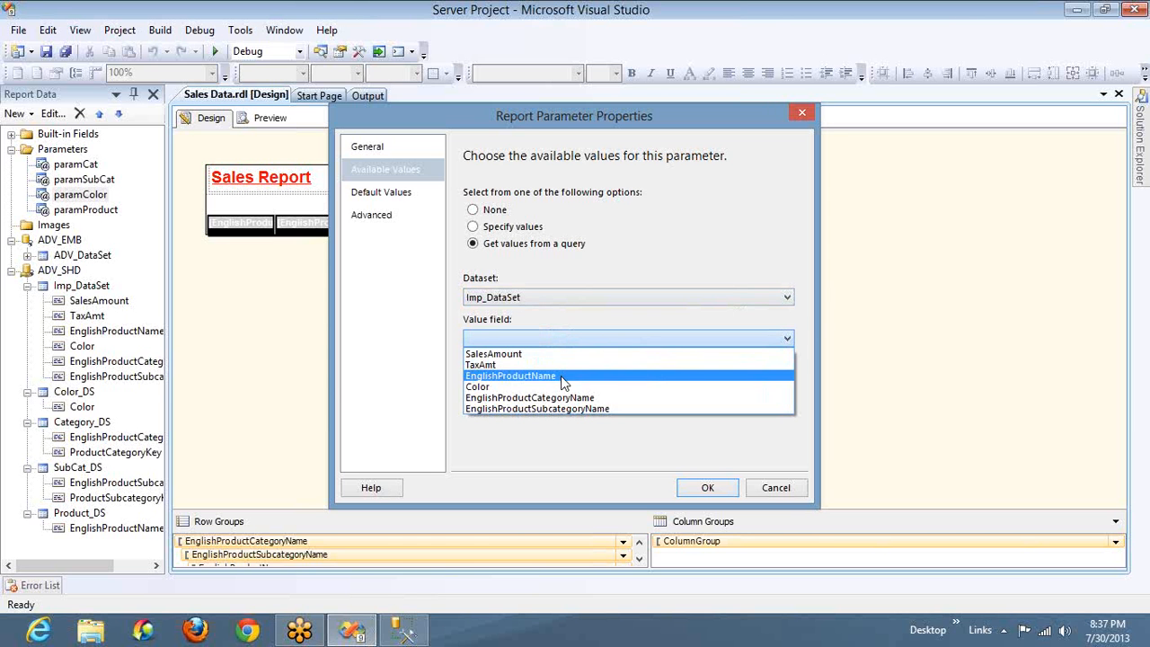
{"action": "left_click", "coordinate": [564, 386]}
{"action": "left_click", "coordinate": [576, 384]}
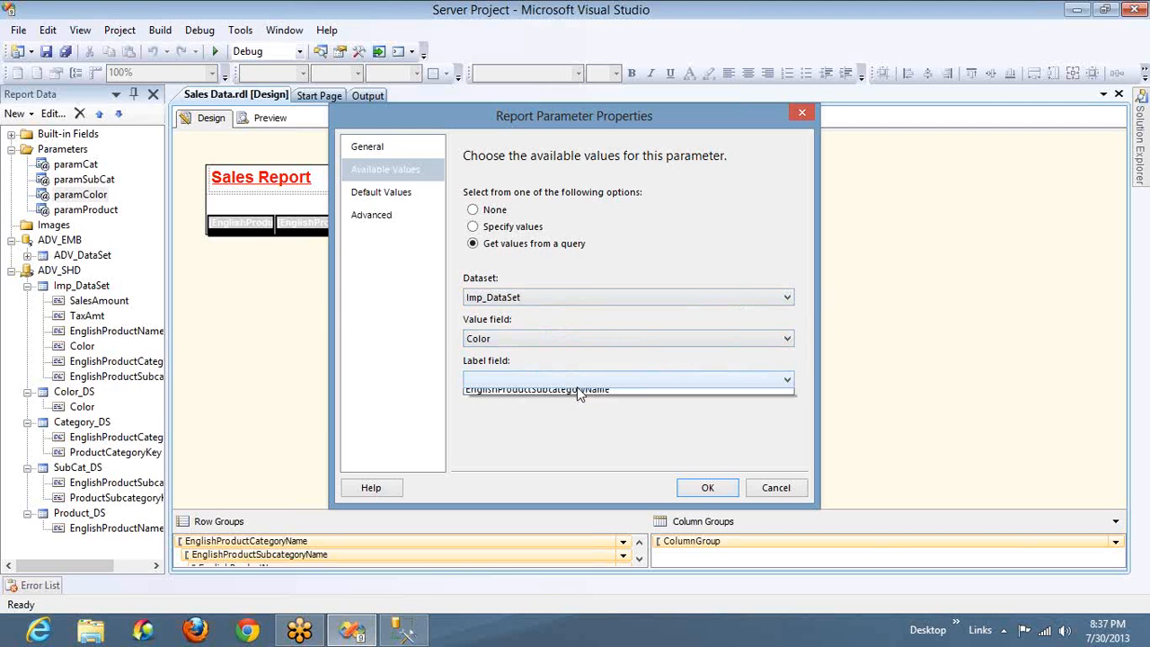
{"action": "left_click", "coordinate": [579, 429]}
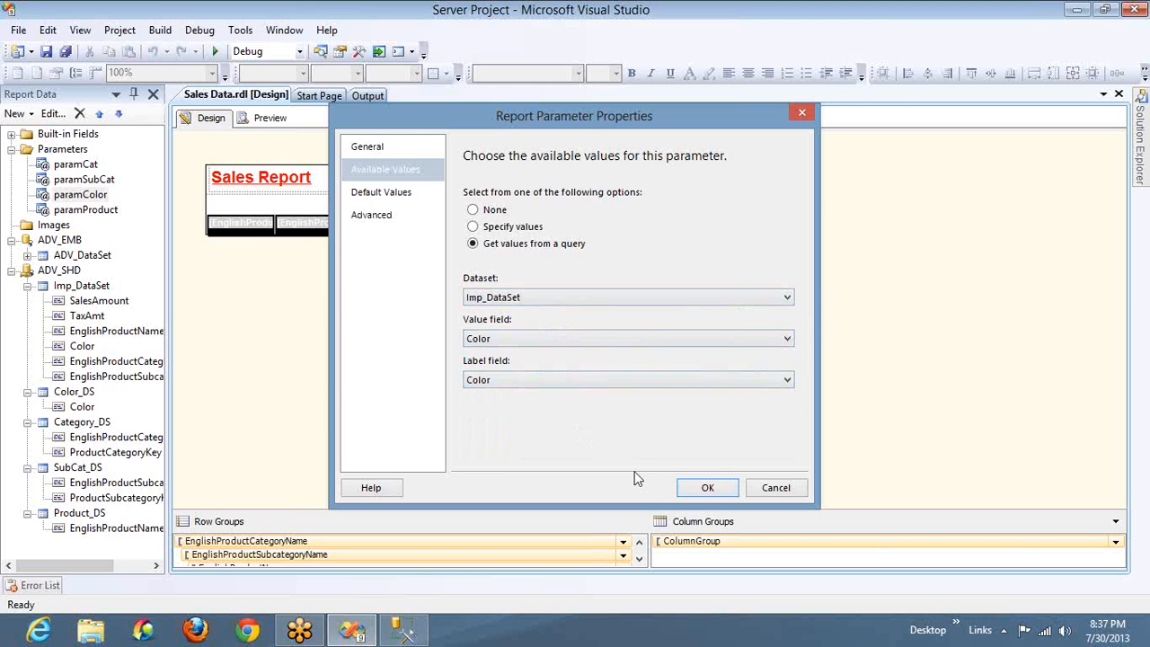
{"action": "left_click", "coordinate": [701, 494]}
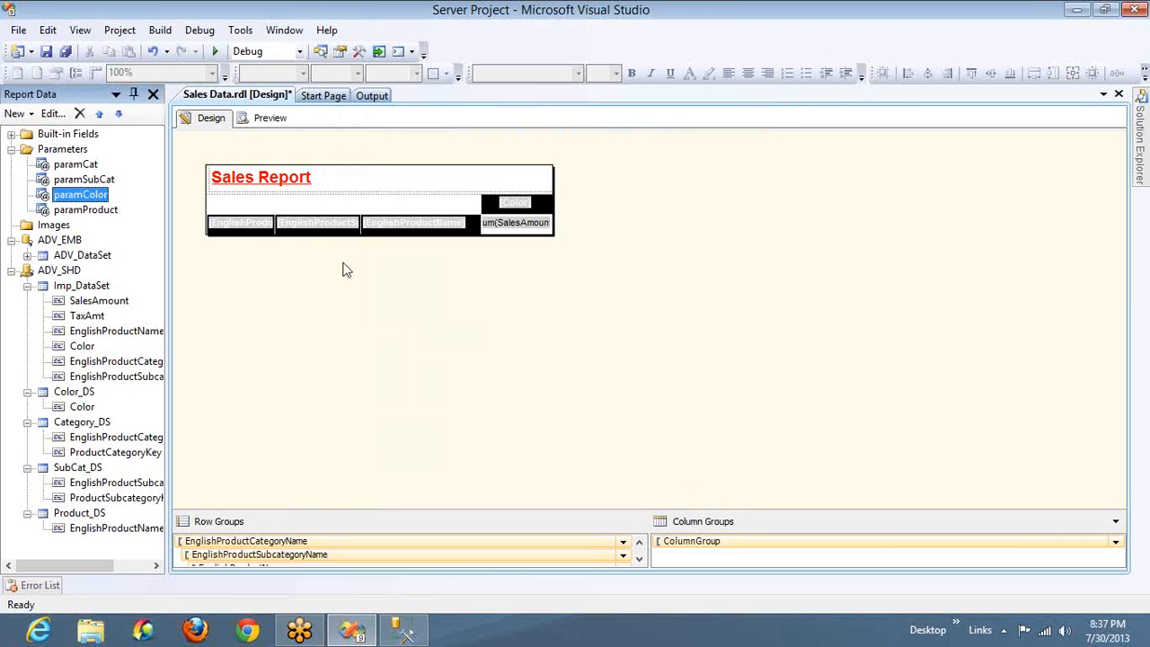
Preview the Sales Data report, close the build output to read the preview, and return to the report design
{"action": "left_click", "coordinate": [272, 120]}
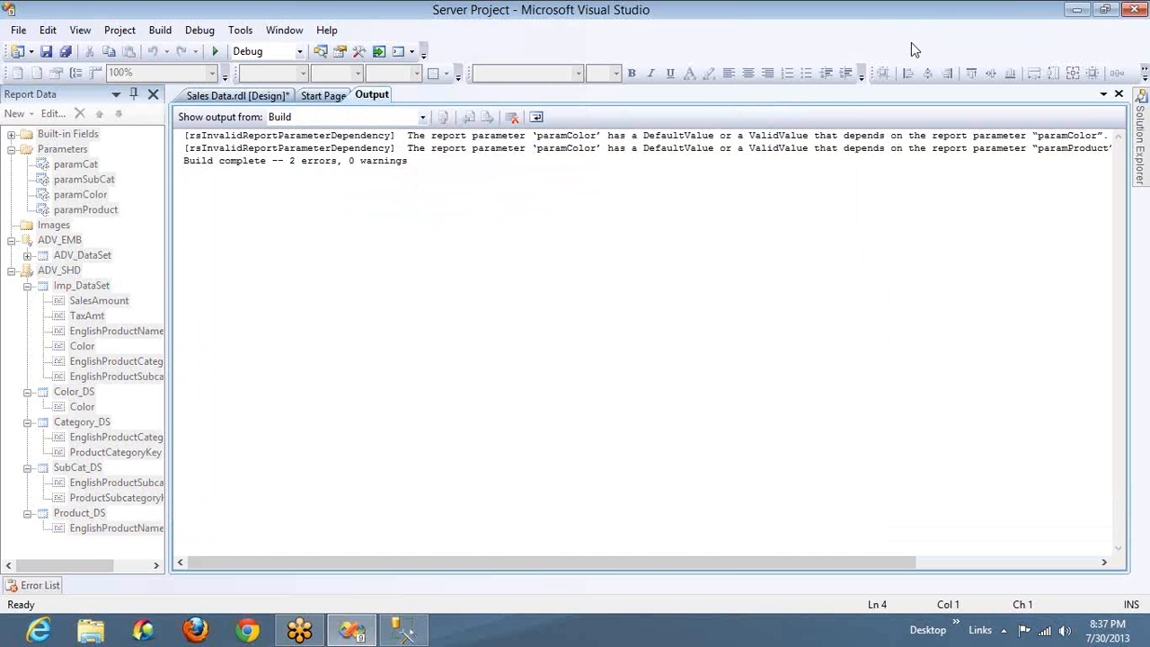
{"action": "left_click", "coordinate": [1118, 95]}
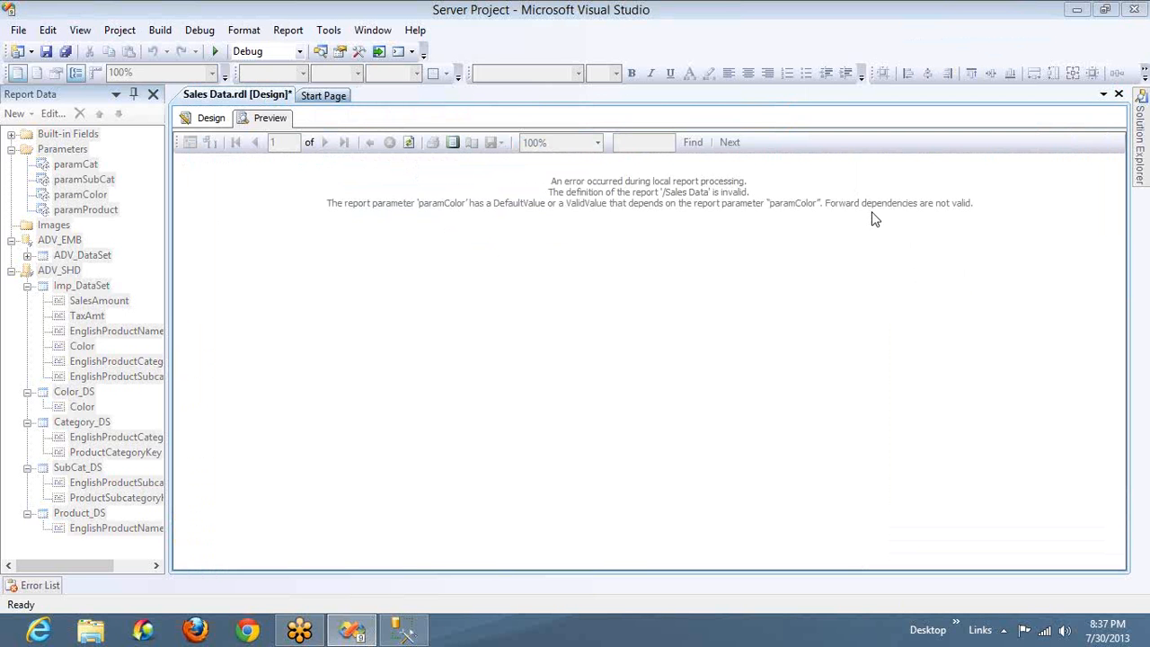
{"action": "left_click", "coordinate": [213, 121]}
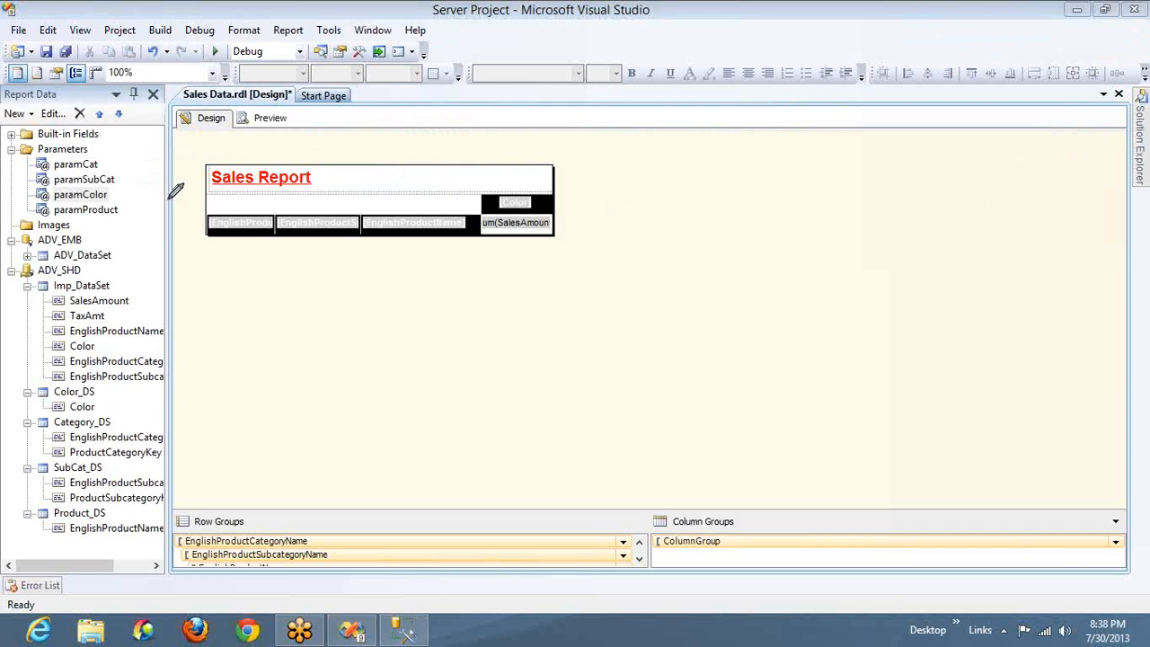
{"action": "mouse_move", "coordinate": [165, 203]}
{"action": "left_mouse_down"}
{"action": "mouse_move", "coordinate": [113, 184]}
{"action": "mouse_move", "coordinate": [117, 203]}
{"action": "left_mouse_up"}
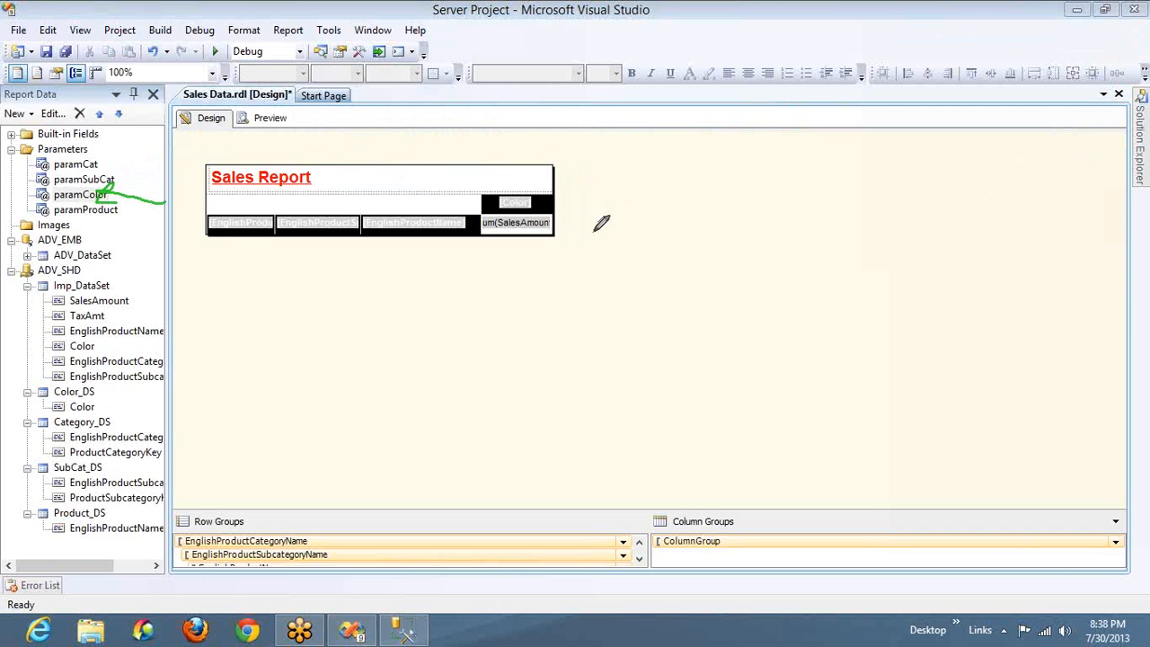
{"action": "left_click", "coordinate": [542, 190]}
{"action": "mouse_move", "coordinate": [670, 190]}
{"action": "left_mouse_down"}
{"action": "mouse_move", "coordinate": [694, 190]}
{"action": "mouse_move", "coordinate": [690, 207]}
{"action": "left_mouse_up"}
{"action": "mouse_move", "coordinate": [549, 241]}
{"action": "left_mouse_down"}
{"action": "mouse_move", "coordinate": [692, 235]}
{"action": "mouse_move", "coordinate": [695, 221]}
{"action": "mouse_move", "coordinate": [712, 238]}
{"action": "mouse_move", "coordinate": [695, 248]}
{"action": "left_mouse_up"}
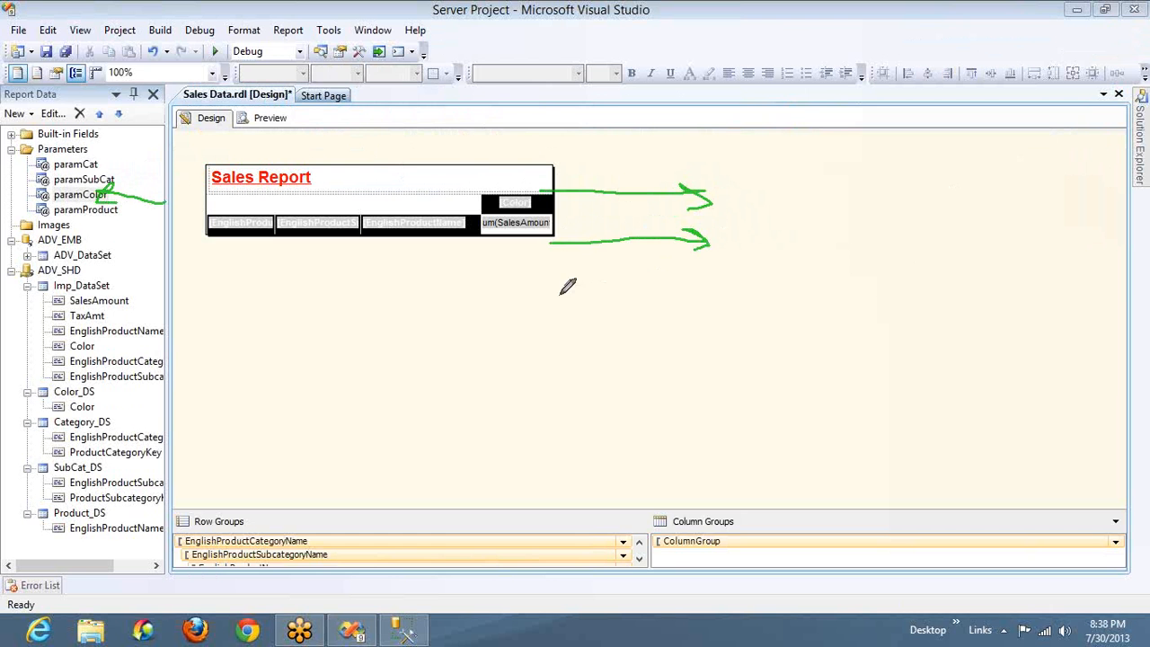
{"action": "mouse_move", "coordinate": [549, 286]}
{"action": "left_mouse_down"}
{"action": "mouse_move", "coordinate": [726, 289]}
{"action": "mouse_move", "coordinate": [704, 271]}
{"action": "mouse_move", "coordinate": [724, 290]}
{"action": "mouse_move", "coordinate": [710, 302]}
{"action": "left_mouse_up"}
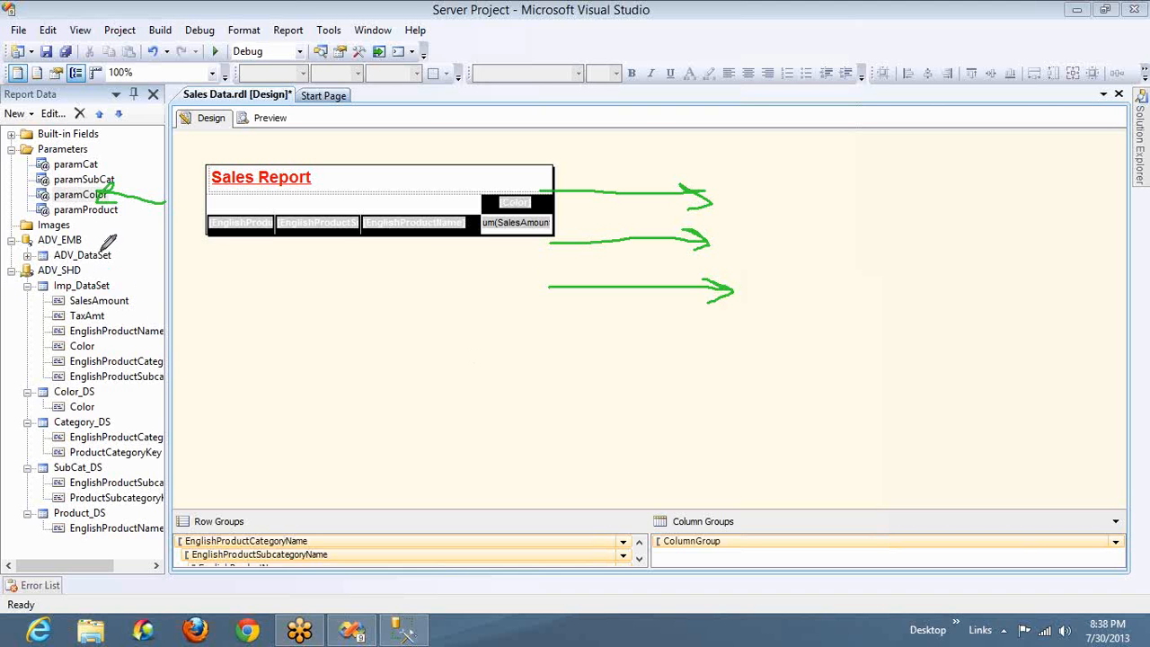
{"action": "mouse_move", "coordinate": [108, 243]}
{"action": "left_mouse_down"}
{"action": "mouse_move", "coordinate": [9, 284]}
{"action": "mouse_move", "coordinate": [144, 260]}
{"action": "mouse_move", "coordinate": [41, 243]}
{"action": "left_mouse_up"}
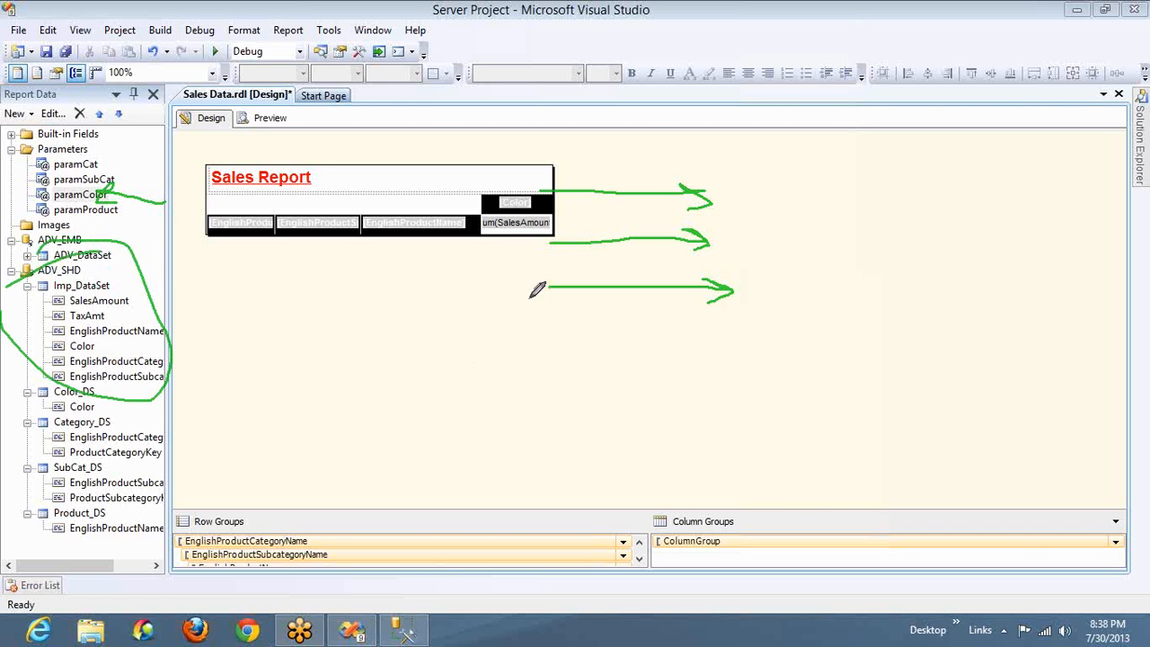
{"action": "mouse_move", "coordinate": [542, 333]}
{"action": "left_mouse_down"}
{"action": "mouse_move", "coordinate": [738, 319]}
{"action": "mouse_move", "coordinate": [702, 361]}
{"action": "left_mouse_up"}
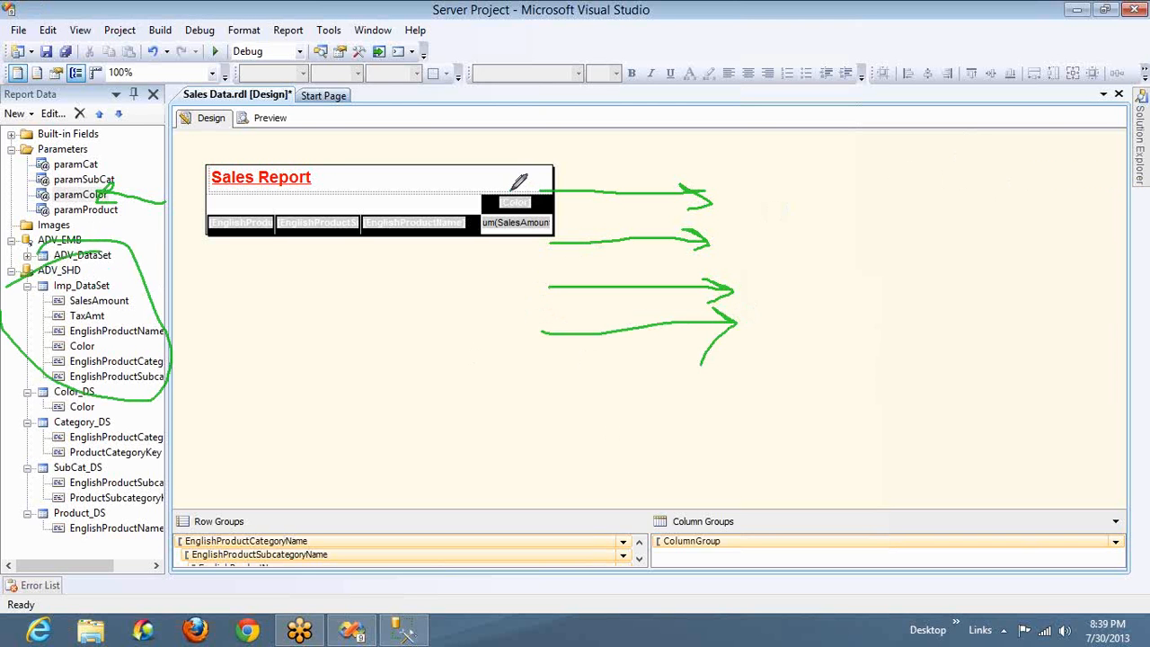
{"action": "mouse_move", "coordinate": [509, 191]}
{"action": "left_mouse_down"}
{"action": "mouse_move", "coordinate": [534, 196]}
{"action": "mouse_move", "coordinate": [556, 108]}
{"action": "left_mouse_up"}
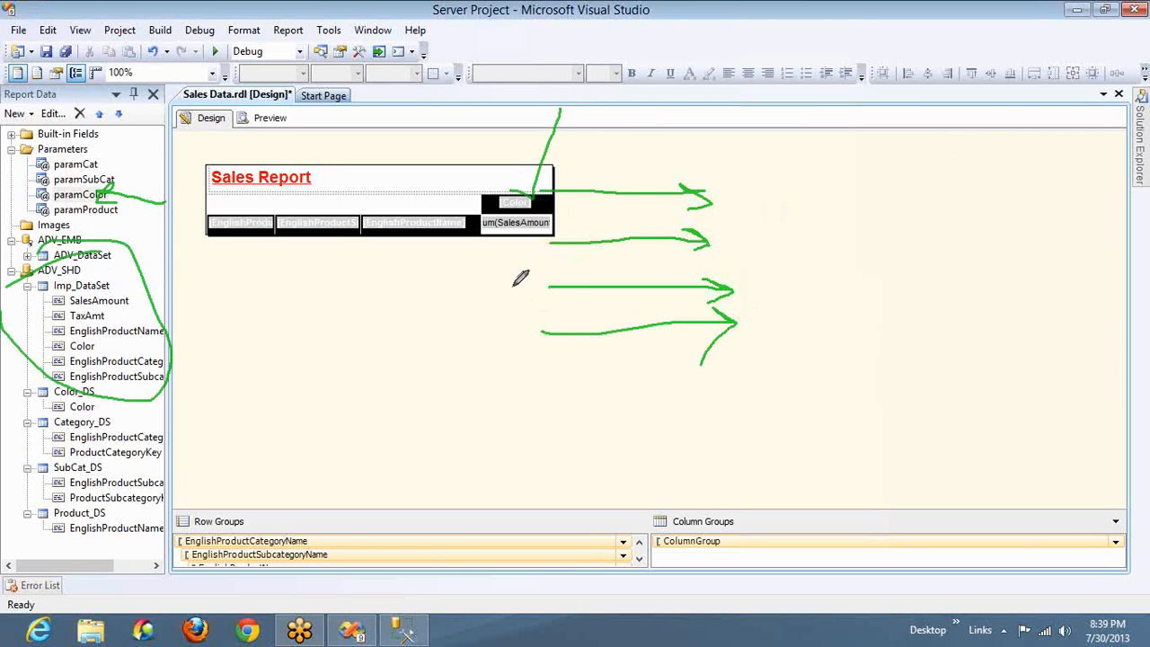
{"action": "mouse_move", "coordinate": [507, 287]}
{"action": "left_mouse_down"}
{"action": "mouse_move", "coordinate": [524, 296]}
{"action": "mouse_move", "coordinate": [532, 258]}
{"action": "left_mouse_up"}
{"action": "mouse_move", "coordinate": [769, 291]}
{"action": "left_mouse_down"}
{"action": "mouse_move", "coordinate": [845, 286]}
{"action": "mouse_move", "coordinate": [816, 213]}
{"action": "mouse_move", "coordinate": [745, 201]}
{"action": "mouse_move", "coordinate": [743, 214]}
{"action": "mouse_move", "coordinate": [769, 191]}
{"action": "left_mouse_up"}
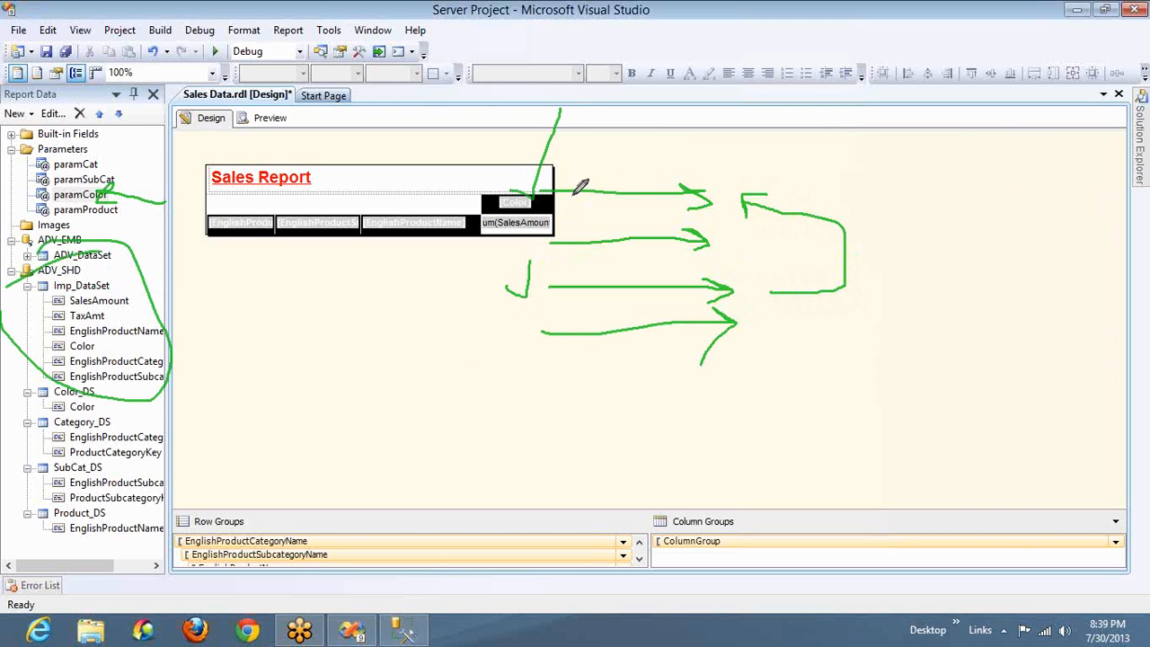
{"action": "mouse_move", "coordinate": [564, 191]}
{"action": "left_mouse_down"}
{"action": "mouse_move", "coordinate": [530, 291]}
{"action": "mouse_move", "coordinate": [548, 268]}
{"action": "left_mouse_up"}
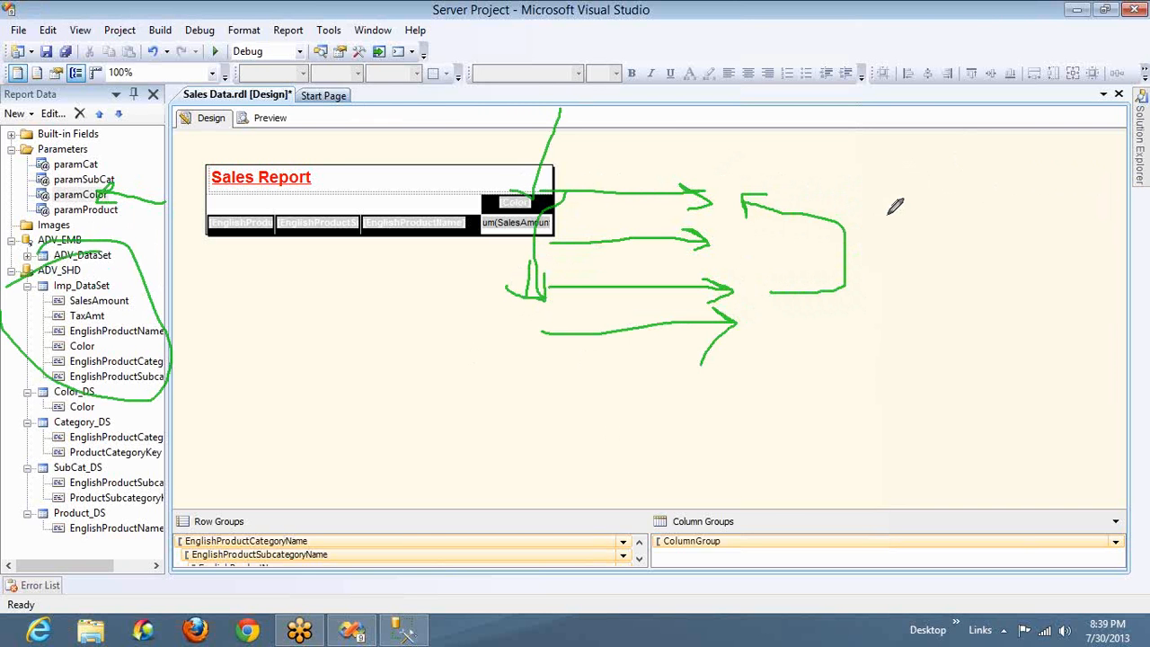
{"action": "left_click", "coordinate": [919, 319]}
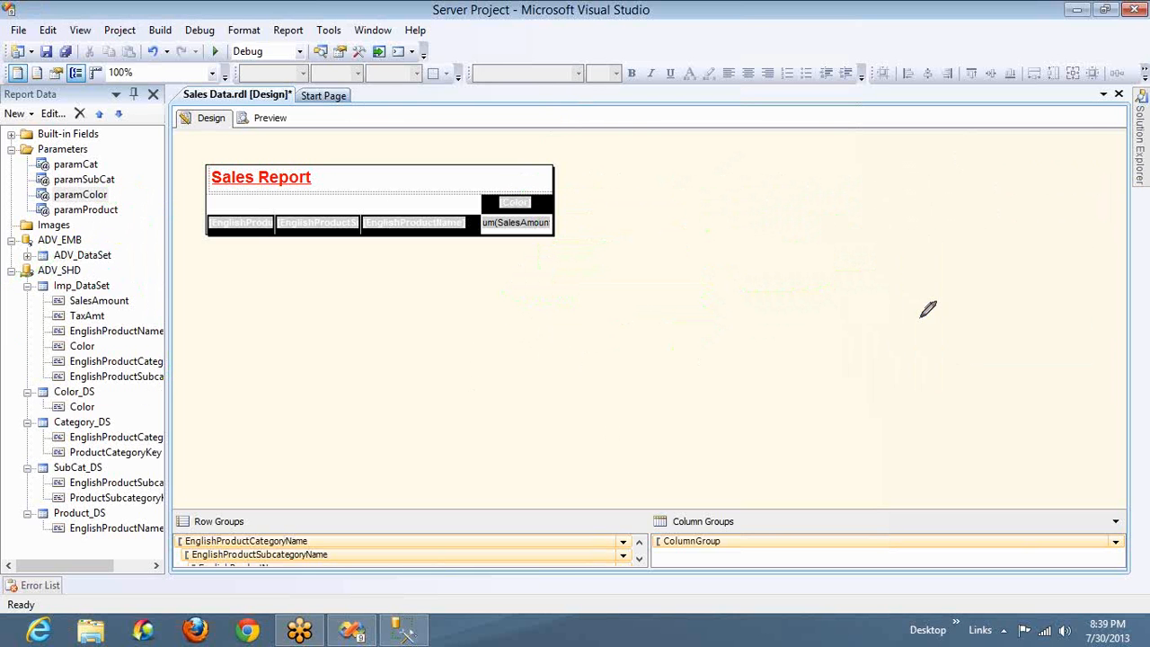
{"action": "mouse_move", "coordinate": [114, 176]}
{"action": "left_mouse_down"}
{"action": "mouse_move", "coordinate": [19, 195]}
{"action": "mouse_move", "coordinate": [126, 185]}
{"action": "mouse_move", "coordinate": [83, 175]}
{"action": "left_mouse_up"}
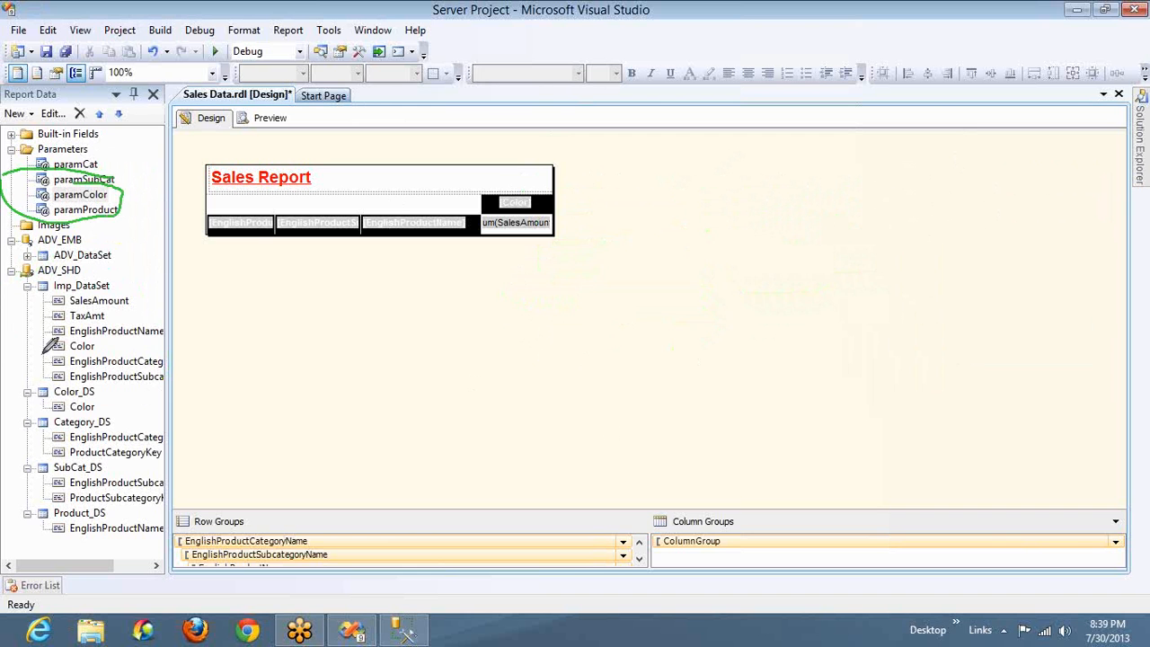
{"action": "mouse_move", "coordinate": [90, 274]}
{"action": "left_mouse_down"}
{"action": "mouse_move", "coordinate": [85, 364]}
{"action": "mouse_move", "coordinate": [126, 273]}
{"action": "mouse_move", "coordinate": [84, 293]}
{"action": "left_mouse_up"}
{"action": "mouse_move", "coordinate": [153, 296]}
{"action": "left_mouse_down"}
{"action": "mouse_move", "coordinate": [193, 227]}
{"action": "mouse_move", "coordinate": [139, 190]}
{"action": "mouse_move", "coordinate": [133, 207]}
{"action": "left_mouse_up"}
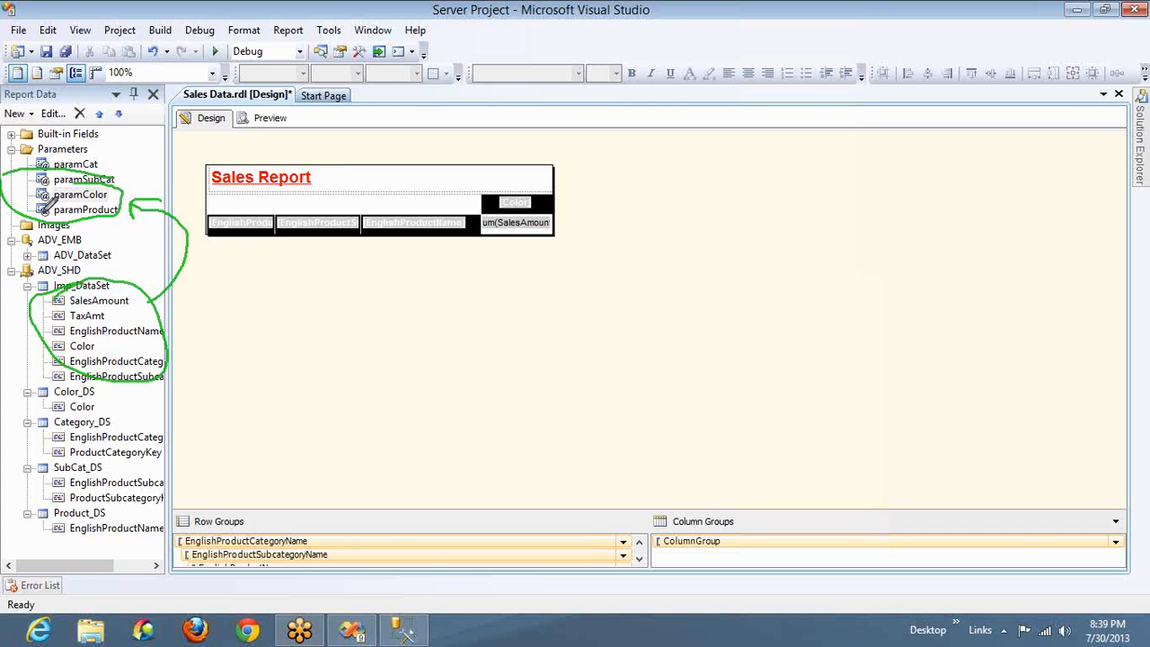
{"action": "mouse_move", "coordinate": [40, 207]}
{"action": "left_mouse_down"}
{"action": "mouse_move", "coordinate": [8, 308]}
{"action": "mouse_move", "coordinate": [40, 305]}
{"action": "left_mouse_up"}
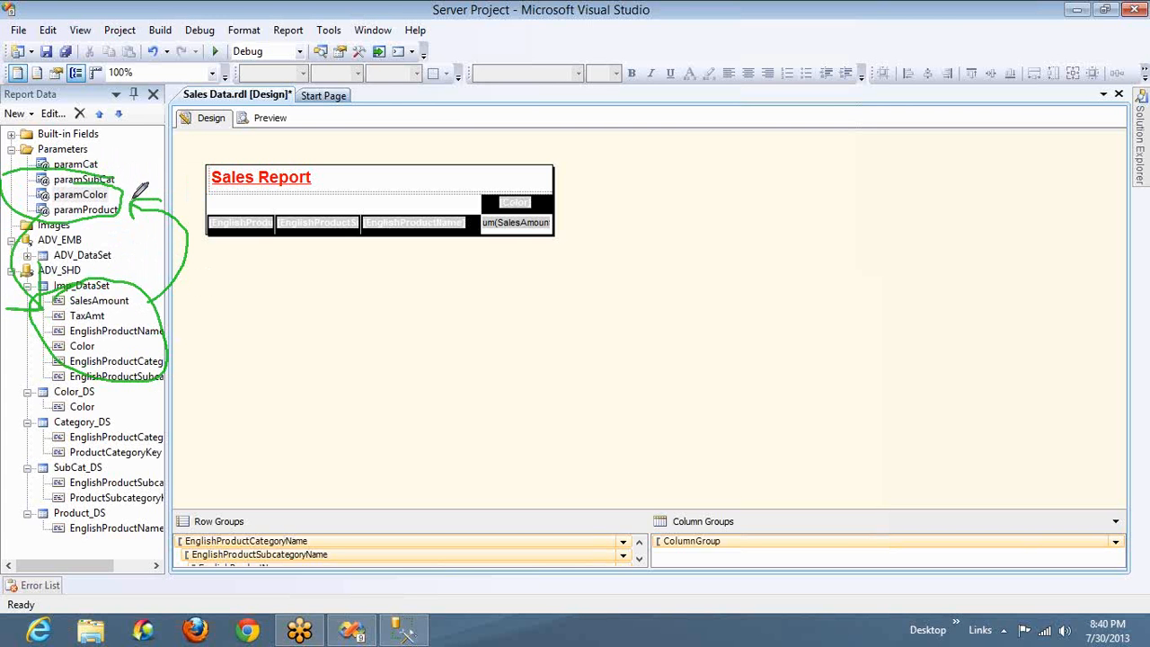
{"action": "mouse_move", "coordinate": [151, 194]}
{"action": "left_mouse_down"}
{"action": "mouse_move", "coordinate": [164, 198]}
{"action": "mouse_move", "coordinate": [287, 12]}
{"action": "left_mouse_up"}
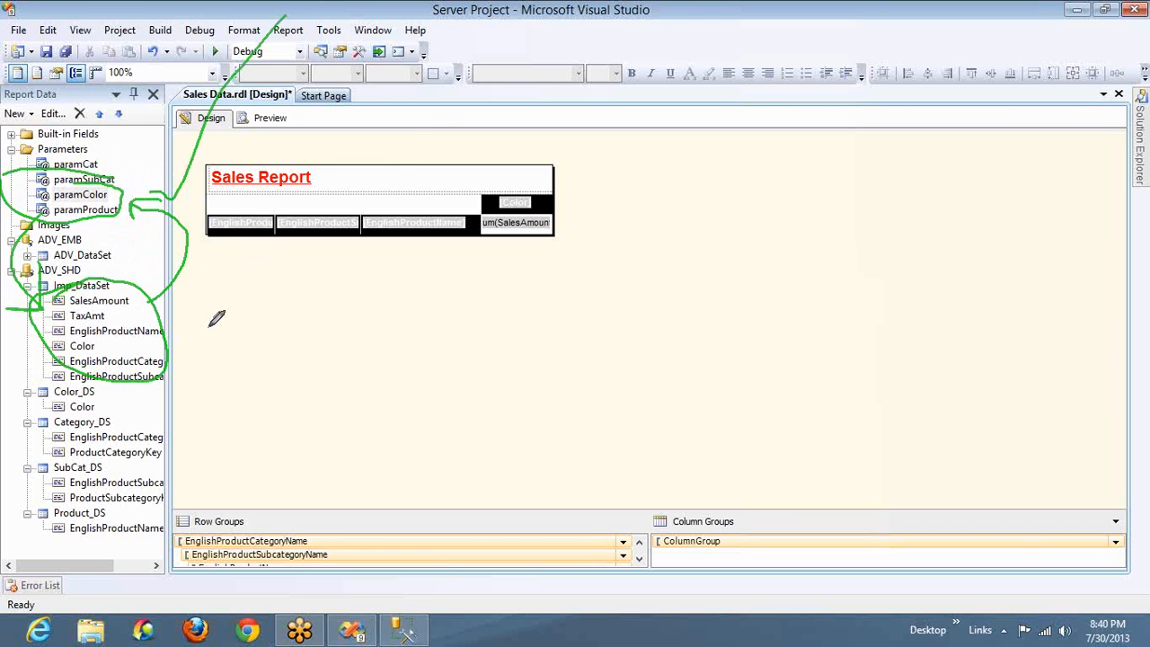
{"action": "left_click_drag", "start_coordinate": [209, 327], "coordinate": [303, 274]}
{"action": "left_click_drag", "start_coordinate": [409, 145], "coordinate": [415, 135]}
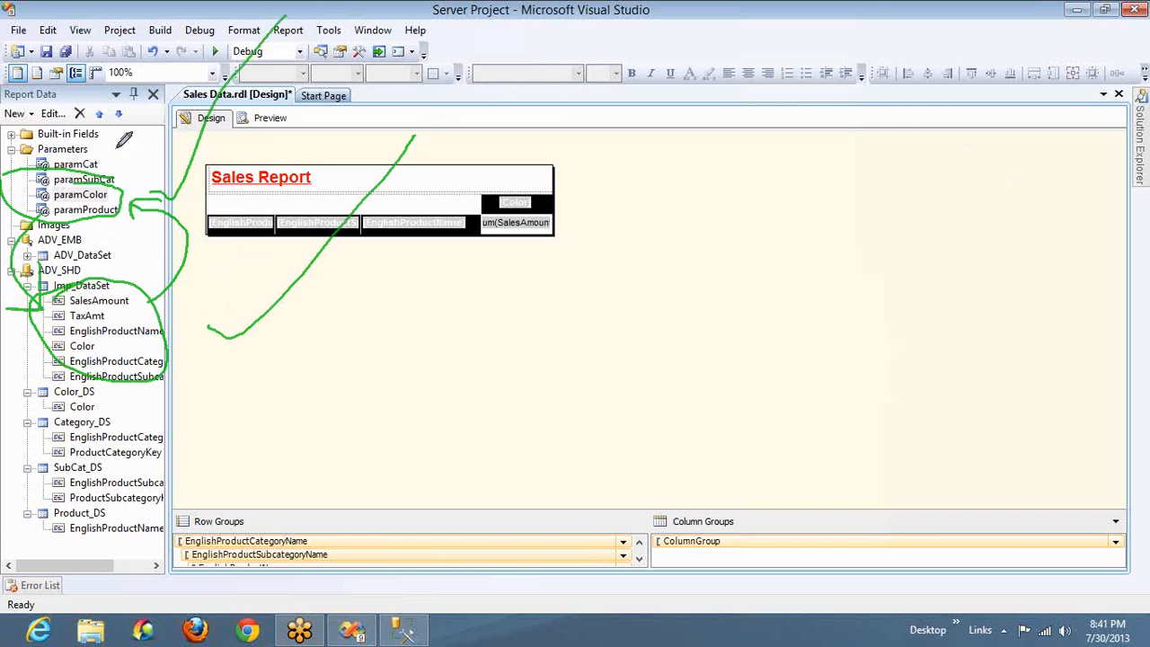
{"action": "left_click_drag", "start_coordinate": [100, 152], "coordinate": [153, 90]}
{"action": "mouse_move", "coordinate": [213, 388]}
{"action": "left_mouse_down"}
{"action": "mouse_move", "coordinate": [487, 385]}
{"action": "mouse_move", "coordinate": [467, 130]}
{"action": "left_mouse_up"}
{"action": "mouse_move", "coordinate": [284, 179]}
{"action": "left_mouse_down"}
{"action": "mouse_move", "coordinate": [135, 192]}
{"action": "mouse_move", "coordinate": [206, 215]}
{"action": "left_mouse_up"}
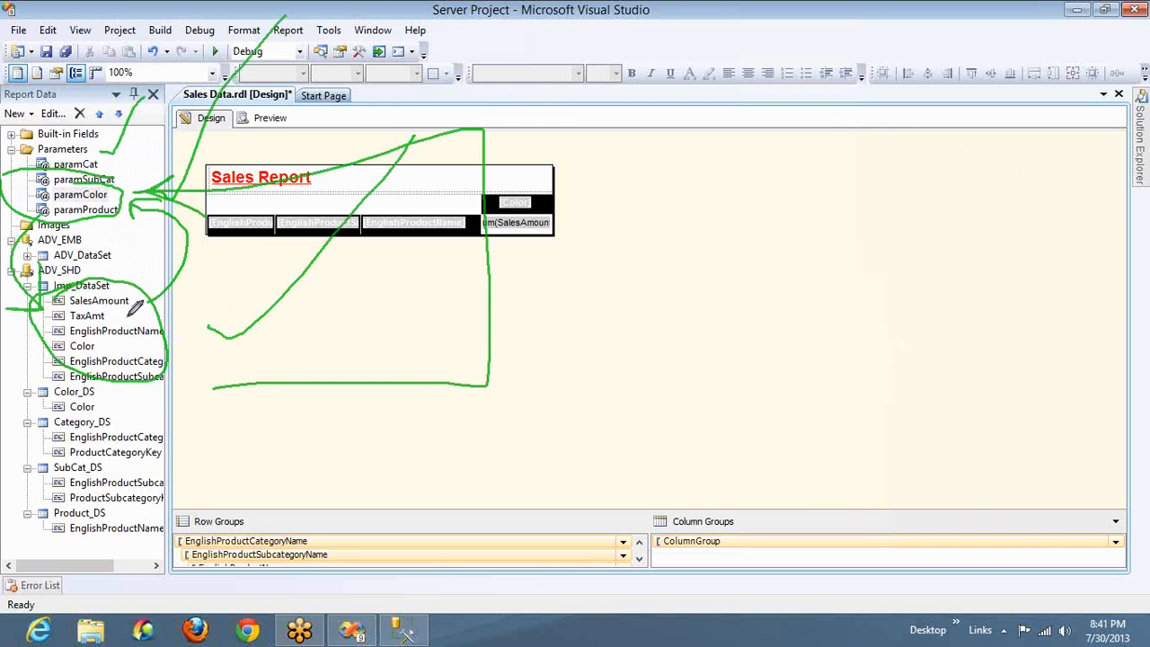
Mark how the report parameters, Imp_DataSet and Color_DS relate in the report data tree, and clear the drawings
{"action": "mouse_move", "coordinate": [18, 214]}
{"action": "left_mouse_down"}
{"action": "mouse_move", "coordinate": [23, 386]}
{"action": "mouse_move", "coordinate": [45, 364]}
{"action": "mouse_move", "coordinate": [64, 412]}
{"action": "left_mouse_up"}
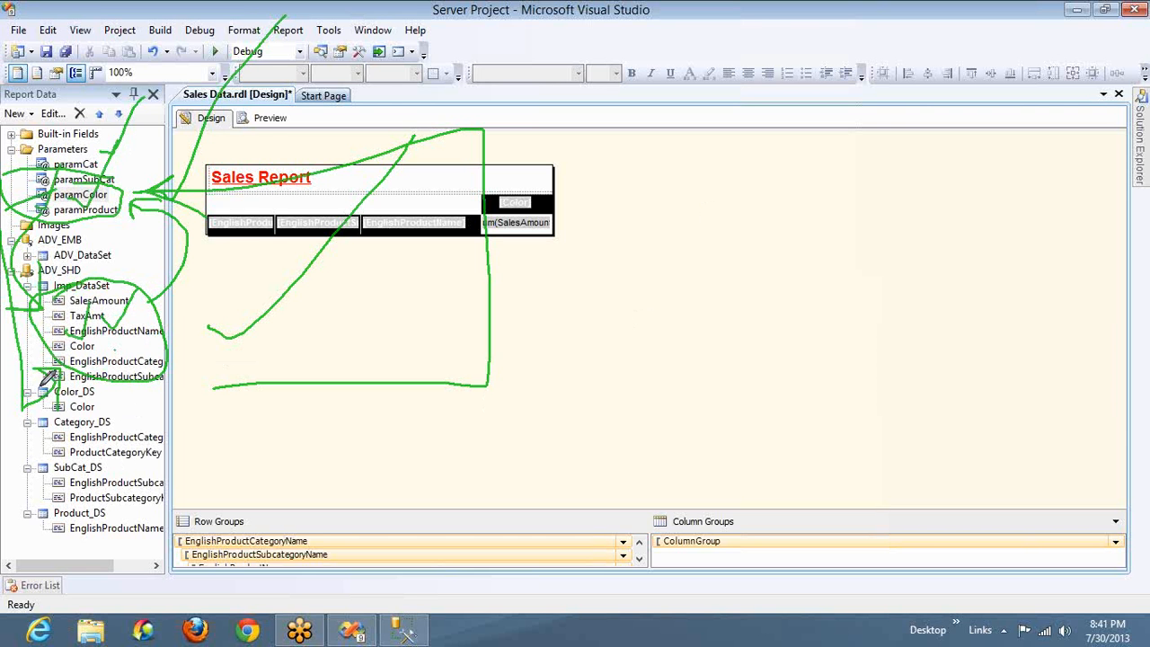
{"action": "mouse_move", "coordinate": [42, 388]}
{"action": "left_mouse_down"}
{"action": "mouse_move", "coordinate": [125, 385]}
{"action": "mouse_move", "coordinate": [187, 266]}
{"action": "mouse_move", "coordinate": [7, 327]}
{"action": "mouse_move", "coordinate": [25, 408]}
{"action": "left_mouse_up"}
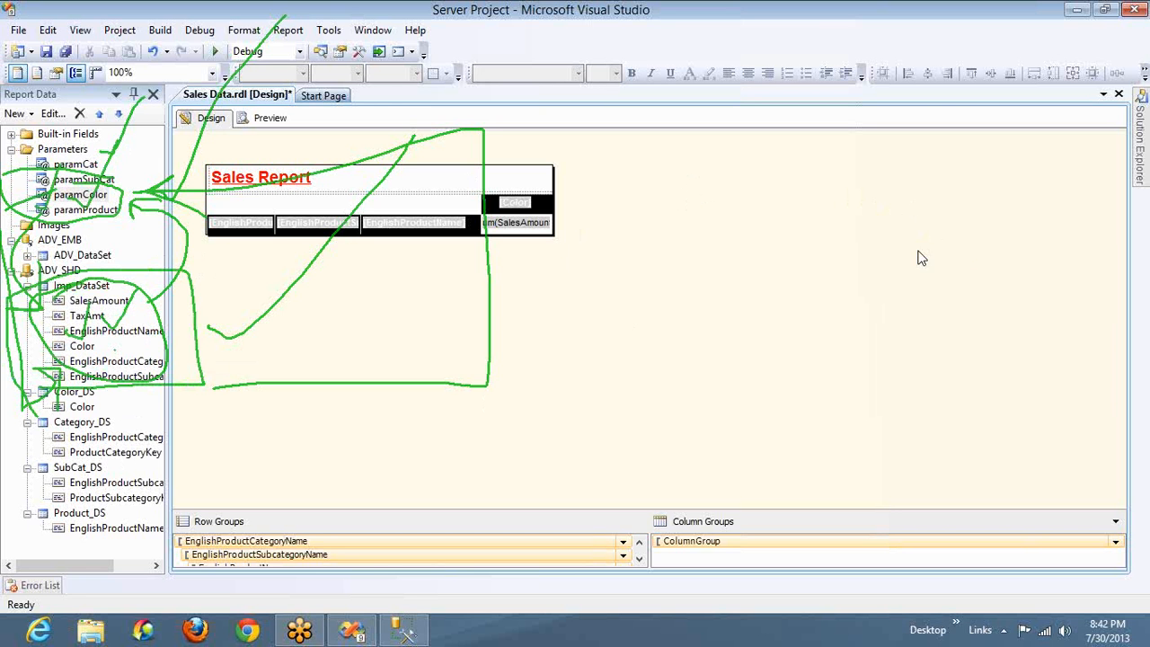
{"action": "key", "text": "Escape"}
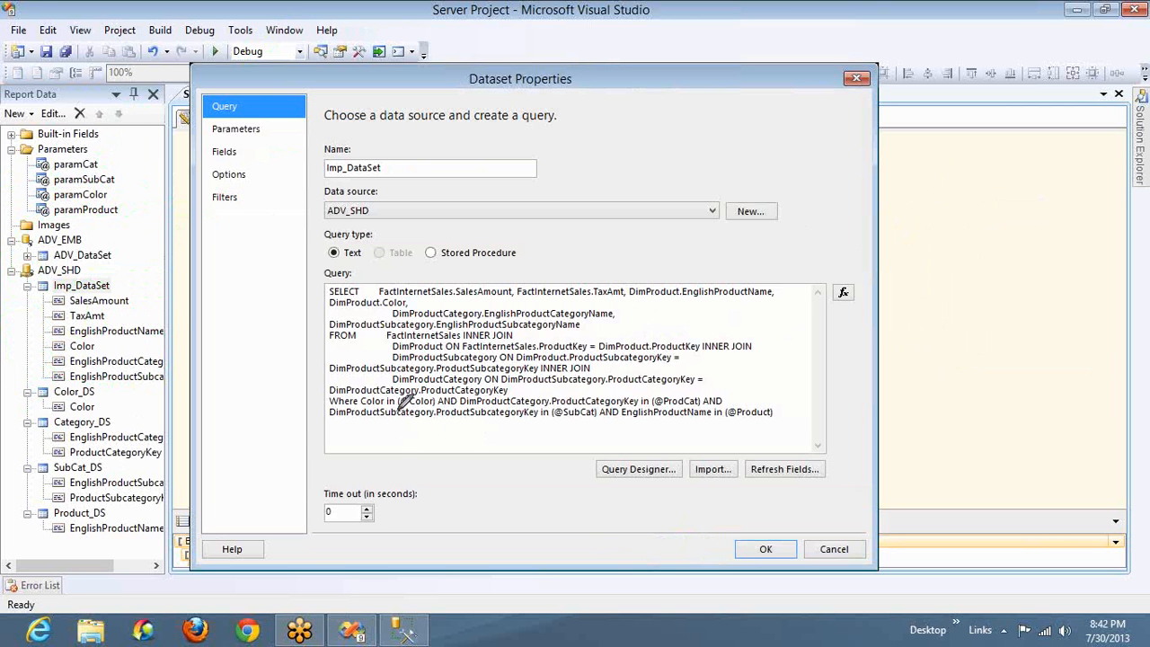
{"action": "left_click_drag", "start_coordinate": [395, 414], "coordinate": [437, 413]}
{"action": "left_click_drag", "start_coordinate": [115, 192], "coordinate": [141, 179]}
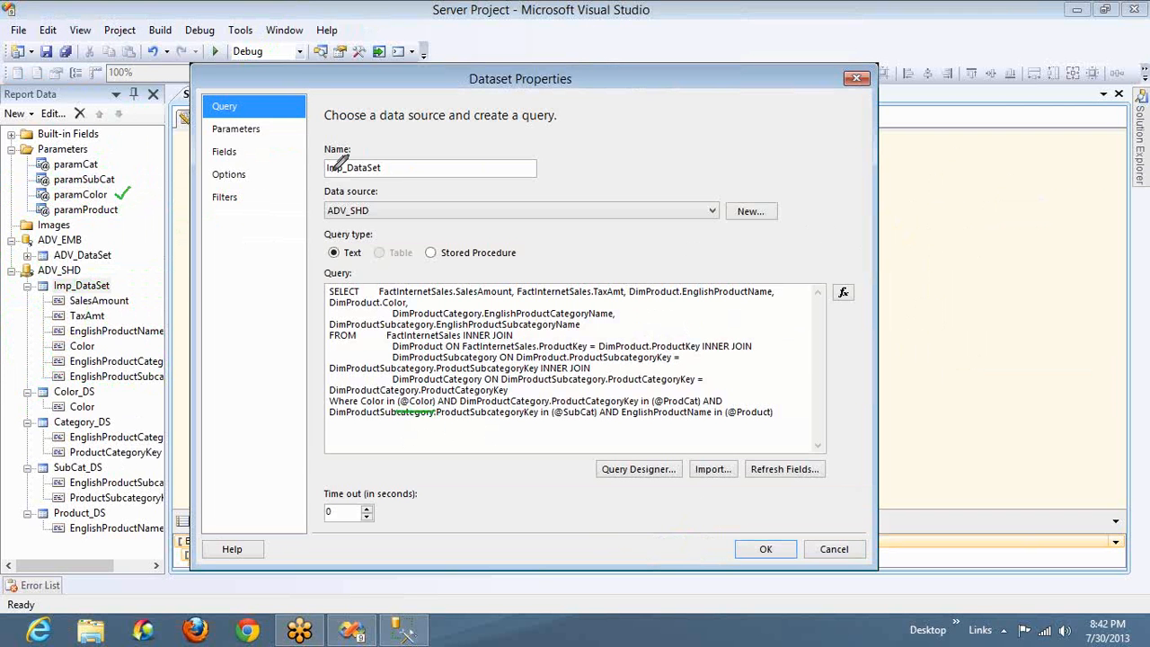
{"action": "left_click_drag", "start_coordinate": [329, 175], "coordinate": [390, 174]}
{"action": "mouse_move", "coordinate": [327, 284]}
{"action": "left_mouse_down"}
{"action": "mouse_move", "coordinate": [815, 275]}
{"action": "mouse_move", "coordinate": [826, 429]}
{"action": "mouse_move", "coordinate": [325, 438]}
{"action": "mouse_move", "coordinate": [320, 304]}
{"action": "mouse_move", "coordinate": [331, 273]}
{"action": "left_mouse_up"}
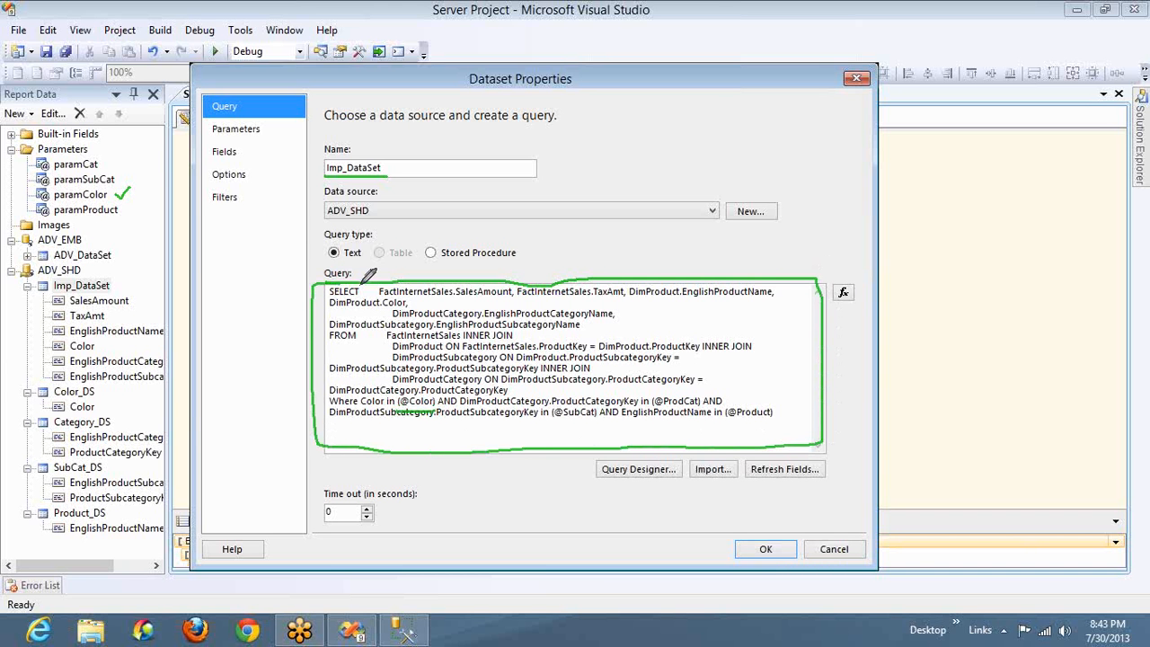
{"action": "mouse_move", "coordinate": [369, 274]}
{"action": "left_mouse_down"}
{"action": "mouse_move", "coordinate": [361, 211]}
{"action": "mouse_move", "coordinate": [170, 109]}
{"action": "mouse_move", "coordinate": [132, 176]}
{"action": "left_mouse_up"}
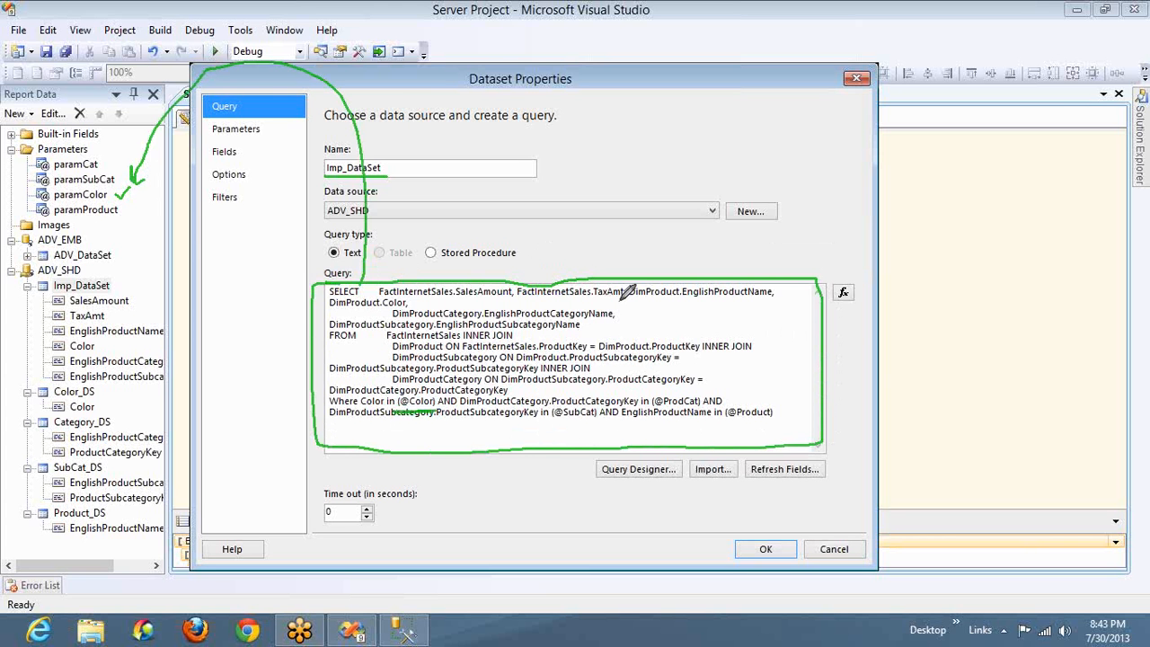
{"action": "mouse_move", "coordinate": [608, 170]}
{"action": "left_mouse_down"}
{"action": "mouse_move", "coordinate": [655, 206]}
{"action": "mouse_move", "coordinate": [648, 135]}
{"action": "mouse_move", "coordinate": [591, 257]}
{"action": "left_mouse_up"}
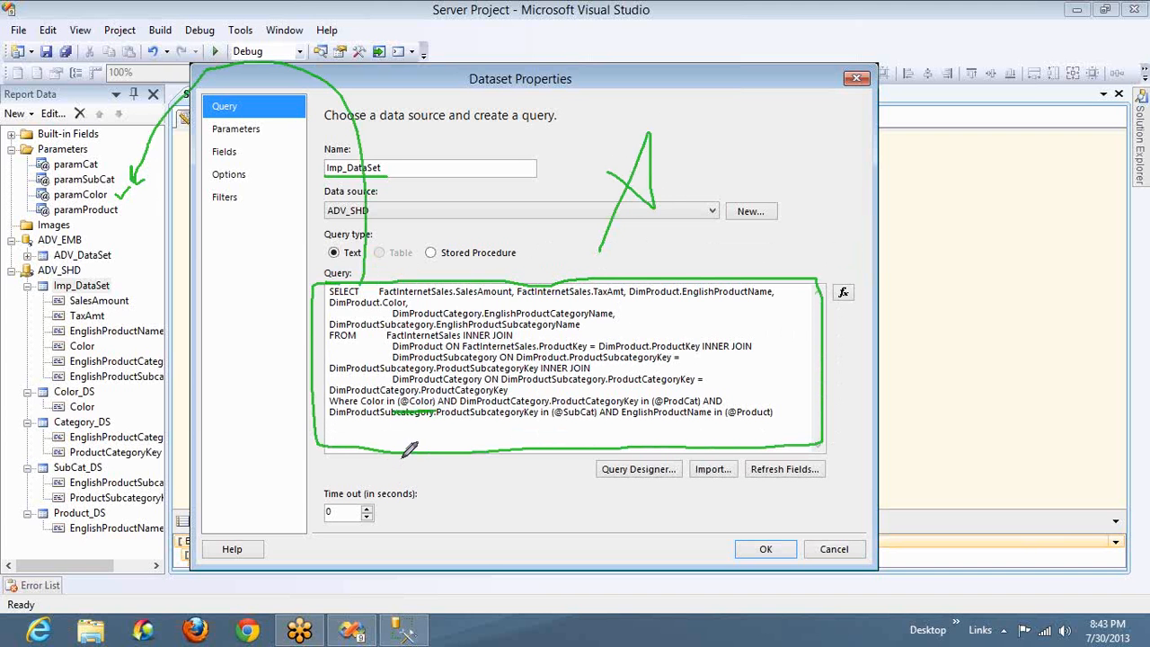
{"action": "mouse_move", "coordinate": [400, 458]}
{"action": "left_mouse_down"}
{"action": "mouse_move", "coordinate": [106, 370]}
{"action": "mouse_move", "coordinate": [68, 203]}
{"action": "mouse_move", "coordinate": [59, 207]}
{"action": "mouse_move", "coordinate": [86, 217]}
{"action": "left_mouse_up"}
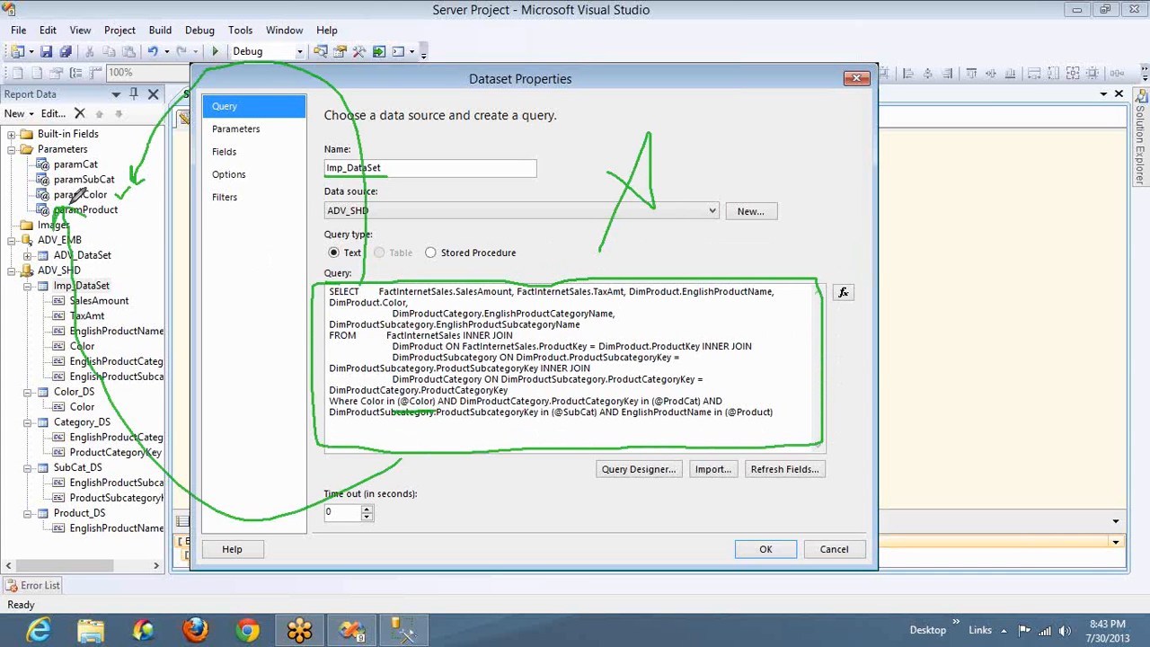
{"action": "mouse_move", "coordinate": [98, 184]}
{"action": "left_mouse_down"}
{"action": "mouse_move", "coordinate": [208, 7]}
{"action": "mouse_move", "coordinate": [496, 254]}
{"action": "left_mouse_up"}
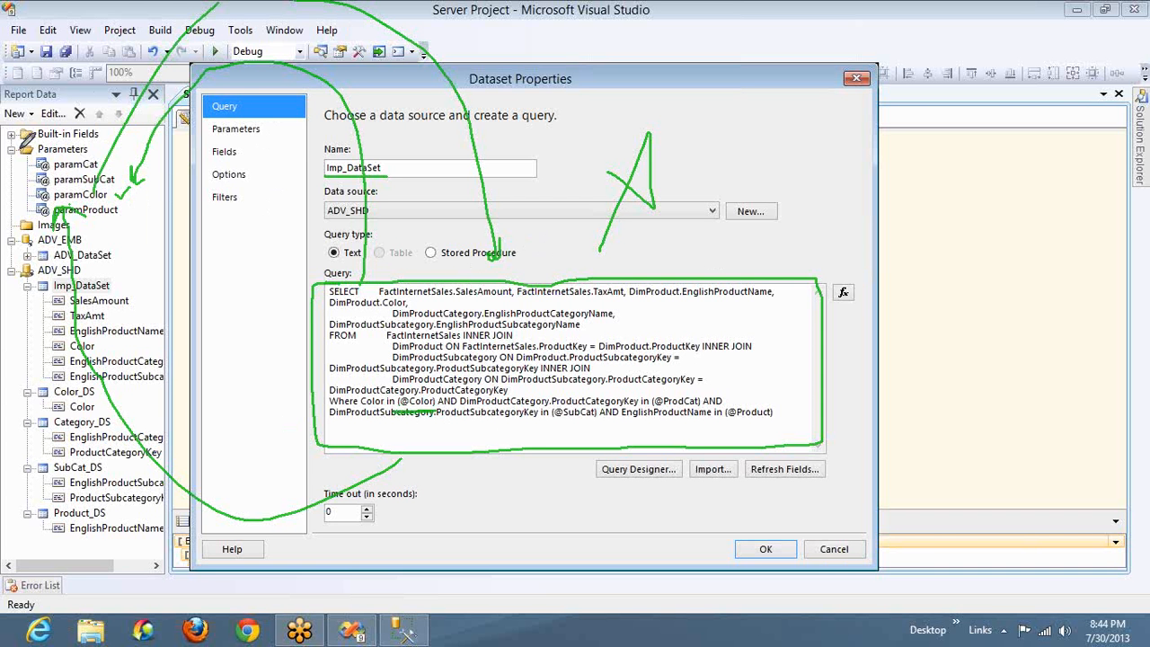
Switch to SQL Server Management Studio, underline the "forward dependencies not valid" line in the error note, and return to Visual Studio
{"action": "key", "text": "alt+Tab"}
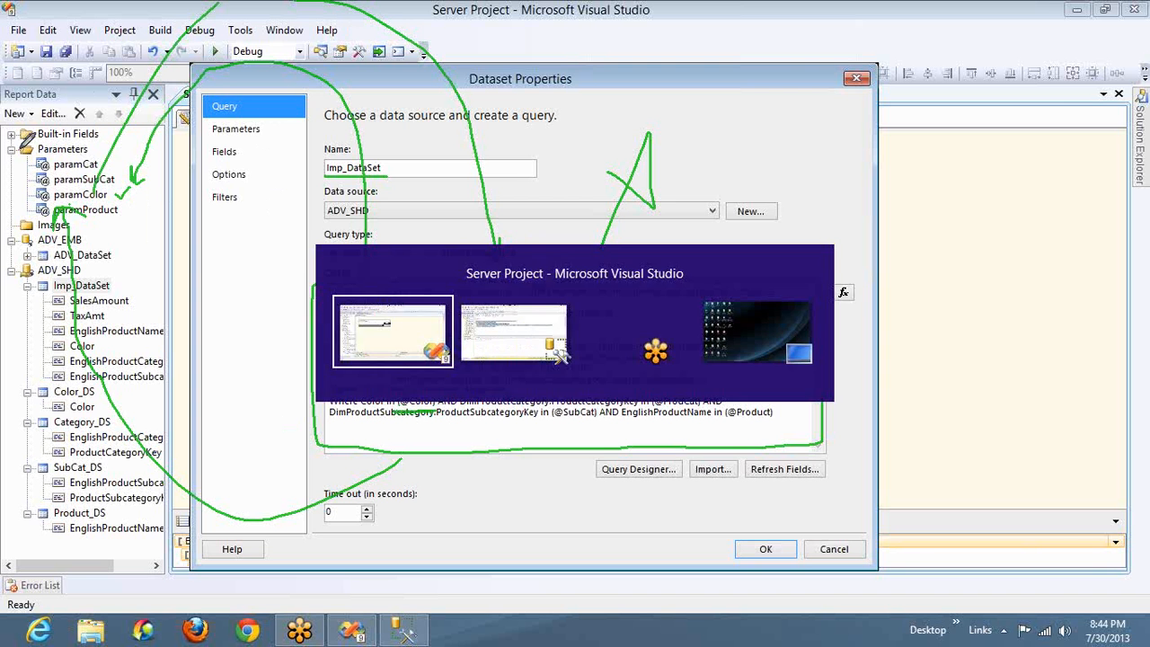
{"action": "key", "text": "alt+Tab"}
{"action": "key", "text": "alt+Tab"}
{"action": "key", "text": "alt+Tab"}
{"action": "key", "text": "alt+Tab"}
{"action": "key", "text": "alt+Tab"}
{"action": "key", "text": "alt+Tab"}
{"action": "key", "text": "alt+Tab"}
{"action": "key", "text": "alt+Tab"}
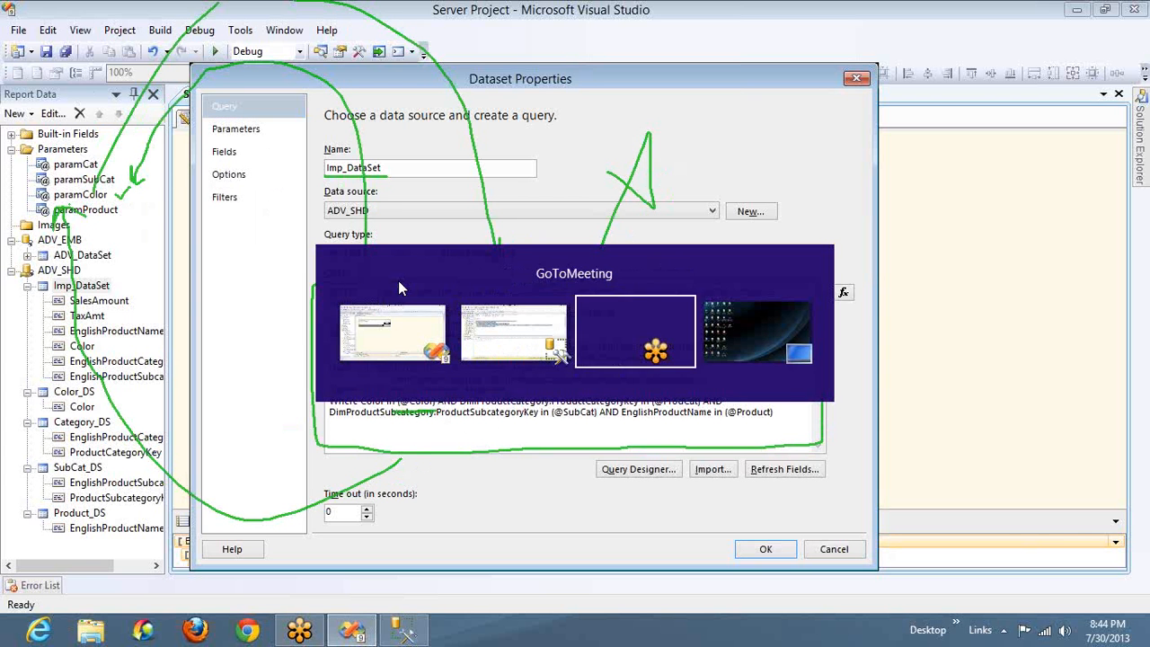
{"action": "key", "text": "alt+Tab"}
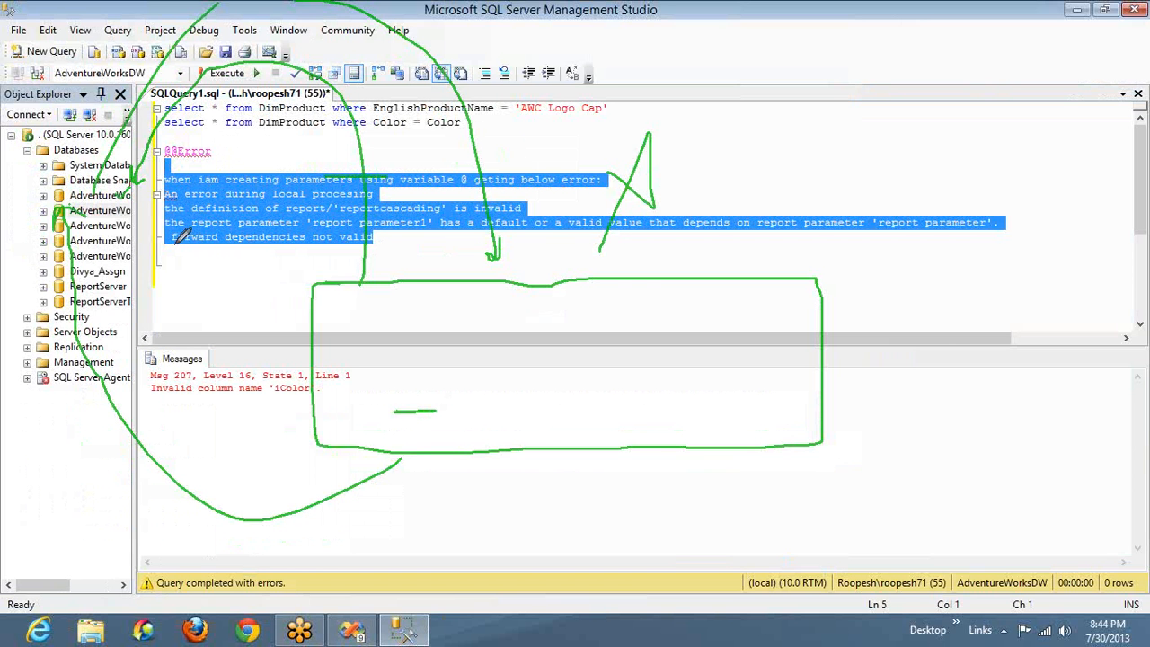
{"action": "left_click_drag", "start_coordinate": [370, 239], "coordinate": [178, 246]}
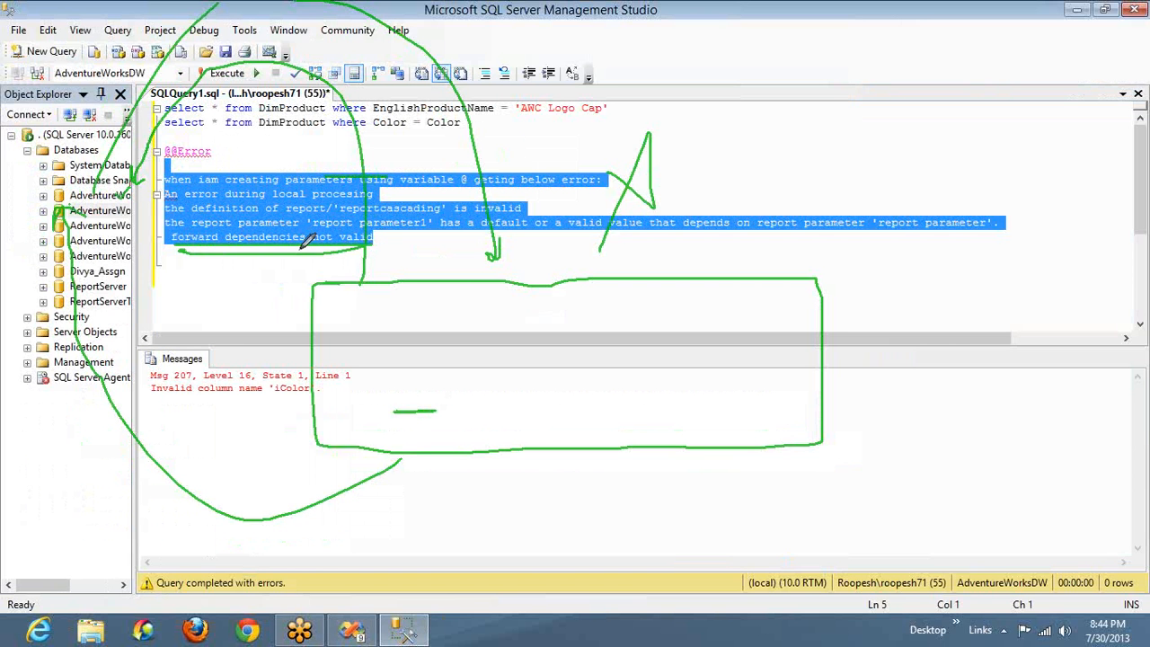
{"action": "key", "text": "alt+Tab"}
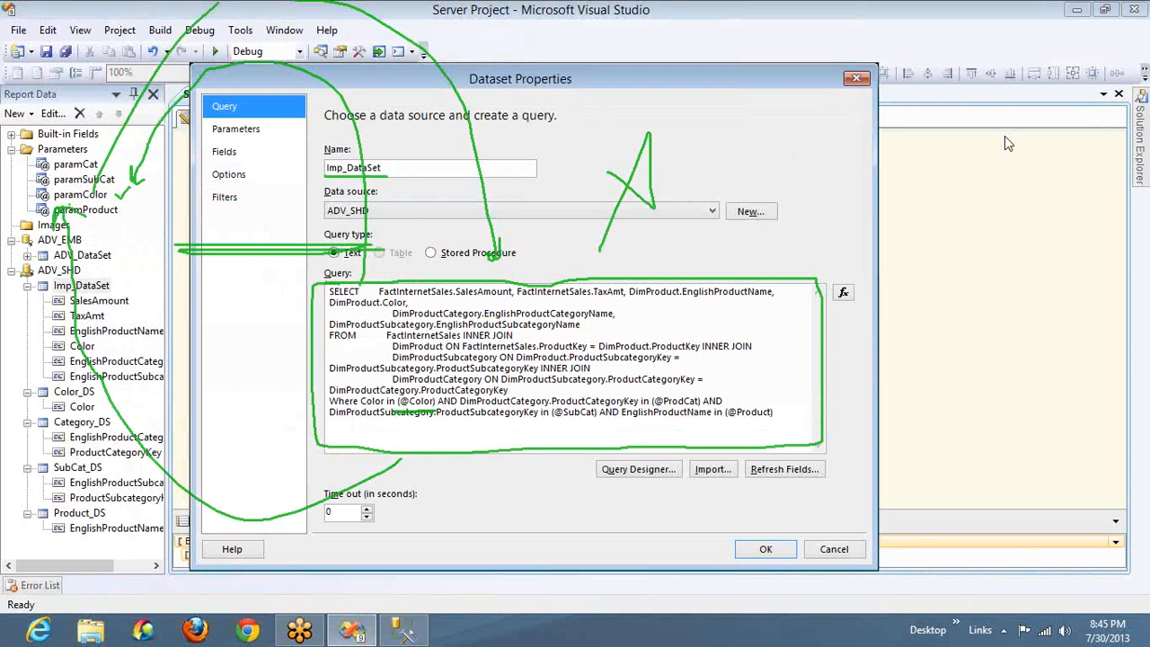
Outline the Color_DS, Category_DS, SubCat_DS and Product_DS datasets, then close the Imp_DataSet properties without changes and clear the drawings
{"action": "left_click", "coordinate": [961, 154]}
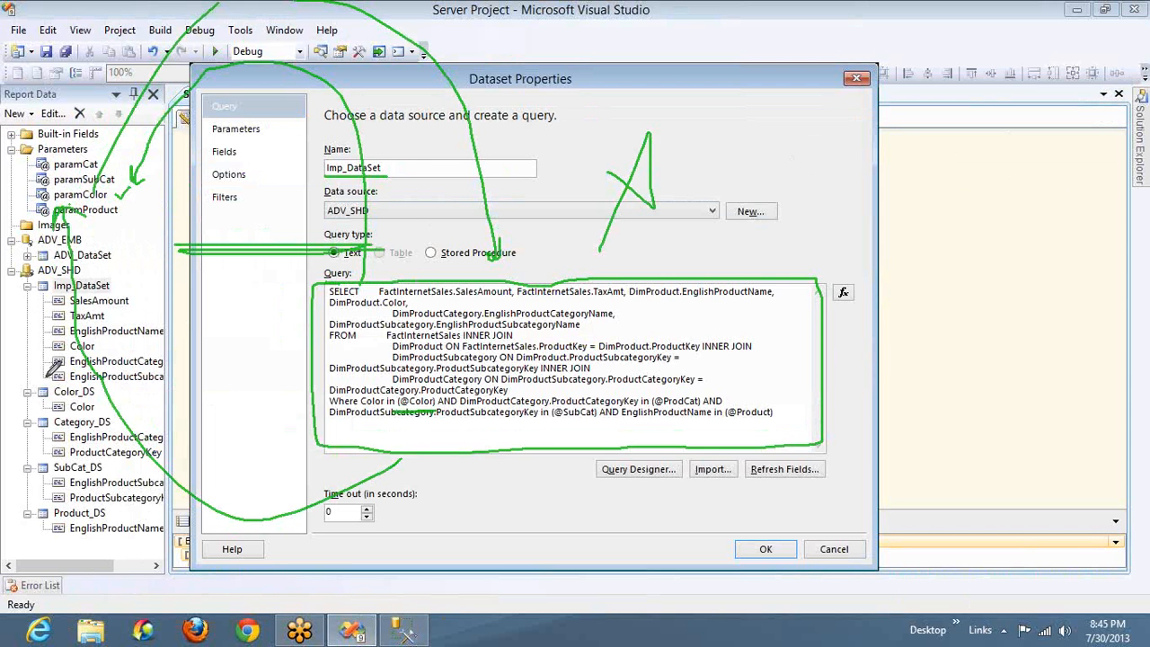
{"action": "mouse_move", "coordinate": [33, 378]}
{"action": "left_mouse_down"}
{"action": "mouse_move", "coordinate": [195, 402]}
{"action": "mouse_move", "coordinate": [206, 575]}
{"action": "mouse_move", "coordinate": [9, 508]}
{"action": "mouse_move", "coordinate": [18, 377]}
{"action": "left_mouse_up"}
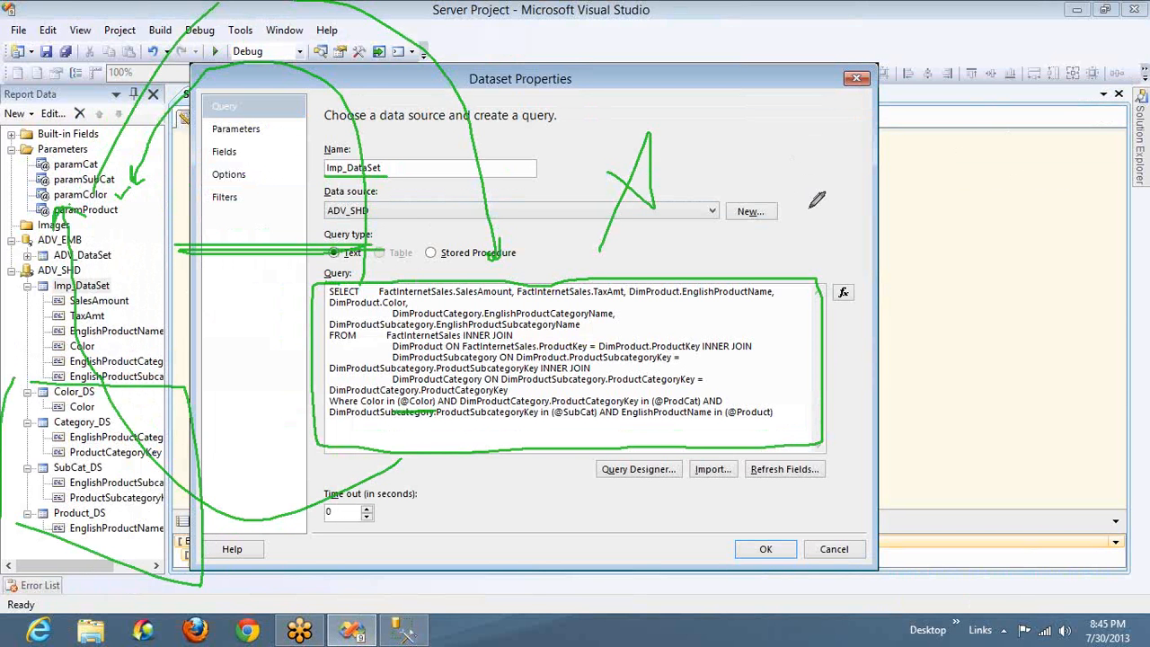
{"action": "left_click", "coordinate": [953, 155]}
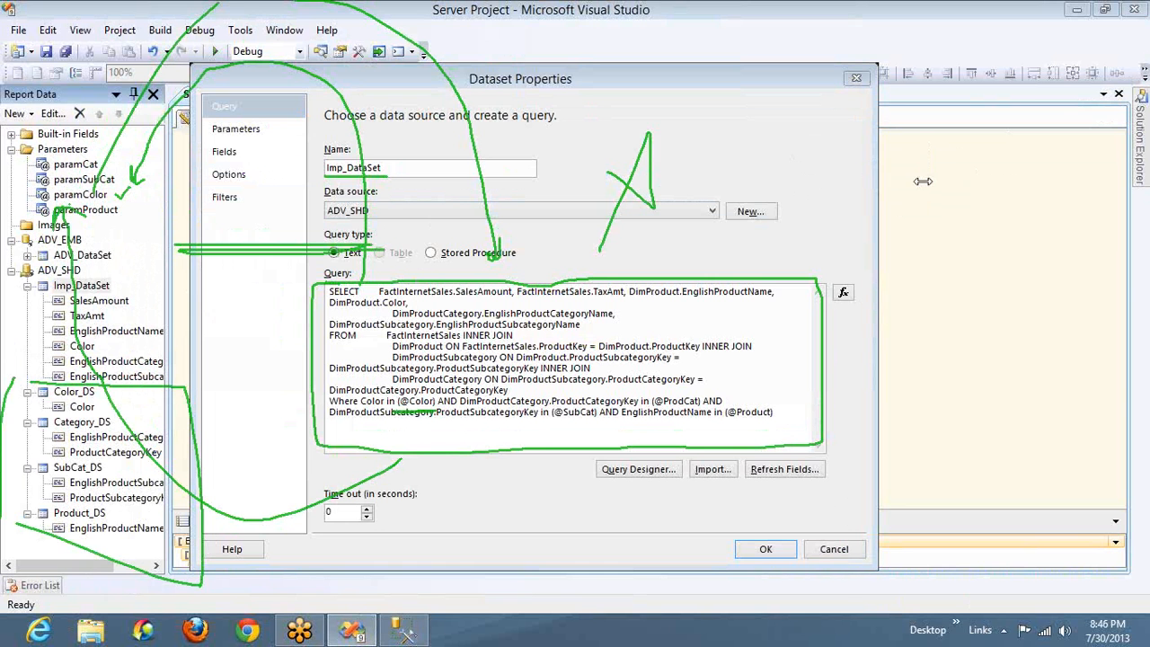
{"action": "left_click", "coordinate": [930, 245]}
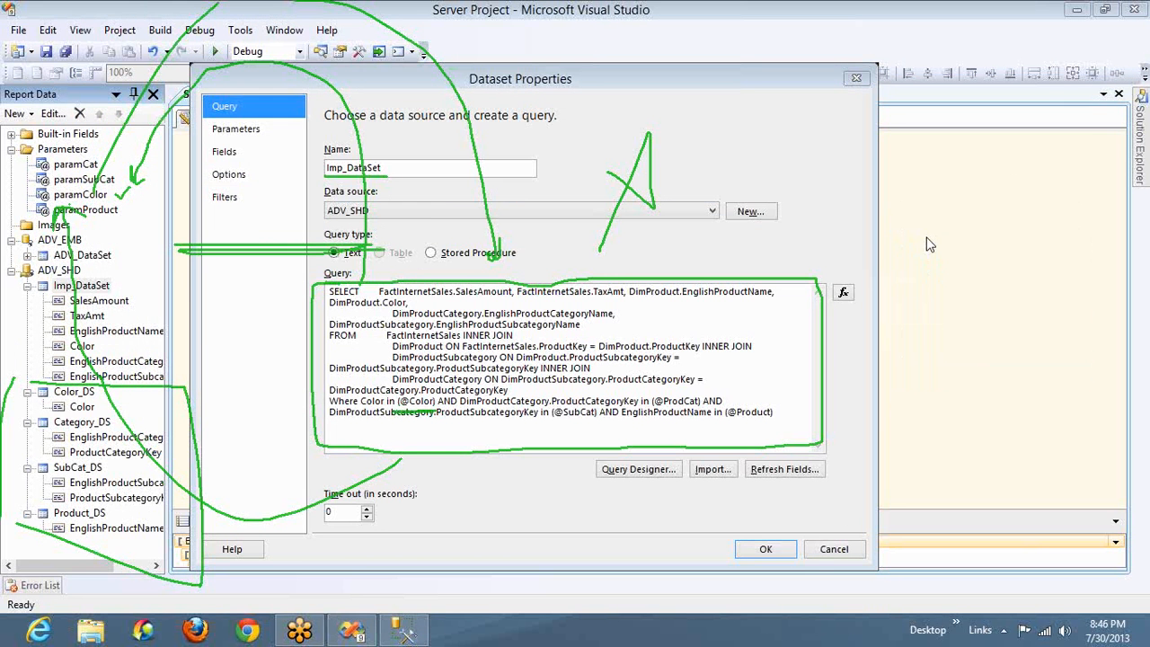
{"action": "left_click", "coordinate": [830, 550]}
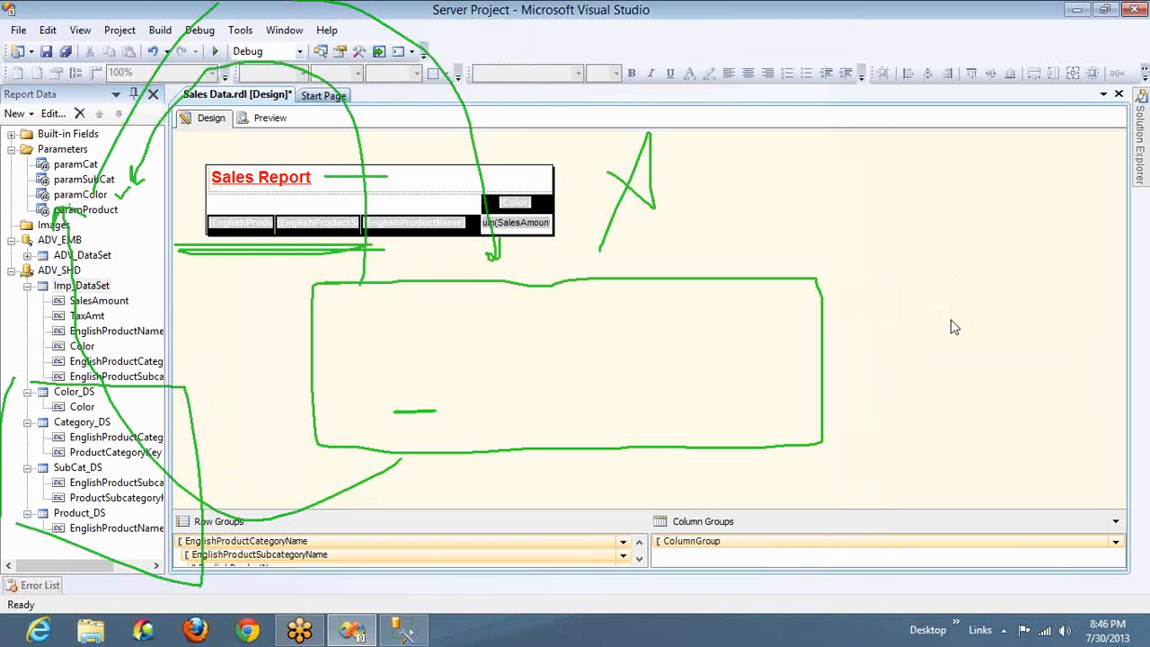
{"action": "key", "text": "Escape"}
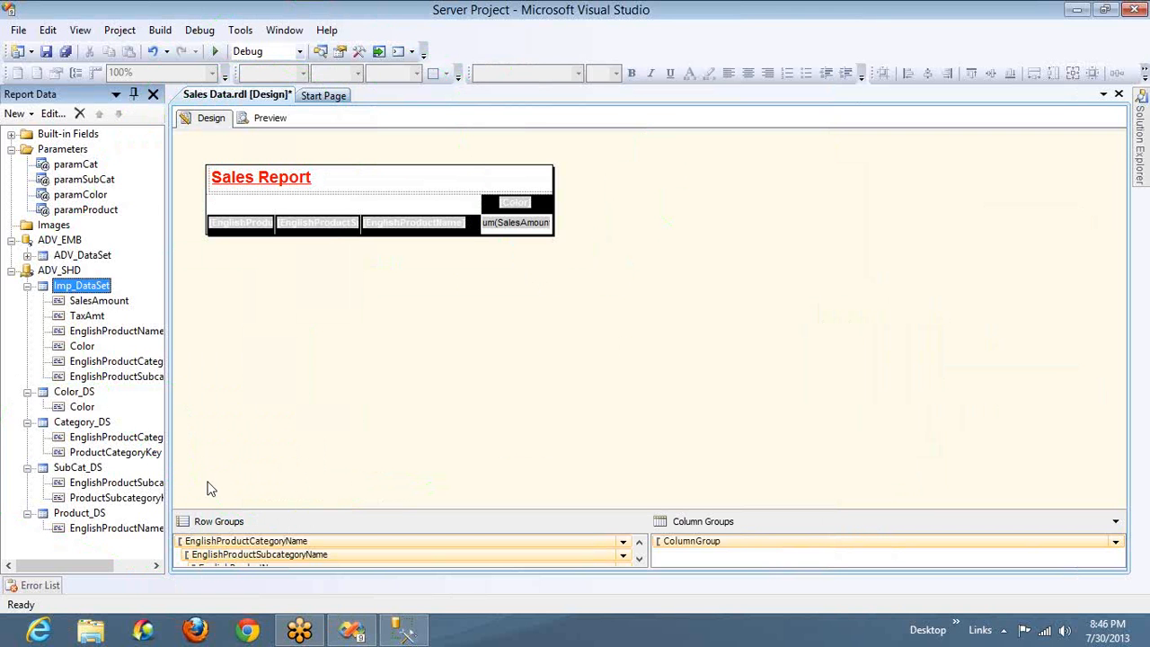
Remove the Distinct keyword from the Color_DS dataset query and accept the change
{"action": "left_click", "coordinate": [72, 394]}
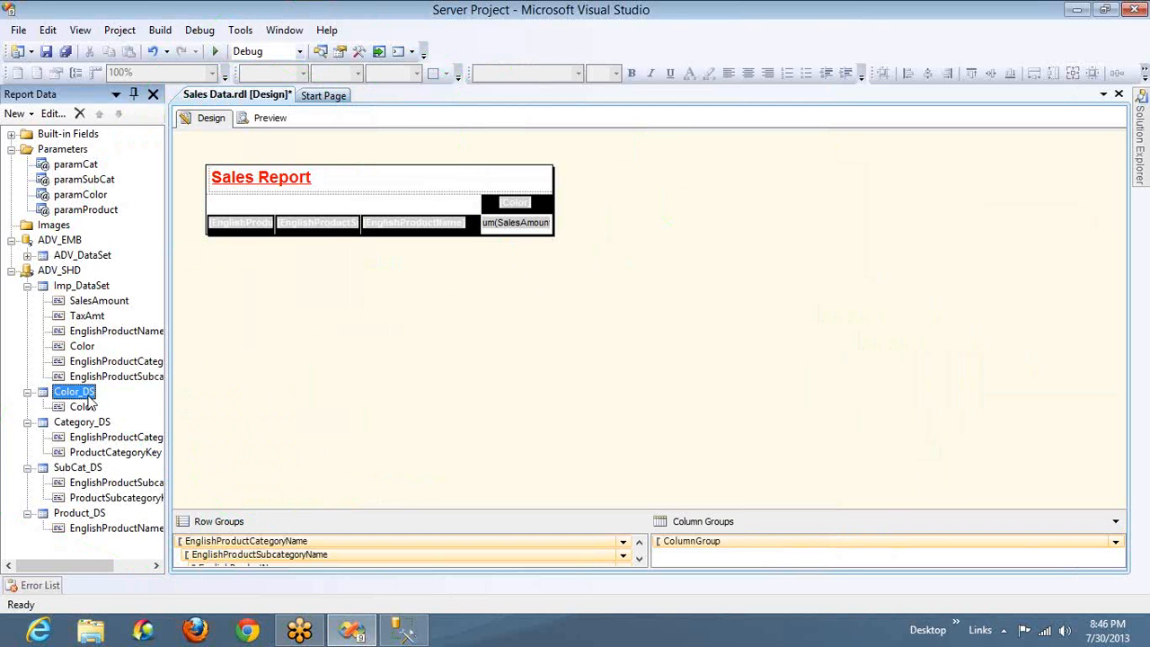
{"action": "double_click", "coordinate": [87, 396]}
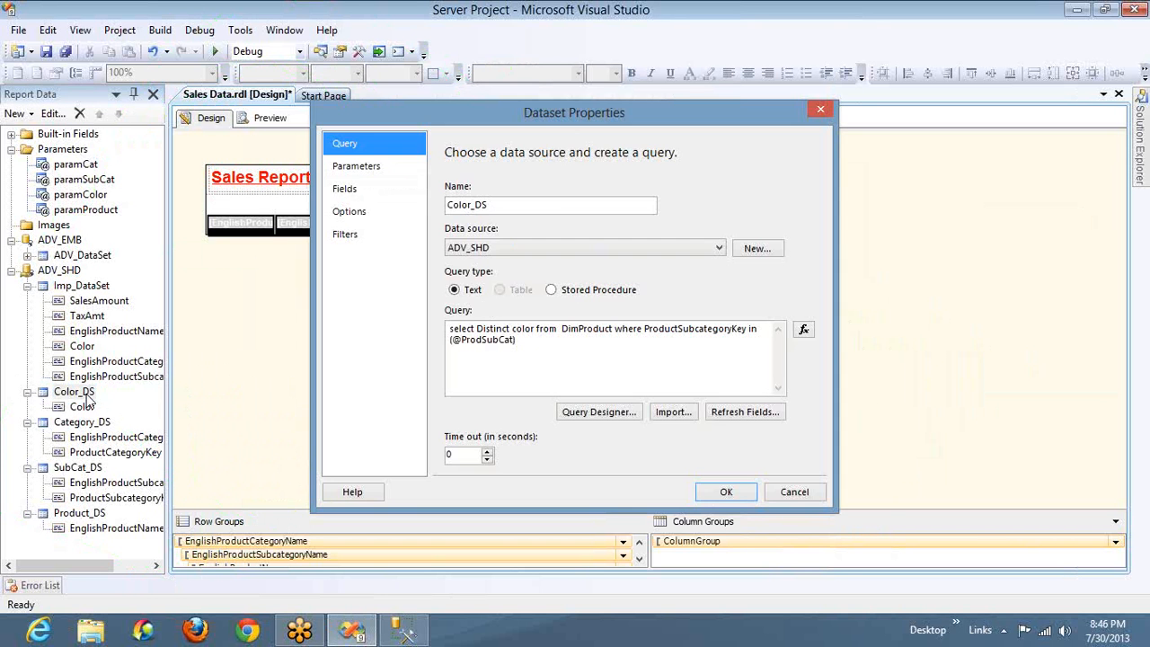
{"action": "double_click", "coordinate": [499, 329]}
{"action": "key", "text": "Delete"}
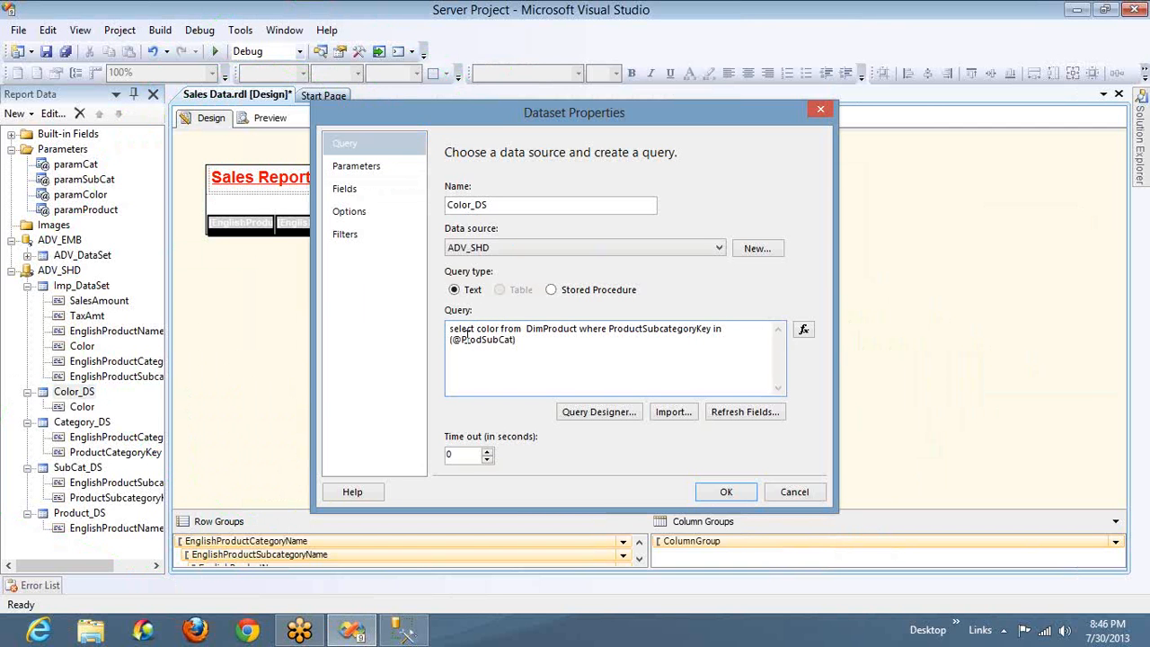
{"action": "left_click", "coordinate": [721, 496]}
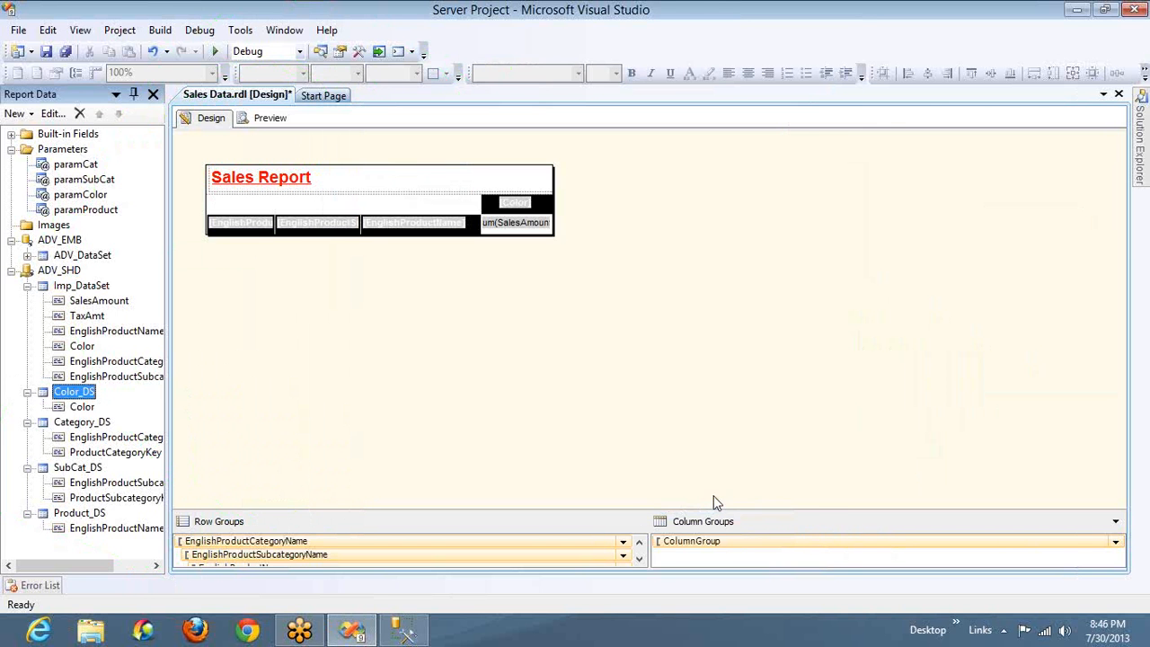
Set paramColor's available values to come from Color_DS, with Color as both the value field and the label field
{"action": "double_click", "coordinate": [92, 197]}
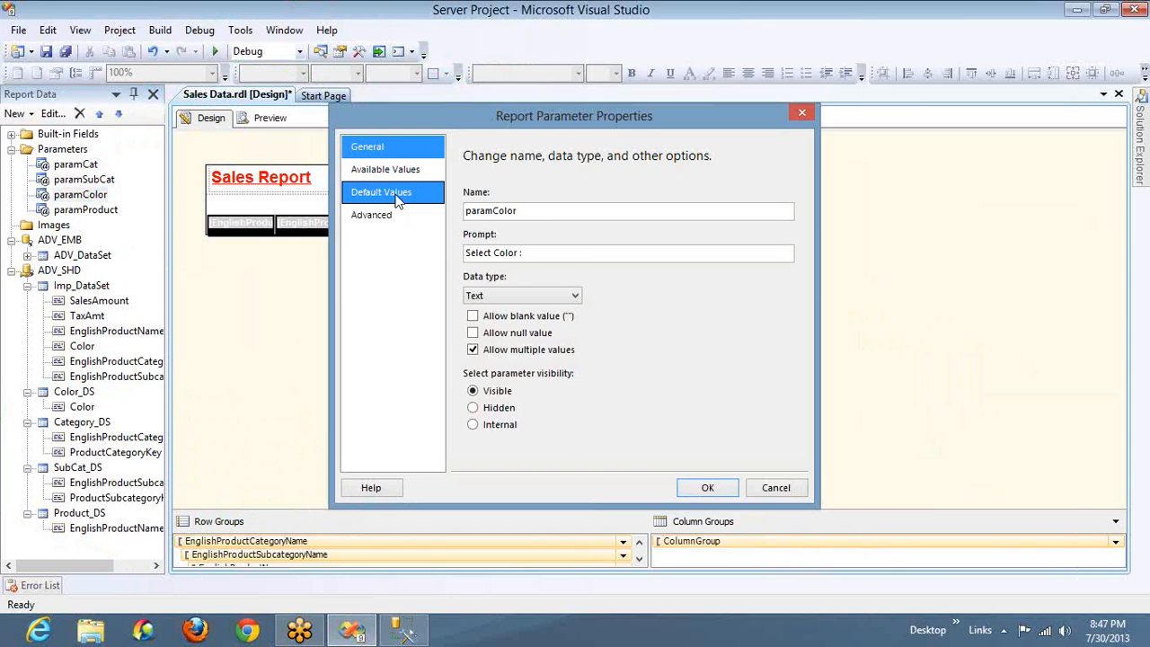
{"action": "left_click", "coordinate": [398, 194]}
{"action": "left_click", "coordinate": [405, 169]}
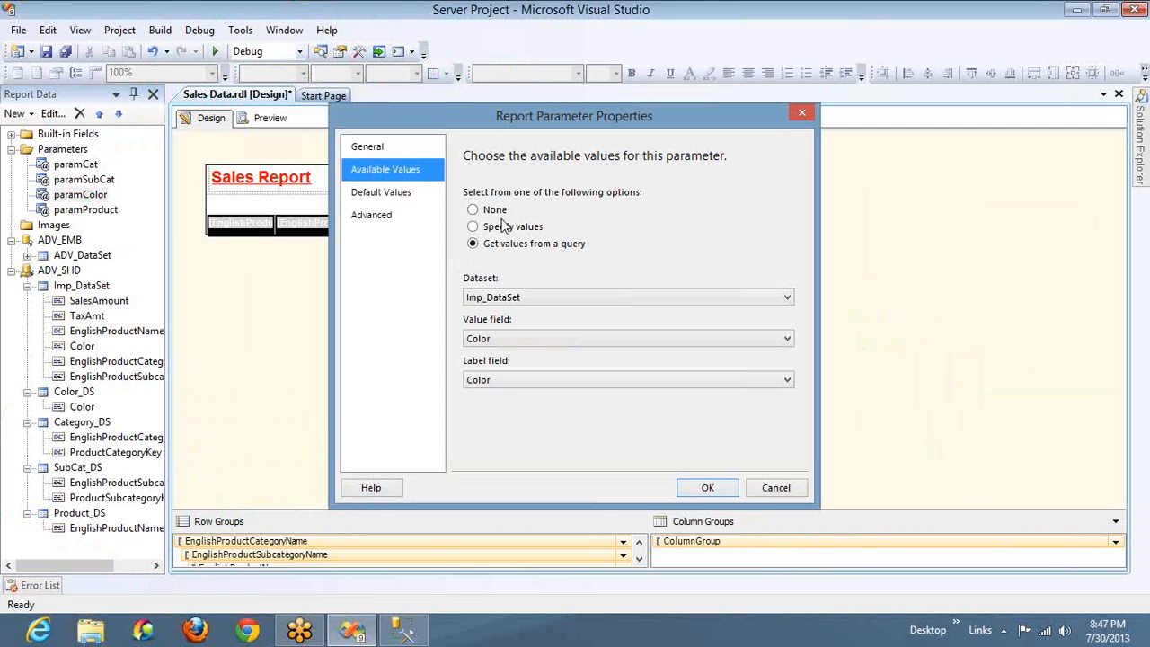
{"action": "left_click", "coordinate": [541, 300]}
{"action": "left_click", "coordinate": [538, 338]}
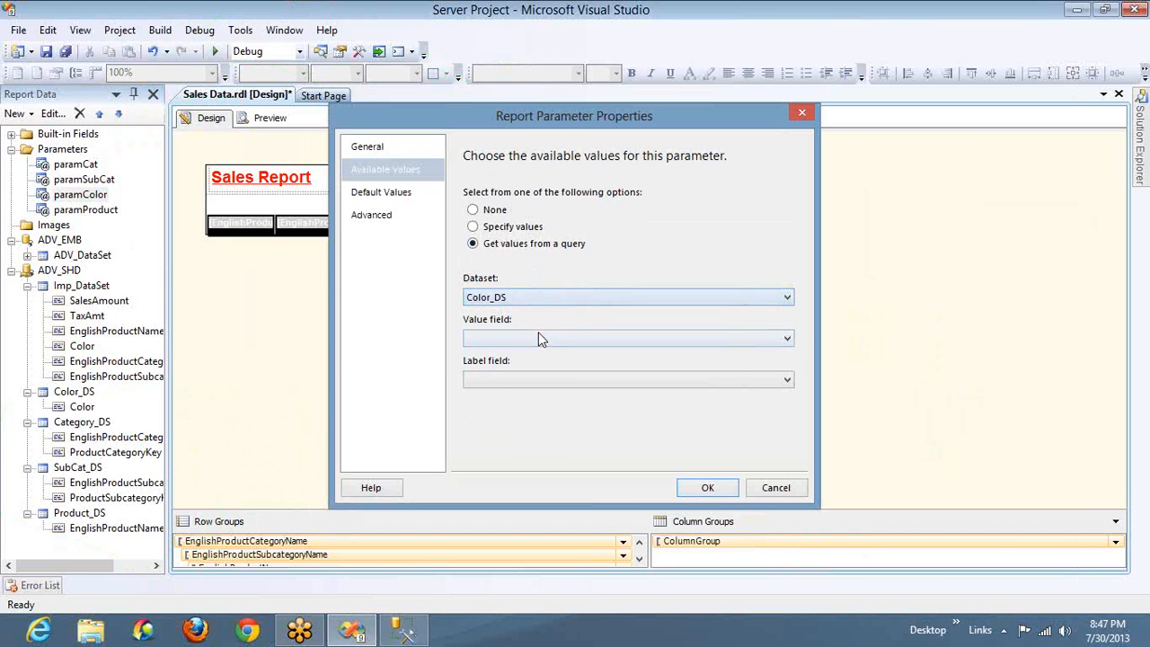
{"action": "left_click", "coordinate": [573, 337]}
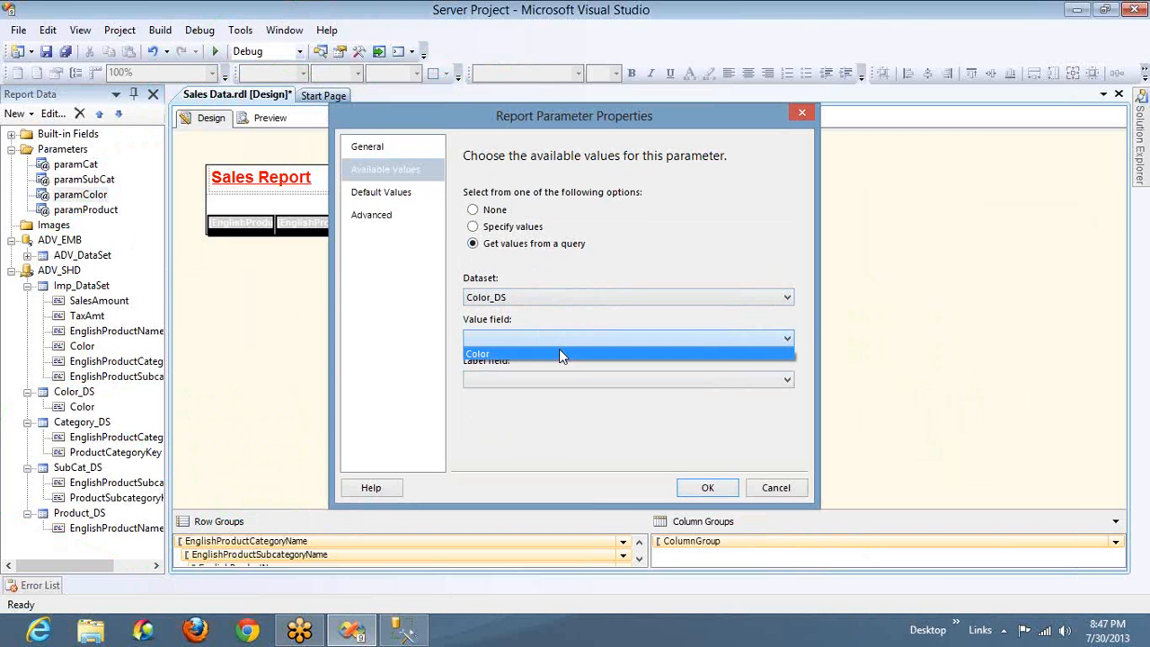
{"action": "left_click", "coordinate": [559, 349]}
{"action": "left_click", "coordinate": [565, 379]}
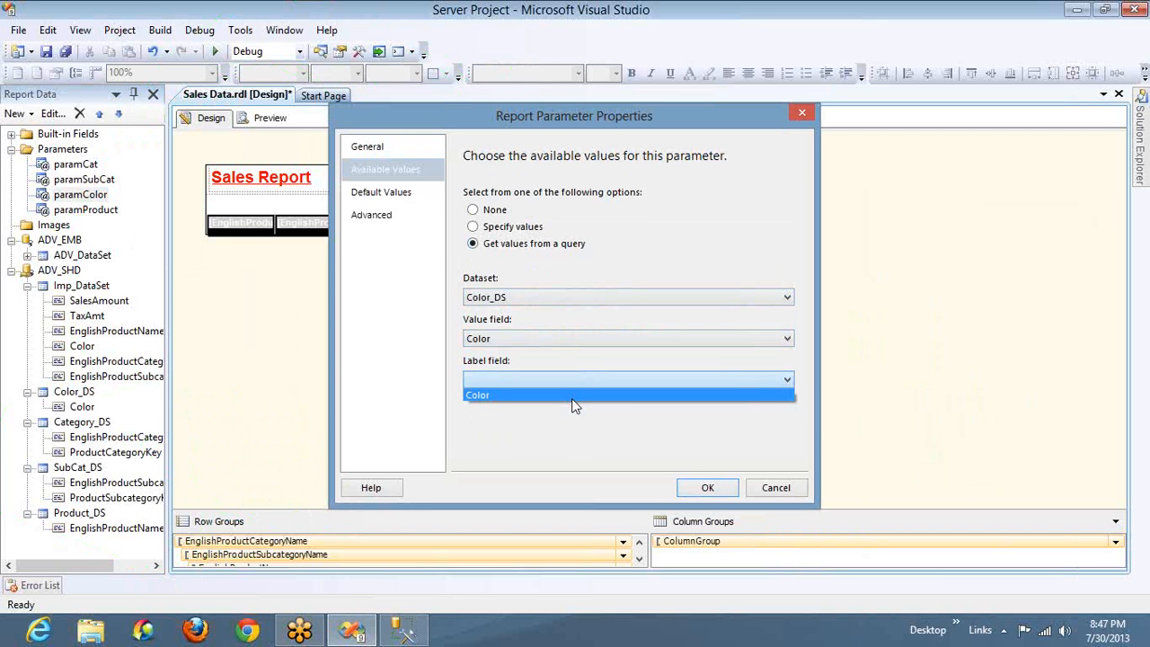
{"action": "left_click", "coordinate": [575, 393]}
{"action": "left_click", "coordinate": [703, 487]}
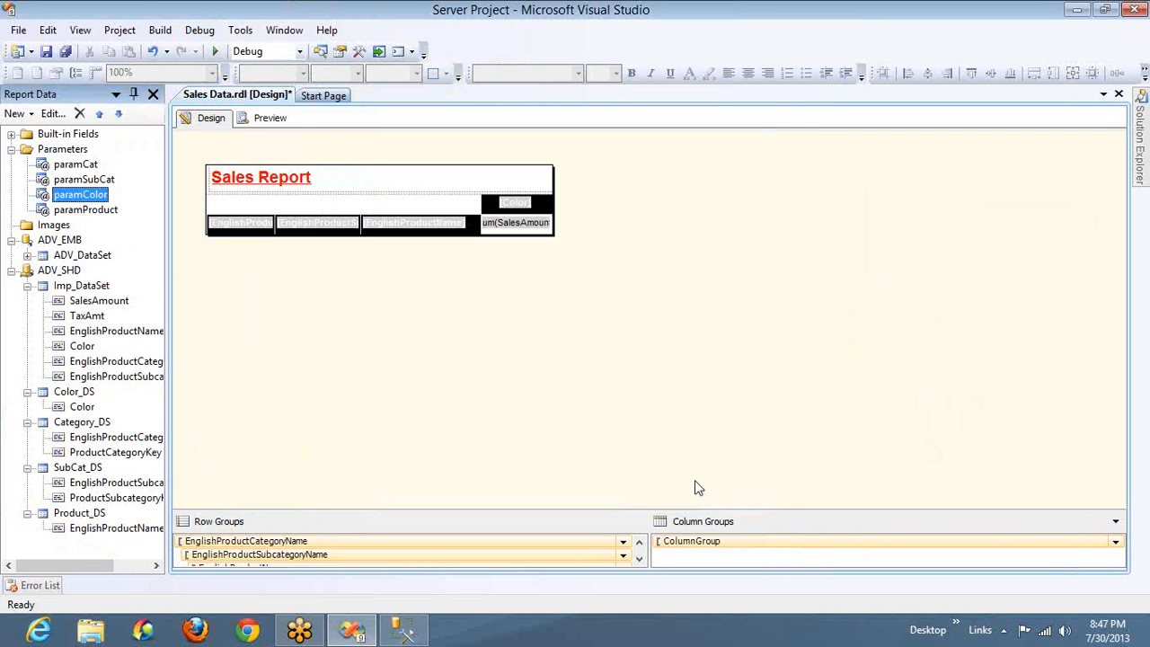
Preview the Sales report, close the build output, and select all categories and all subcategories as parameter values
{"action": "left_click", "coordinate": [266, 123]}
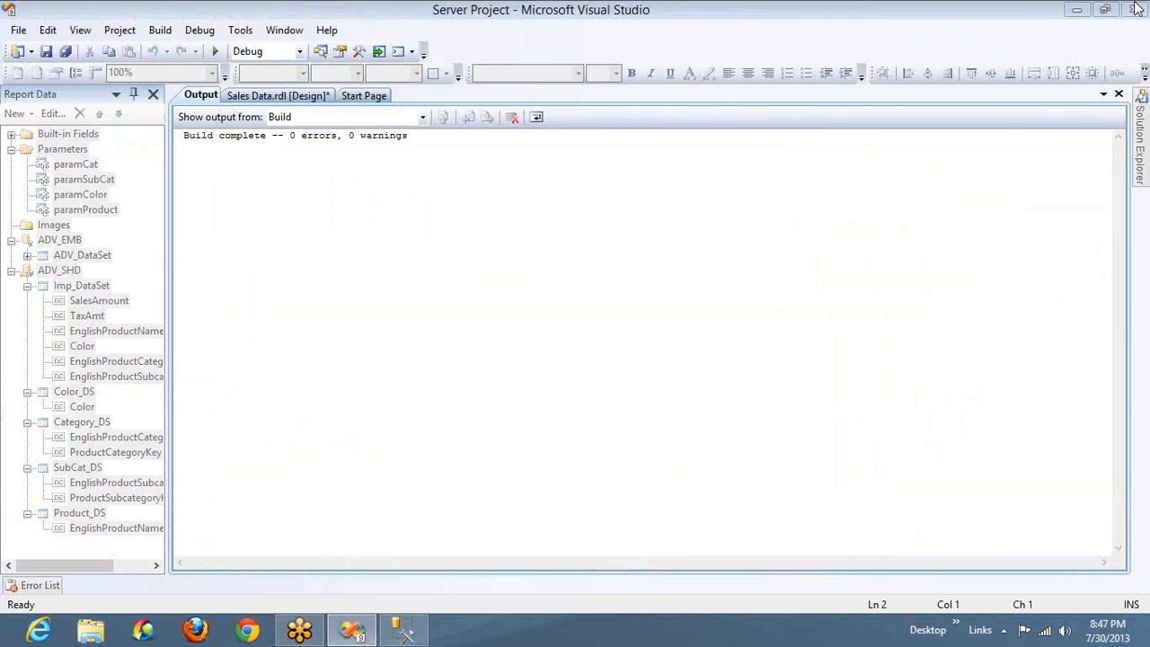
{"action": "left_click", "coordinate": [1118, 95]}
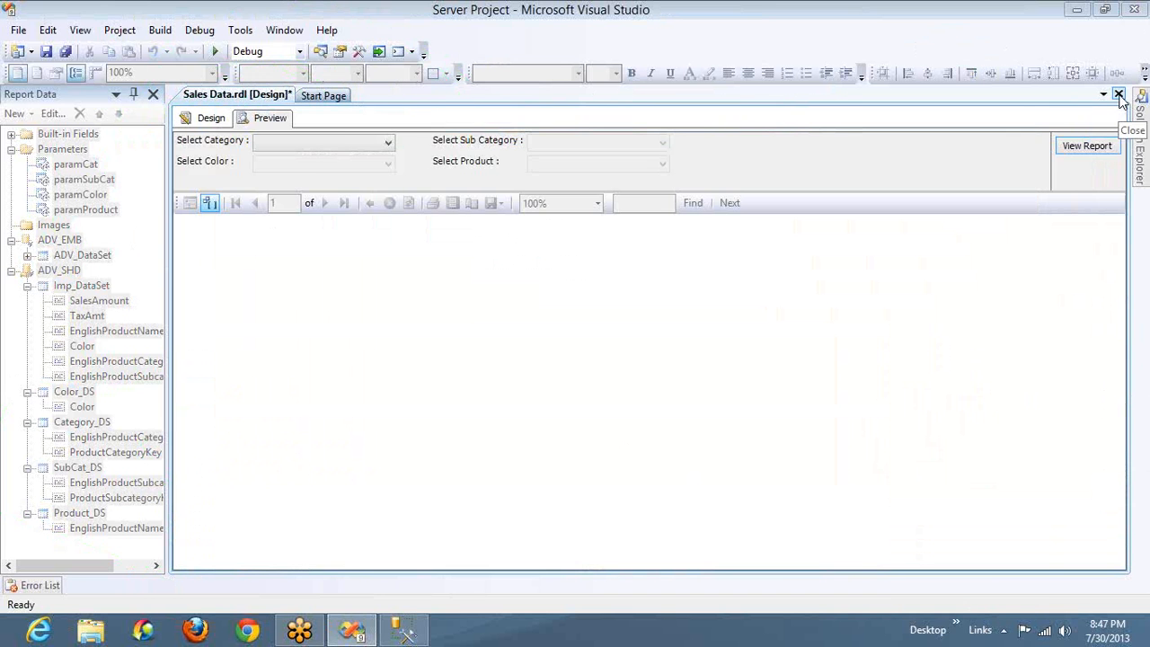
{"action": "left_click", "coordinate": [345, 143]}
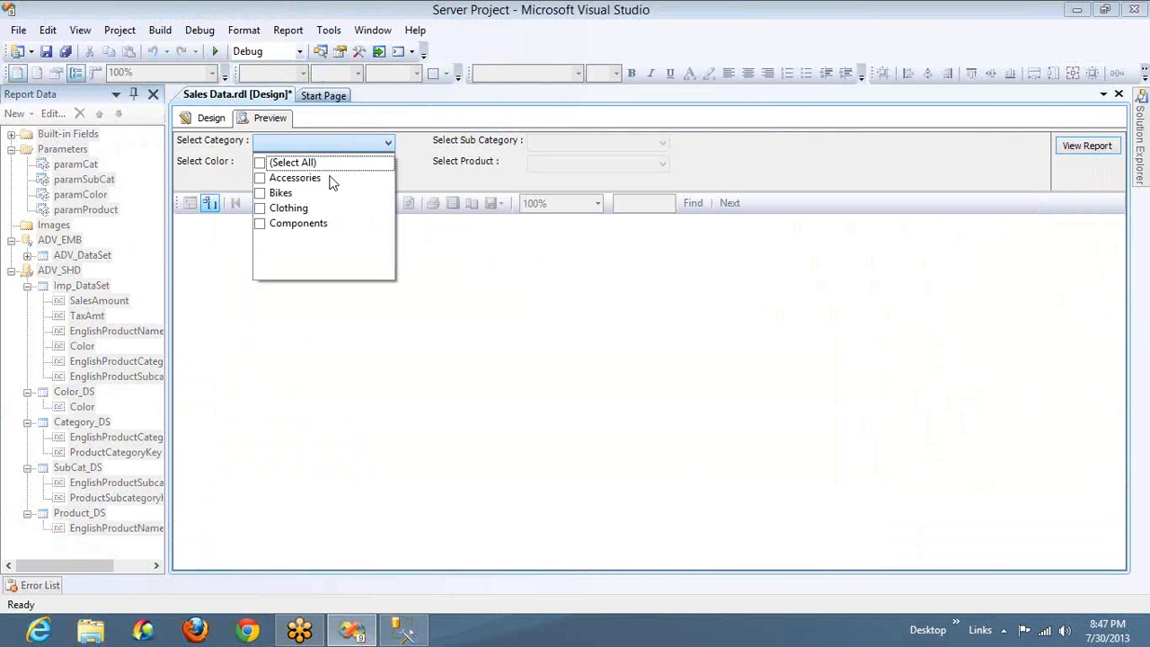
{"action": "left_click", "coordinate": [303, 162]}
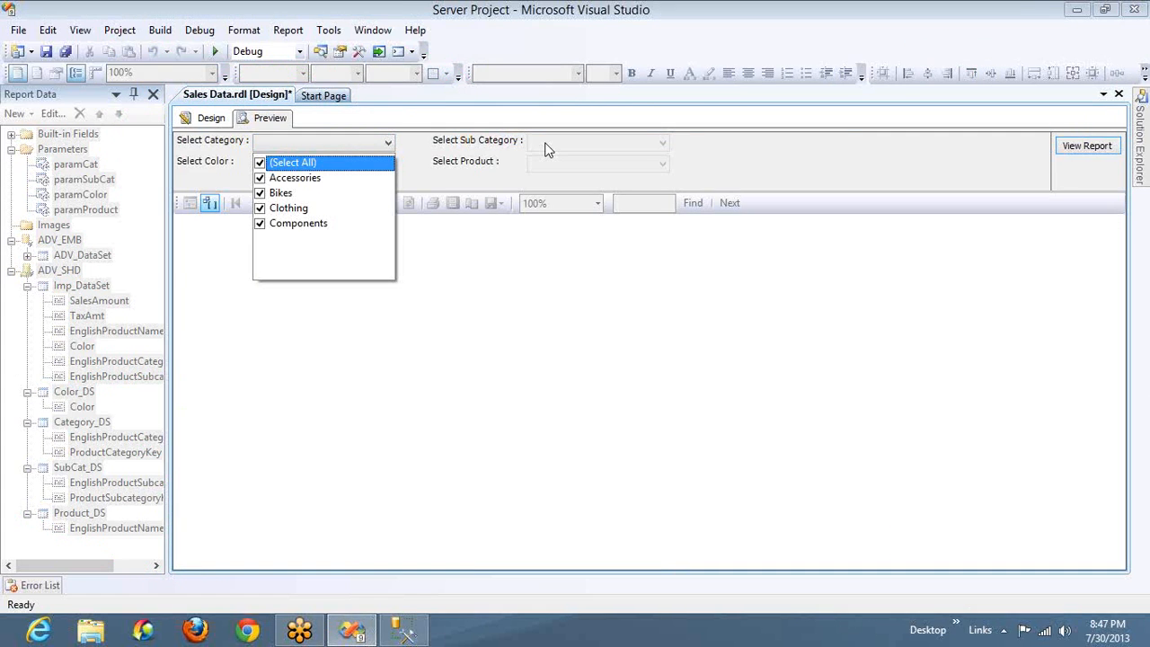
{"action": "left_click", "coordinate": [548, 144]}
{"action": "left_click", "coordinate": [535, 162]}
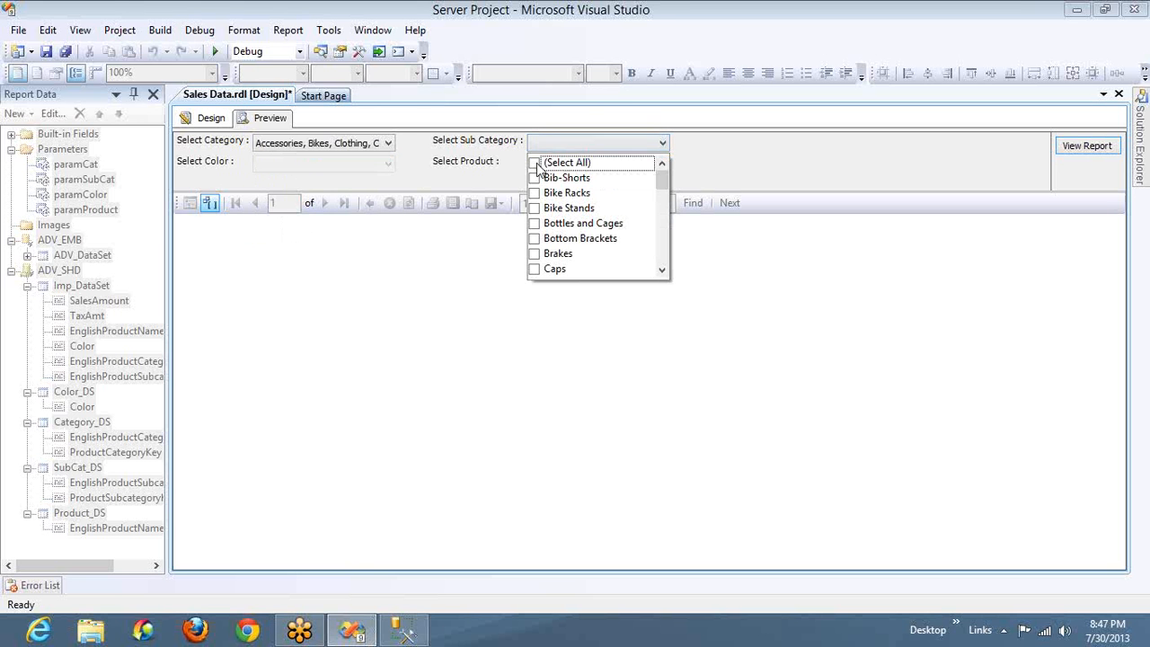
Look through the available values of the Select Color parameter and return to the report design
{"action": "left_click", "coordinate": [311, 167]}
{"action": "left_click", "coordinate": [311, 167]}
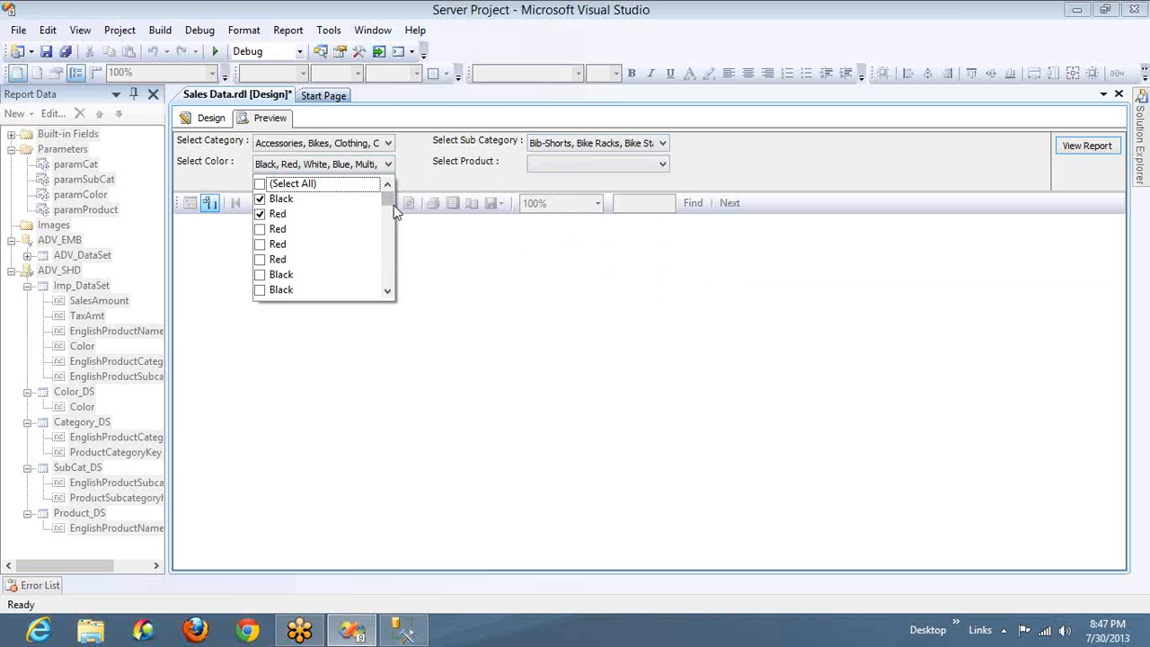
{"action": "mouse_move", "coordinate": [386, 202]}
{"action": "left_mouse_down"}
{"action": "mouse_move", "coordinate": [386, 269]}
{"action": "mouse_move", "coordinate": [389, 205]}
{"action": "left_mouse_up"}
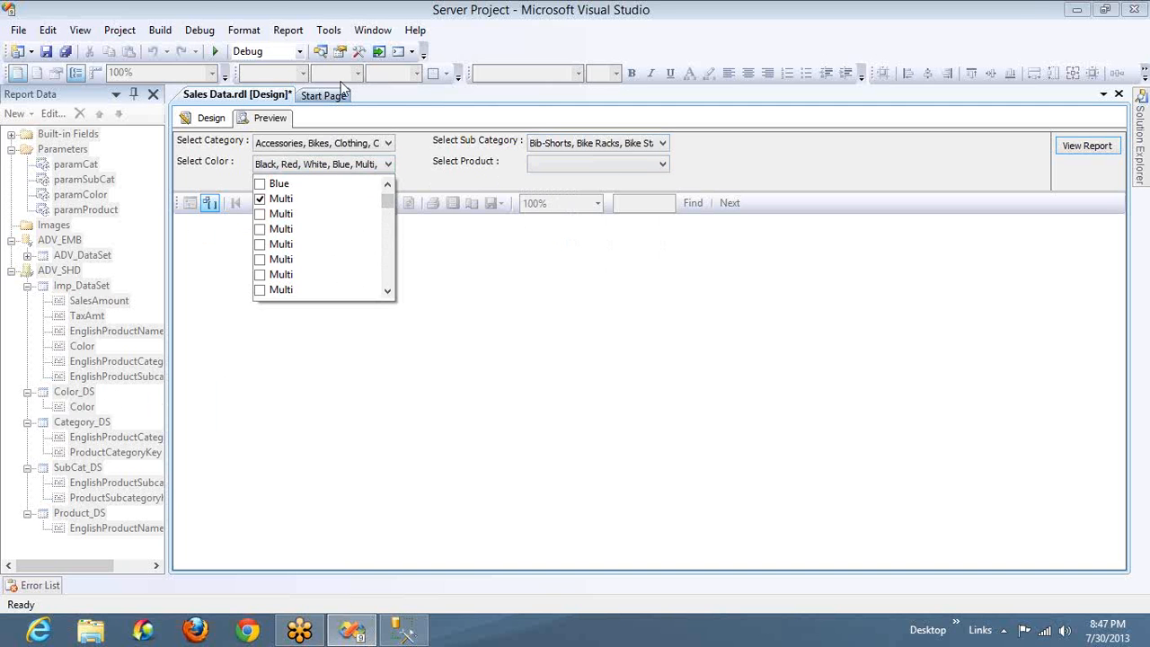
{"action": "left_click", "coordinate": [1141, 47]}
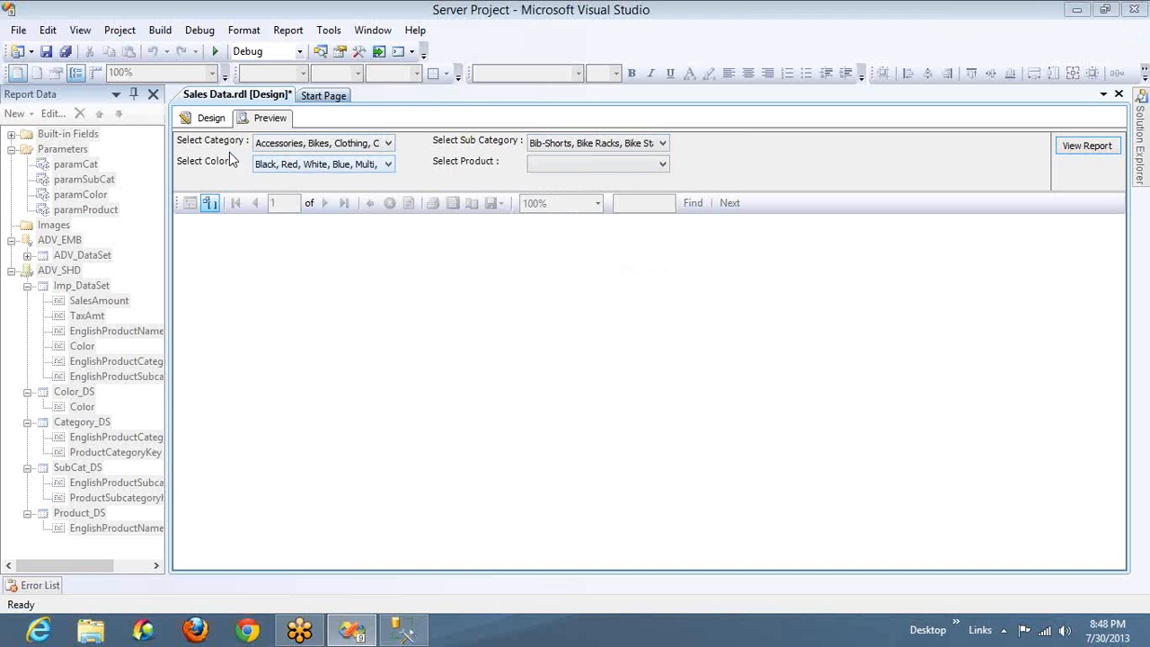
{"action": "left_click", "coordinate": [198, 109]}
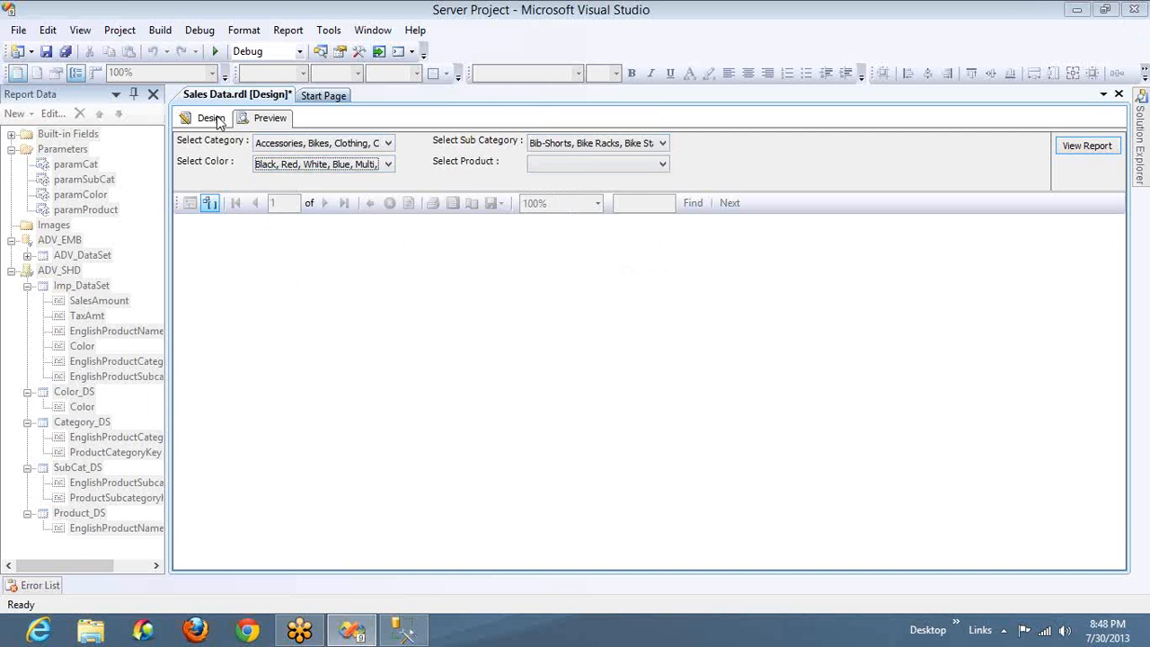
{"action": "left_click", "coordinate": [214, 120]}
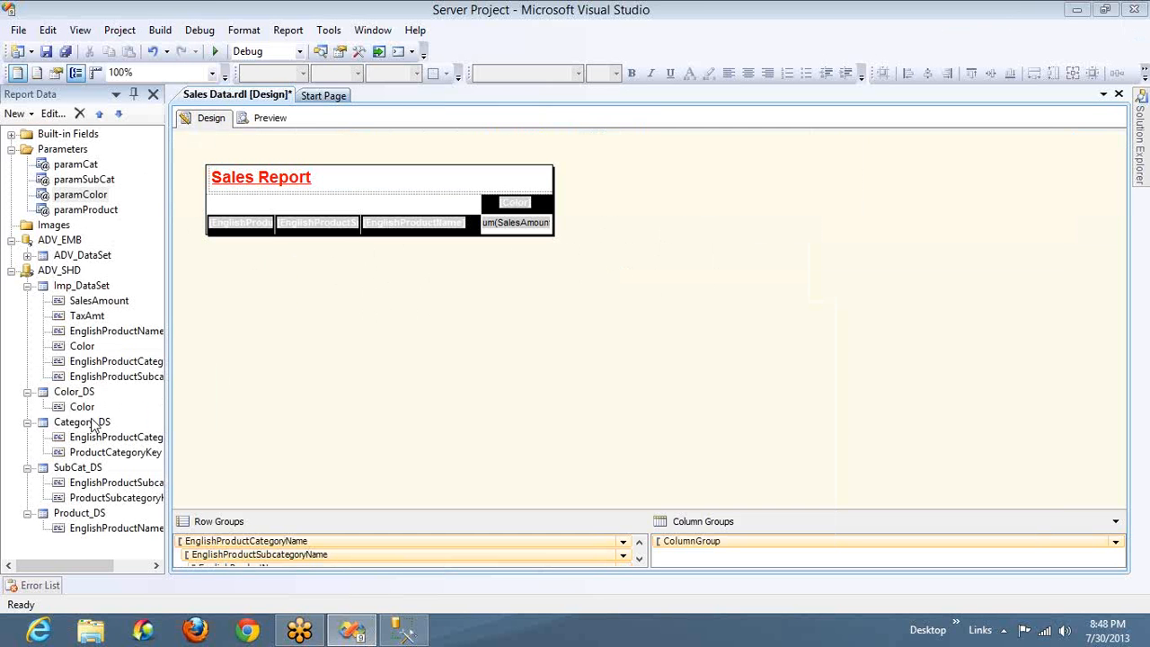
Review the query of the Color_DS dataset and close its properties without changes
{"action": "left_click", "coordinate": [75, 393]}
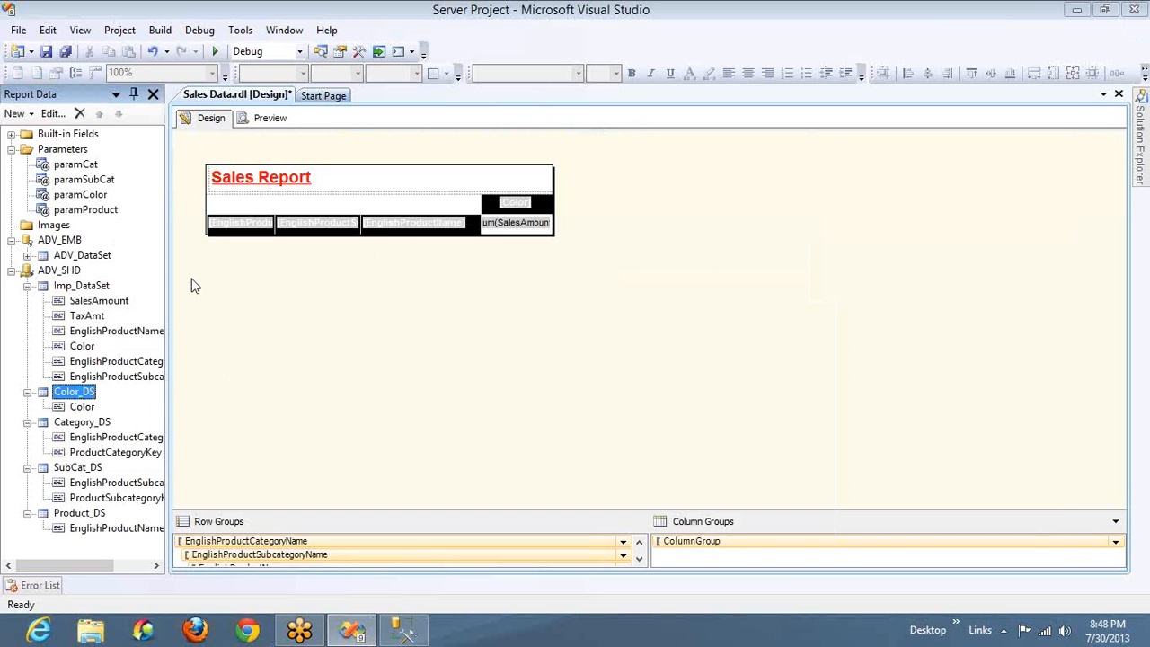
{"action": "double_click", "coordinate": [82, 396]}
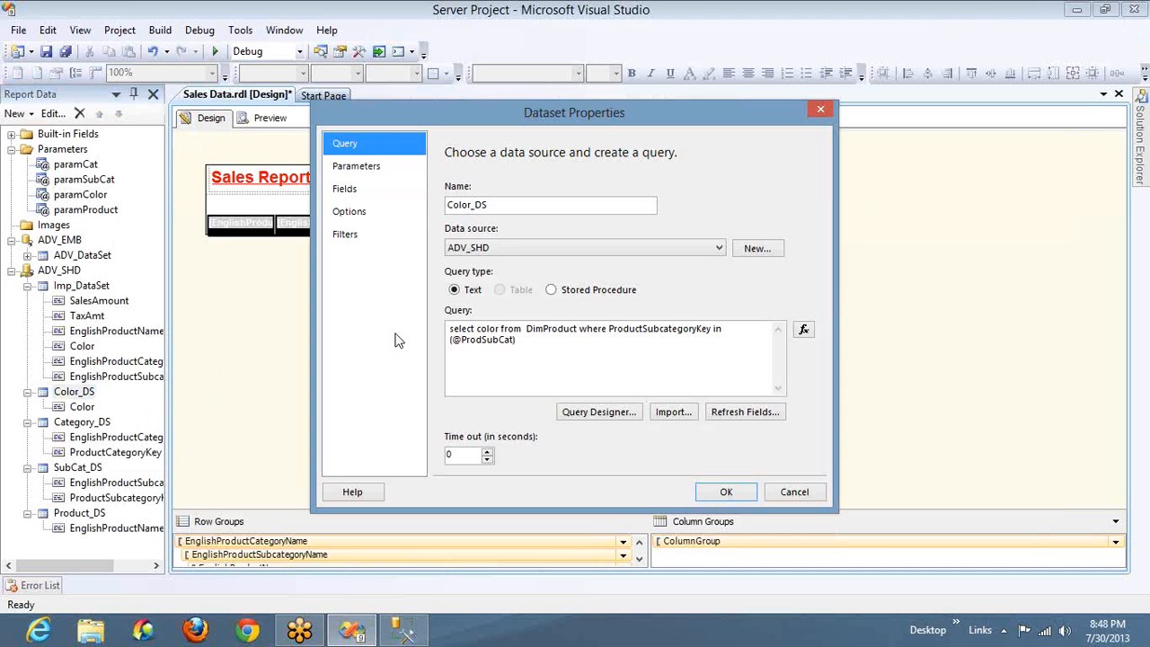
{"action": "left_click", "coordinate": [479, 325]}
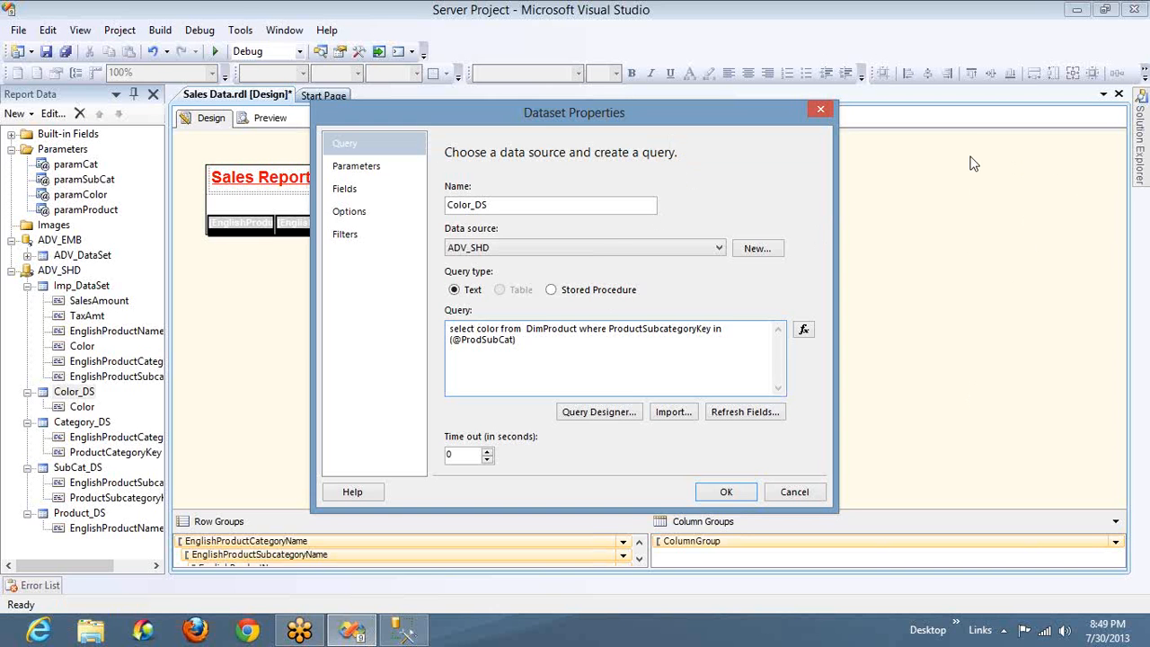
{"action": "left_click", "coordinate": [794, 493]}
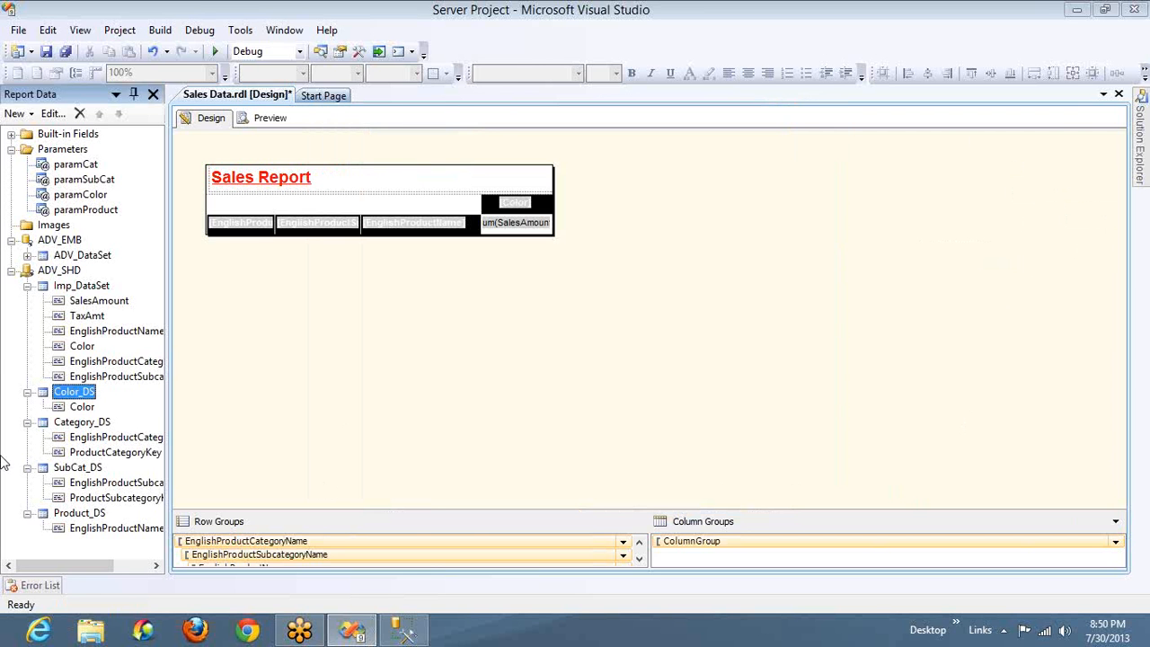
Open the Imp_DataSet properties and review its filters and query parameter values
{"action": "left_click", "coordinate": [68, 289]}
{"action": "right_click", "coordinate": [67, 288]}
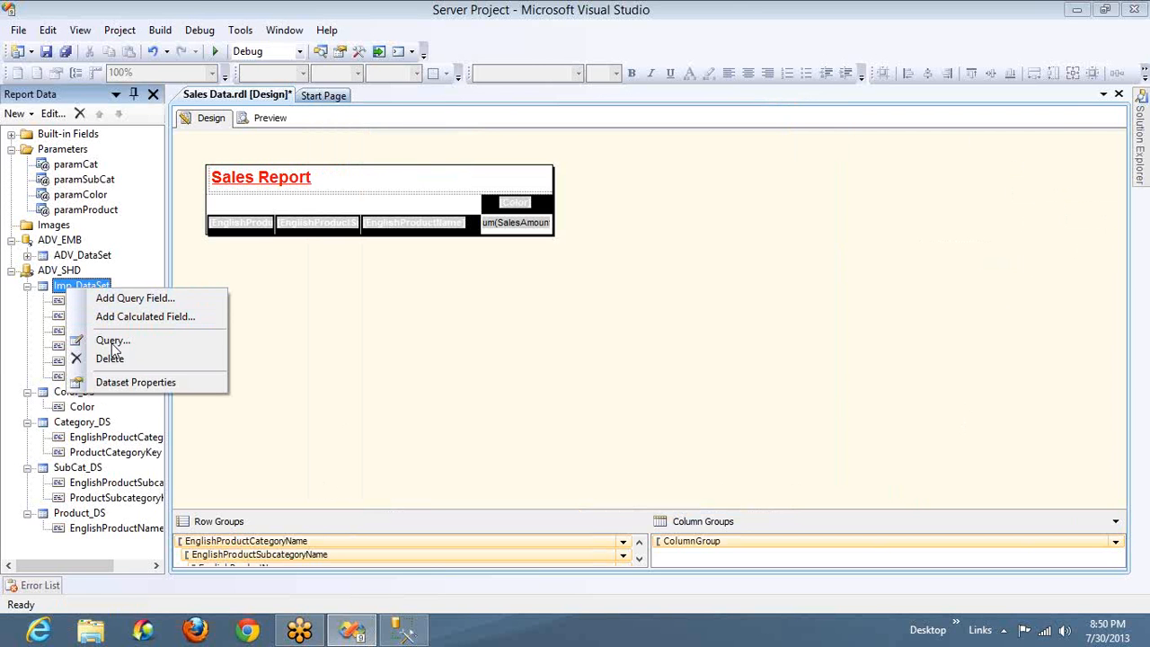
{"action": "left_click", "coordinate": [135, 381]}
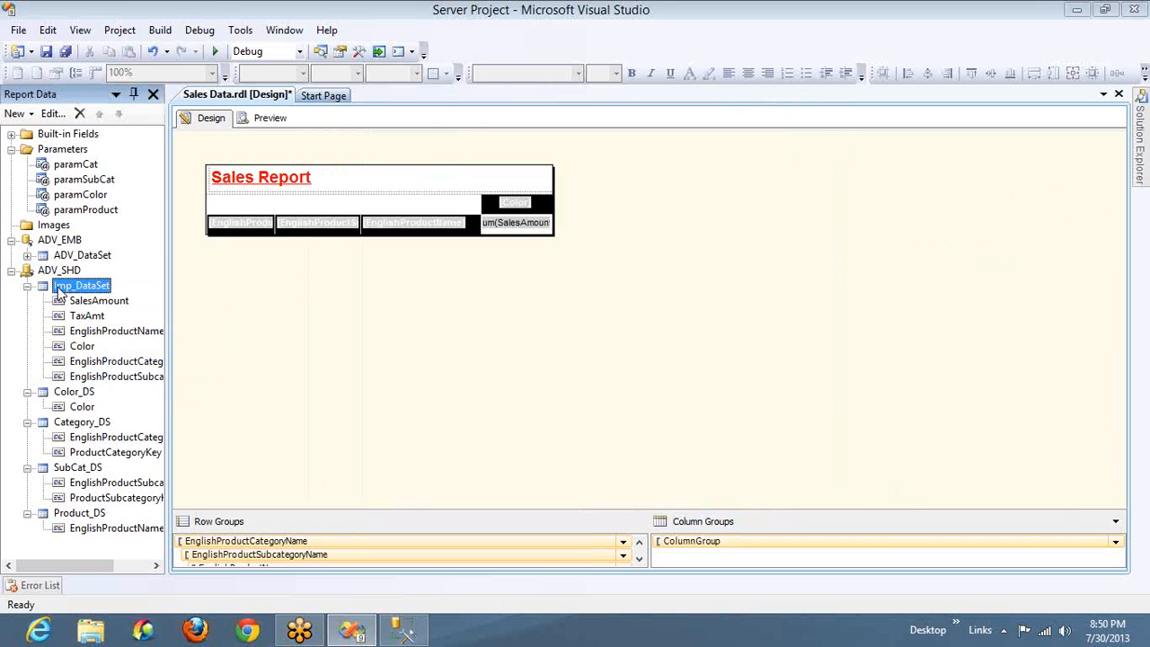
{"action": "left_click", "coordinate": [360, 171]}
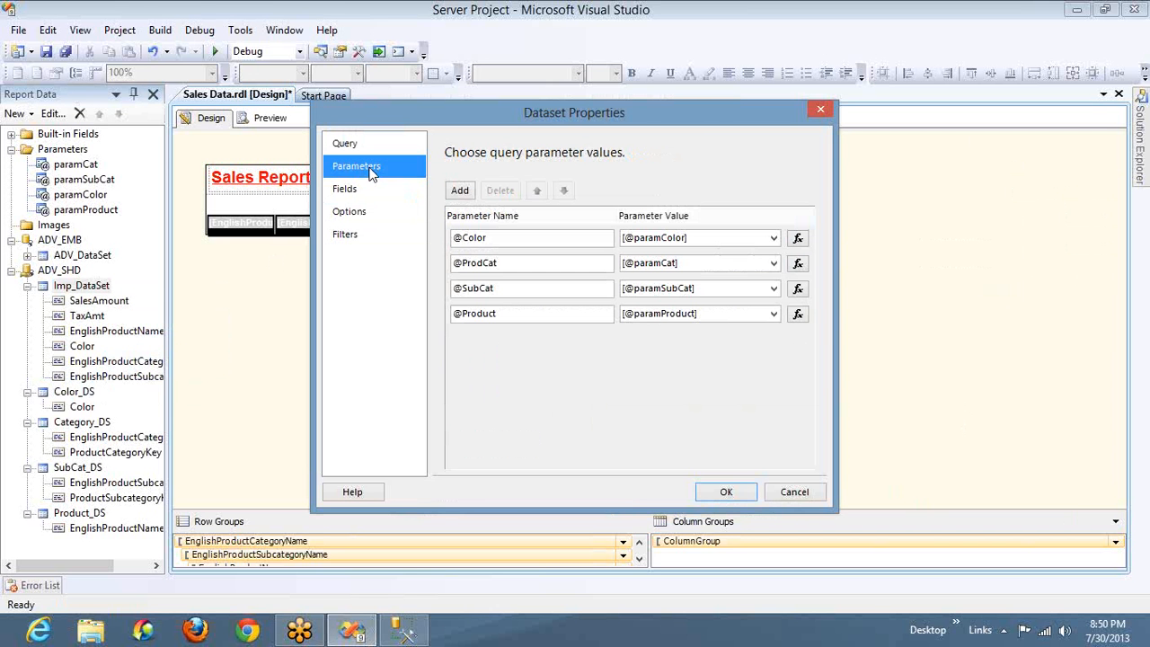
{"action": "left_click", "coordinate": [363, 235]}
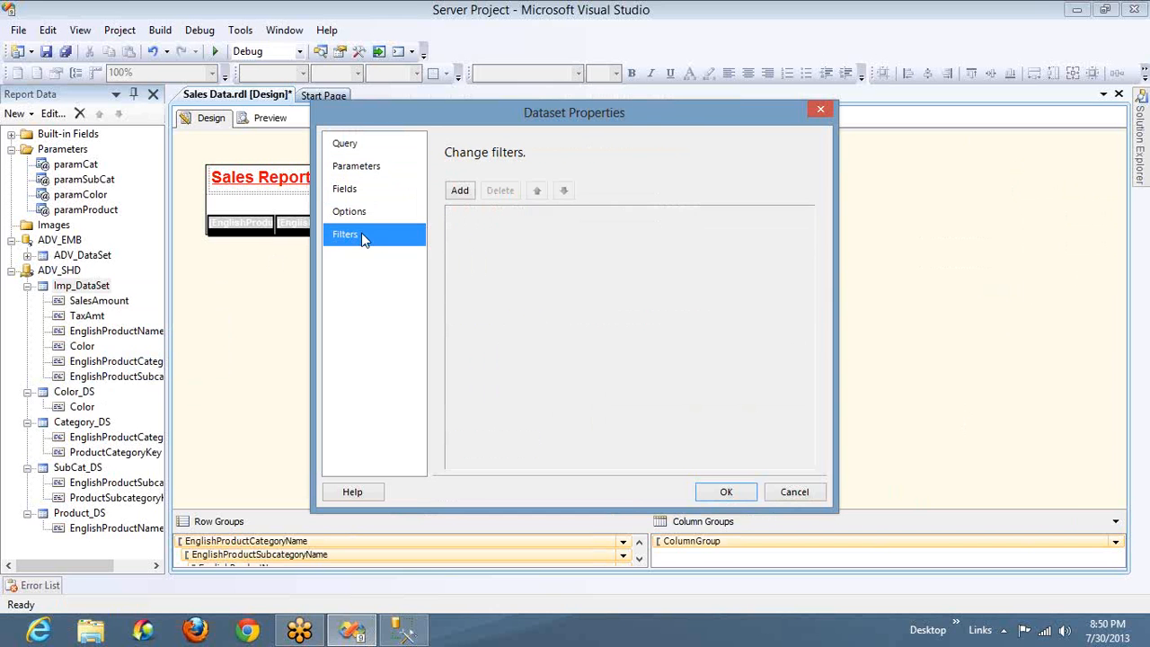
{"action": "left_click", "coordinate": [368, 173]}
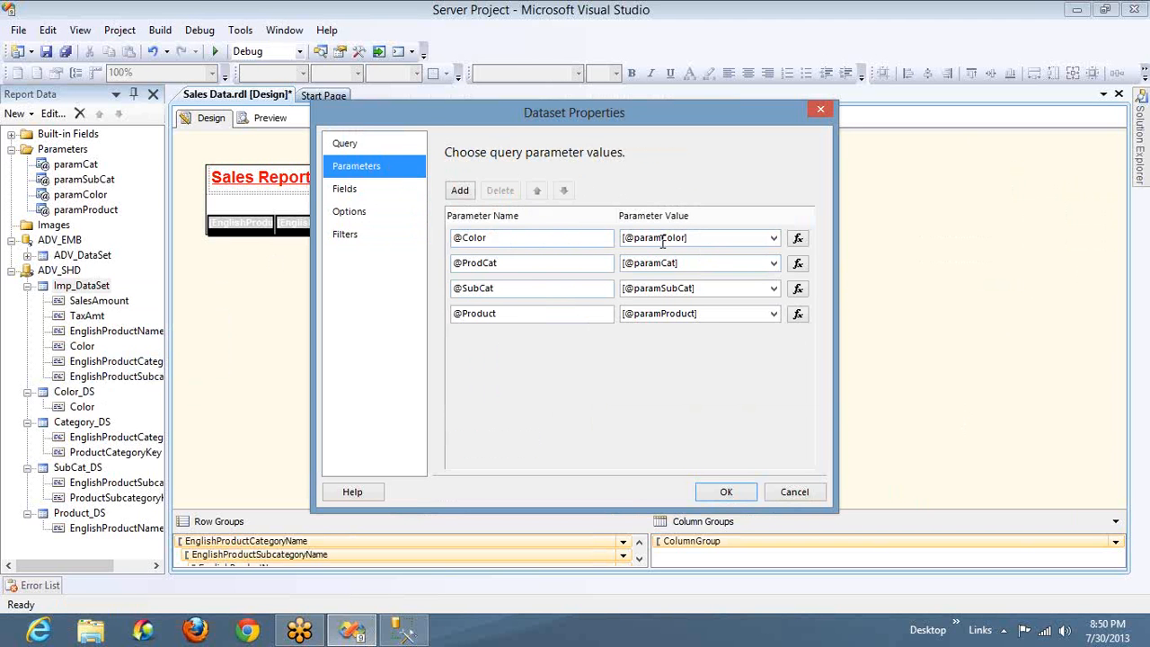
Add a filter to Imp_DataSet with the expression [Color], the operator = and the value Black
{"action": "left_click", "coordinate": [344, 237]}
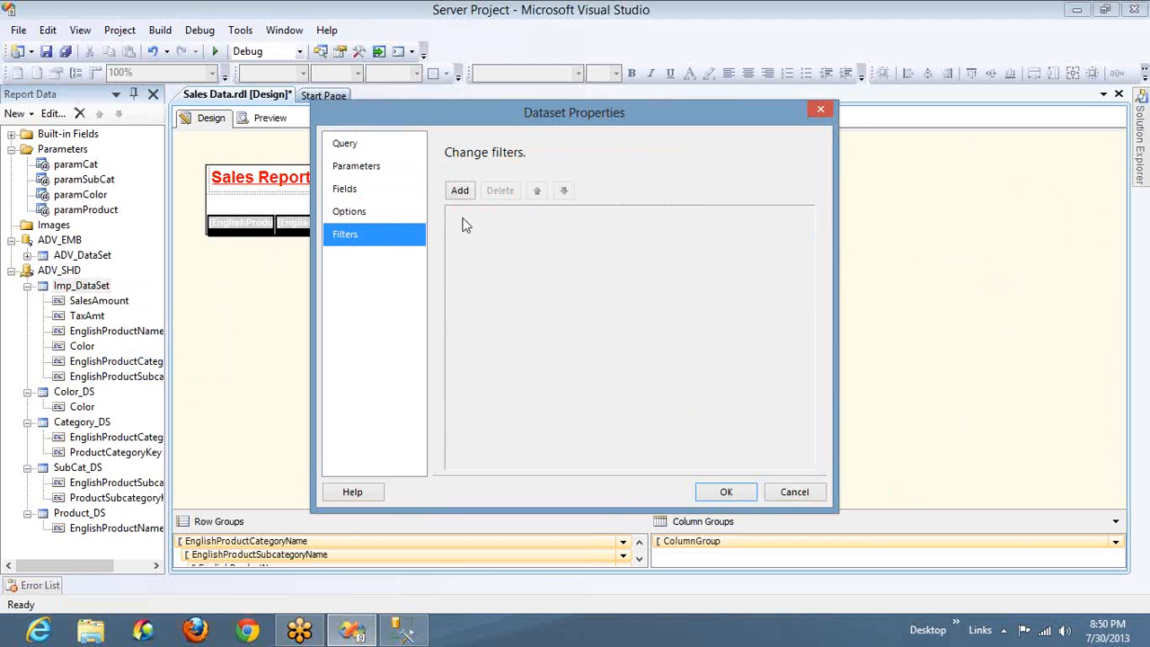
{"action": "left_click", "coordinate": [457, 197]}
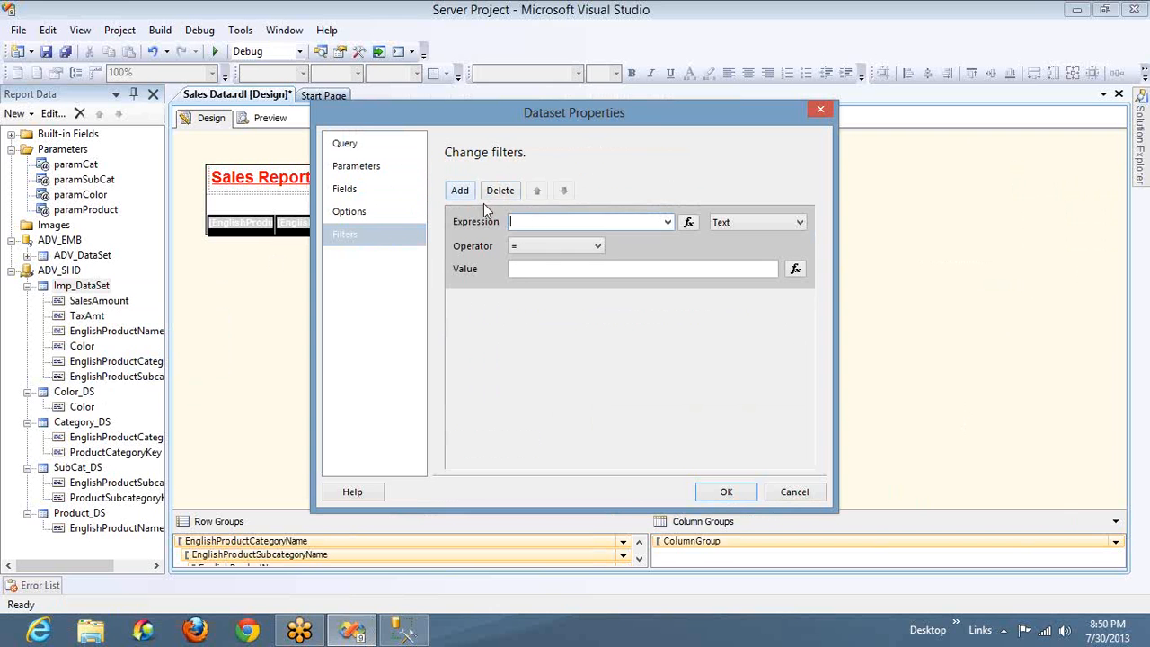
{"action": "left_click", "coordinate": [669, 223]}
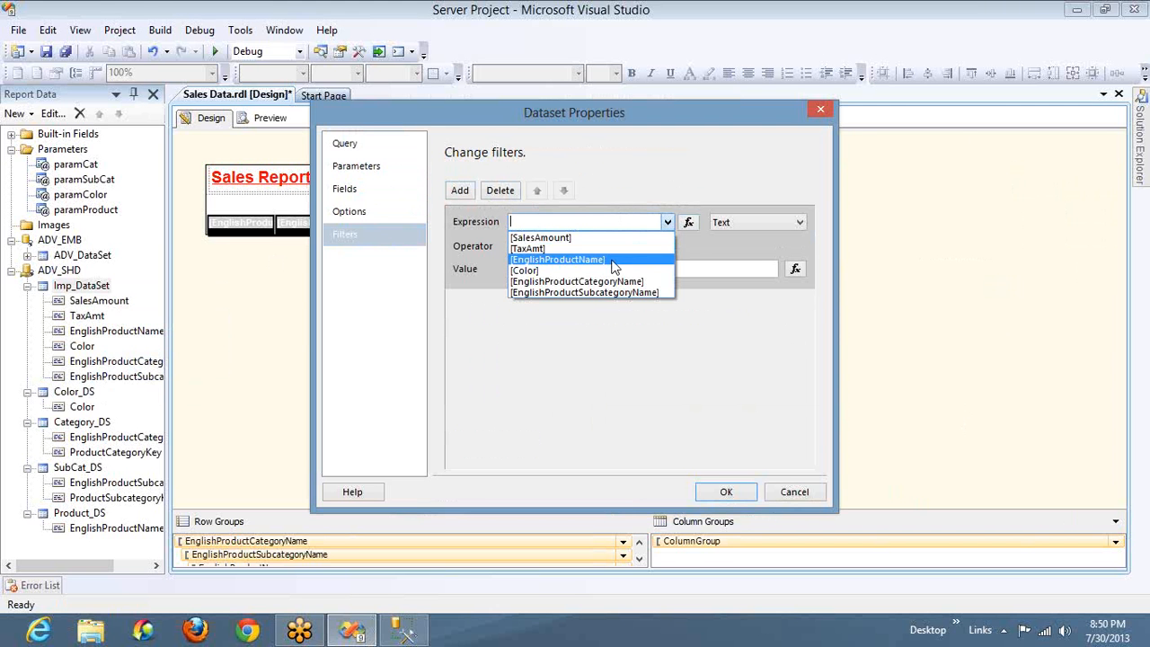
{"action": "left_click", "coordinate": [614, 270]}
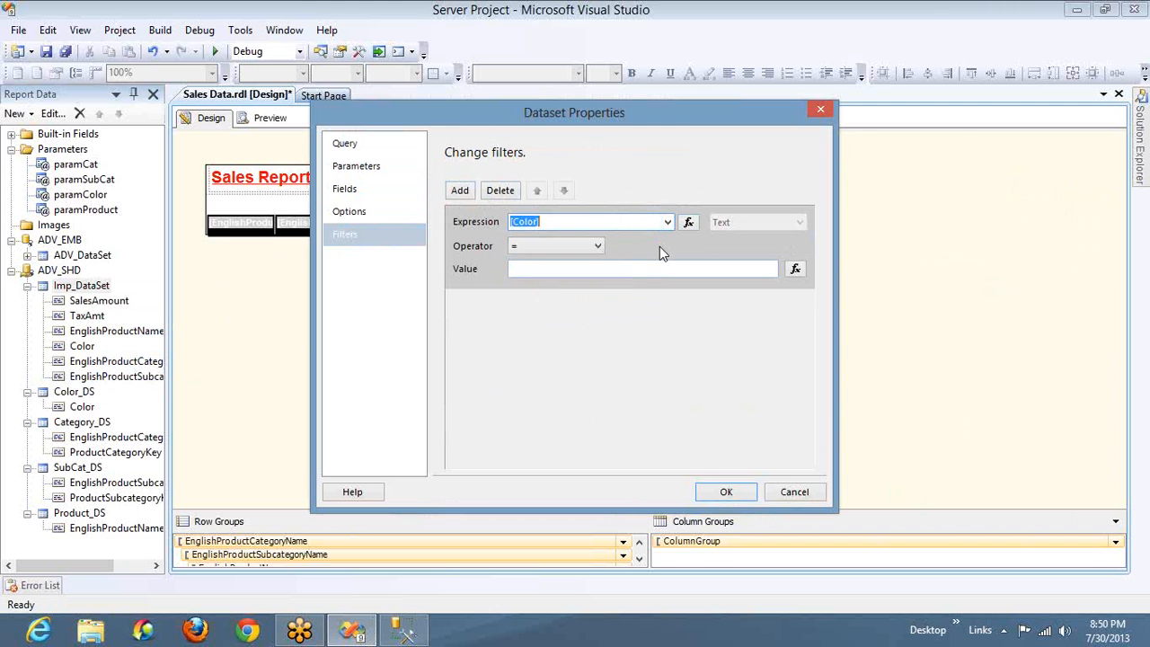
{"action": "left_click", "coordinate": [601, 249]}
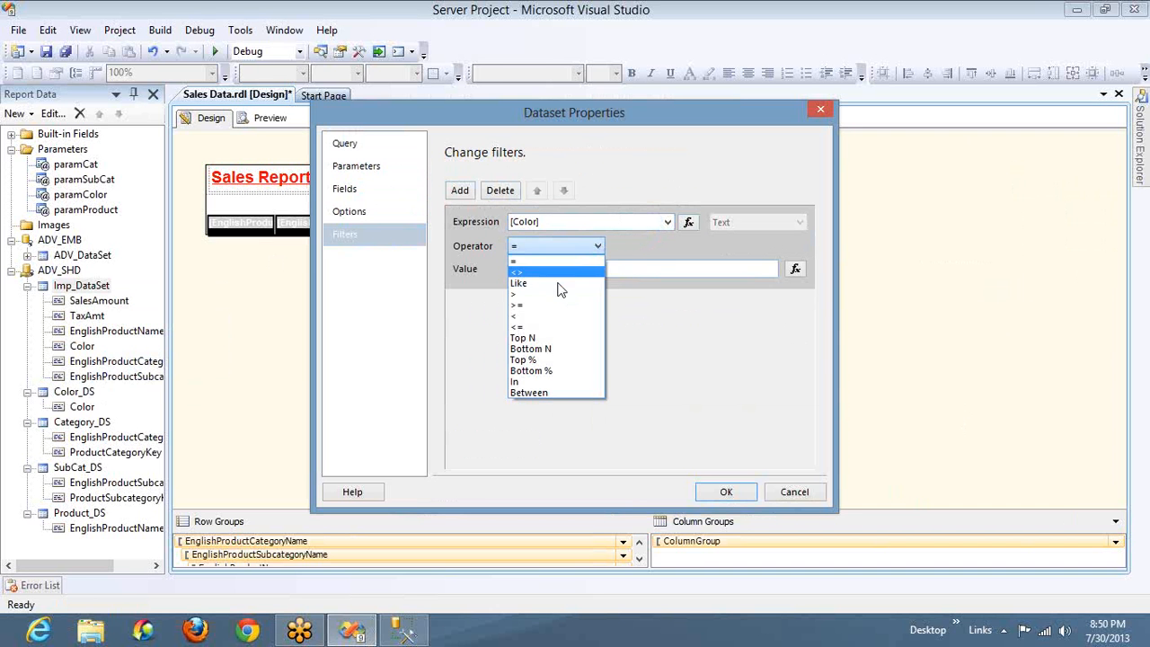
{"action": "left_click", "coordinate": [558, 261]}
{"action": "left_click", "coordinate": [567, 267]}
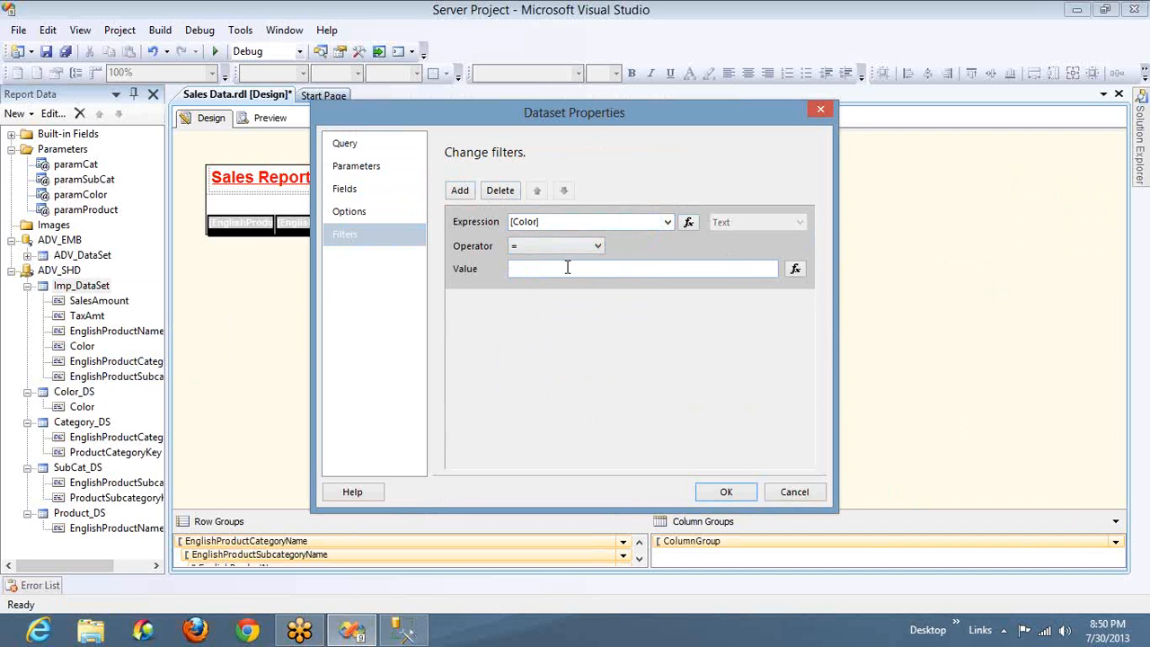
{"action": "type", "text": "Black"}
Check the available filter operators, try asterisk wildcards around the value Black, and remove them again
{"action": "left_click", "coordinate": [584, 252]}
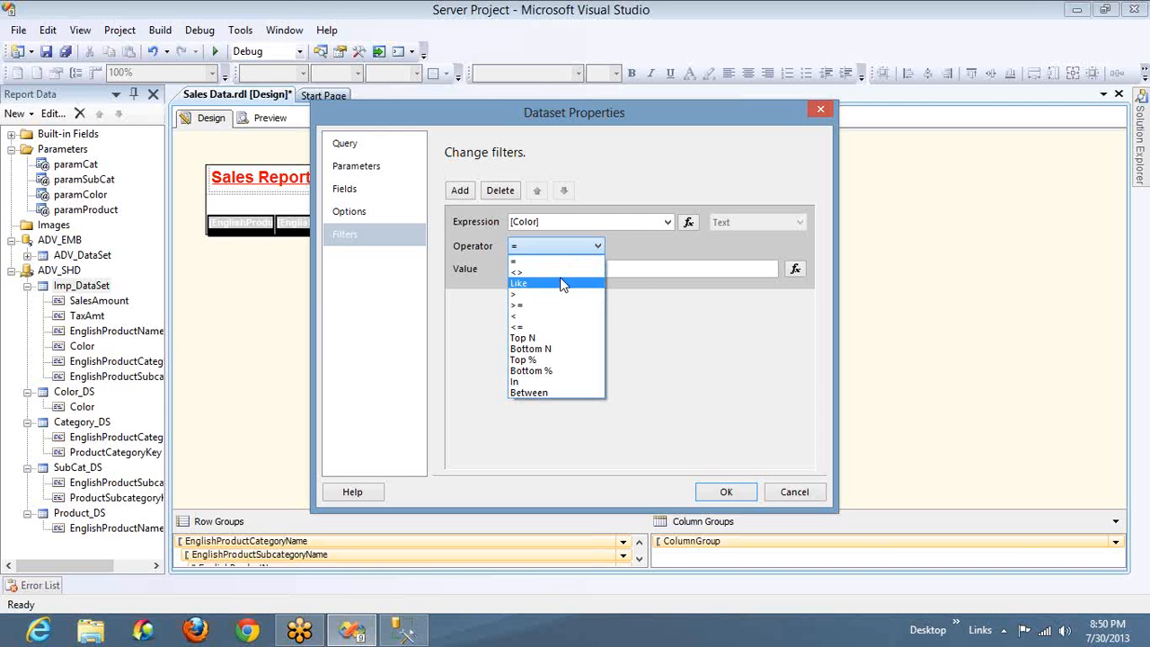
{"action": "left_click", "coordinate": [629, 267]}
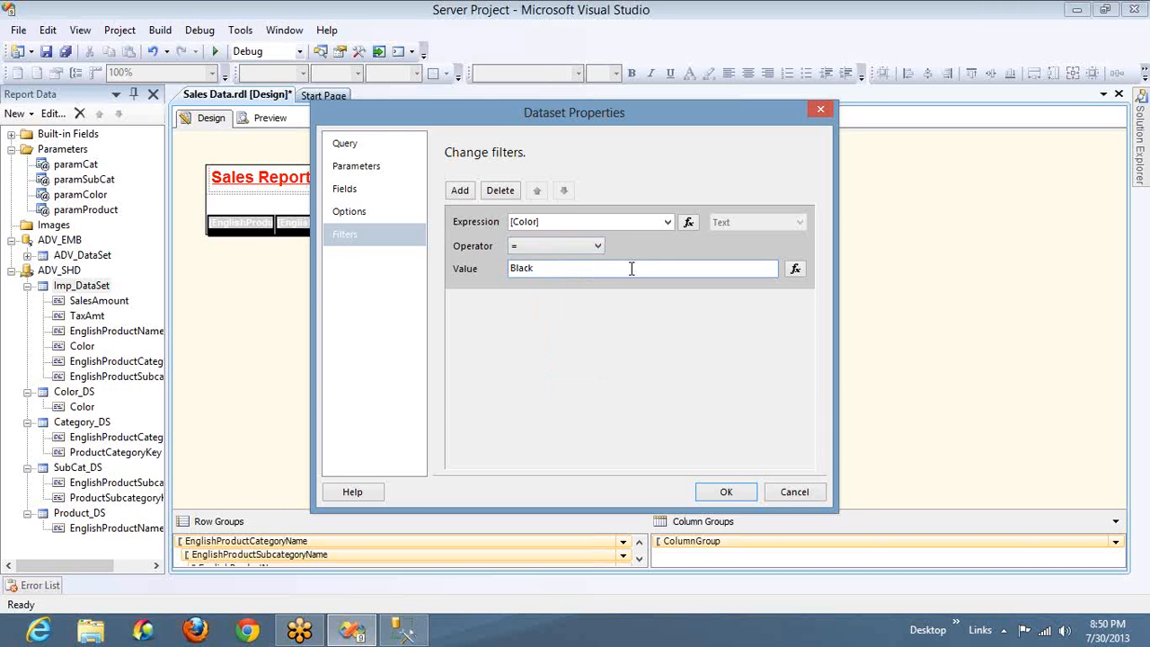
{"action": "double_click", "coordinate": [631, 267]}
{"action": "left_click", "coordinate": [963, 162]}
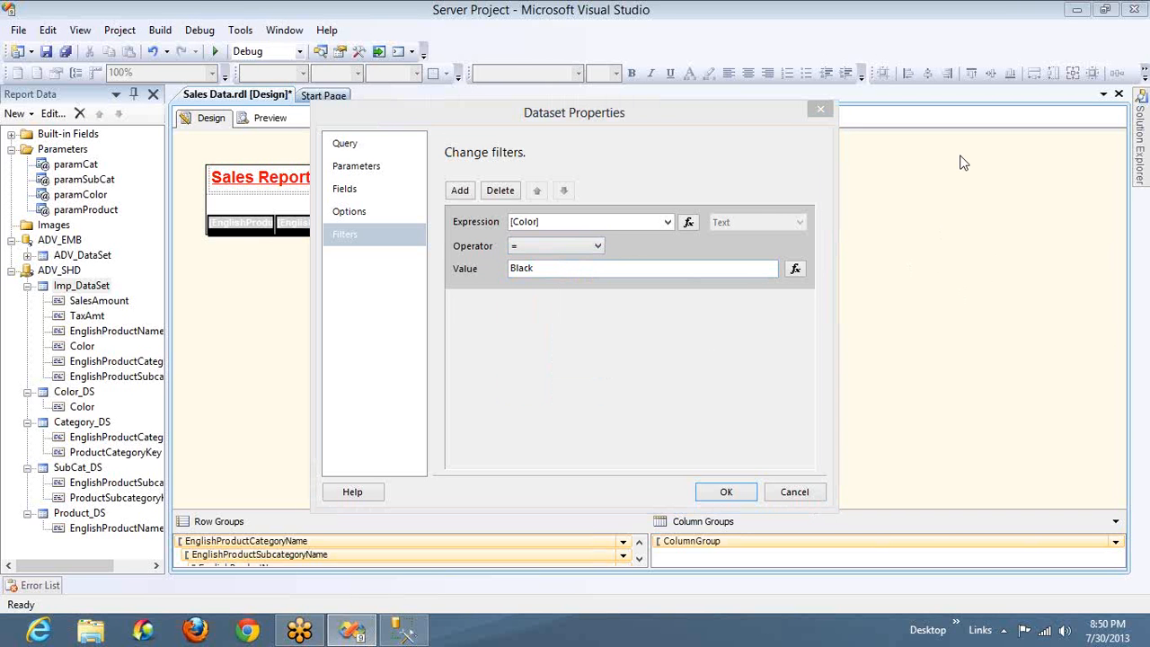
{"action": "left_click", "coordinate": [610, 270]}
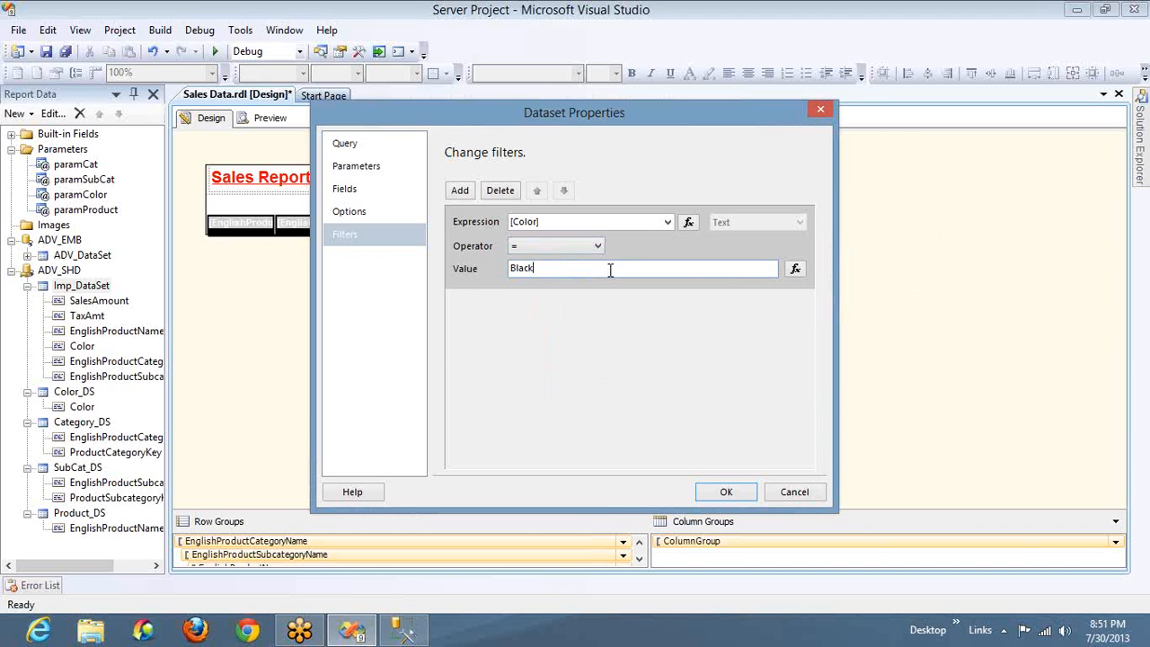
{"action": "key", "text": "Home"}
{"action": "type", "text": "*"}
{"action": "key", "text": "End"}
{"action": "type", "text": "*"}
{"action": "key", "text": "BackSpace"}
{"action": "key", "text": "Home"}
{"action": "key", "text": "Delete"}
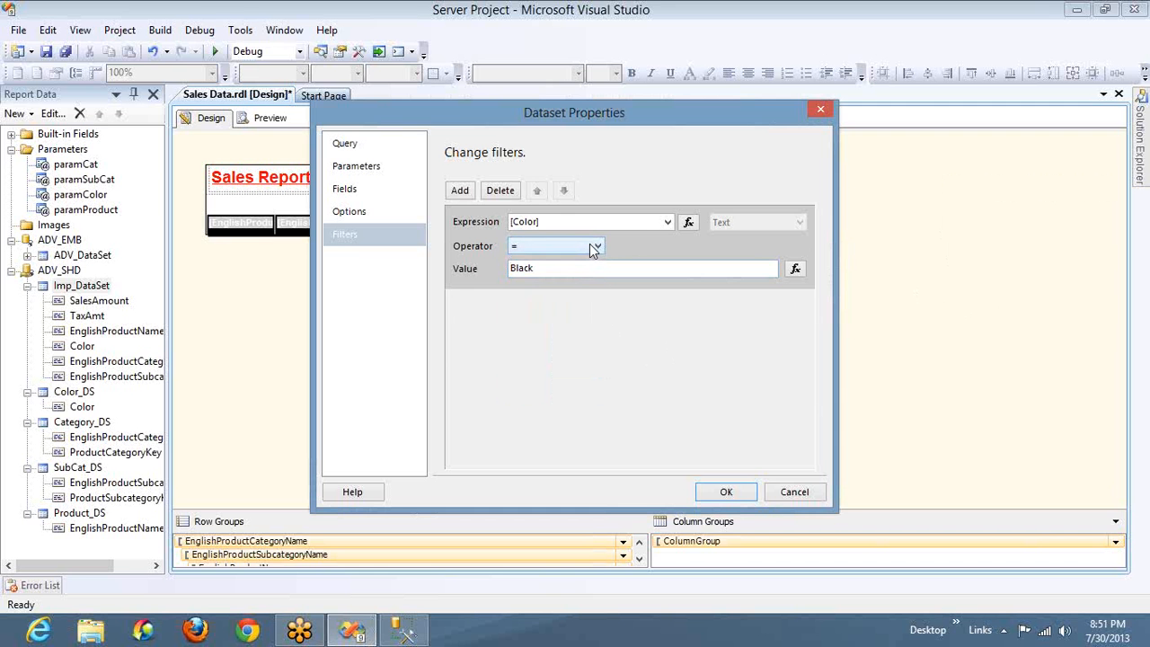
Set the Color filter's operator to Top N and its value to 5
{"action": "left_click", "coordinate": [593, 250]}
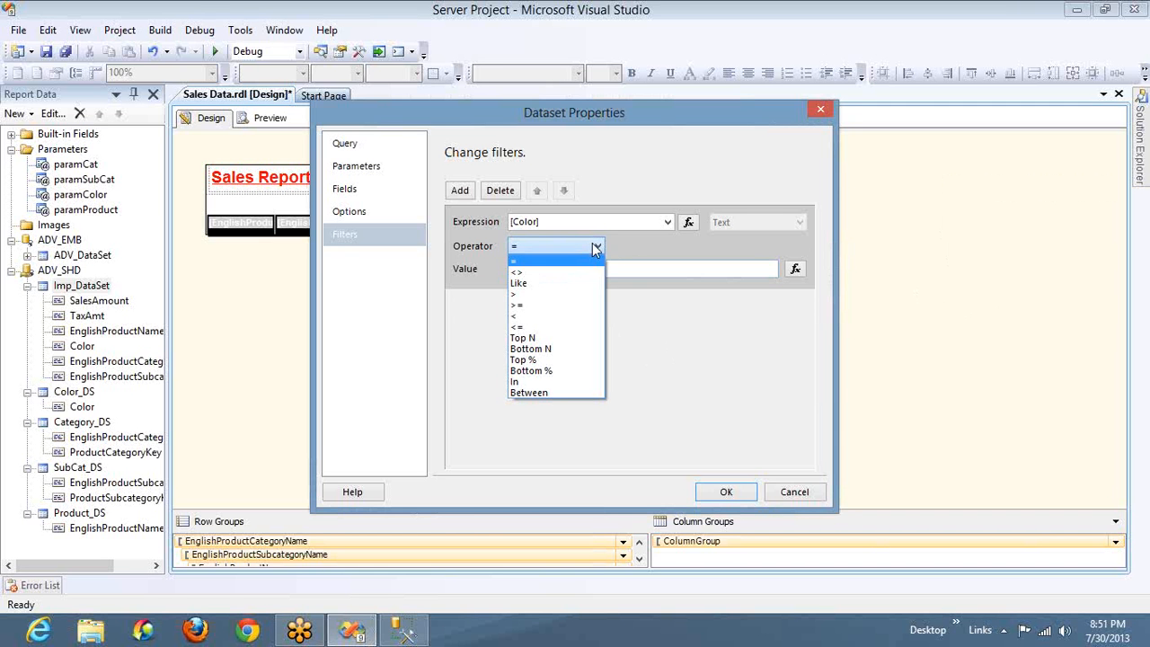
{"action": "left_click", "coordinate": [568, 338]}
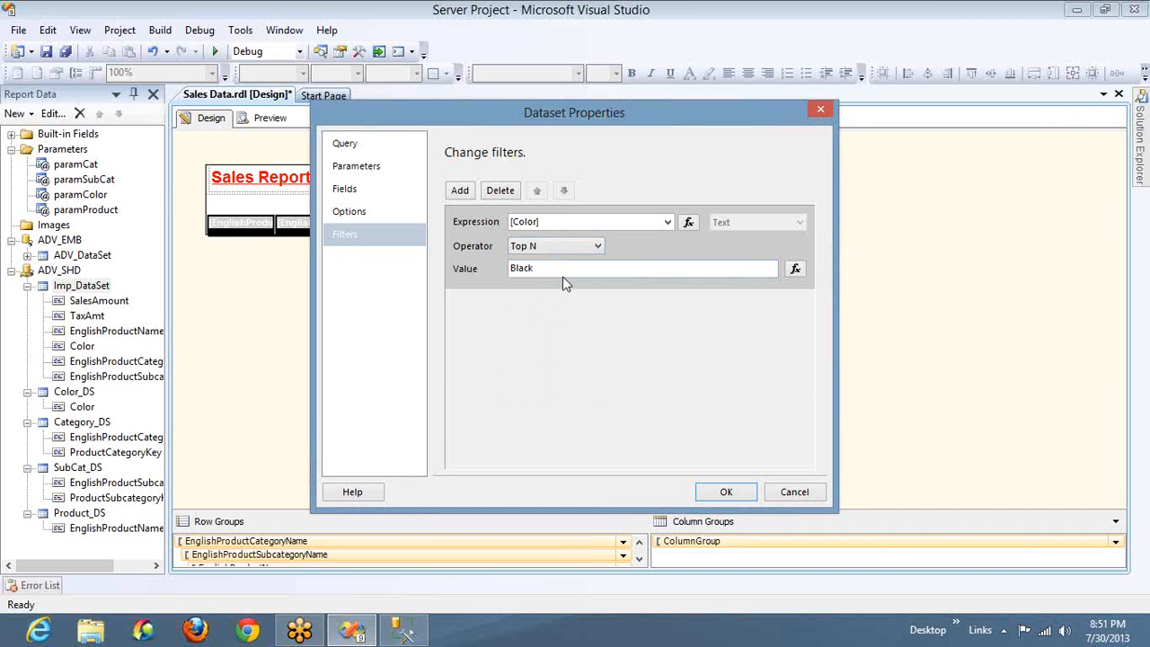
{"action": "left_click", "coordinate": [560, 268]}
{"action": "double_click", "coordinate": [561, 269]}
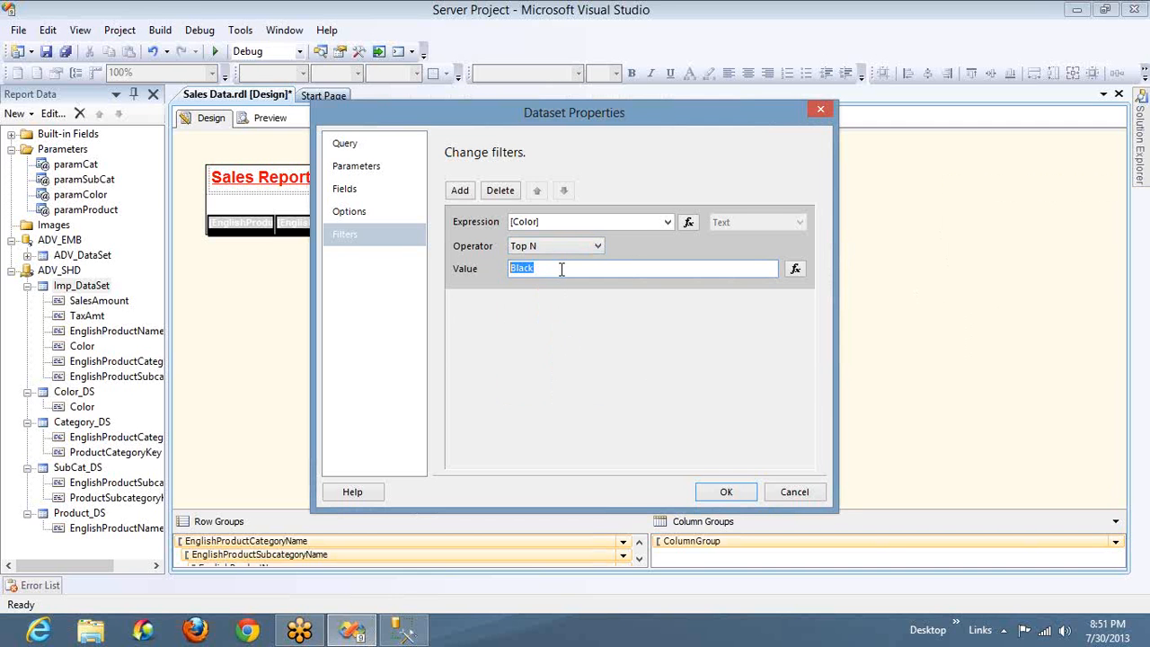
{"action": "type", "text": "5"}
Set the Color filter's operator to In and its value to (Black,Blue)
{"action": "left_click", "coordinate": [575, 246]}
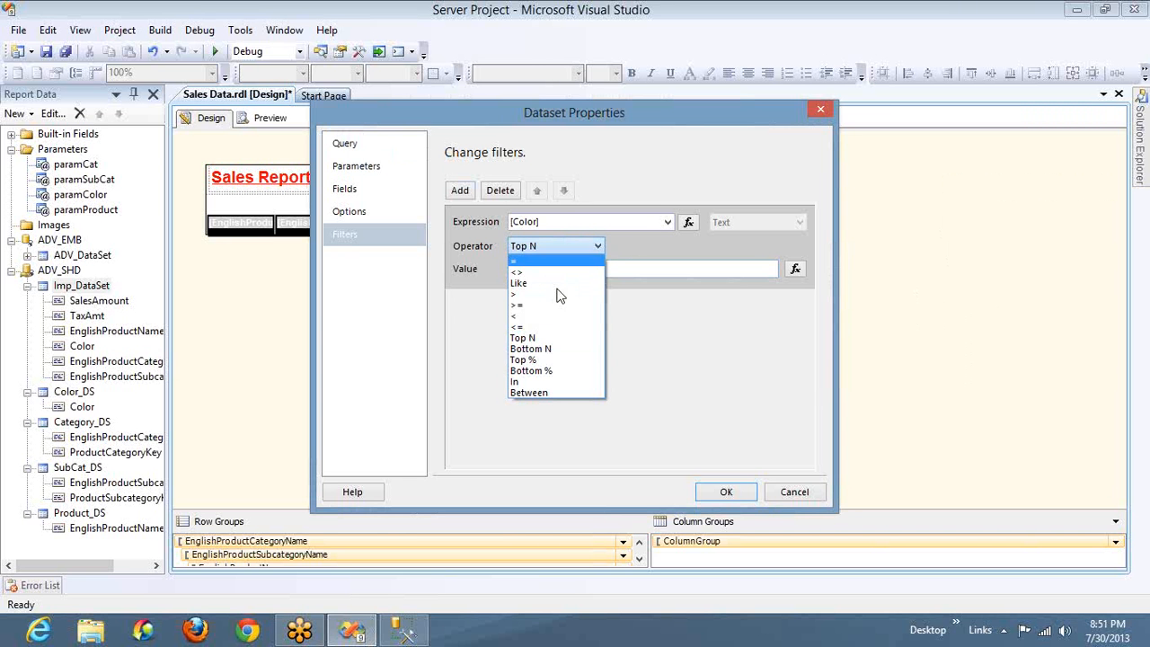
{"action": "left_click", "coordinate": [537, 384]}
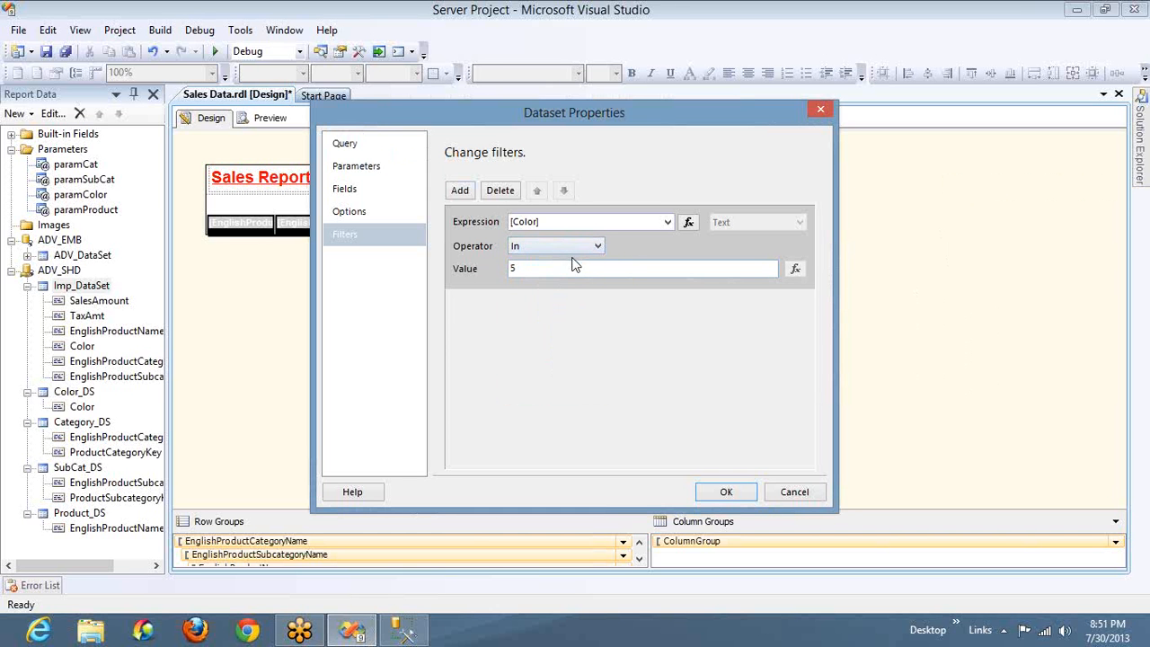
{"action": "double_click", "coordinate": [573, 268]}
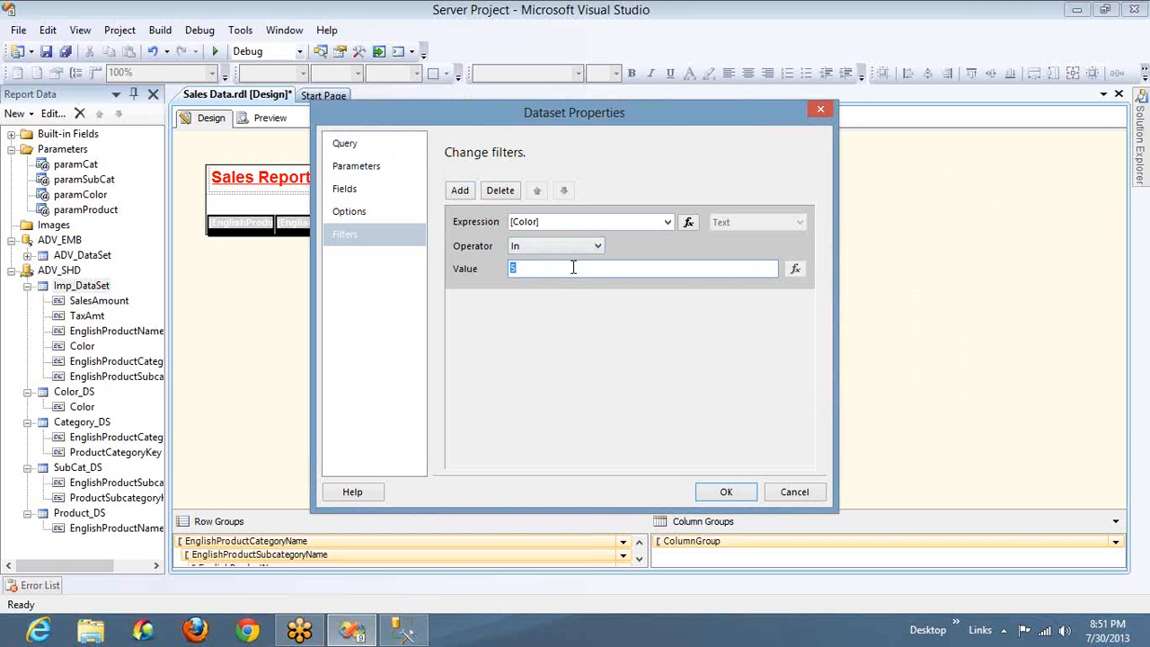
{"action": "type", "text": "("}
{"action": "type", "text": "lack,Blue)"}
Try the Between operator on the Color filter, switch it back to In, and apply the dataset properties
{"action": "left_click", "coordinate": [561, 250]}
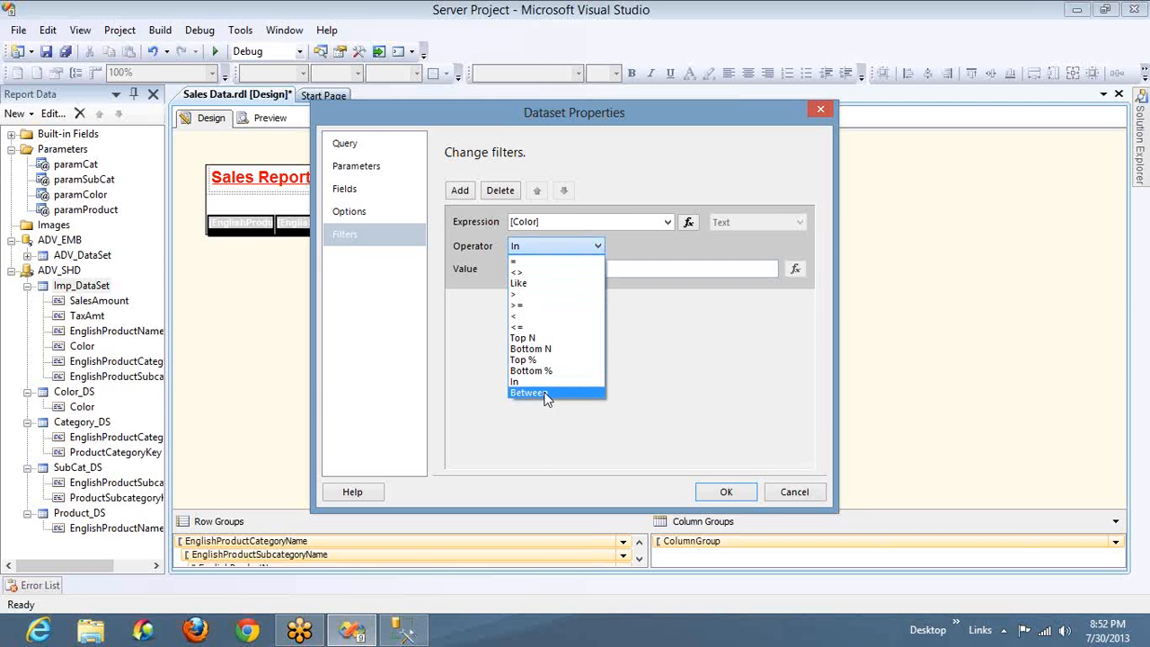
{"action": "left_click", "coordinate": [545, 393]}
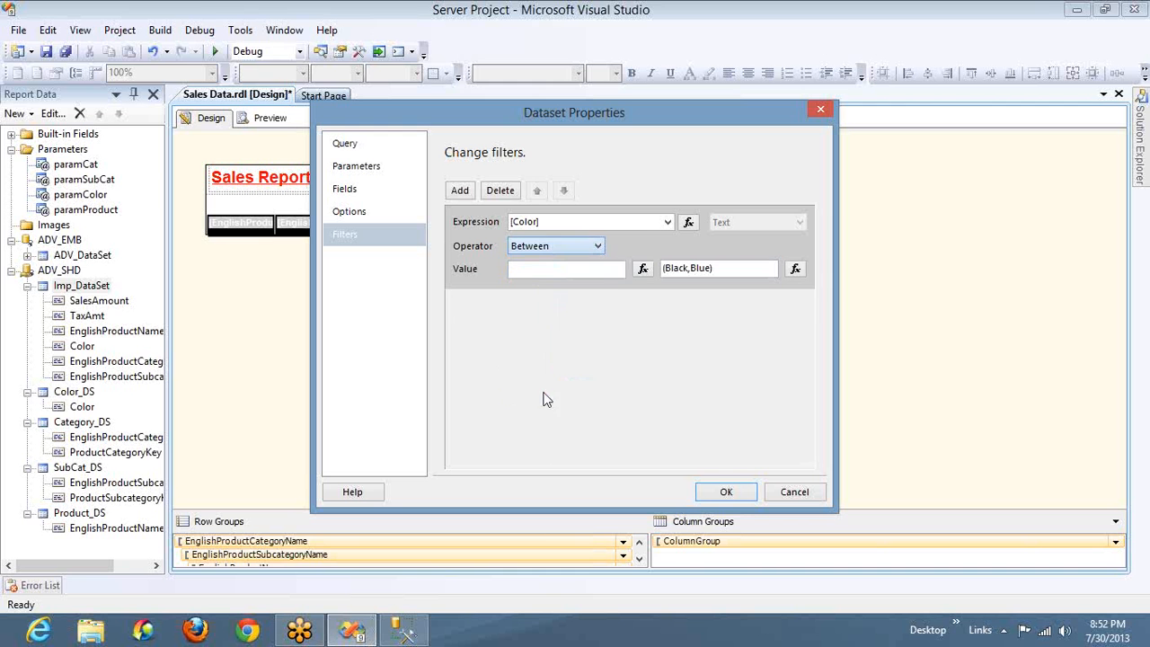
{"action": "left_click", "coordinate": [576, 250]}
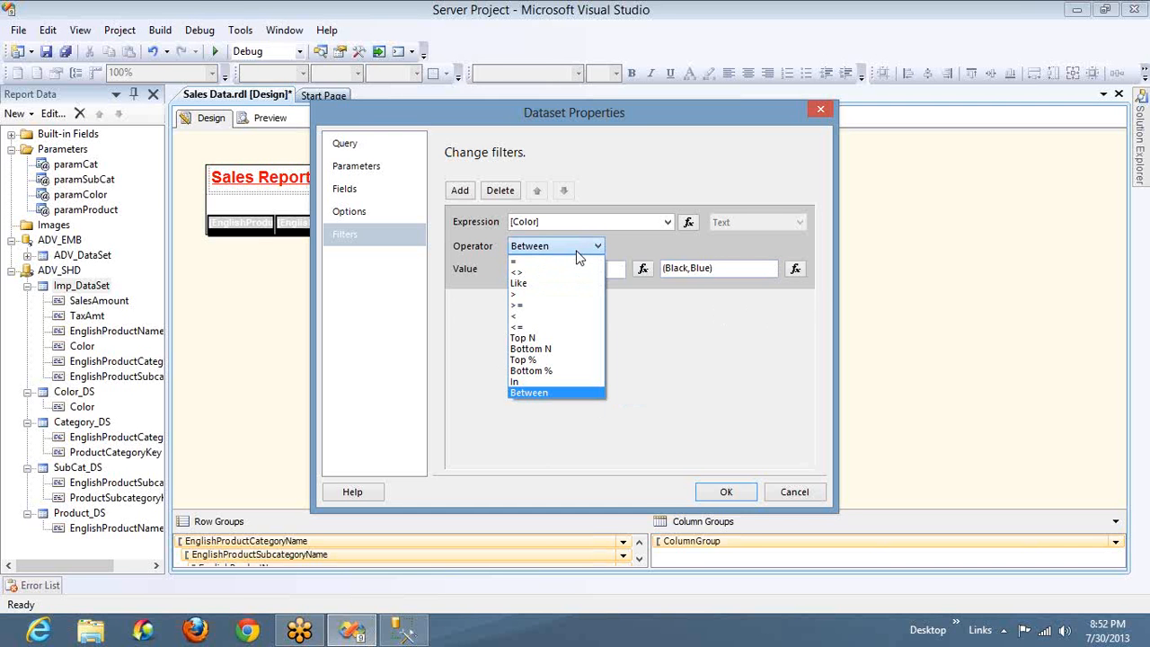
{"action": "left_click", "coordinate": [519, 382]}
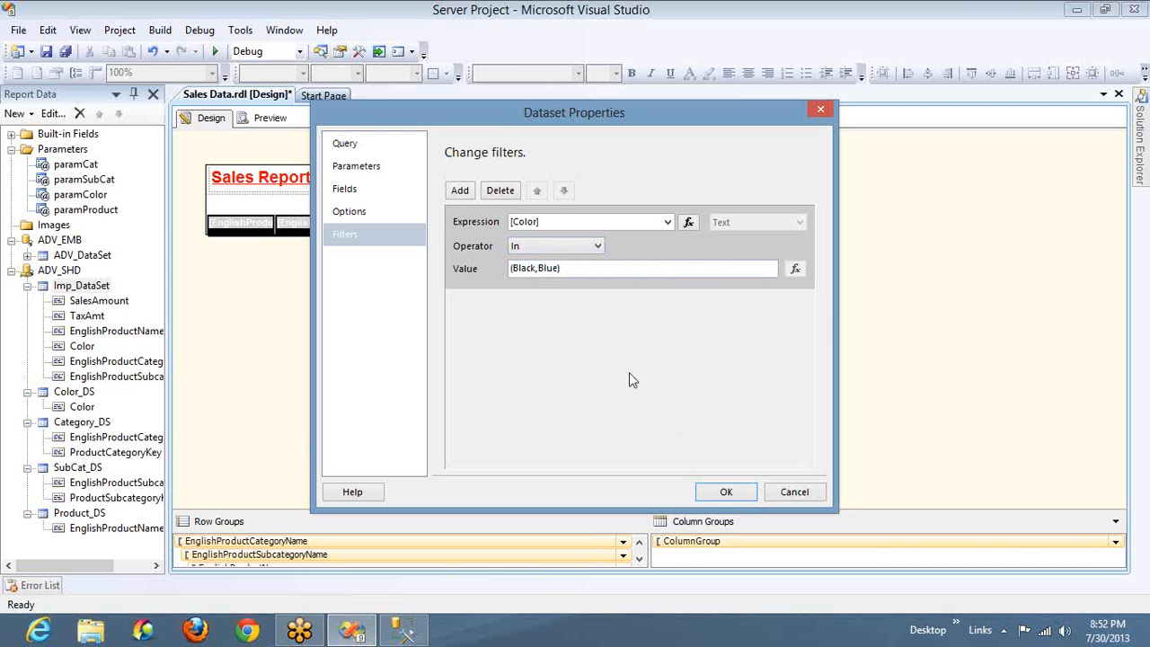
{"action": "left_click", "coordinate": [725, 492]}
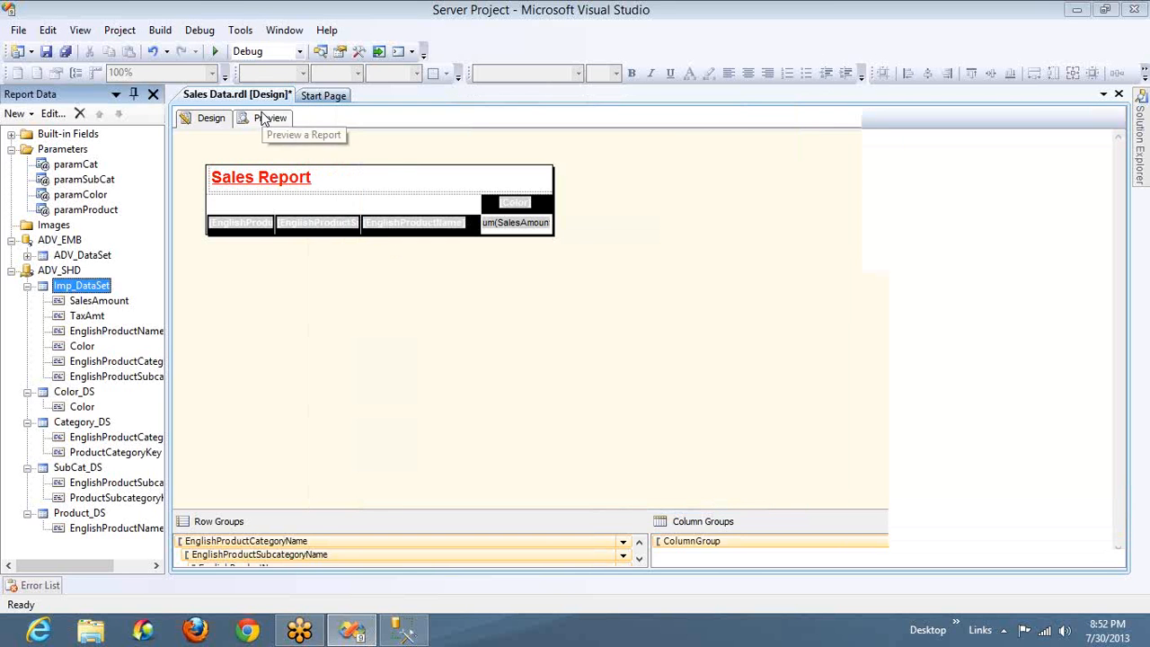
Open the report preview and dock the Output window as a narrow strip beneath it
{"action": "left_click", "coordinate": [266, 118]}
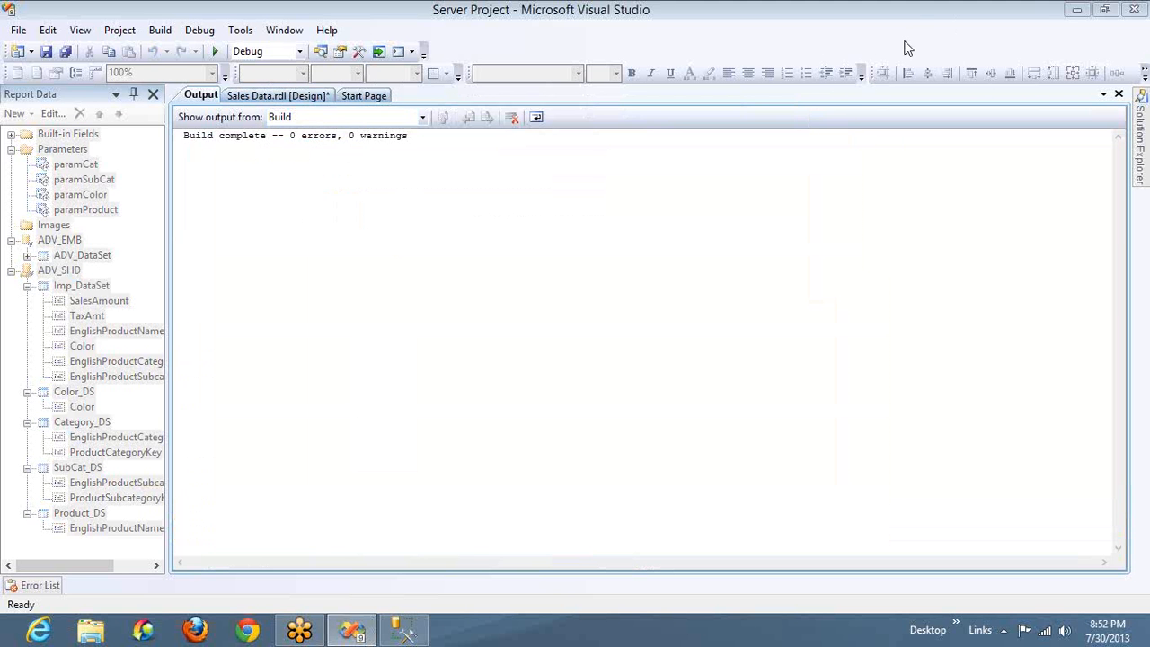
{"action": "left_click", "coordinate": [629, 142]}
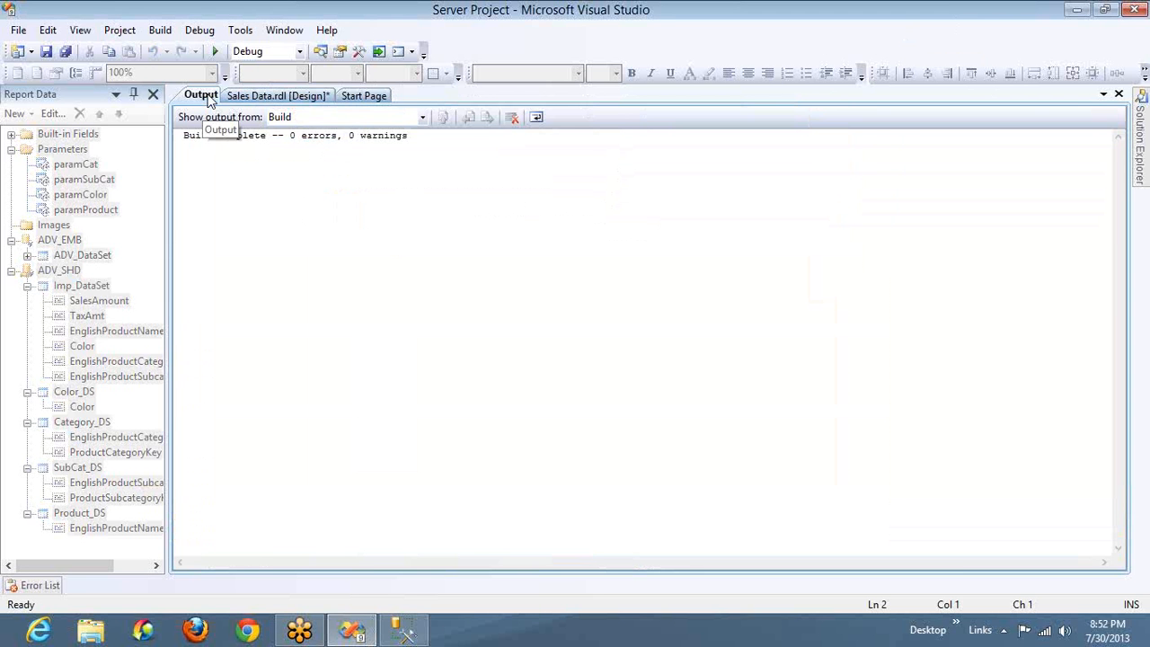
{"action": "left_click_drag", "start_coordinate": [209, 99], "coordinate": [671, 562]}
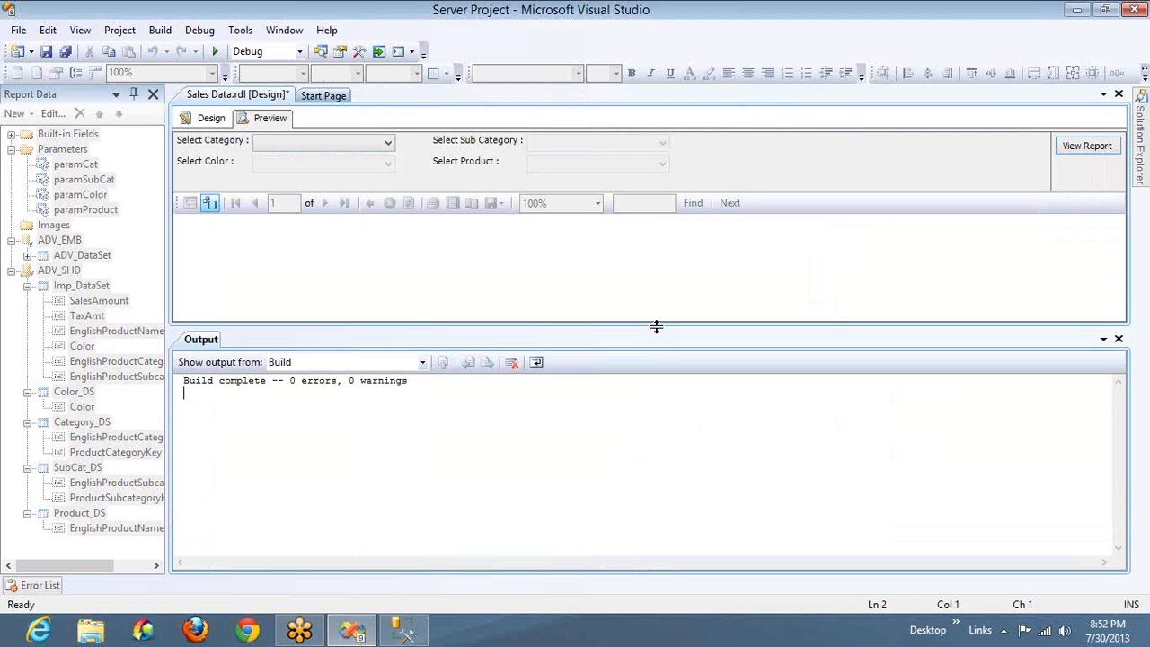
{"action": "left_click_drag", "start_coordinate": [655, 325], "coordinate": [655, 507]}
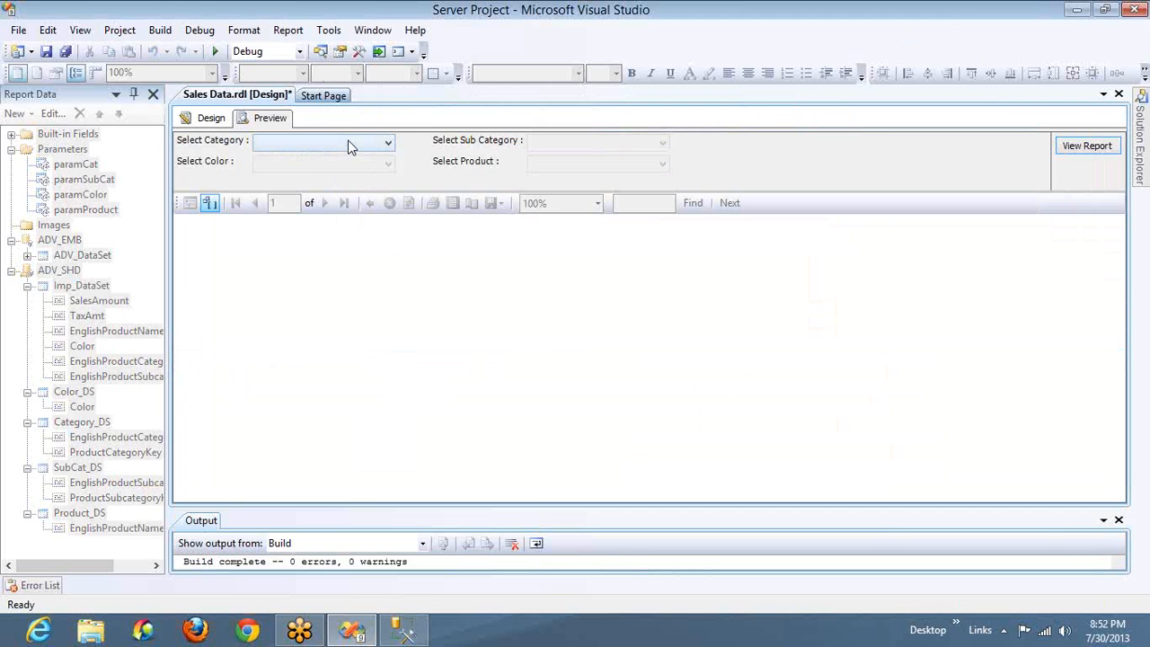
Select all categories, subcategories, colors and products as the report's parameter values
{"action": "left_click", "coordinate": [350, 143]}
{"action": "left_click", "coordinate": [290, 163]}
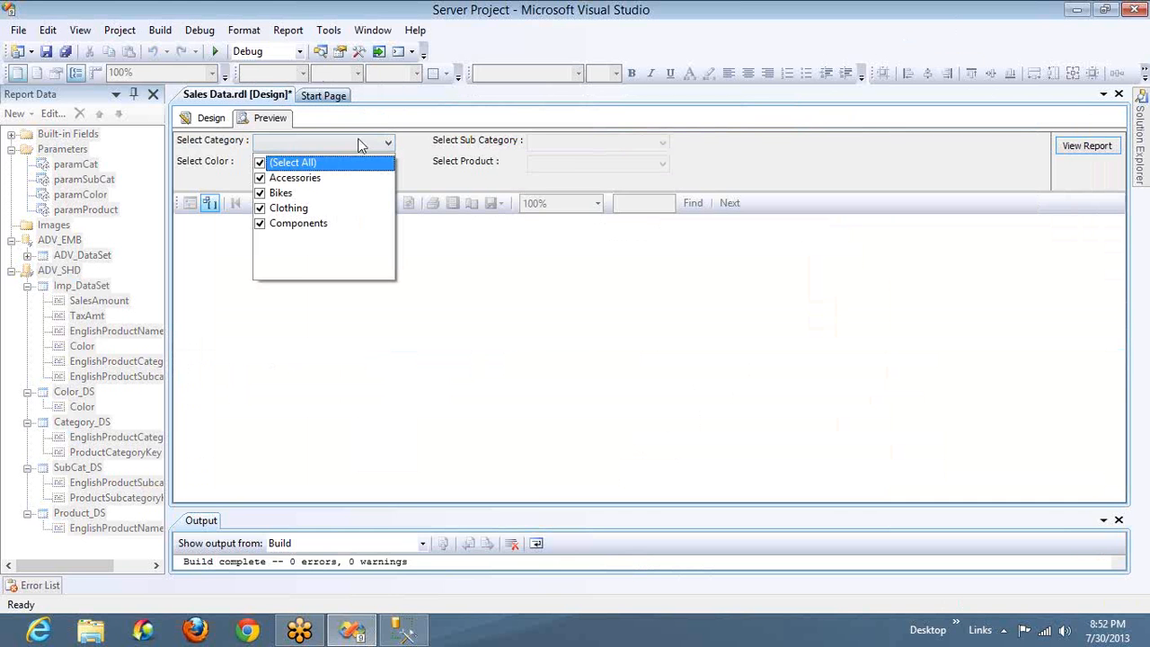
{"action": "left_click", "coordinate": [543, 147]}
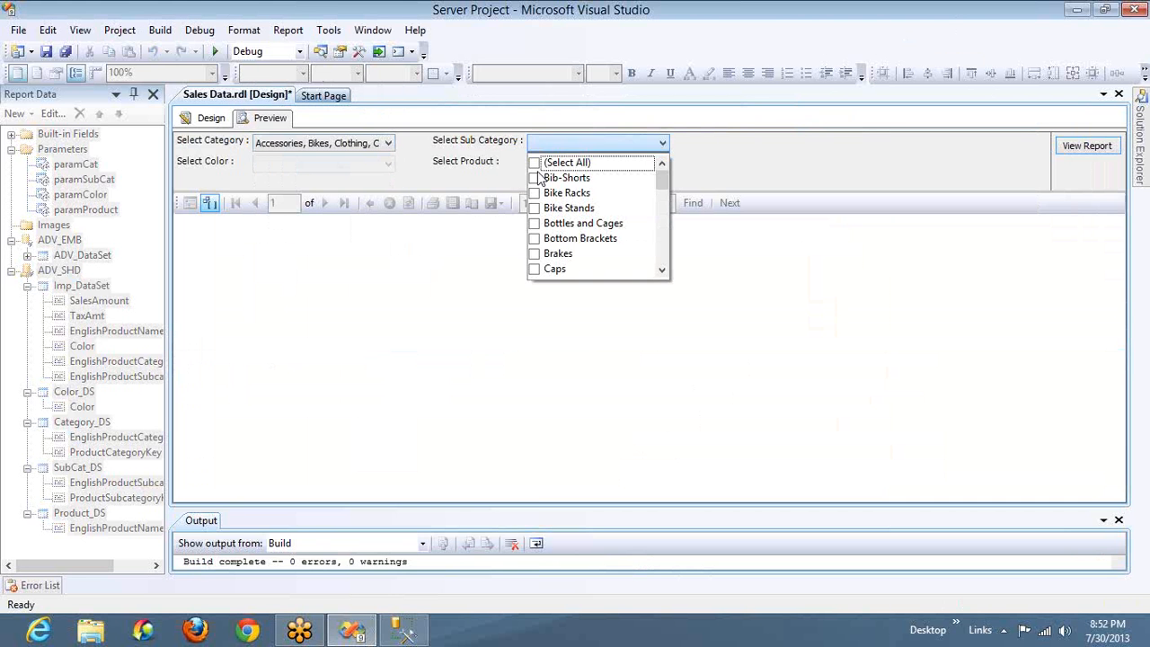
{"action": "left_click", "coordinate": [535, 164]}
{"action": "left_click", "coordinate": [358, 165]}
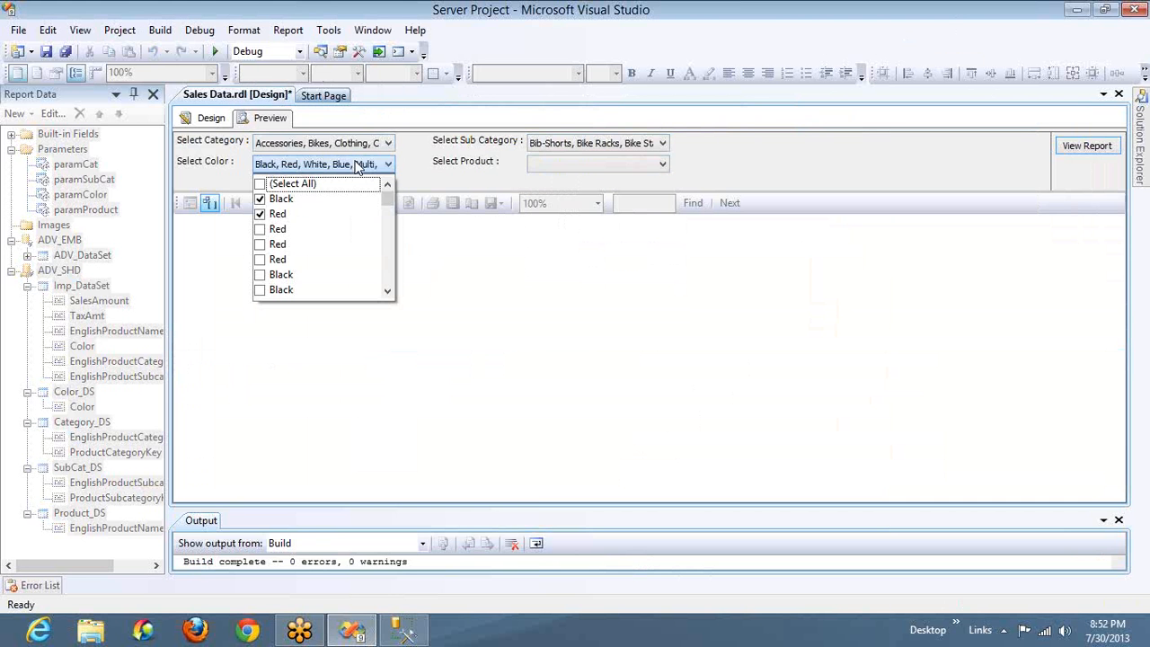
{"action": "left_click", "coordinate": [289, 185]}
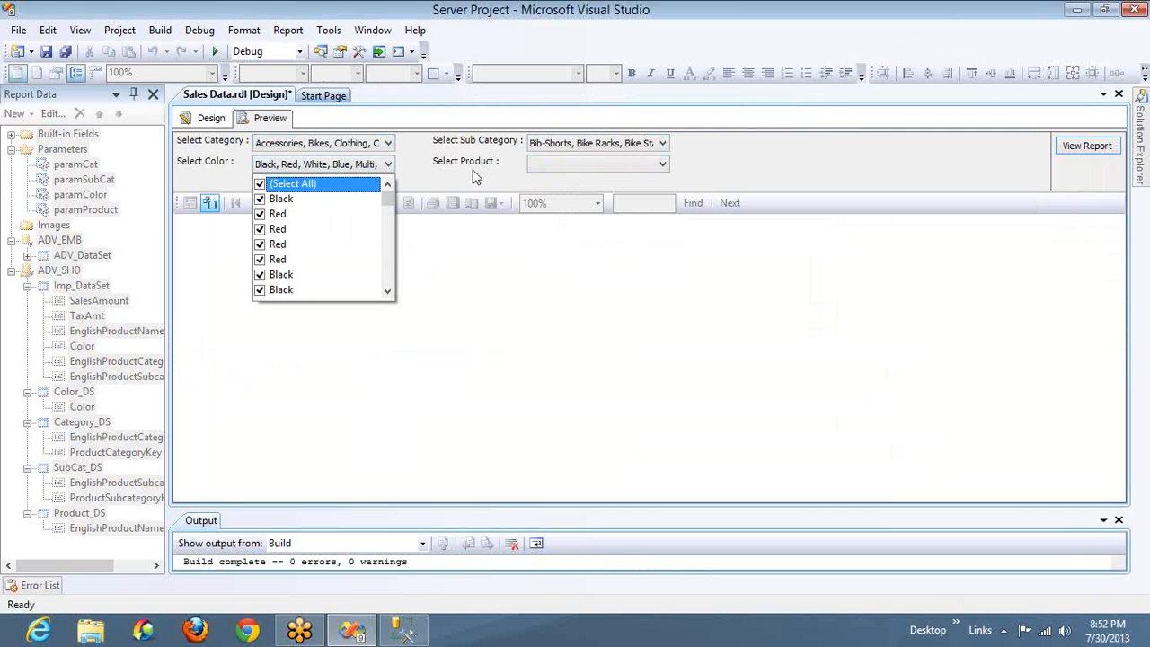
{"action": "left_click", "coordinate": [588, 166]}
{"action": "left_click", "coordinate": [588, 166]}
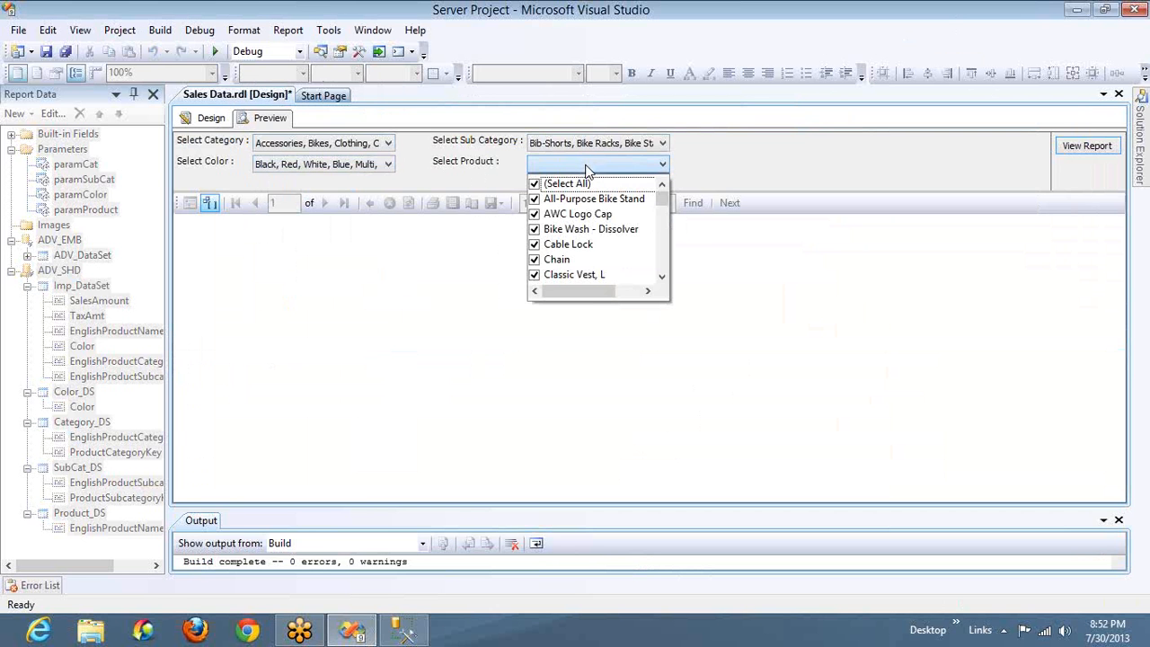
Generate the Sales report with the chosen parameters and close the Output window
{"action": "left_click", "coordinate": [1081, 145]}
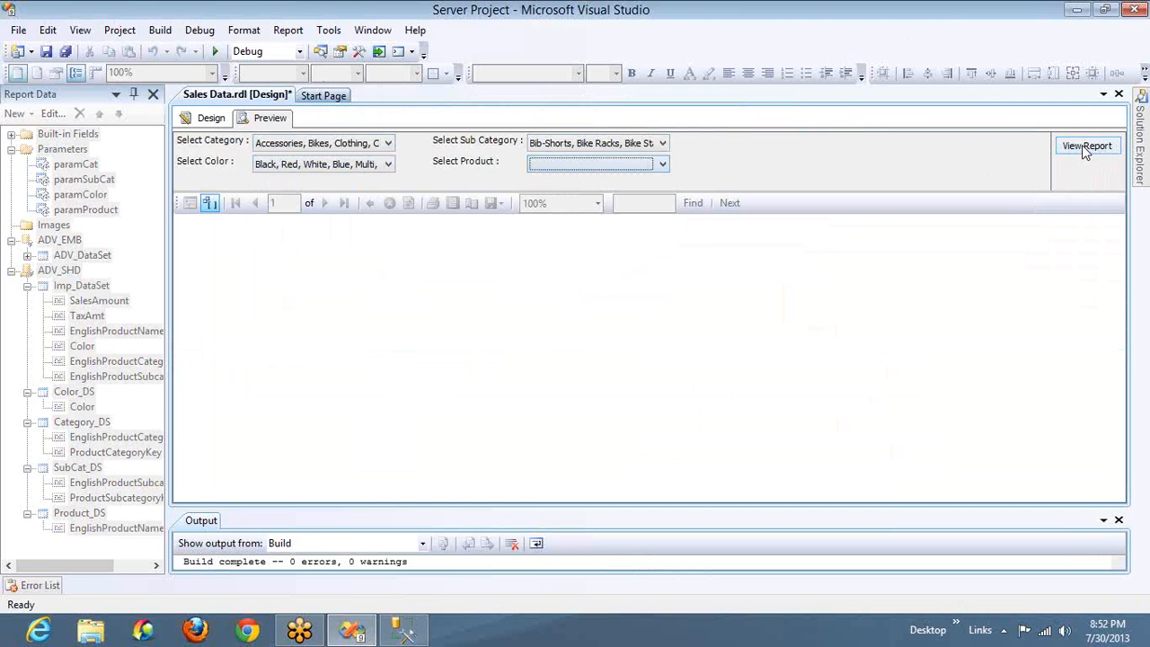
{"action": "left_click", "coordinate": [1083, 148]}
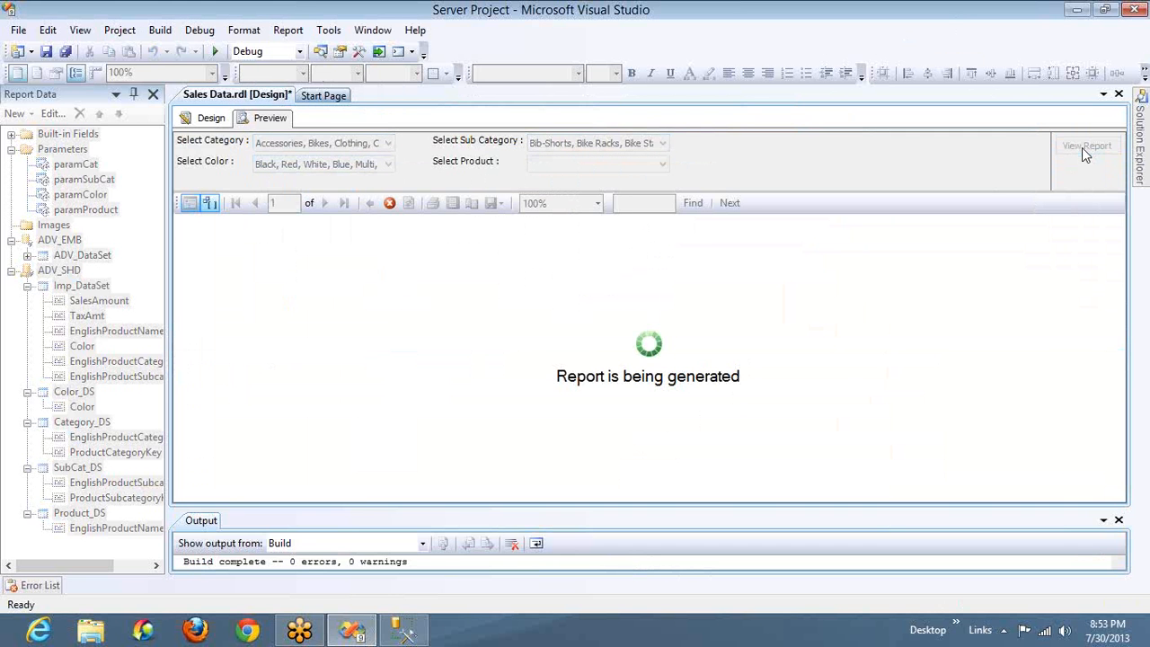
{"action": "left_click", "coordinate": [1119, 519]}
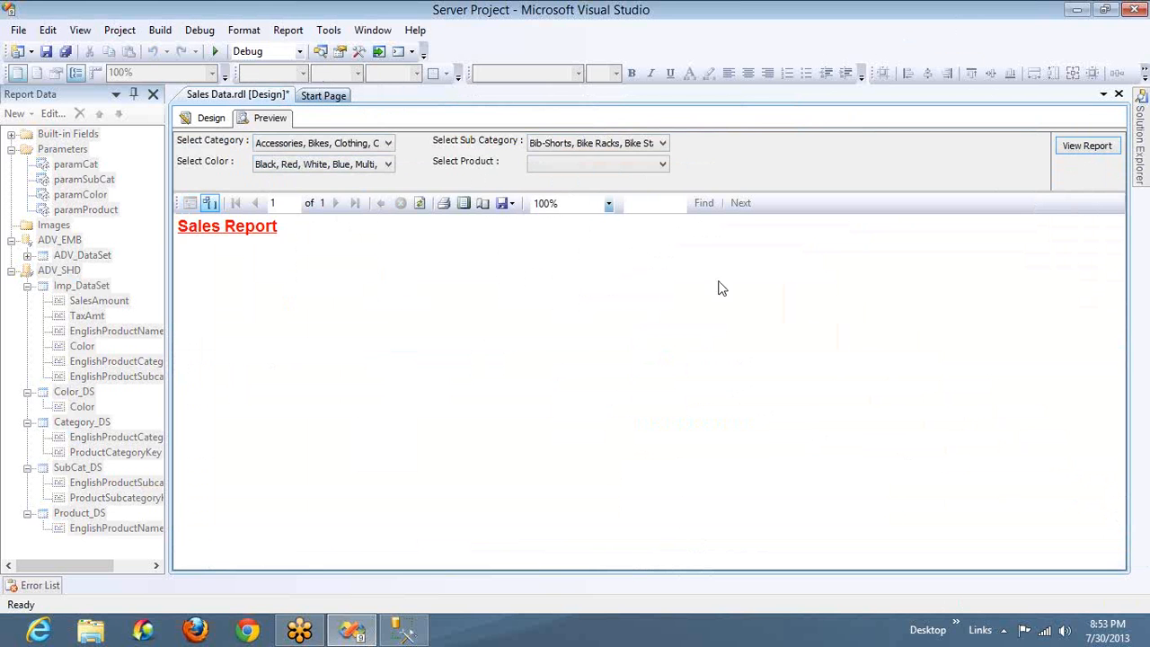
Return to the report design, add single quotes around Black and Blue in Imp_DataSet's Color filter value, and apply the change
{"action": "left_click", "coordinate": [211, 118]}
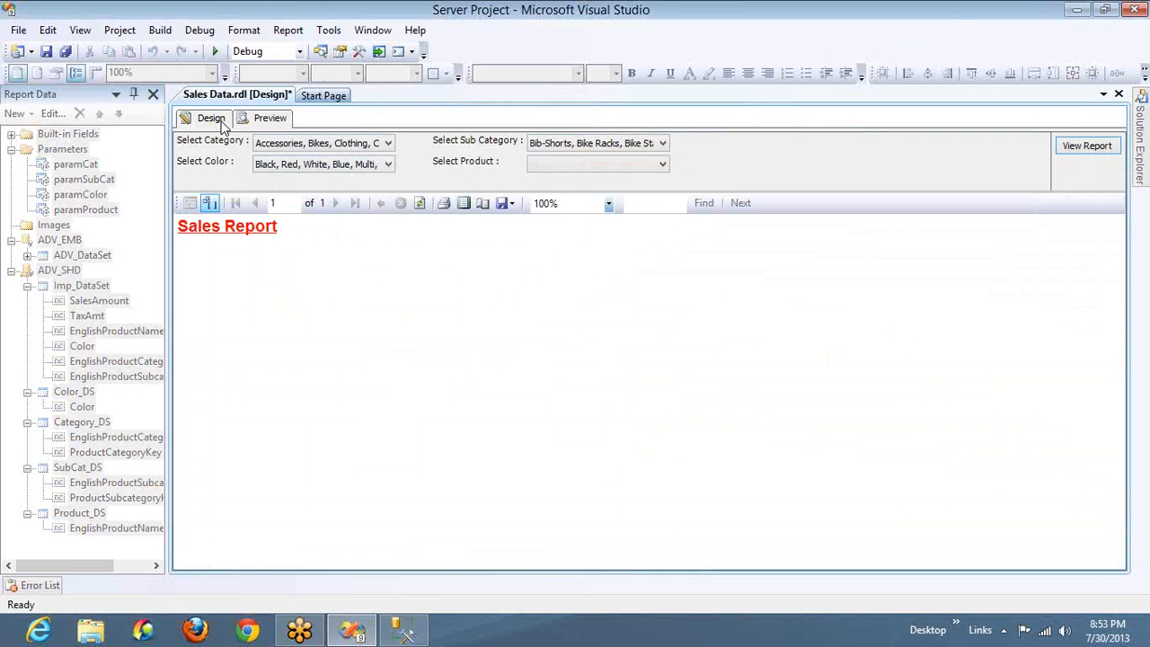
{"action": "double_click", "coordinate": [81, 289]}
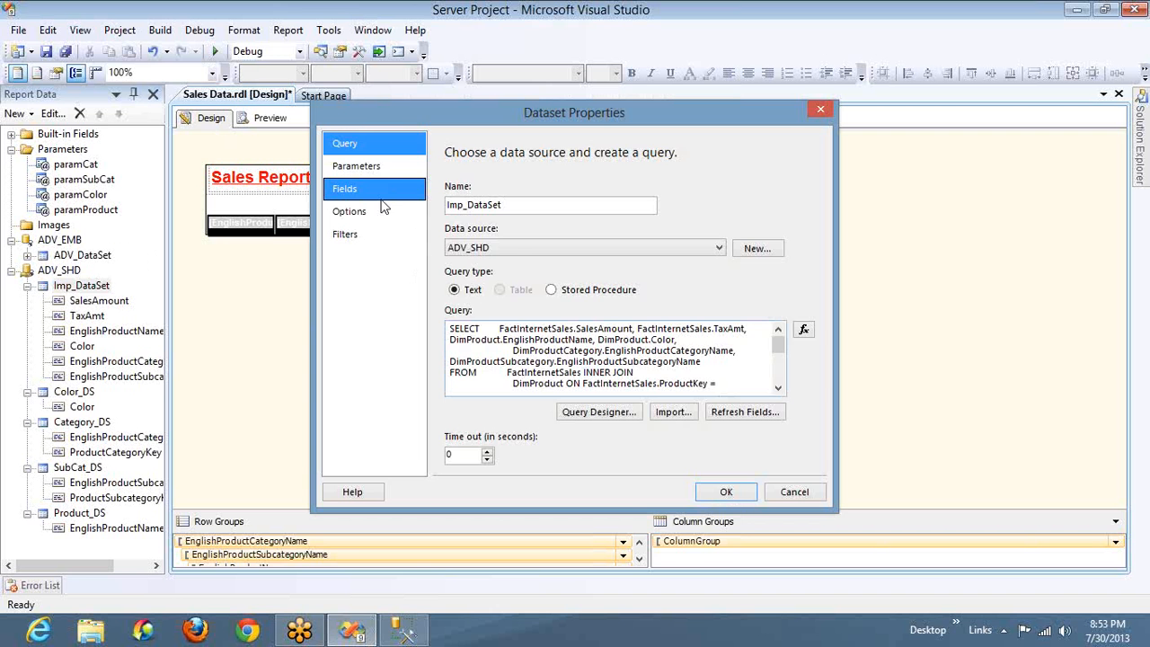
{"action": "left_click", "coordinate": [381, 233]}
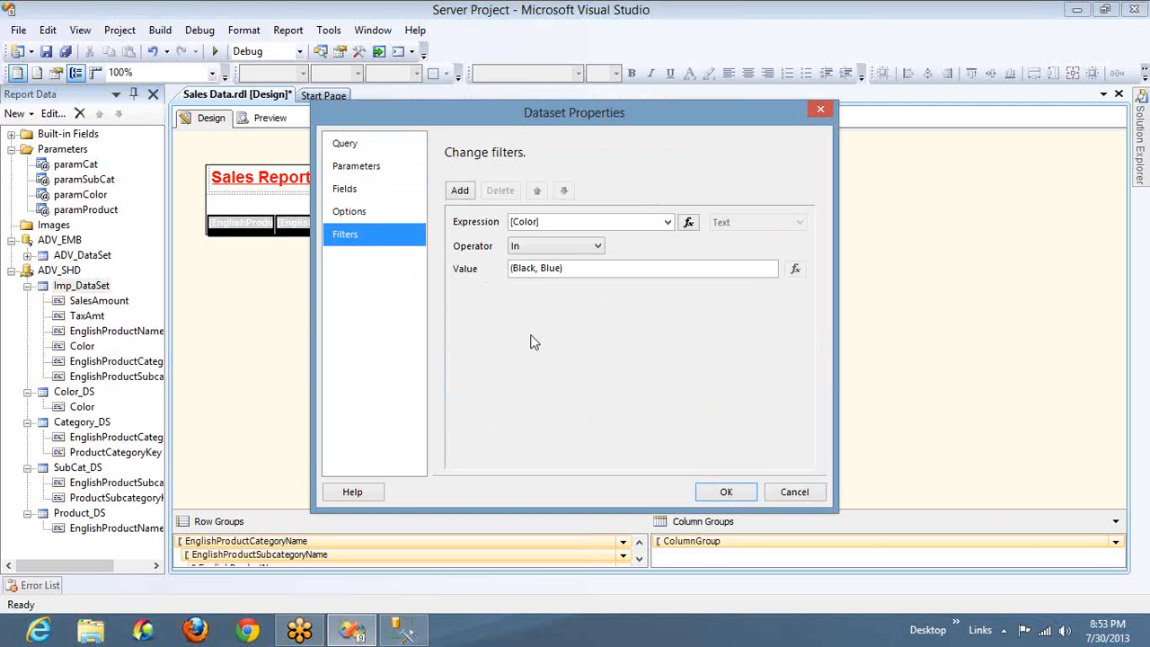
{"action": "left_click", "coordinate": [514, 267]}
{"action": "type", "text": "'"}
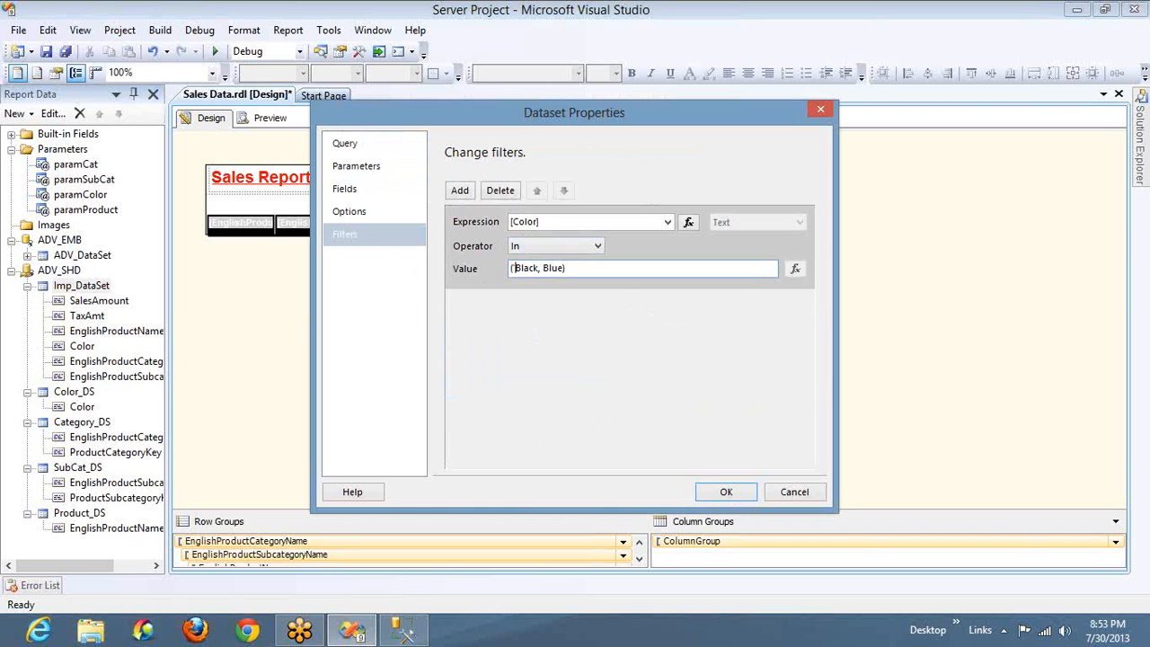
{"action": "key", "text": "Right"}
{"action": "key", "text": "Right"}
{"action": "key", "text": "Right"}
{"action": "key", "text": "Right"}
{"action": "key", "text": "Right"}
{"action": "type", "text": "'"}
{"action": "key", "text": "Right"}
{"action": "key", "text": "Right"}
{"action": "type", "text": "', '"}
{"action": "left_click", "coordinate": [726, 491]}
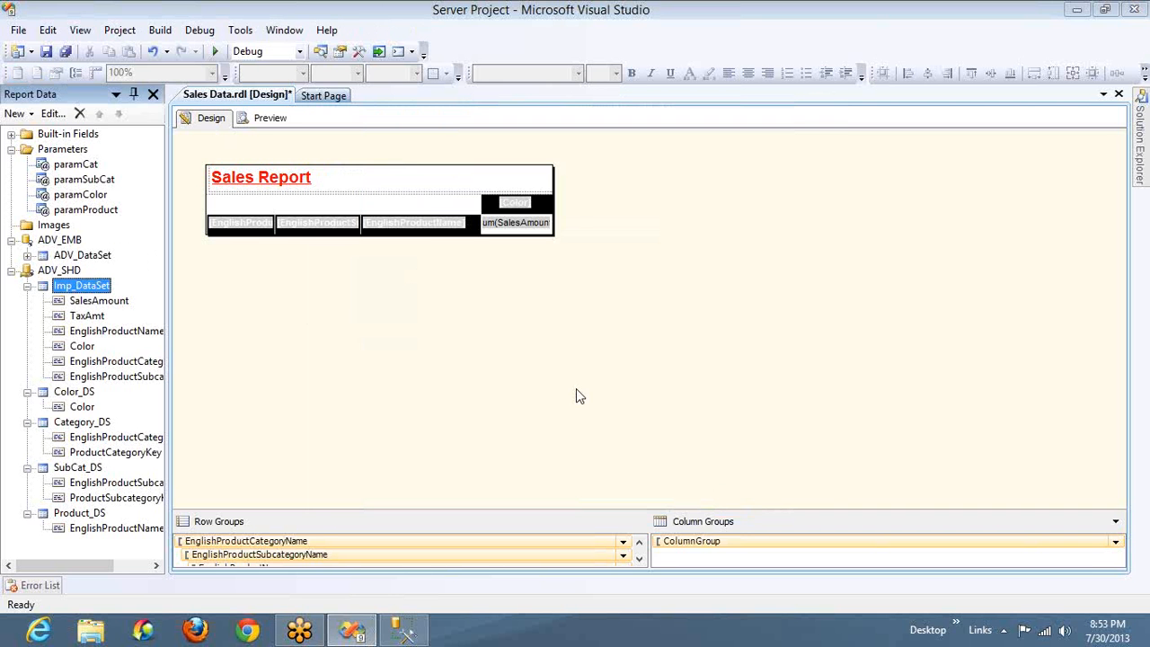
Preview the report again and close the Output window covering it
{"action": "left_click", "coordinate": [265, 118]}
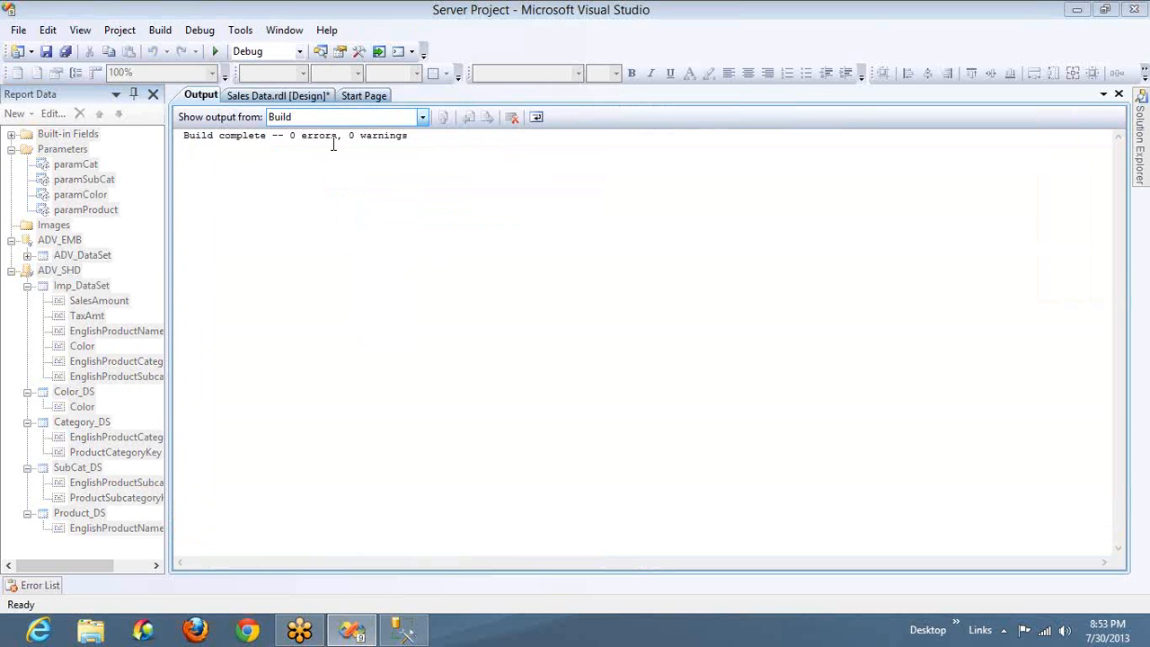
{"action": "left_click", "coordinate": [205, 97]}
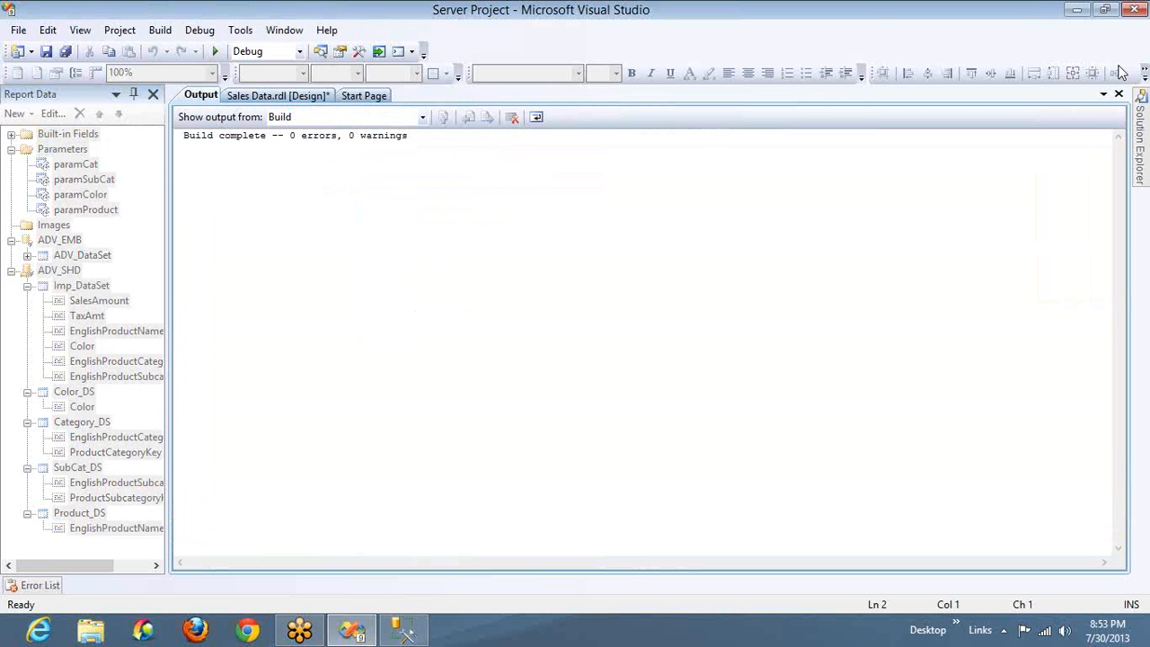
{"action": "left_click", "coordinate": [1118, 94]}
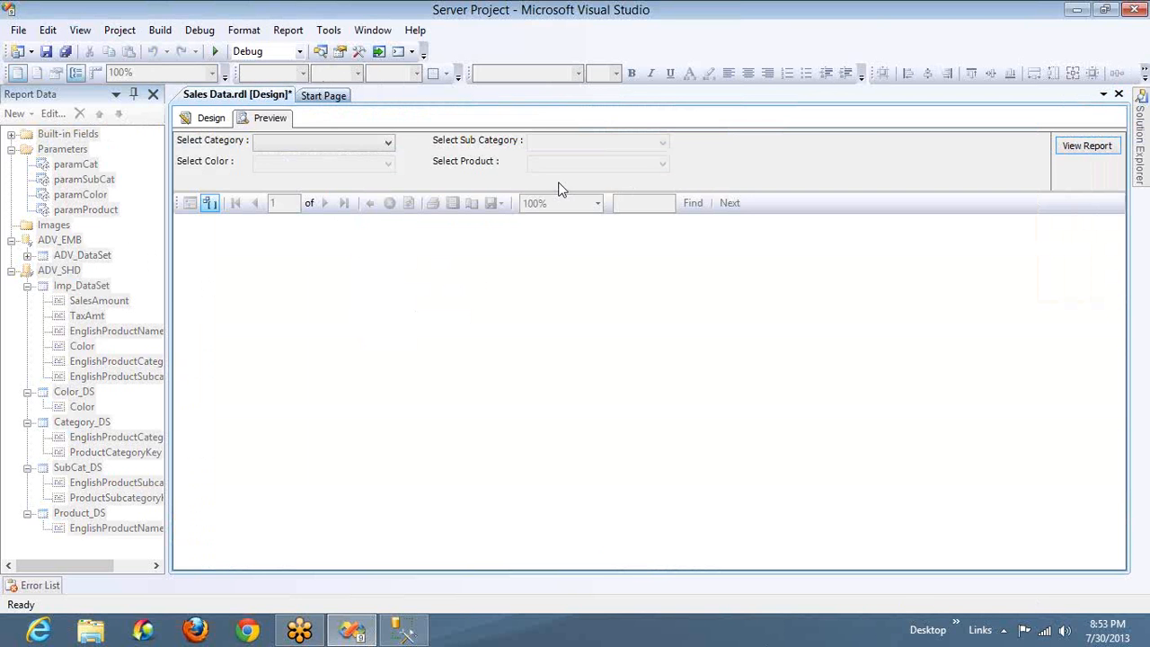
Run the report with all categories, subcategories, colors and products selected, and return to the design view
{"action": "left_click", "coordinate": [381, 146]}
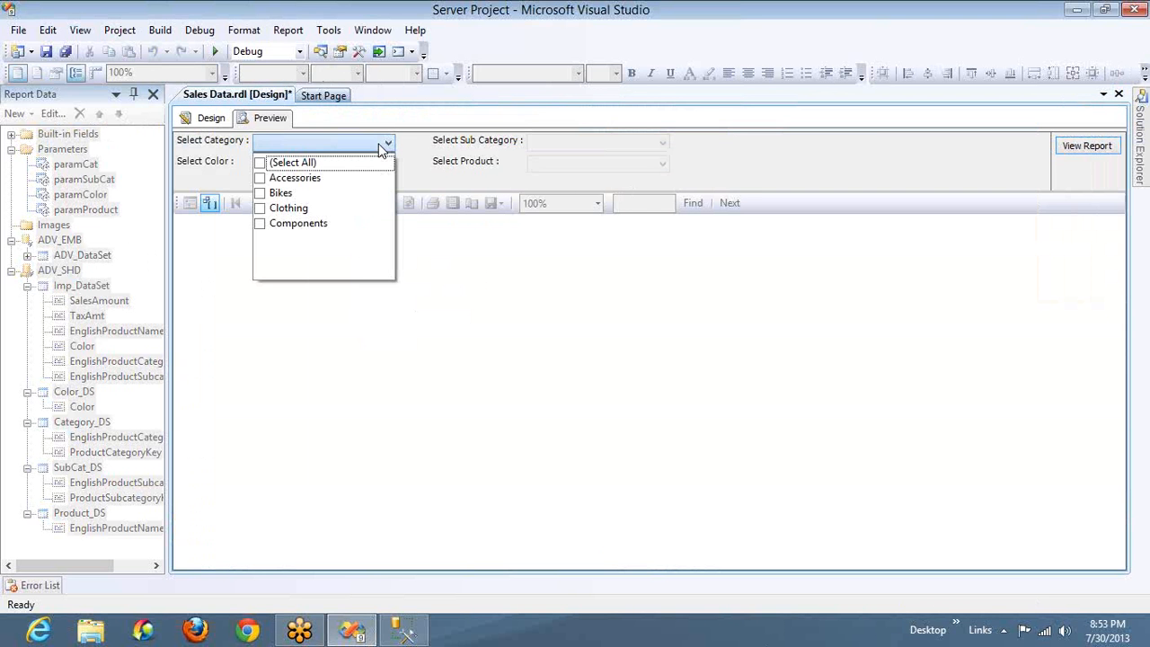
{"action": "left_click", "coordinate": [305, 165]}
{"action": "left_click", "coordinate": [535, 146]}
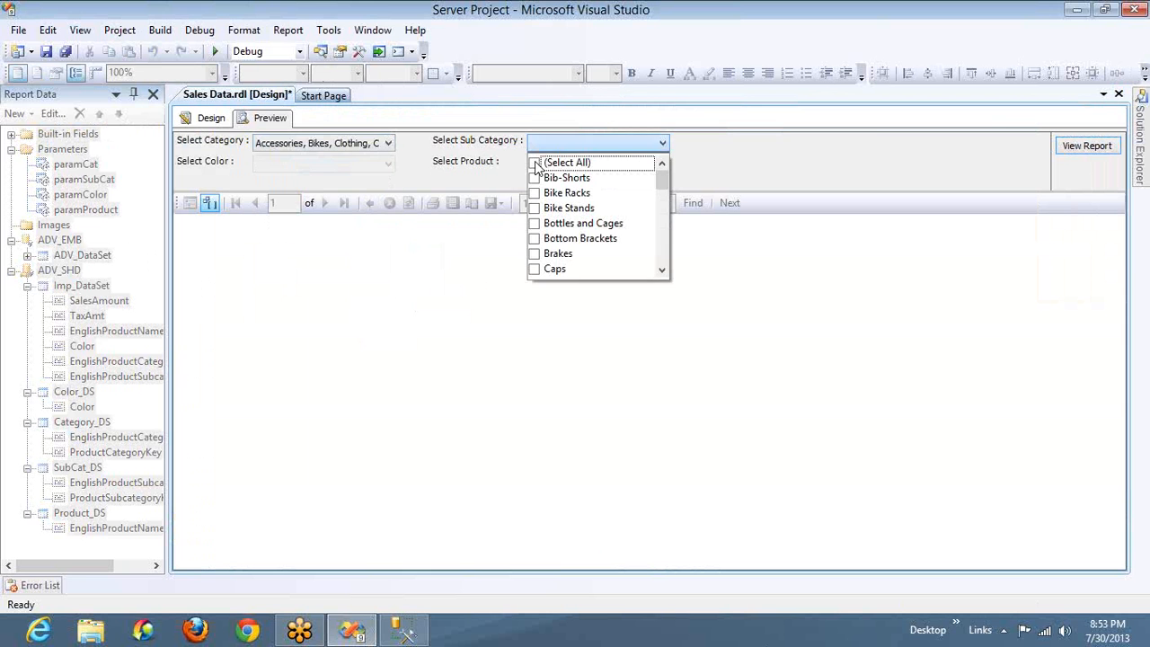
{"action": "left_click", "coordinate": [536, 163]}
{"action": "left_click", "coordinate": [328, 166]}
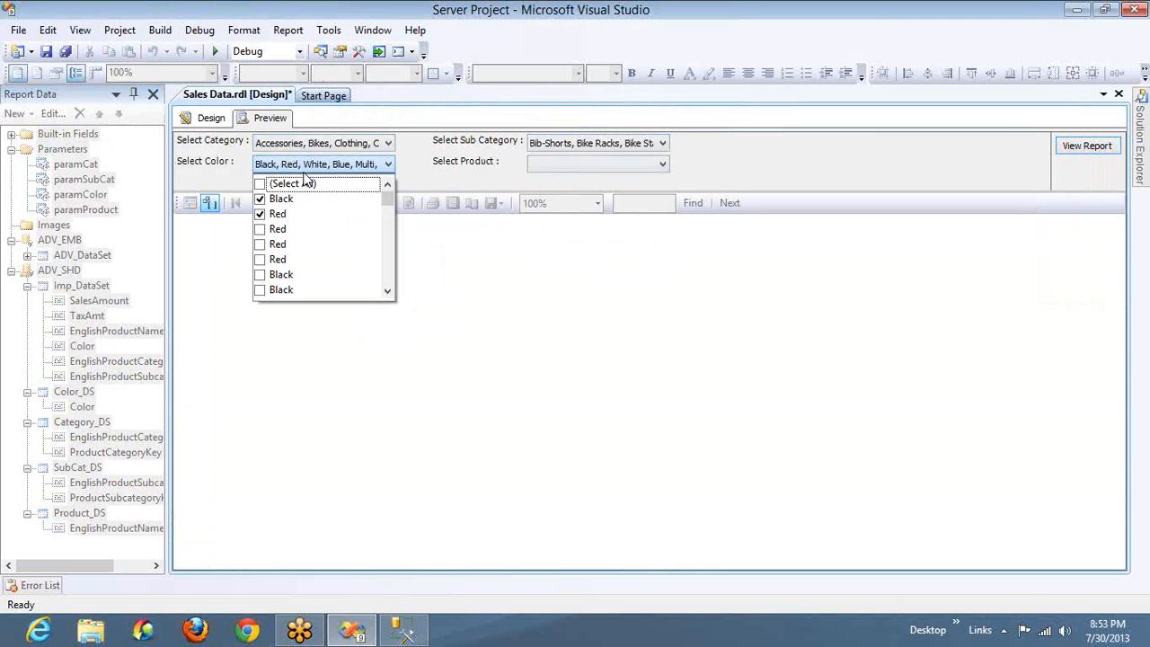
{"action": "left_click", "coordinate": [259, 184]}
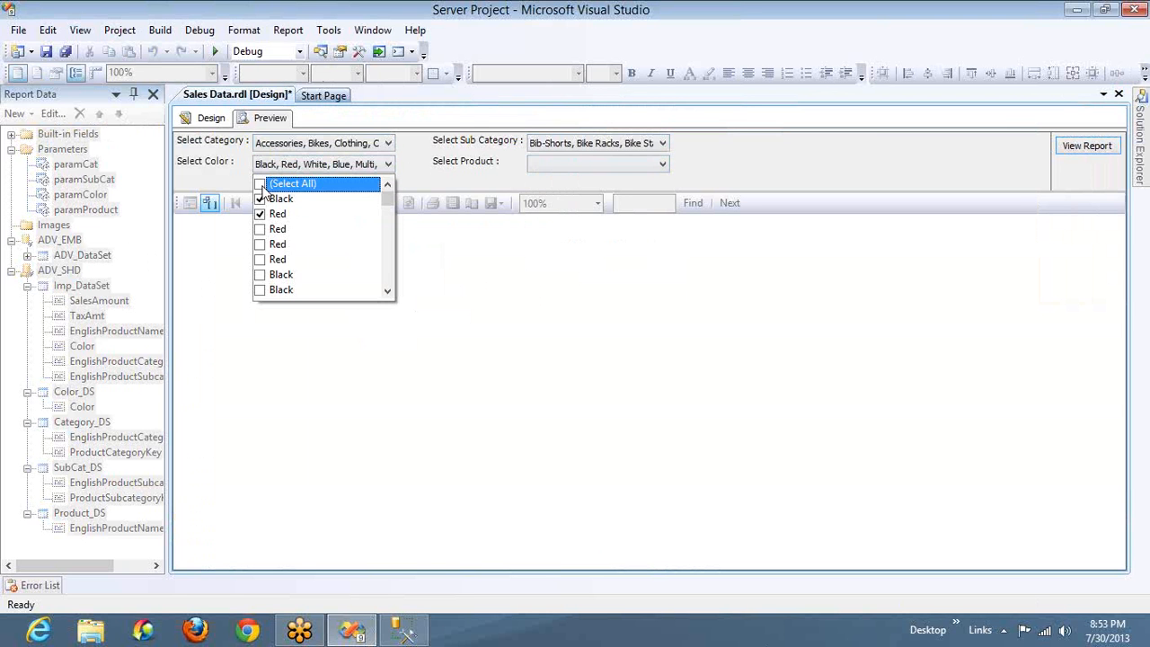
{"action": "left_click", "coordinate": [588, 168]}
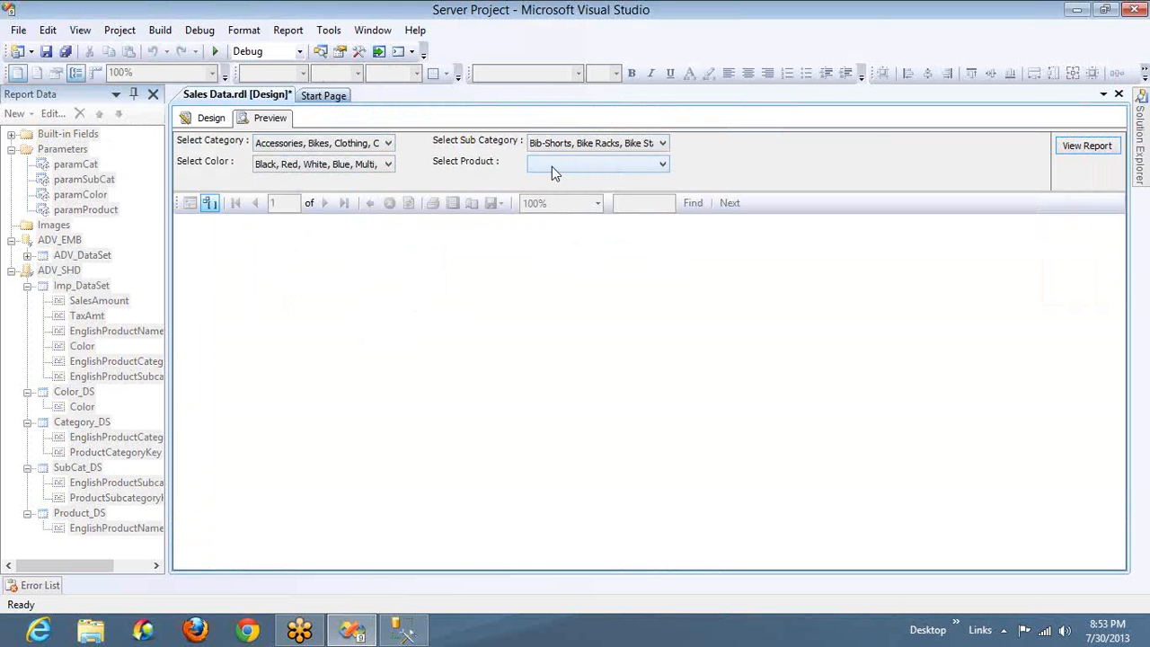
{"action": "left_click", "coordinate": [551, 166]}
{"action": "left_click", "coordinate": [1071, 145]}
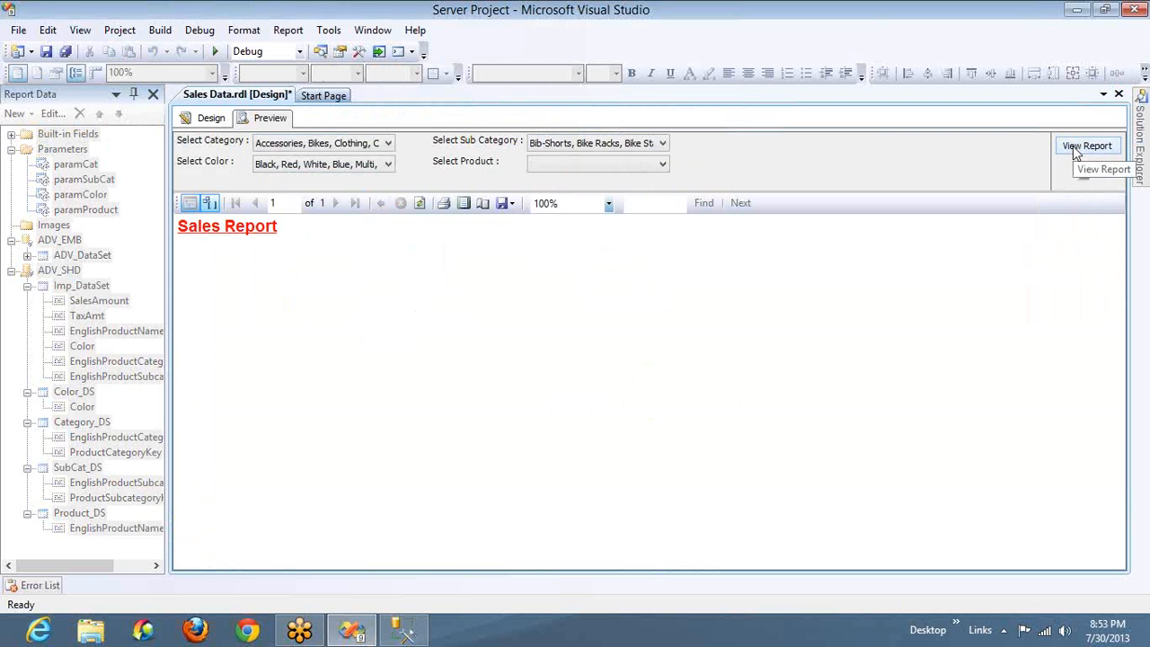
{"action": "left_click", "coordinate": [212, 118]}
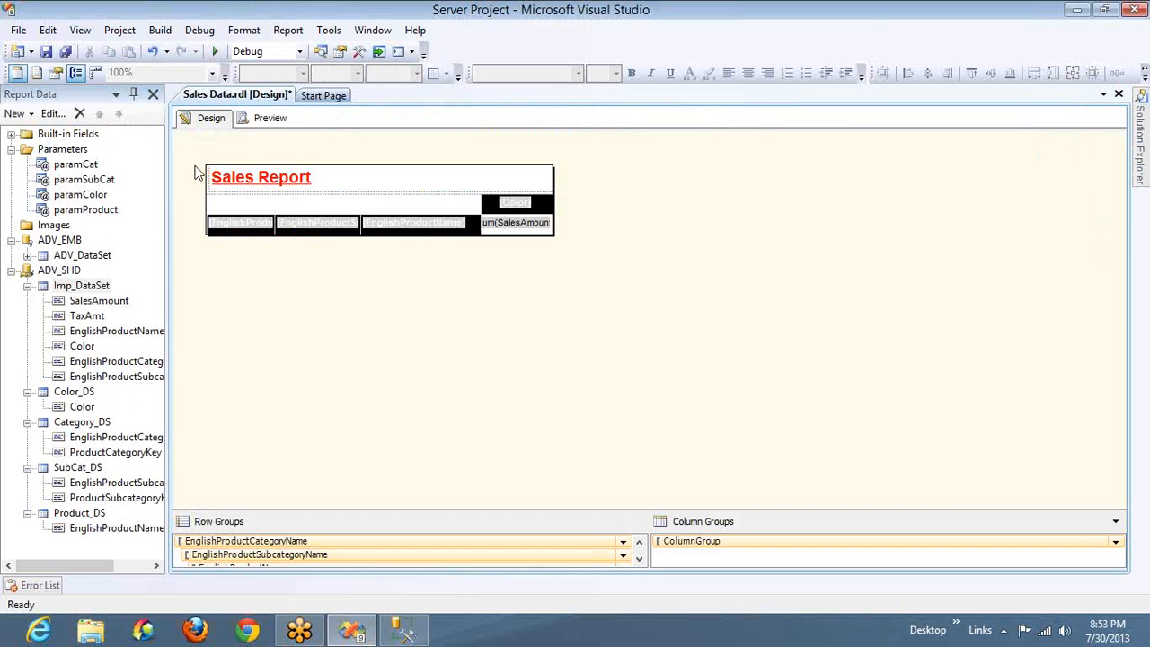
Change Imp_DataSet's Color filter value to Black, Blue without parentheses or quotes, and apply the change
{"action": "double_click", "coordinate": [62, 287]}
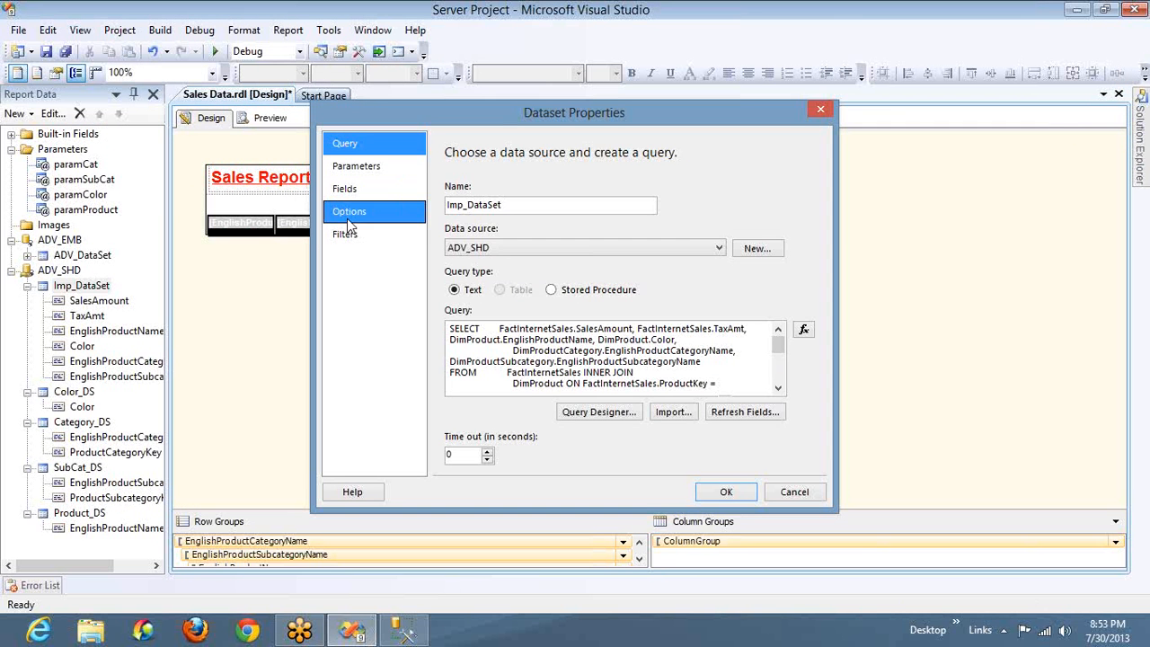
{"action": "left_click", "coordinate": [345, 233]}
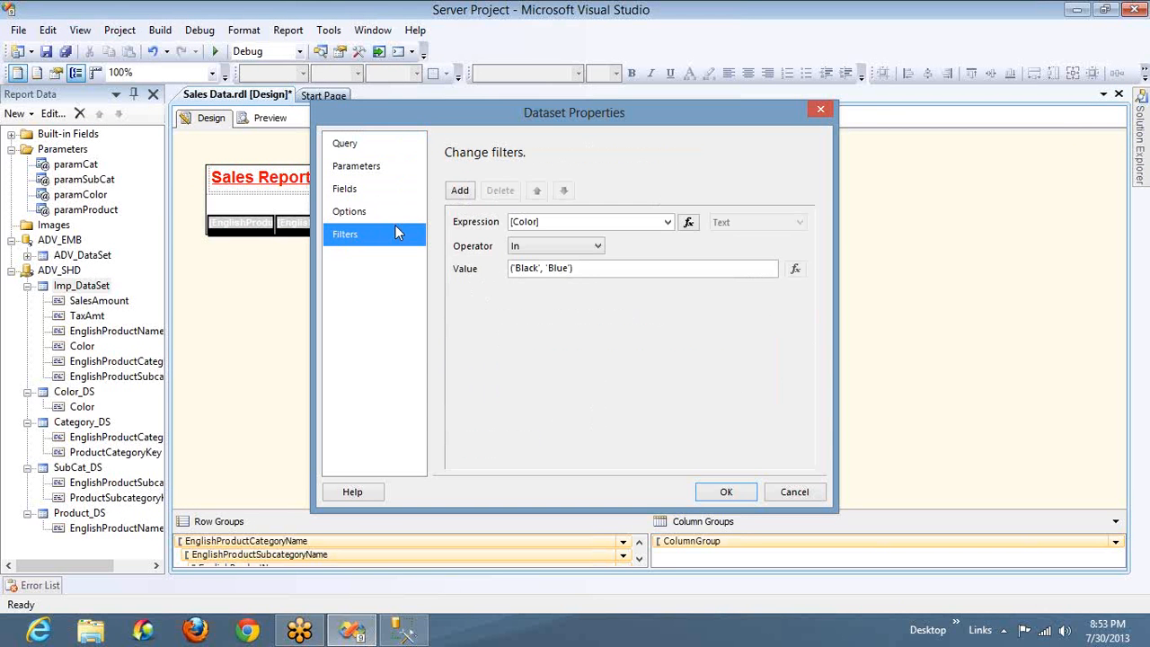
{"action": "left_click", "coordinate": [595, 268]}
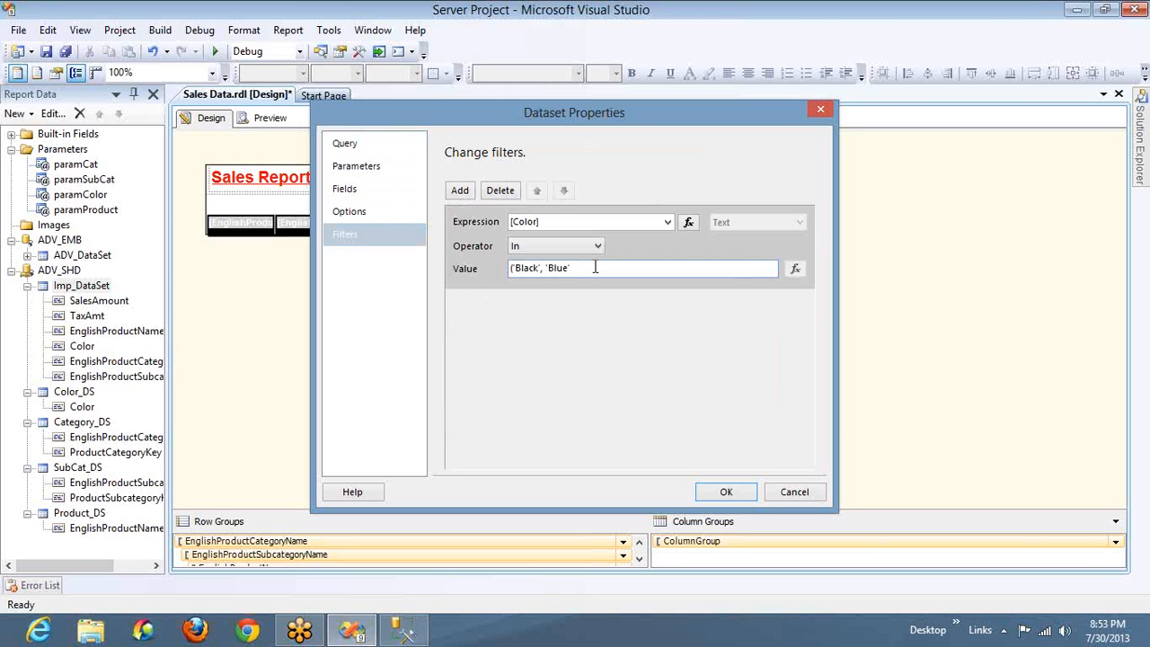
{"action": "key", "text": "BackSpace"}
{"action": "key", "text": "ctrl+Left"}
{"action": "key", "text": "Delete"}
{"action": "key", "text": "Left"}
{"action": "key", "text": "BackSpace"}
{"action": "key", "text": "Home"}
{"action": "key", "text": "Delete"}
{"action": "key", "text": "Delete"}
{"action": "left_click", "coordinate": [727, 491]}
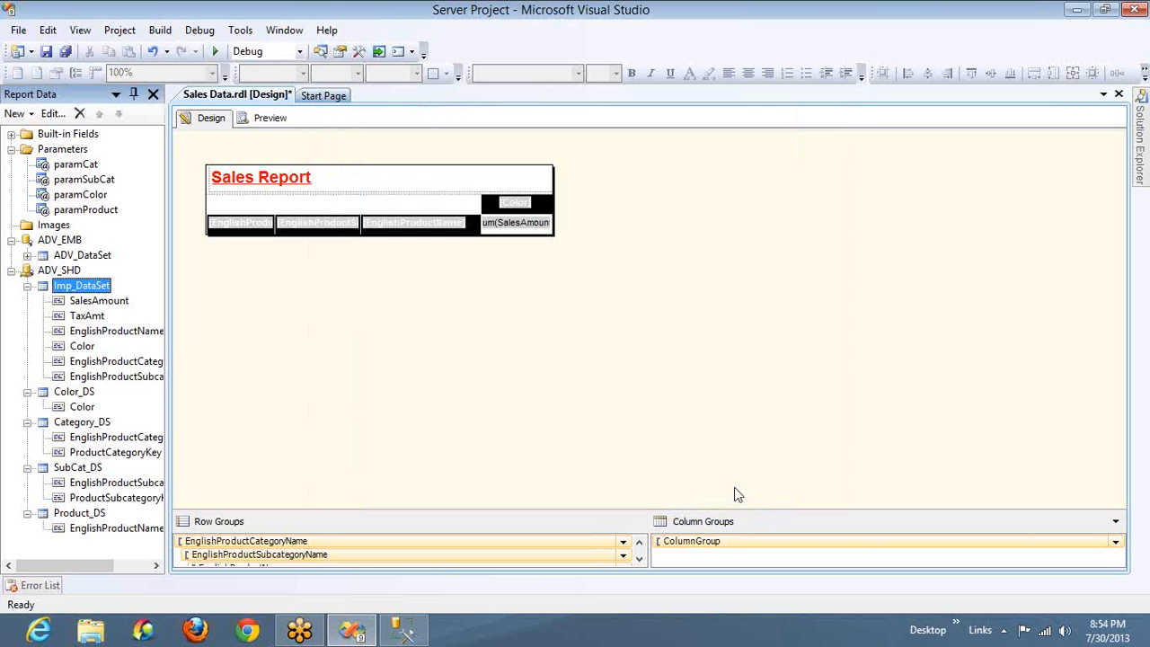
Switch the Sales report to preview and select all categories and all subcategories
{"action": "left_click", "coordinate": [269, 118]}
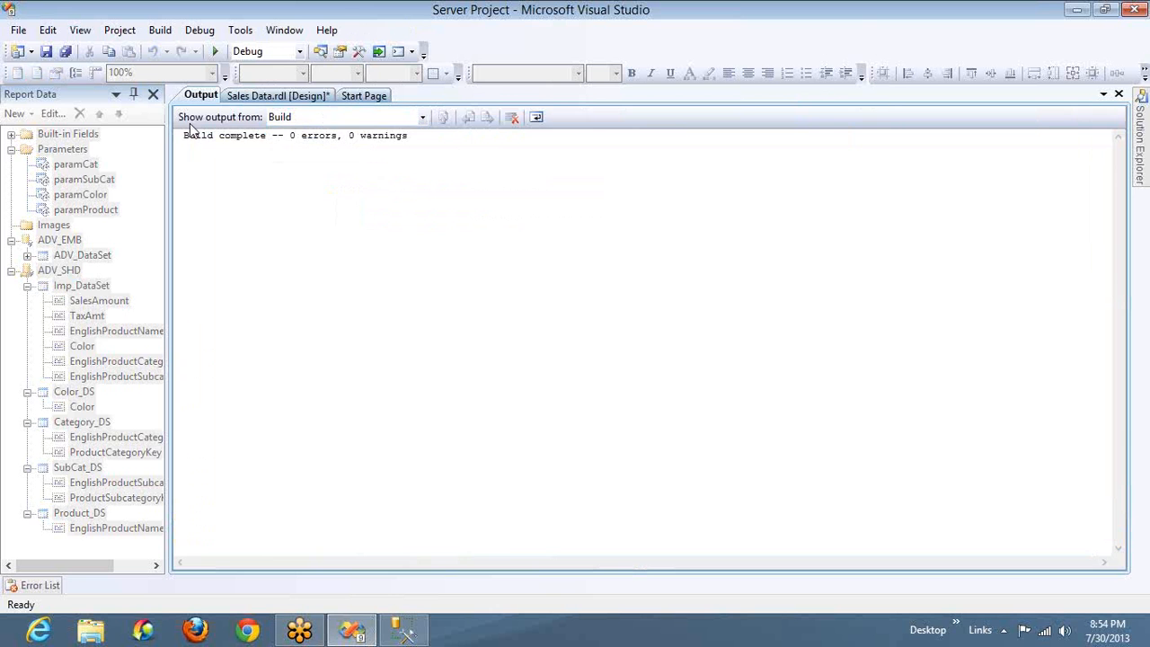
{"action": "left_click", "coordinate": [252, 94]}
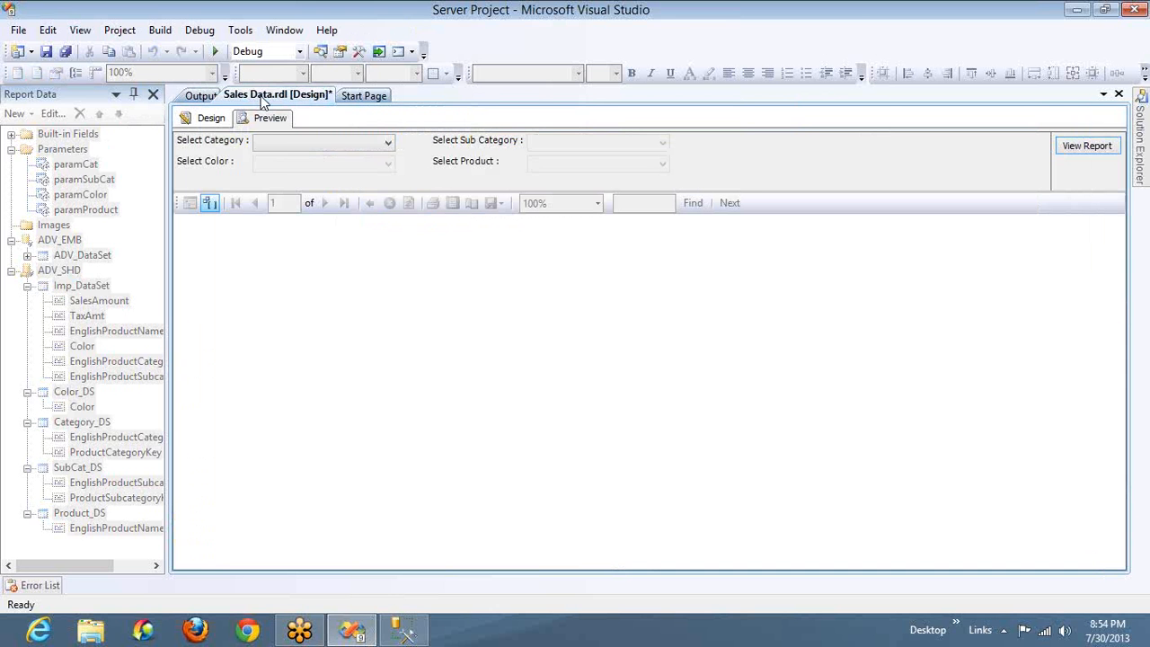
{"action": "left_click", "coordinate": [279, 143]}
{"action": "left_click", "coordinate": [270, 162]}
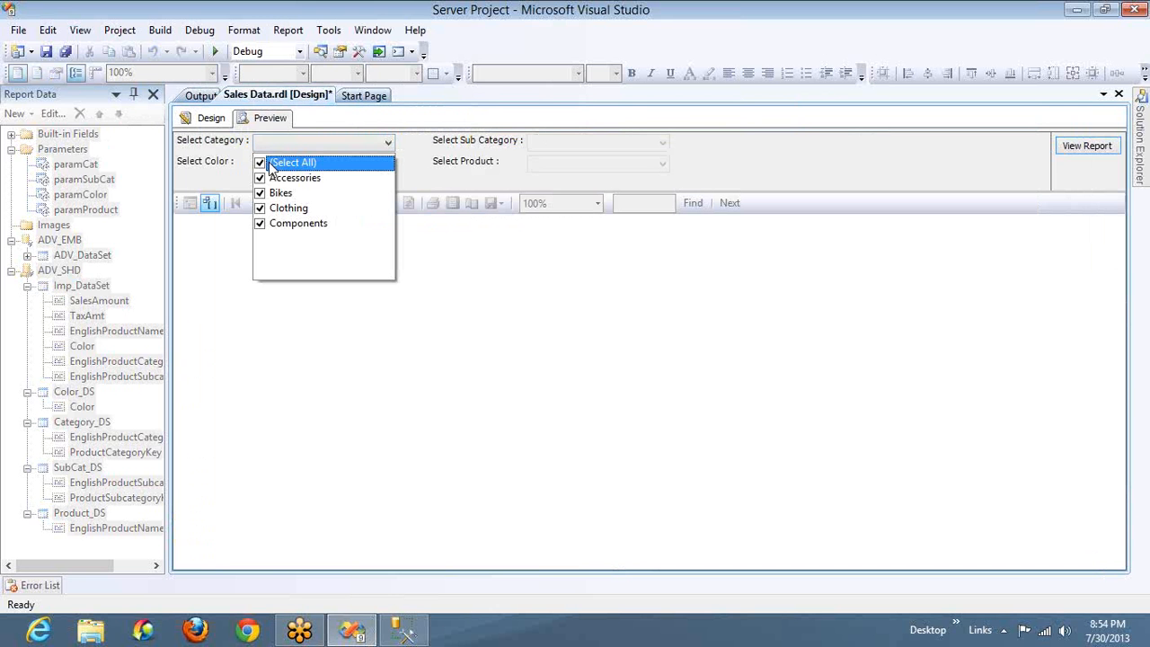
{"action": "left_click", "coordinate": [575, 139]}
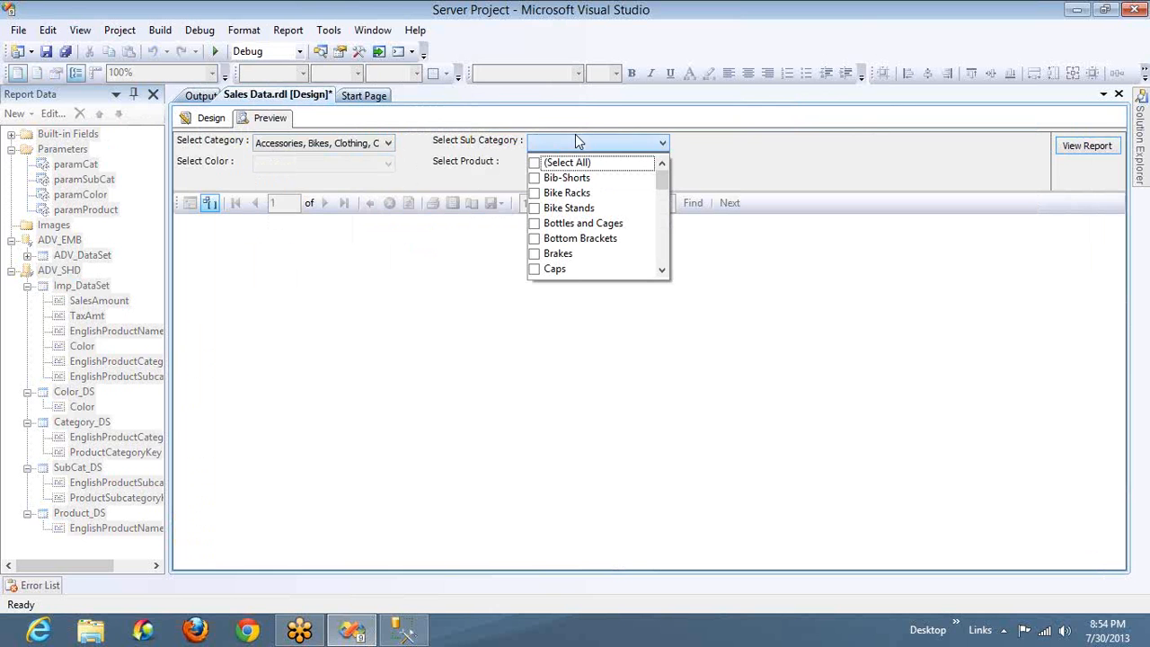
{"action": "left_click", "coordinate": [536, 164]}
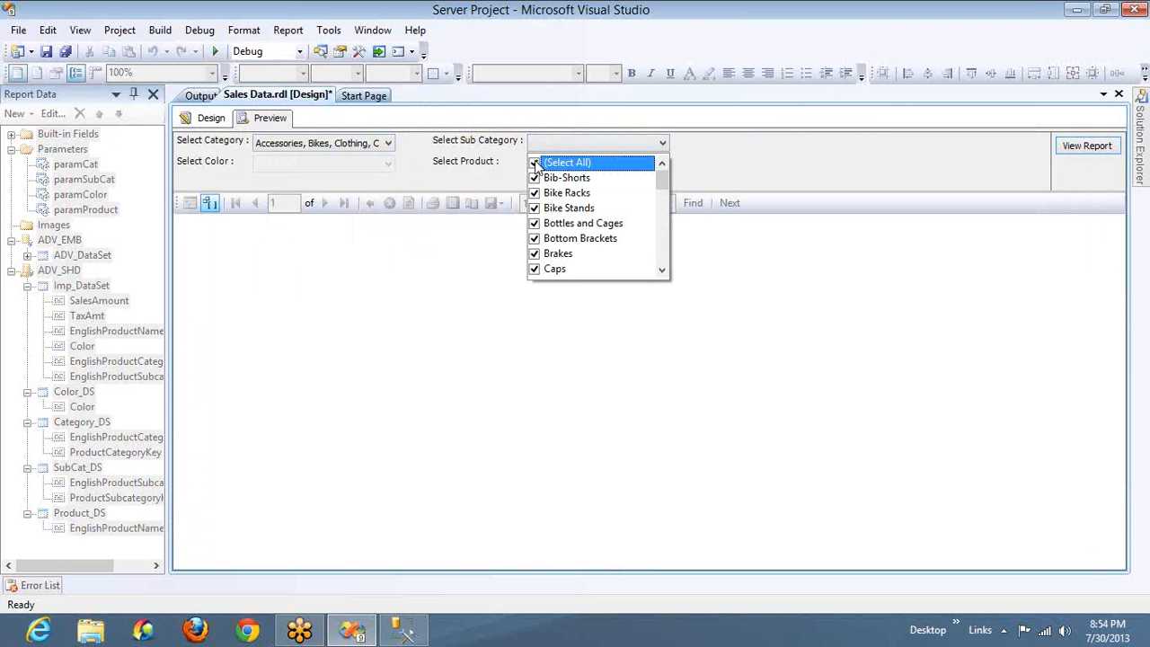
Select all colors for the report and generate it
{"action": "left_click", "coordinate": [369, 169]}
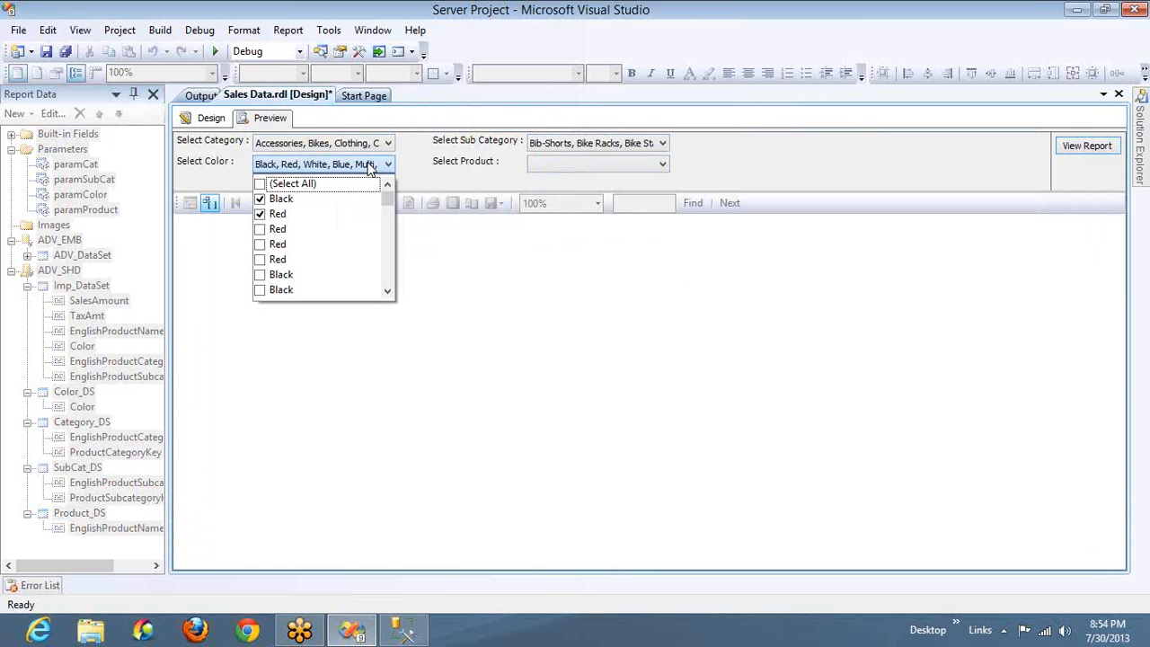
{"action": "left_click", "coordinate": [261, 185]}
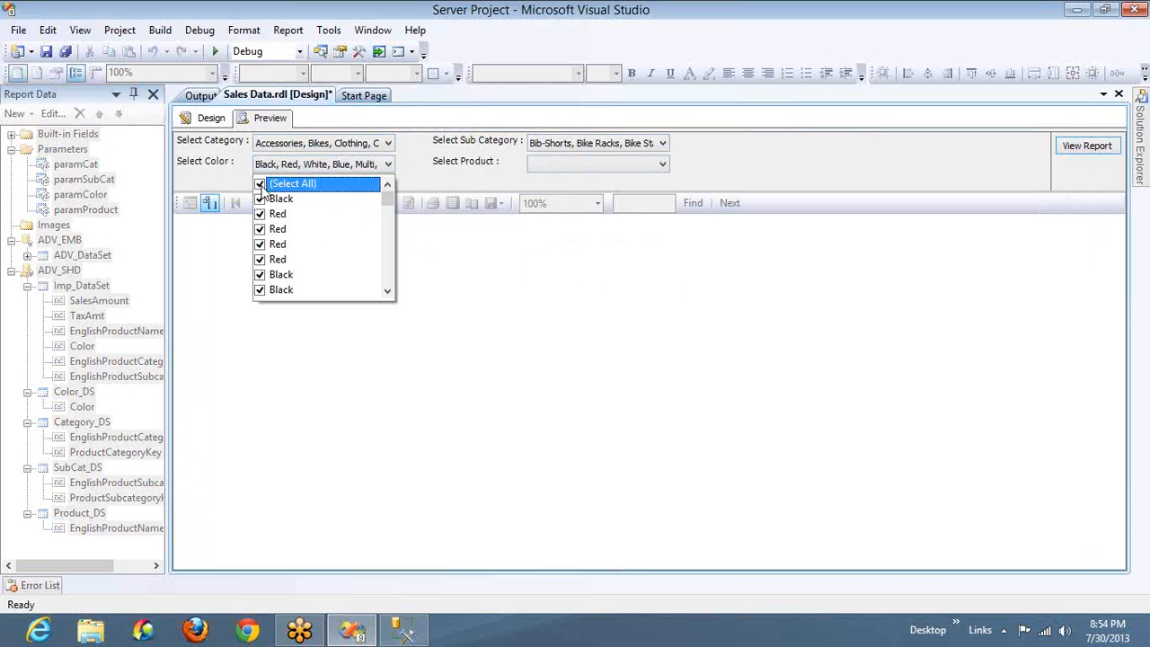
{"action": "key", "text": "super"}
{"action": "key", "text": "super"}
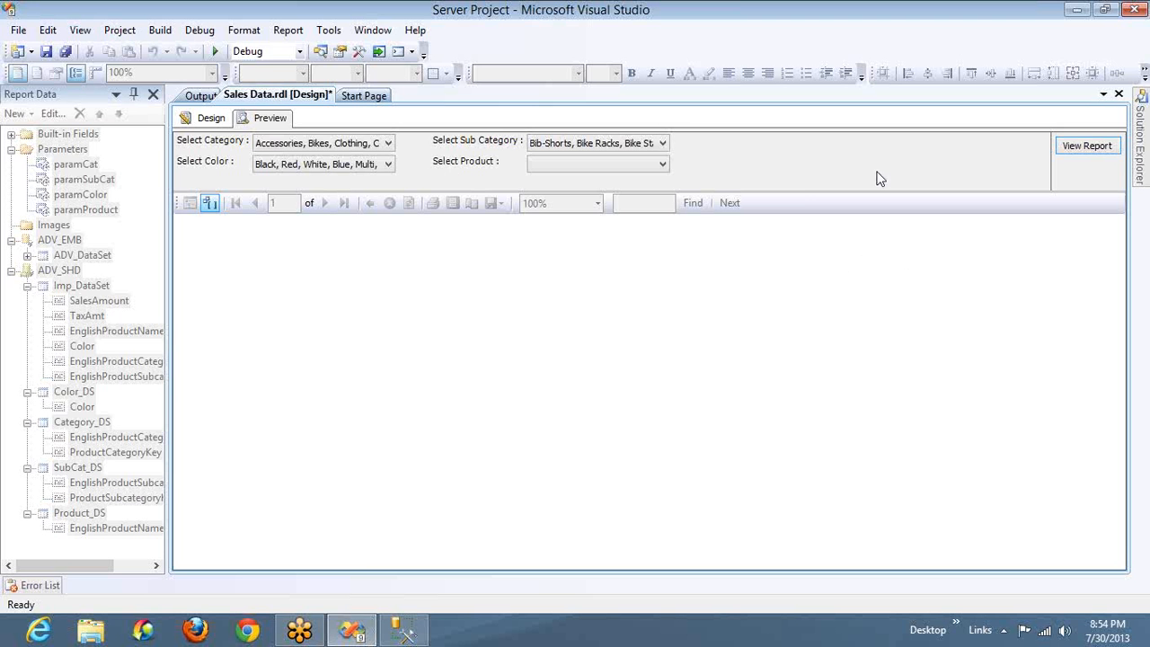
{"action": "left_click", "coordinate": [1086, 149]}
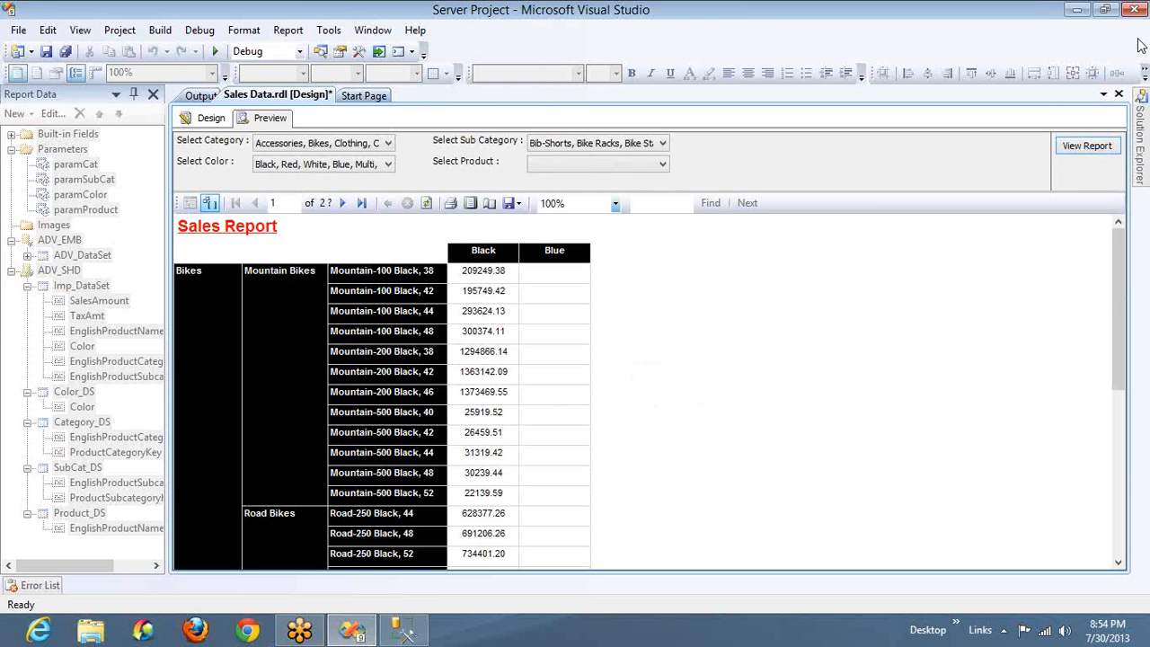
Return to the report design, review the operators available for Imp_DataSet's Color filter, and close the properties without changes
{"action": "left_click", "coordinate": [191, 122]}
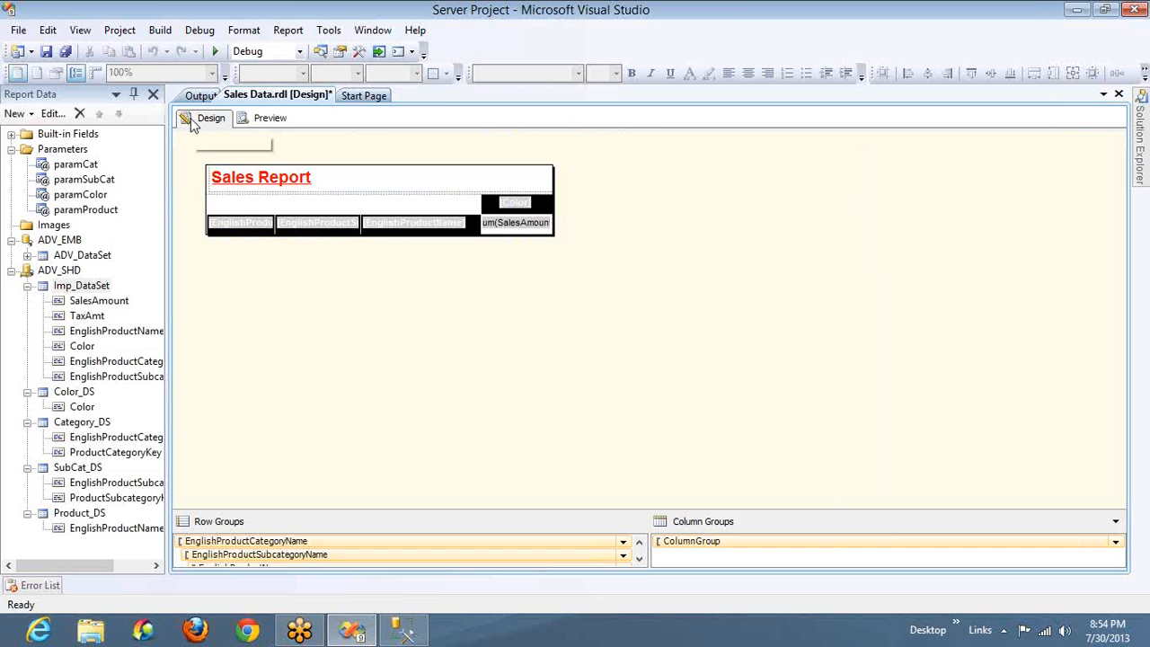
{"action": "double_click", "coordinate": [89, 287]}
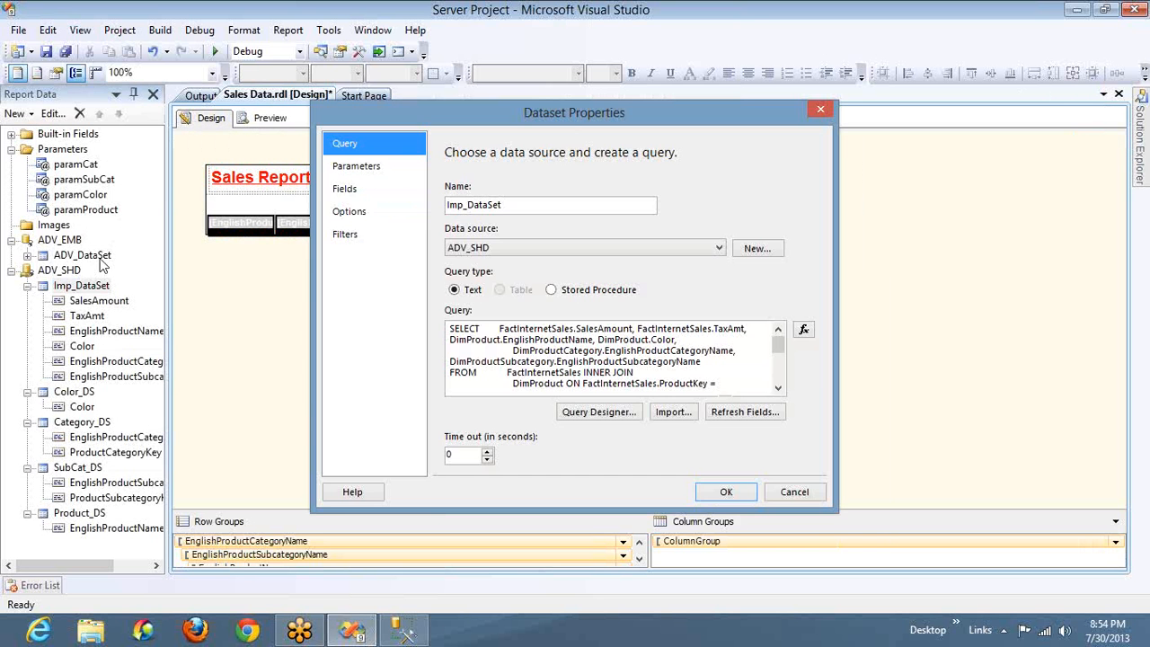
{"action": "left_click", "coordinate": [343, 236]}
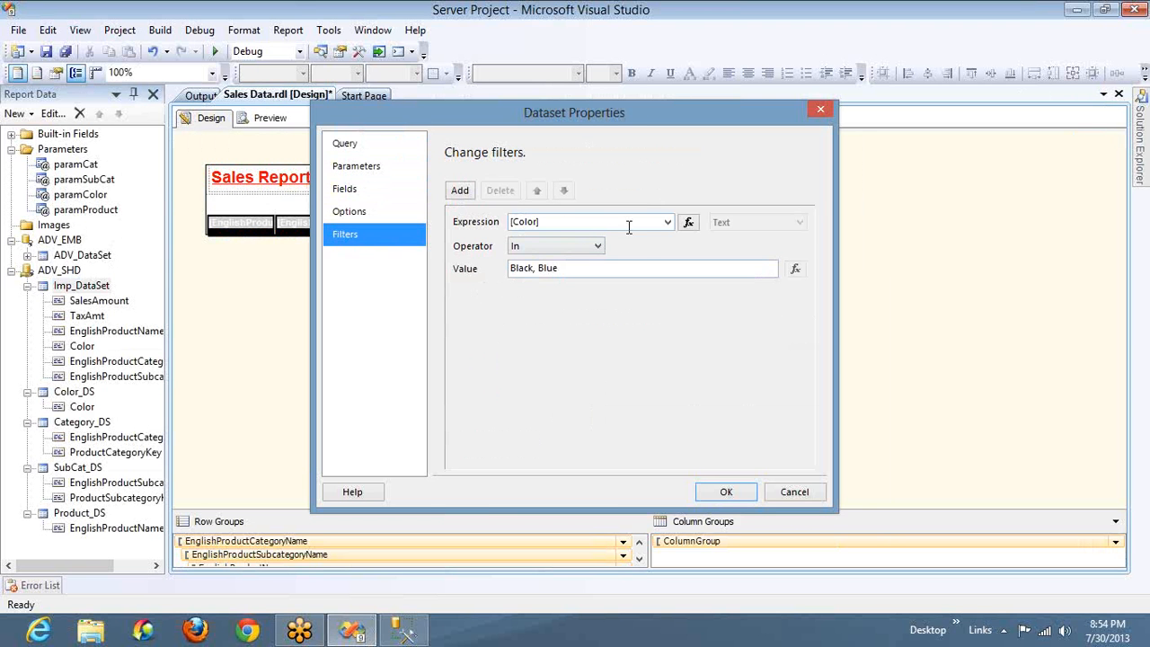
{"action": "left_click", "coordinate": [587, 247]}
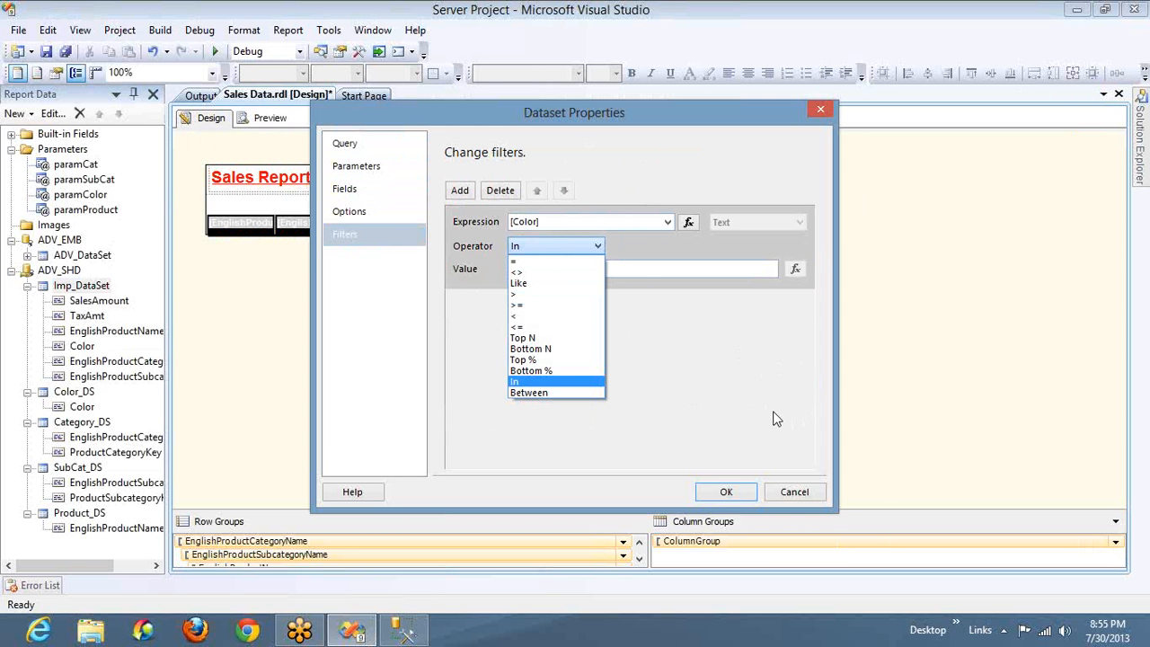
{"action": "left_click", "coordinate": [784, 494]}
{"action": "left_click", "coordinate": [789, 492]}
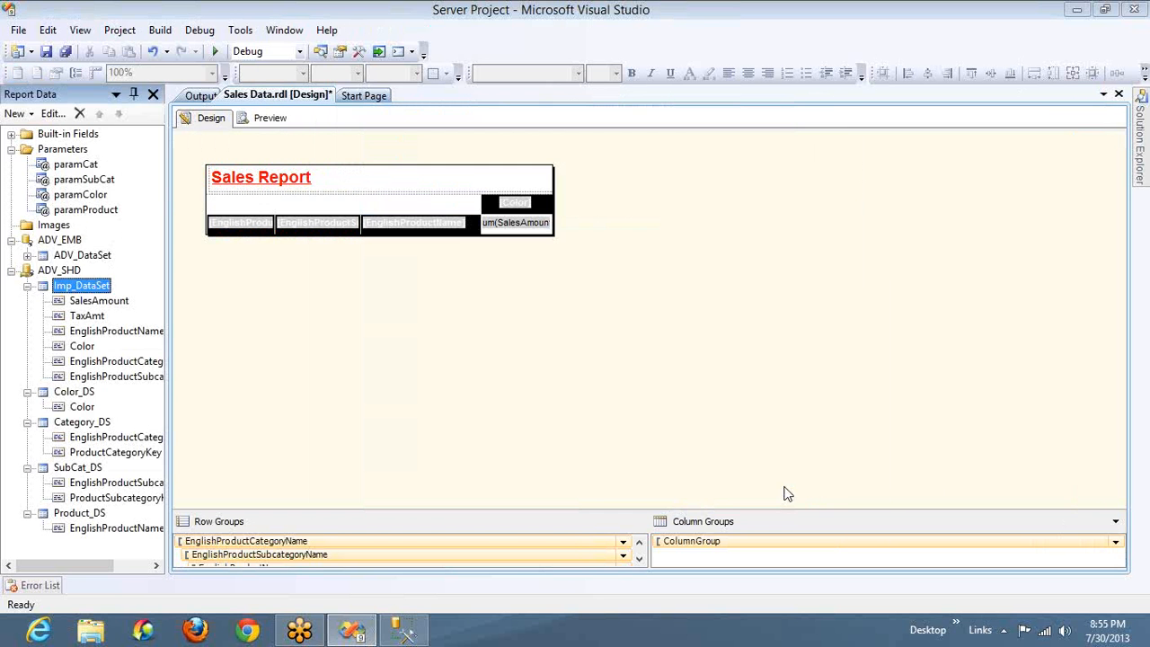
{"action": "double_click", "coordinate": [86, 286]}
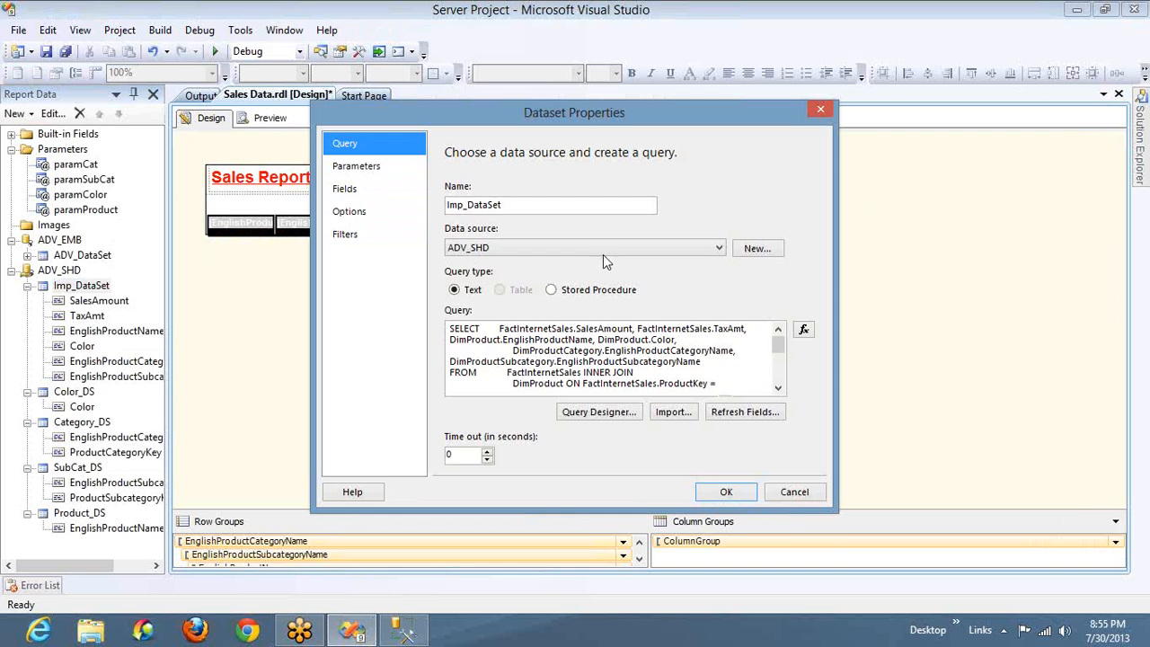
{"action": "left_click", "coordinate": [492, 361]}
{"action": "key", "text": "Down"}
{"action": "key", "text": "Down"}
{"action": "key", "text": "Down"}
{"action": "key", "text": "Down"}
{"action": "key", "text": "Down"}
{"action": "key", "text": "Down"}
{"action": "key", "text": "Down"}
{"action": "key", "text": "Down"}
{"action": "key", "text": "Down"}
{"action": "key", "text": "Down"}
{"action": "key", "text": "Down"}
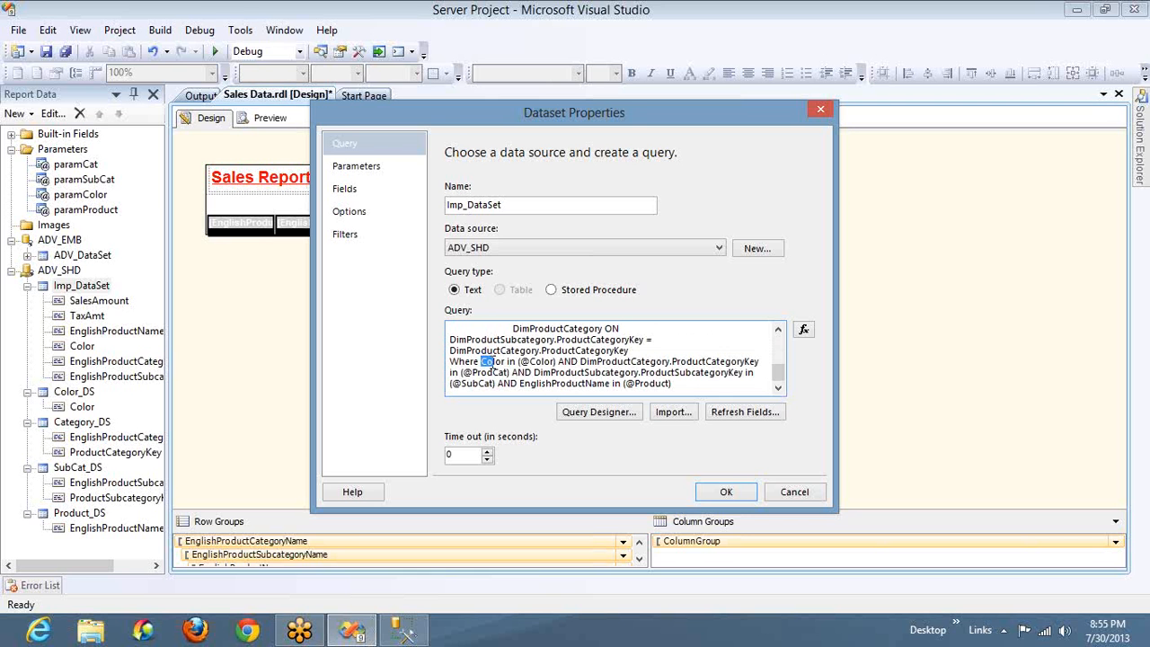
{"action": "key", "text": "shift+Right"}
{"action": "key", "text": "shift+Right"}
{"action": "key", "text": "shift+Right"}
{"action": "key", "text": "shift+Right"}
{"action": "key", "text": "shift+Right"}
{"action": "key", "text": "shift+Right"}
{"action": "key", "text": "shift+Right"}
{"action": "key", "text": "shift+Right"}
{"action": "key", "text": "shift+Right"}
{"action": "key", "text": "shift+Right"}
{"action": "key", "text": "shift+Right"}
{"action": "key", "text": "shift+Right"}
{"action": "key", "text": "shift+Right"}
{"action": "key", "text": "shift+Right"}
{"action": "key", "text": "shift+Right"}
{"action": "key", "text": "shift+Right"}
{"action": "key", "text": "shift+Right"}
{"action": "key", "text": "shift+Right"}
{"action": "key", "text": "shift+Right"}
{"action": "key", "text": "shift+Right"}
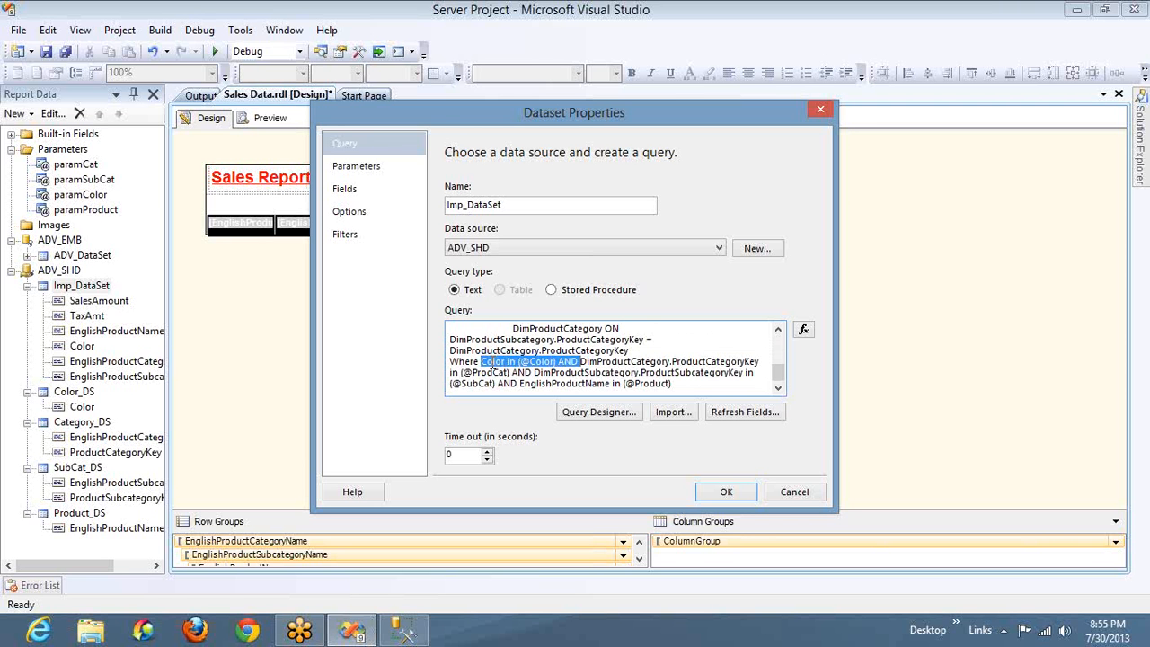
{"action": "key", "text": "Delete"}
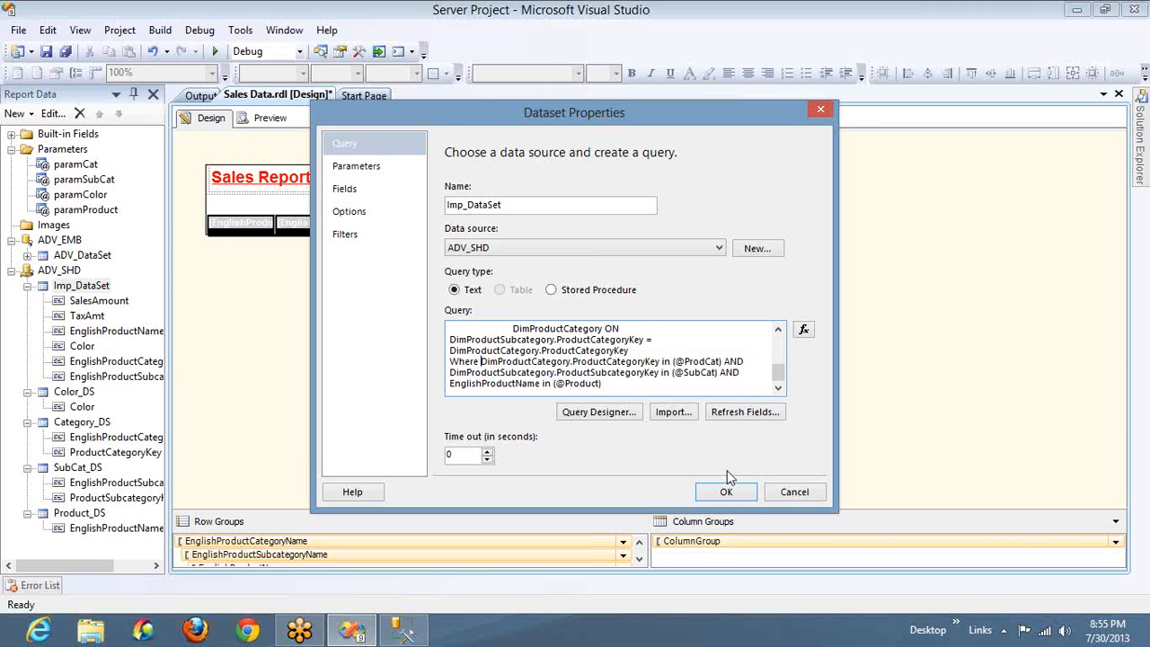
Delete the Color filter from Imp_DataSet and apply the dataset changes
{"action": "left_click", "coordinate": [356, 236]}
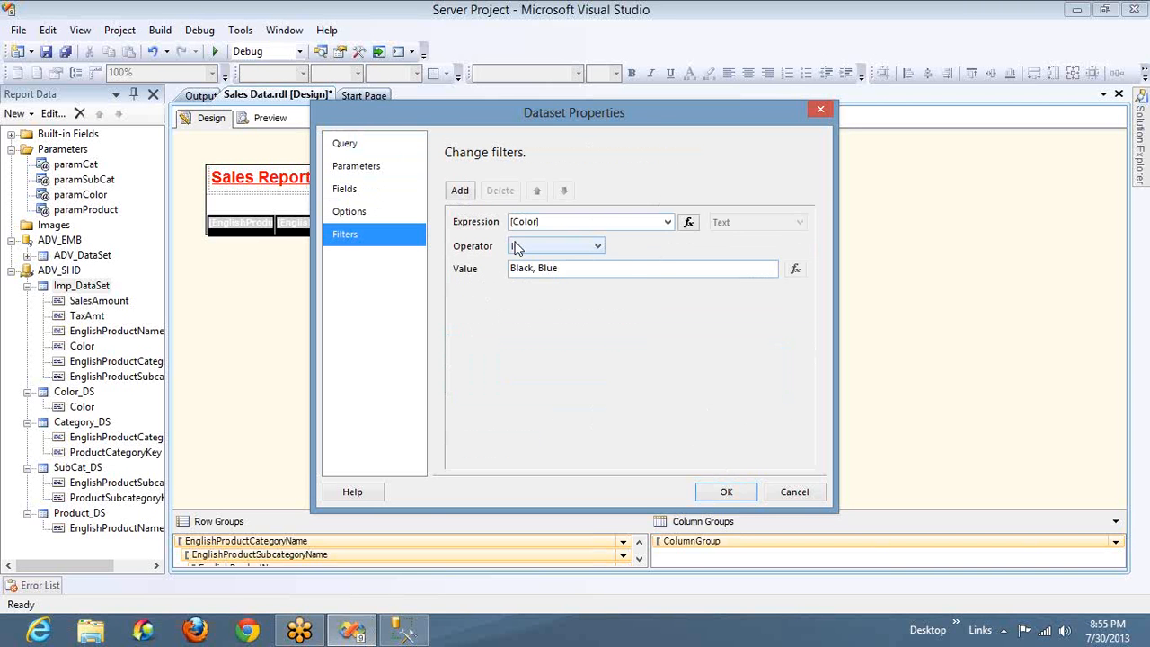
{"action": "left_click", "coordinate": [483, 229]}
{"action": "left_click", "coordinate": [500, 192]}
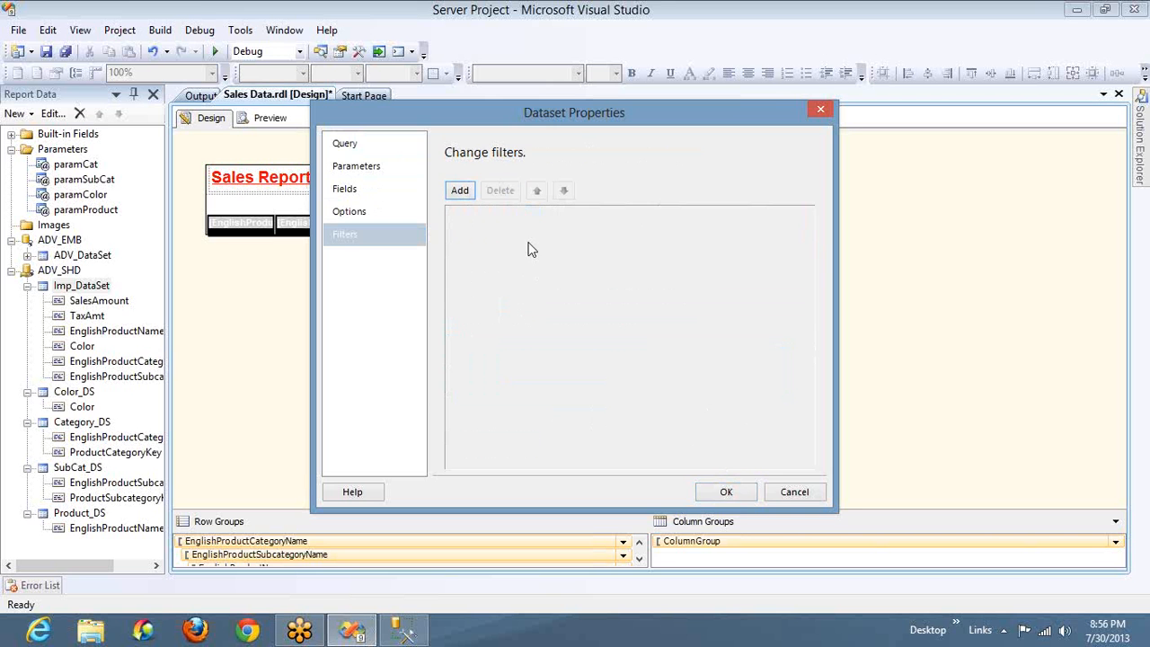
{"action": "left_click", "coordinate": [728, 494]}
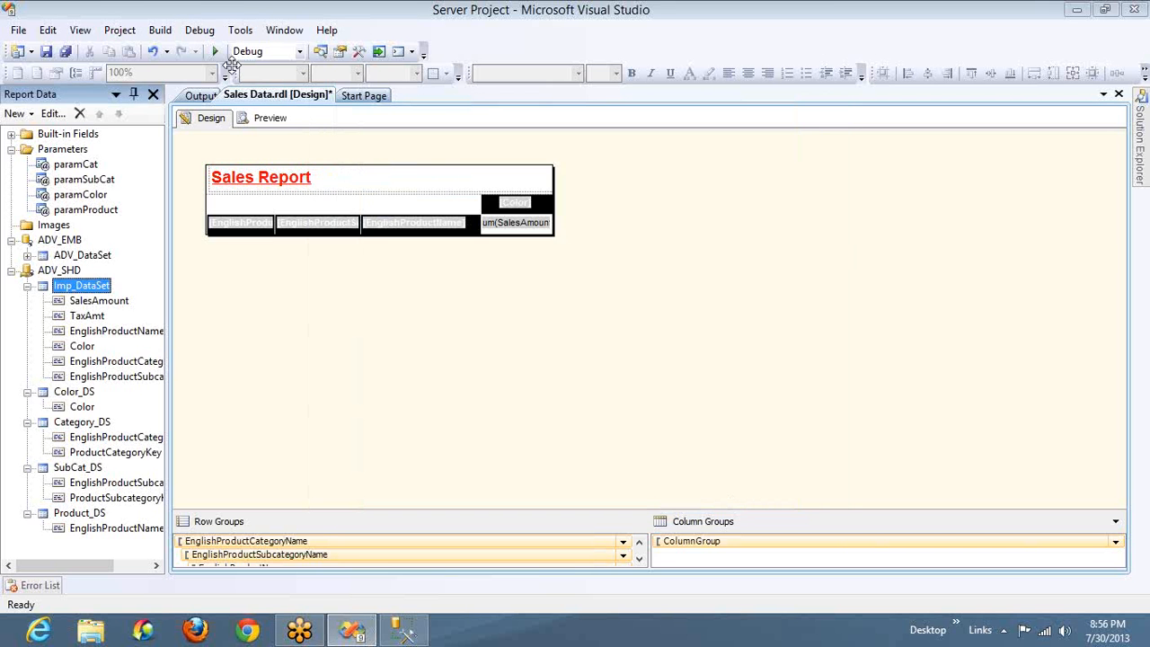
Preview the modified Sales report and choose every category and subcategory
{"action": "left_click", "coordinate": [269, 118]}
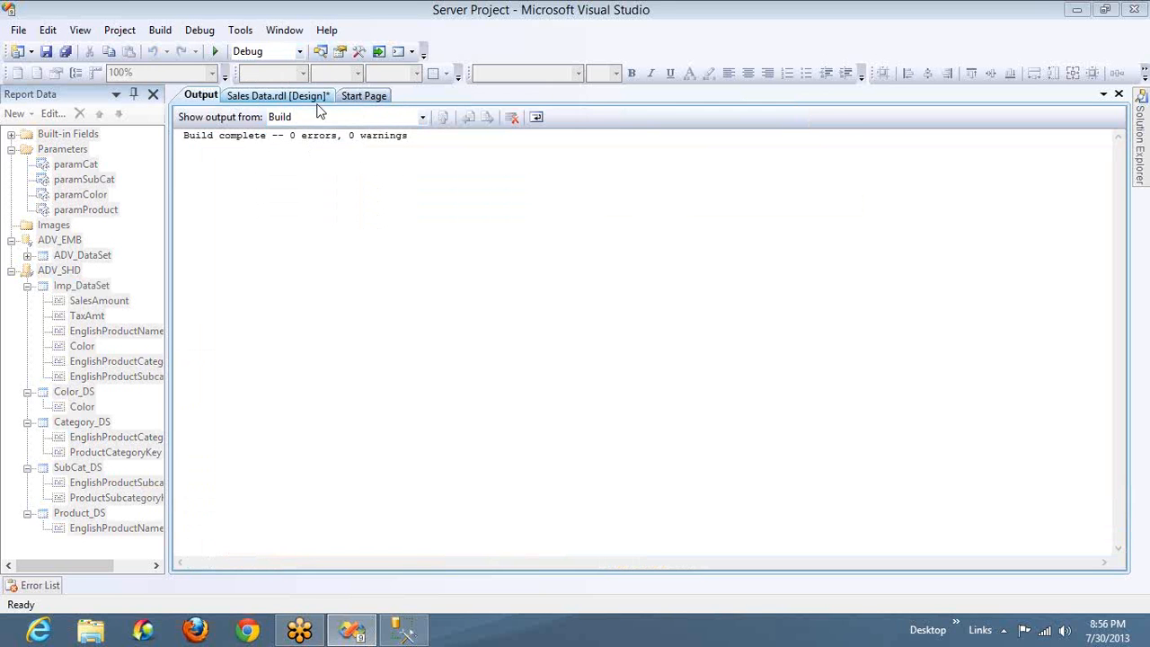
{"action": "left_click", "coordinate": [243, 98]}
{"action": "left_click", "coordinate": [306, 143]}
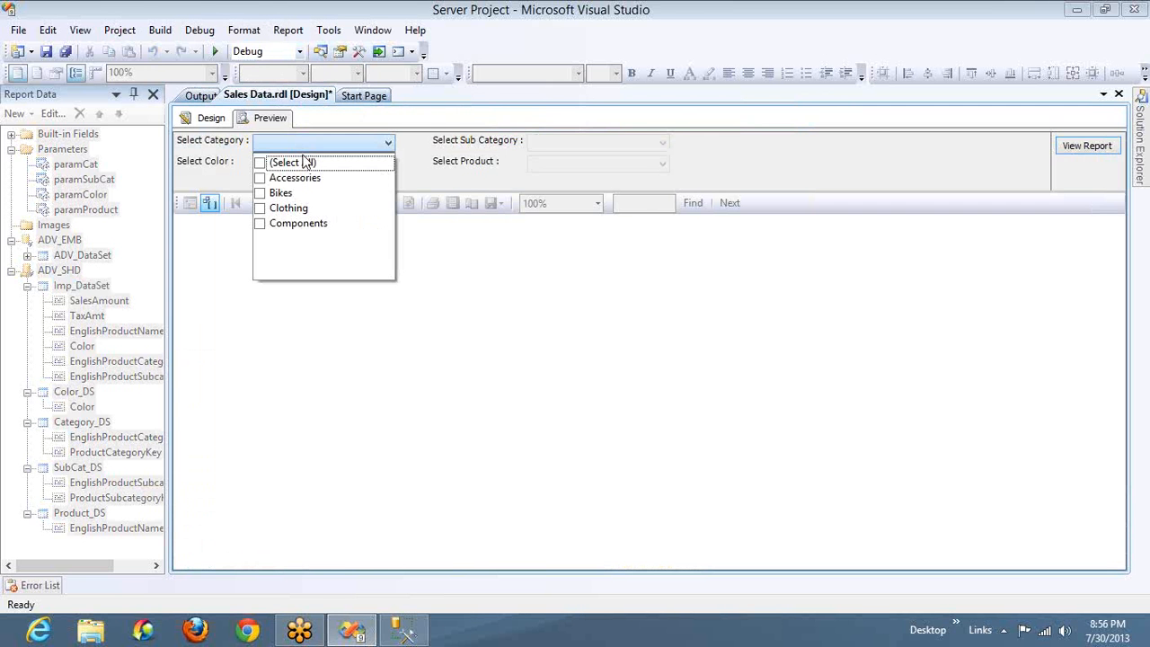
{"action": "left_click", "coordinate": [326, 162]}
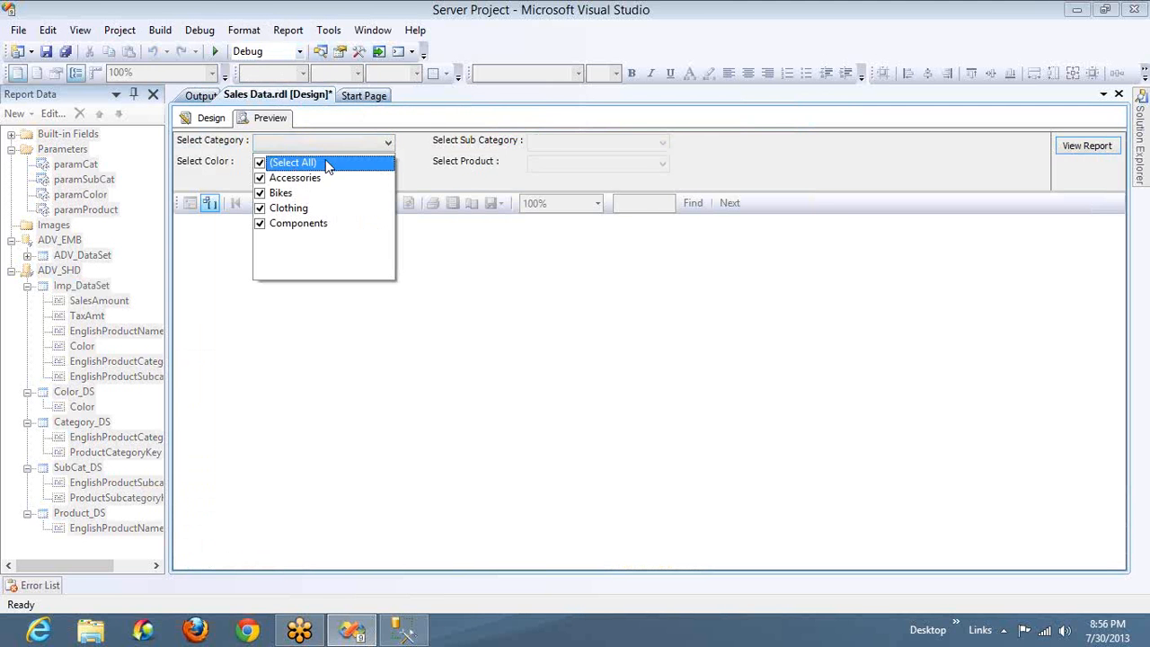
{"action": "left_click", "coordinate": [543, 148]}
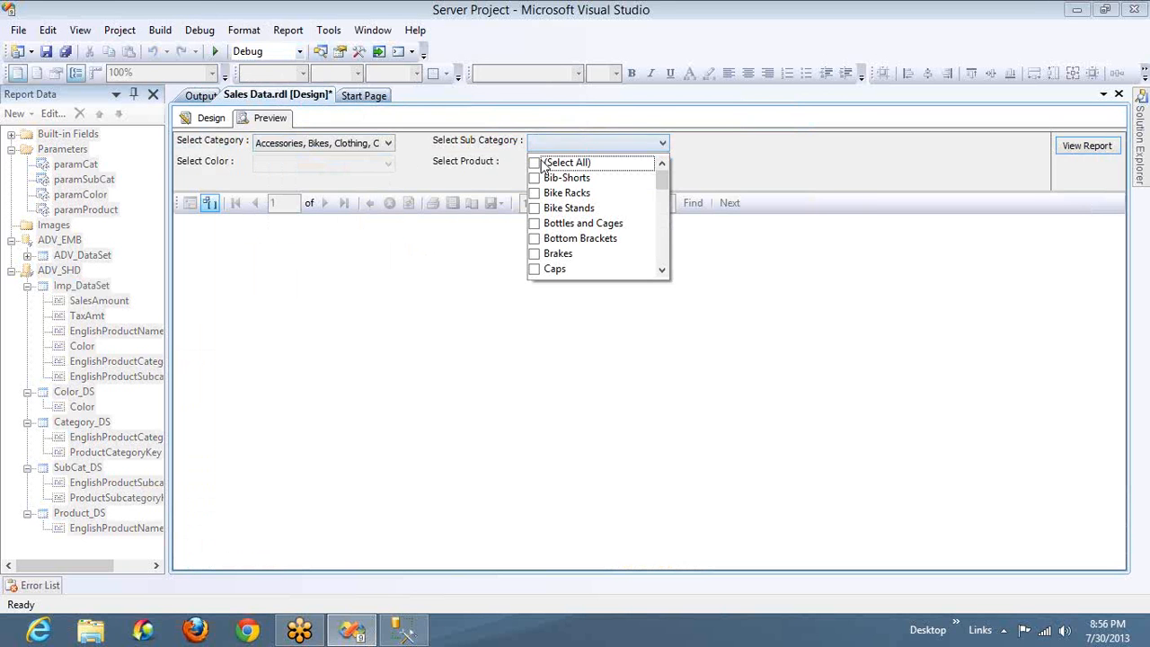
{"action": "left_click", "coordinate": [541, 163]}
Keep the default color selection and generate the report without the Color filter
{"action": "left_click", "coordinate": [365, 164]}
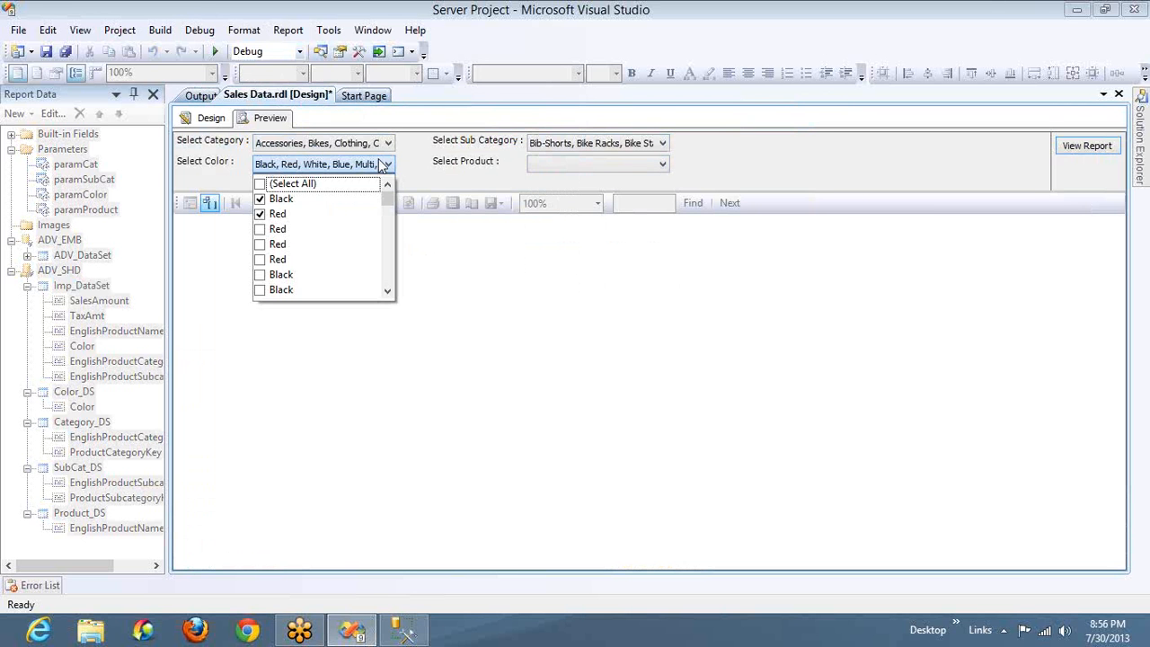
{"action": "left_click", "coordinate": [629, 171]}
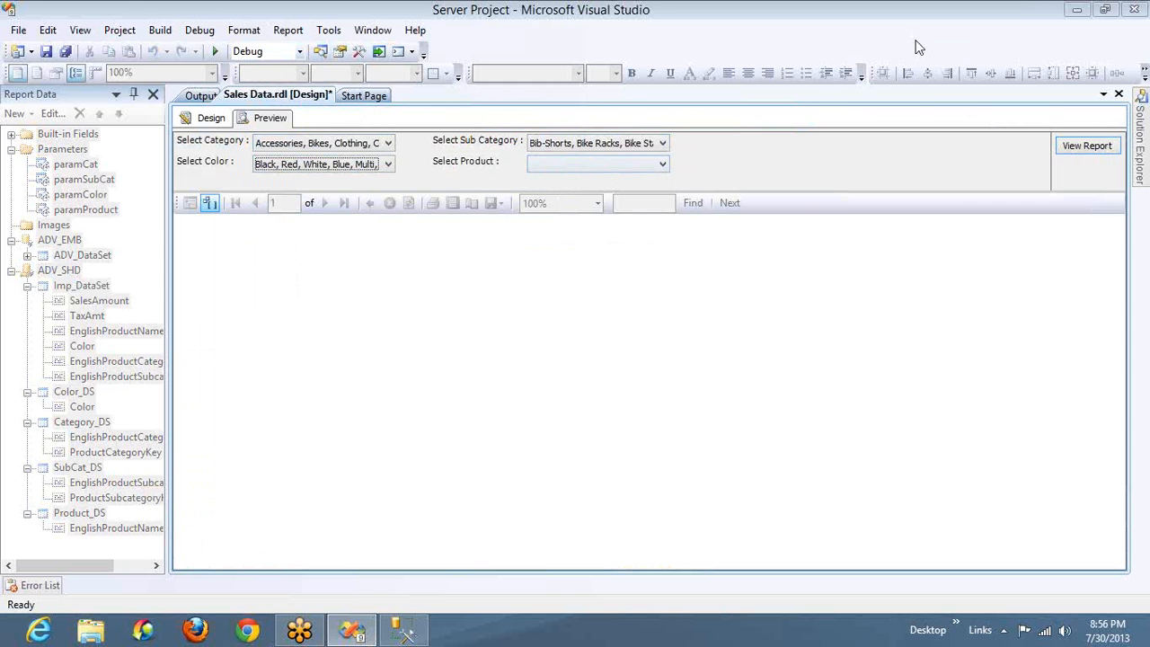
{"action": "left_click", "coordinate": [1064, 149]}
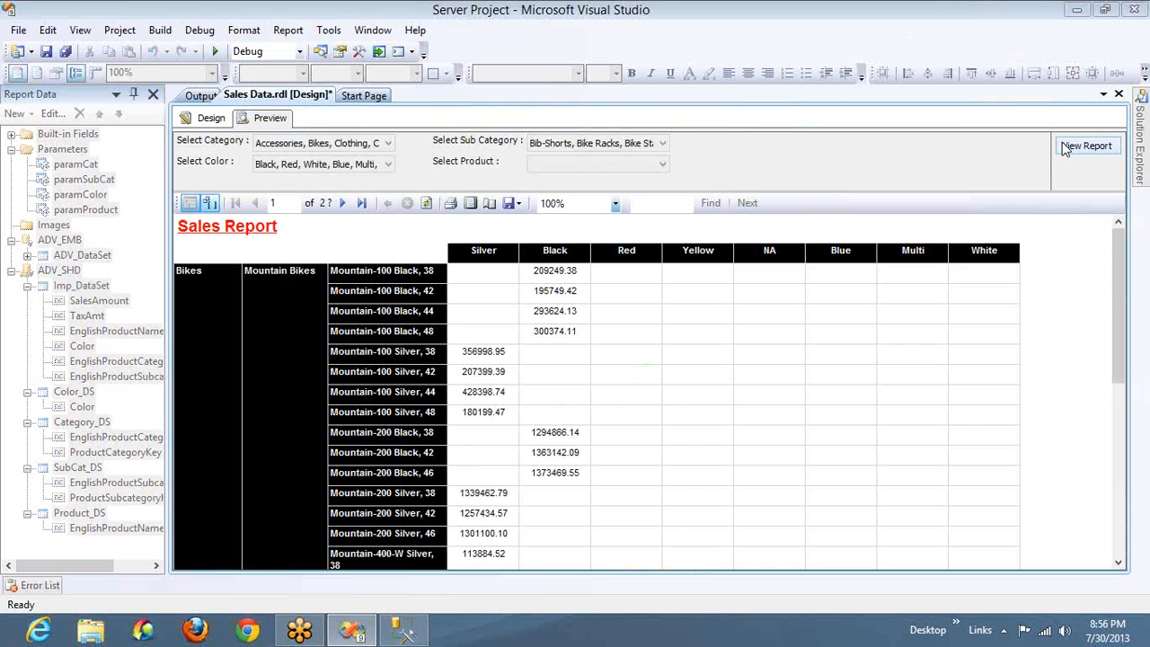
Add a new filter to Imp_DataSet that uses the [Color] field as its expression
{"action": "left_click", "coordinate": [208, 121]}
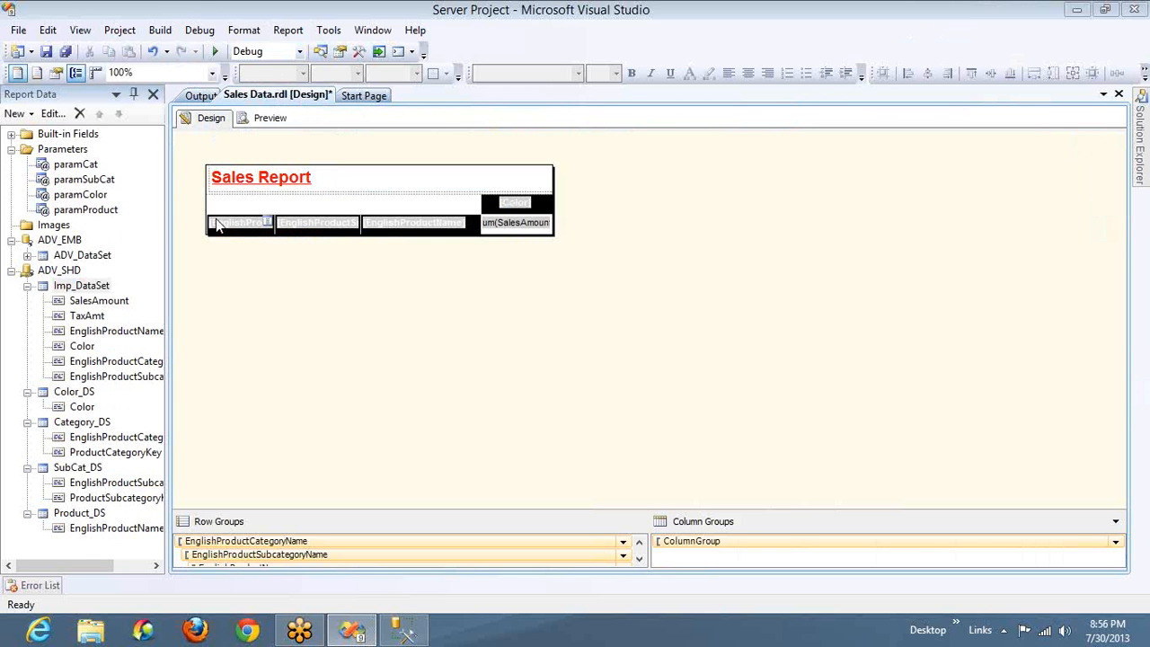
{"action": "double_click", "coordinate": [96, 284]}
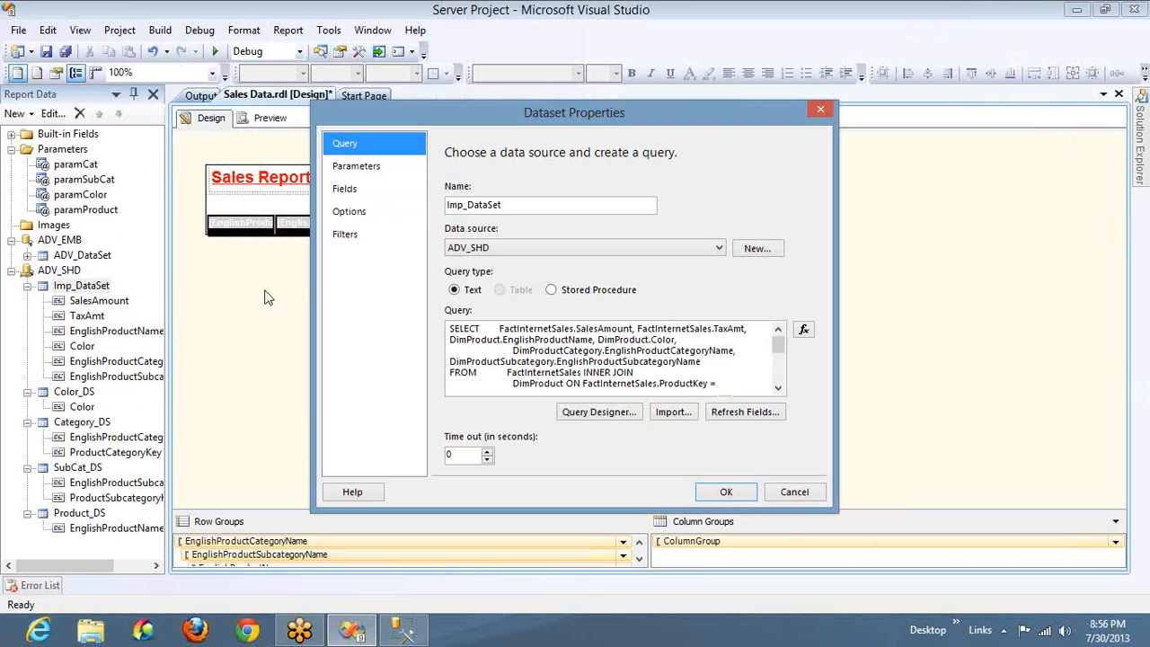
{"action": "left_click", "coordinate": [351, 234]}
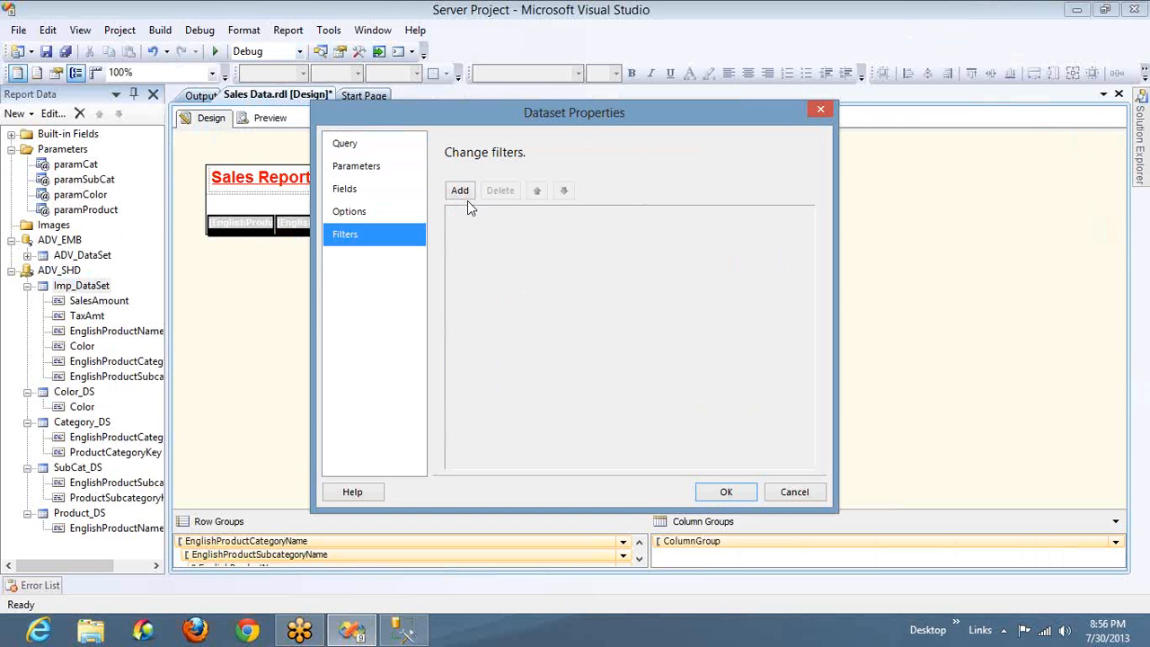
{"action": "left_click", "coordinate": [463, 193]}
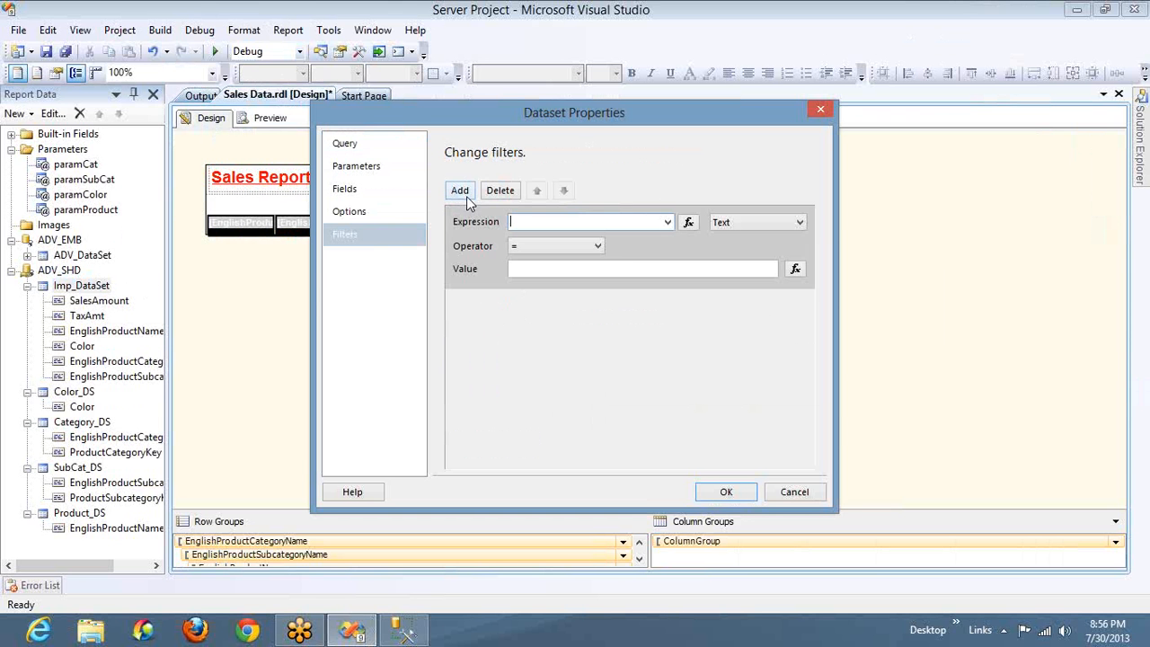
{"action": "left_click", "coordinate": [666, 222]}
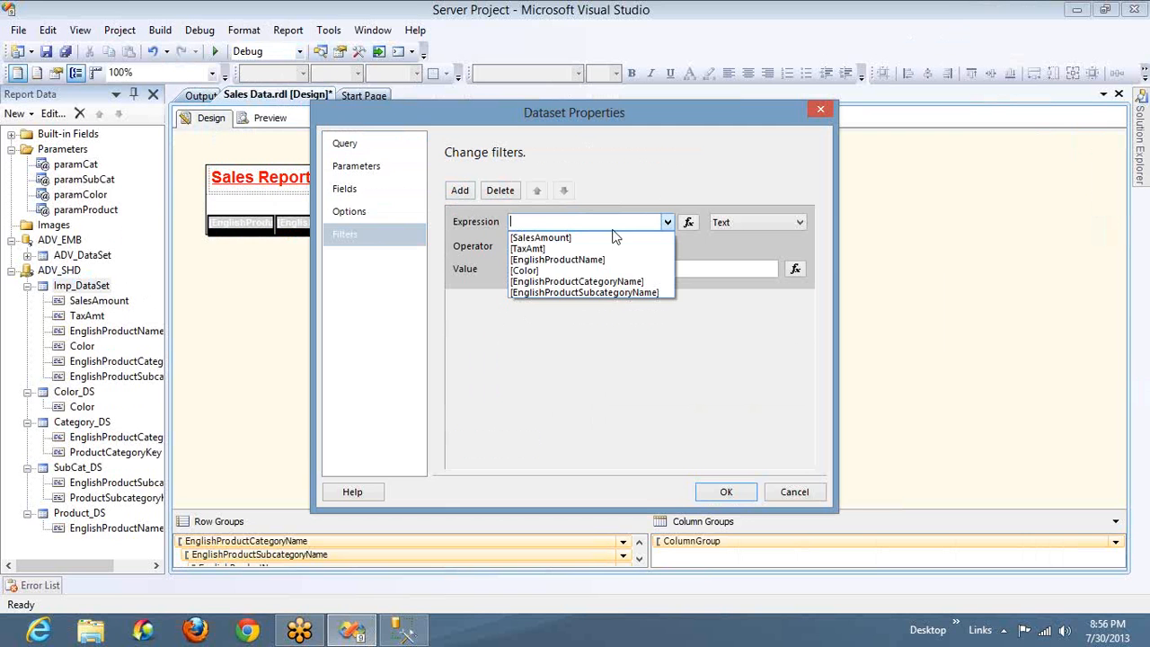
{"action": "left_click", "coordinate": [584, 271]}
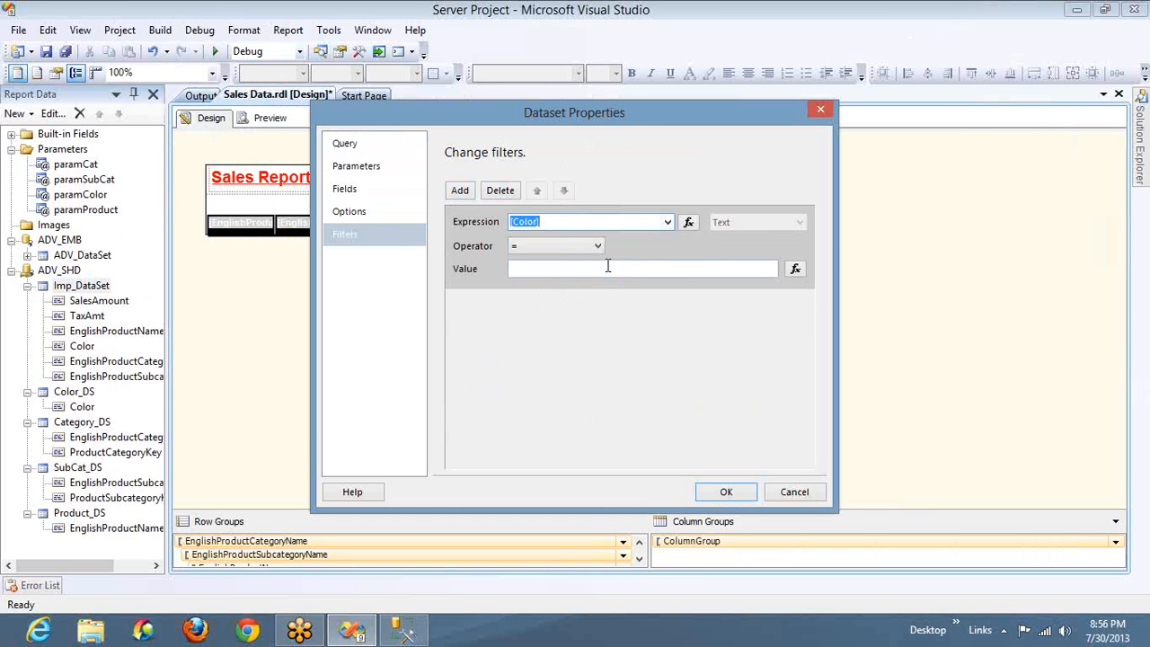
Set the Color filter's value to =Parameters!paramColor.Value without an index and apply the changes to Imp_DataSet
{"action": "left_click", "coordinate": [795, 271]}
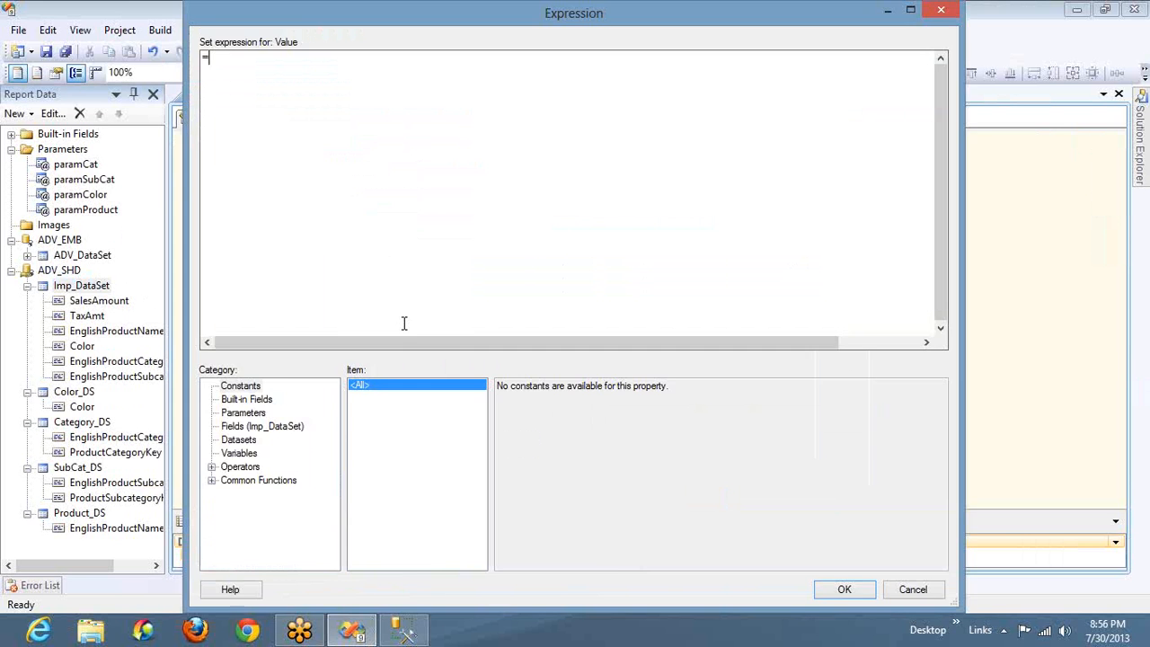
{"action": "left_click", "coordinate": [263, 415]}
{"action": "double_click", "coordinate": [536, 410]}
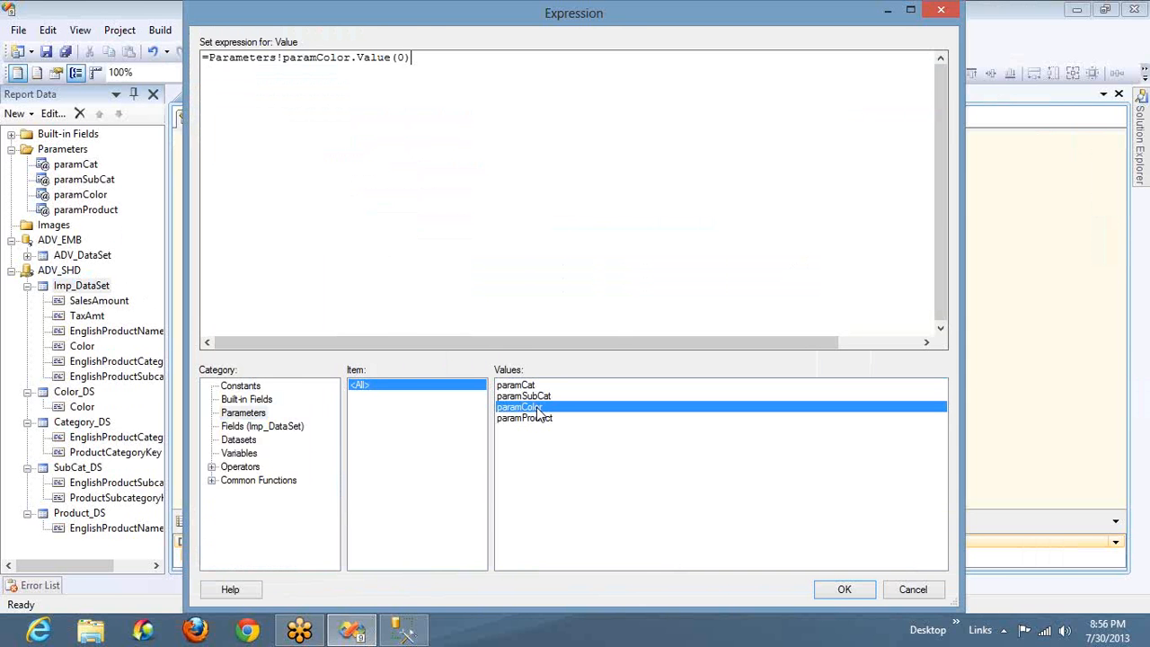
{"action": "left_click", "coordinate": [861, 586]}
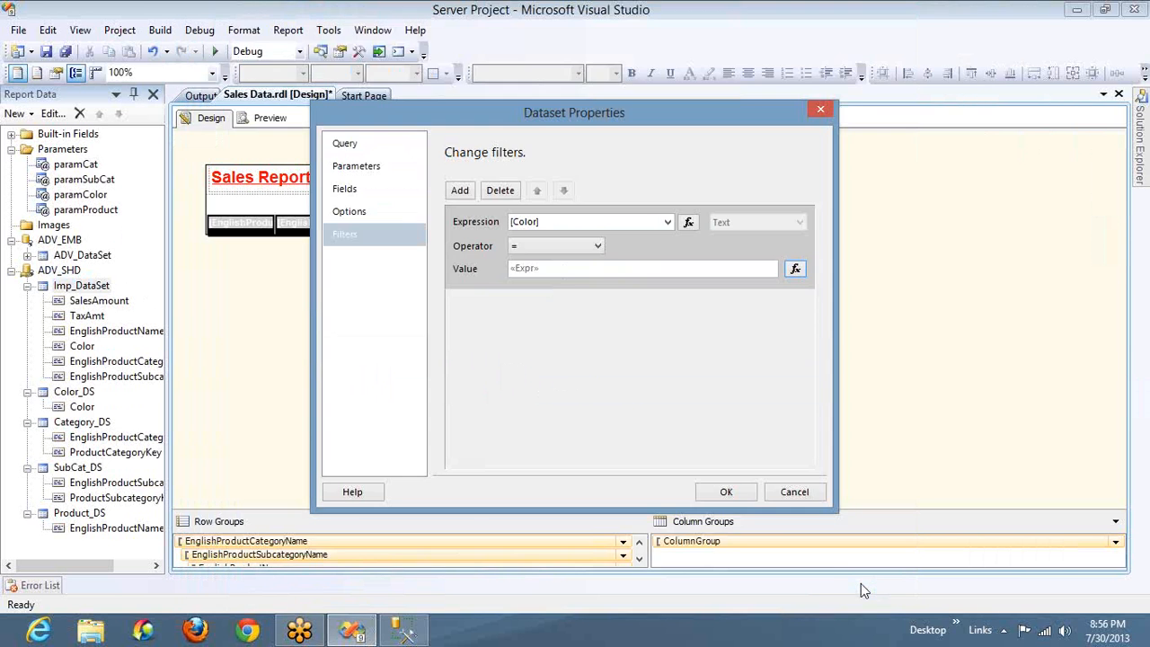
{"action": "left_click", "coordinate": [794, 270]}
{"action": "key", "text": "BackSpace"}
{"action": "key", "text": "BackSpace"}
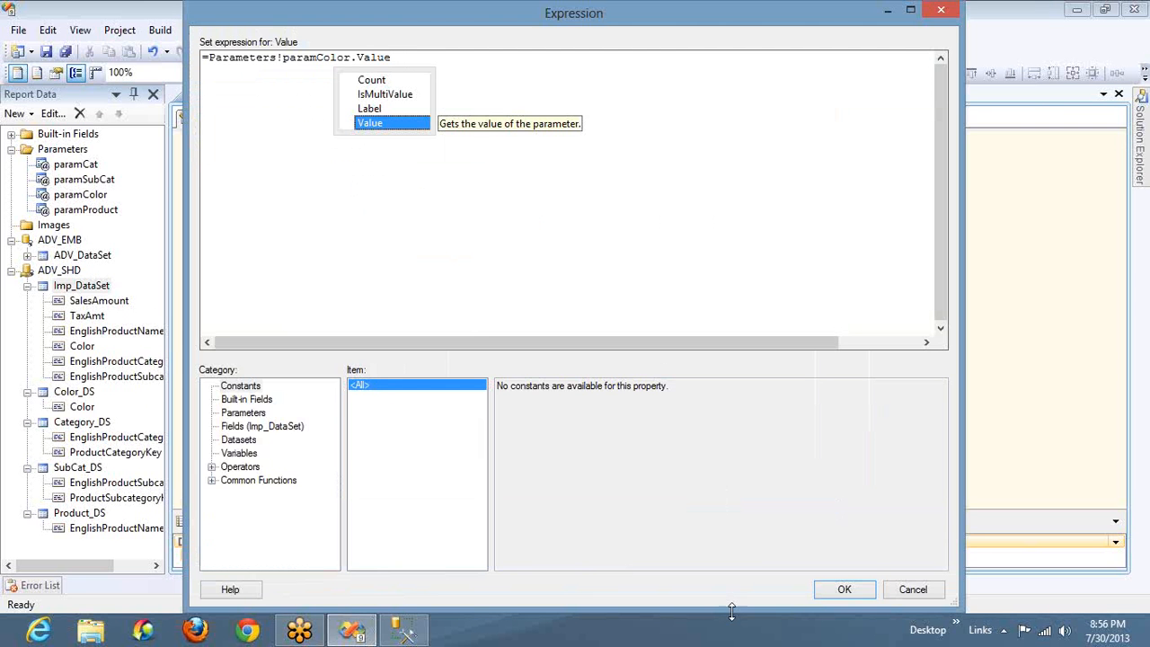
{"action": "left_click", "coordinate": [844, 589]}
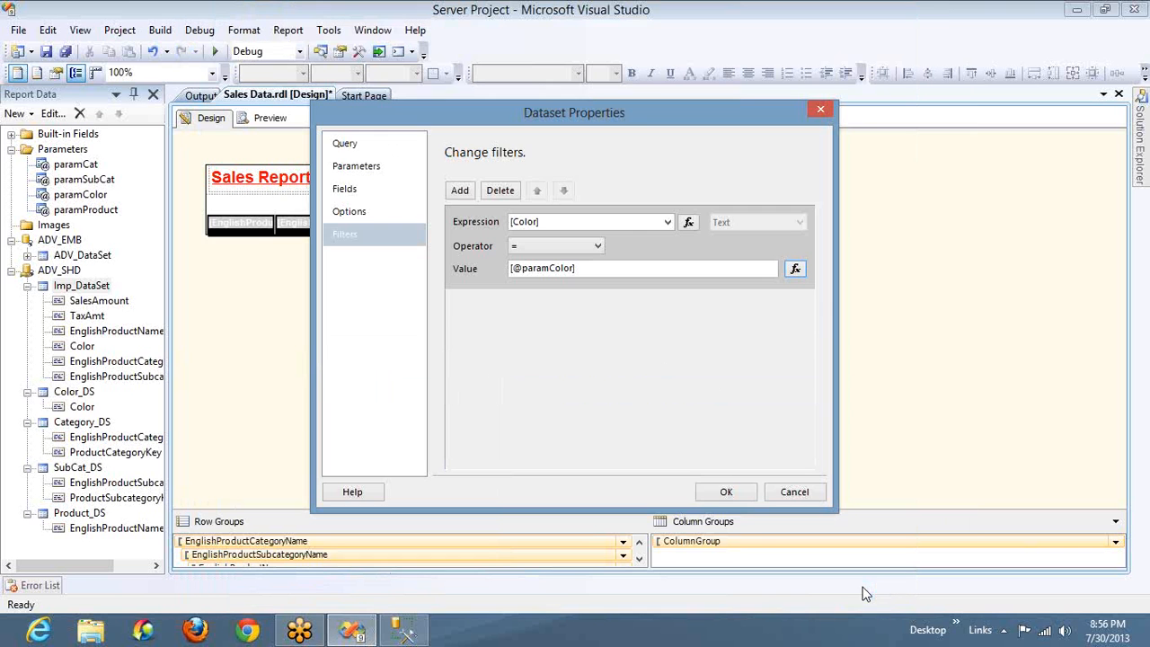
{"action": "left_click", "coordinate": [723, 493]}
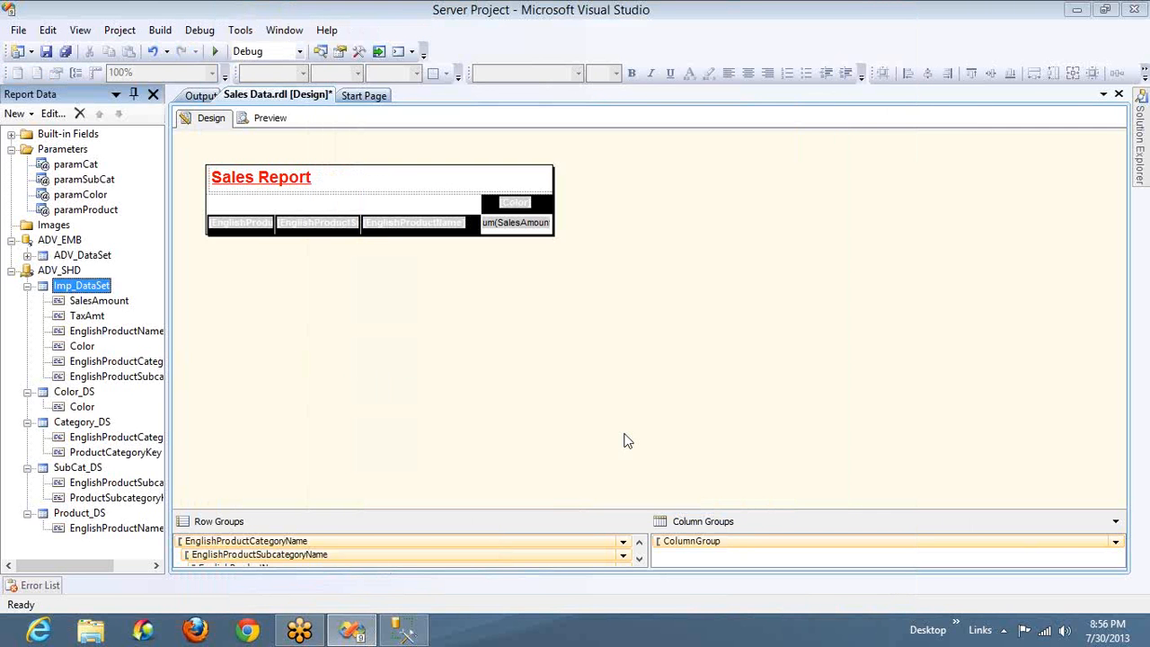
Preview the Sales report with the paramColor filter in place and choose every category and subcategory
{"action": "left_click", "coordinate": [276, 126]}
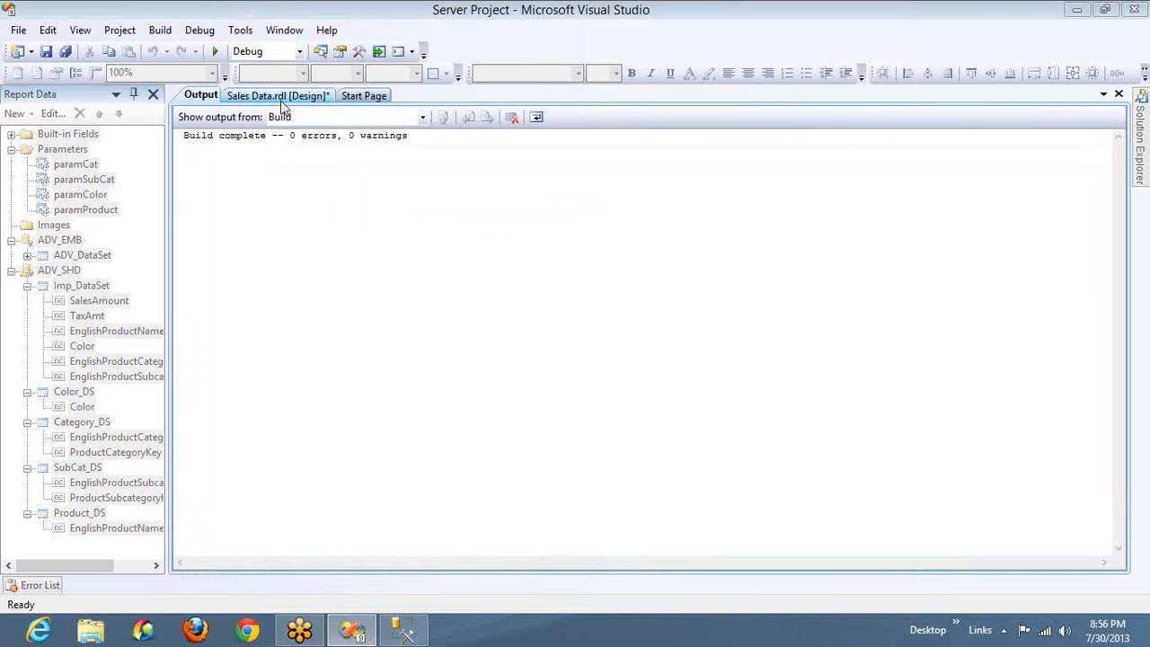
{"action": "left_click", "coordinate": [281, 100]}
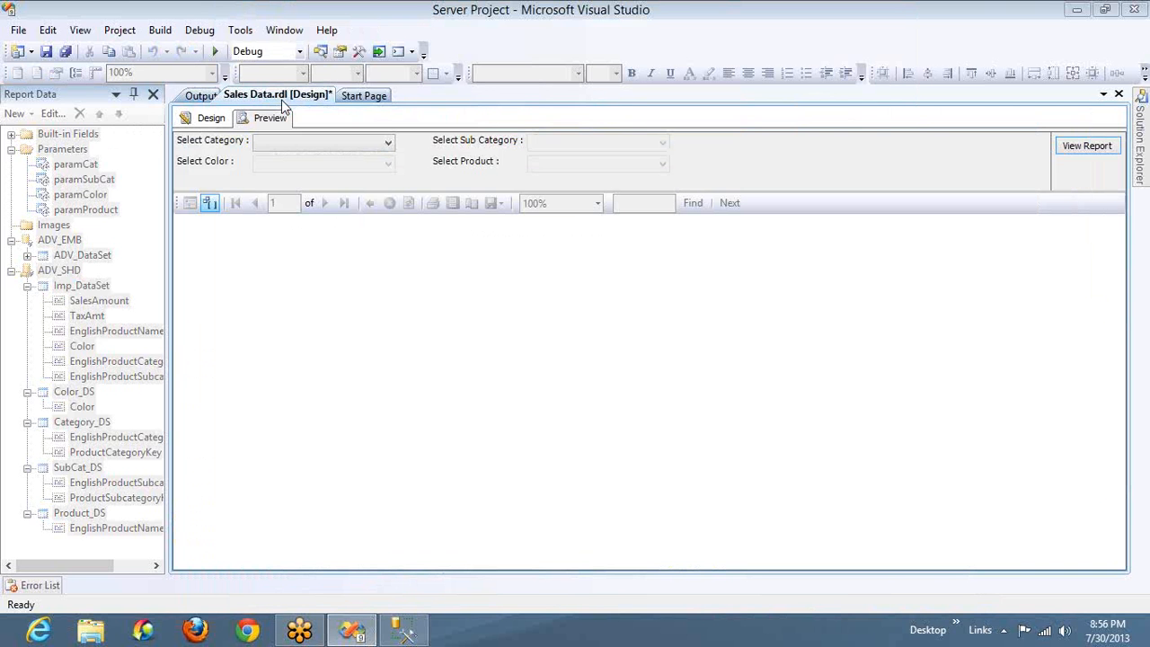
{"action": "left_click", "coordinate": [293, 147]}
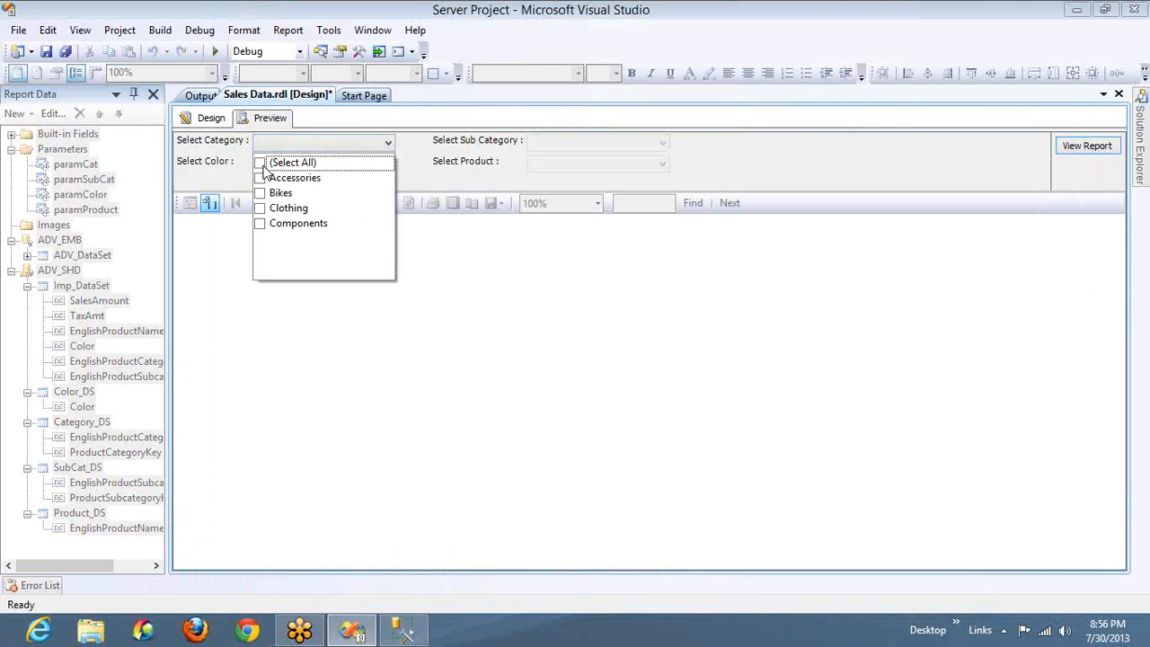
{"action": "left_click", "coordinate": [262, 164]}
{"action": "left_click", "coordinate": [538, 142]}
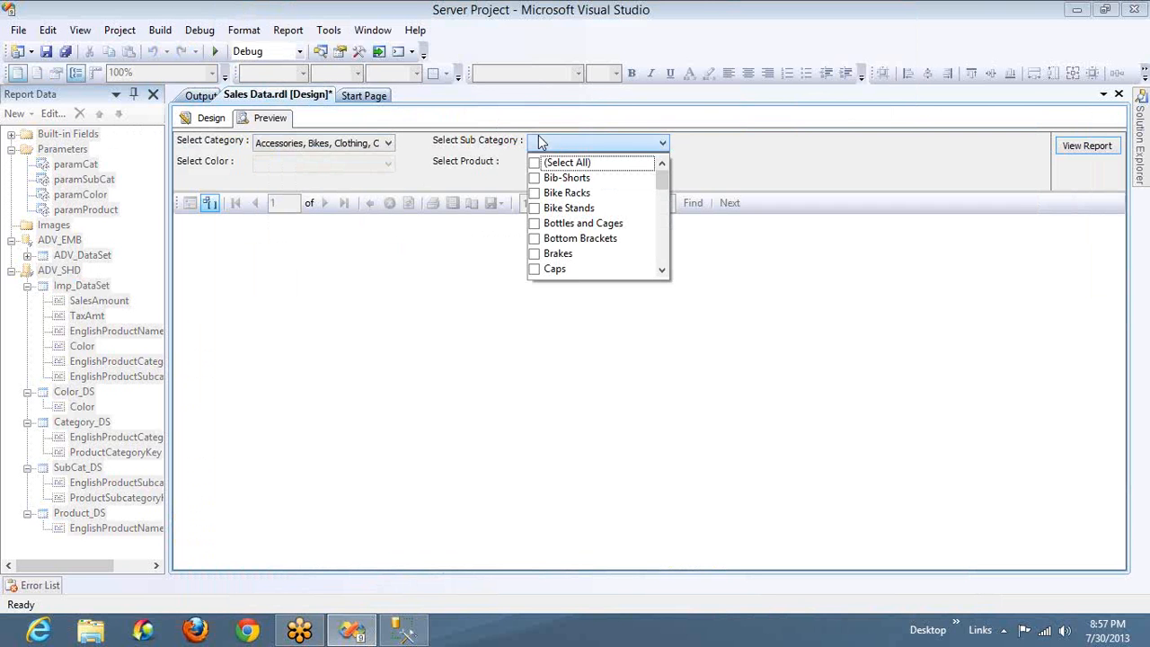
{"action": "left_click", "coordinate": [534, 164]}
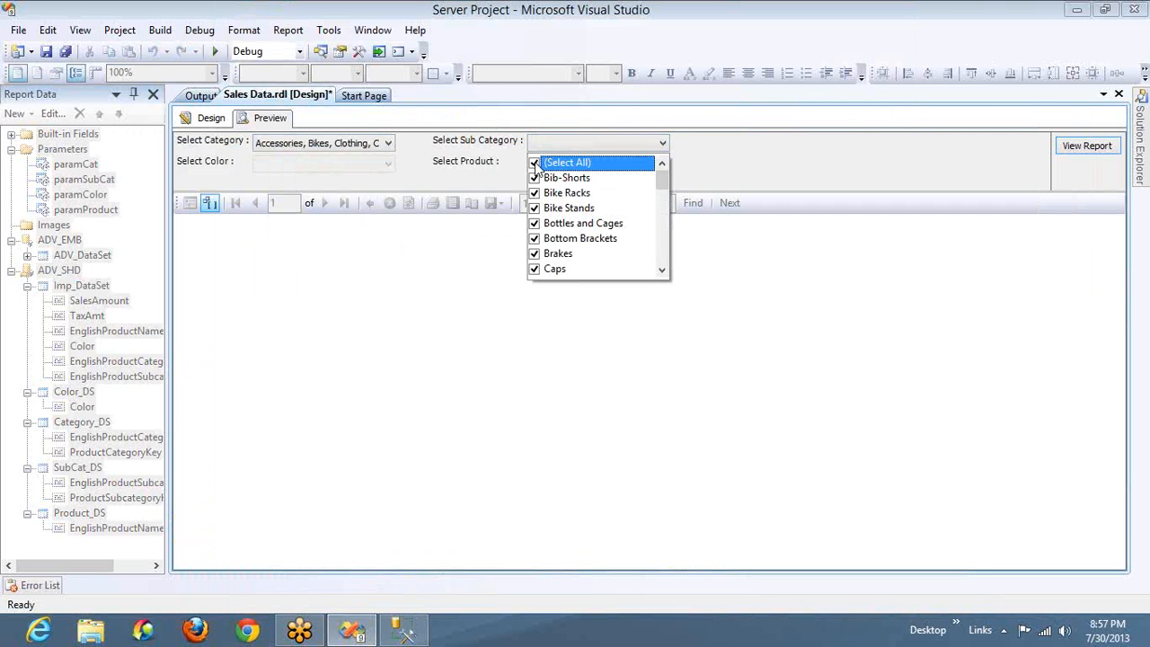
Select only the first Black entry as the color, keep the default products, and generate the report
{"action": "left_click", "coordinate": [368, 171]}
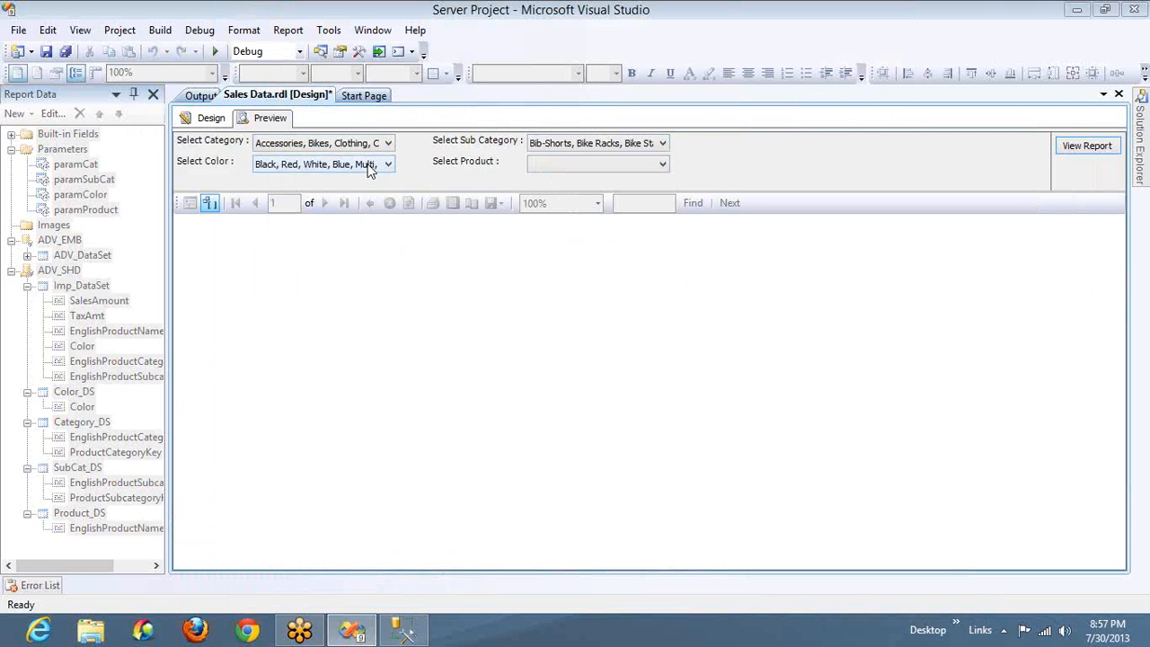
{"action": "left_click", "coordinate": [316, 167]}
{"action": "left_click", "coordinate": [259, 184]}
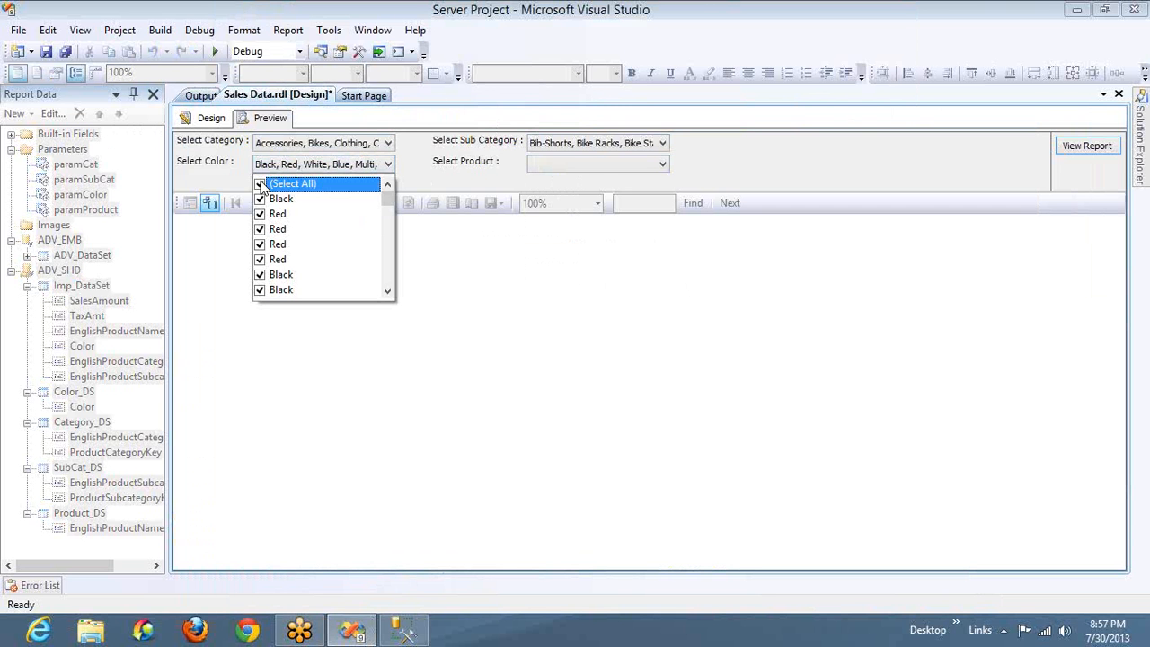
{"action": "left_click", "coordinate": [260, 184]}
{"action": "left_click", "coordinate": [260, 199]}
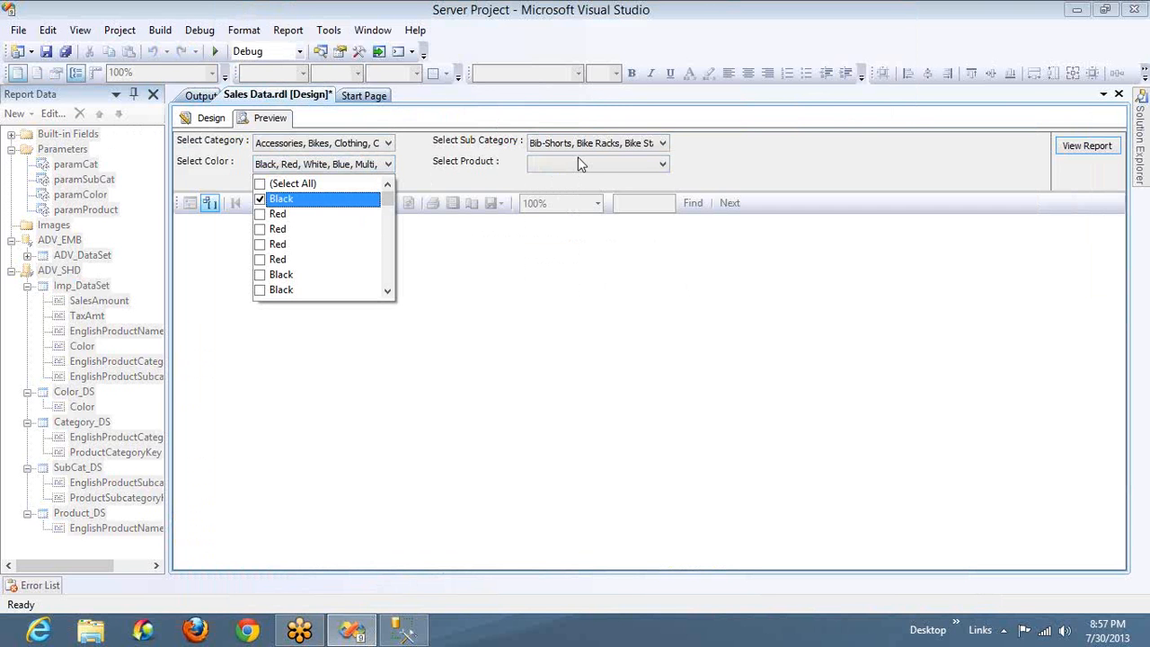
{"action": "left_click", "coordinate": [600, 167]}
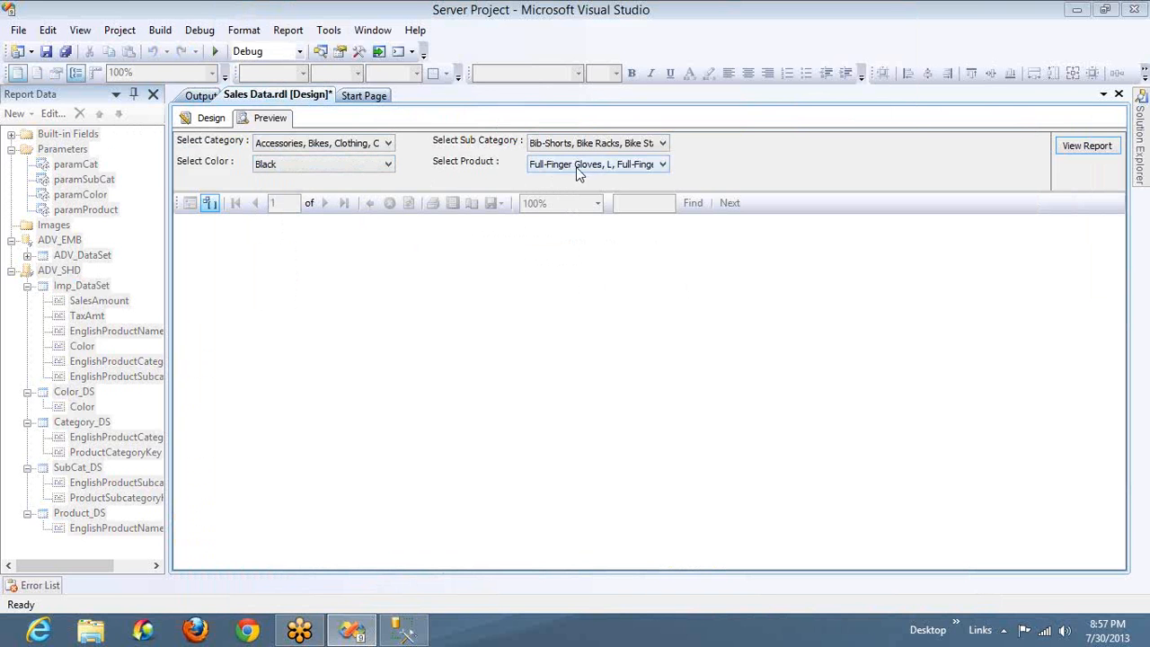
{"action": "left_click", "coordinate": [1085, 148]}
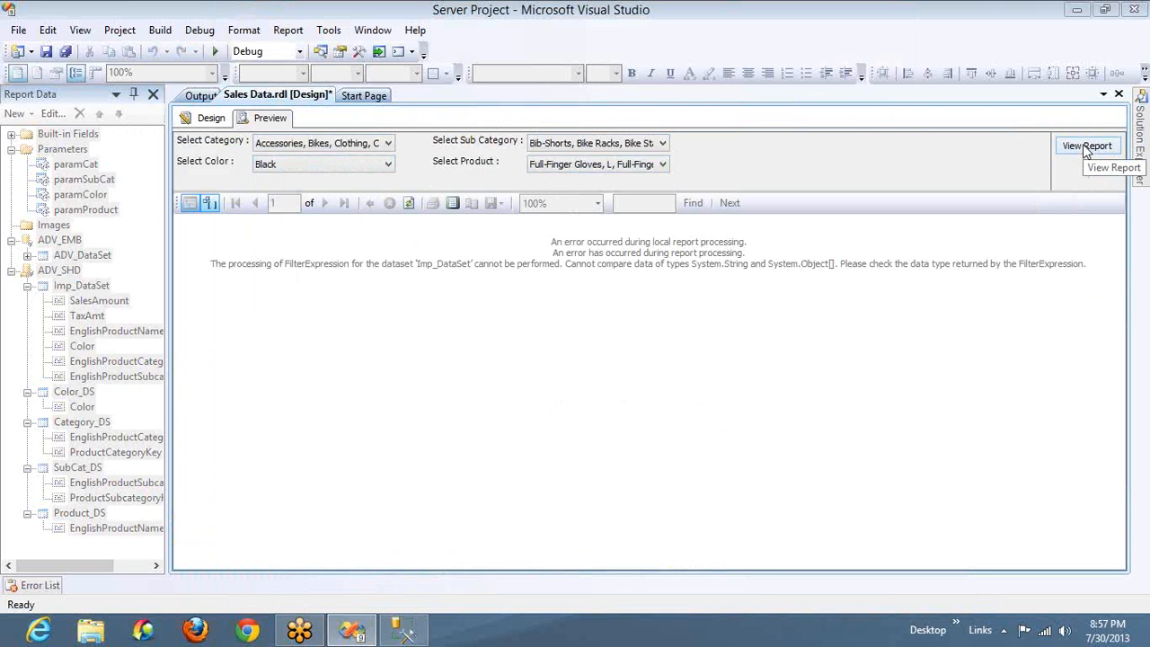
Insert Distinct before color in Color_DS's select query, apply it, and reopen the dataset to check the query
{"action": "left_click", "coordinate": [211, 120]}
{"action": "double_click", "coordinate": [73, 392]}
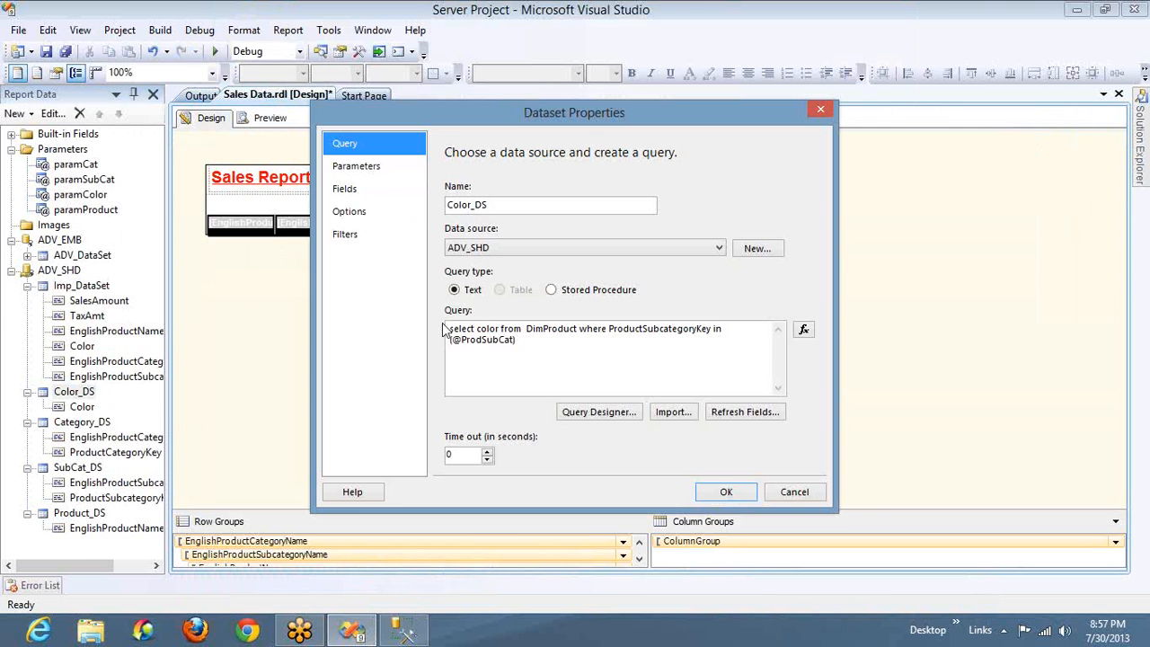
{"action": "left_click", "coordinate": [479, 328]}
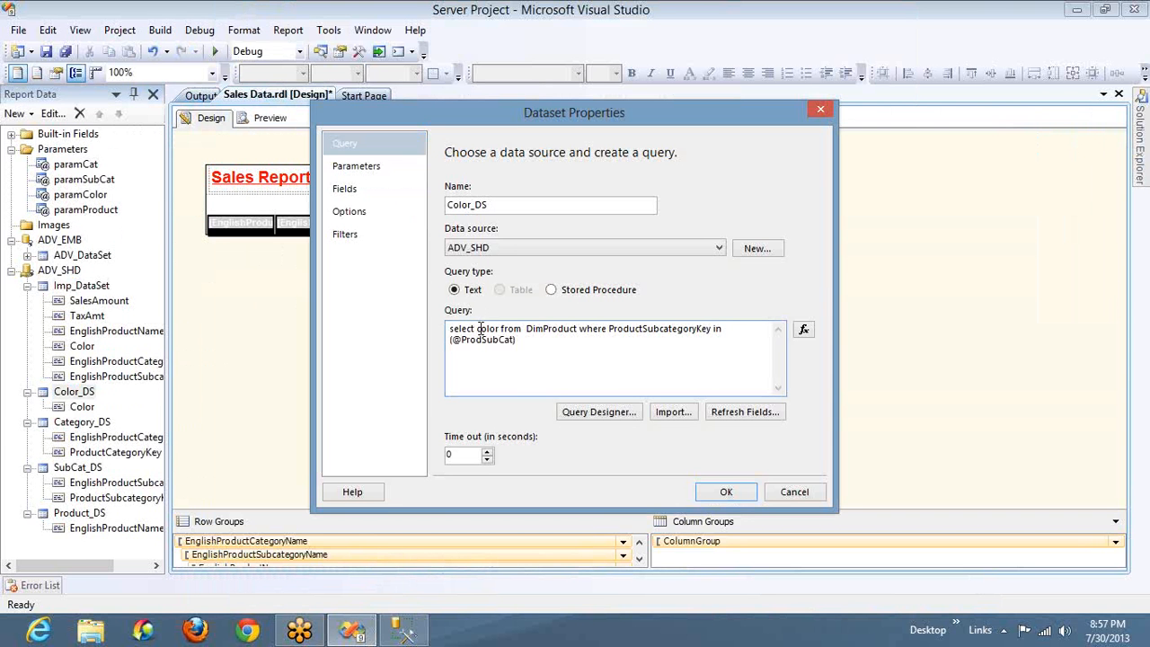
{"action": "type", "text": "Distinct"}
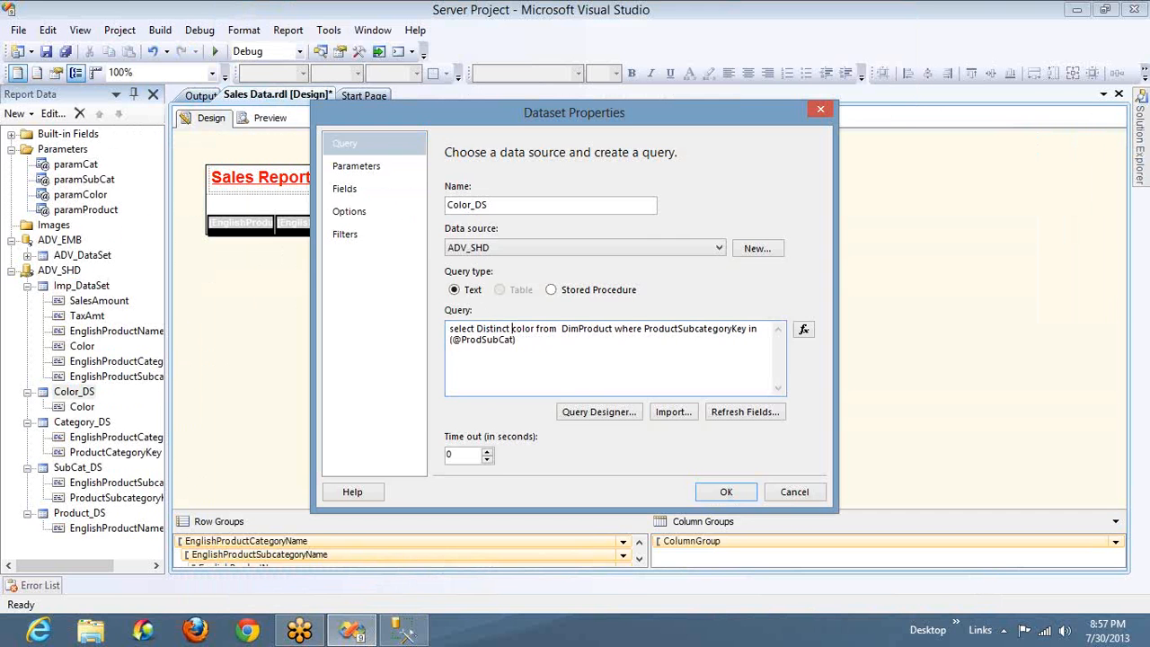
{"action": "left_click", "coordinate": [725, 491]}
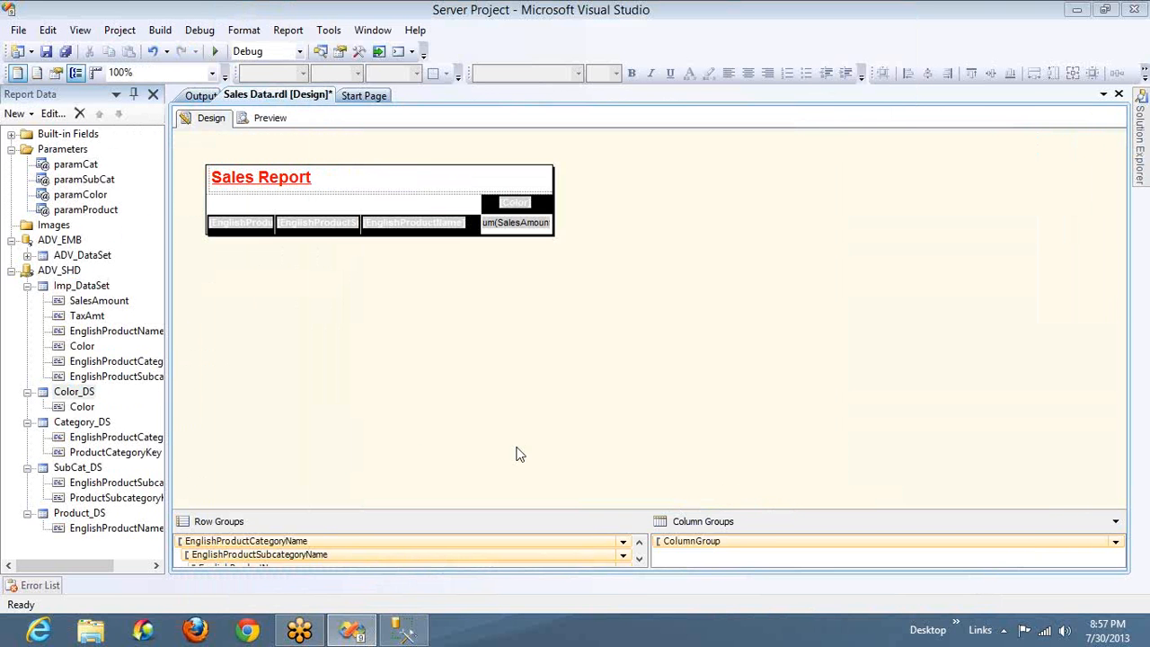
{"action": "double_click", "coordinate": [83, 394]}
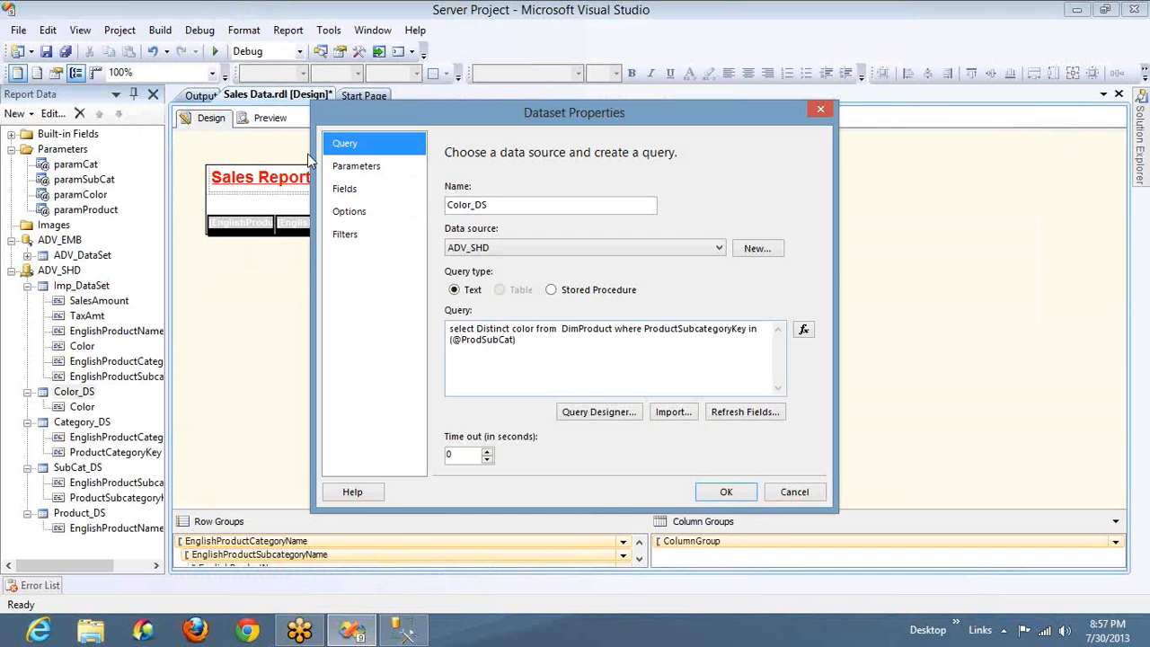
{"action": "left_click", "coordinate": [724, 491]}
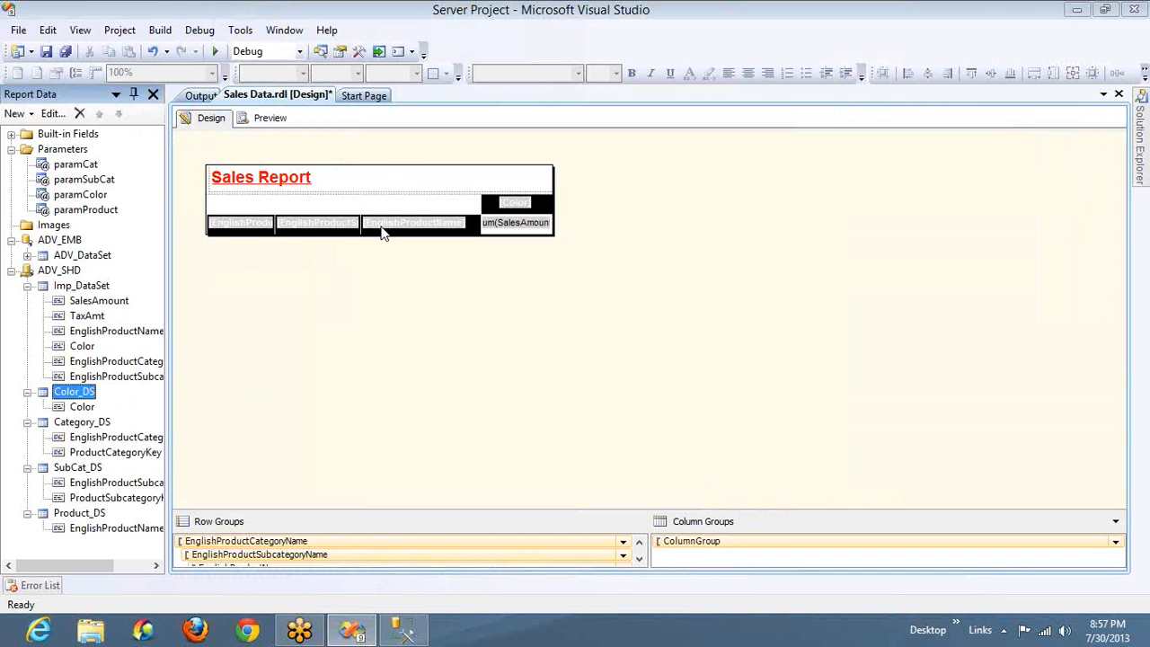
Preview the report again with the distinct color query and select all categories and subcategories
{"action": "left_click", "coordinate": [272, 119]}
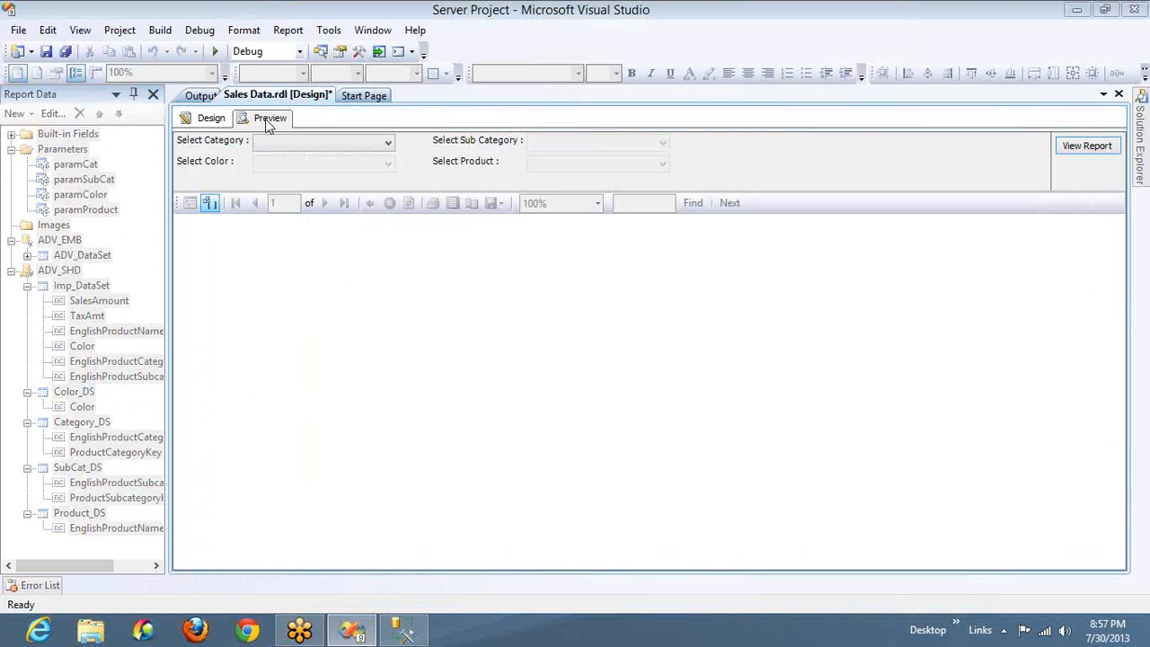
{"action": "left_click", "coordinate": [279, 148]}
{"action": "left_click", "coordinate": [262, 164]}
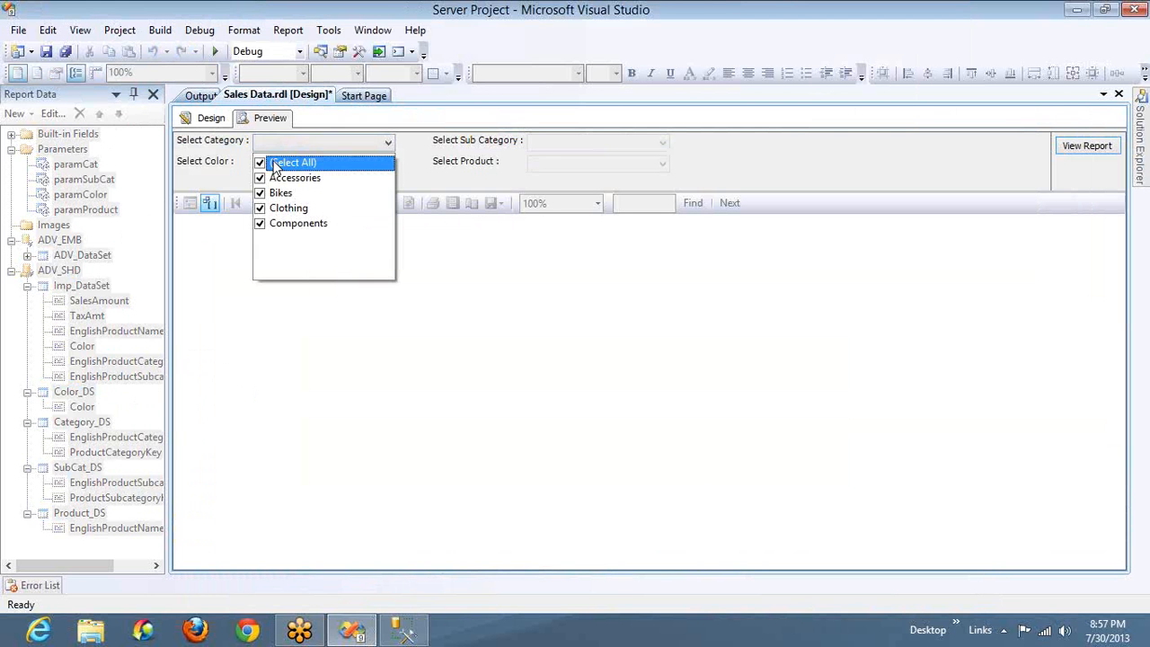
{"action": "left_click", "coordinate": [566, 151]}
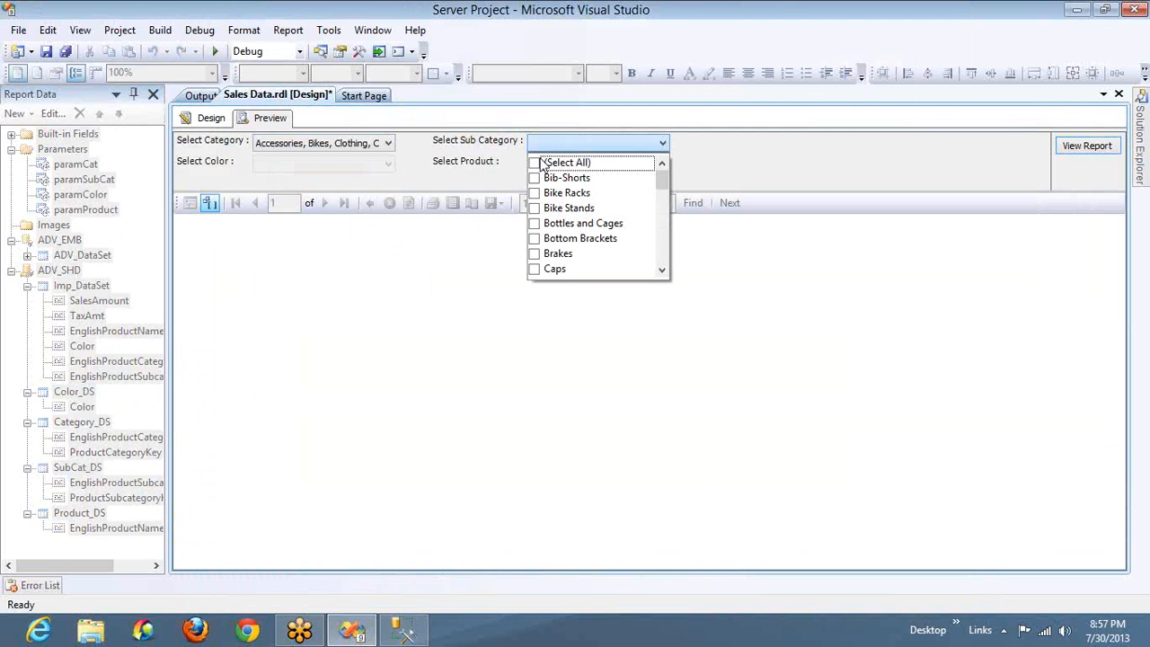
{"action": "left_click", "coordinate": [534, 163]}
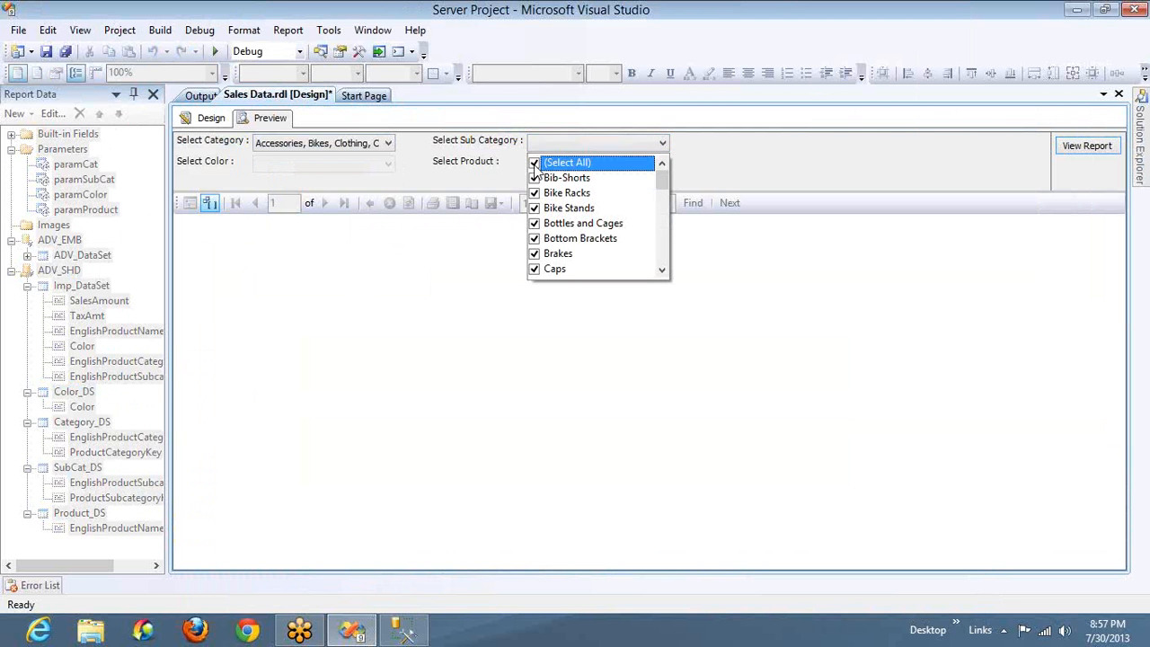
Select only Black from the distinct color list, keep the default products, and generate the report
{"action": "left_click", "coordinate": [316, 165]}
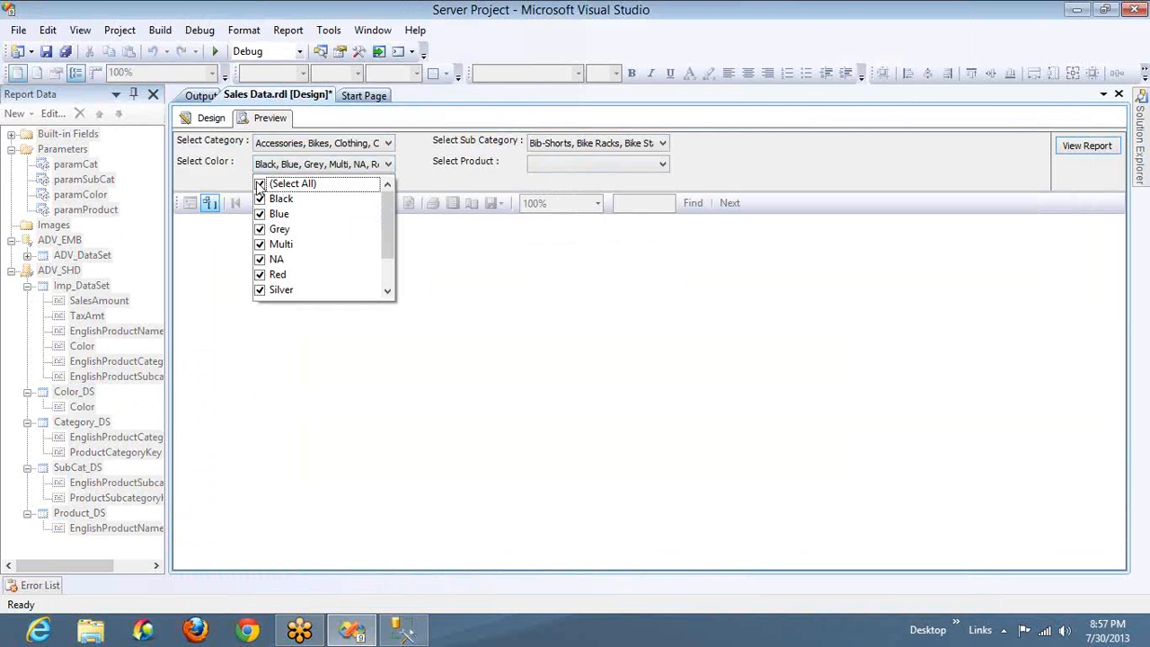
{"action": "left_click", "coordinate": [259, 184]}
{"action": "left_click", "coordinate": [260, 199]}
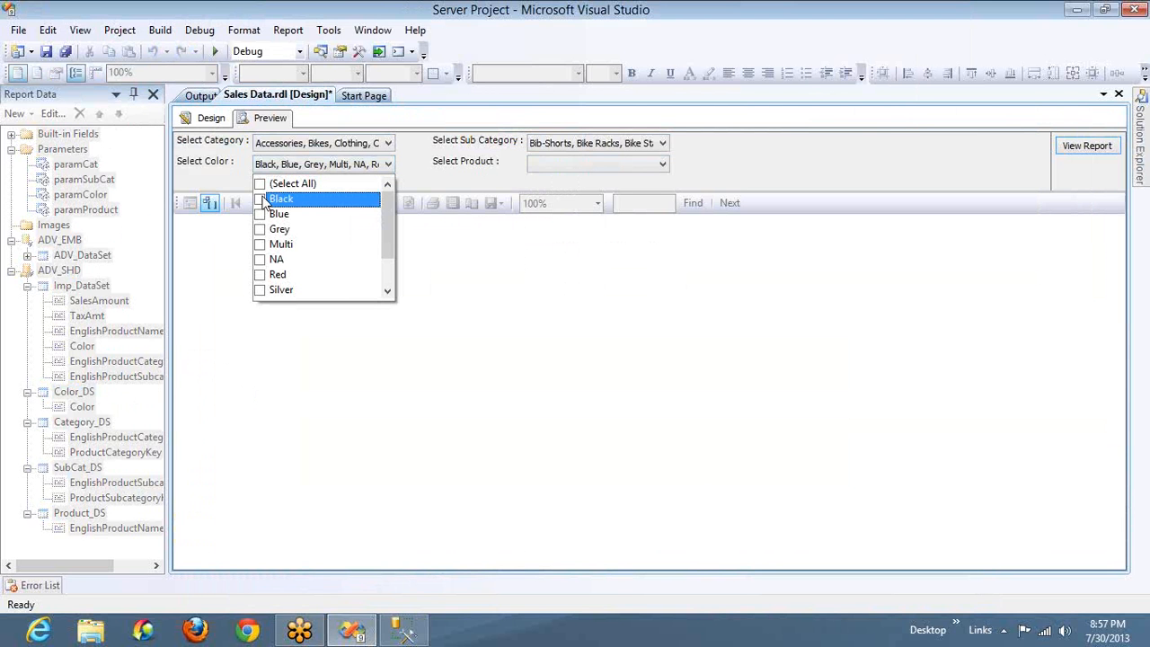
{"action": "left_click", "coordinate": [582, 165]}
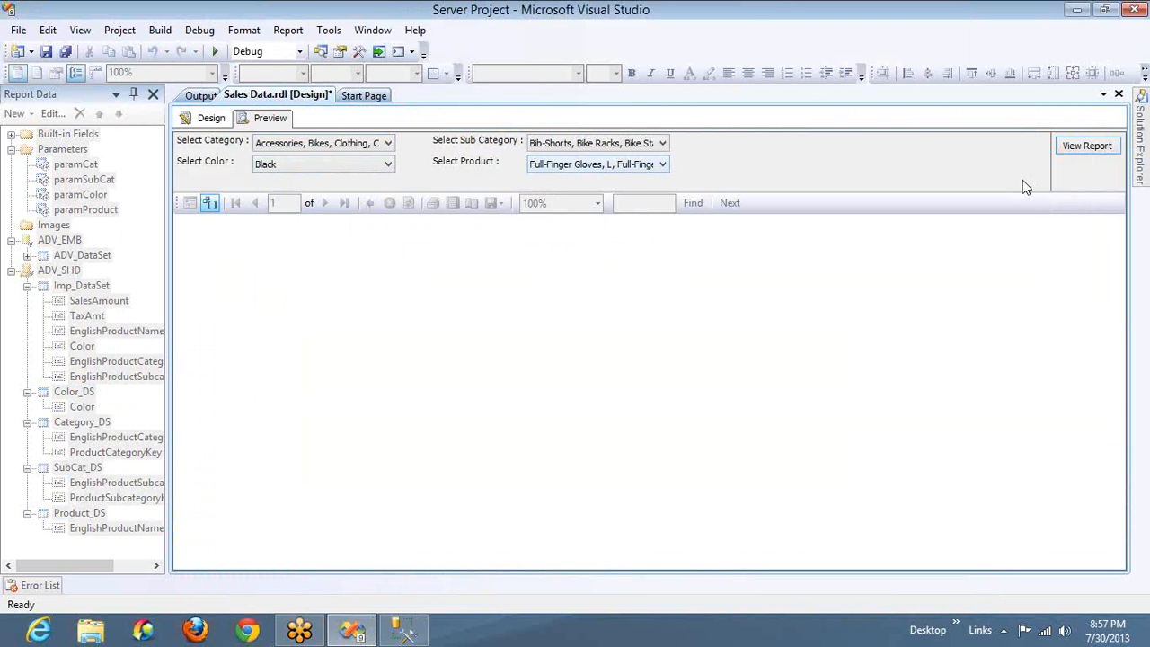
{"action": "left_click", "coordinate": [1074, 149]}
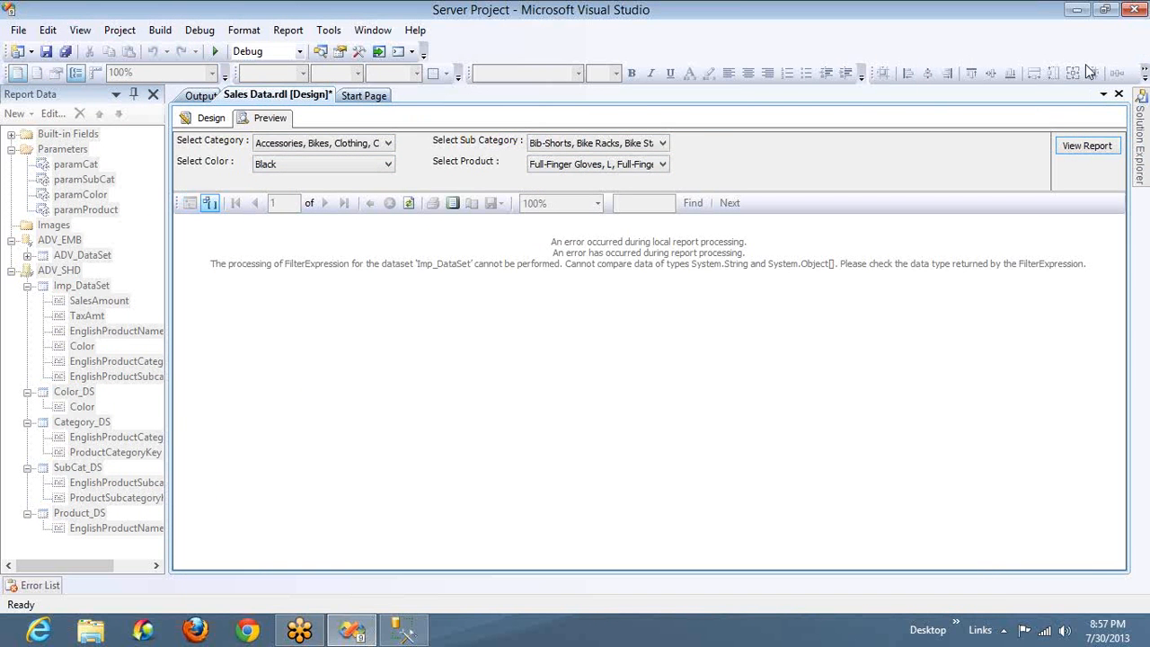
Open the value expression of Imp_DataSet's Color filter and wrap it as =CSTR(Parameters!paramColor.Value)
{"action": "left_click", "coordinate": [209, 118]}
{"action": "double_click", "coordinate": [97, 286]}
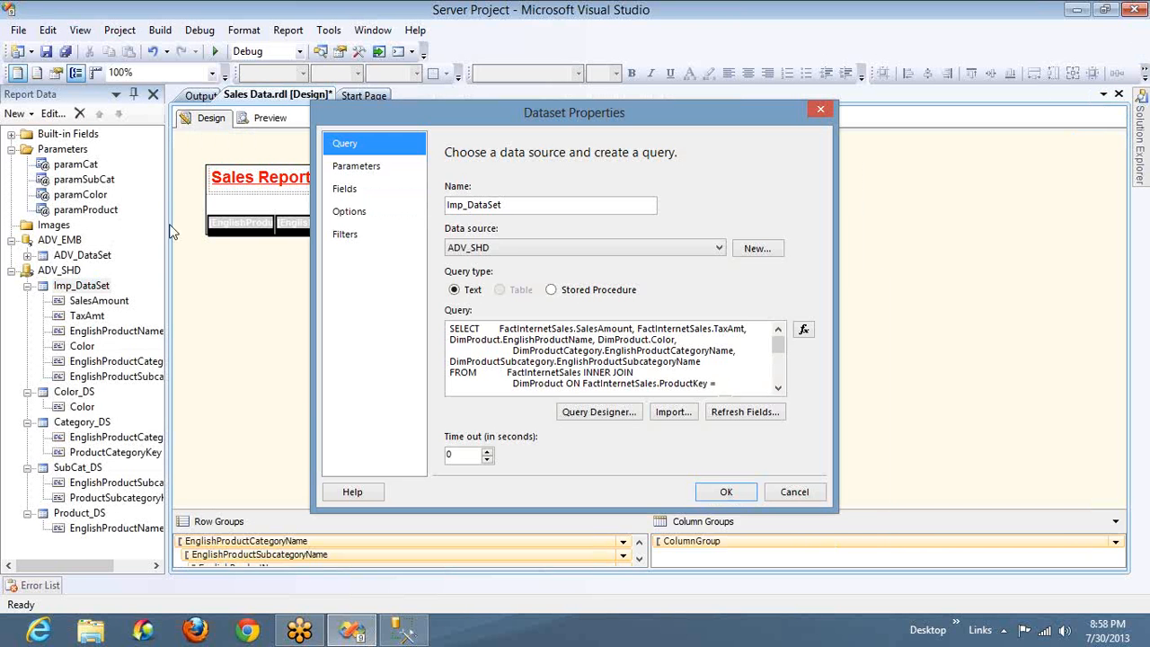
{"action": "left_click", "coordinate": [349, 234]}
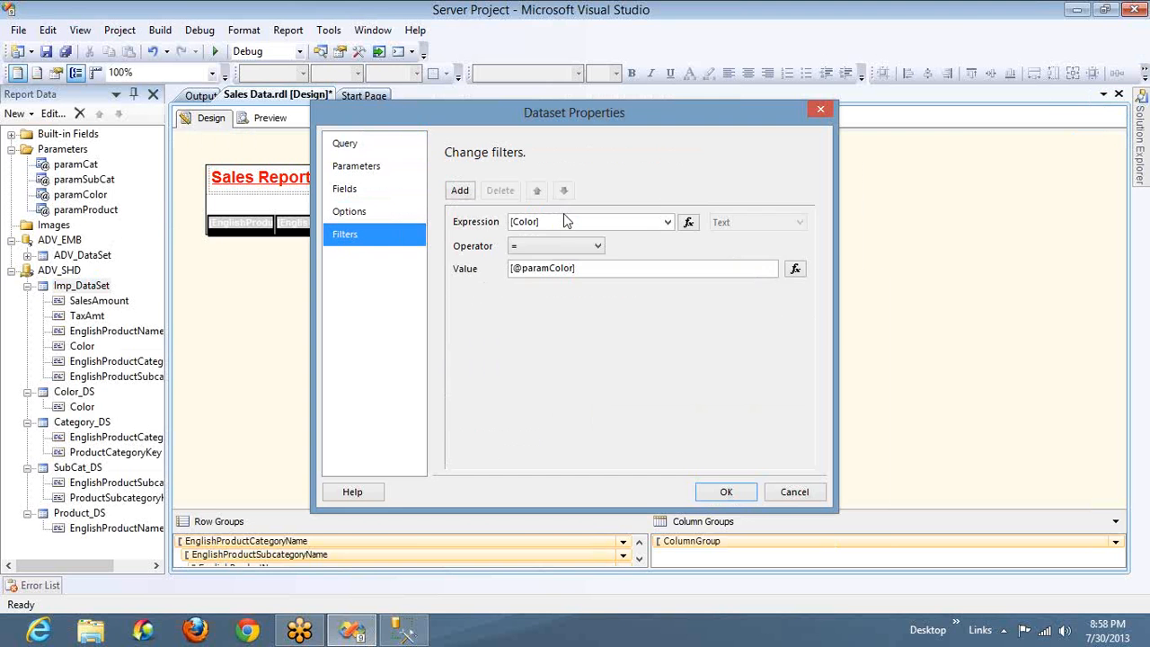
{"action": "left_click", "coordinate": [795, 271]}
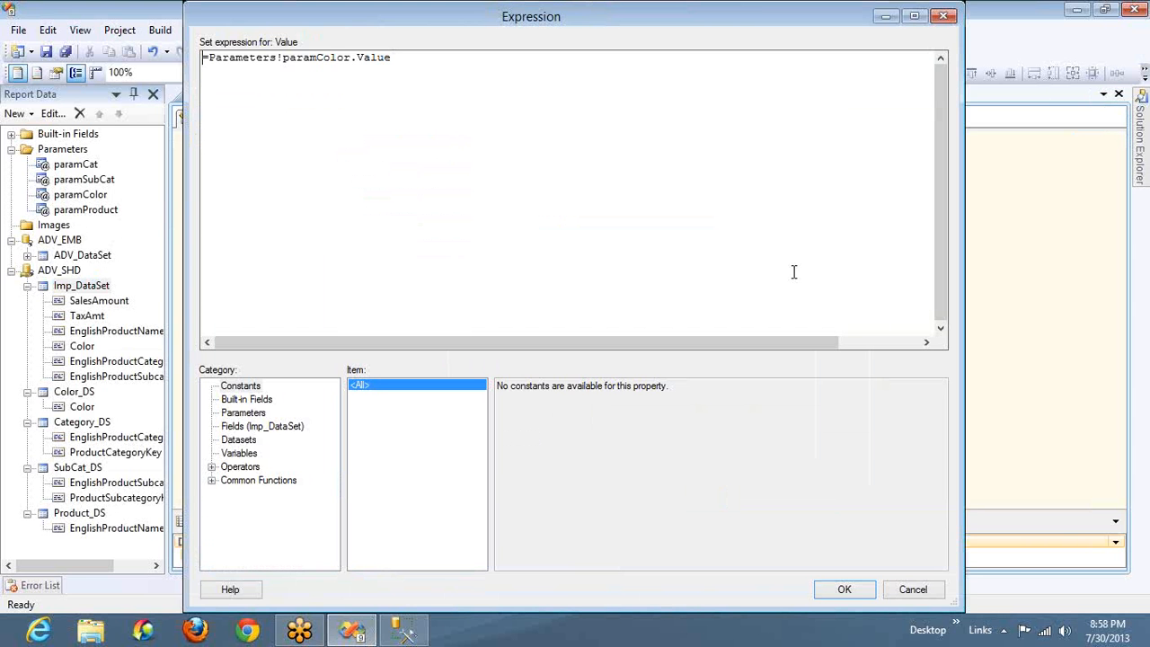
{"action": "key", "text": "Right"}
{"action": "type", "text": "CSTR("}
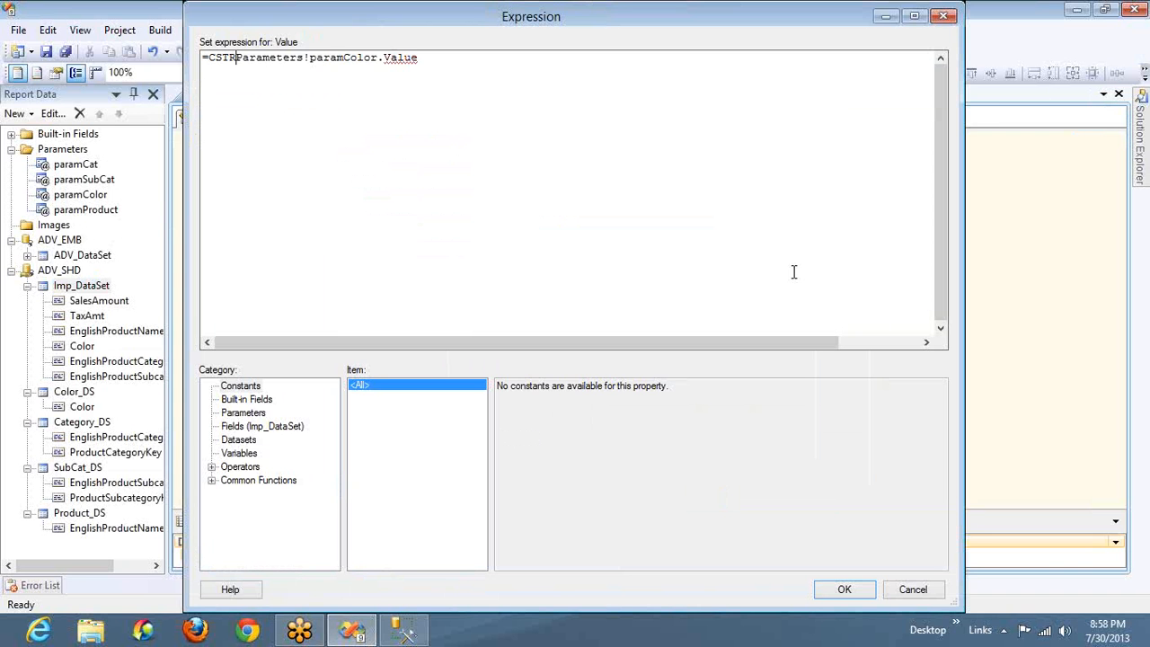
{"action": "key", "text": "End"}
{"action": "type", "text": ")"}
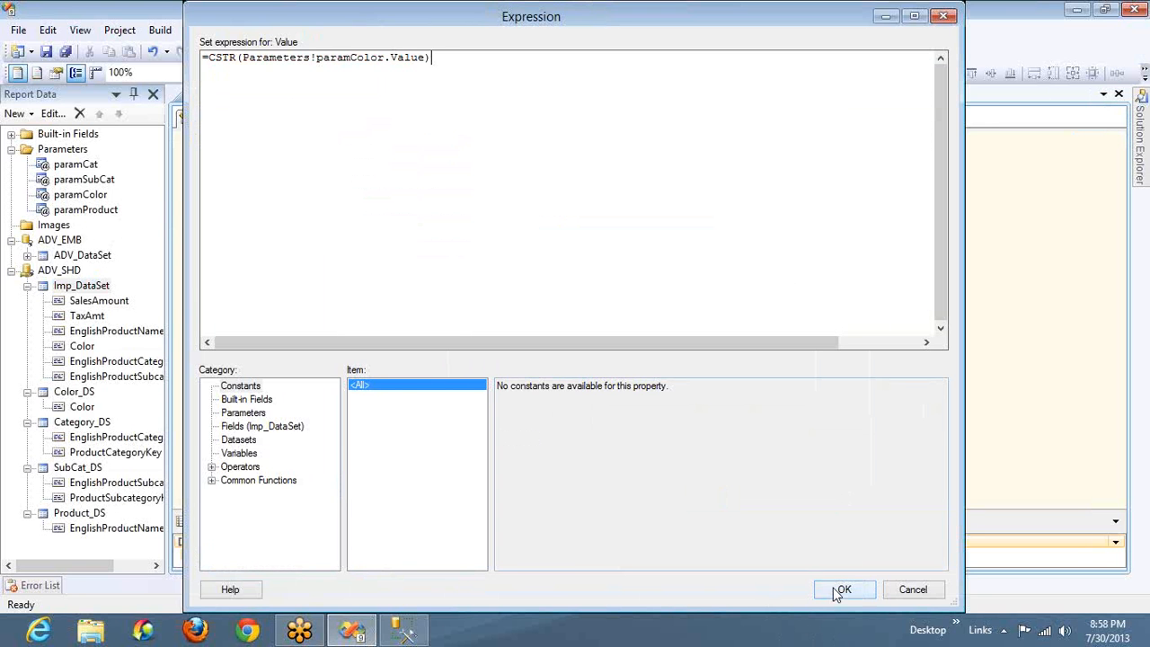
Change the filter value expression to =Parameters!paramColor.Value(0), dropping the CSTR conversion, and apply it to the dataset
{"action": "left_click", "coordinate": [427, 57]}
{"action": "type", "text": "(0)"}
{"action": "key", "text": "Delete"}
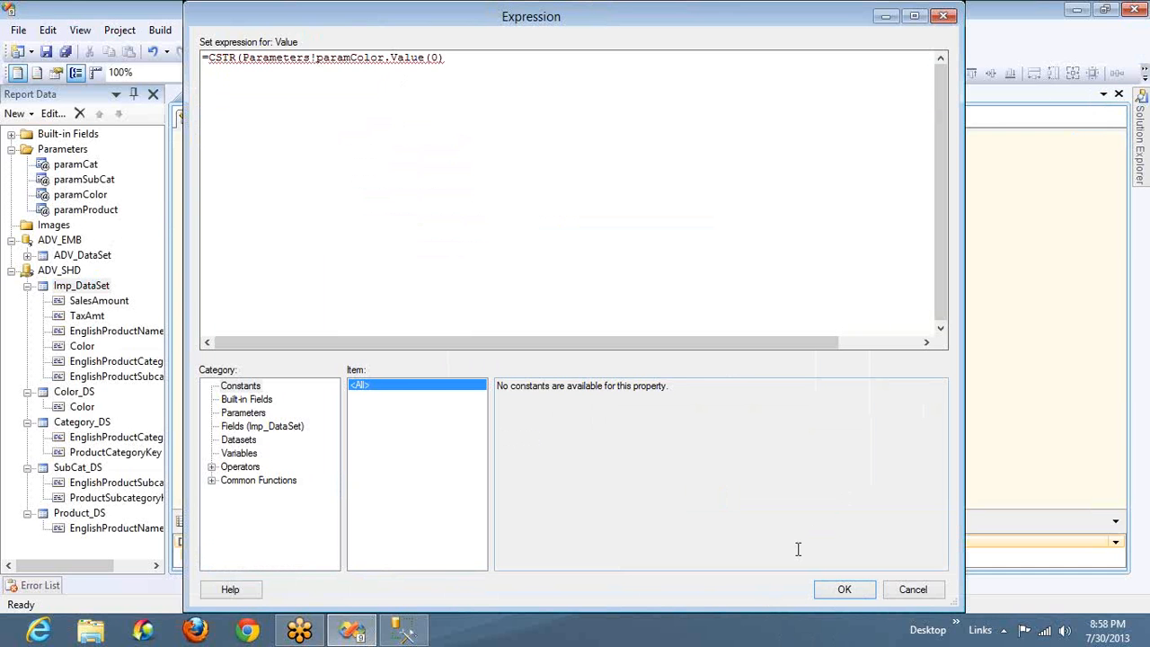
{"action": "key", "text": "Delete"}
{"action": "key", "text": "Delete"}
{"action": "key", "text": "Delete"}
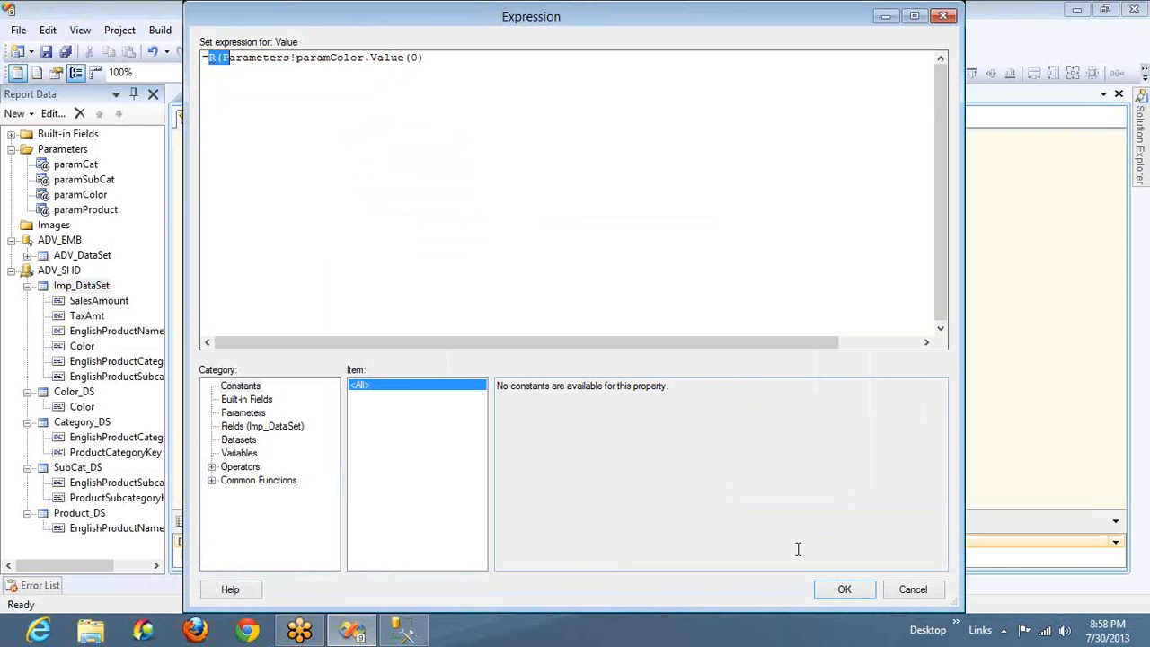
{"action": "key", "text": "shift+Left"}
{"action": "key", "text": "Delete"}
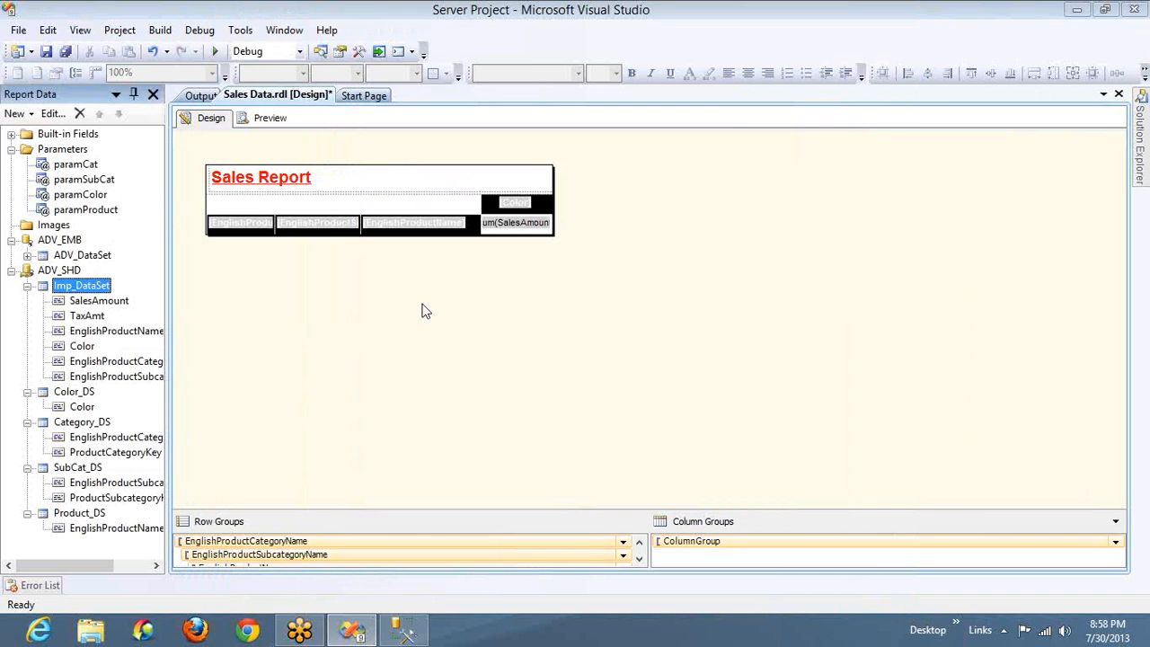
Preview the Sales report with the indexed filter value and select all categories and subcategories
{"action": "left_click", "coordinate": [267, 119]}
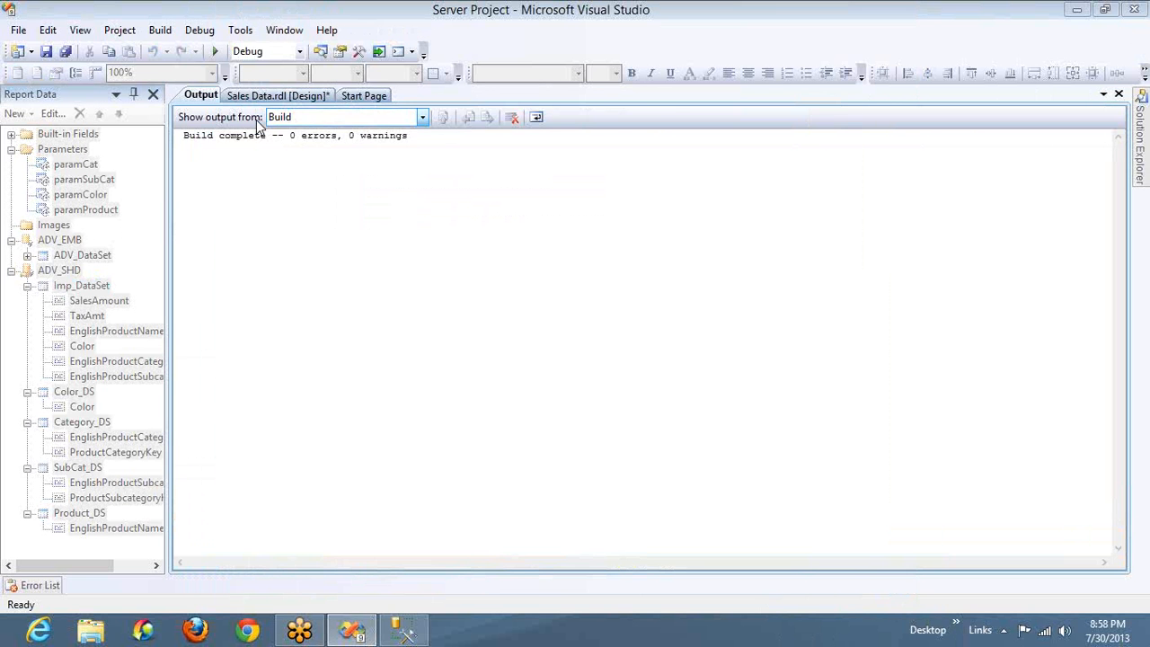
{"action": "left_click", "coordinate": [291, 146]}
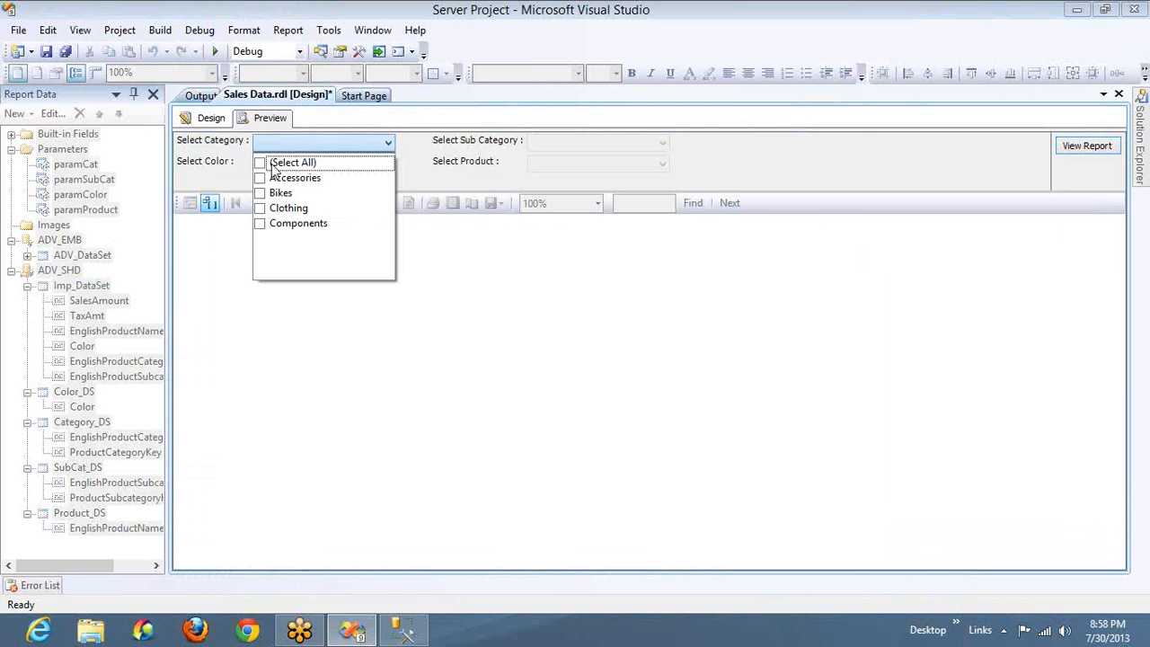
{"action": "left_click", "coordinate": [259, 163]}
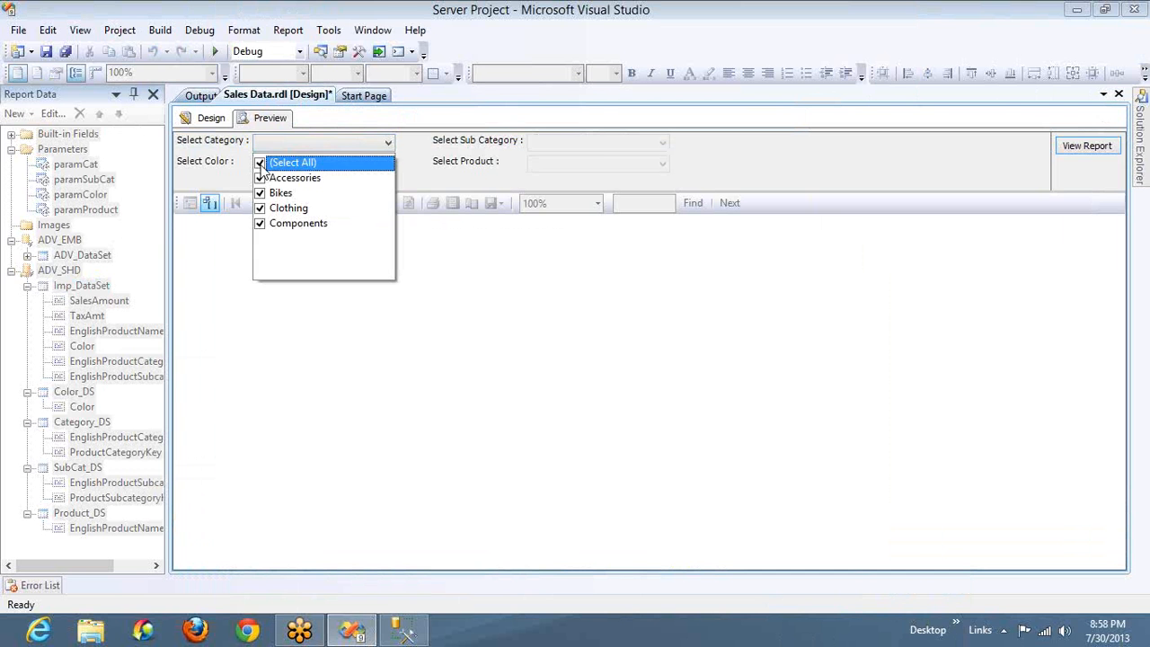
{"action": "left_click", "coordinate": [590, 144]}
{"action": "left_click", "coordinate": [533, 162]}
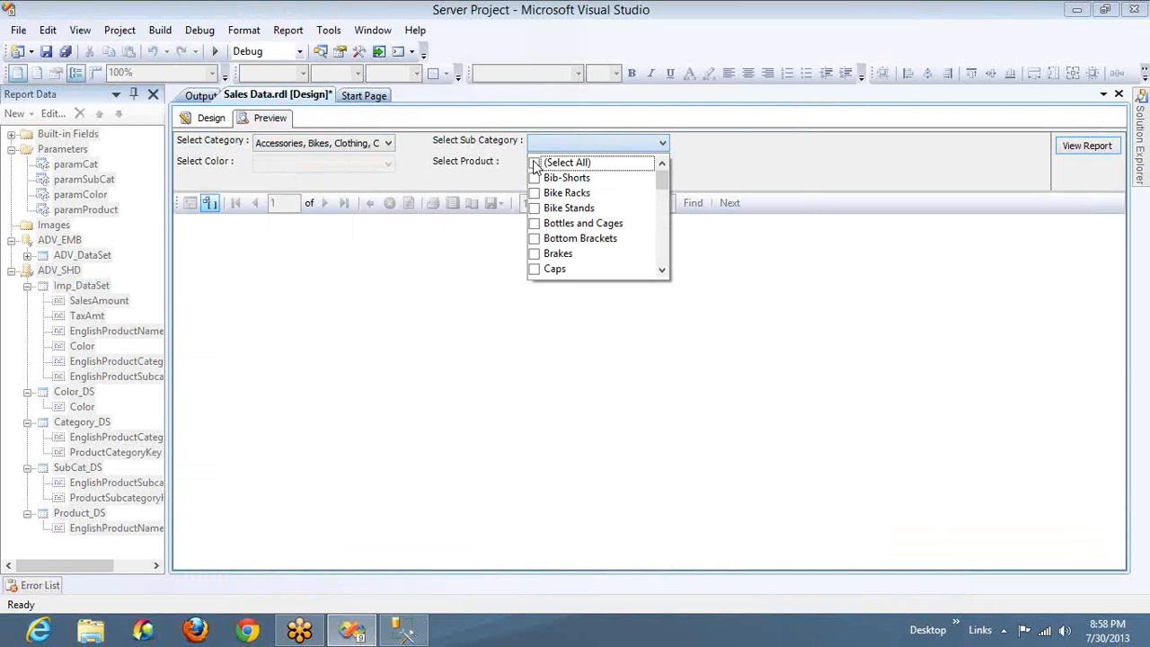
{"action": "left_click", "coordinate": [375, 173]}
Choose only Black as the color, keep the default products, and generate the Sales report
{"action": "left_click", "coordinate": [375, 167]}
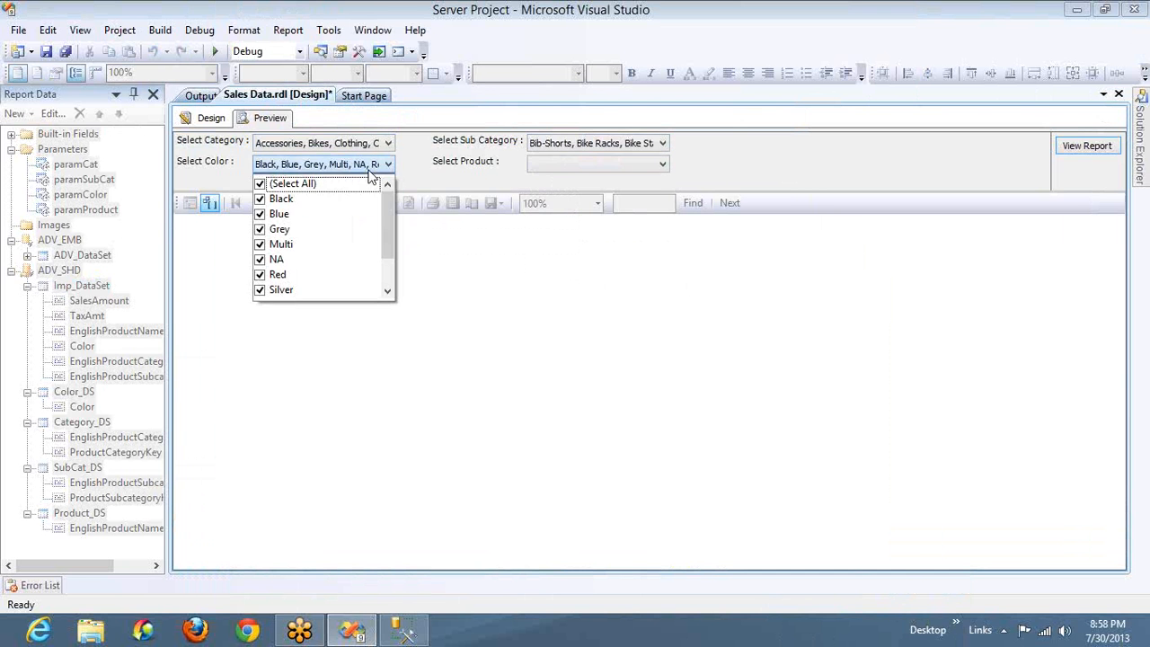
{"action": "left_click", "coordinate": [261, 184]}
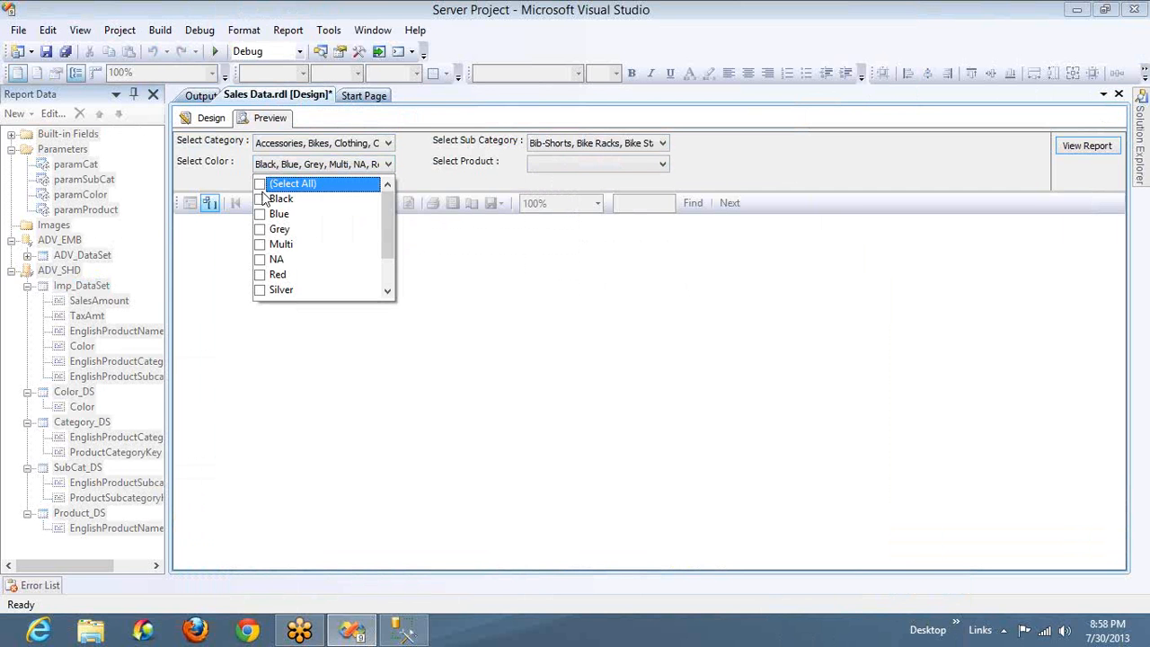
{"action": "left_click", "coordinate": [260, 199]}
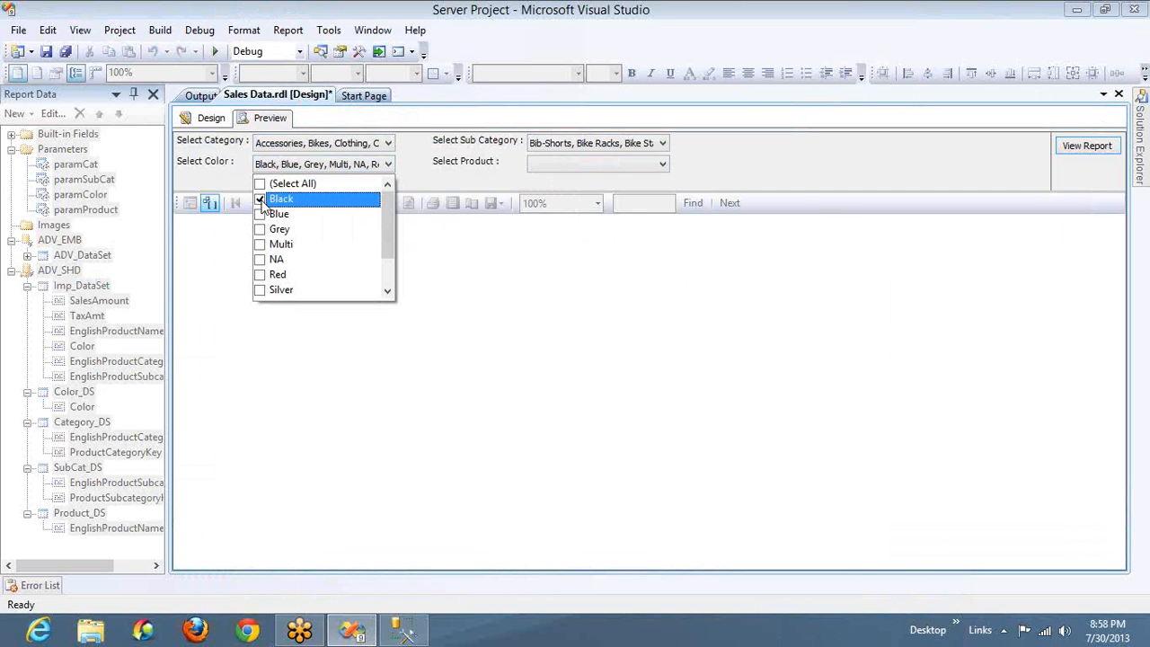
{"action": "left_click", "coordinate": [631, 166]}
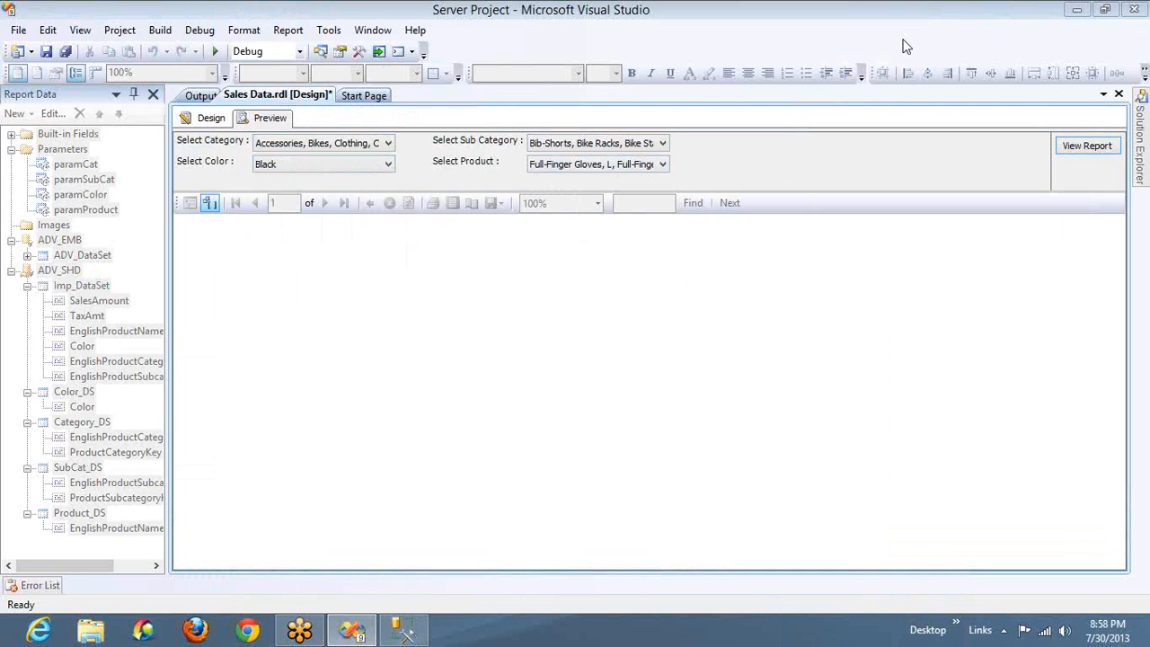
{"action": "left_click", "coordinate": [1082, 147]}
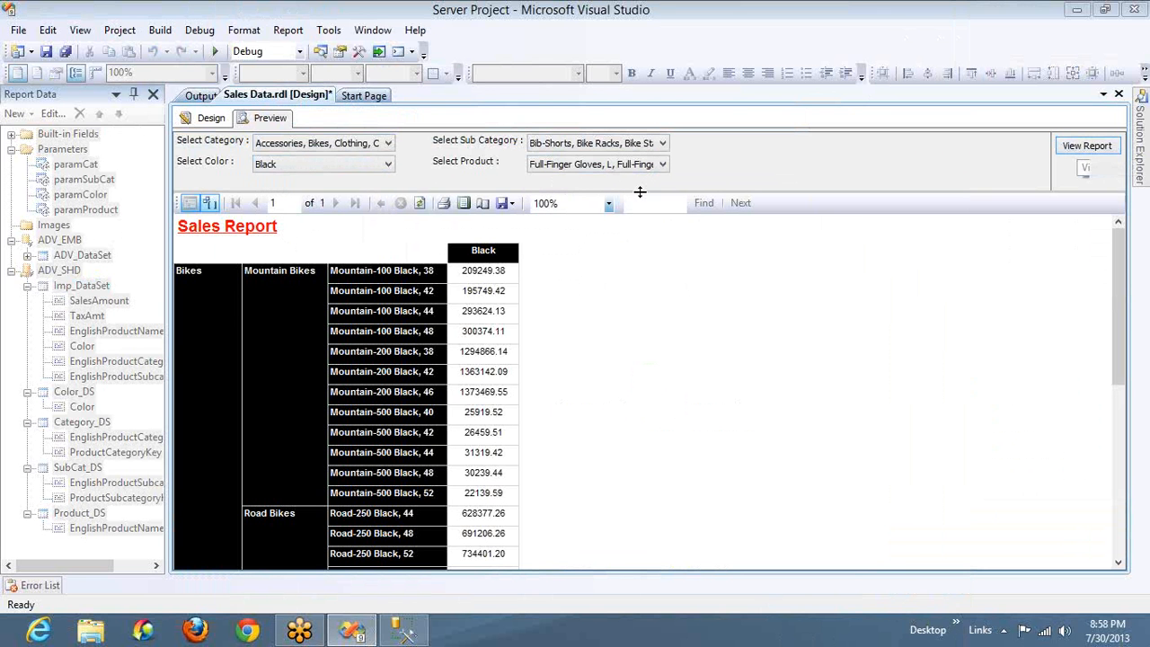
Switch the color selection from Black to Blue only and regenerate the Sales report
{"action": "left_click", "coordinate": [378, 171]}
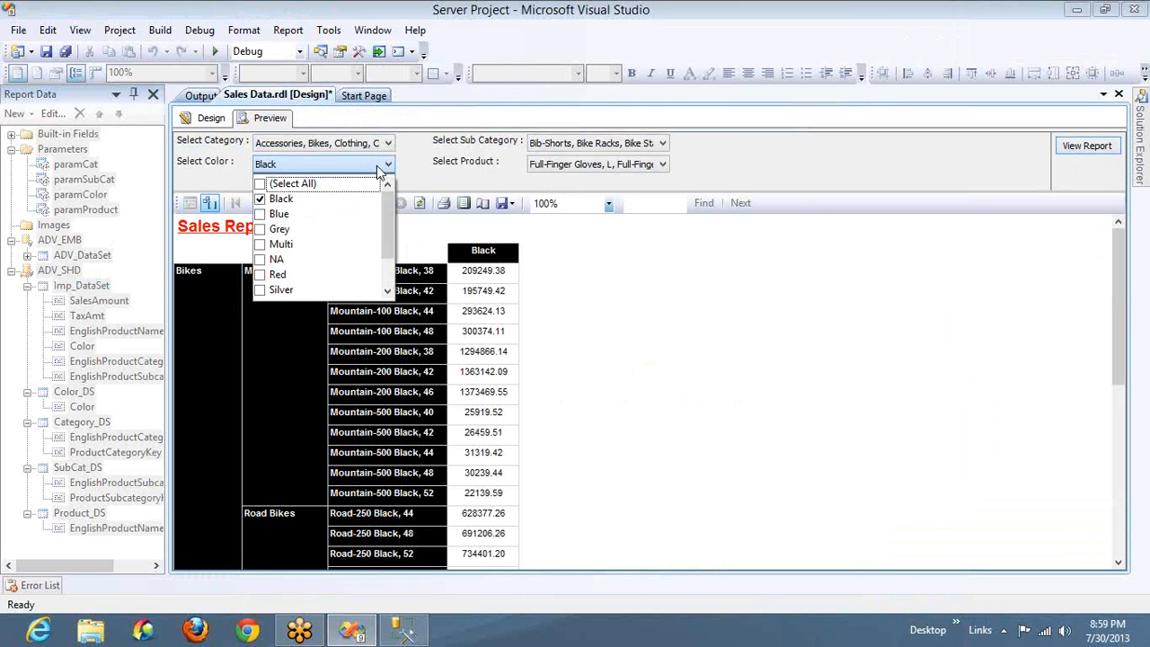
{"action": "left_click", "coordinate": [260, 200]}
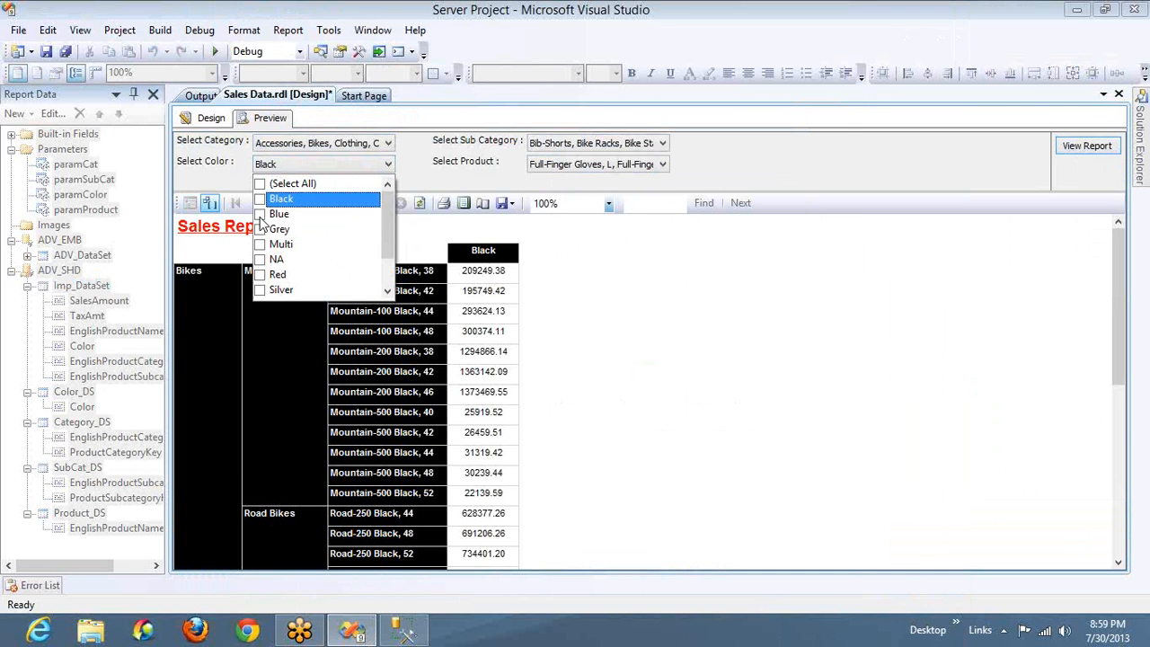
{"action": "left_click", "coordinate": [260, 214]}
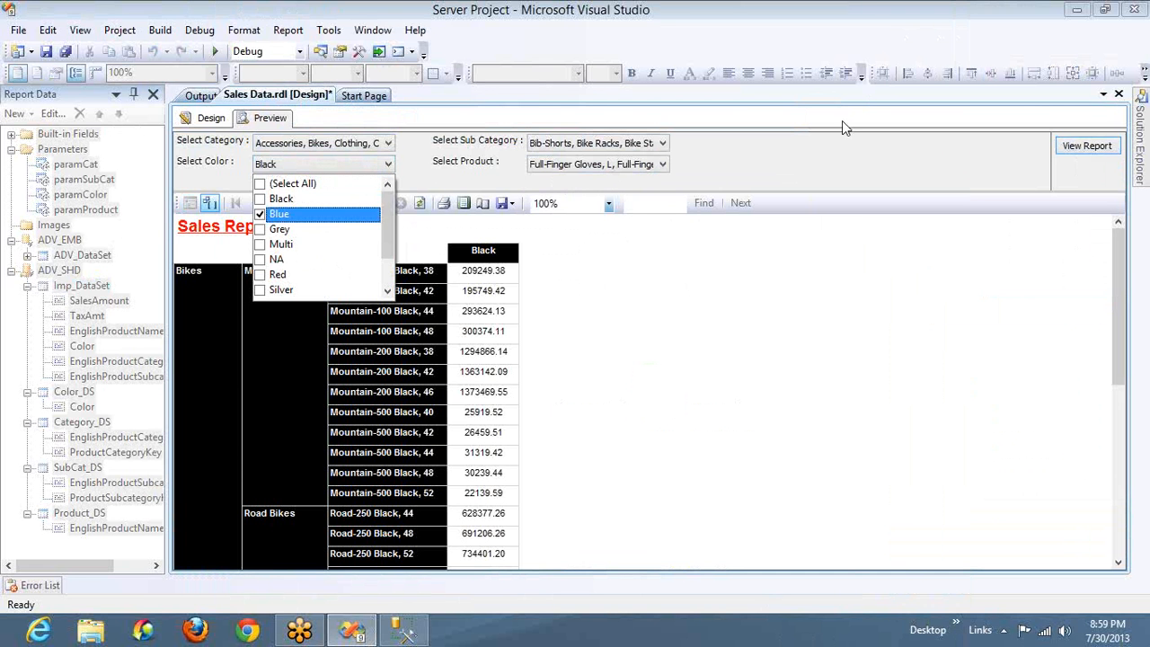
{"action": "left_click", "coordinate": [1089, 151]}
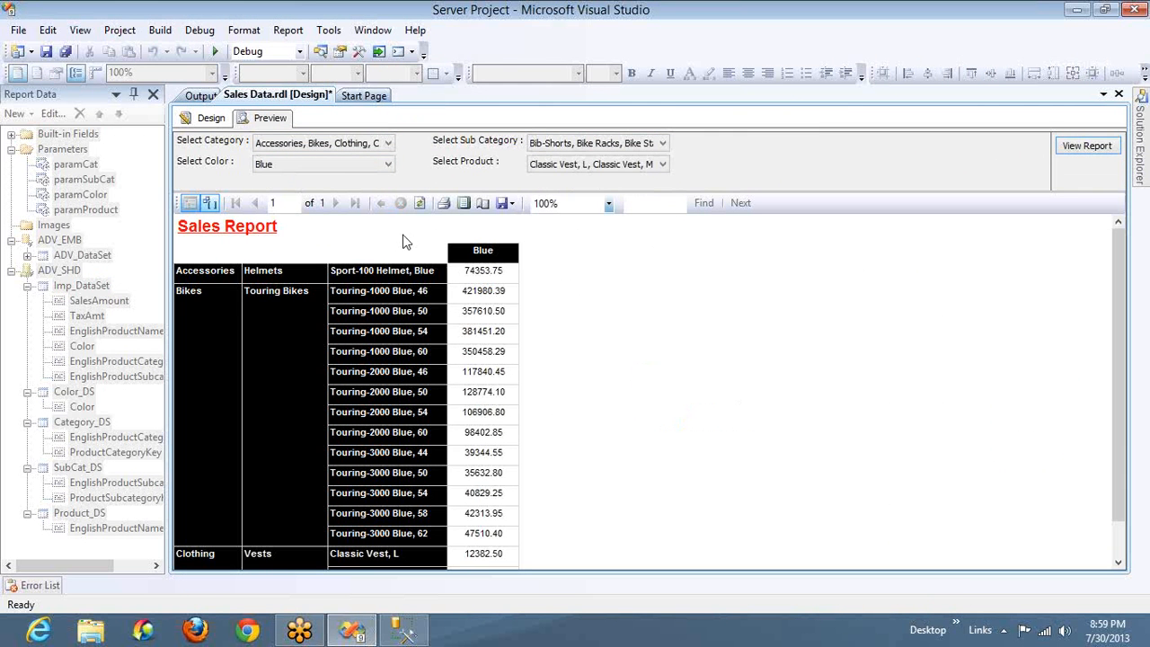
Switch the color selection from Blue to Grey only and regenerate the Sales report
{"action": "left_click", "coordinate": [350, 165]}
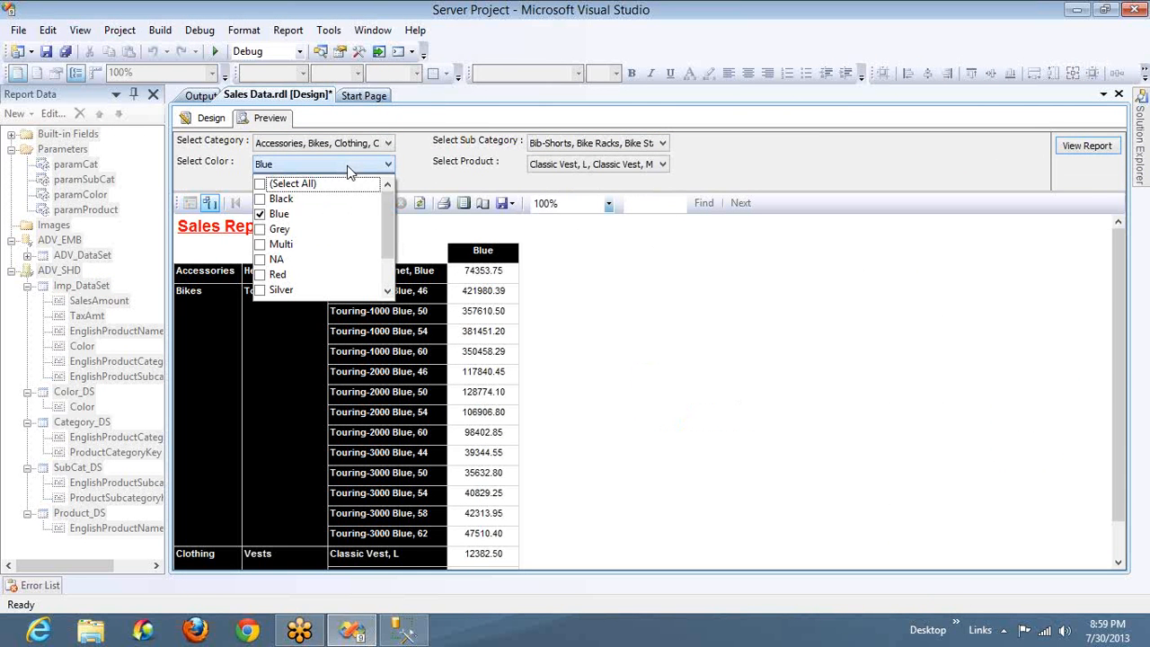
{"action": "left_click", "coordinate": [260, 213]}
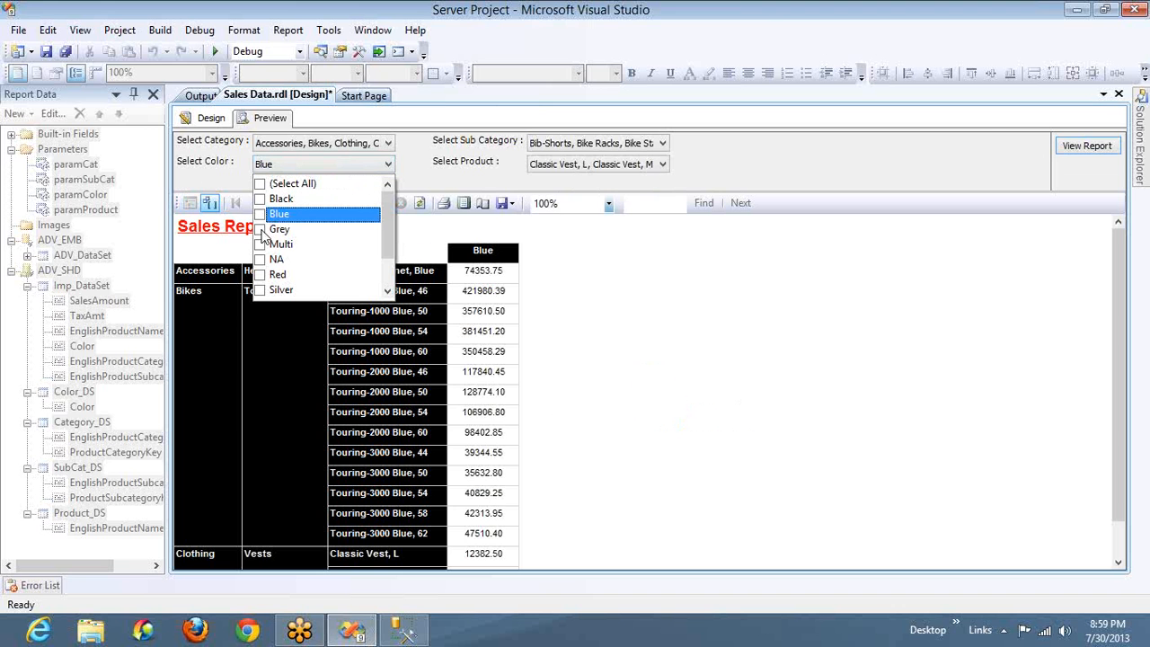
{"action": "left_click", "coordinate": [259, 229]}
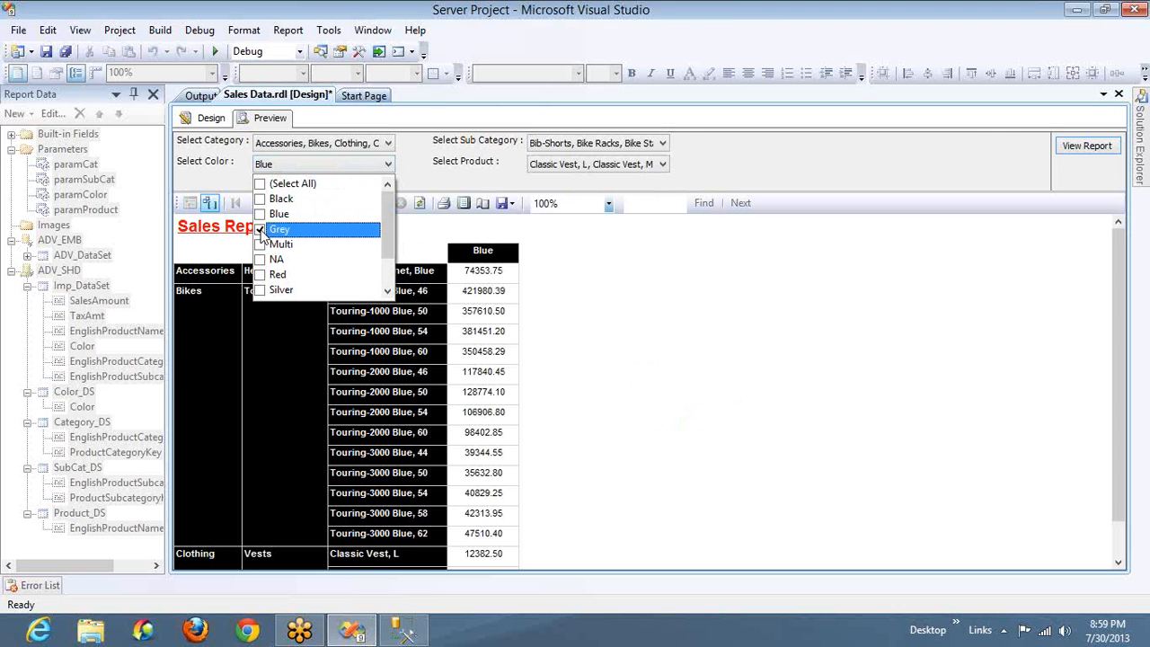
{"action": "left_click", "coordinate": [1069, 148]}
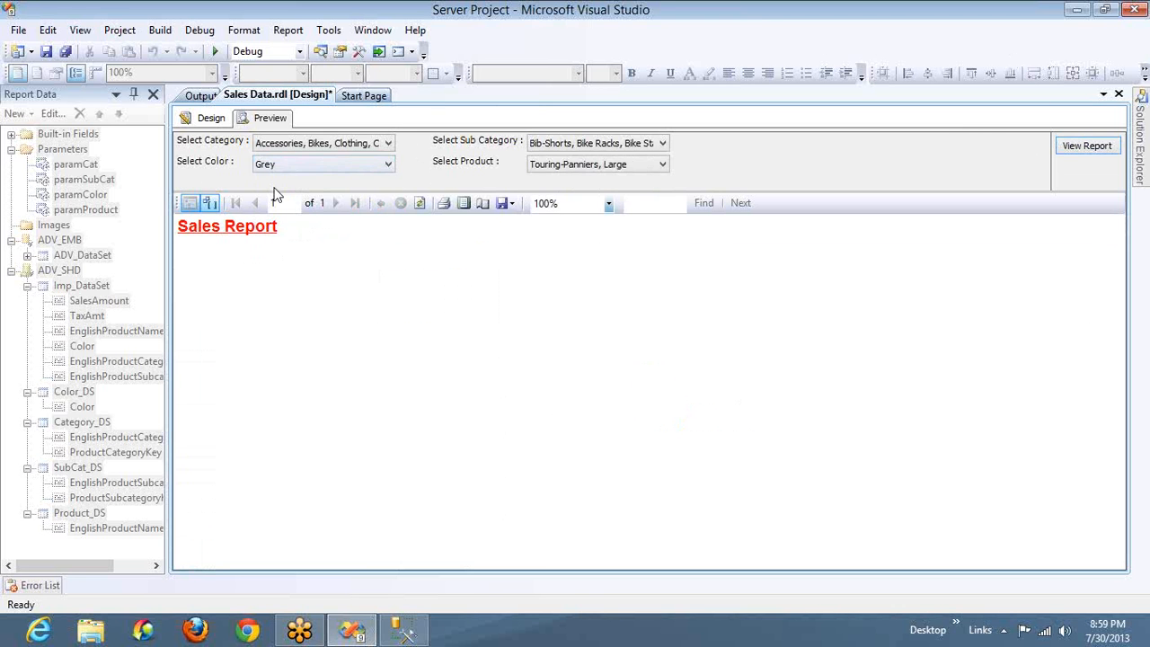
Reopen the value expression of Imp_DataSet's Color filter and remove the (0) index after paramColor's Value
{"action": "left_click", "coordinate": [215, 120]}
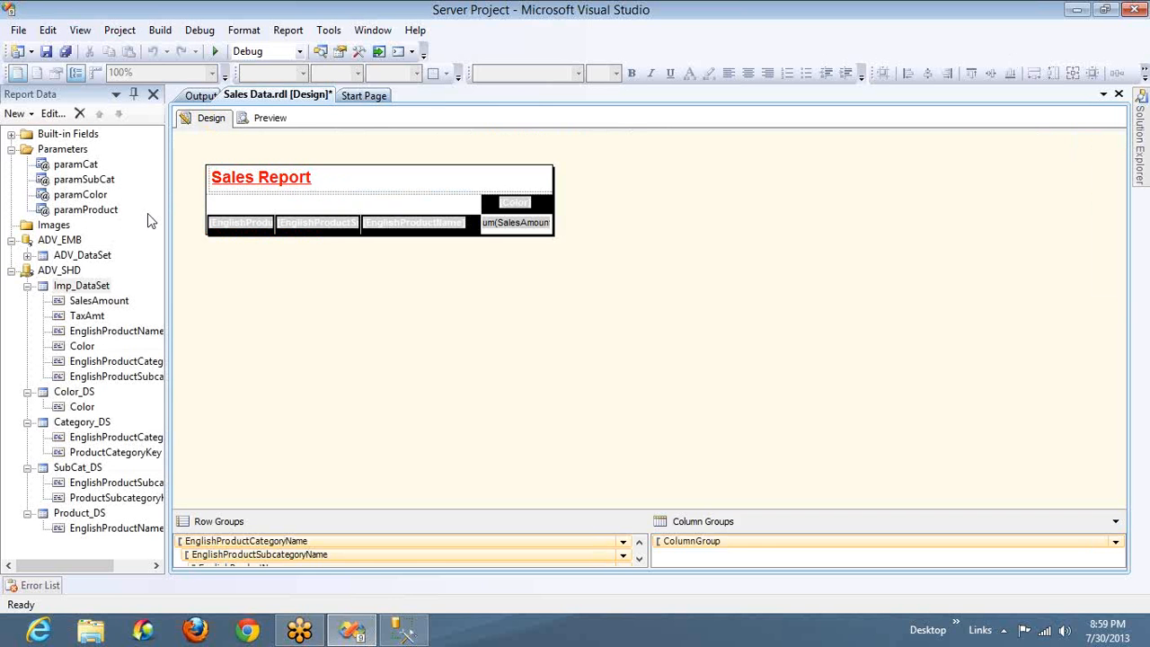
{"action": "double_click", "coordinate": [81, 284]}
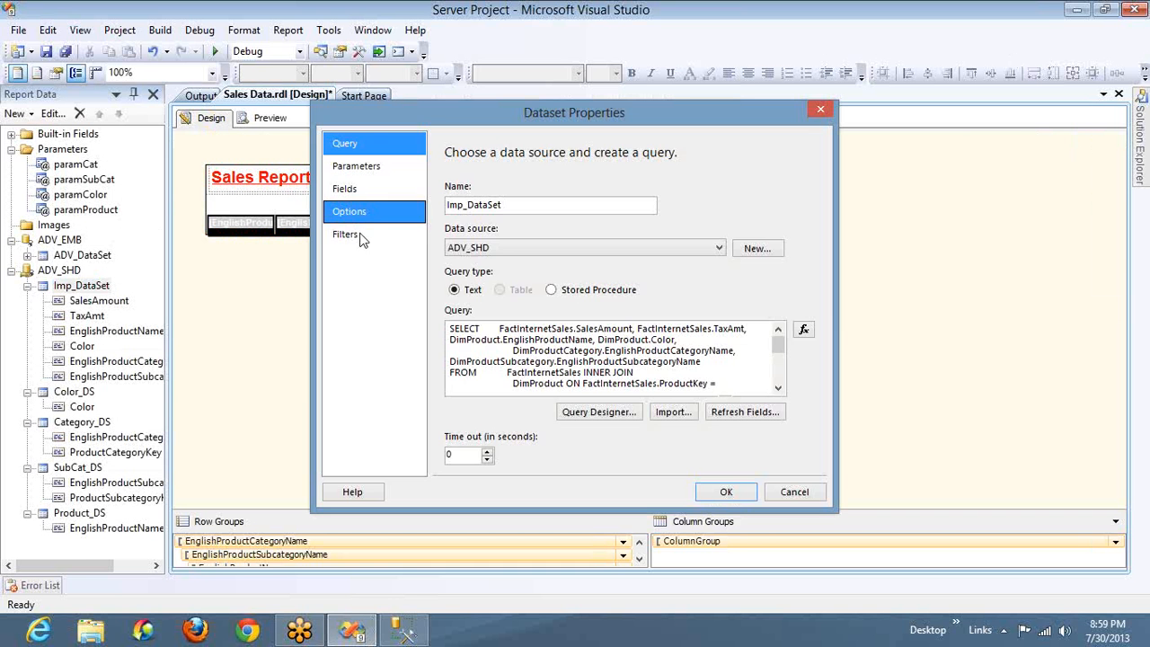
{"action": "left_click", "coordinate": [361, 235]}
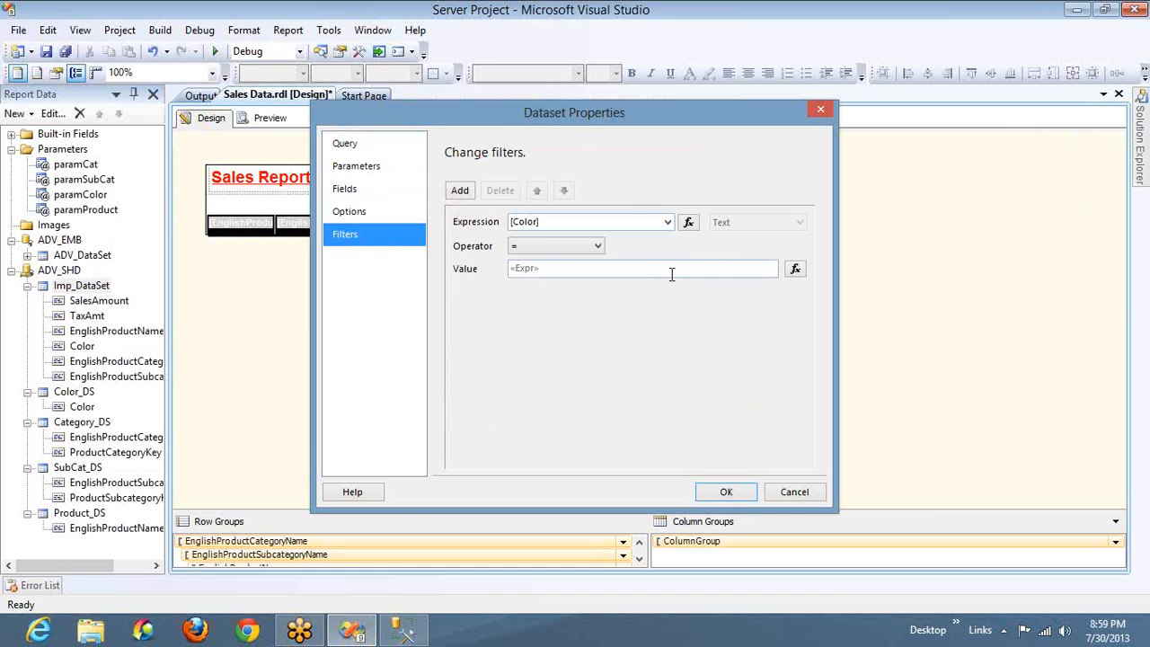
{"action": "left_click", "coordinate": [795, 268]}
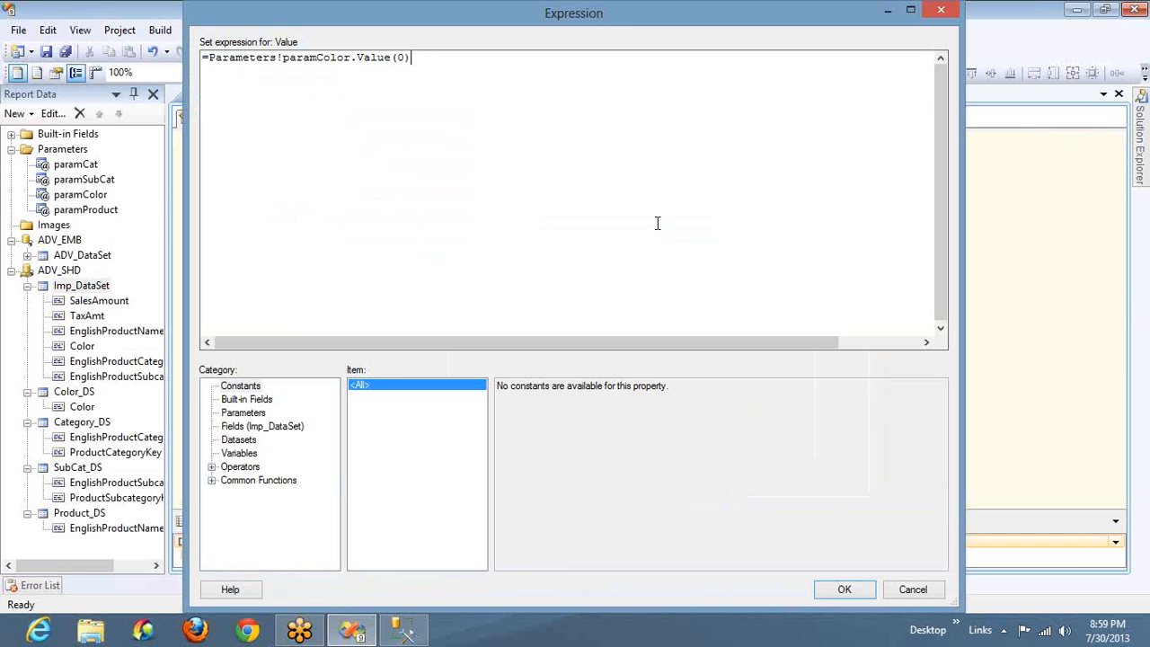
{"action": "double_click", "coordinate": [320, 61]}
{"action": "left_click", "coordinate": [404, 58]}
{"action": "key", "text": "Right"}
{"action": "key", "text": "BackSpace"}
{"action": "key", "text": "BackSpace"}
{"action": "key", "text": "BackSpace"}
Wrap paramColor's Value in a comma-delimited Join function, making the filter value =Join(Parameters!paramColor.Value,","), and apply it to the dataset
{"action": "key", "text": "Home"}
{"action": "type", "text": "Join ("}
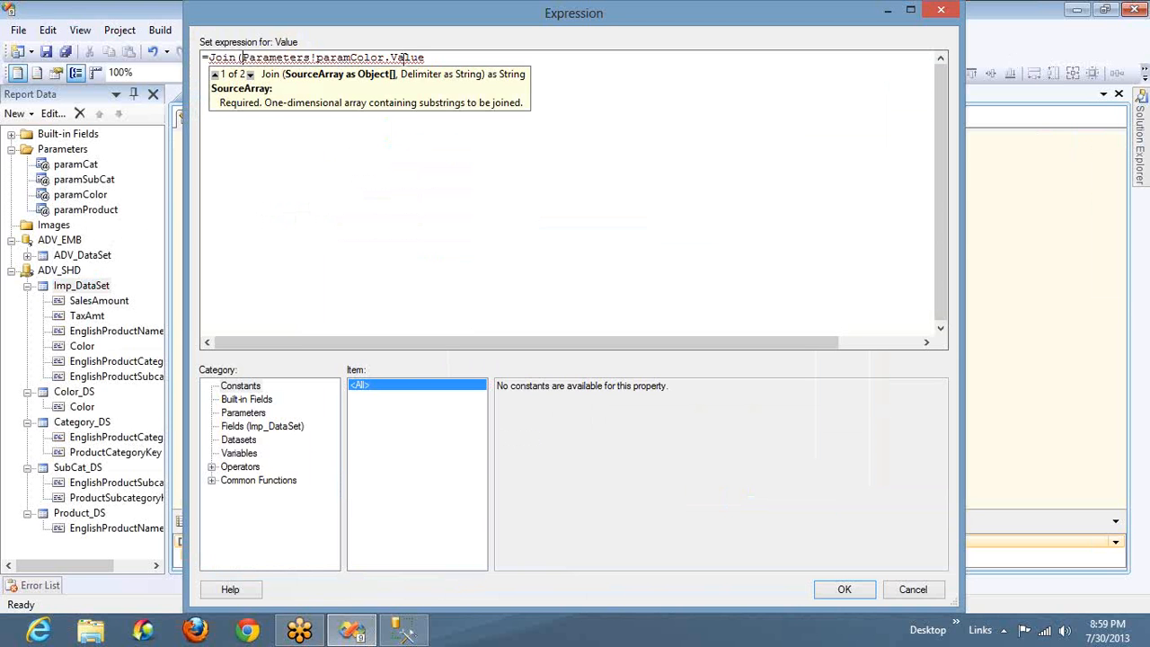
{"action": "key", "text": "End"}
{"action": "type", "text": ",\"\""}
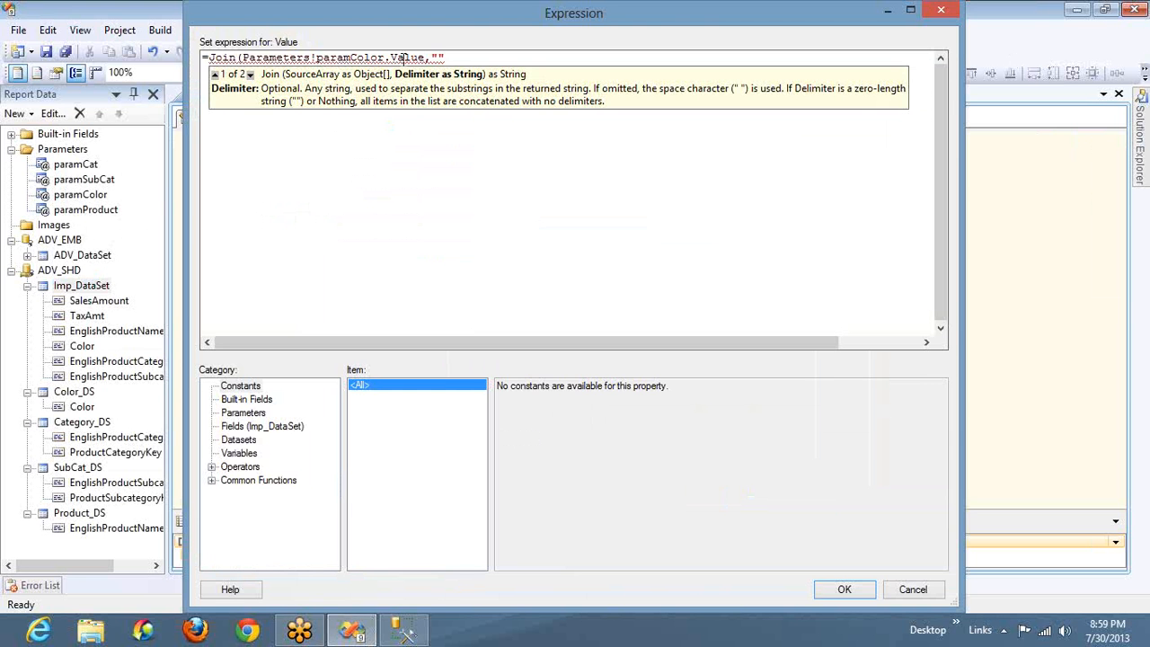
{"action": "key", "text": "Left"}
{"action": "type", "text": ","}
{"action": "key", "text": "End"}
{"action": "type", "text": ")"}
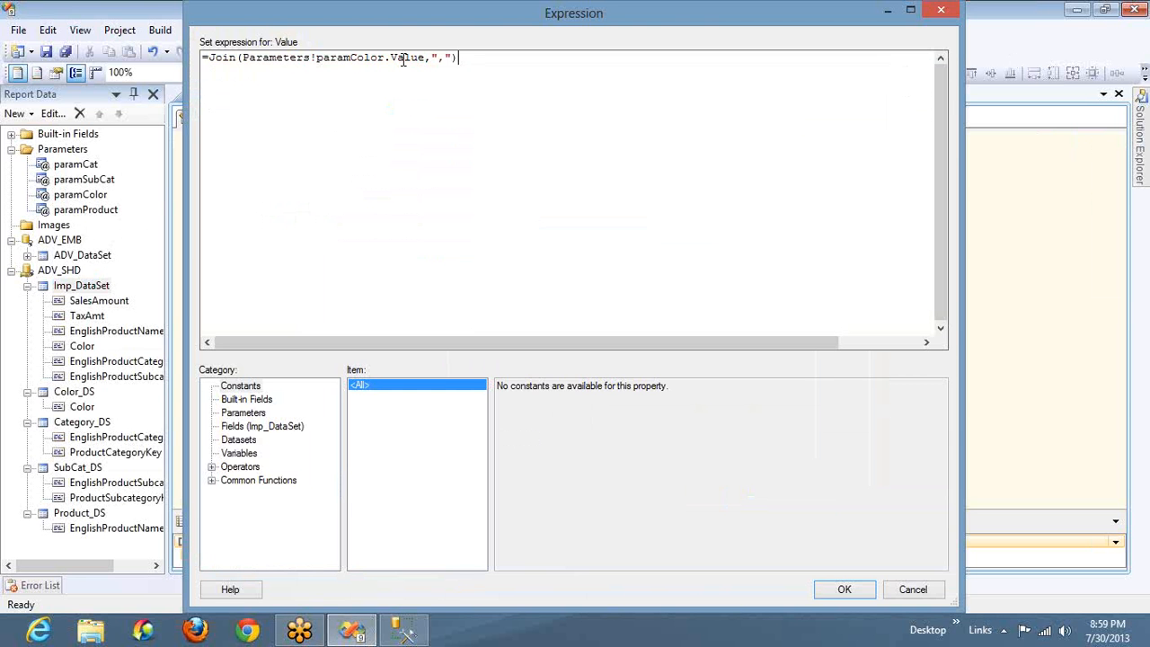
{"action": "left_click", "coordinate": [872, 592]}
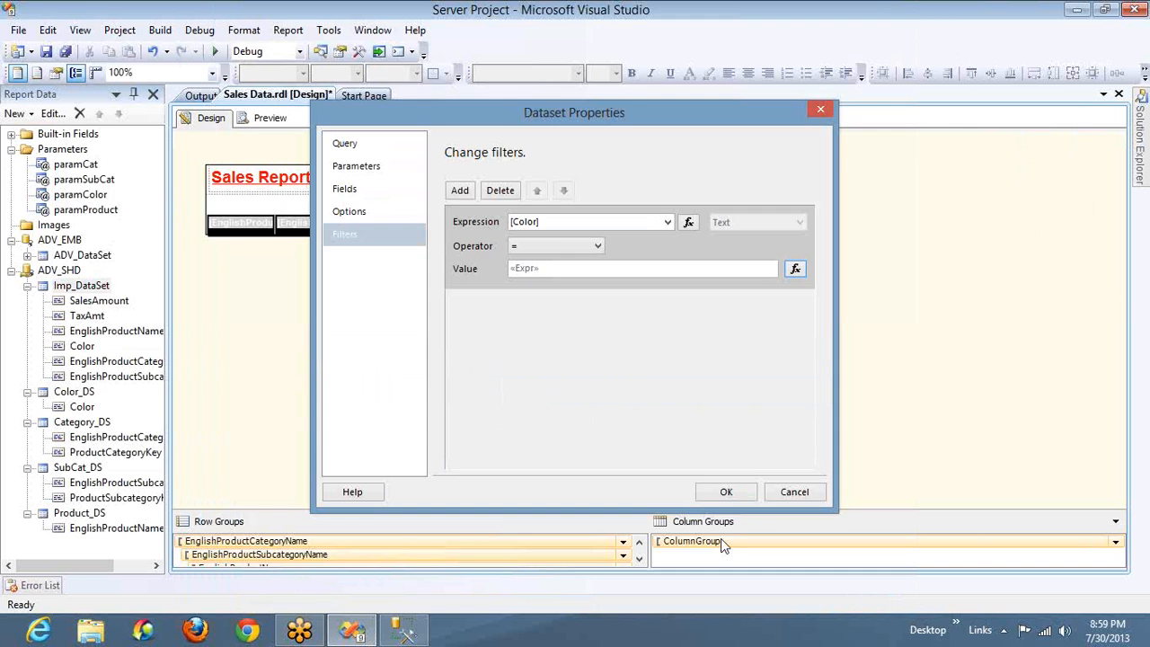
{"action": "left_click", "coordinate": [719, 494]}
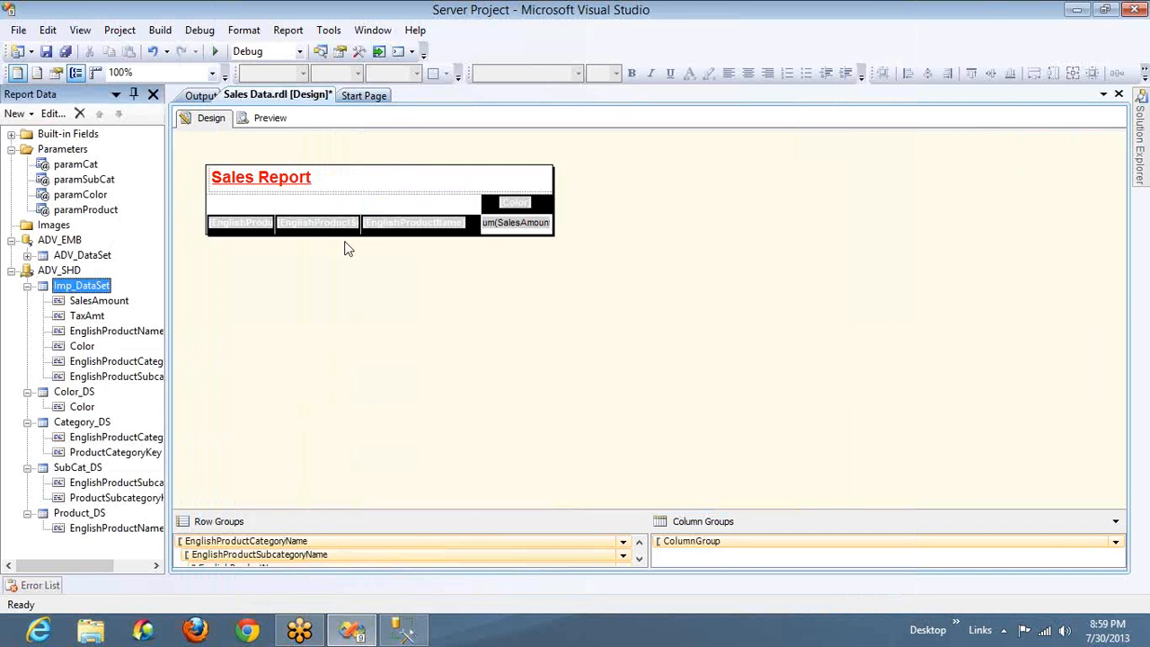
Preview the Sales Data report and select all categories and all subcategories as its parameters
{"action": "left_click", "coordinate": [269, 125]}
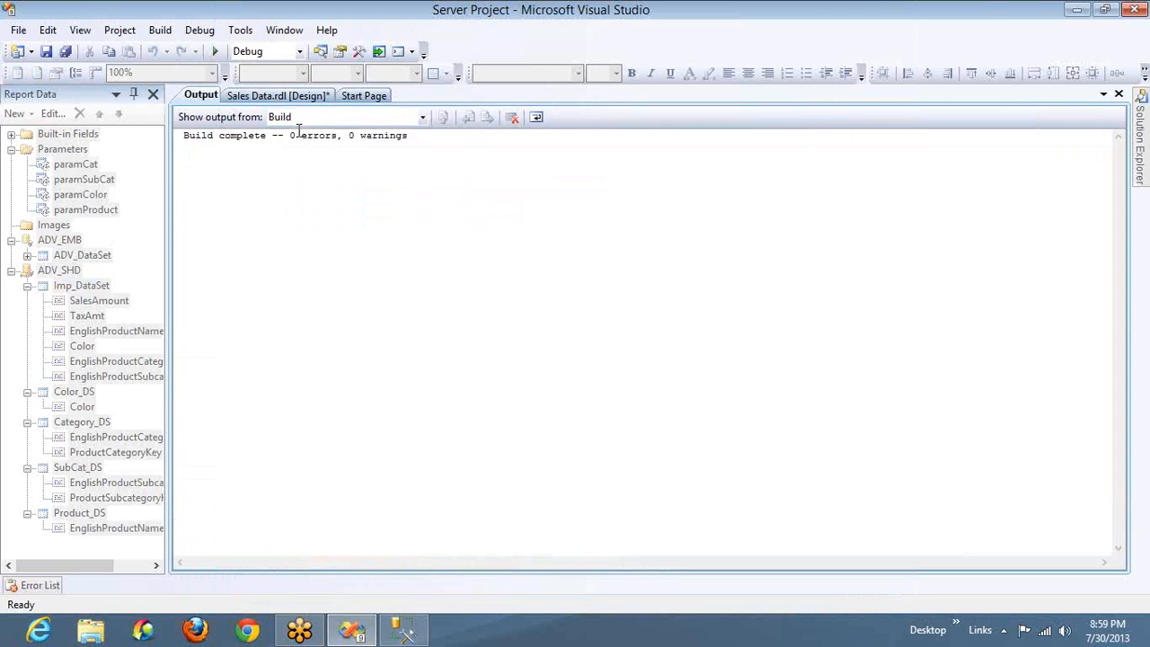
{"action": "left_click", "coordinate": [269, 95]}
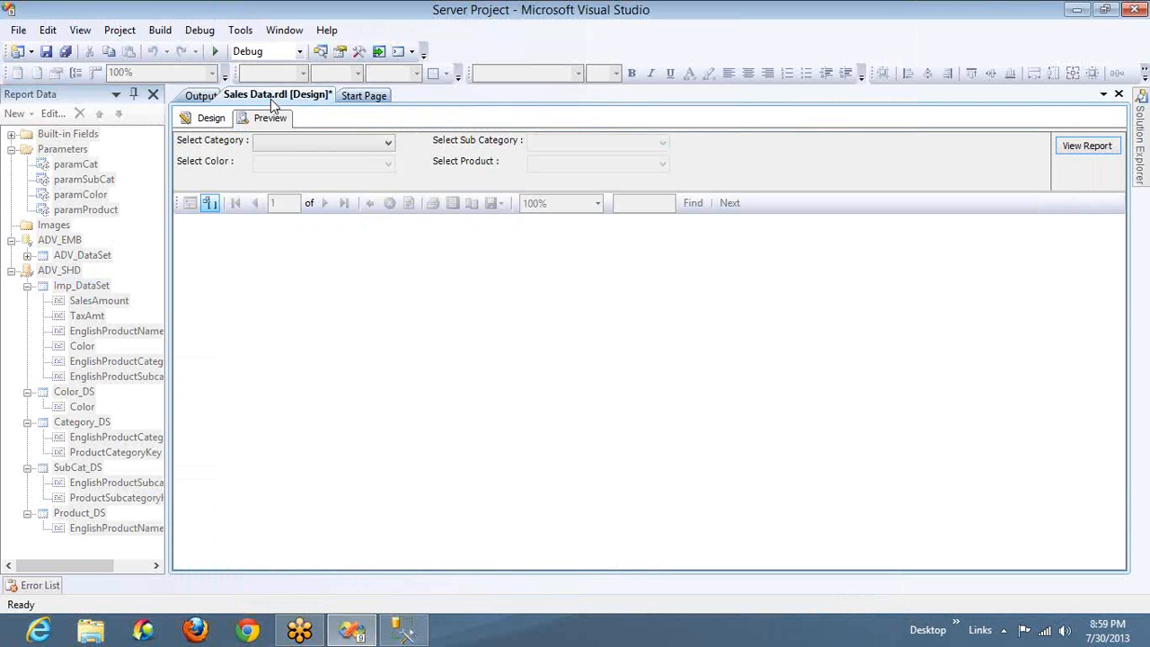
{"action": "left_click", "coordinate": [281, 143]}
{"action": "left_click", "coordinate": [272, 162]}
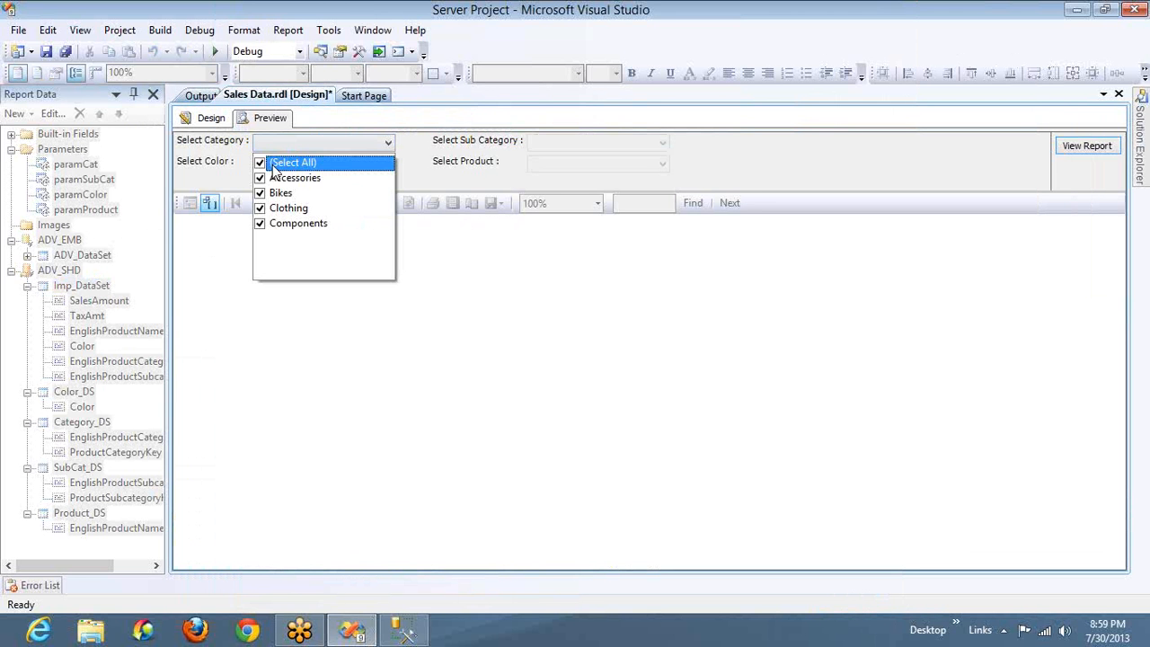
{"action": "left_click", "coordinate": [559, 144]}
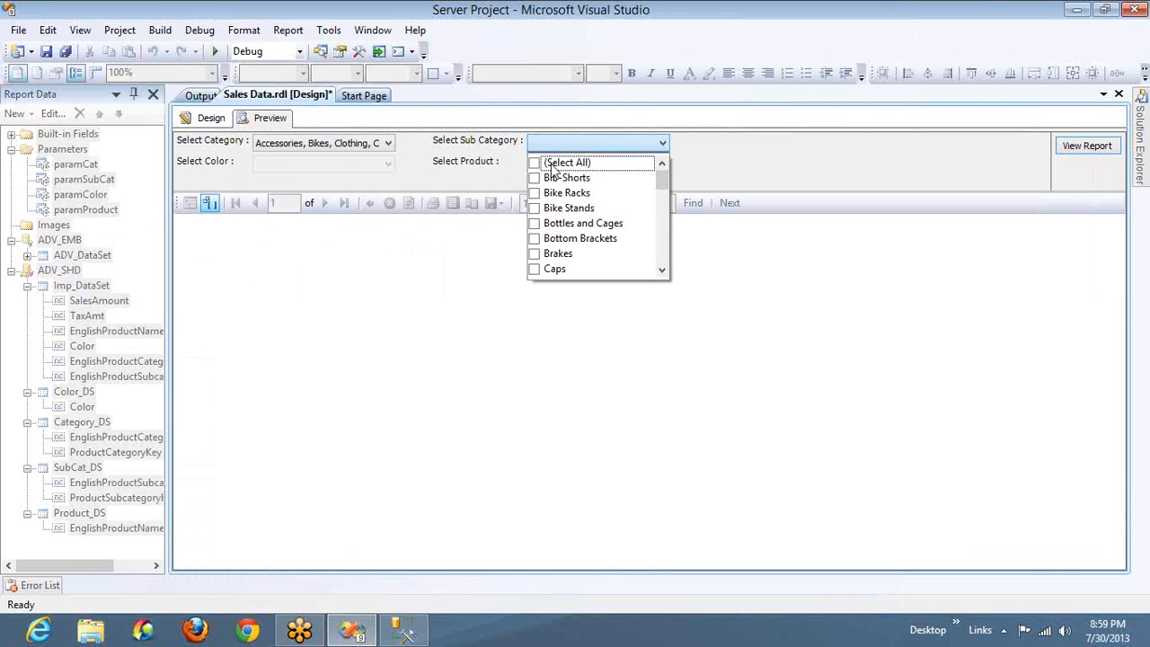
{"action": "left_click", "coordinate": [545, 165]}
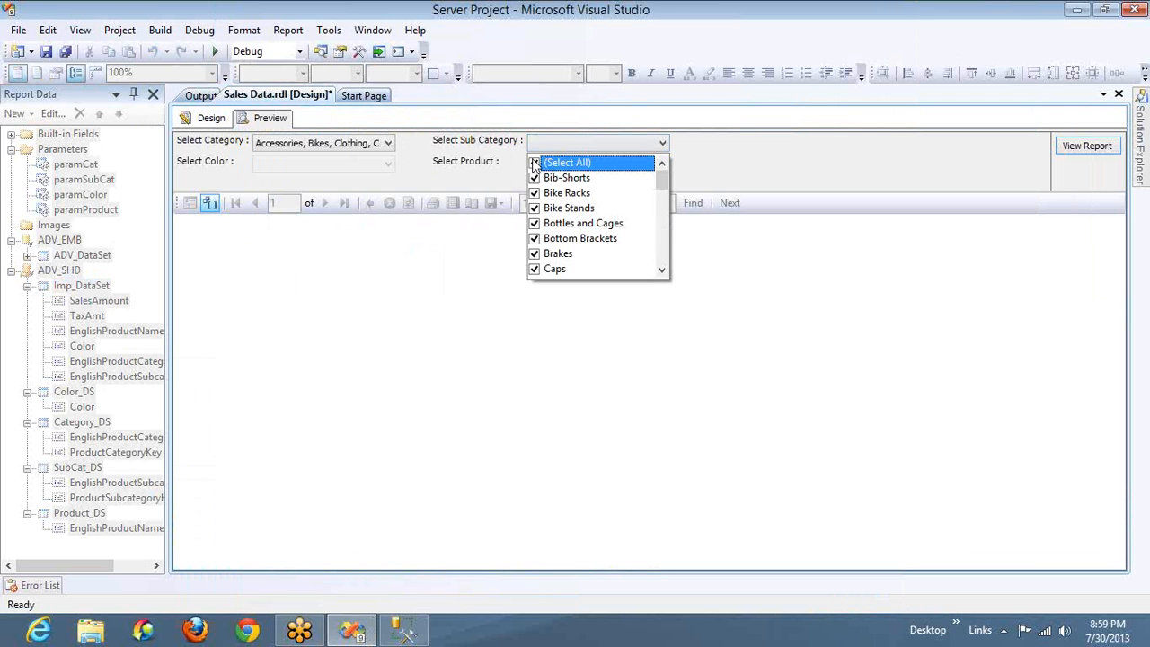
Clear all colors except Black, keep the default products, and generate the Sales report
{"action": "left_click", "coordinate": [362, 162]}
{"action": "left_click", "coordinate": [345, 165]}
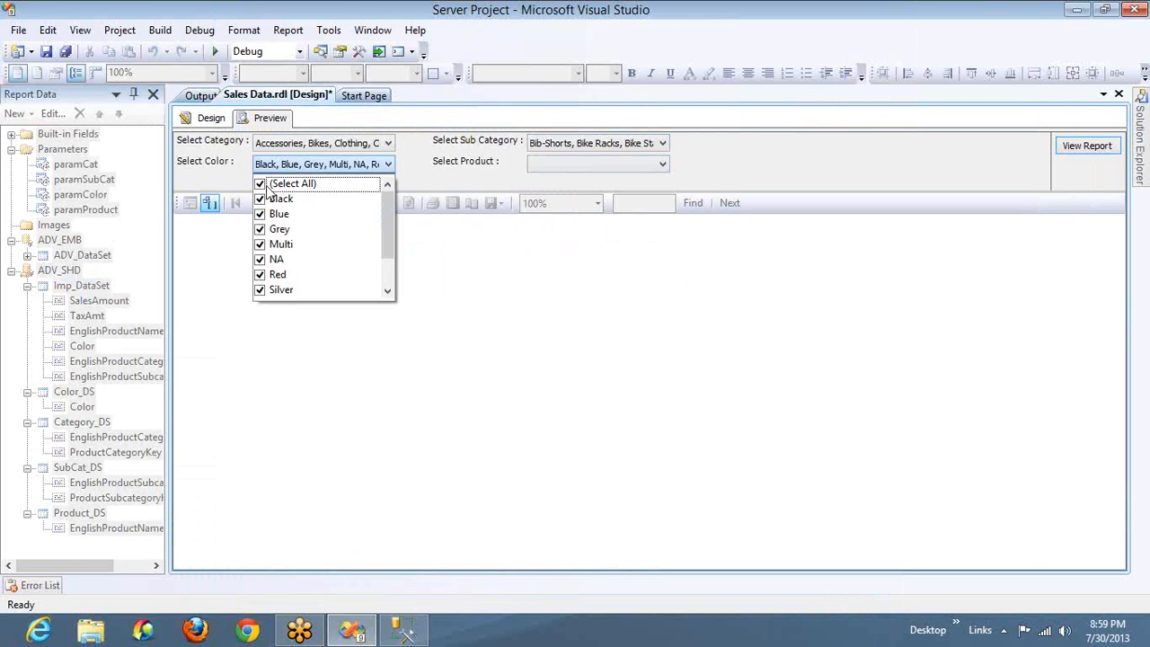
{"action": "left_click", "coordinate": [268, 185]}
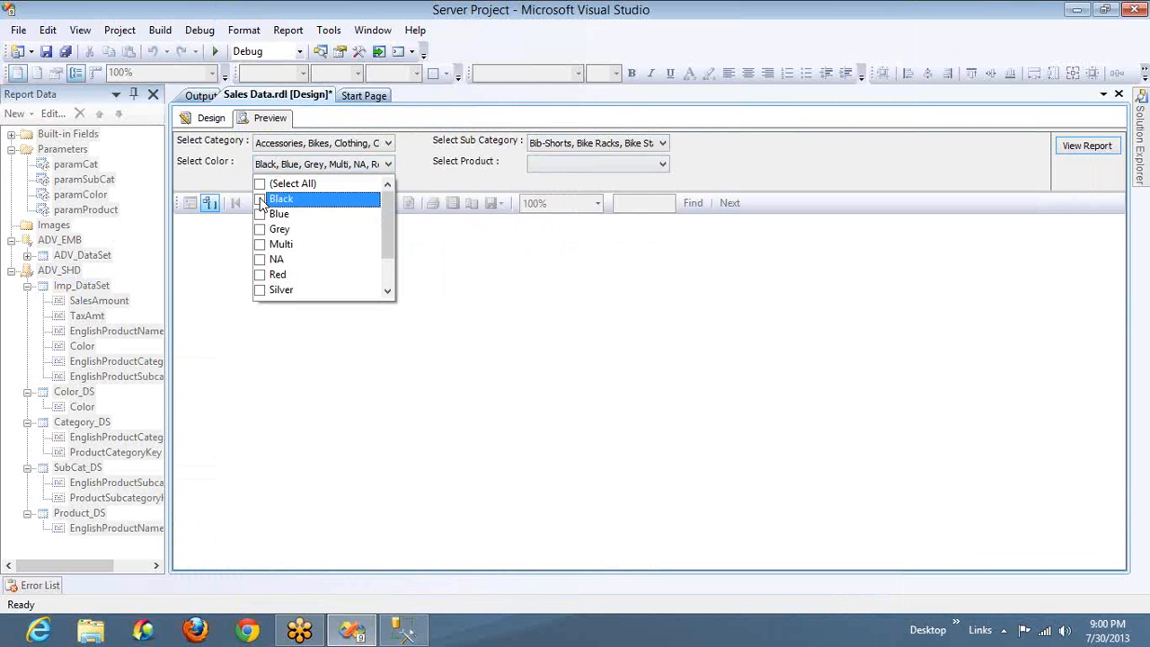
{"action": "key", "text": "super"}
{"action": "key", "text": "super"}
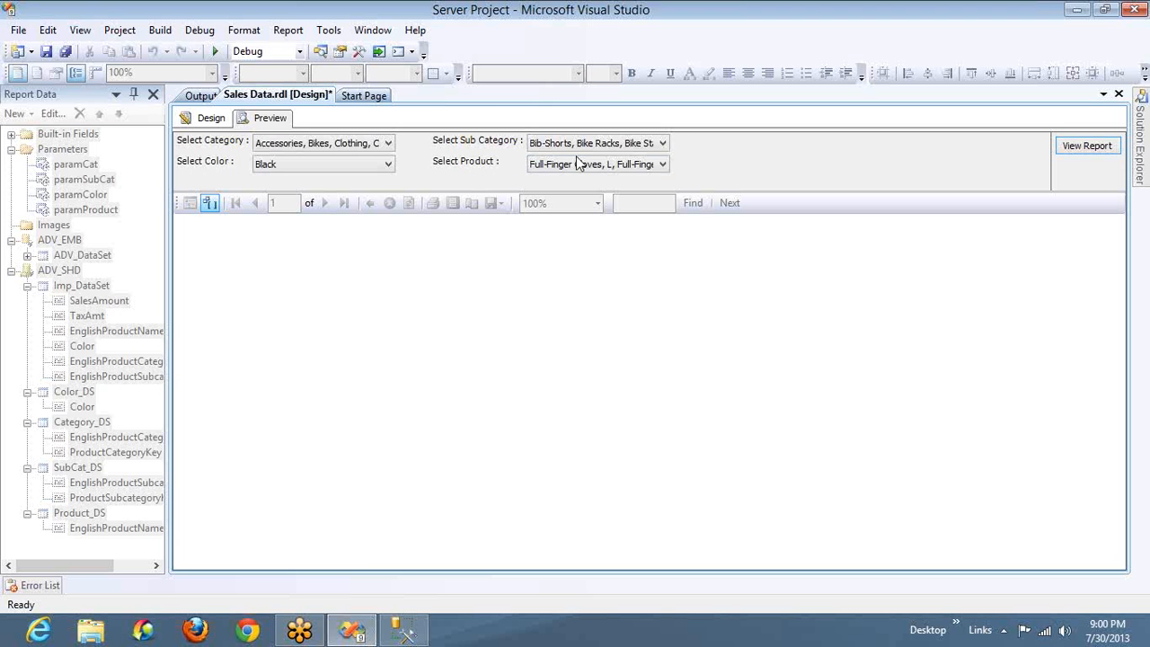
{"action": "left_click", "coordinate": [1081, 149]}
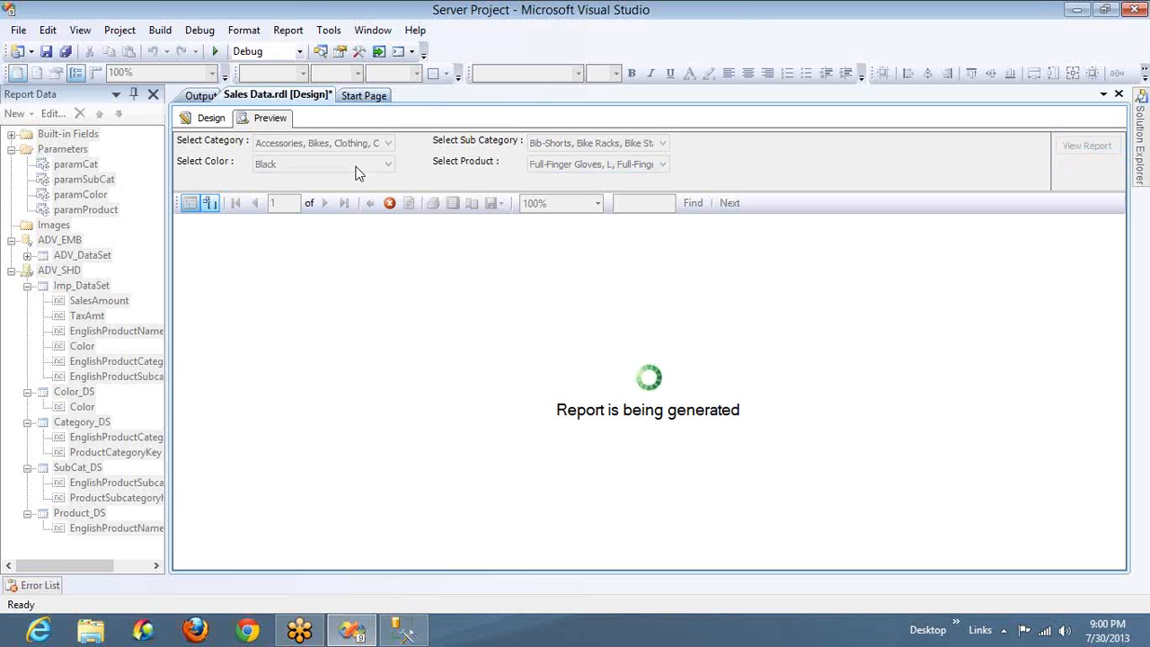
Add Blue to the Black color selection, regenerate the Sales report, and recheck the selected colors
{"action": "left_click", "coordinate": [387, 163]}
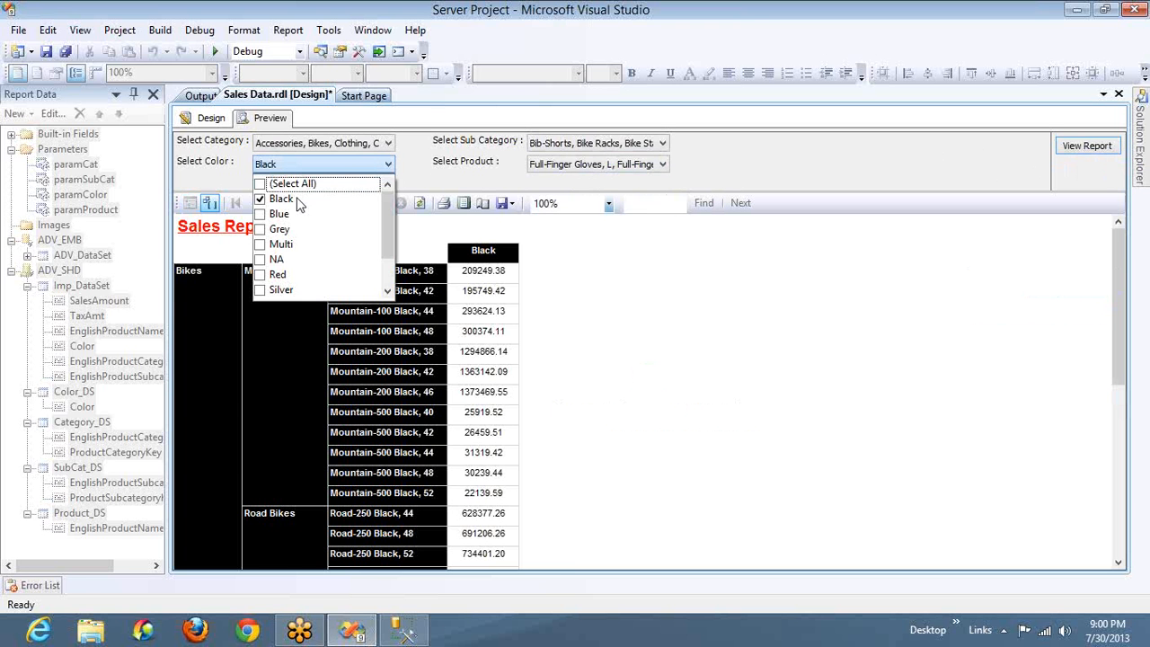
{"action": "left_click", "coordinate": [260, 214]}
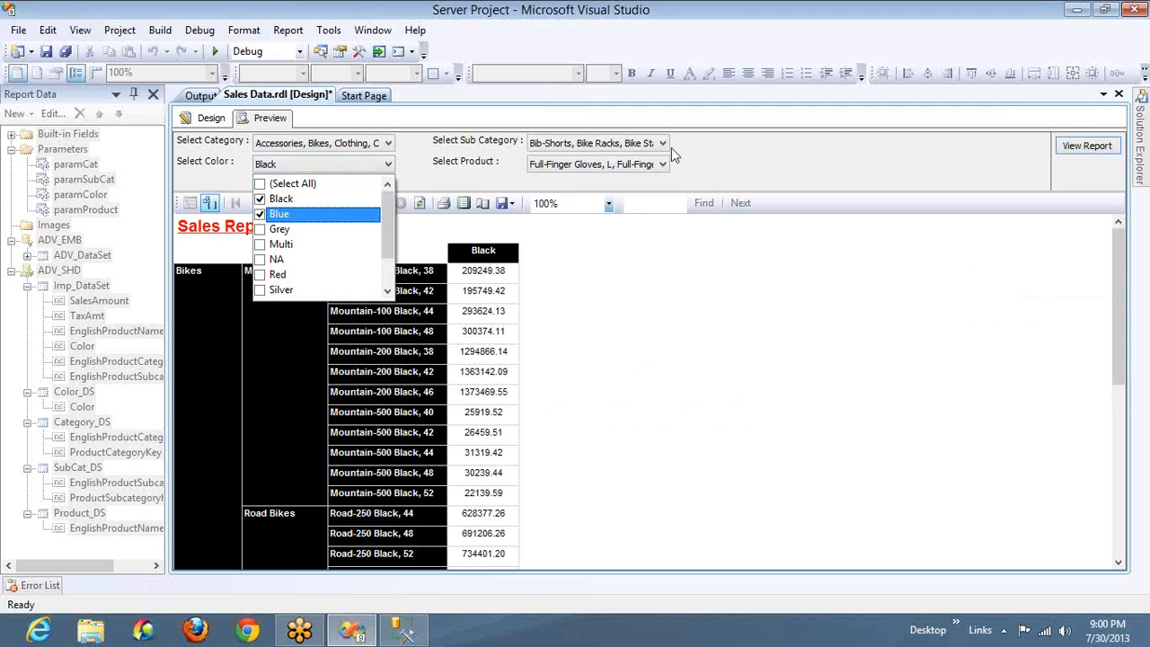
{"action": "left_click", "coordinate": [1084, 146]}
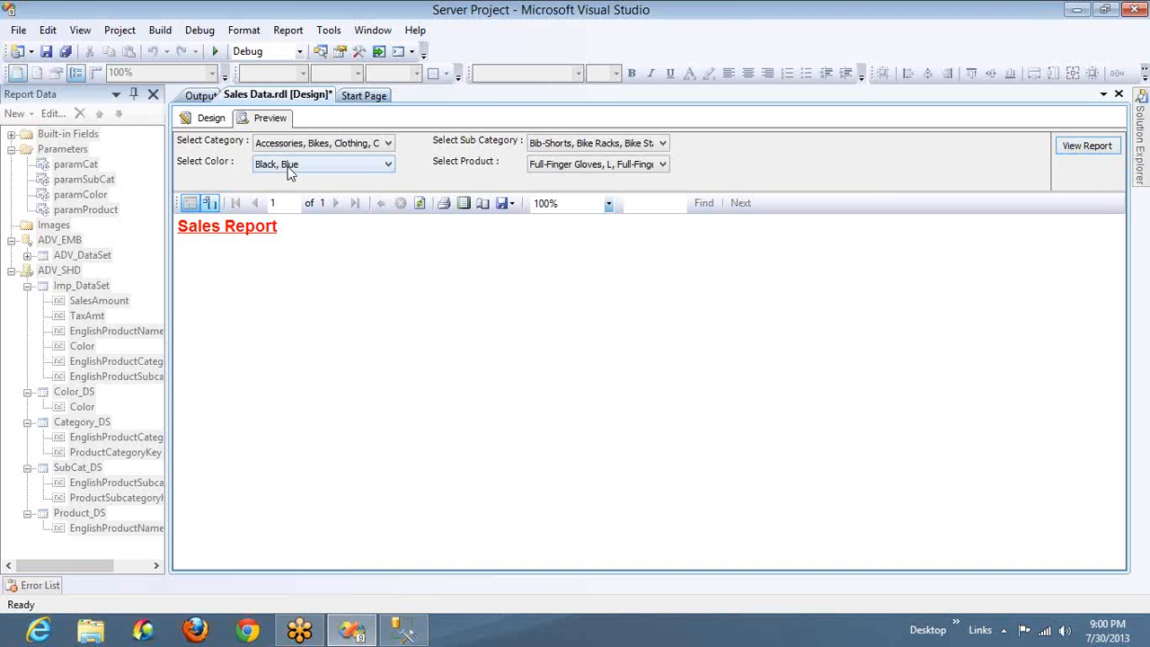
{"action": "left_click", "coordinate": [279, 162]}
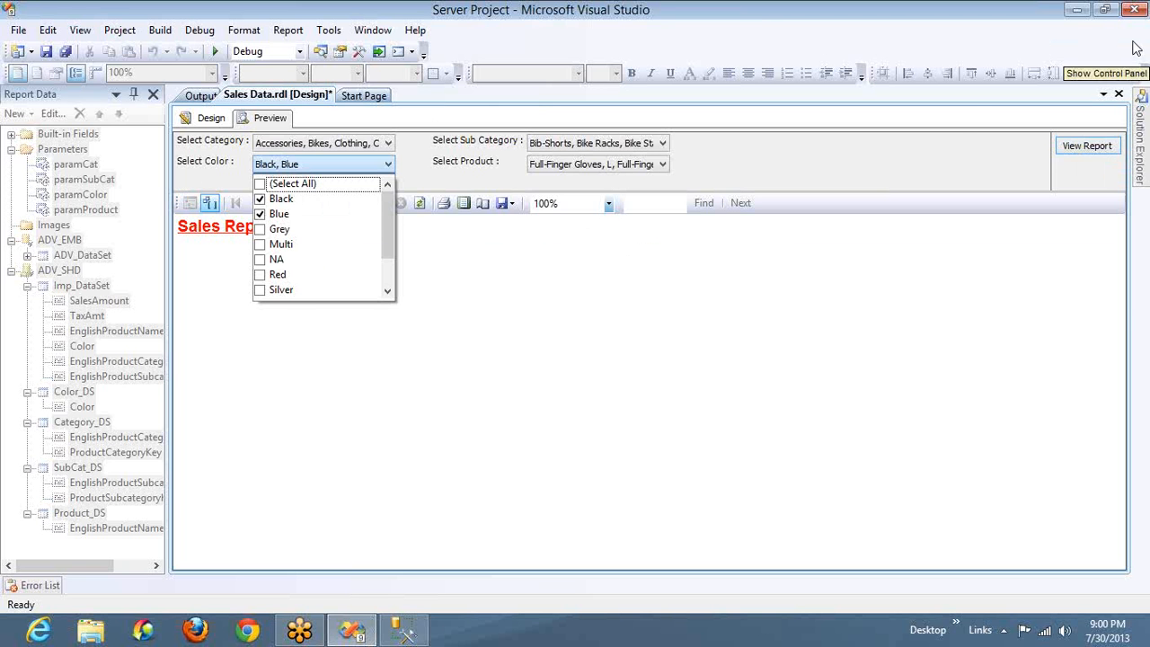
{"action": "left_click", "coordinate": [958, 137]}
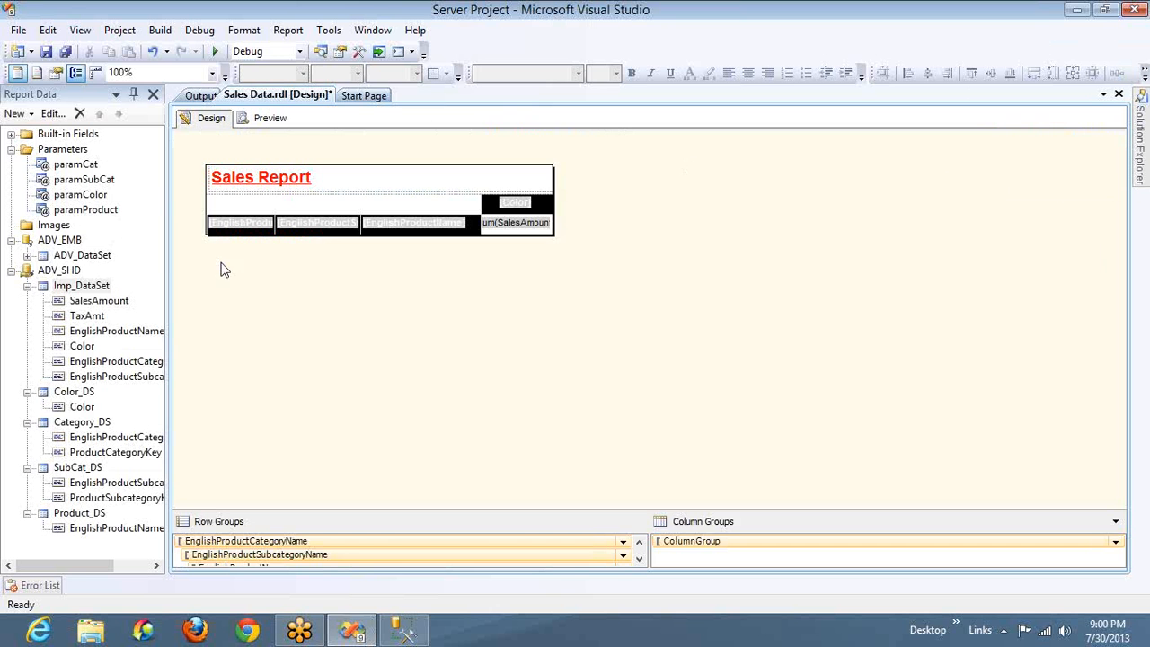
Reopen the value expression of Imp_DataSet's Color filter and highlight paramColor inside the Join function
{"action": "right_click", "coordinate": [81, 289]}
{"action": "double_click", "coordinate": [81, 286]}
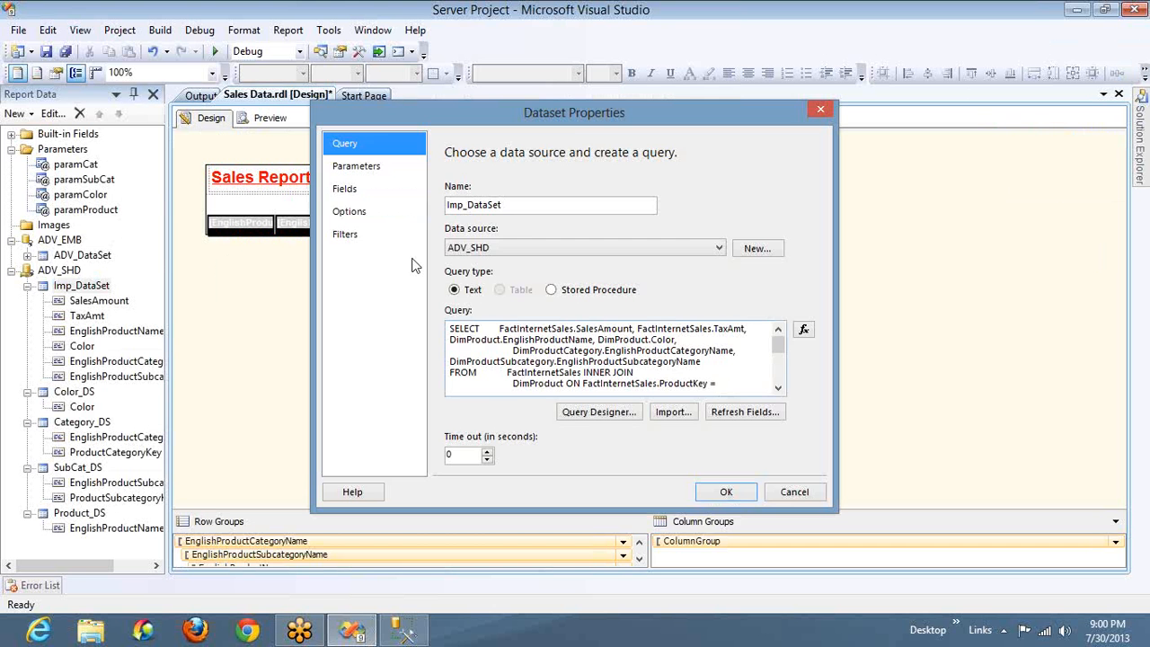
{"action": "left_click", "coordinate": [368, 234]}
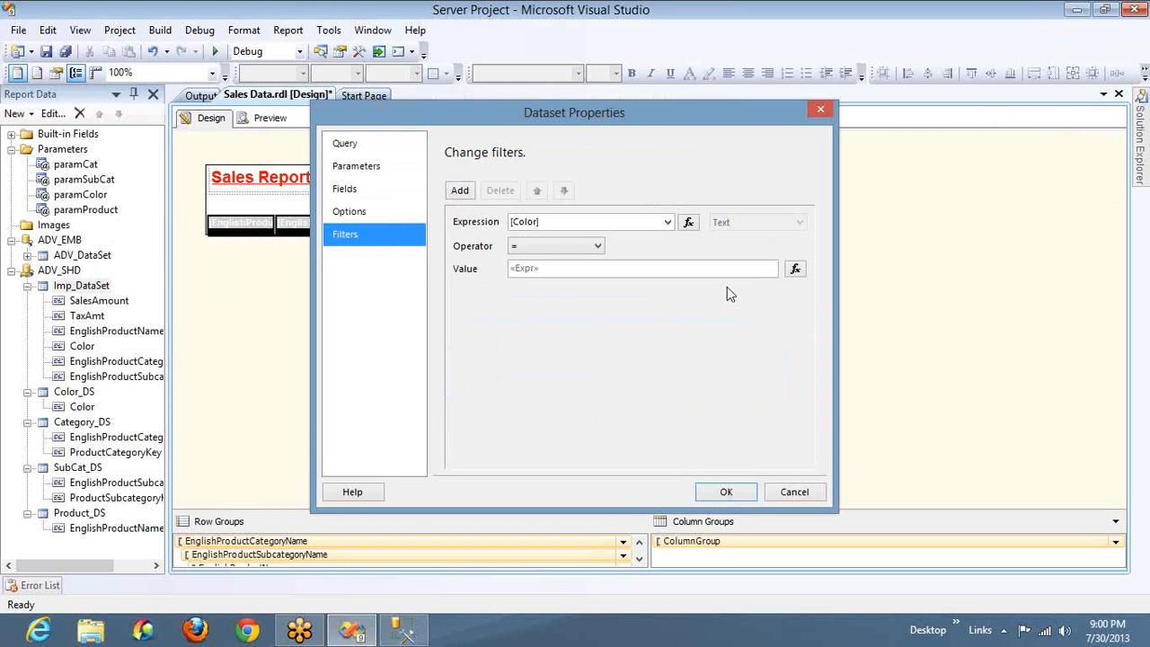
{"action": "left_click", "coordinate": [795, 268]}
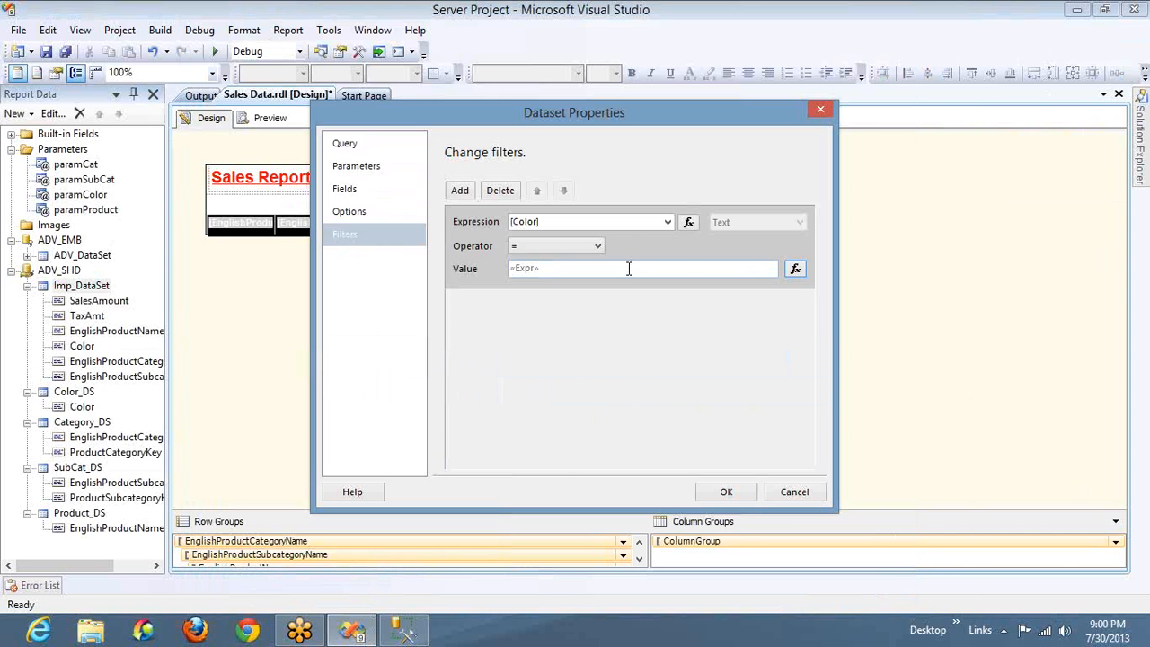
{"action": "left_click", "coordinate": [794, 269]}
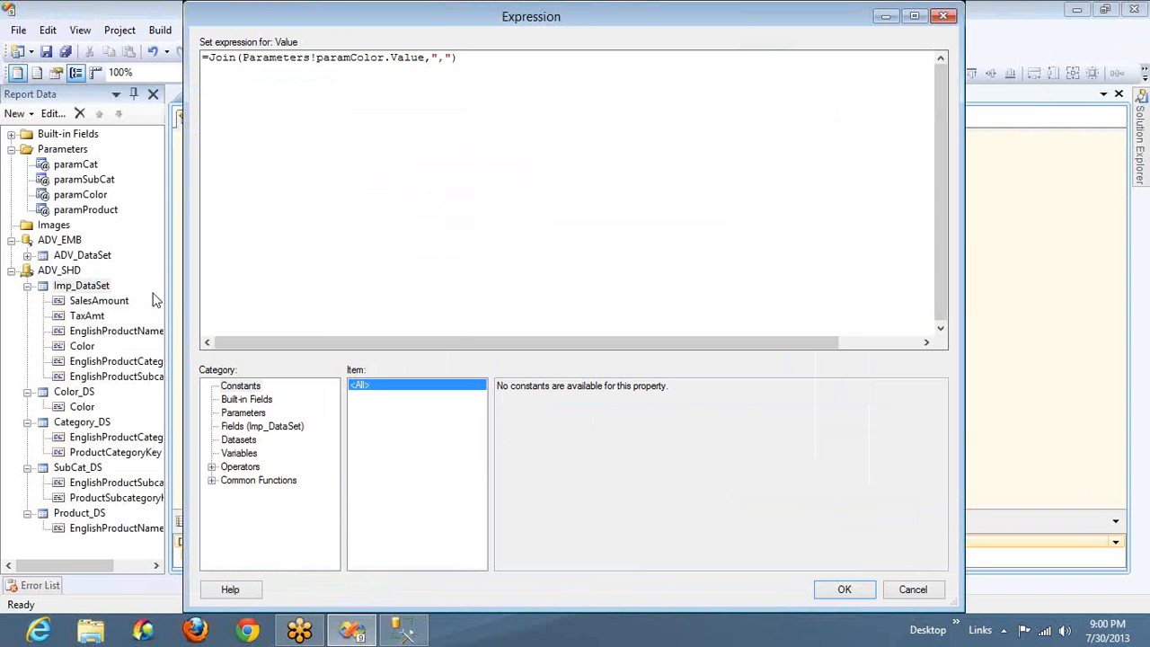
{"action": "double_click", "coordinate": [348, 58]}
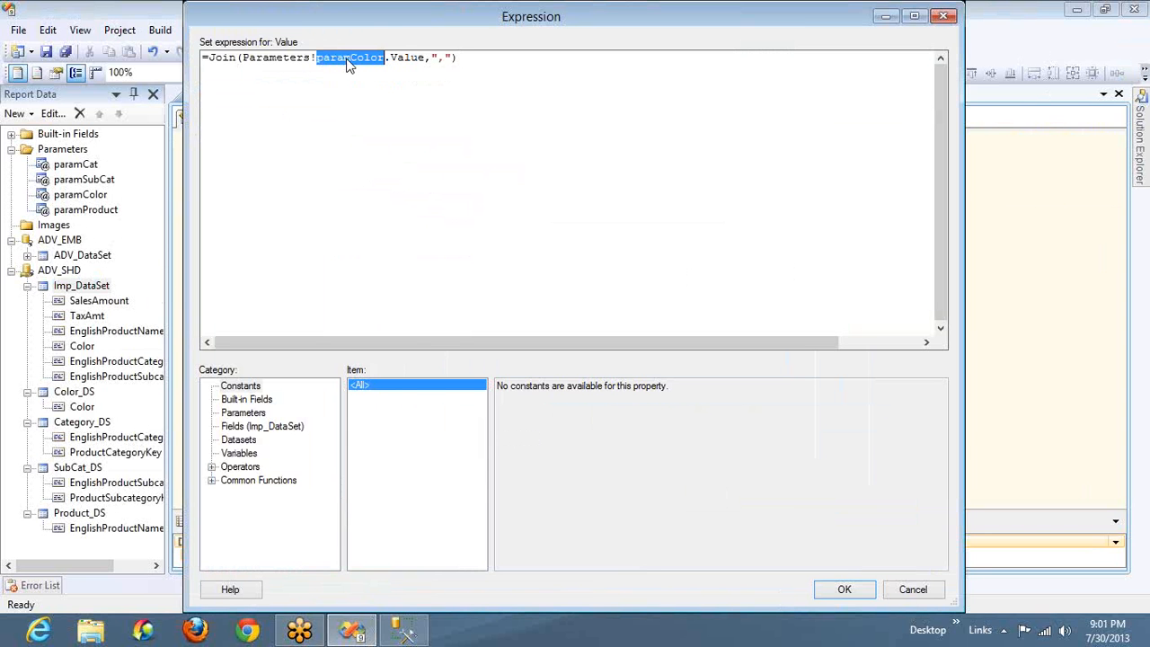
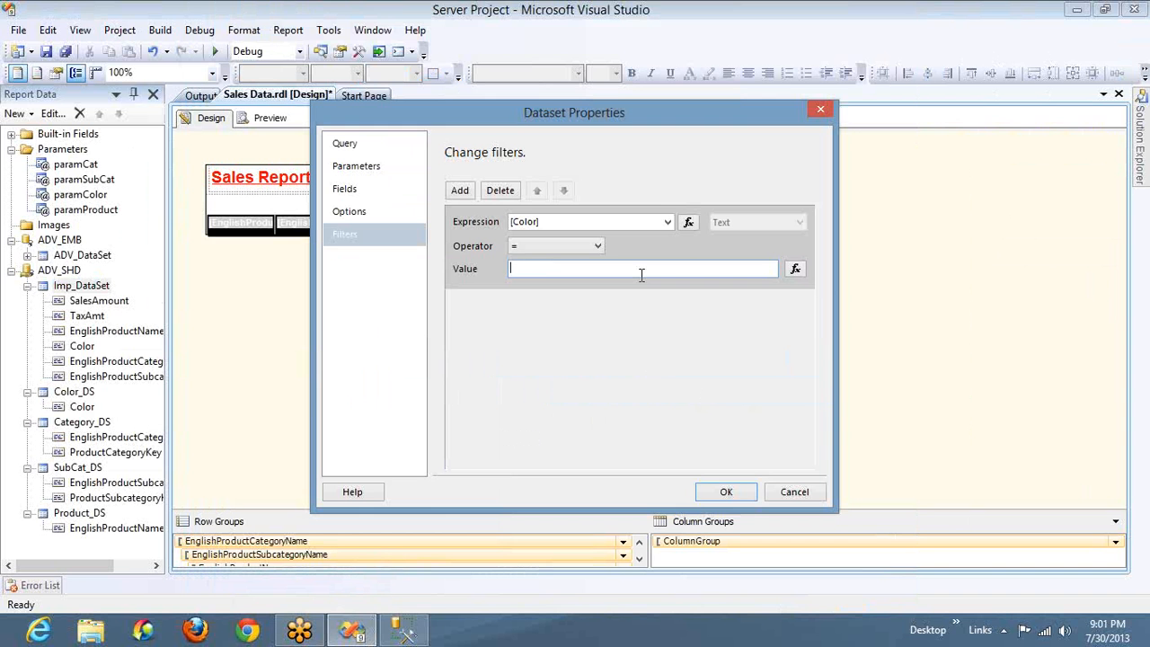
Set the Color filter's value to Black and apply the dataset changes
{"action": "type", "text": "Black"}
{"action": "left_click", "coordinate": [726, 491]}
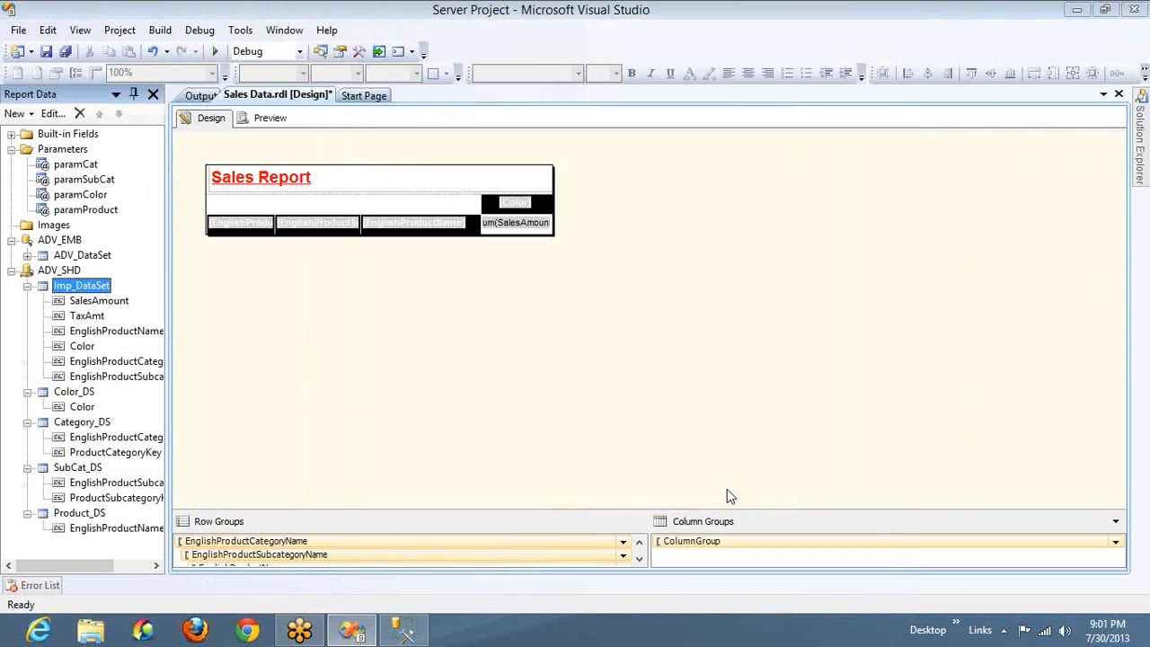
Reopen the properties of Imp_DataSet, look through its query, and delete its Color filter
{"action": "double_click", "coordinate": [93, 289]}
{"action": "left_click", "coordinate": [539, 381]}
{"action": "scroll", "coordinate": [538, 381], "scroll_direction": "down", "scroll_amount": 6}
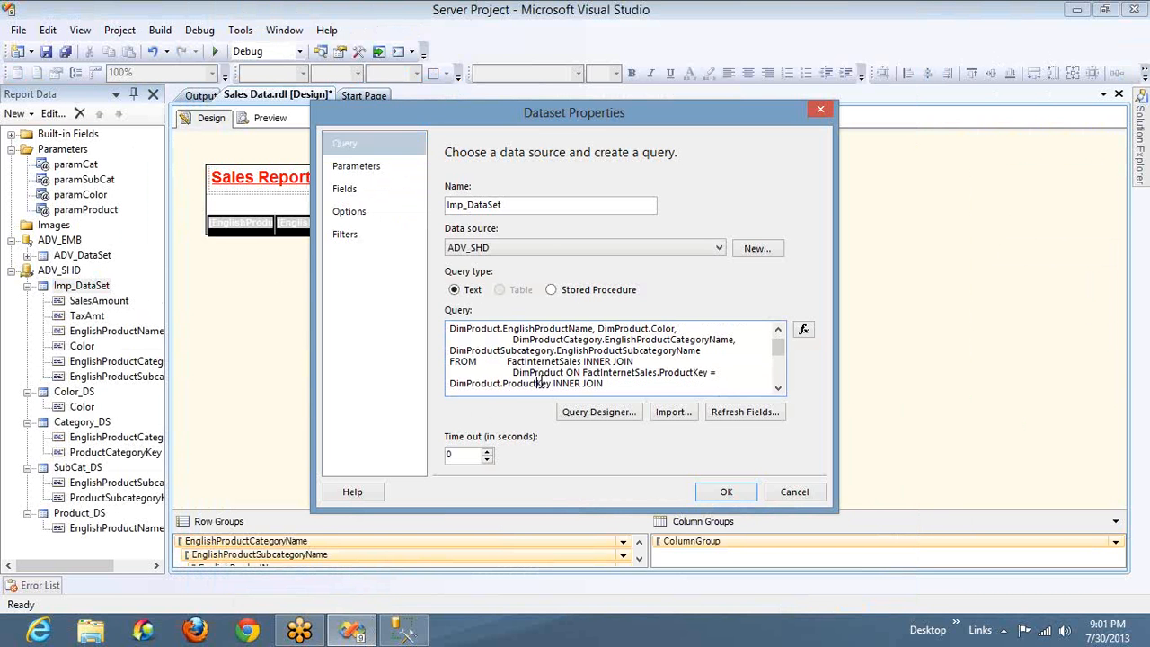
{"action": "scroll", "coordinate": [539, 382], "scroll_direction": "down", "scroll_amount": 2}
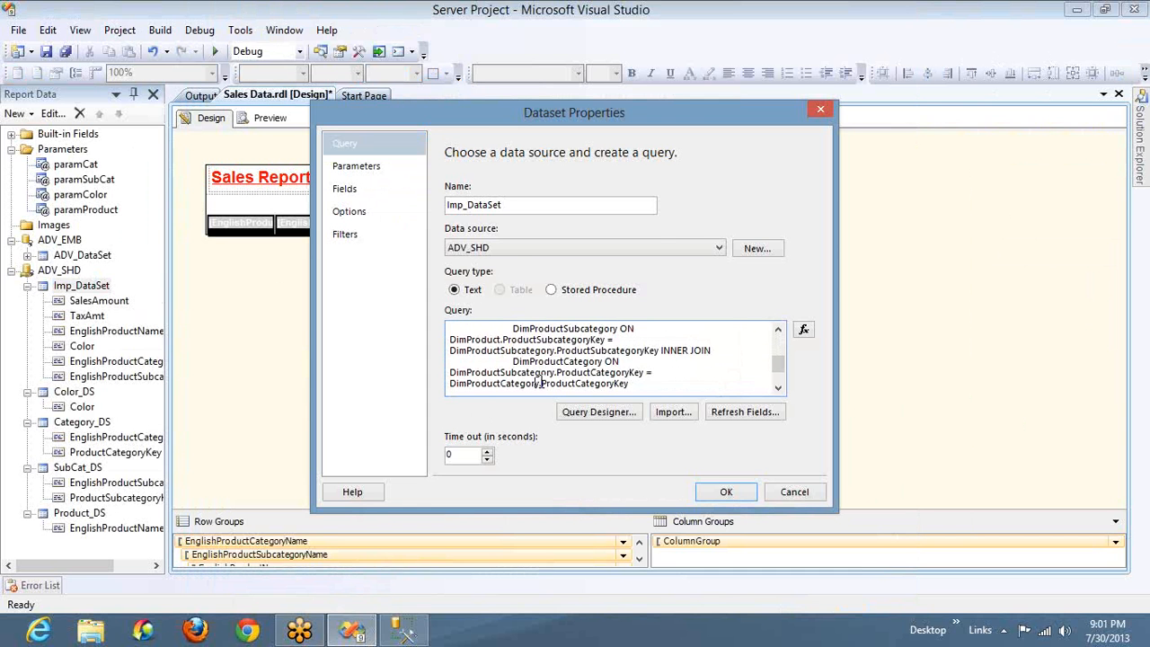
{"action": "left_click", "coordinate": [372, 232]}
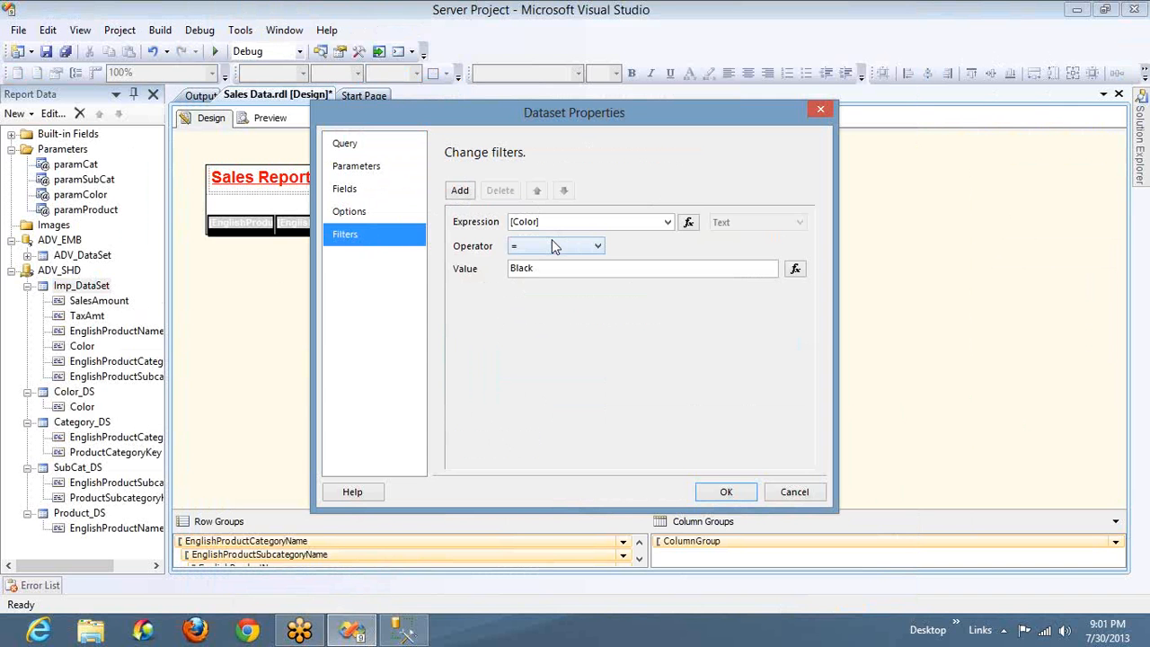
{"action": "left_click", "coordinate": [481, 226]}
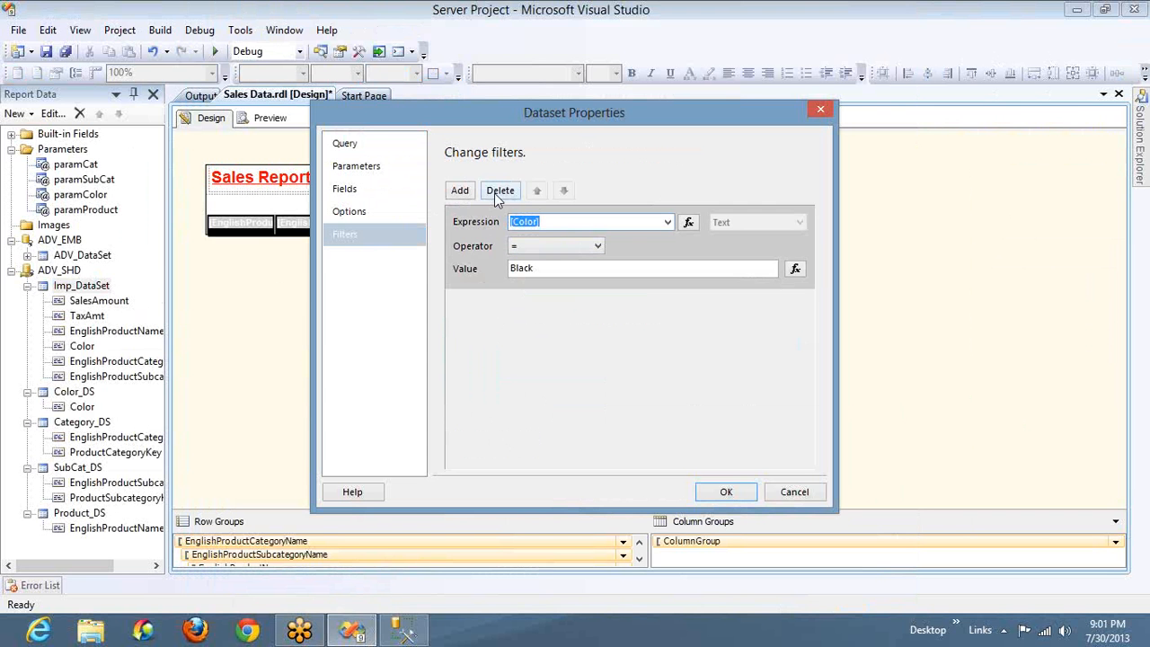
{"action": "left_click", "coordinate": [499, 193]}
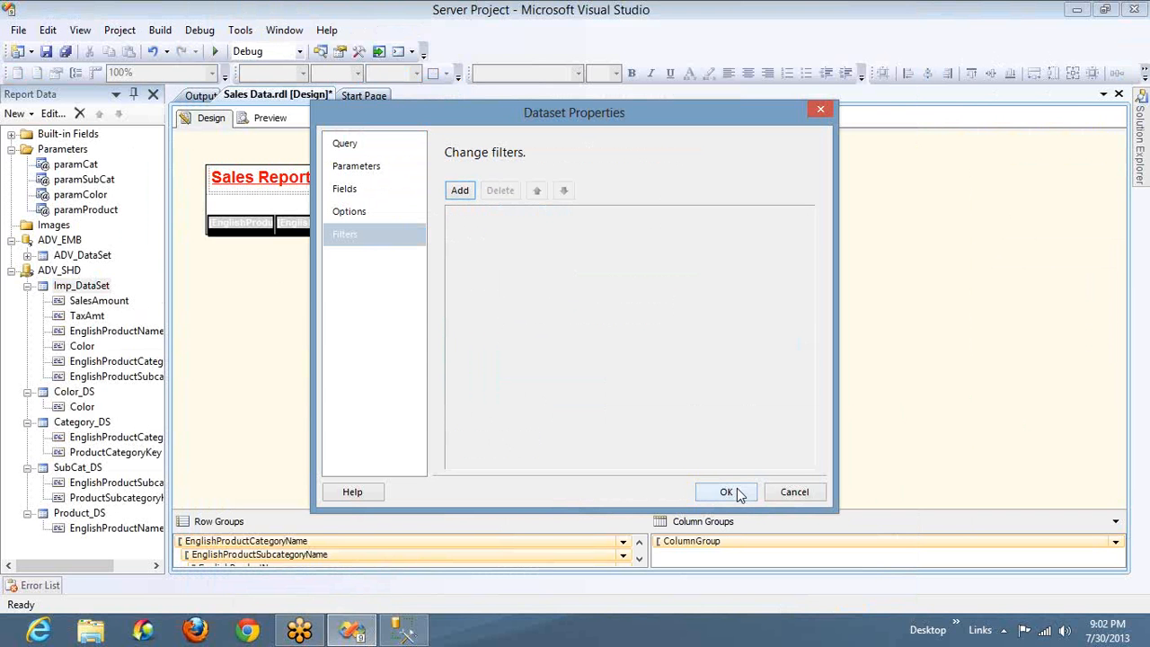
{"action": "left_click", "coordinate": [371, 146]}
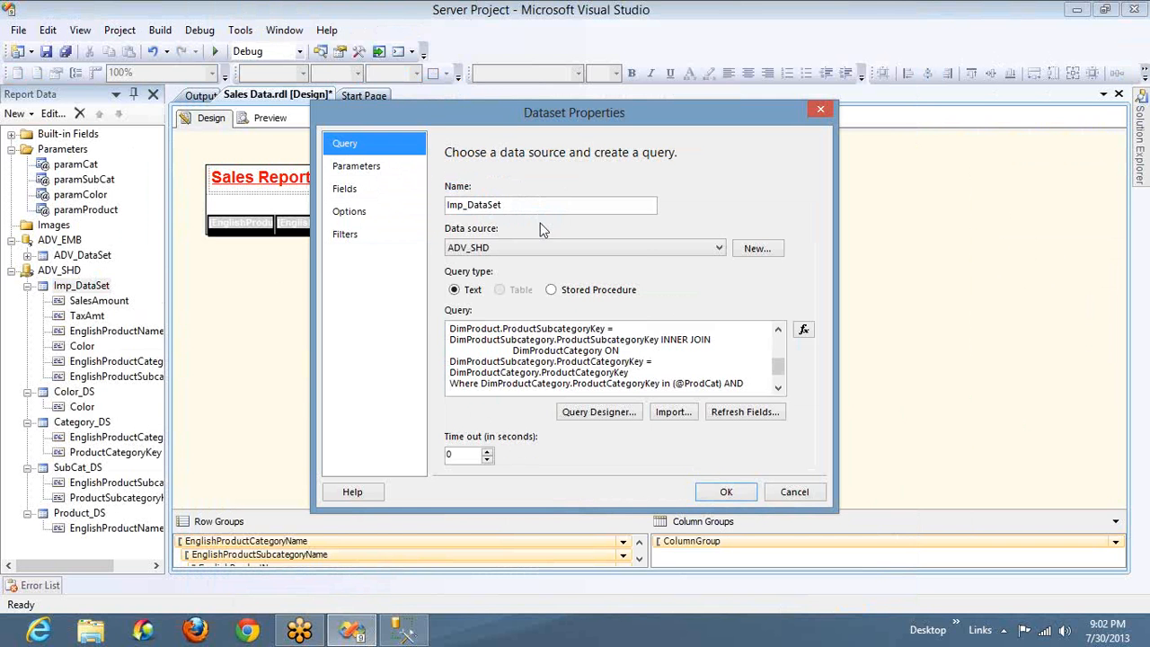
{"action": "left_click", "coordinate": [728, 371]}
{"action": "key", "text": "Down"}
{"action": "key", "text": "Down"}
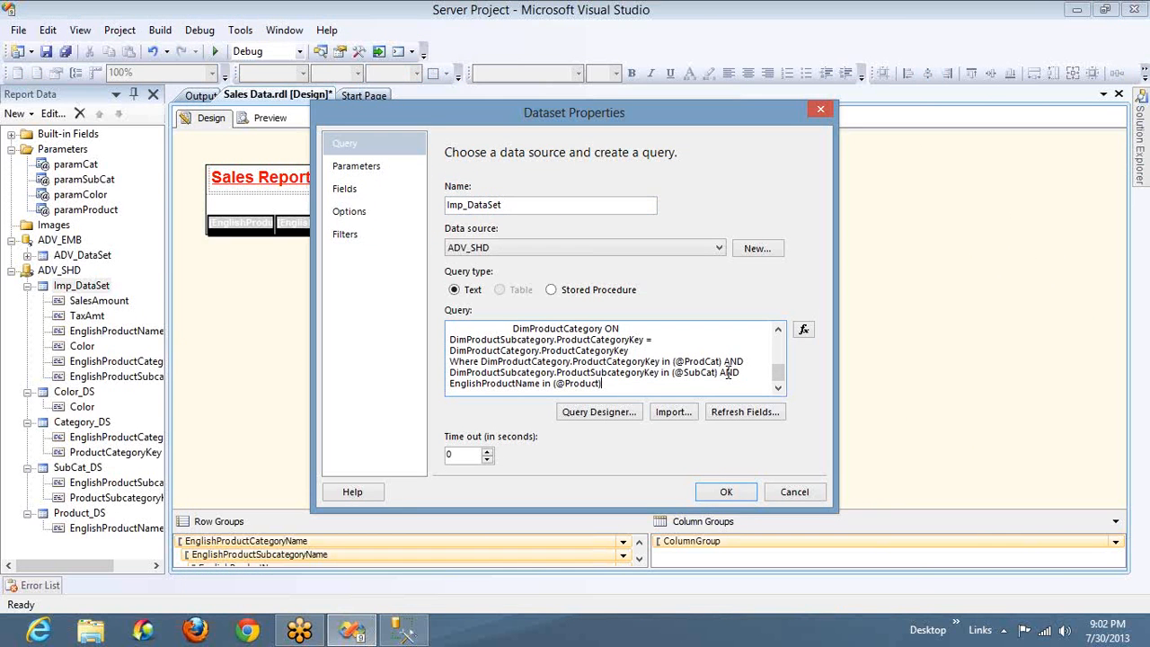
{"action": "key", "text": "shift+Home"}
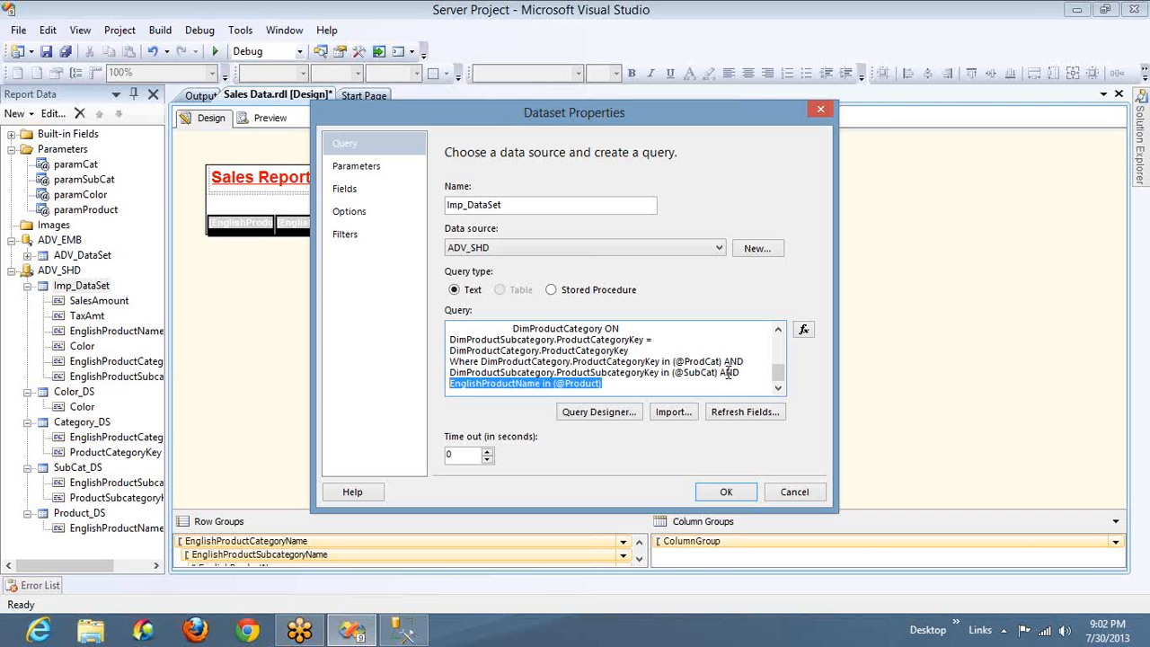
{"action": "key", "text": "shift+Up"}
{"action": "key", "text": "shift+End"}
{"action": "key", "text": "ctrl+shift+Left"}
{"action": "key", "text": "Delete"}
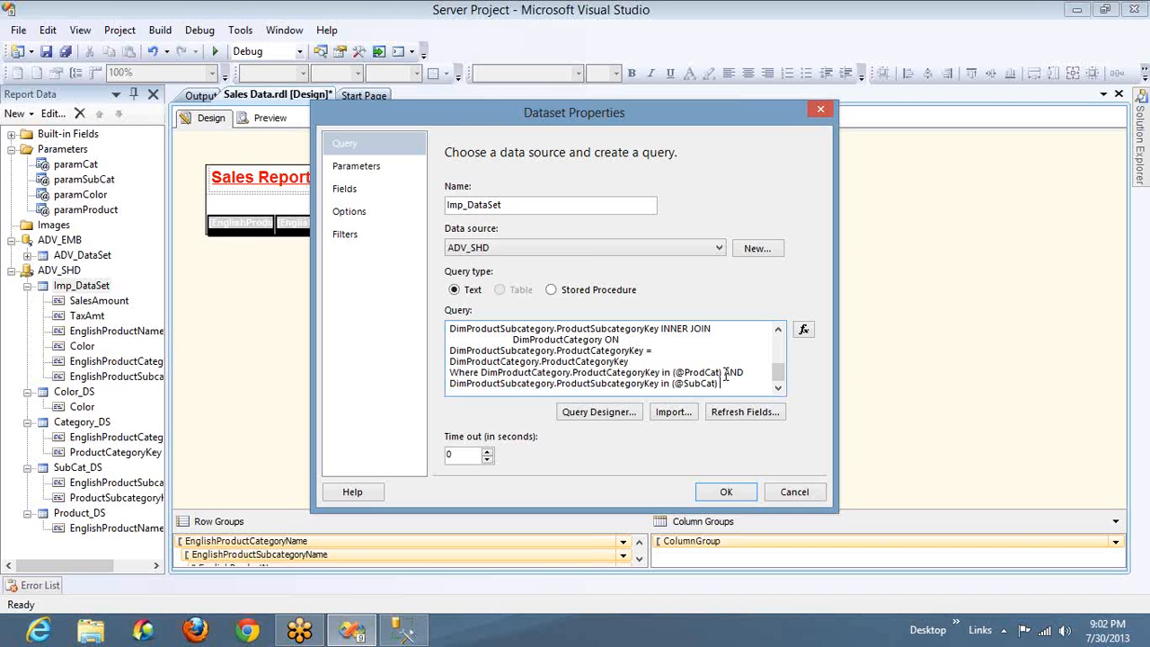
{"action": "left_click", "coordinate": [736, 492]}
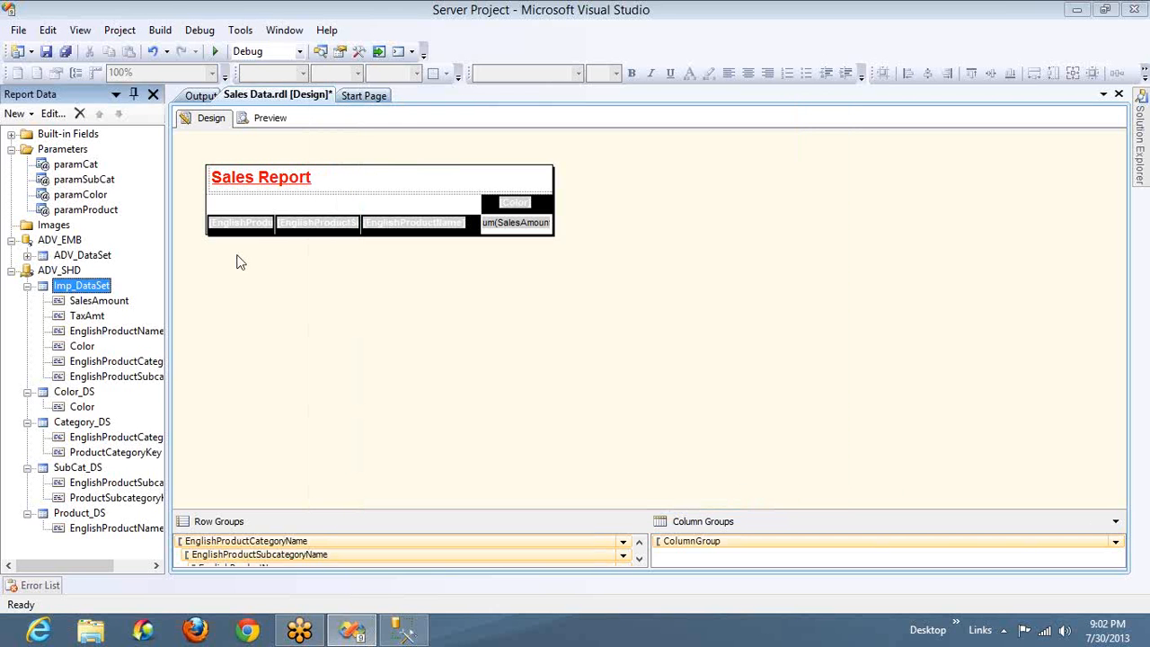
Delete the report parameters paramColor and paramProduct
{"action": "left_click", "coordinate": [76, 198]}
{"action": "key", "text": "Delete"}
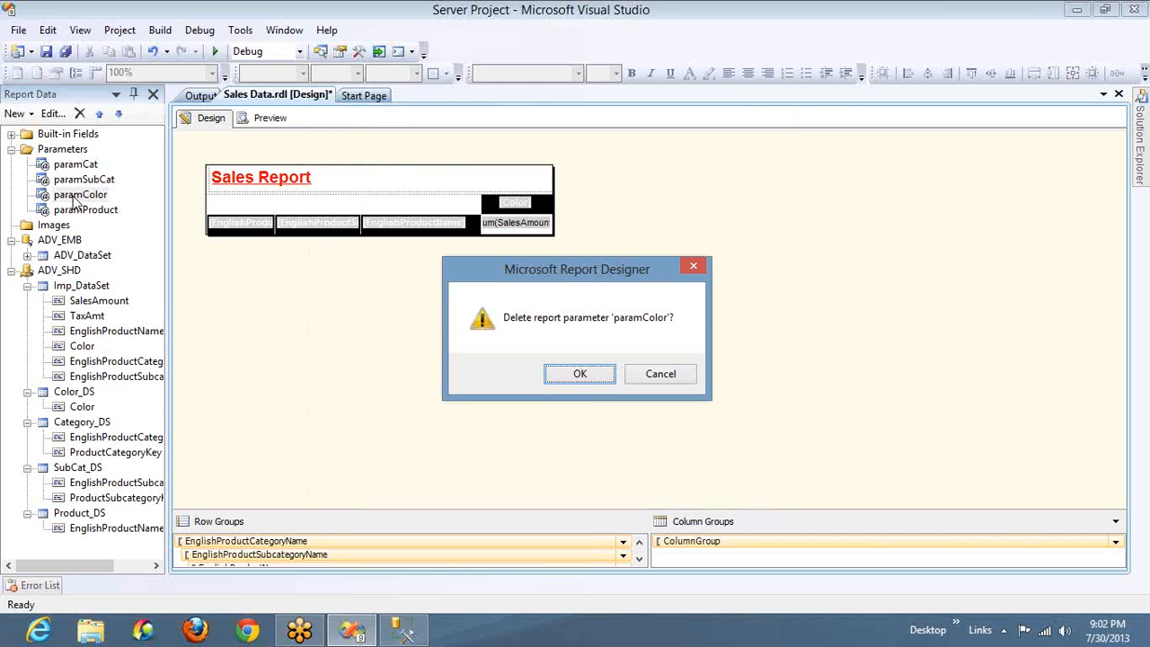
{"action": "key", "text": "Return"}
{"action": "key", "text": "Delete"}
{"action": "key", "text": "Return"}
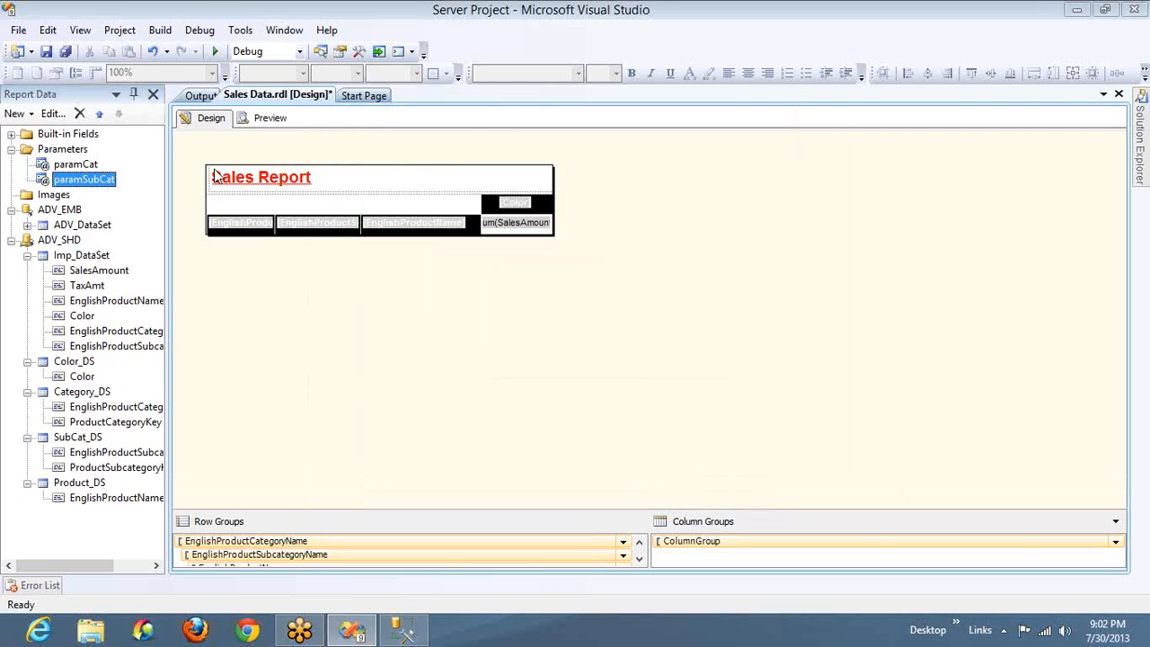
Check the Sales Data report preview, return to the design, and inspect Imp_DataSet's filters and query without changing them
{"action": "left_click", "coordinate": [280, 96]}
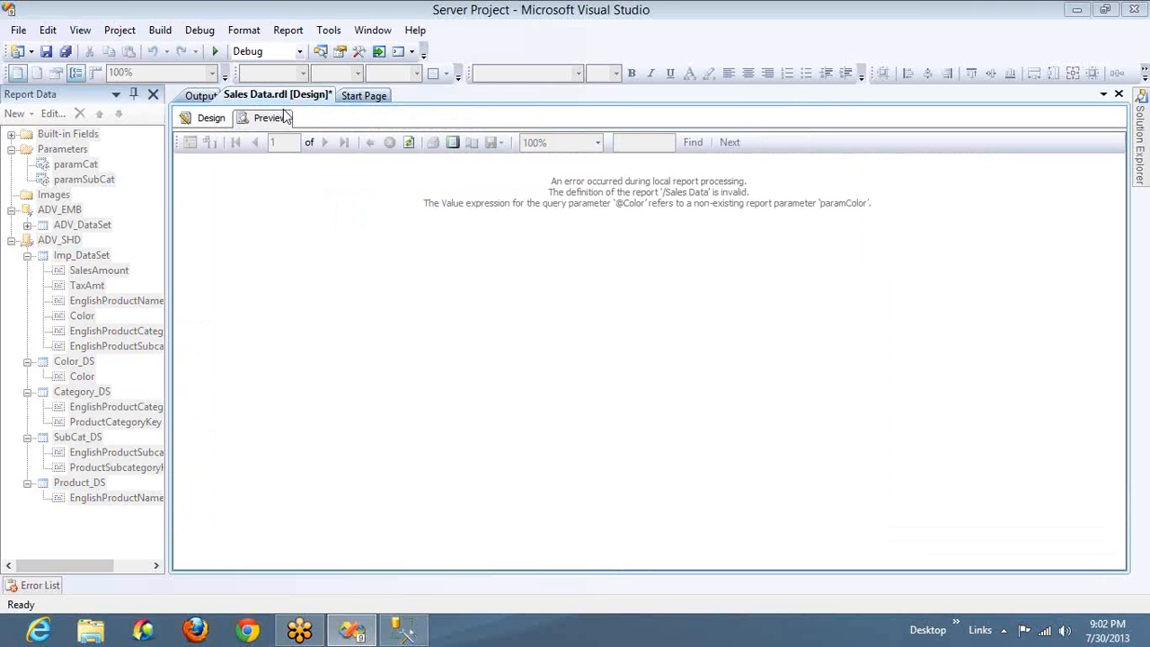
{"action": "left_click", "coordinate": [206, 118]}
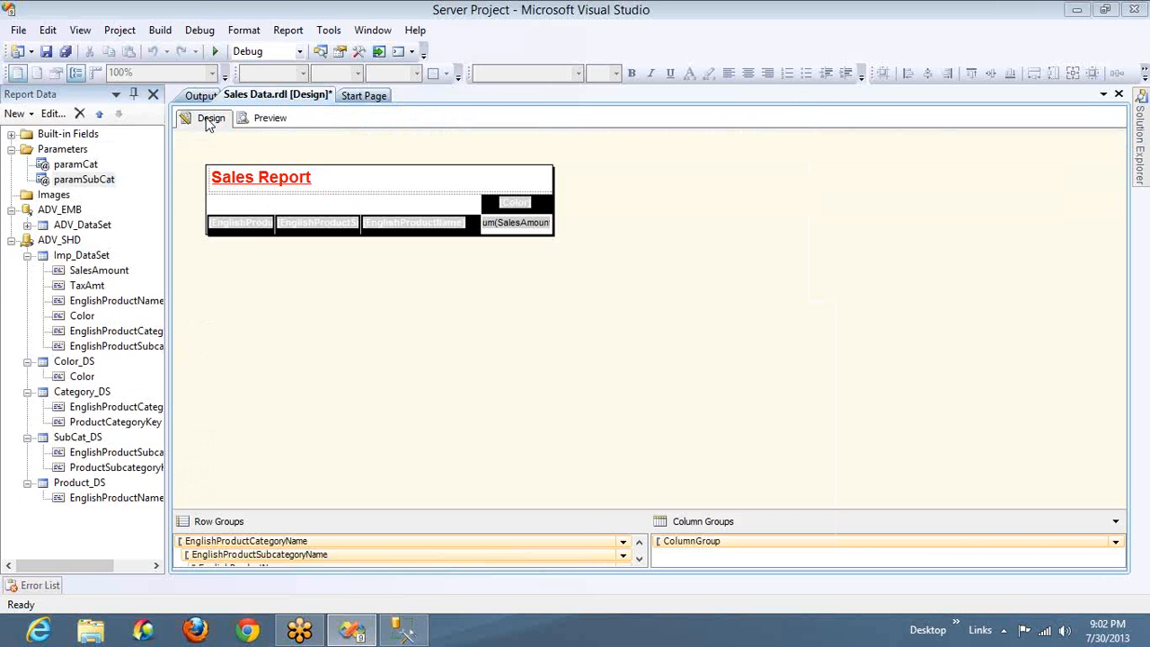
{"action": "double_click", "coordinate": [83, 255]}
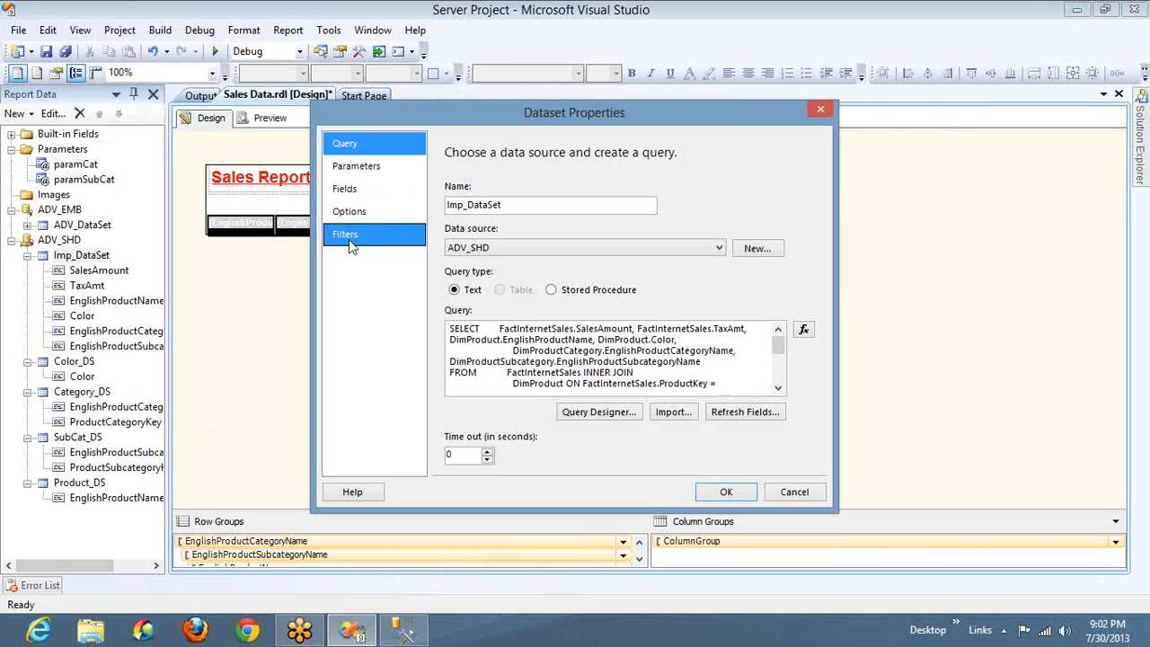
{"action": "left_click", "coordinate": [350, 235]}
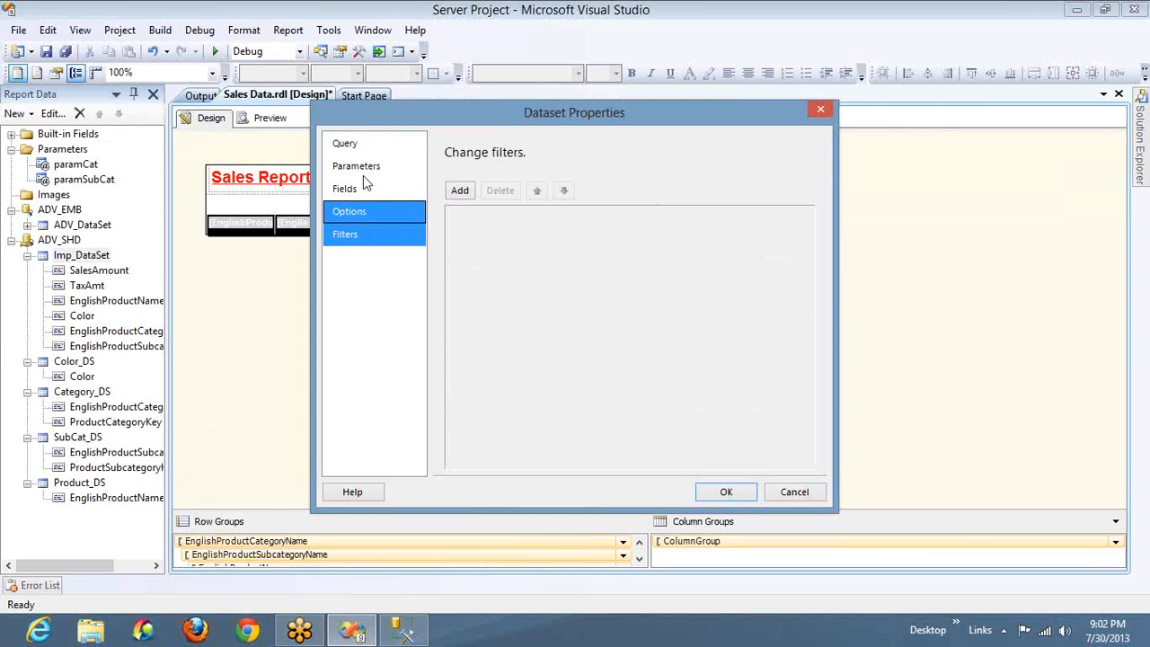
{"action": "left_click", "coordinate": [363, 148]}
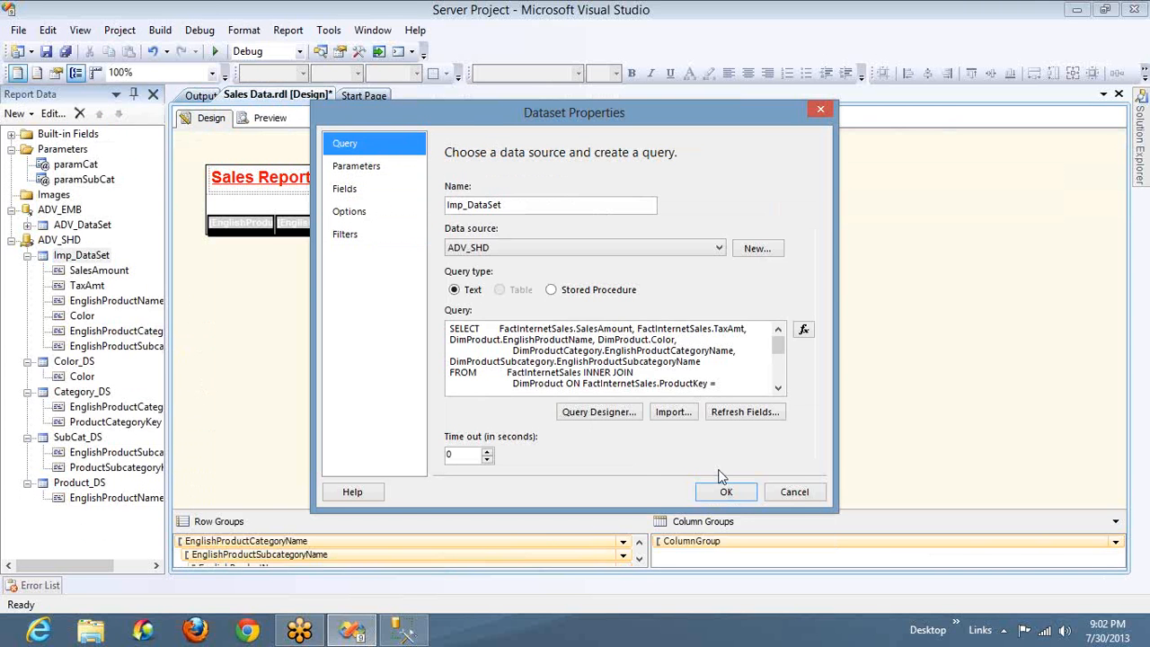
{"action": "left_click", "coordinate": [795, 491]}
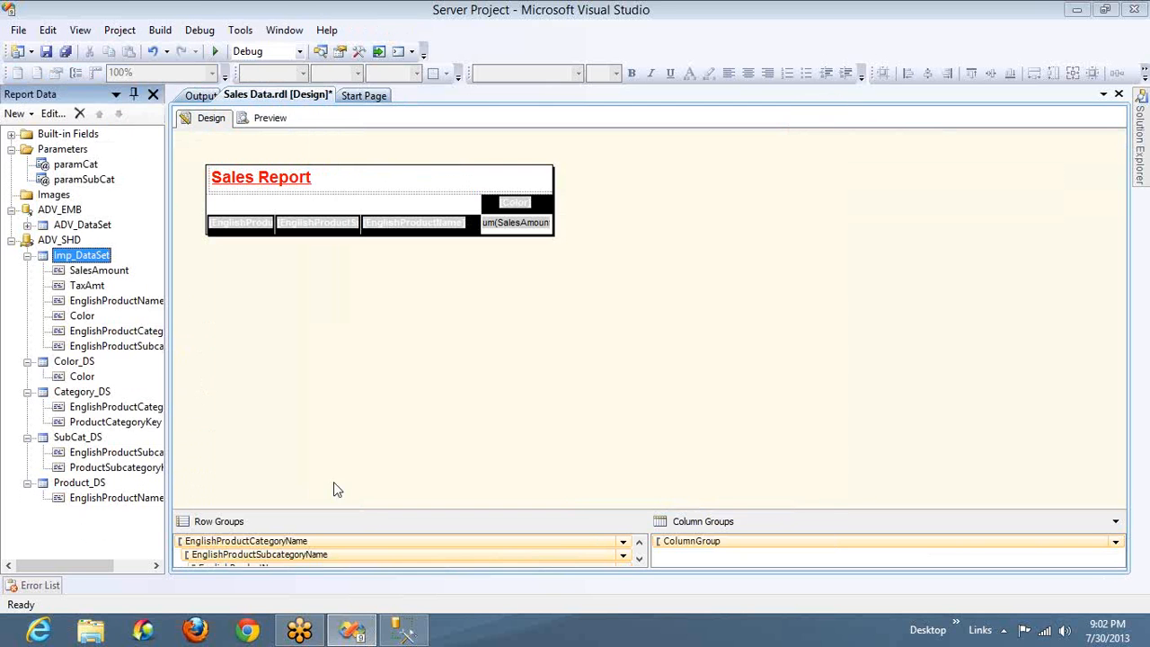
Delete the Product_DS dataset from the ADV_SHD data source
{"action": "left_click", "coordinate": [79, 483]}
{"action": "key", "text": "Delete"}
{"action": "key", "text": "Return"}
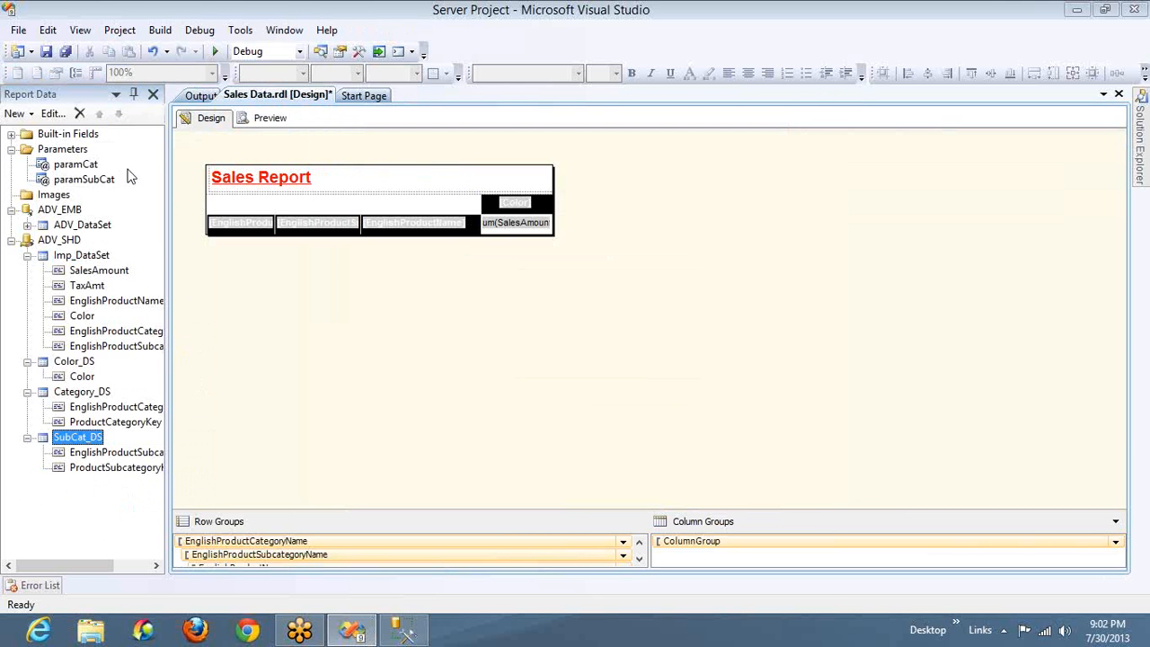
Preview the Sales Data report and generate it for all categories and all subcategories
{"action": "left_click", "coordinate": [284, 120]}
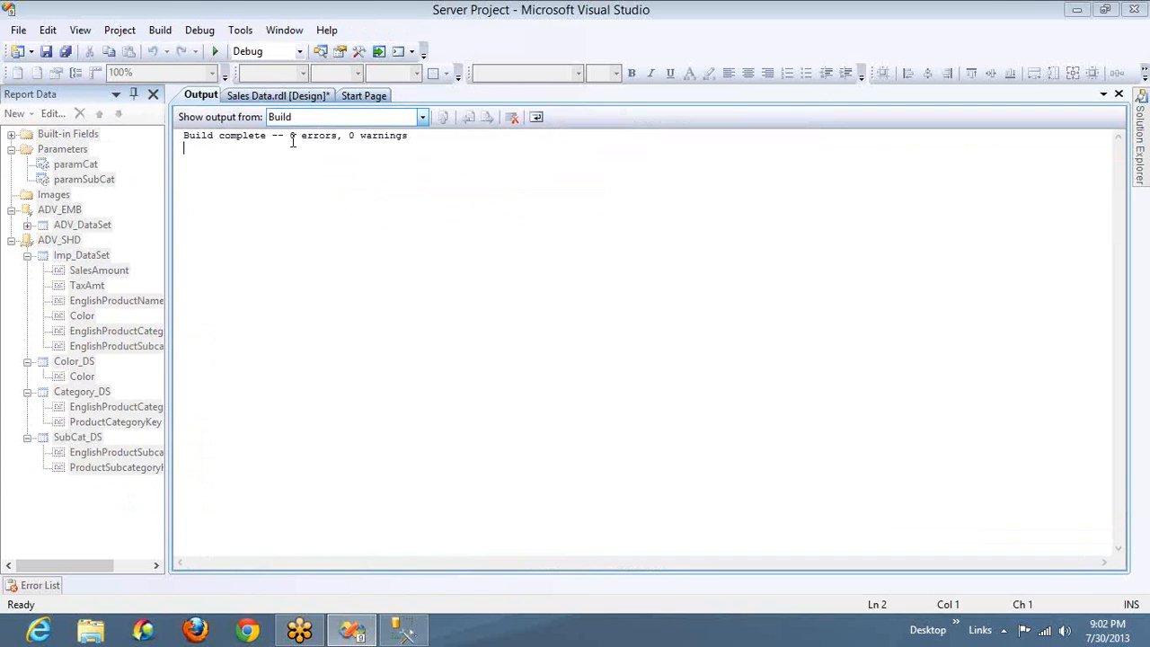
{"action": "left_click", "coordinate": [289, 97]}
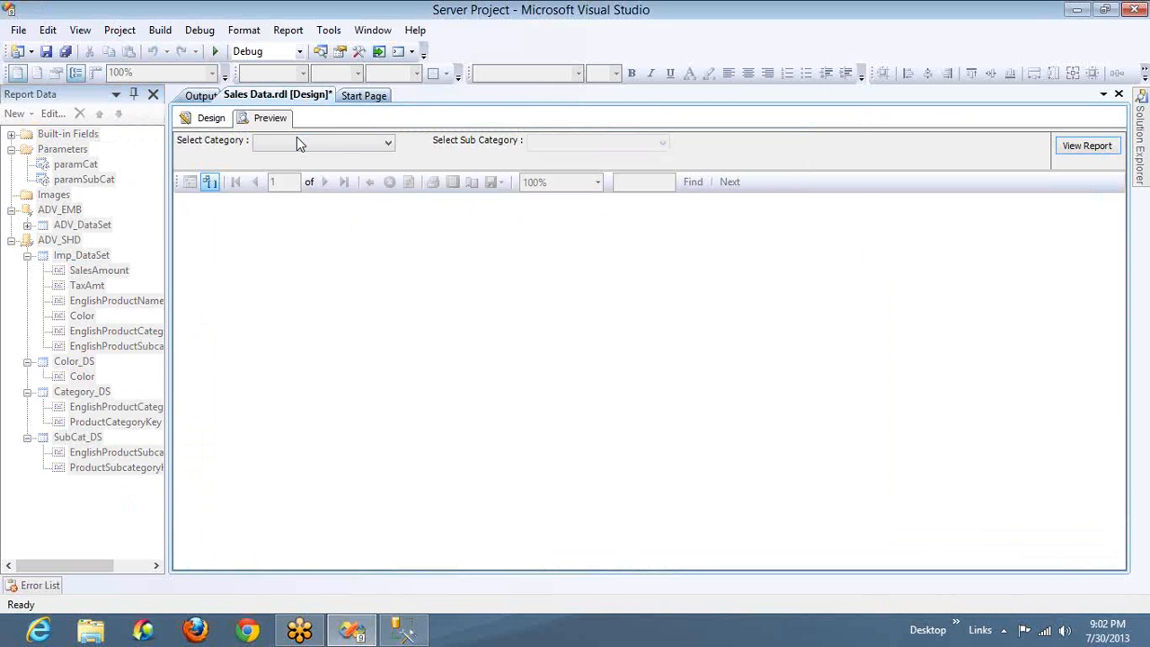
{"action": "left_click", "coordinate": [297, 141]}
{"action": "left_click", "coordinate": [284, 164]}
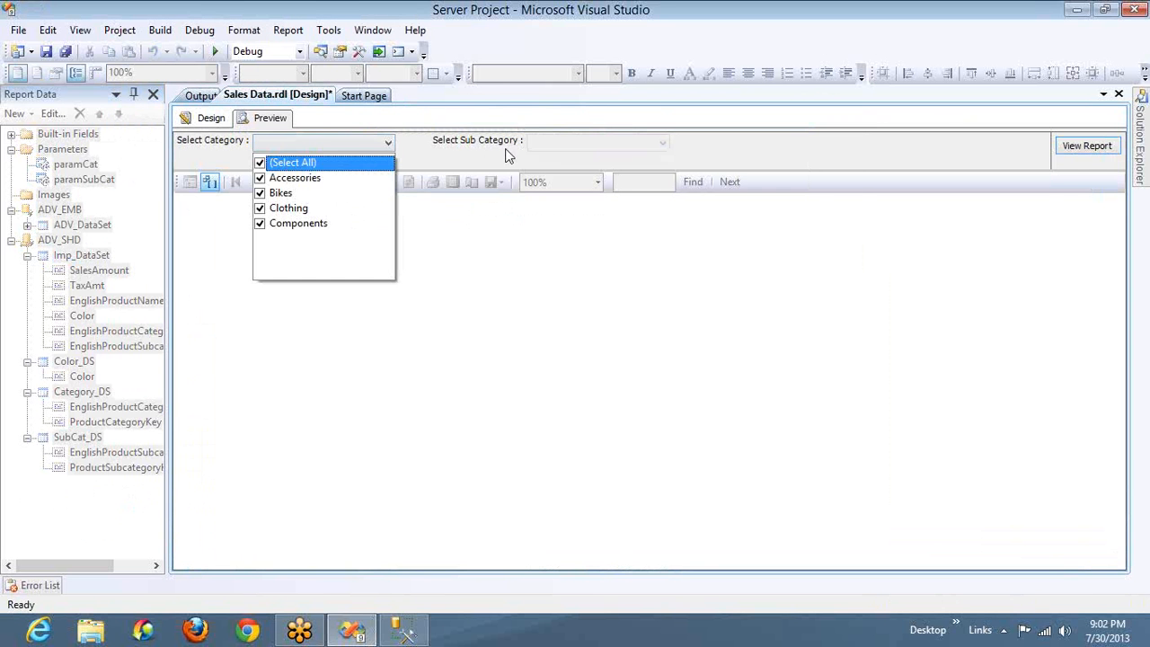
{"action": "left_click", "coordinate": [546, 146]}
{"action": "left_click", "coordinate": [546, 146]}
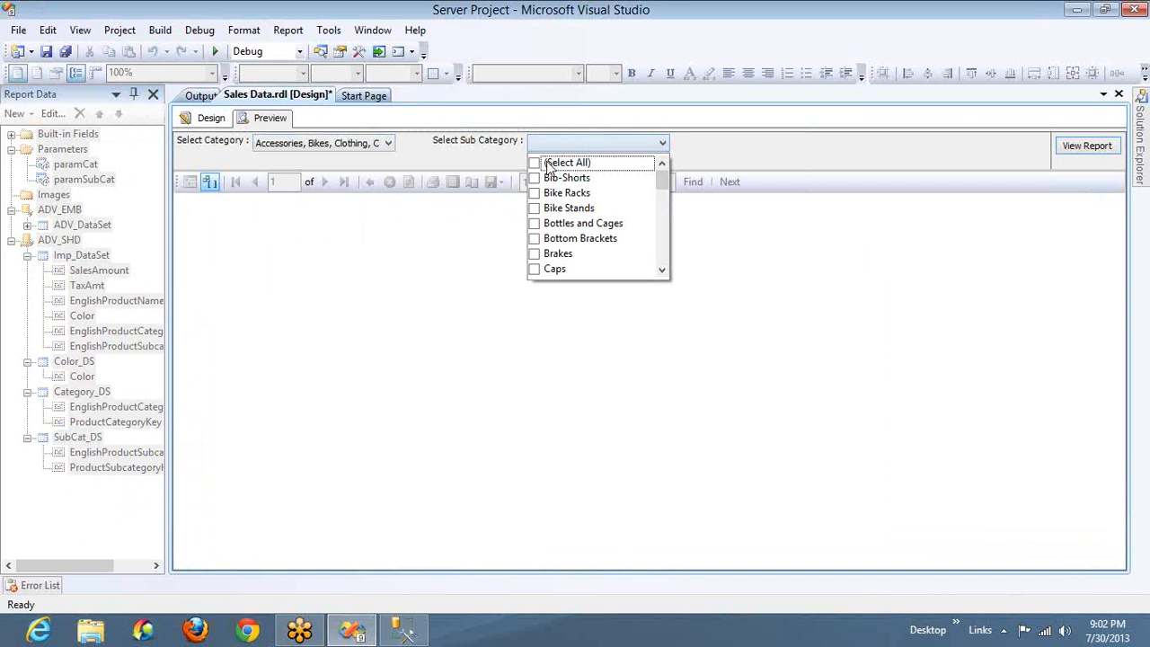
{"action": "left_click", "coordinate": [548, 164]}
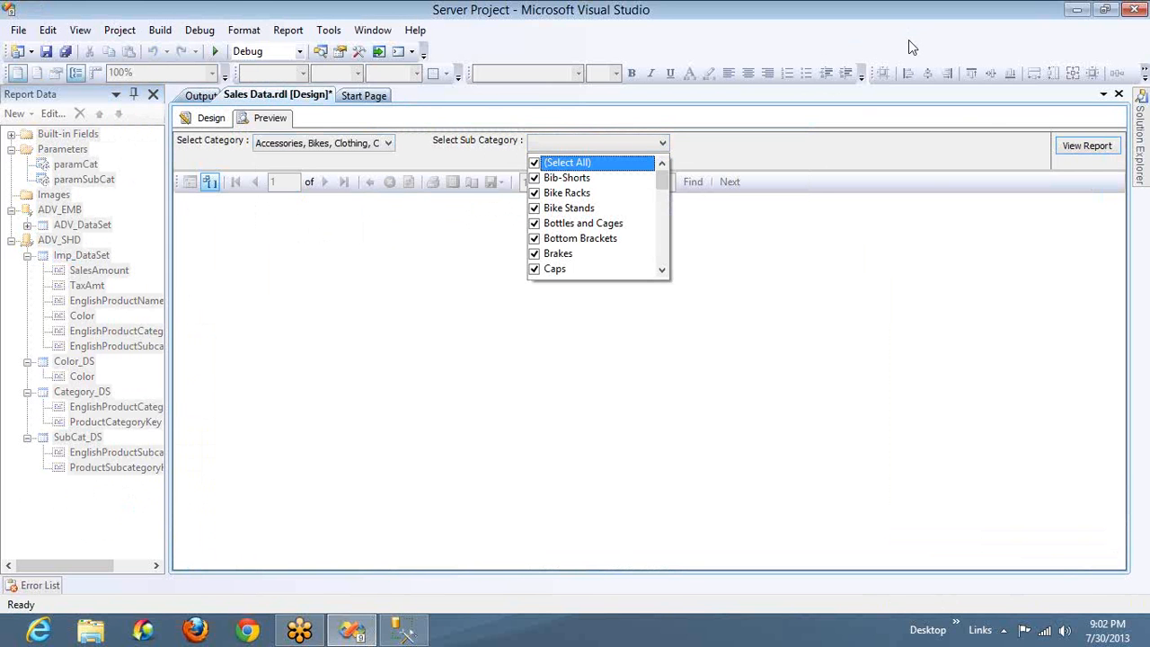
{"action": "left_click", "coordinate": [1086, 145]}
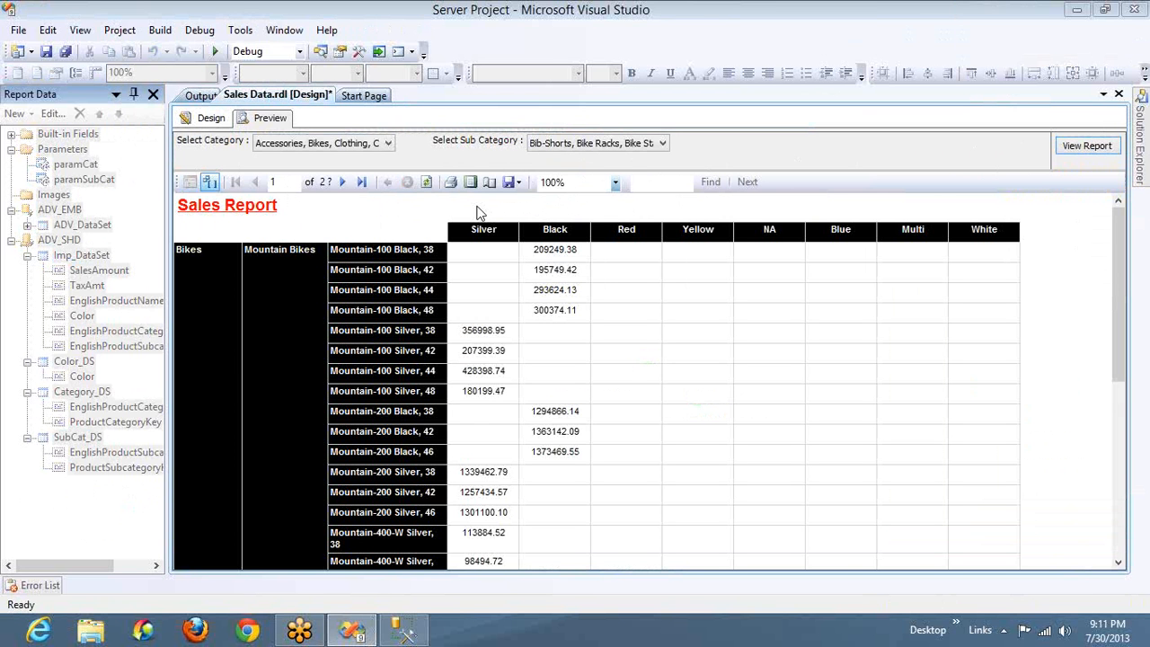
Return to the report design and review Imp_DataSet's query conditions and filter list without saving changes
{"action": "left_click", "coordinate": [206, 120]}
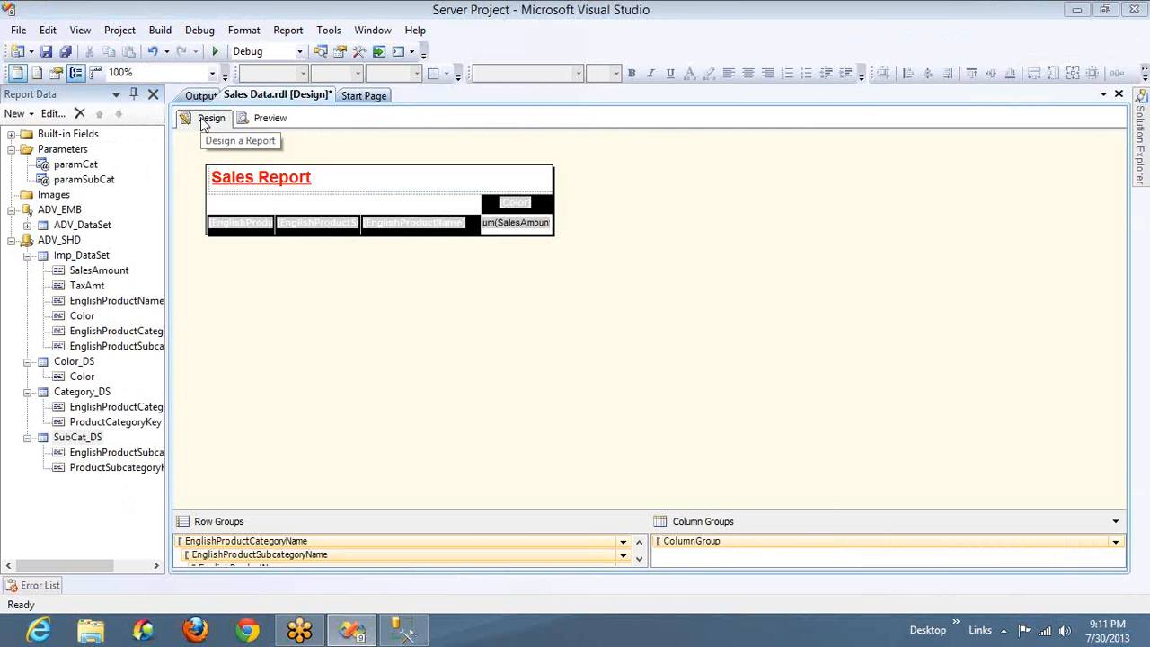
{"action": "double_click", "coordinate": [90, 256]}
{"action": "left_click", "coordinate": [586, 346]}
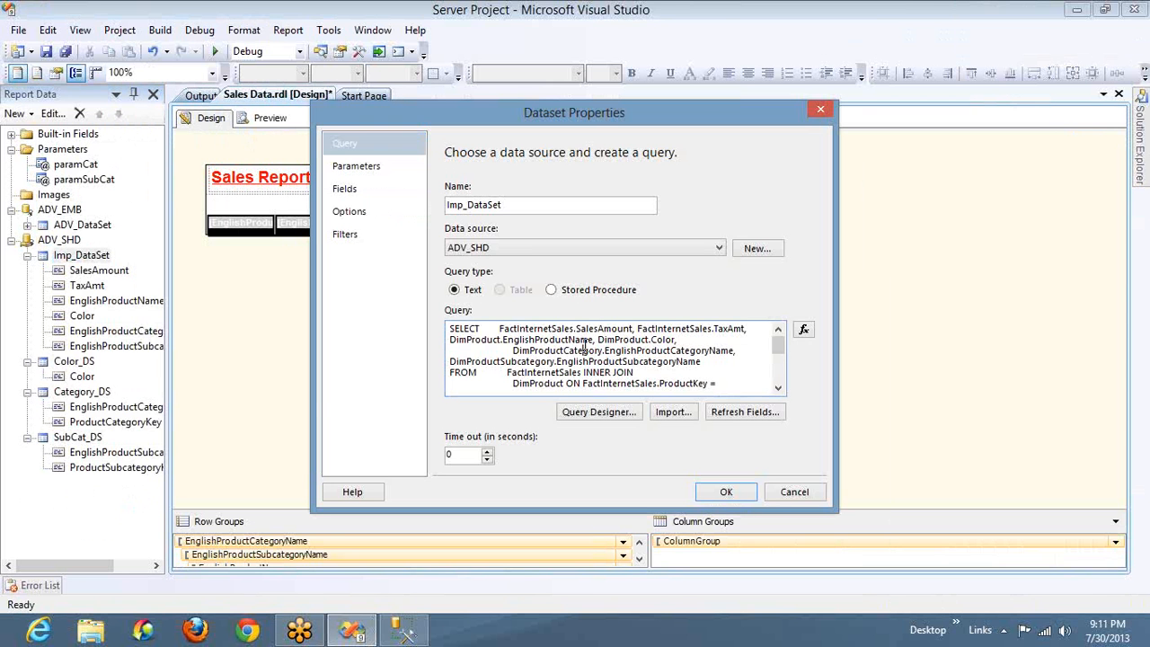
{"action": "key", "text": "Down"}
{"action": "key", "text": "Down"}
{"action": "key", "text": "Down"}
{"action": "key", "text": "Down"}
{"action": "key", "text": "Down"}
{"action": "key", "text": "Down"}
{"action": "key", "text": "Down"}
{"action": "key", "text": "Down"}
{"action": "key", "text": "Down"}
{"action": "key", "text": "Down"}
{"action": "key", "text": "Down"}
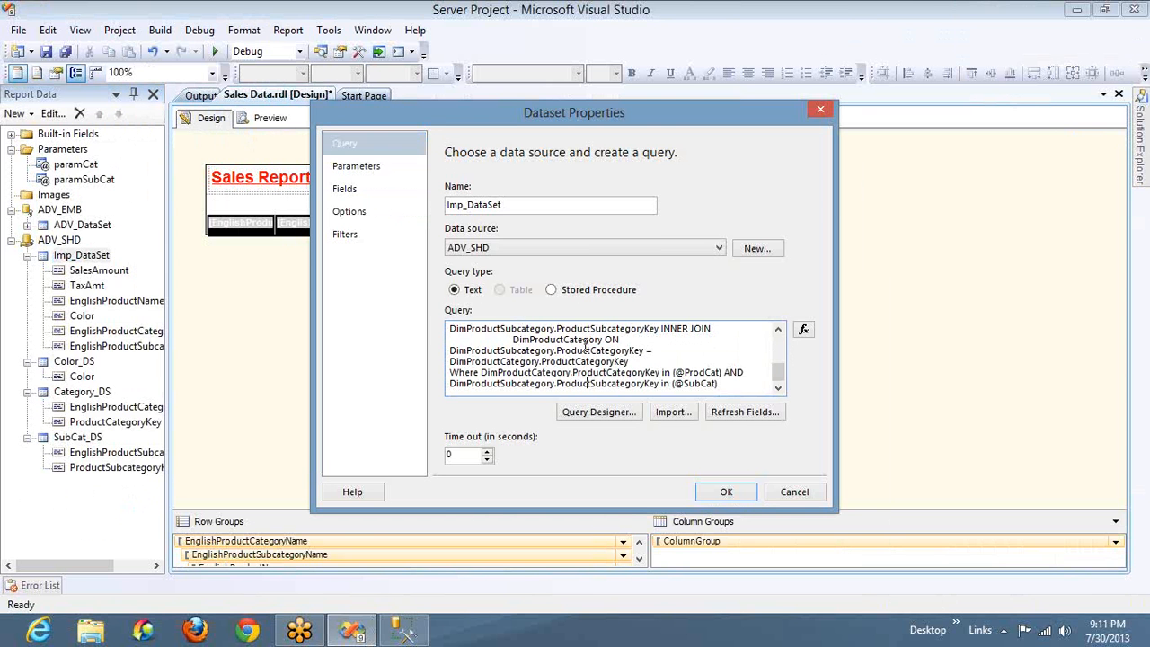
{"action": "left_click", "coordinate": [815, 499]}
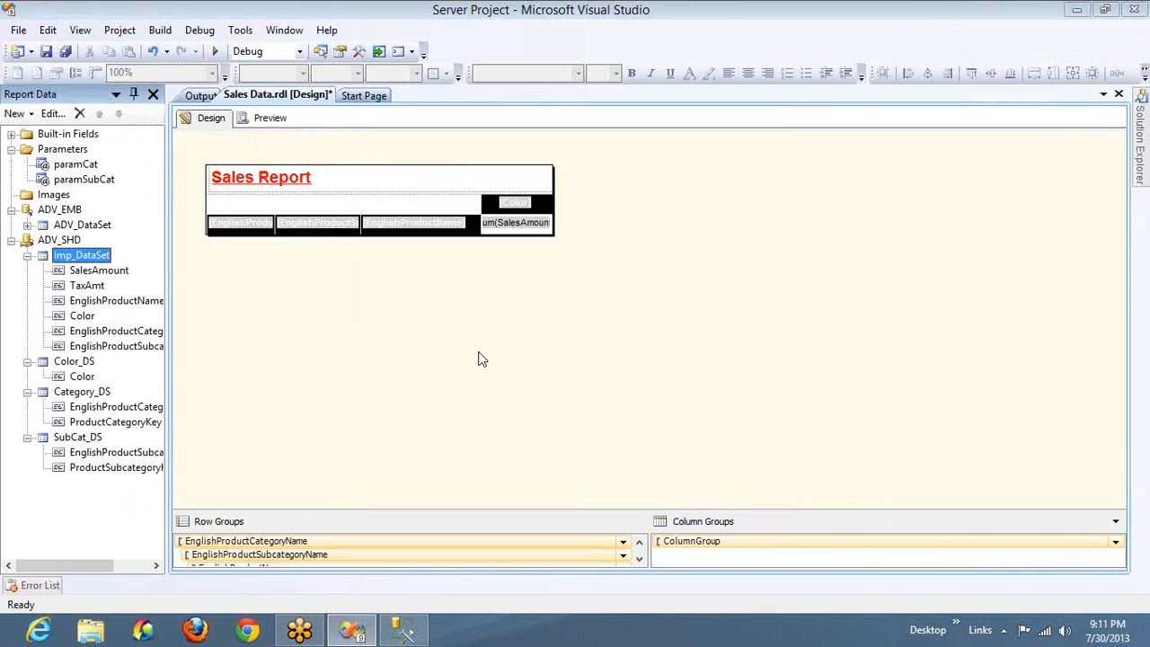
{"action": "double_click", "coordinate": [79, 256]}
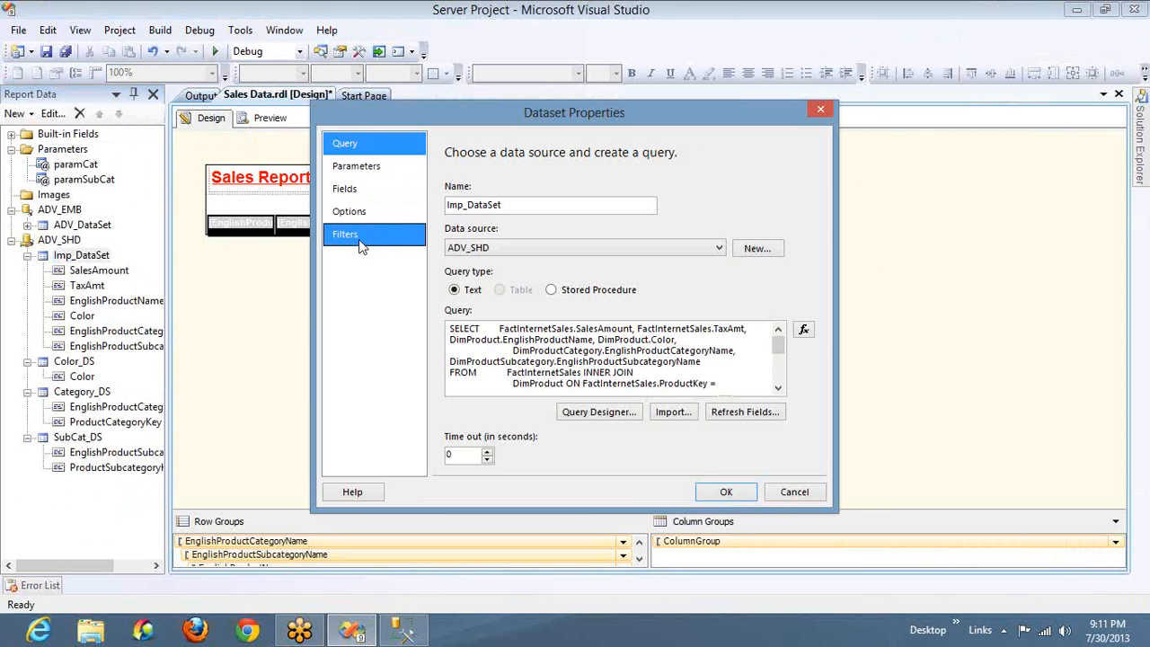
{"action": "left_click", "coordinate": [363, 235]}
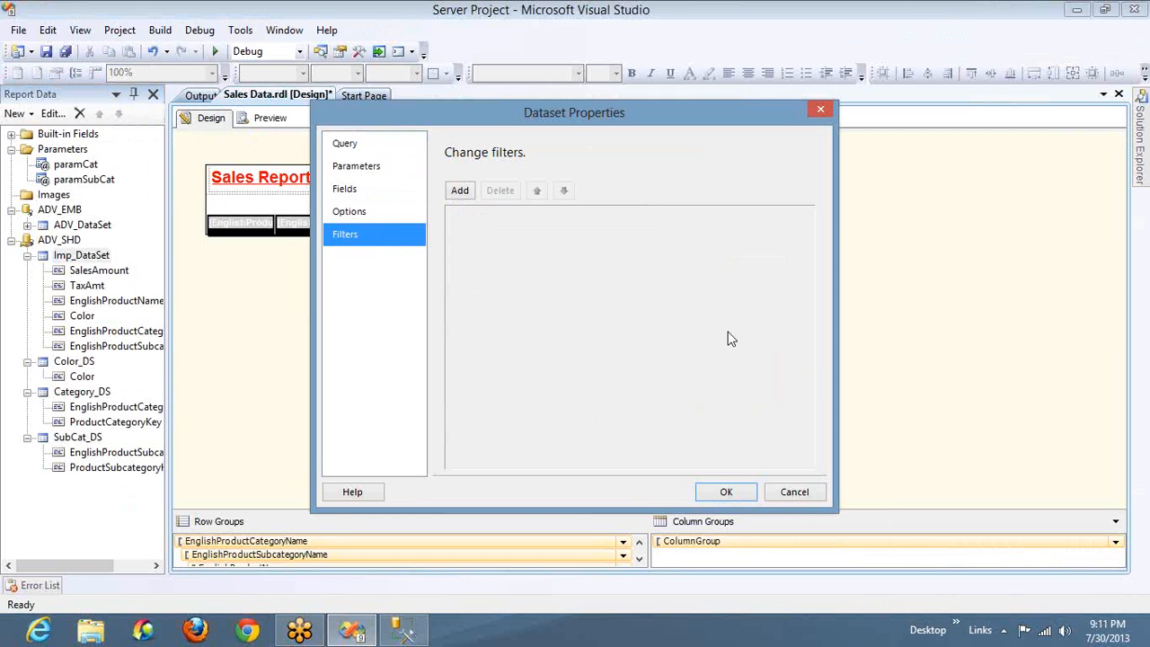
{"action": "left_click", "coordinate": [794, 494]}
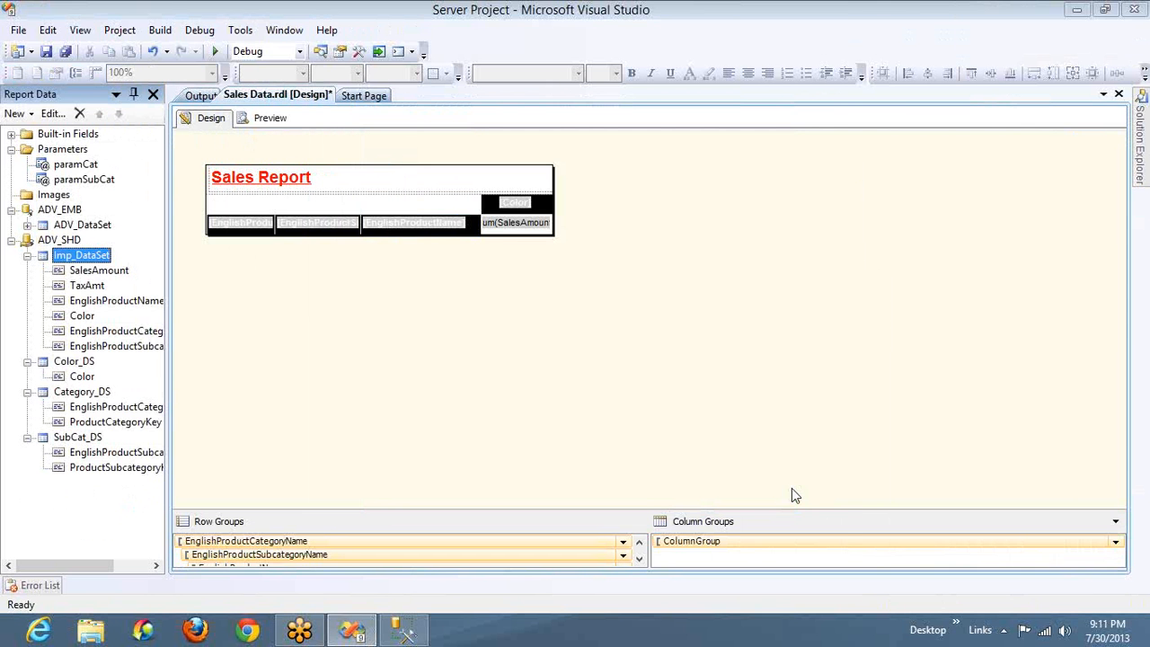
{"action": "left_click", "coordinate": [908, 221]}
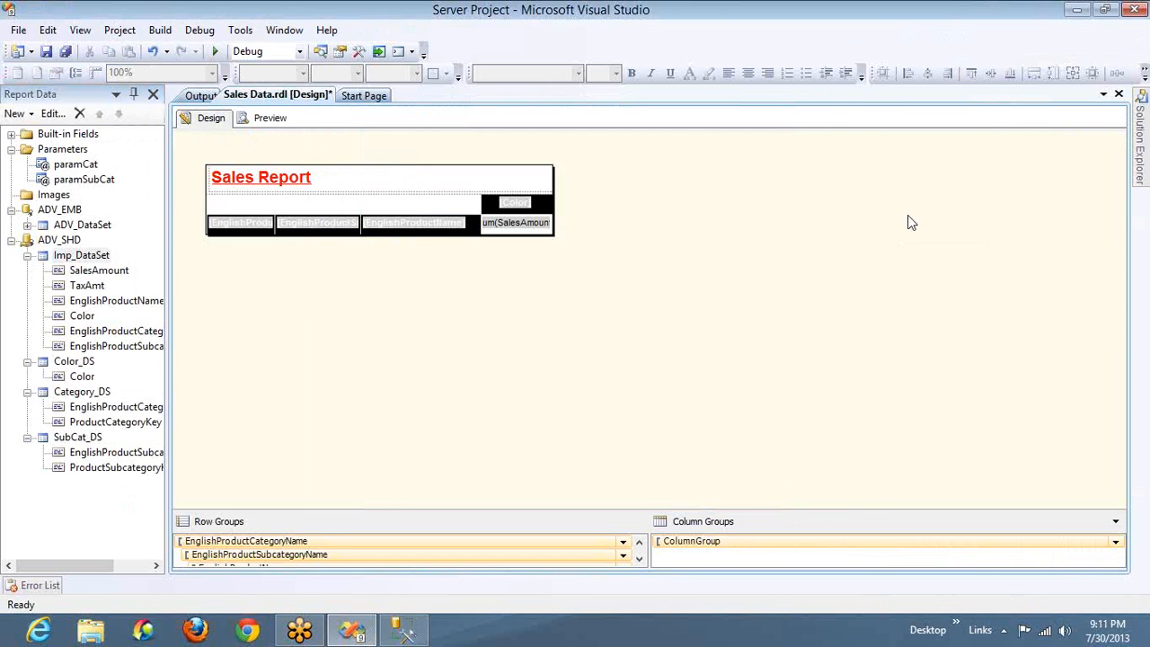
{"action": "left_click", "coordinate": [926, 264]}
{"action": "mouse_move", "coordinate": [309, 131]}
{"action": "left_mouse_down"}
{"action": "mouse_move", "coordinate": [313, 227]}
{"action": "mouse_move", "coordinate": [468, 233]}
{"action": "mouse_move", "coordinate": [456, 49]}
{"action": "mouse_move", "coordinate": [295, 130]}
{"action": "left_mouse_up"}
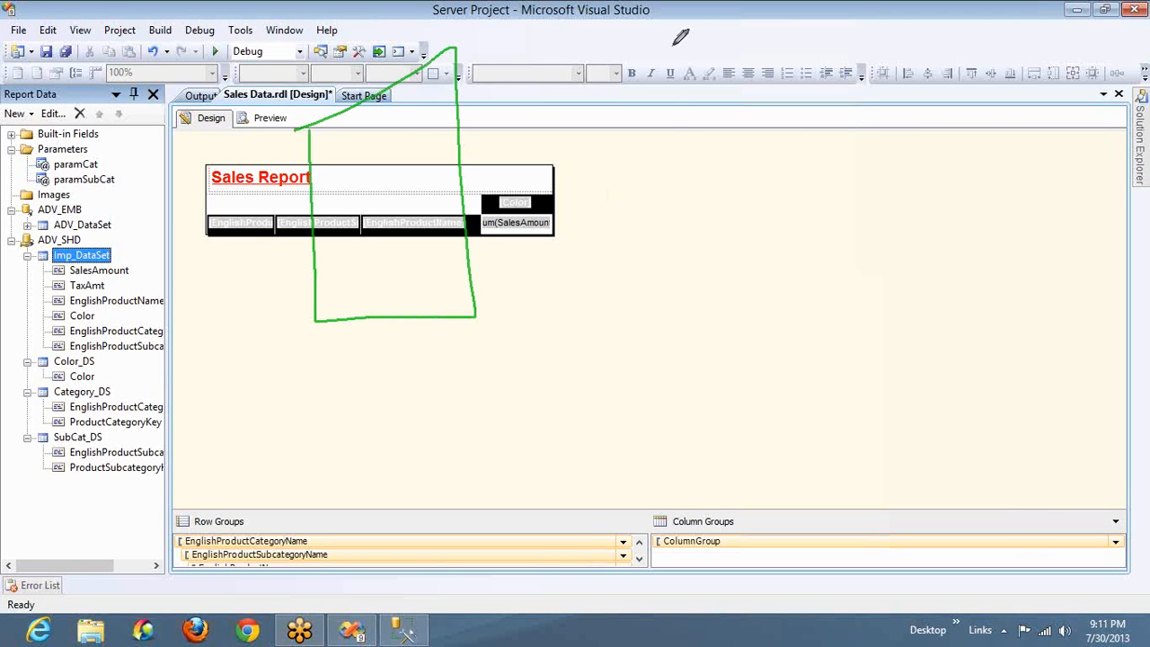
{"action": "mouse_move", "coordinate": [673, 46]}
{"action": "left_mouse_down"}
{"action": "mouse_move", "coordinate": [681, 151]}
{"action": "mouse_move", "coordinate": [756, 27]}
{"action": "mouse_move", "coordinate": [663, 63]}
{"action": "left_mouse_up"}
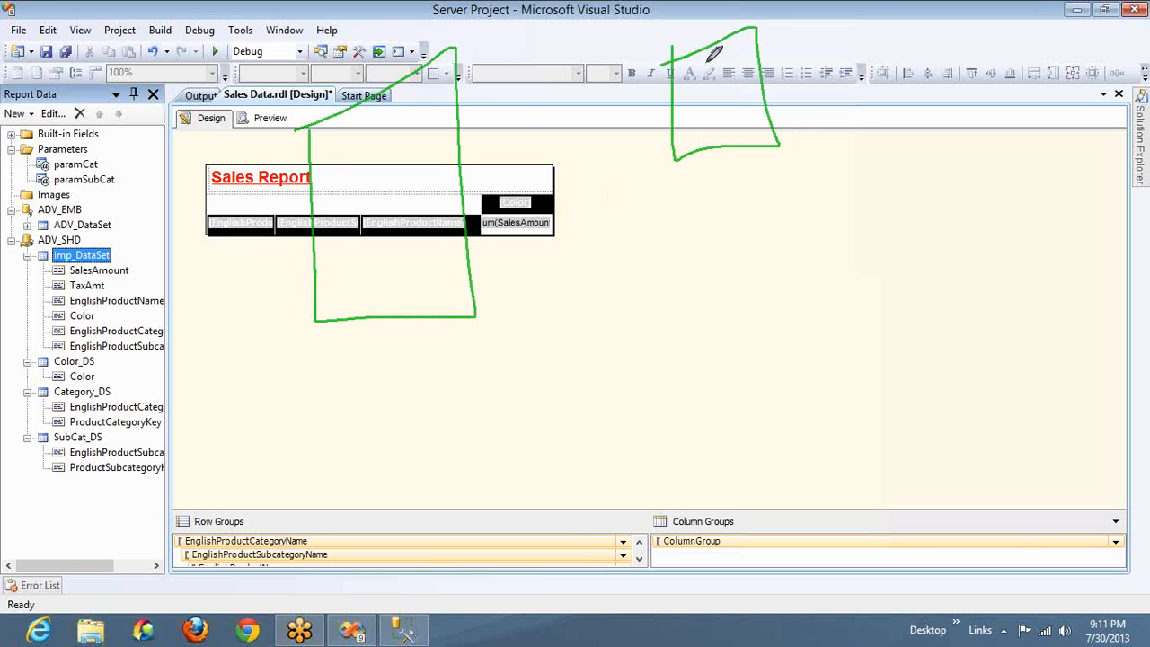
{"action": "mouse_move", "coordinate": [769, 263]}
{"action": "left_mouse_down"}
{"action": "mouse_move", "coordinate": [786, 375]}
{"action": "mouse_move", "coordinate": [845, 296]}
{"action": "mouse_move", "coordinate": [837, 275]}
{"action": "mouse_move", "coordinate": [744, 271]}
{"action": "left_mouse_up"}
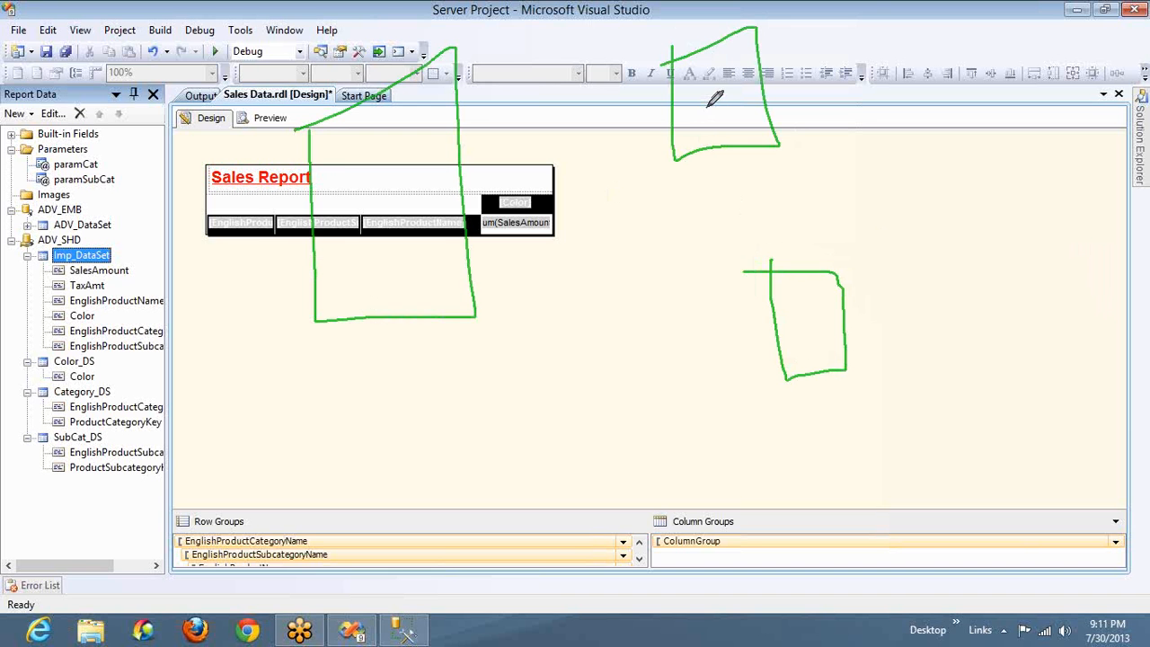
{"action": "left_click_drag", "start_coordinate": [707, 106], "coordinate": [611, 164]}
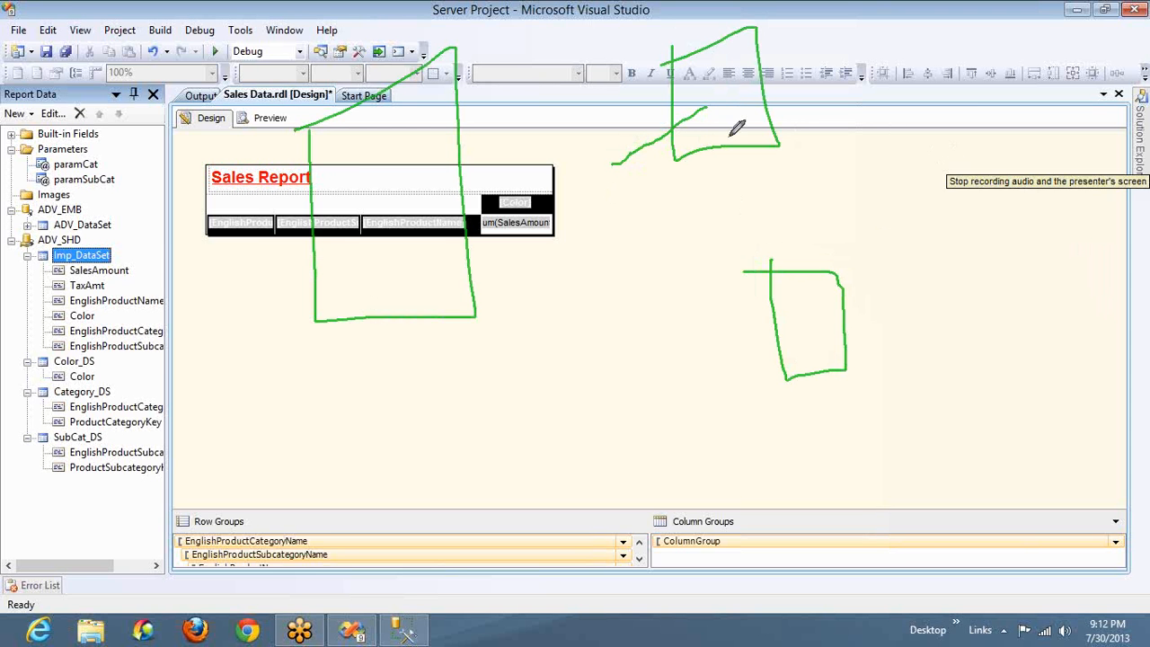
{"action": "mouse_move", "coordinate": [706, 108]}
{"action": "left_mouse_down"}
{"action": "mouse_move", "coordinate": [509, 191]}
{"action": "mouse_move", "coordinate": [474, 174]}
{"action": "left_mouse_up"}
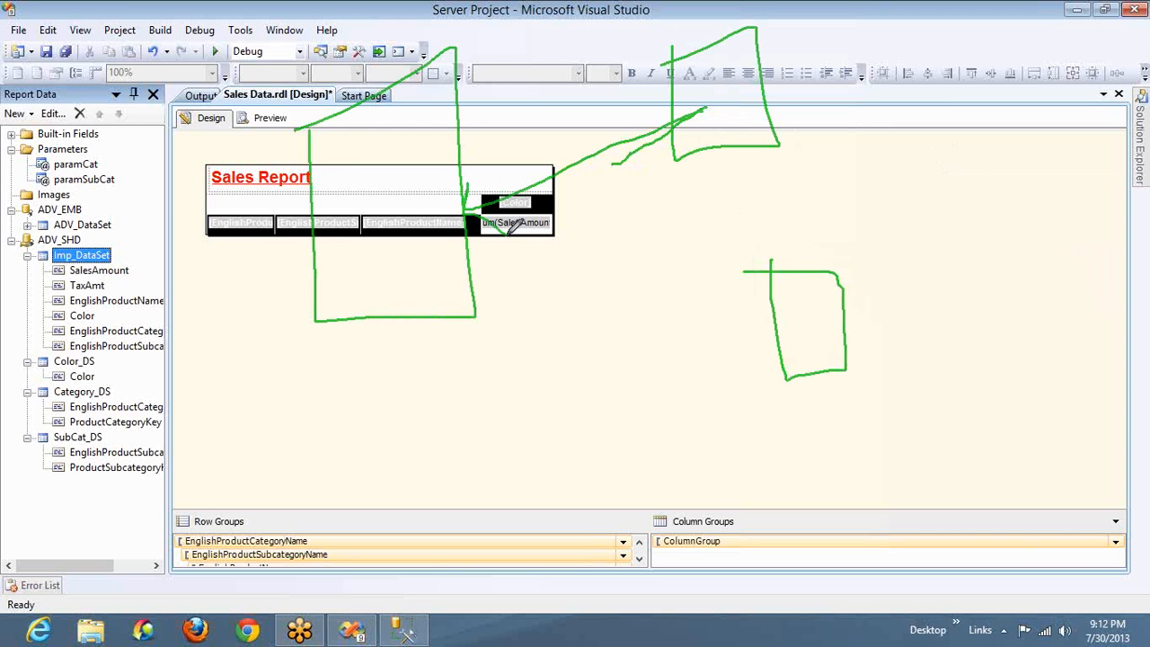
{"action": "mouse_move", "coordinate": [408, 117]}
{"action": "left_mouse_down"}
{"action": "mouse_move", "coordinate": [411, 70]}
{"action": "mouse_move", "coordinate": [710, 27]}
{"action": "mouse_move", "coordinate": [707, 43]}
{"action": "mouse_move", "coordinate": [709, 22]}
{"action": "left_mouse_up"}
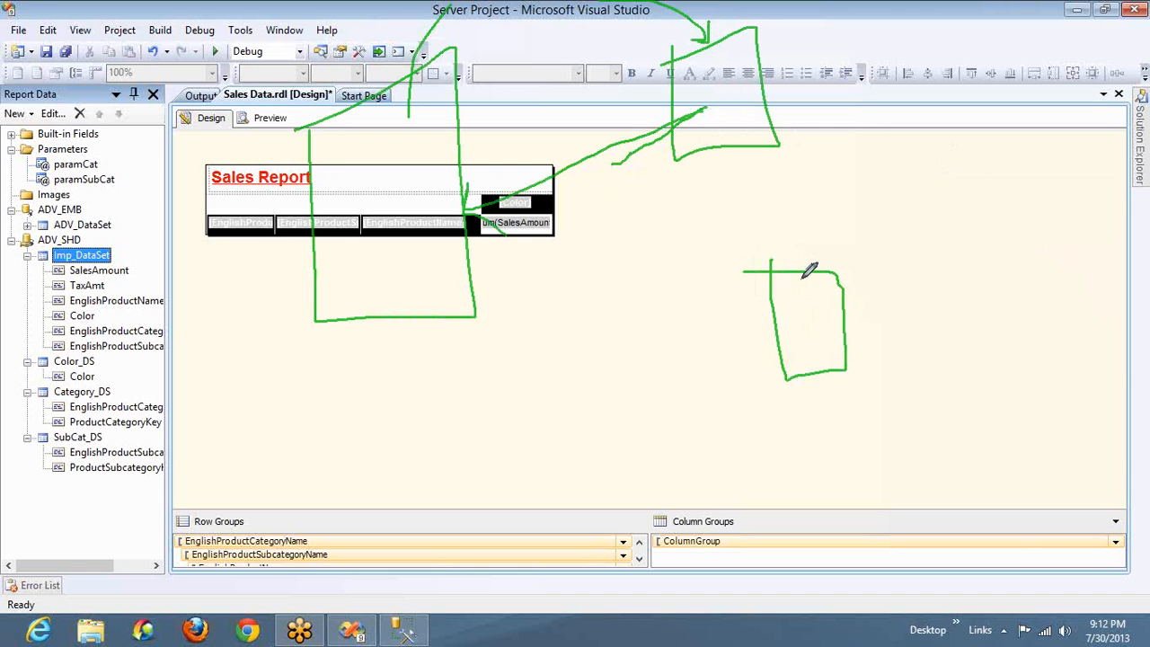
{"action": "mouse_move", "coordinate": [800, 275]}
{"action": "left_mouse_down"}
{"action": "mouse_move", "coordinate": [759, 160]}
{"action": "mouse_move", "coordinate": [782, 159]}
{"action": "left_mouse_up"}
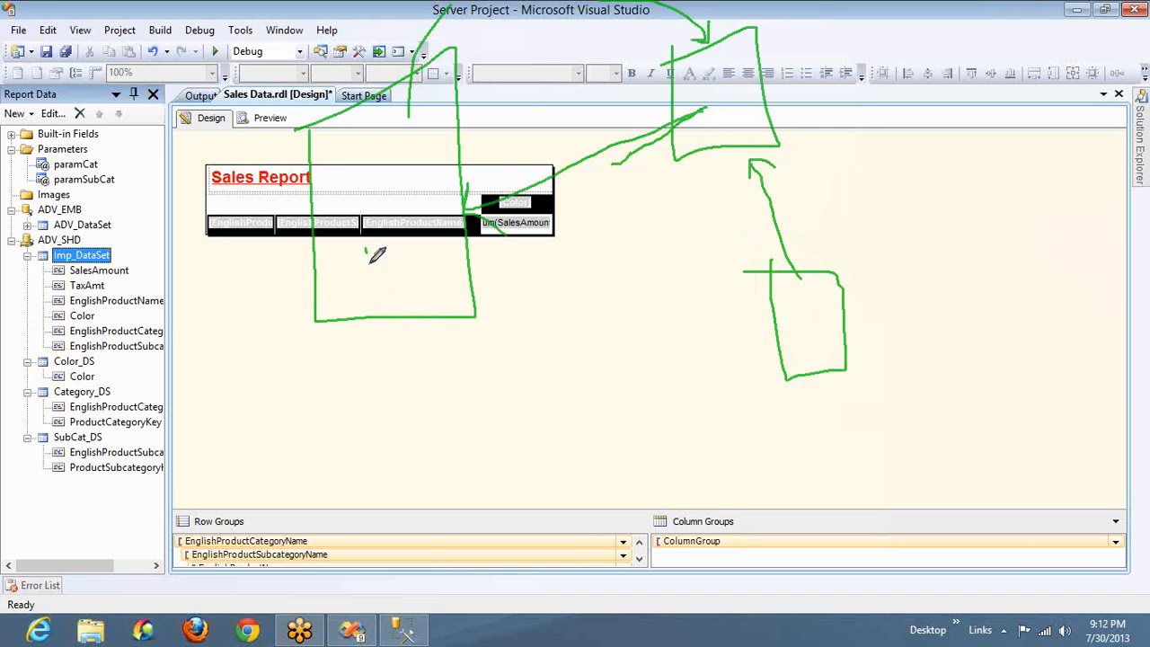
{"action": "mouse_move", "coordinate": [370, 248]}
{"action": "left_mouse_down"}
{"action": "mouse_move", "coordinate": [368, 266]}
{"action": "mouse_move", "coordinate": [402, 221]}
{"action": "mouse_move", "coordinate": [405, 239]}
{"action": "mouse_move", "coordinate": [419, 207]}
{"action": "mouse_move", "coordinate": [406, 213]}
{"action": "mouse_move", "coordinate": [440, 191]}
{"action": "mouse_move", "coordinate": [437, 206]}
{"action": "left_mouse_up"}
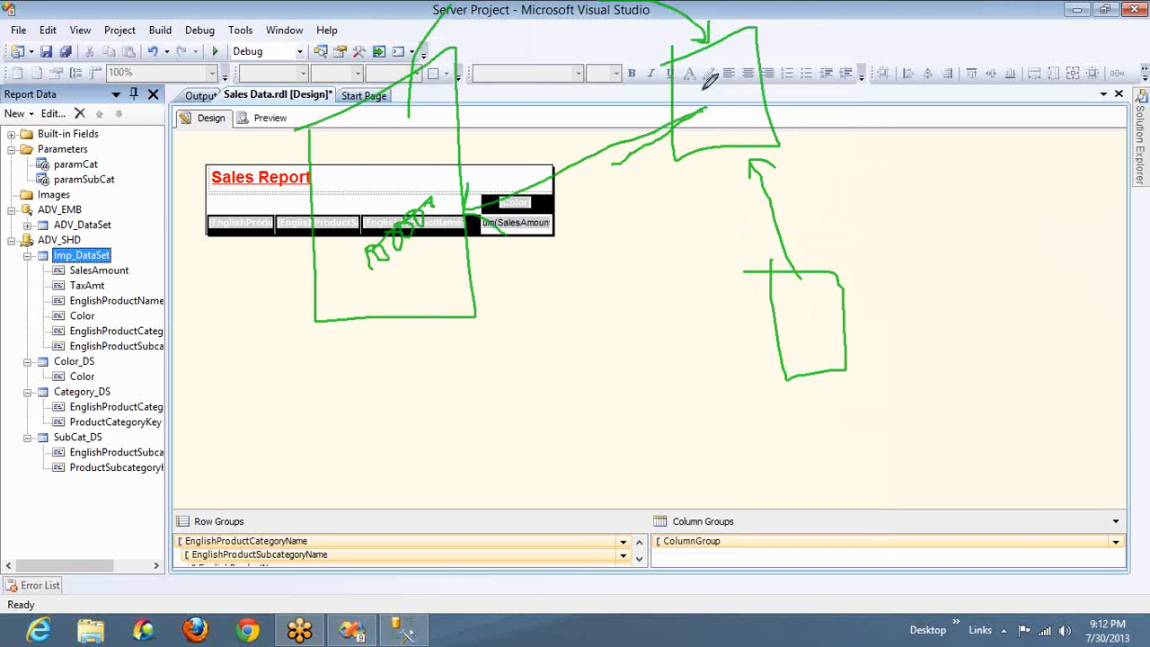
{"action": "mouse_move", "coordinate": [709, 86]}
{"action": "left_mouse_down"}
{"action": "mouse_move", "coordinate": [664, 79]}
{"action": "mouse_move", "coordinate": [462, 106]}
{"action": "mouse_move", "coordinate": [468, 90]}
{"action": "mouse_move", "coordinate": [461, 121]}
{"action": "mouse_move", "coordinate": [489, 134]}
{"action": "left_mouse_up"}
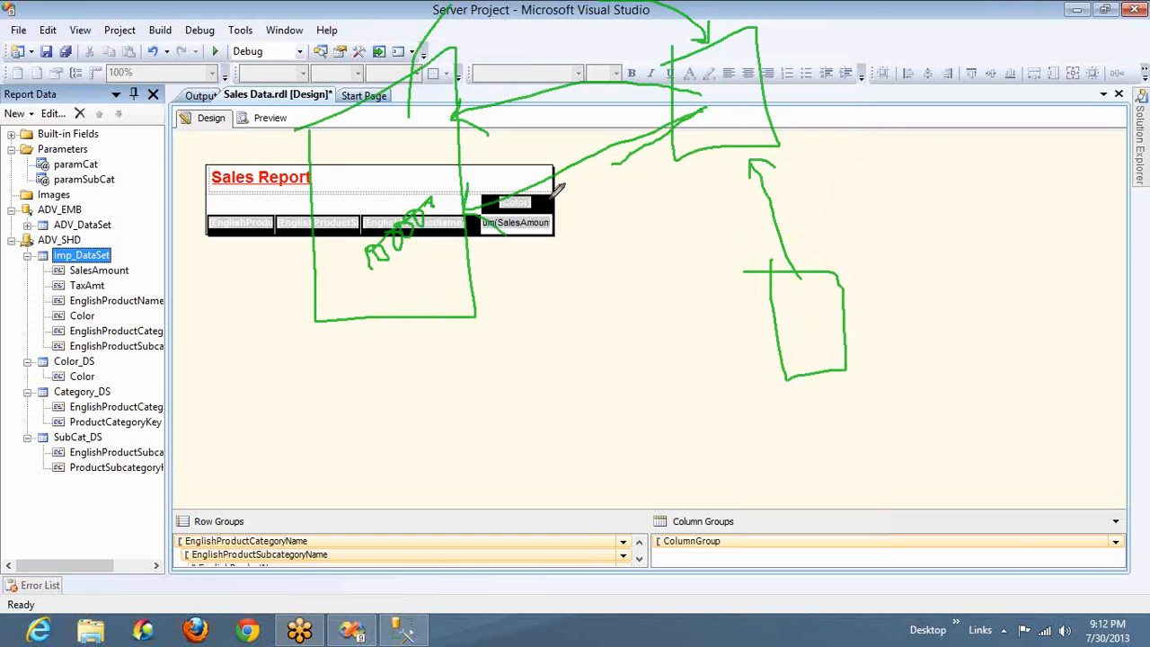
{"action": "mouse_move", "coordinate": [545, 253]}
{"action": "left_mouse_down"}
{"action": "mouse_move", "coordinate": [665, 220]}
{"action": "mouse_move", "coordinate": [684, 184]}
{"action": "left_mouse_up"}
{"action": "mouse_move", "coordinate": [666, 201]}
{"action": "left_mouse_down"}
{"action": "mouse_move", "coordinate": [683, 183]}
{"action": "mouse_move", "coordinate": [692, 199]}
{"action": "mouse_move", "coordinate": [667, 194]}
{"action": "left_mouse_up"}
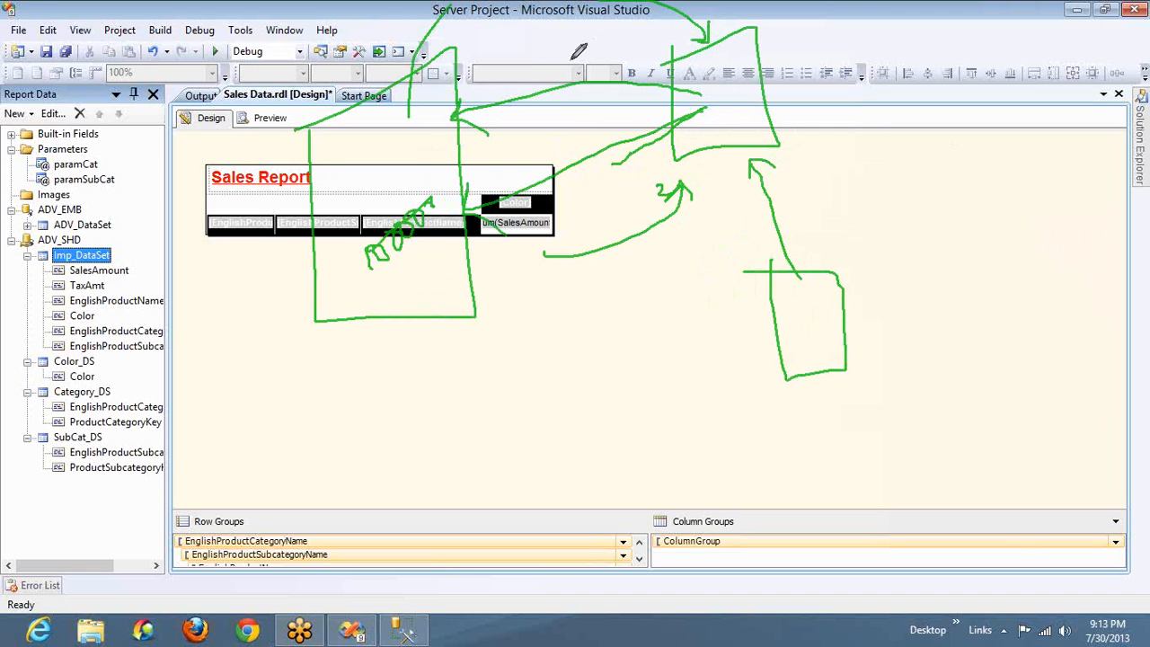
{"action": "left_click_drag", "start_coordinate": [633, 123], "coordinate": [577, 124]}
{"action": "left_click_drag", "start_coordinate": [600, 74], "coordinate": [550, 184]}
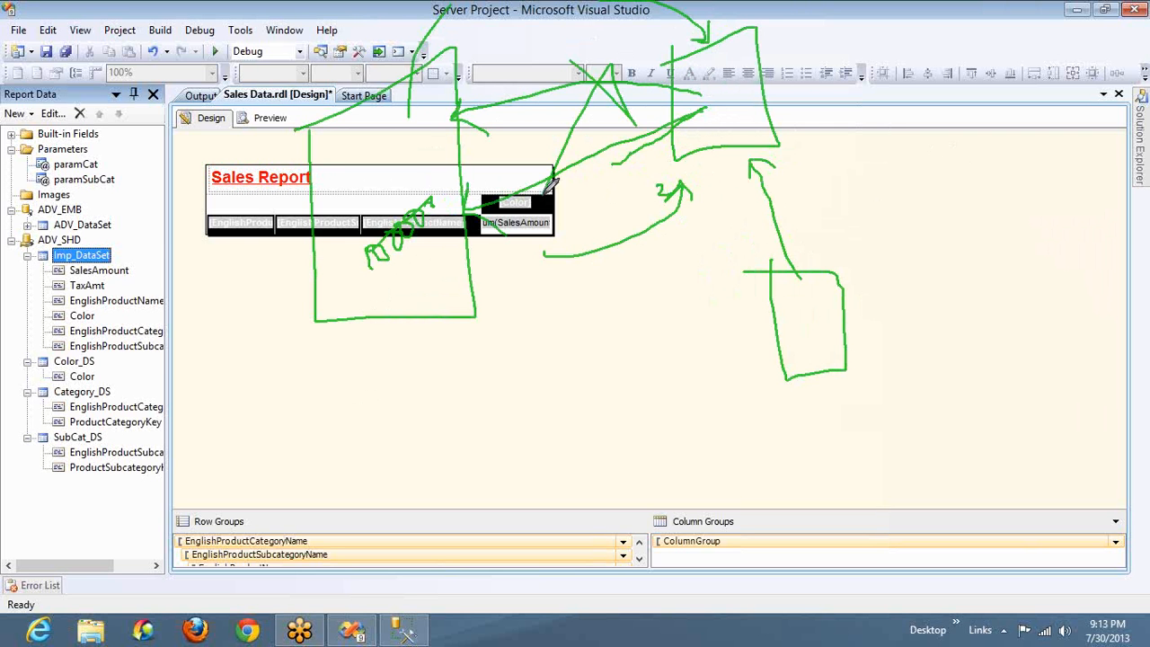
{"action": "left_click_drag", "start_coordinate": [820, 327], "coordinate": [823, 329]}
{"action": "mouse_move", "coordinate": [417, 256]}
{"action": "left_mouse_down"}
{"action": "mouse_move", "coordinate": [600, 252]}
{"action": "mouse_move", "coordinate": [700, 103]}
{"action": "left_mouse_up"}
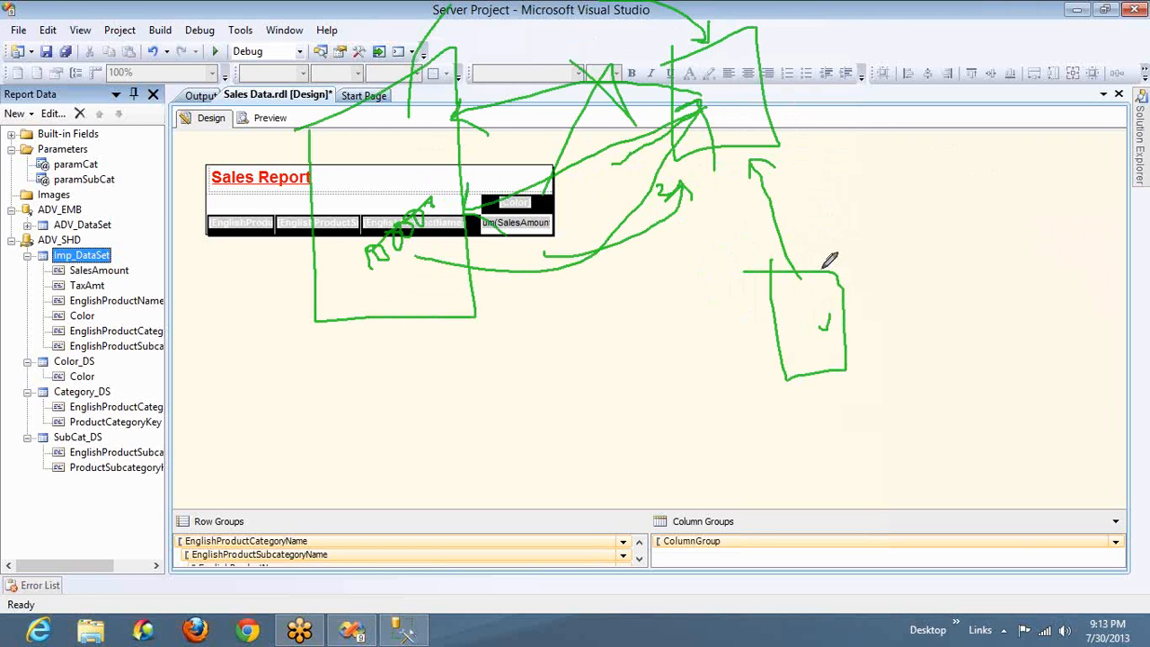
{"action": "mouse_move", "coordinate": [827, 266]}
{"action": "left_mouse_down"}
{"action": "mouse_move", "coordinate": [847, 20]}
{"action": "mouse_move", "coordinate": [769, 45]}
{"action": "mouse_move", "coordinate": [762, 72]}
{"action": "mouse_move", "coordinate": [778, 79]}
{"action": "left_mouse_up"}
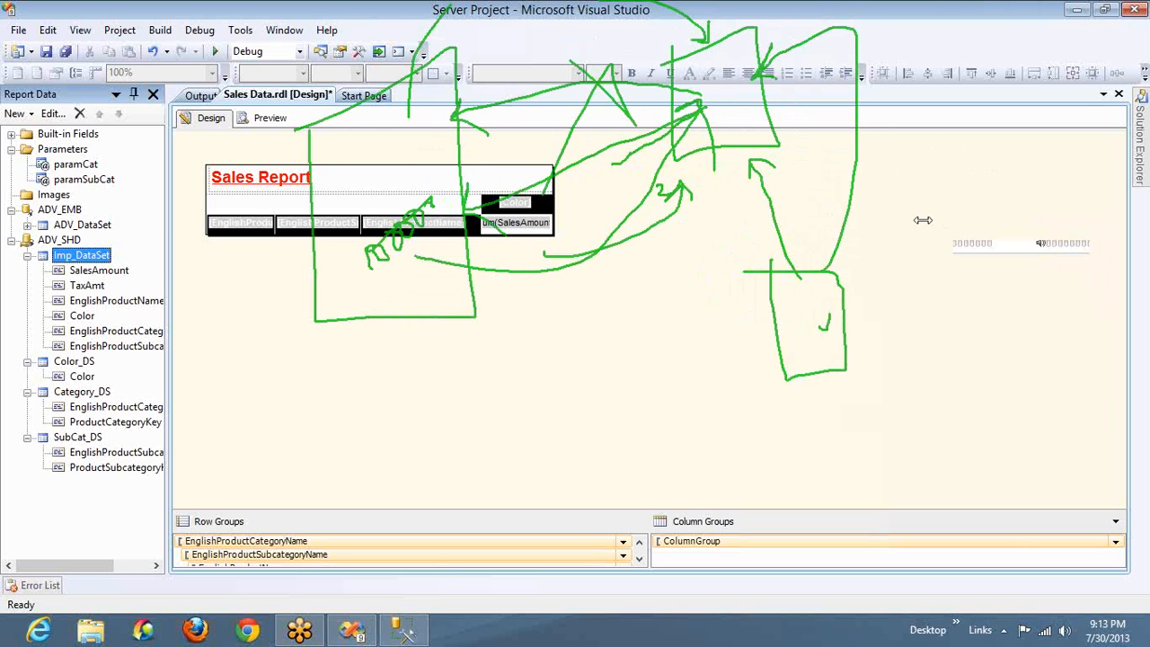
{"action": "left_click", "coordinate": [946, 329]}
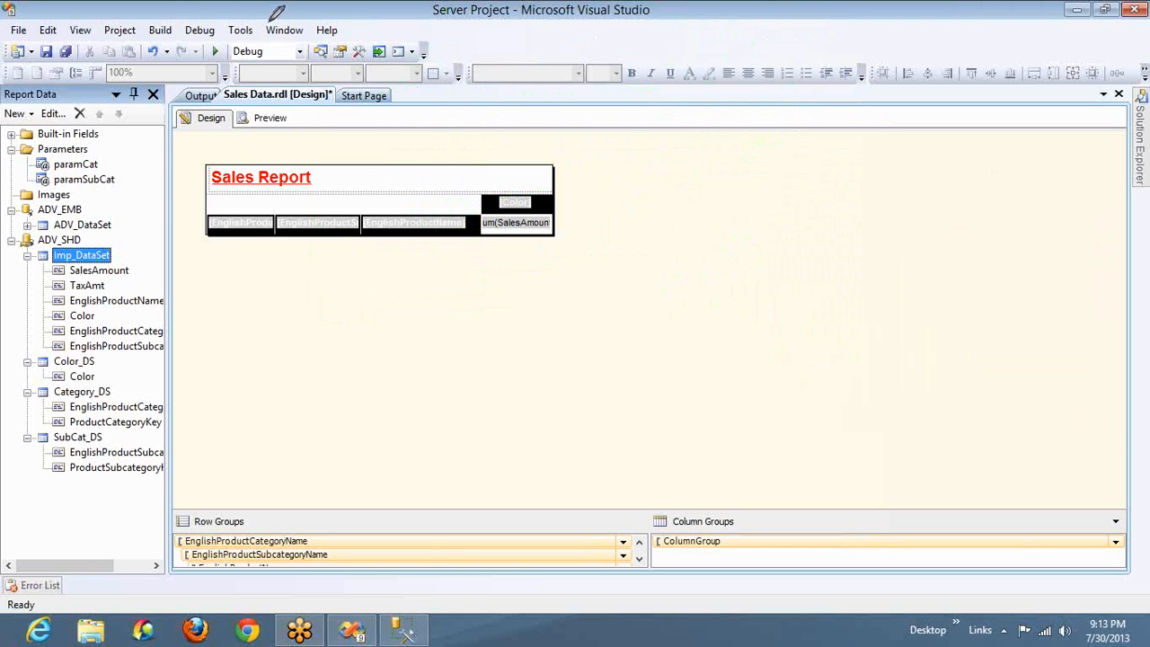
{"action": "mouse_move", "coordinate": [344, 88]}
{"action": "left_mouse_down"}
{"action": "mouse_move", "coordinate": [411, 216]}
{"action": "mouse_move", "coordinate": [514, 203]}
{"action": "left_mouse_up"}
{"action": "left_click_drag", "start_coordinate": [502, 78], "coordinate": [327, 93]}
{"action": "mouse_move", "coordinate": [687, 62]}
{"action": "left_mouse_down"}
{"action": "mouse_move", "coordinate": [705, 229]}
{"action": "mouse_move", "coordinate": [805, 150]}
{"action": "left_mouse_up"}
{"action": "left_click_drag", "start_coordinate": [815, 214], "coordinate": [693, 88]}
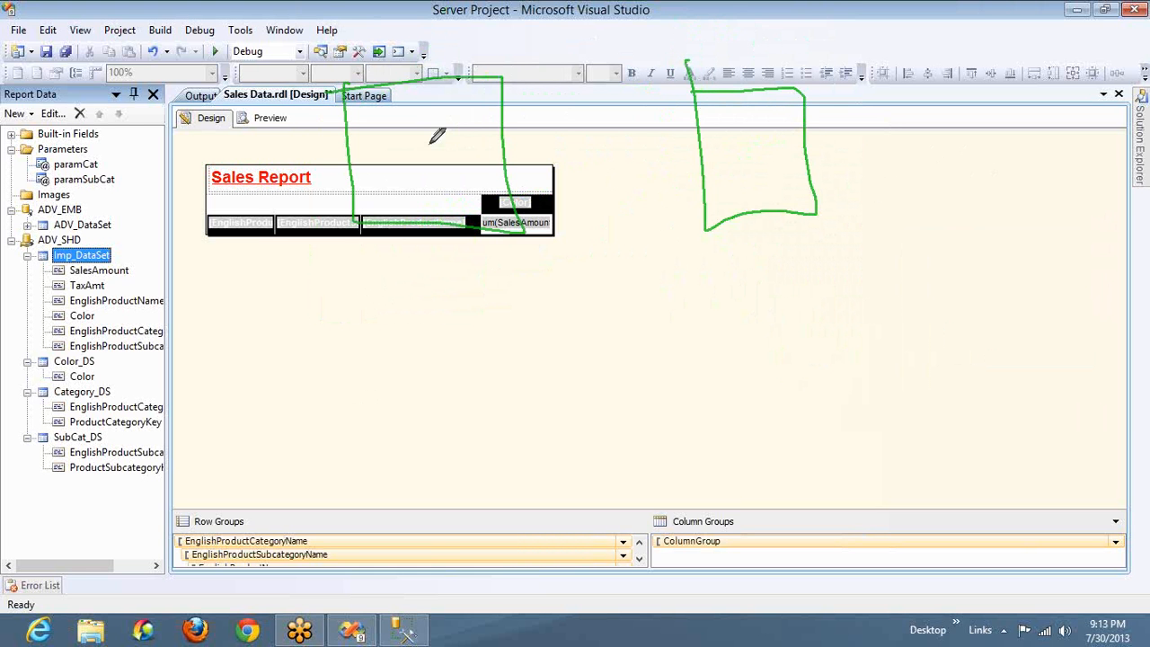
{"action": "mouse_move", "coordinate": [410, 140]}
{"action": "left_mouse_down"}
{"action": "mouse_move", "coordinate": [437, 121]}
{"action": "mouse_move", "coordinate": [429, 133]}
{"action": "left_mouse_up"}
{"action": "mouse_move", "coordinate": [742, 134]}
{"action": "left_mouse_down"}
{"action": "mouse_move", "coordinate": [746, 164]}
{"action": "mouse_move", "coordinate": [781, 133]}
{"action": "mouse_move", "coordinate": [759, 161]}
{"action": "left_mouse_up"}
{"action": "mouse_move", "coordinate": [395, 384]}
{"action": "left_mouse_down"}
{"action": "mouse_move", "coordinate": [396, 503]}
{"action": "mouse_move", "coordinate": [519, 482]}
{"action": "left_mouse_up"}
{"action": "left_click_drag", "start_coordinate": [499, 368], "coordinate": [417, 386]}
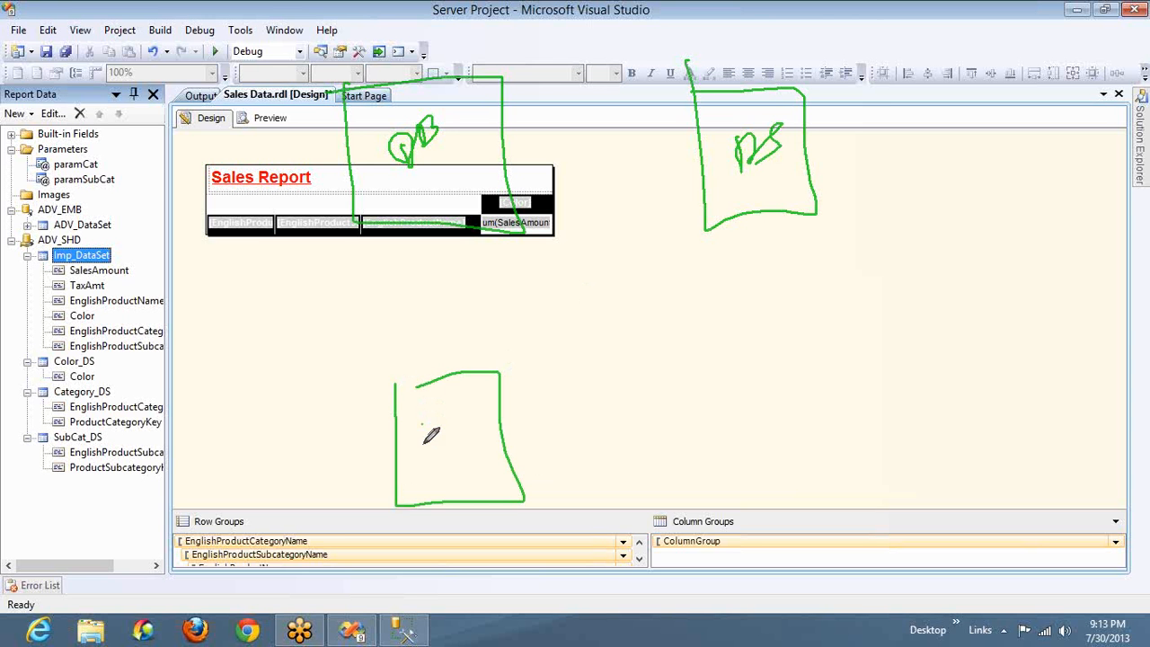
{"action": "left_click_drag", "start_coordinate": [420, 424], "coordinate": [459, 442]}
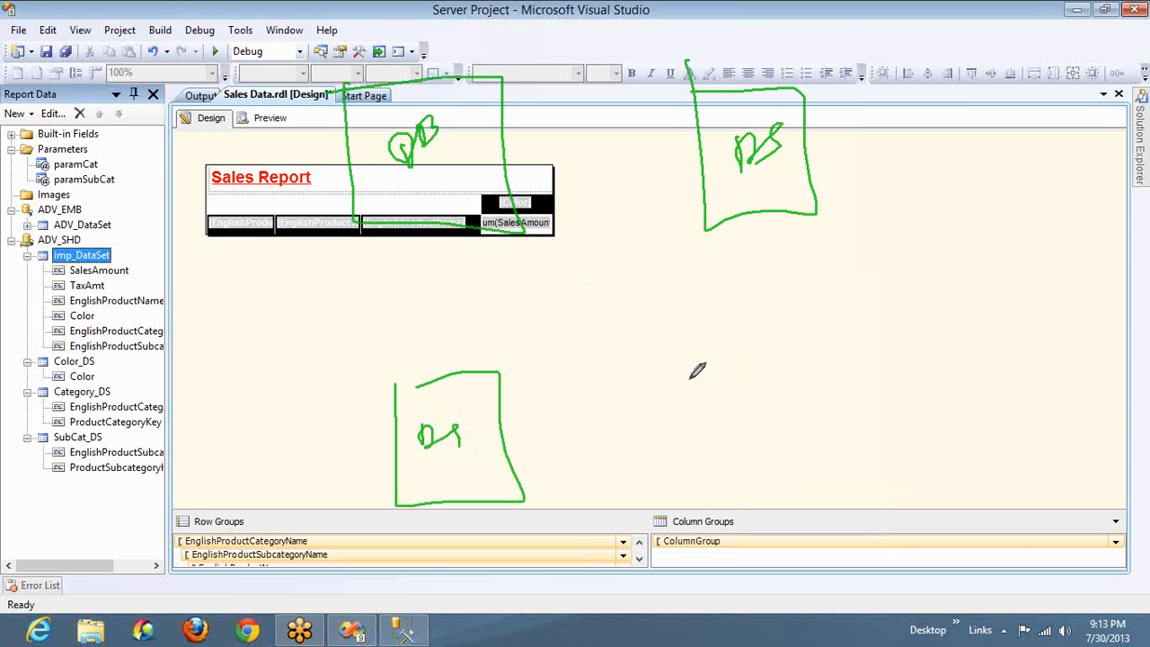
{"action": "mouse_move", "coordinate": [679, 386]}
{"action": "left_mouse_down"}
{"action": "mouse_move", "coordinate": [821, 366]}
{"action": "mouse_move", "coordinate": [706, 486]}
{"action": "mouse_move", "coordinate": [680, 489]}
{"action": "left_mouse_up"}
{"action": "mouse_move", "coordinate": [577, 456]}
{"action": "left_mouse_down"}
{"action": "mouse_move", "coordinate": [642, 454]}
{"action": "mouse_move", "coordinate": [635, 470]}
{"action": "left_mouse_up"}
{"action": "mouse_move", "coordinate": [726, 416]}
{"action": "left_mouse_down"}
{"action": "mouse_move", "coordinate": [719, 457]}
{"action": "mouse_move", "coordinate": [748, 426]}
{"action": "mouse_move", "coordinate": [756, 444]}
{"action": "left_mouse_up"}
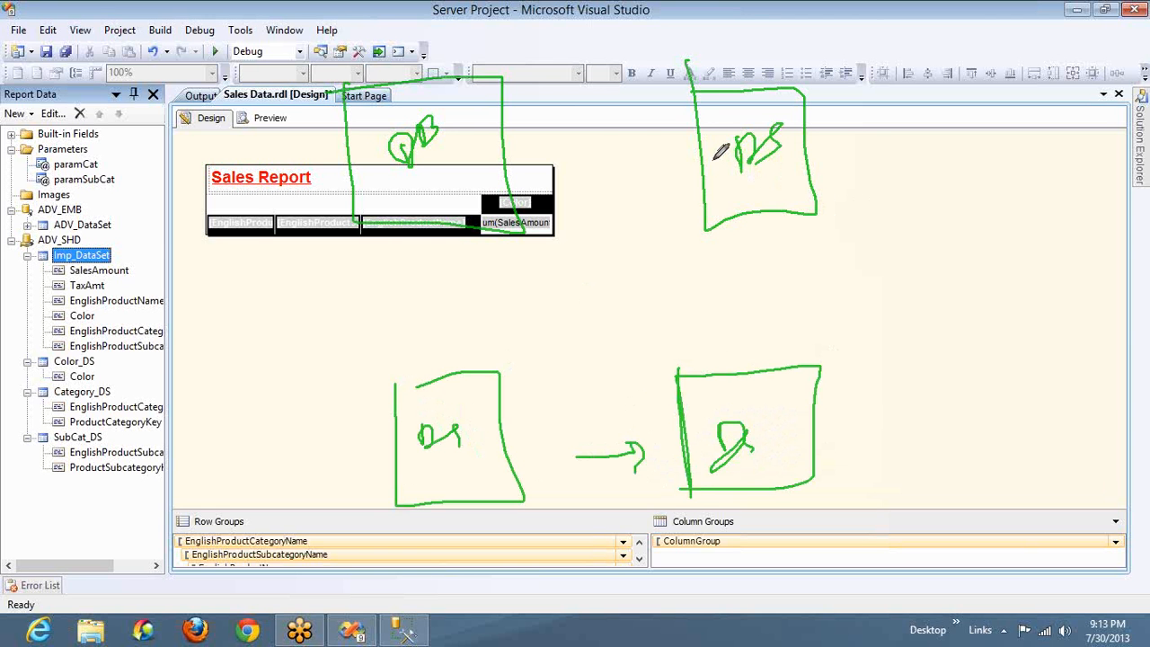
{"action": "mouse_move", "coordinate": [713, 157]}
{"action": "left_mouse_down"}
{"action": "mouse_move", "coordinate": [471, 132]}
{"action": "mouse_move", "coordinate": [510, 151]}
{"action": "left_mouse_up"}
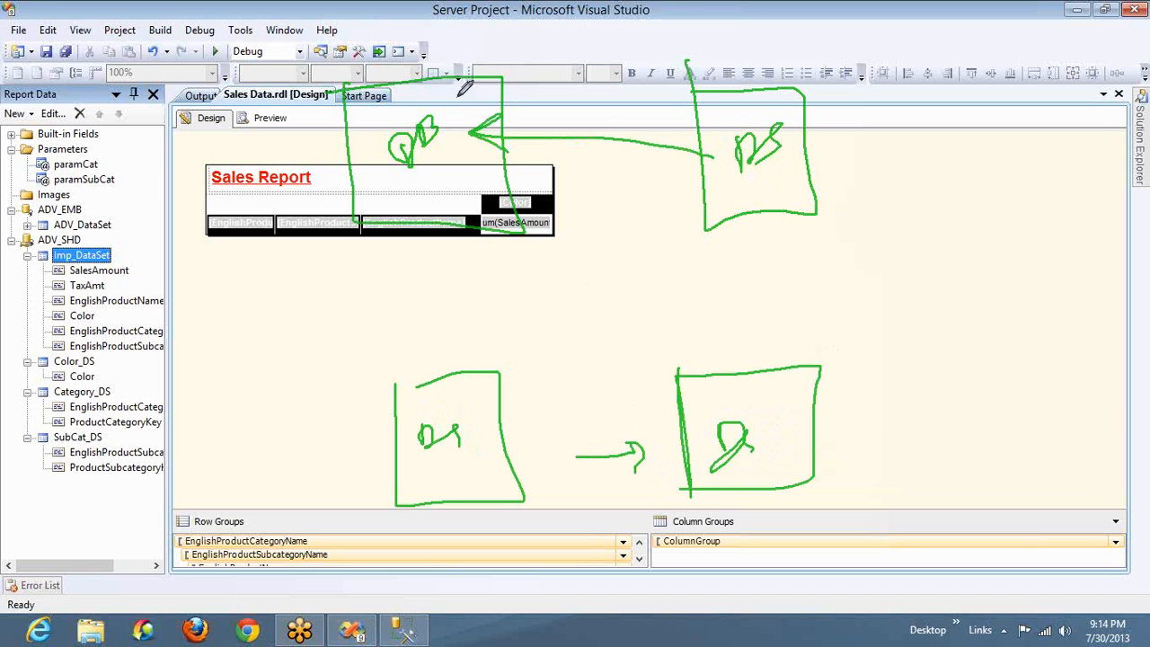
{"action": "mouse_move", "coordinate": [464, 77]}
{"action": "left_mouse_down"}
{"action": "mouse_move", "coordinate": [757, 26]}
{"action": "mouse_move", "coordinate": [762, 81]}
{"action": "mouse_move", "coordinate": [777, 43]}
{"action": "left_mouse_up"}
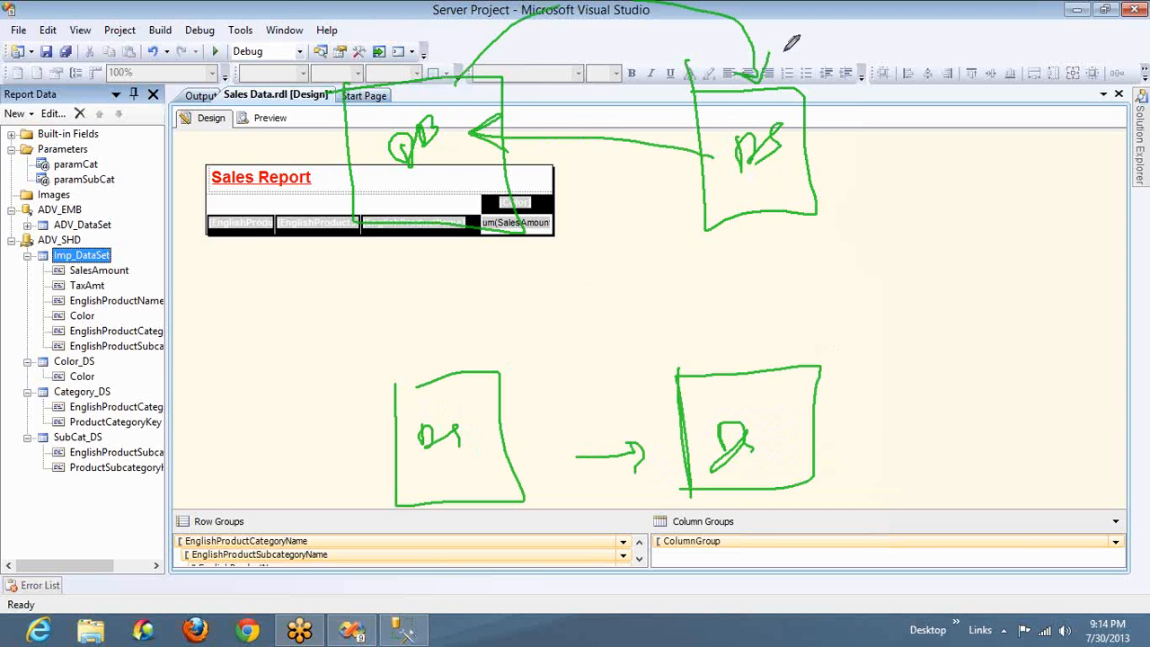
{"action": "mouse_move", "coordinate": [796, 42]}
{"action": "left_mouse_down"}
{"action": "mouse_move", "coordinate": [796, 56]}
{"action": "mouse_move", "coordinate": [820, 34]}
{"action": "left_mouse_up"}
{"action": "left_click_drag", "start_coordinate": [815, 38], "coordinate": [914, 1]}
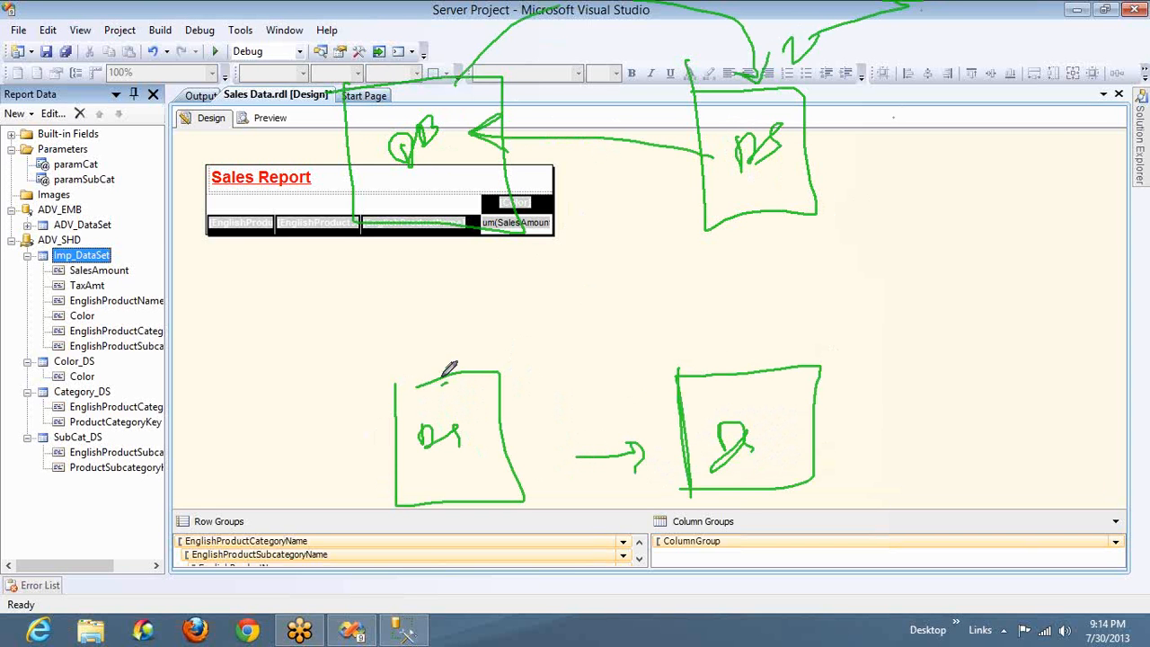
{"action": "left_click_drag", "start_coordinate": [443, 384], "coordinate": [441, 360]}
{"action": "mouse_move", "coordinate": [439, 384]}
{"action": "left_mouse_down"}
{"action": "mouse_move", "coordinate": [408, 224]}
{"action": "mouse_move", "coordinate": [431, 245]}
{"action": "left_mouse_up"}
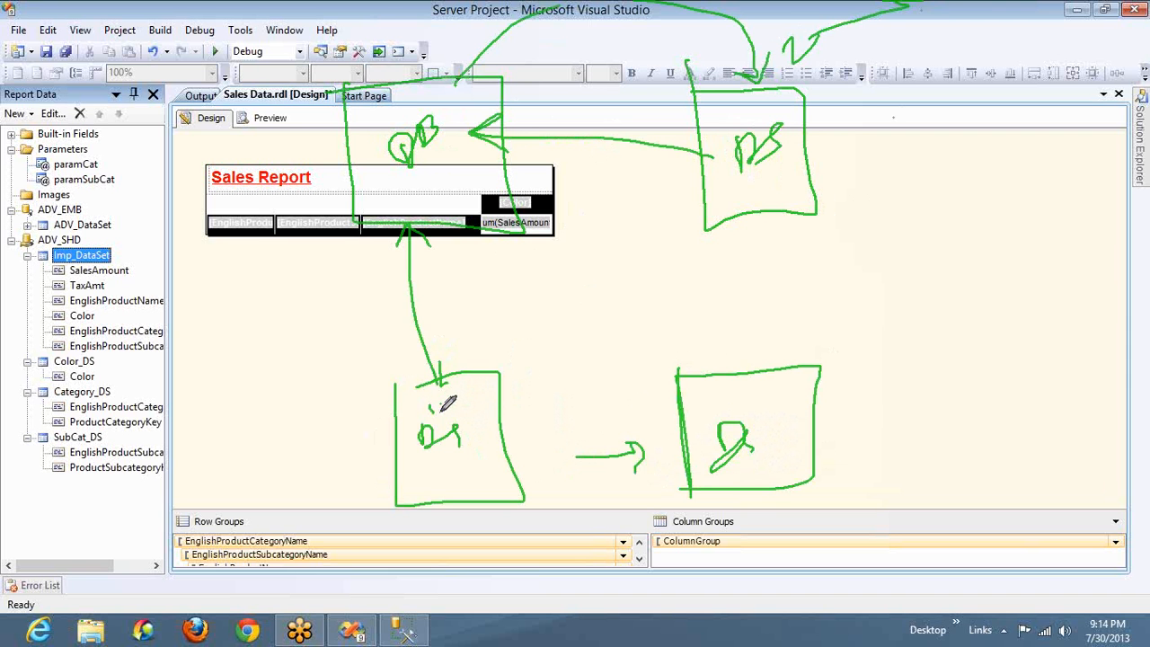
{"action": "left_click_drag", "start_coordinate": [447, 398], "coordinate": [462, 387]}
{"action": "mouse_move", "coordinate": [557, 364]}
{"action": "left_mouse_down"}
{"action": "mouse_move", "coordinate": [503, 449]}
{"action": "mouse_move", "coordinate": [530, 459]}
{"action": "mouse_move", "coordinate": [701, 411]}
{"action": "mouse_move", "coordinate": [681, 424]}
{"action": "left_mouse_up"}
{"action": "left_click", "coordinate": [552, 440]}
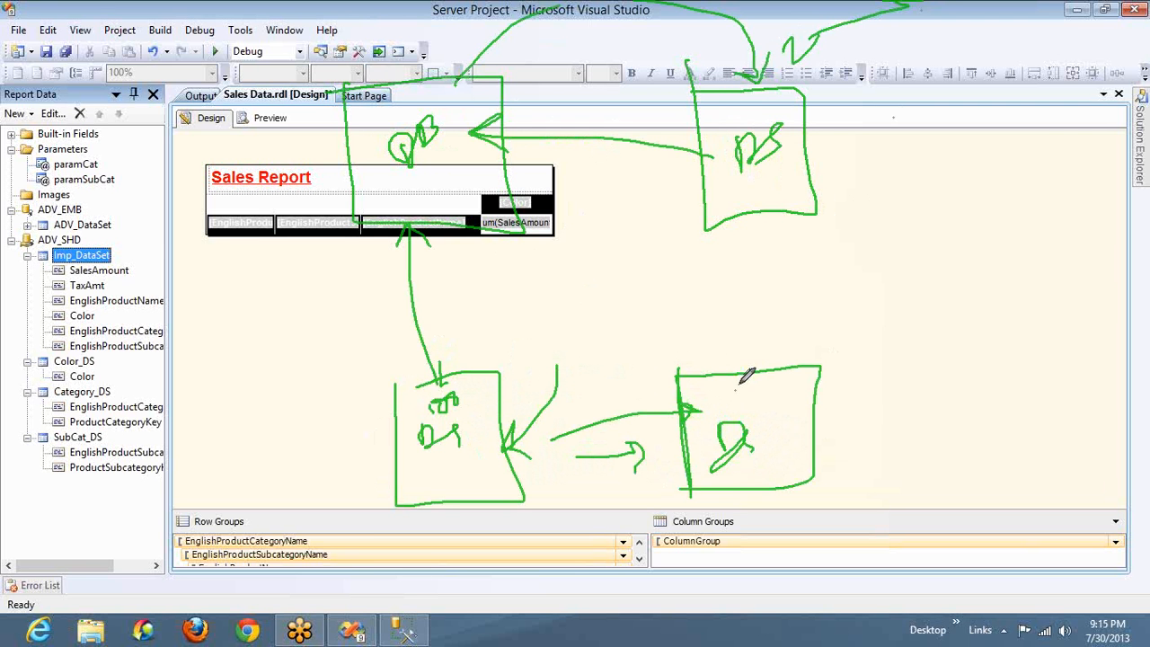
{"action": "mouse_move", "coordinate": [736, 388]}
{"action": "left_mouse_down"}
{"action": "mouse_move", "coordinate": [755, 381]}
{"action": "mouse_move", "coordinate": [749, 408]}
{"action": "mouse_move", "coordinate": [778, 388]}
{"action": "left_mouse_up"}
{"action": "left_click_drag", "start_coordinate": [420, 171], "coordinate": [456, 152]}
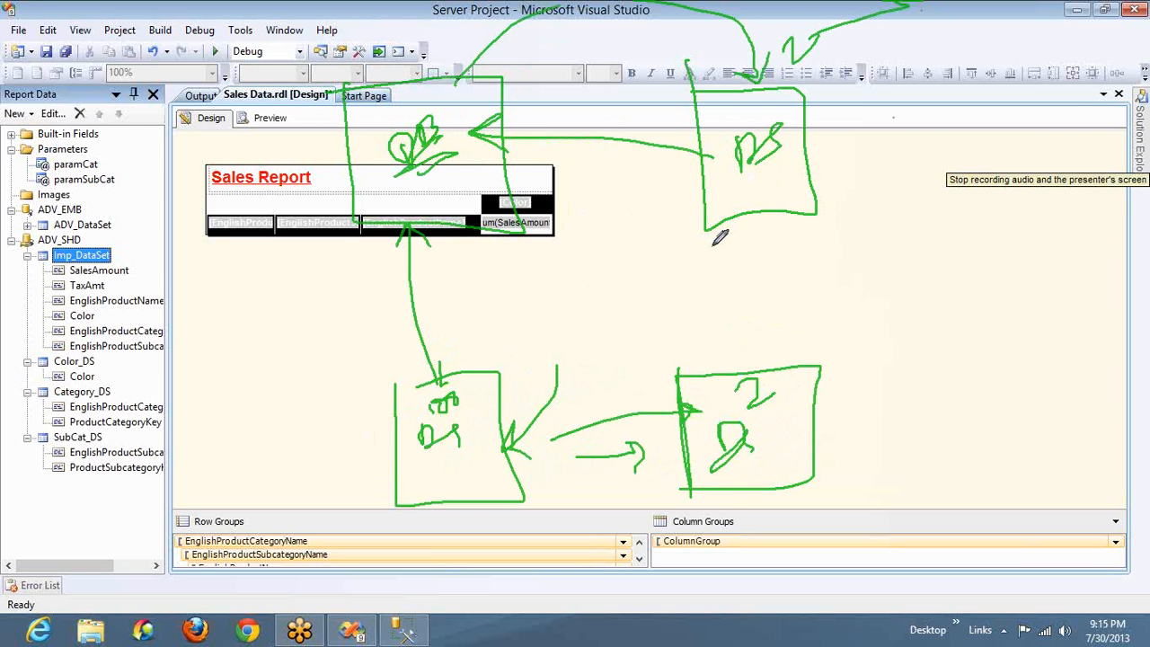
{"action": "mouse_move", "coordinate": [715, 253]}
{"action": "left_mouse_down"}
{"action": "mouse_move", "coordinate": [927, 61]}
{"action": "mouse_move", "coordinate": [698, 87]}
{"action": "left_mouse_up"}
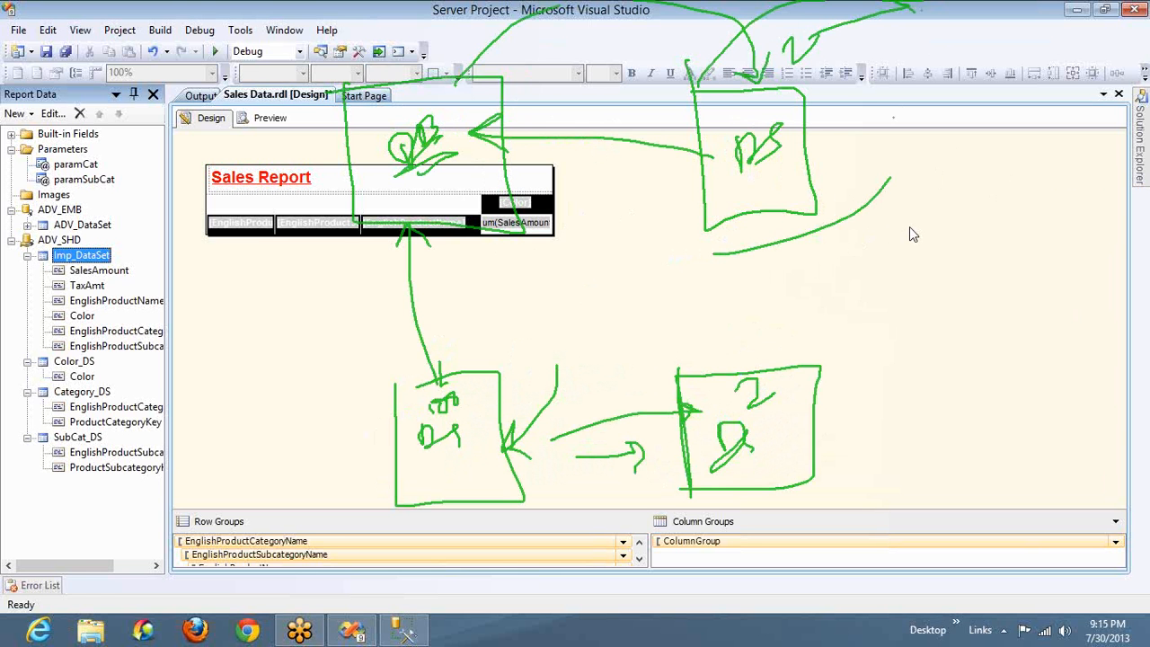
{"action": "right_click", "coordinate": [914, 322]}
{"action": "left_click", "coordinate": [921, 320]}
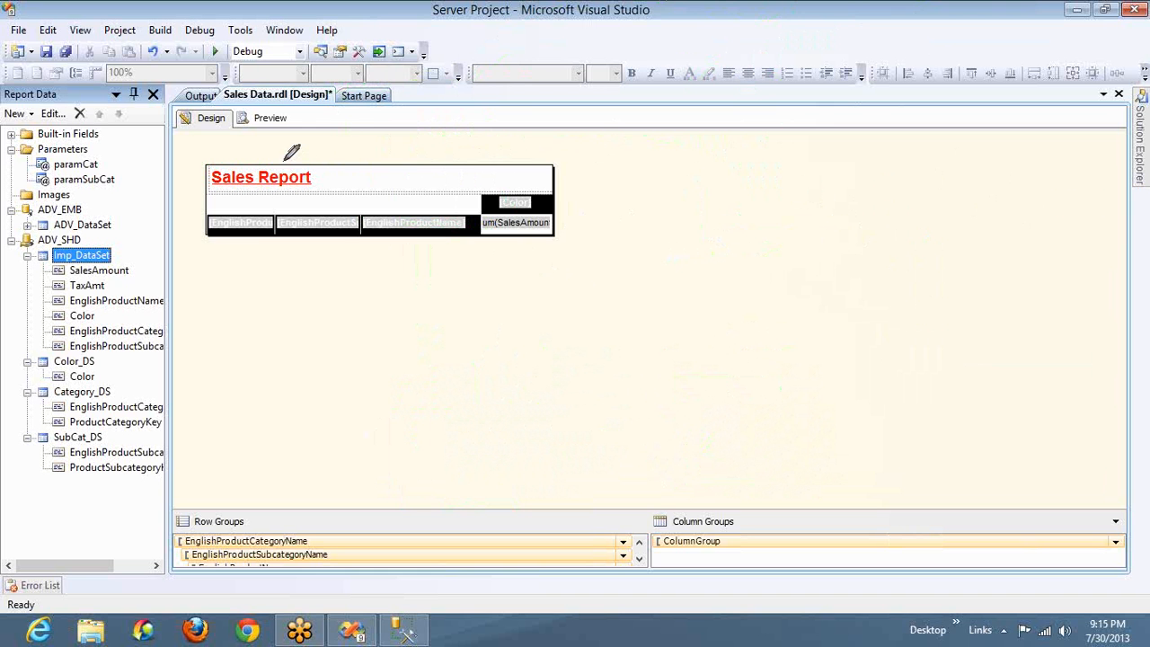
{"action": "left_click_drag", "start_coordinate": [285, 164], "coordinate": [319, 375]}
{"action": "mouse_move", "coordinate": [427, 360]}
{"action": "left_mouse_down"}
{"action": "mouse_move", "coordinate": [449, 226]}
{"action": "mouse_move", "coordinate": [290, 166]}
{"action": "left_mouse_up"}
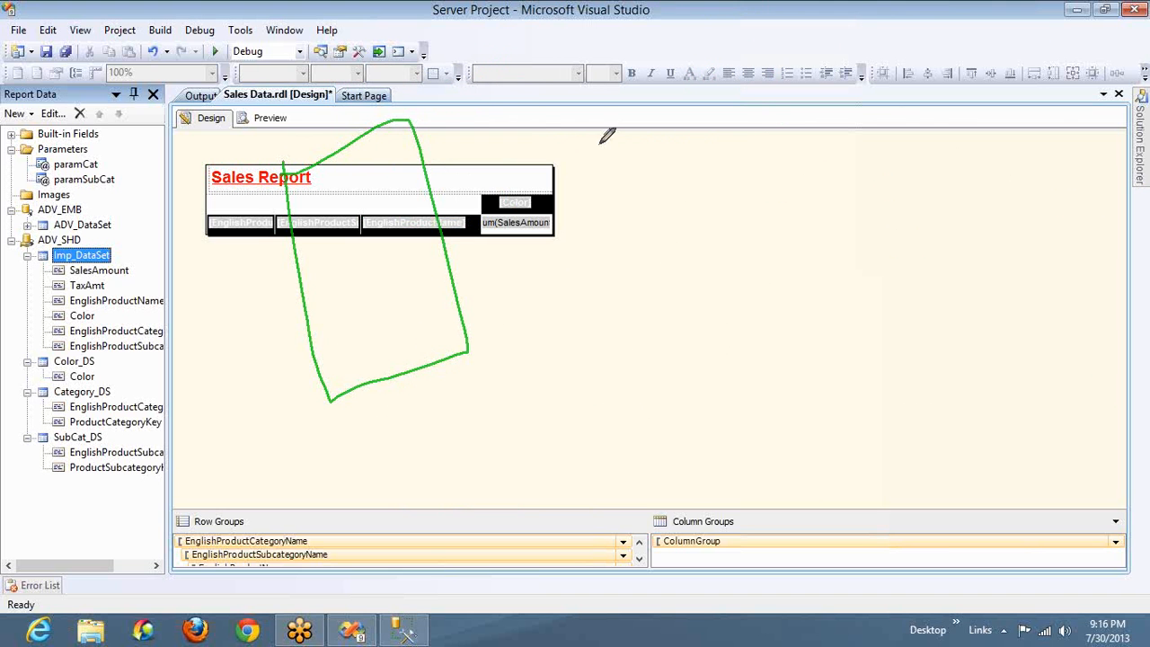
{"action": "left_click_drag", "start_coordinate": [768, 124], "coordinate": [808, 239]}
{"action": "left_click_drag", "start_coordinate": [805, 115], "coordinate": [736, 158]}
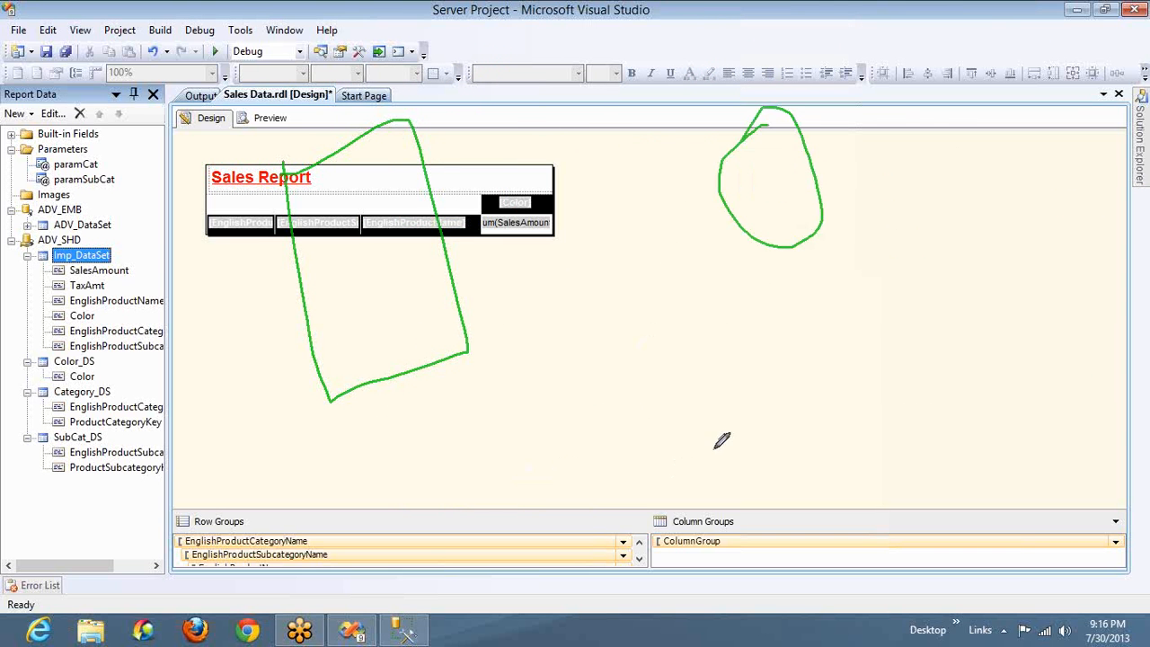
{"action": "mouse_move", "coordinate": [713, 449]}
{"action": "left_mouse_down"}
{"action": "mouse_move", "coordinate": [813, 539]}
{"action": "mouse_move", "coordinate": [750, 425]}
{"action": "mouse_move", "coordinate": [720, 454]}
{"action": "left_mouse_up"}
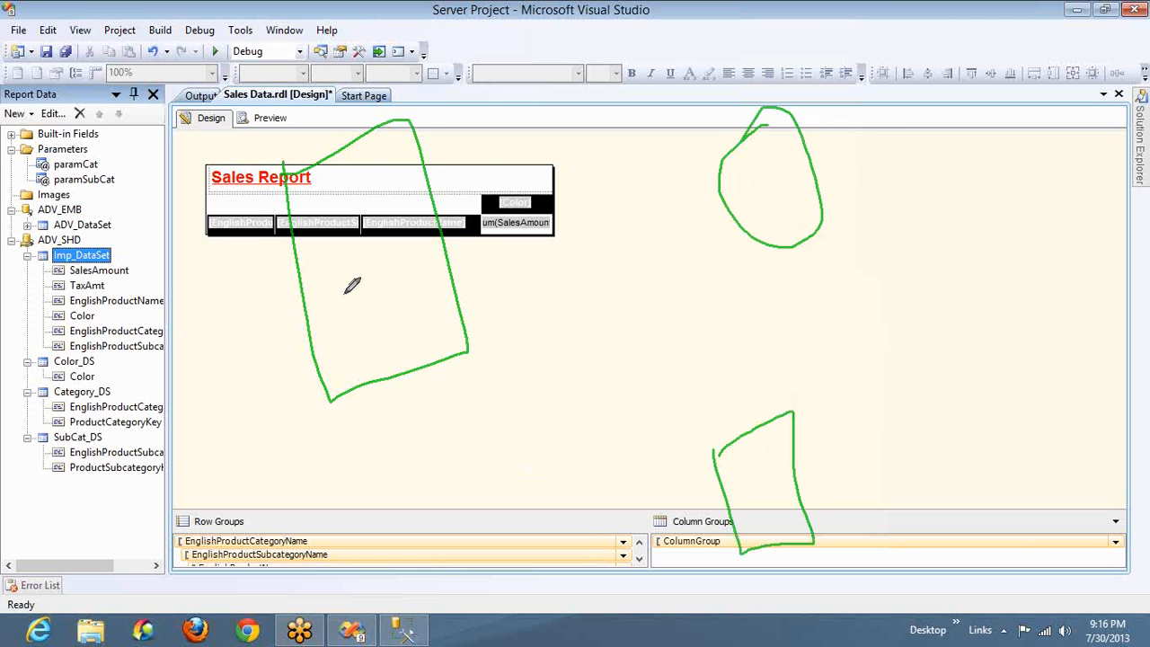
{"action": "left_click_drag", "start_coordinate": [745, 173], "coordinate": [422, 243]}
{"action": "left_click_drag", "start_coordinate": [482, 179], "coordinate": [493, 269]}
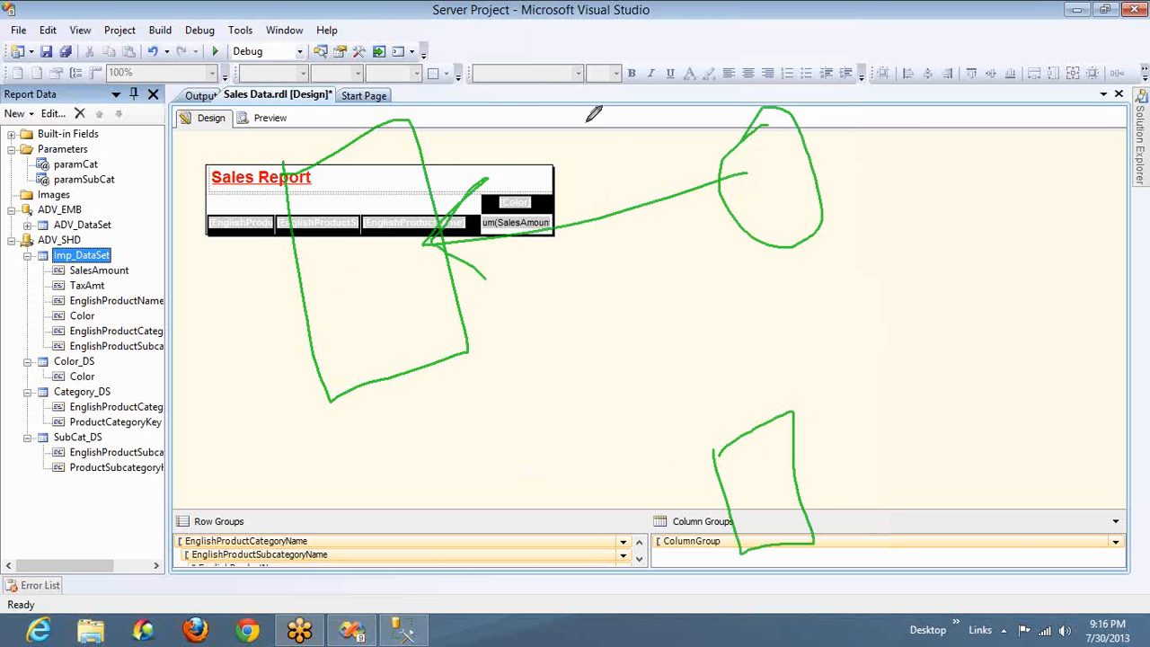
{"action": "mouse_move", "coordinate": [765, 246]}
{"action": "left_mouse_down"}
{"action": "mouse_move", "coordinate": [765, 422]}
{"action": "mouse_move", "coordinate": [776, 404]}
{"action": "left_mouse_up"}
{"action": "left_click_drag", "start_coordinate": [827, 289], "coordinate": [827, 308]}
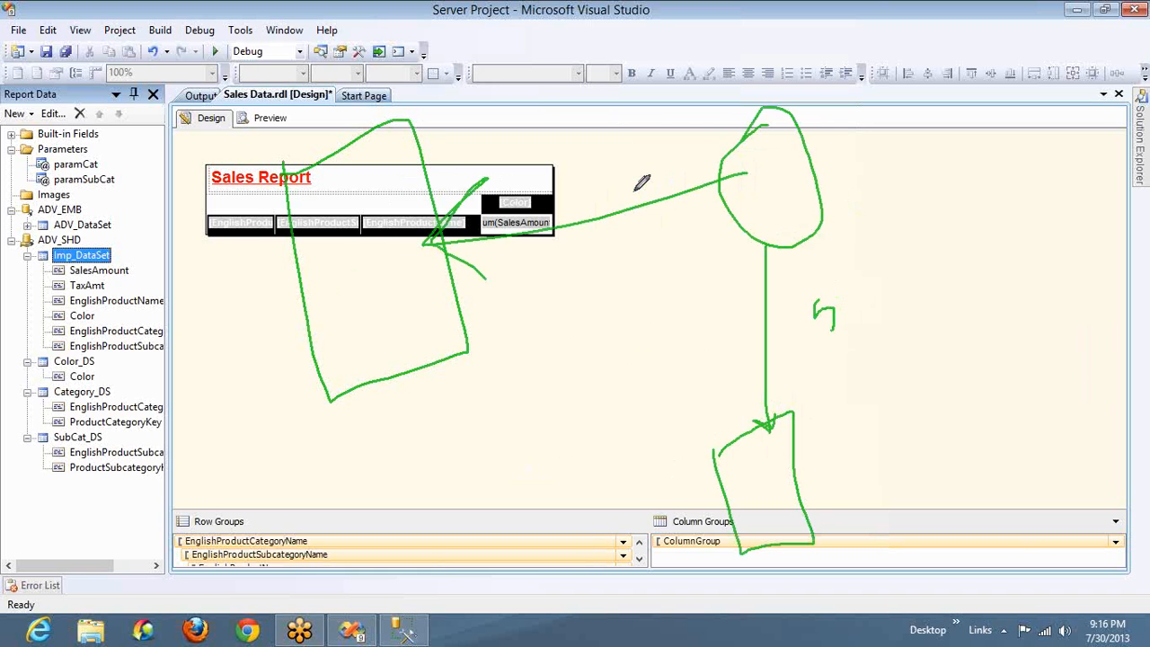
{"action": "left_click_drag", "start_coordinate": [636, 191], "coordinate": [635, 193]}
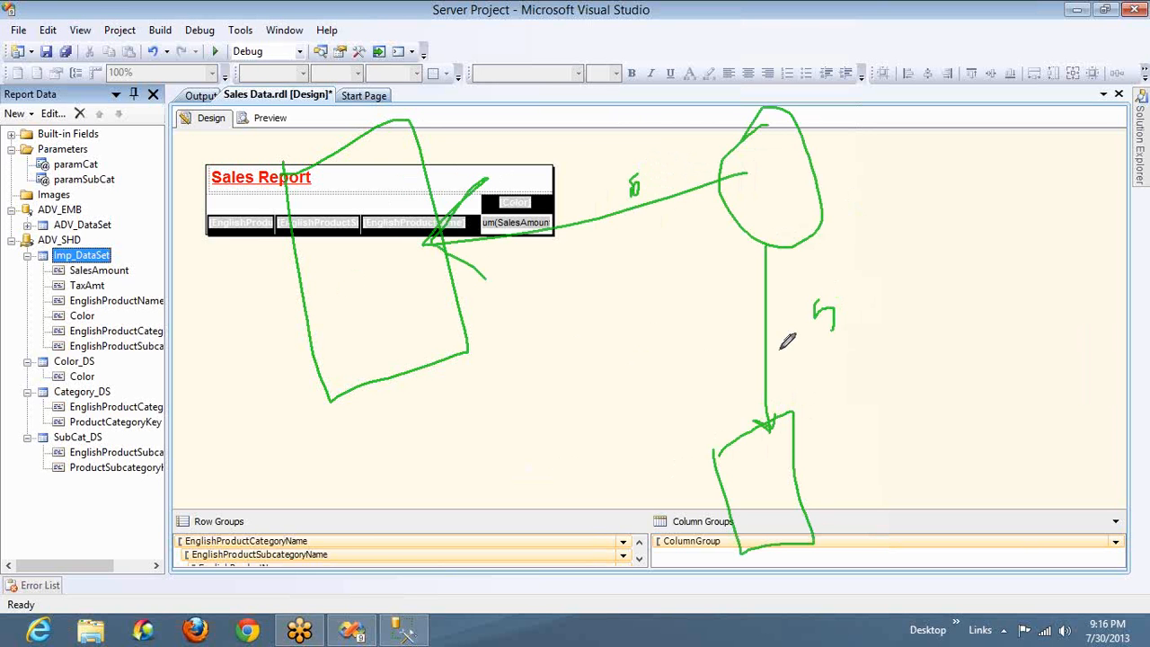
{"action": "right_click", "coordinate": [818, 298]}
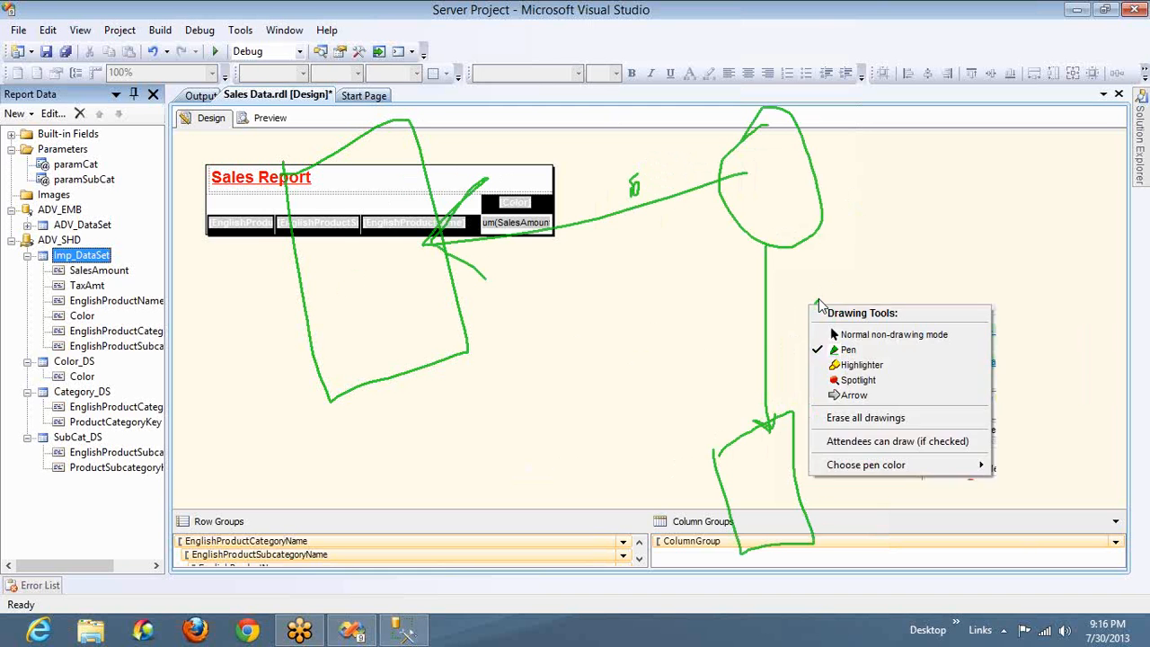
{"action": "key", "text": "Escape"}
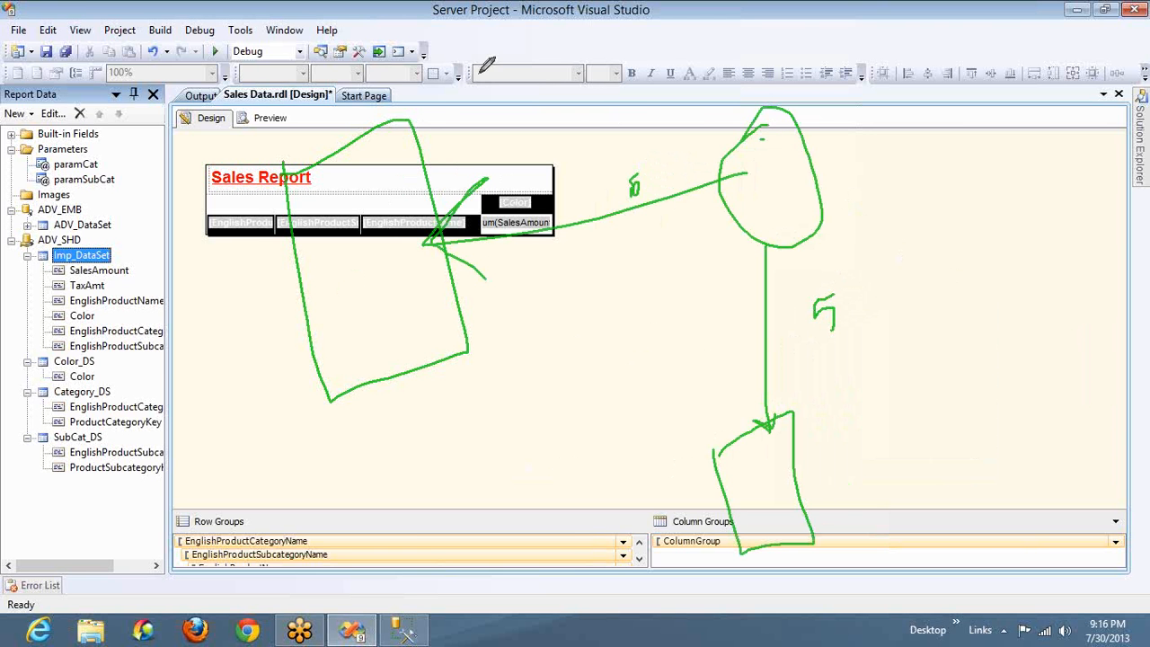
{"action": "mouse_move", "coordinate": [486, 65]}
{"action": "left_mouse_down"}
{"action": "mouse_move", "coordinate": [431, 116]}
{"action": "mouse_move", "coordinate": [429, 139]}
{"action": "mouse_move", "coordinate": [457, 128]}
{"action": "left_mouse_up"}
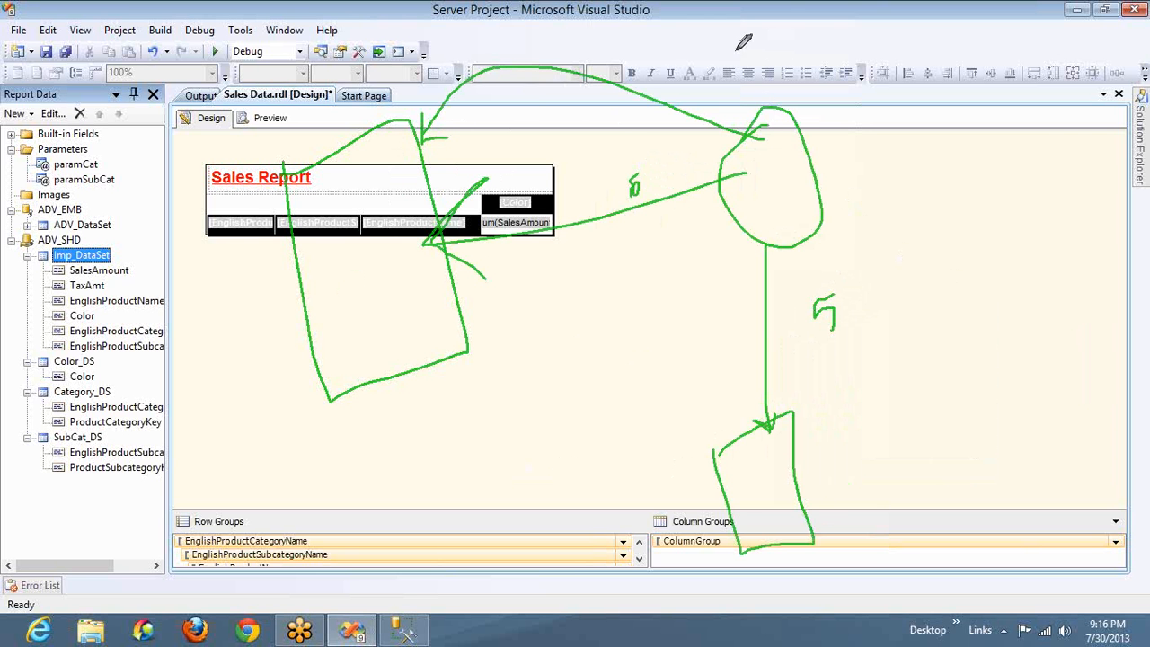
{"action": "mouse_move", "coordinate": [735, 50]}
{"action": "left_mouse_down"}
{"action": "mouse_move", "coordinate": [739, 67]}
{"action": "mouse_move", "coordinate": [744, 47]}
{"action": "mouse_move", "coordinate": [819, 40]}
{"action": "left_mouse_up"}
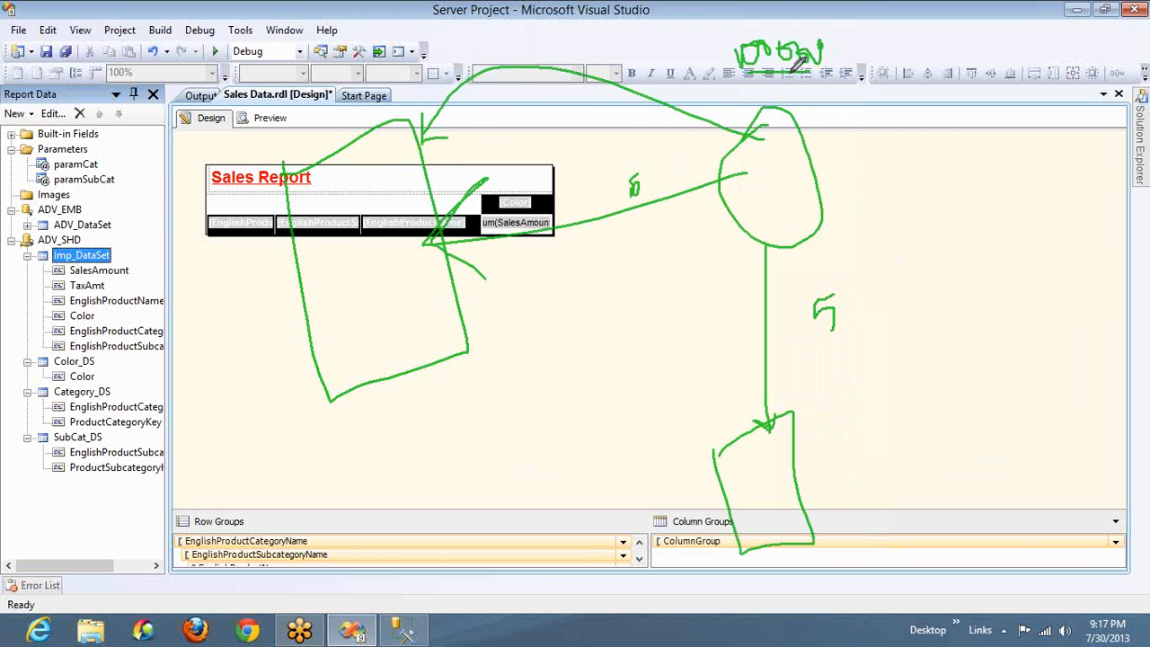
{"action": "mouse_move", "coordinate": [787, 79]}
{"action": "left_mouse_down"}
{"action": "mouse_move", "coordinate": [850, 298]}
{"action": "mouse_move", "coordinate": [792, 452]}
{"action": "mouse_move", "coordinate": [815, 452]}
{"action": "left_mouse_up"}
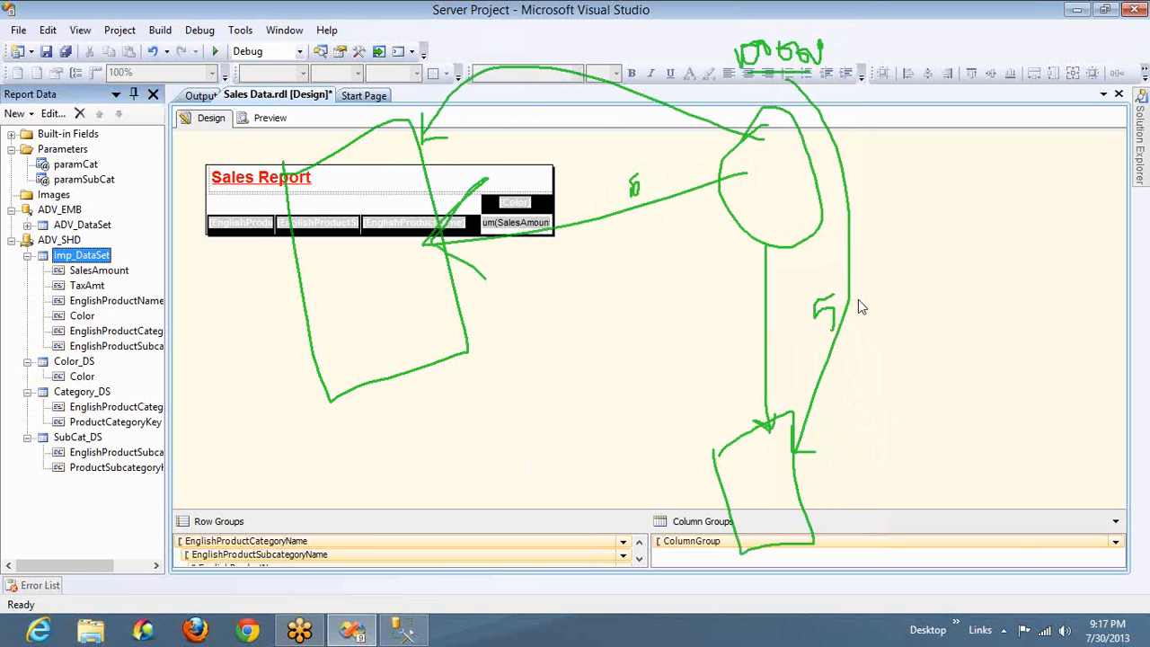
Add a 5 beside the sketched arrow, draw another arrow from the oval to the report shape, and label the oval DS
{"action": "left_click", "coordinate": [860, 275]}
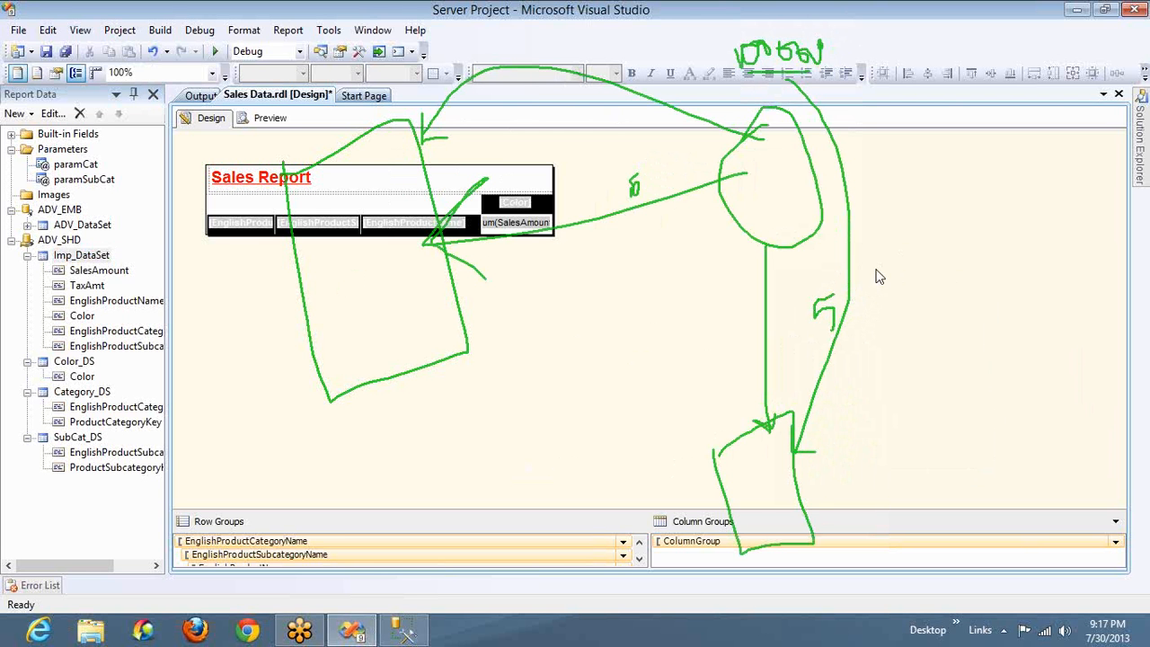
{"action": "right_click", "coordinate": [903, 342]}
{"action": "left_click", "coordinate": [899, 338]}
{"action": "mouse_move", "coordinate": [876, 267]}
{"action": "left_mouse_down"}
{"action": "mouse_move", "coordinate": [876, 297]}
{"action": "mouse_move", "coordinate": [886, 266]}
{"action": "left_mouse_up"}
{"action": "mouse_move", "coordinate": [752, 170]}
{"action": "left_mouse_down"}
{"action": "mouse_move", "coordinate": [473, 238]}
{"action": "mouse_move", "coordinate": [481, 181]}
{"action": "mouse_move", "coordinate": [460, 238]}
{"action": "mouse_move", "coordinate": [486, 255]}
{"action": "left_mouse_up"}
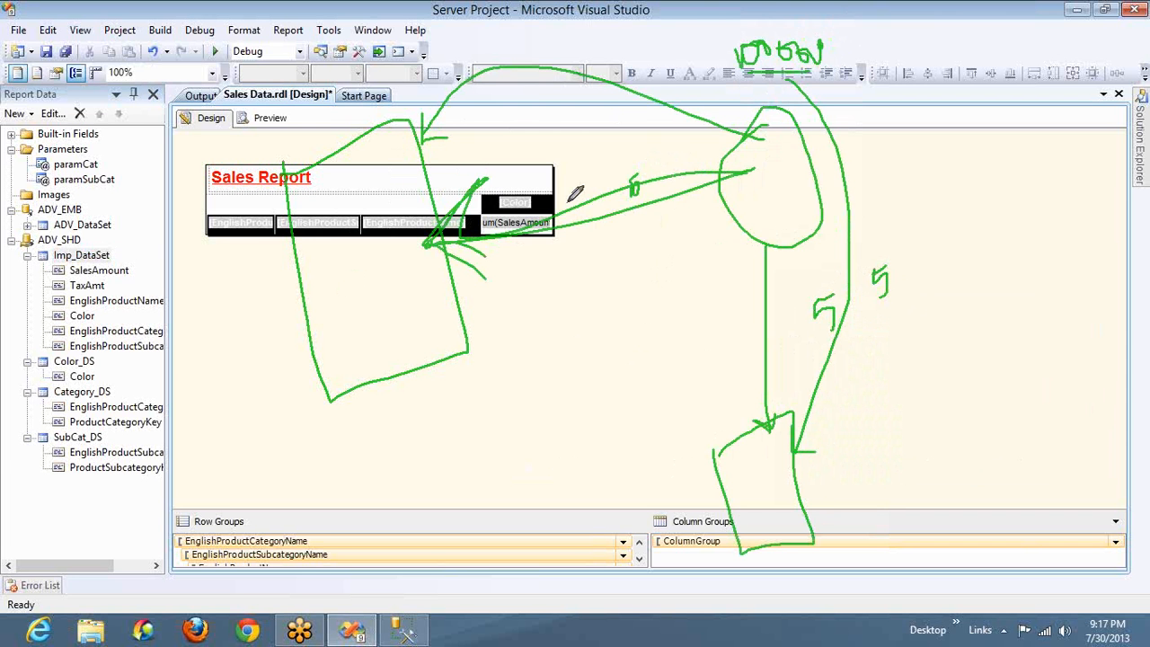
{"action": "mouse_move", "coordinate": [770, 167]}
{"action": "left_mouse_down"}
{"action": "mouse_move", "coordinate": [776, 196]}
{"action": "mouse_move", "coordinate": [790, 161]}
{"action": "mouse_move", "coordinate": [806, 186]}
{"action": "mouse_move", "coordinate": [792, 194]}
{"action": "left_mouse_up"}
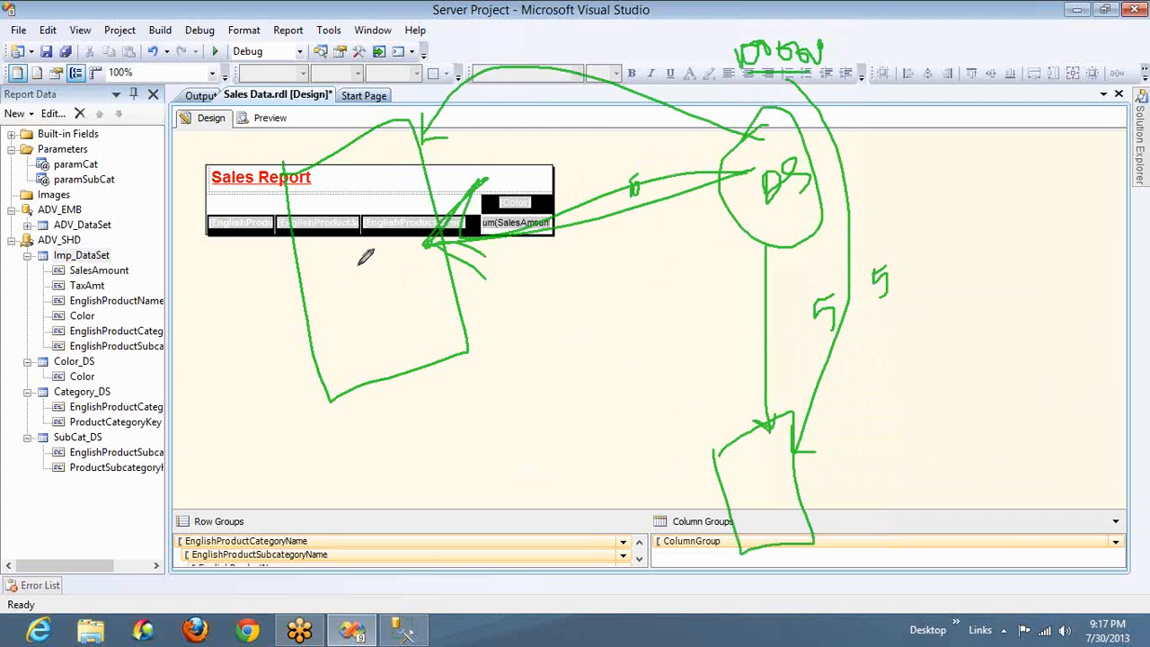
{"action": "mouse_move", "coordinate": [358, 224]}
{"action": "left_mouse_down"}
{"action": "mouse_move", "coordinate": [370, 242]}
{"action": "mouse_move", "coordinate": [418, 149]}
{"action": "mouse_move", "coordinate": [428, 185]}
{"action": "left_mouse_up"}
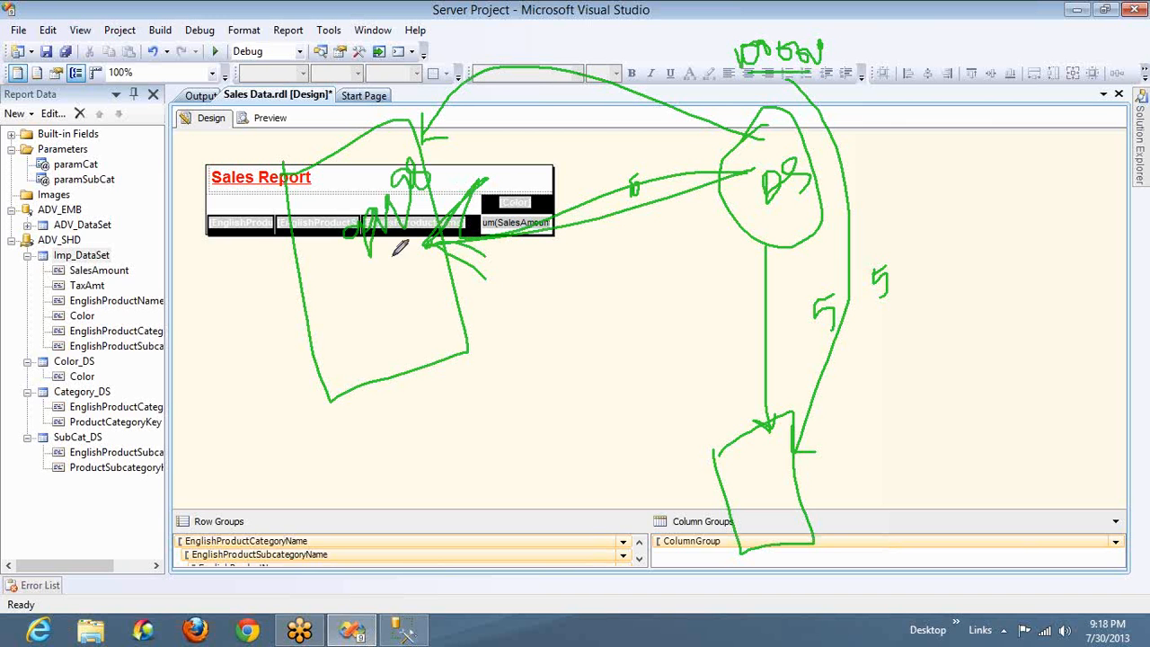
{"action": "left_click_drag", "start_coordinate": [378, 279], "coordinate": [395, 245]}
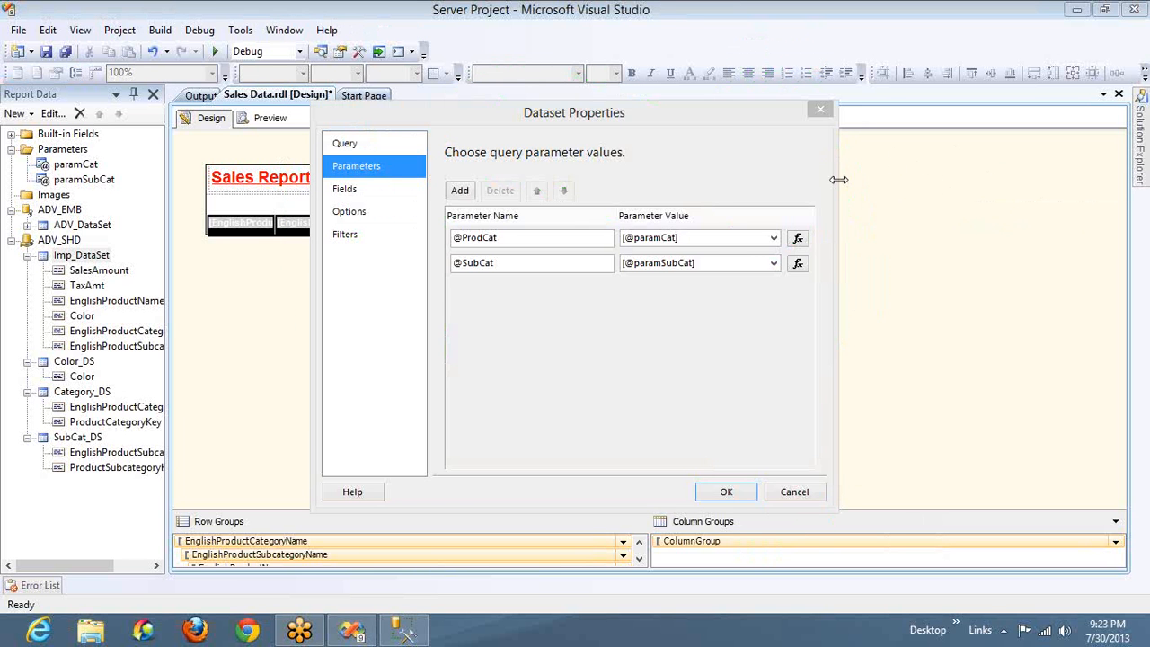
Close the dataset properties without saving, and clear the report design by deleting the matrix and the Sales Report page header
{"action": "left_click", "coordinate": [783, 497]}
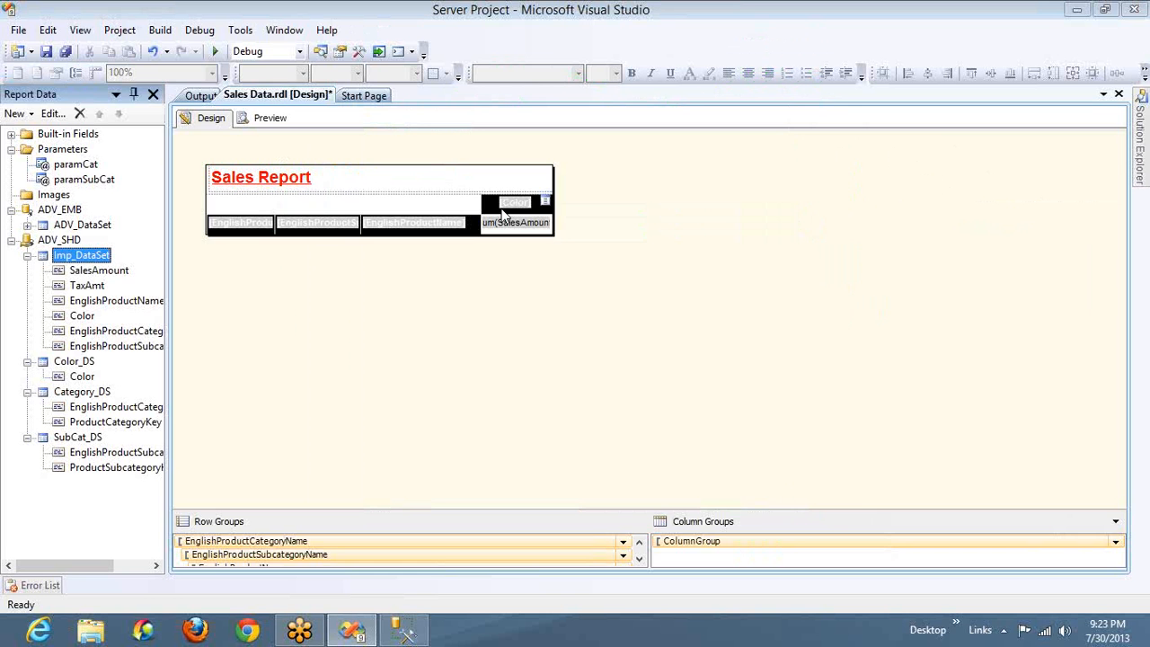
{"action": "left_click", "coordinate": [533, 210]}
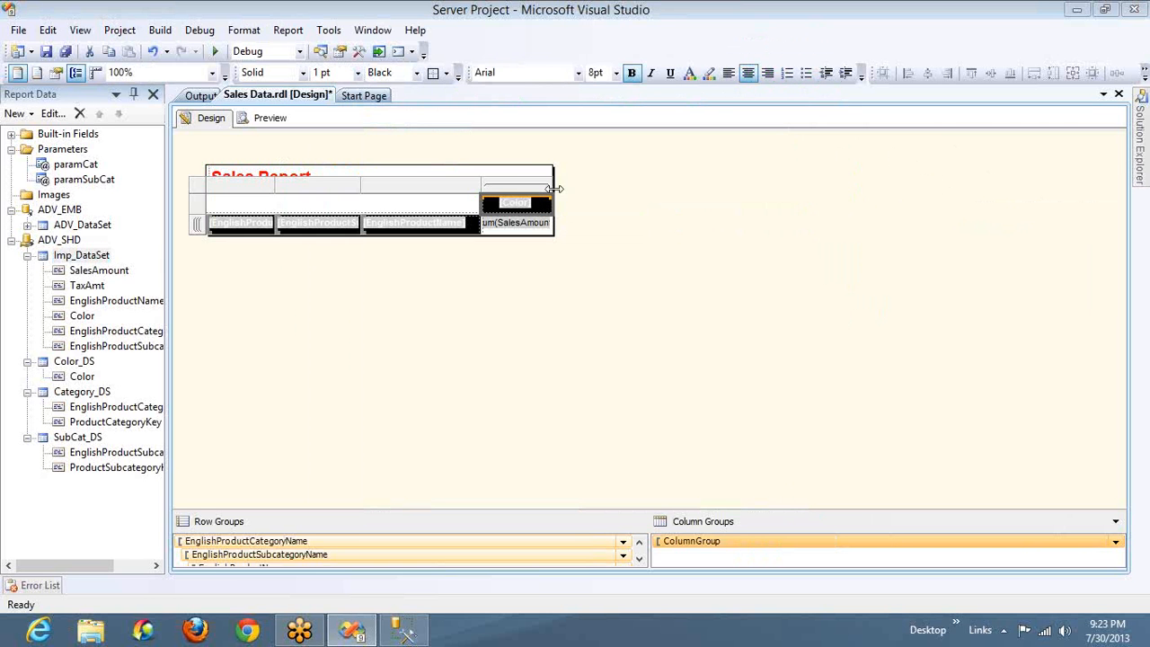
{"action": "left_click", "coordinate": [197, 185]}
{"action": "key", "text": "Delete"}
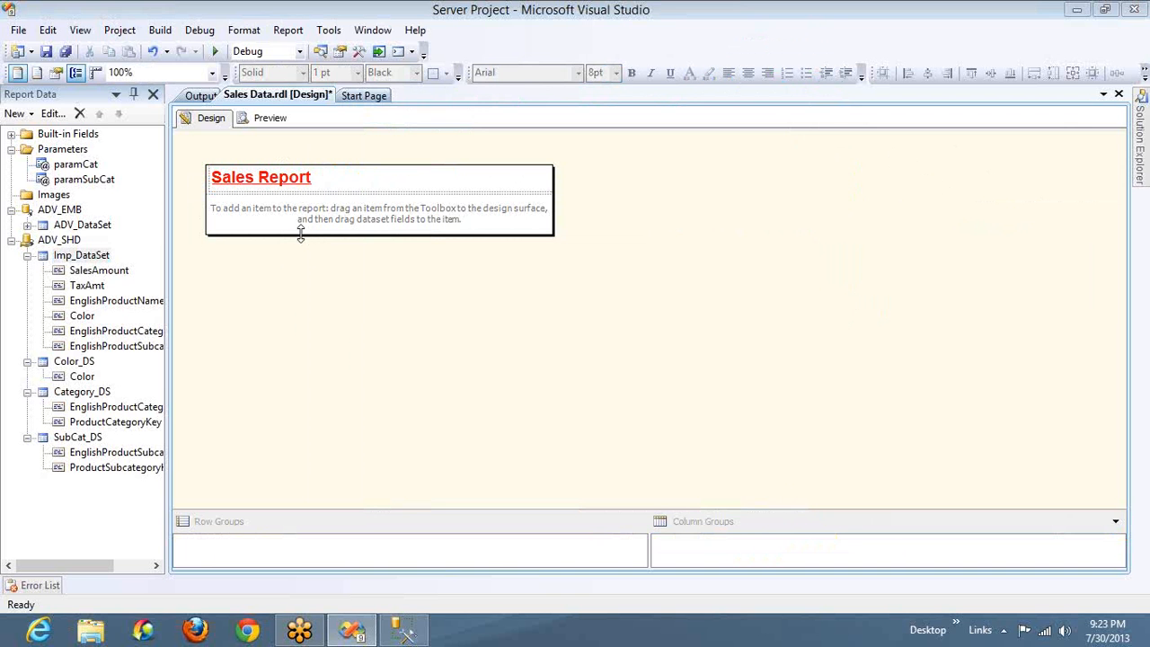
{"action": "right_click", "coordinate": [464, 276]}
{"action": "left_click", "coordinate": [516, 304]}
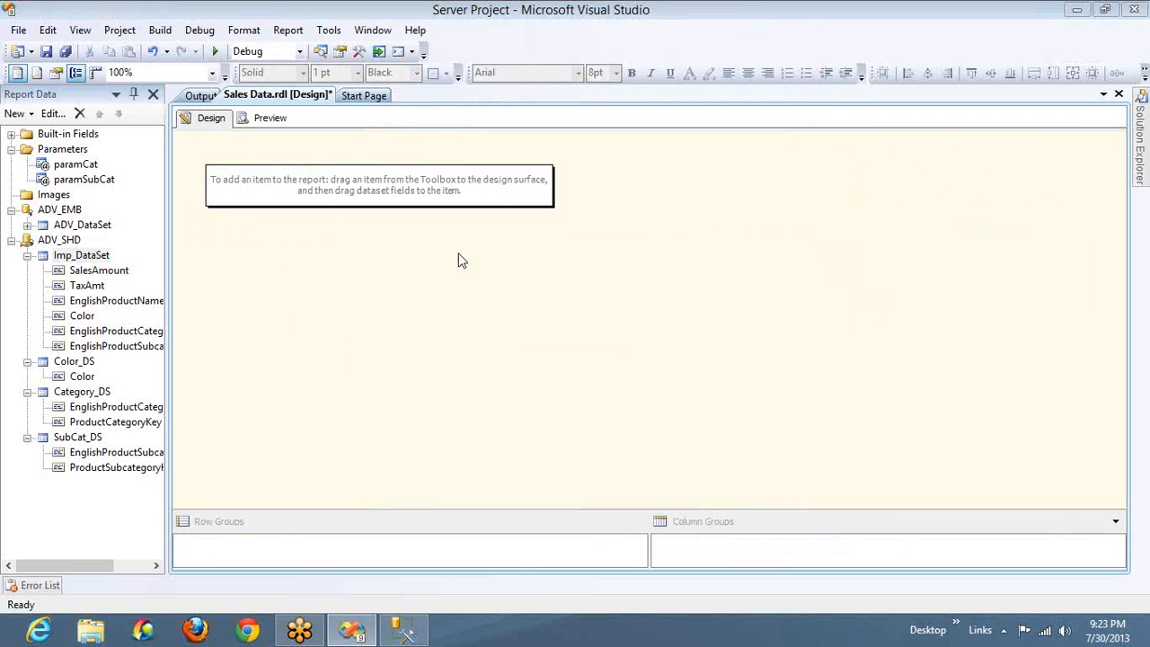
Insert two tables side by side in the empty report body
{"action": "right_click", "coordinate": [243, 201]}
{"action": "mouse_move", "coordinate": [346, 229]}
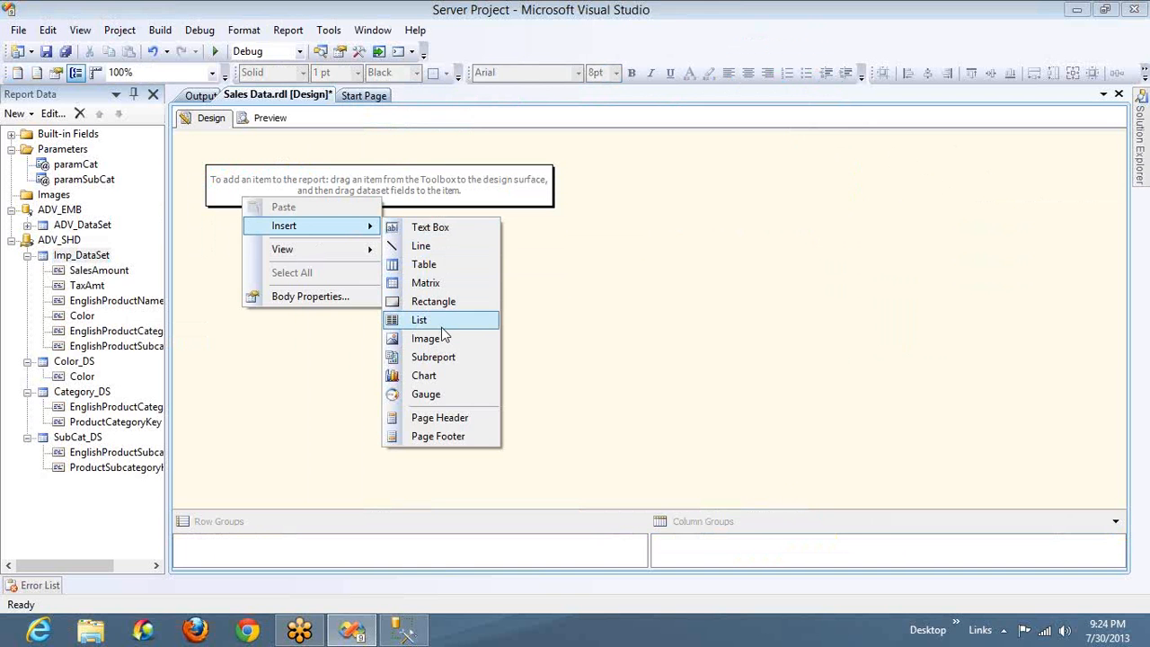
{"action": "left_click", "coordinate": [423, 264]}
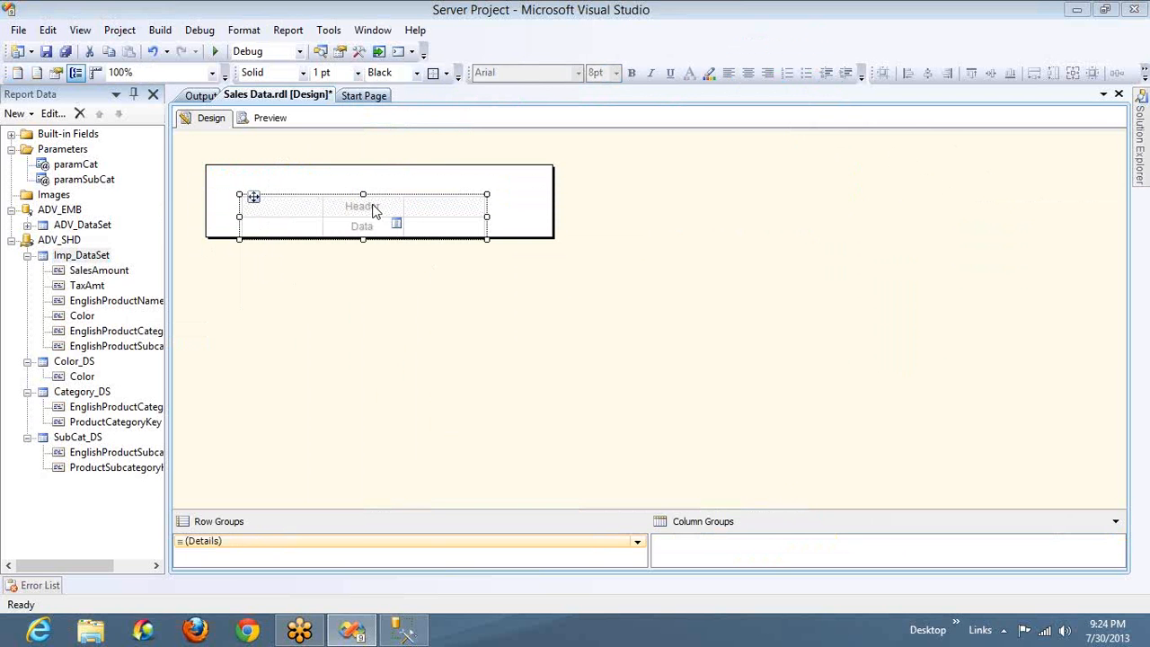
{"action": "right_click", "coordinate": [541, 193]}
{"action": "mouse_move", "coordinate": [595, 224]}
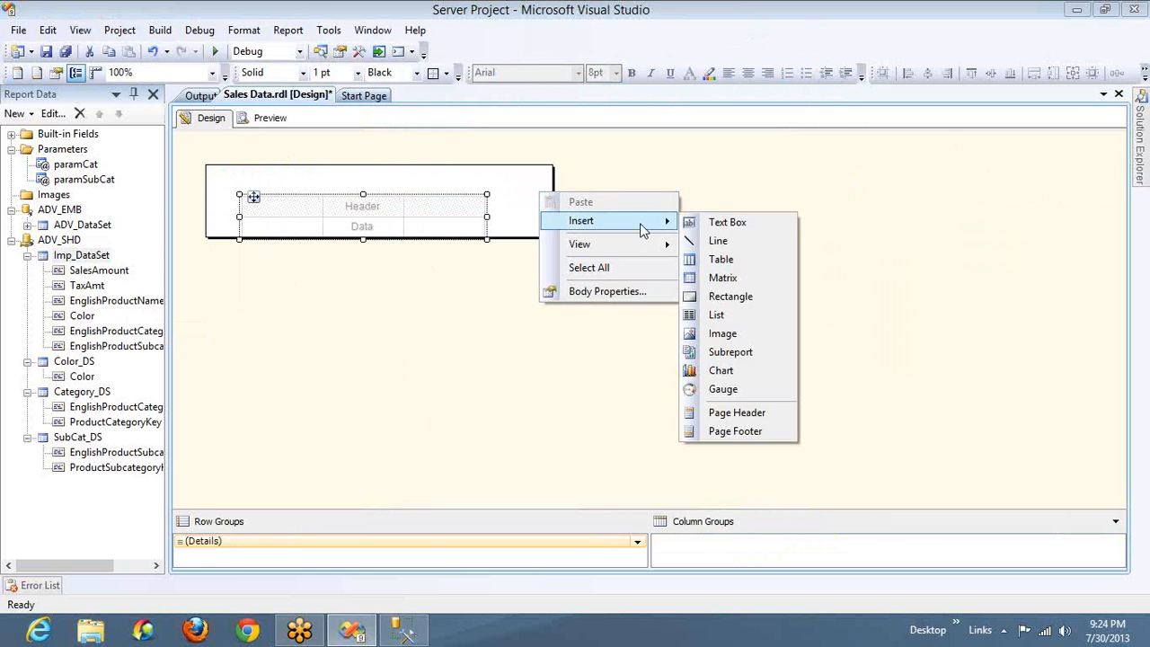
{"action": "left_click", "coordinate": [747, 261]}
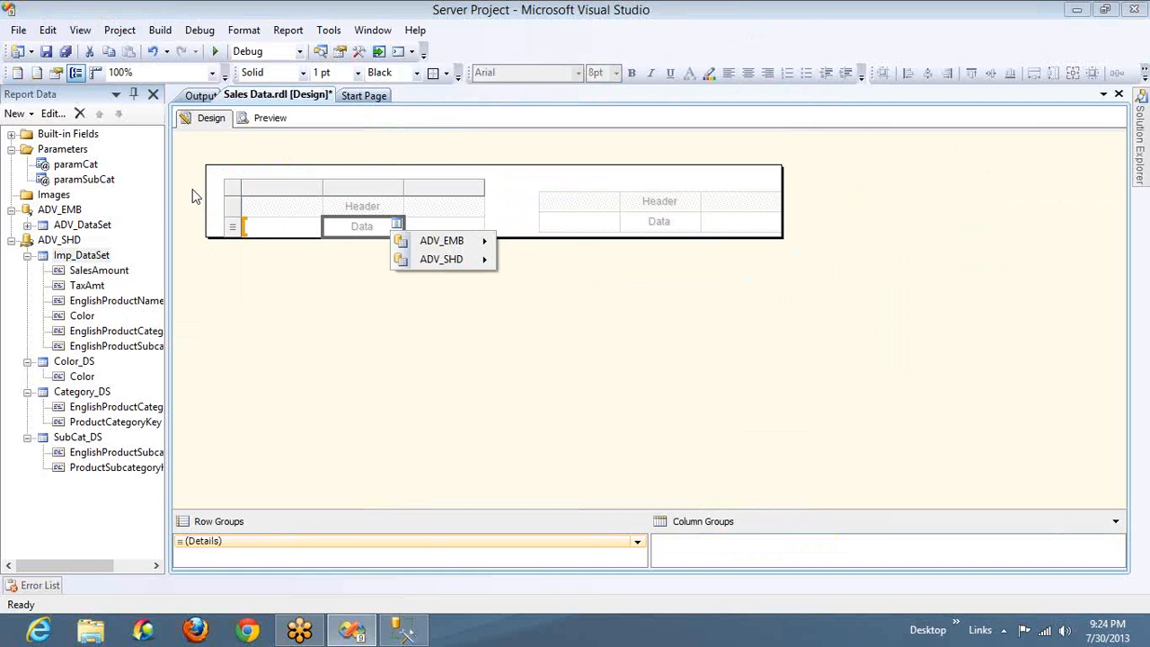
Move the first table into the upper-left corner of the report body
{"action": "left_click", "coordinate": [237, 189]}
{"action": "key", "text": "Up"}
{"action": "key", "text": "Up"}
{"action": "key", "text": "Up"}
{"action": "key", "text": "Left"}
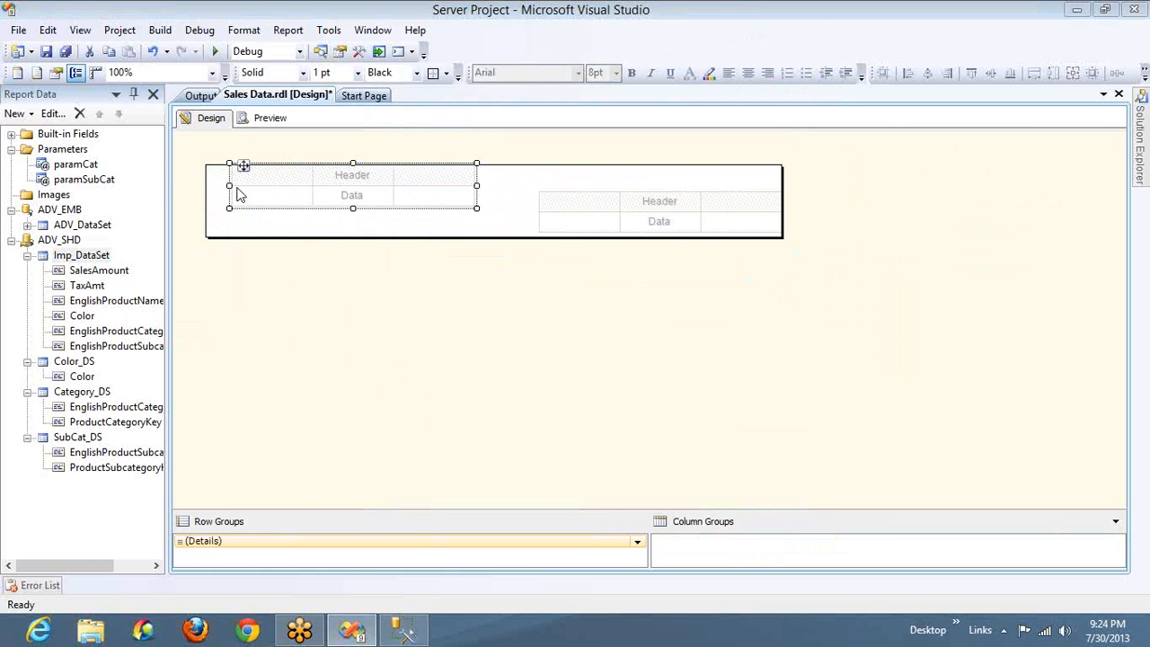
Move the second table up to the upper edge of the report body, level with the first table
{"action": "left_click", "coordinate": [565, 202]}
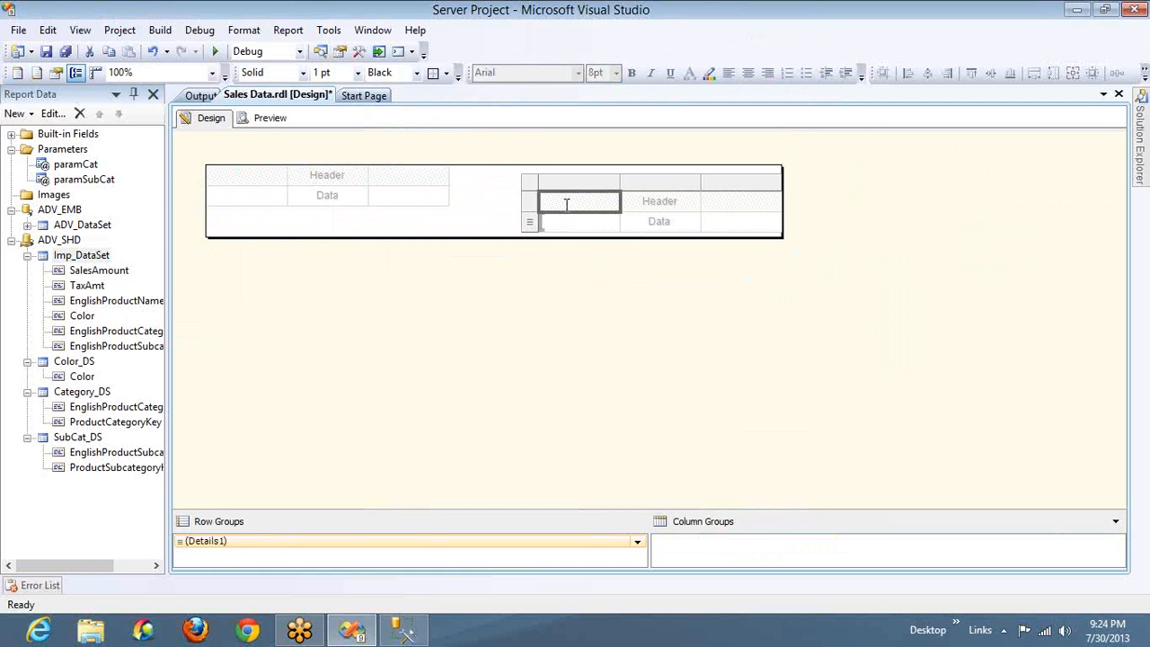
{"action": "left_click", "coordinate": [566, 205]}
{"action": "key", "text": "Escape"}
{"action": "key", "text": "Escape"}
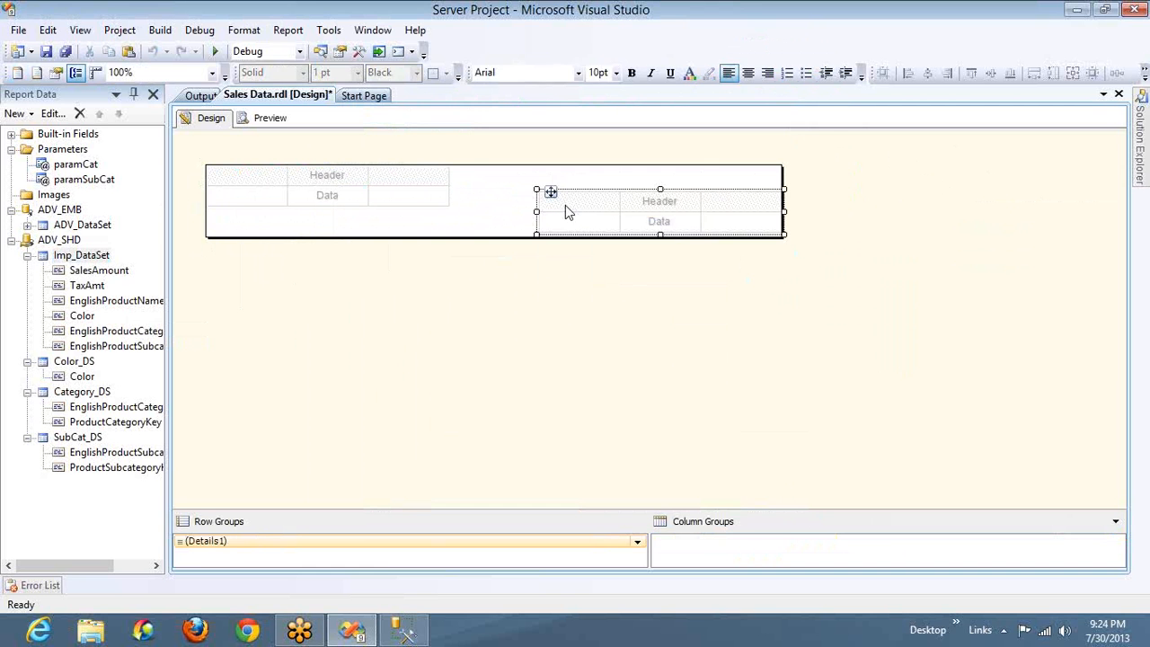
{"action": "key", "text": "Up"}
{"action": "key", "text": "Up"}
{"action": "key", "text": "Up"}
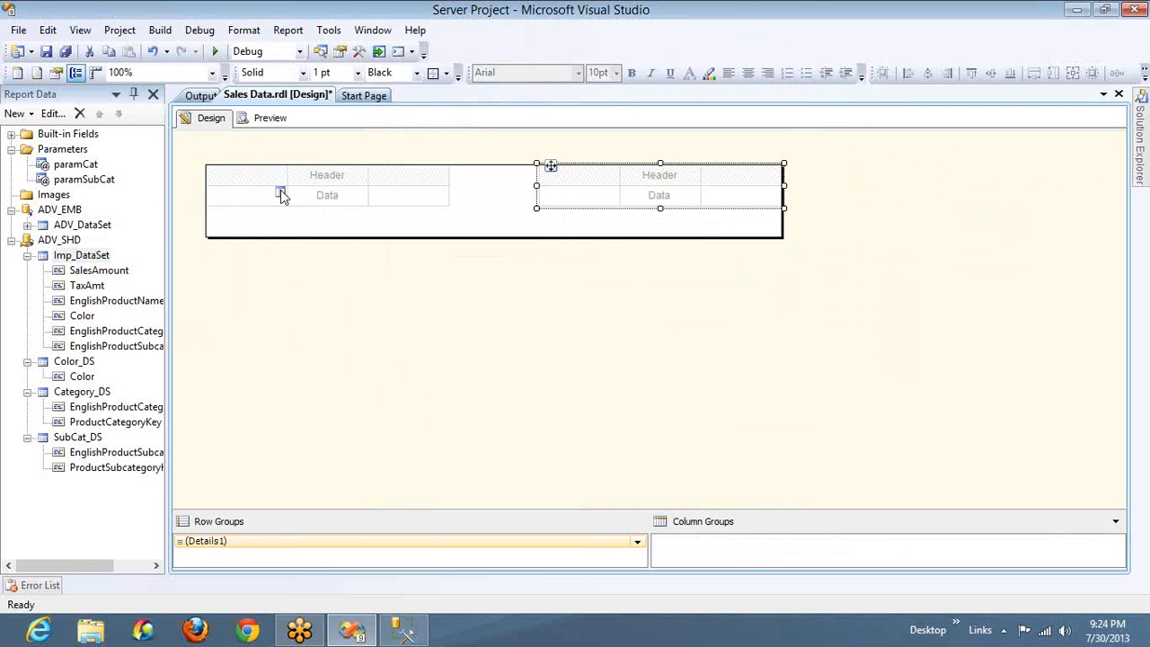
Fill the first table's data row with the Color, SalesAmount and TaxAmt fields from Imp_DataSet in ADV_SHD
{"action": "left_click", "coordinate": [280, 191]}
{"action": "mouse_move", "coordinate": [319, 229]}
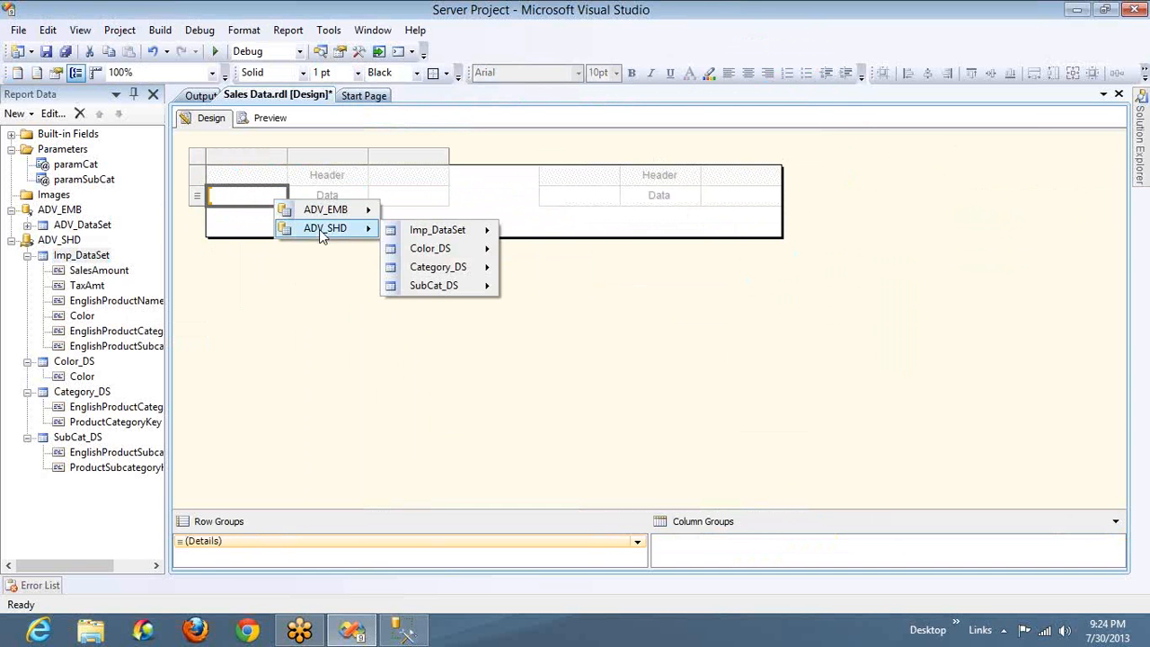
{"action": "mouse_move", "coordinate": [449, 231]}
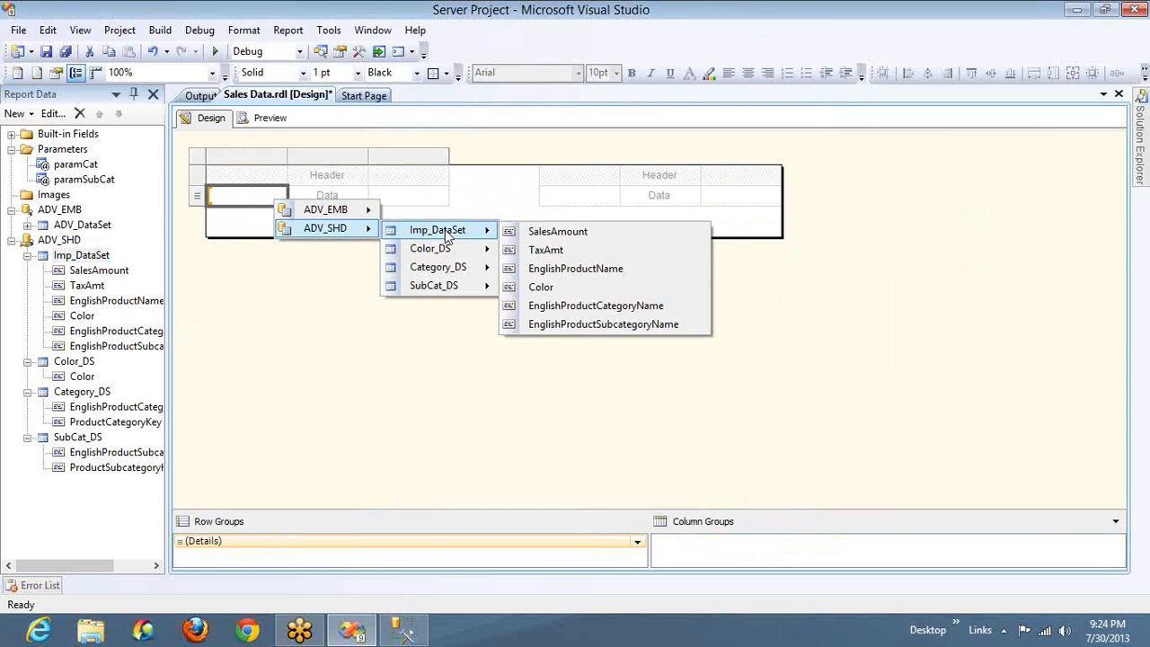
{"action": "left_click", "coordinate": [547, 287]}
{"action": "left_click", "coordinate": [362, 195]}
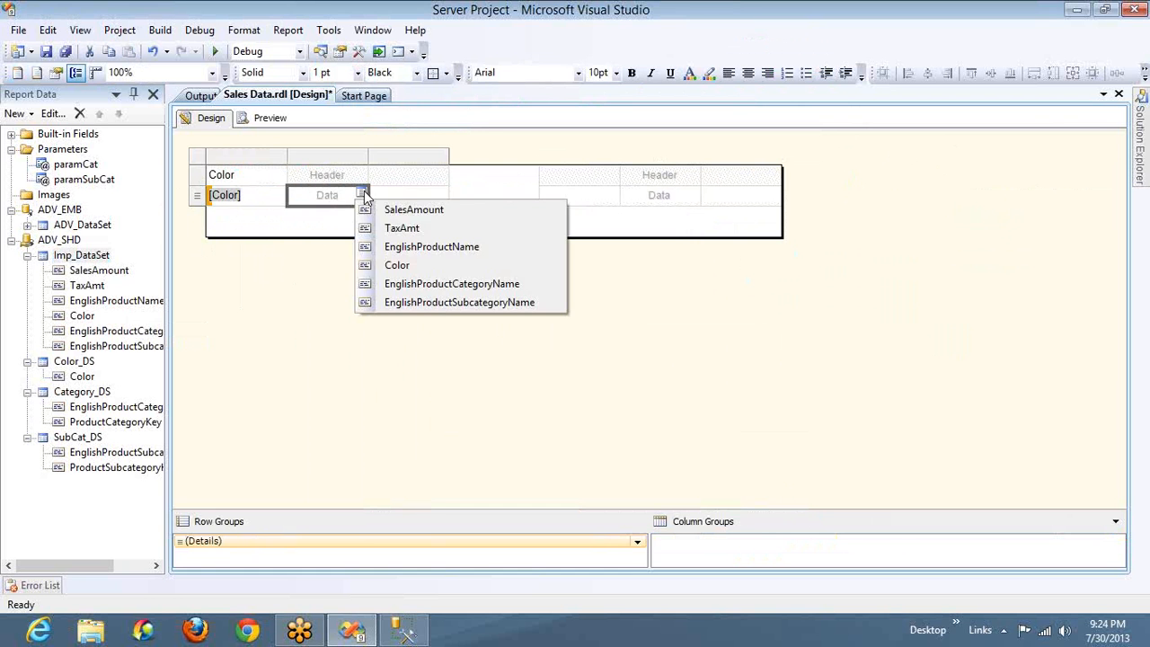
{"action": "left_click", "coordinate": [427, 212]}
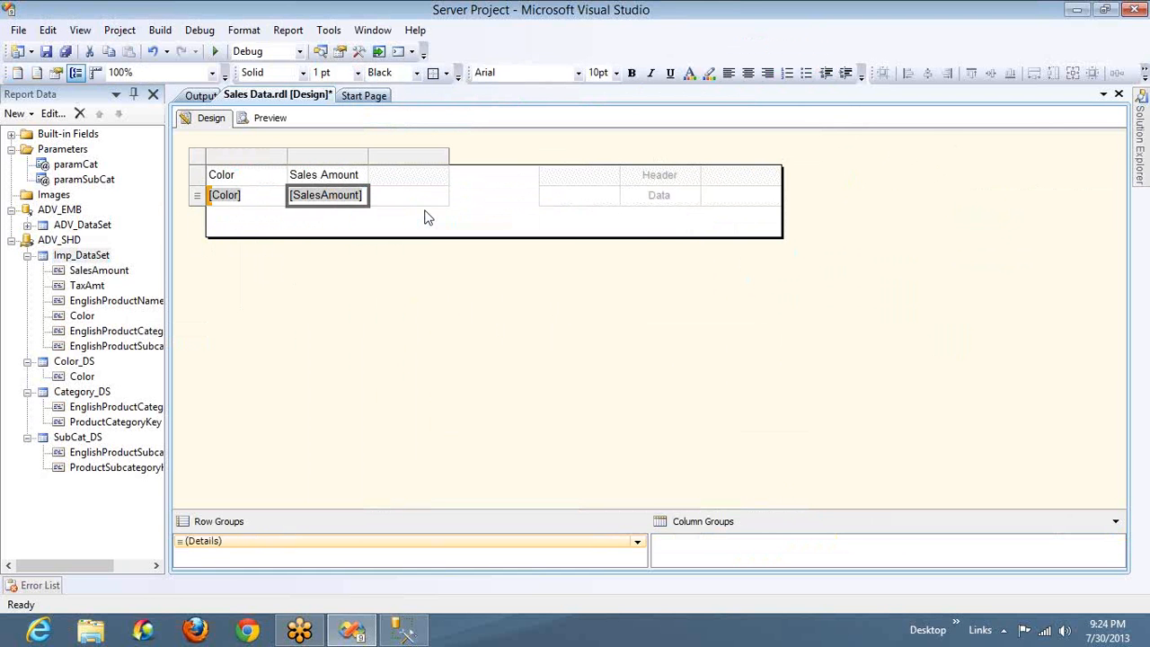
{"action": "left_click", "coordinate": [444, 193]}
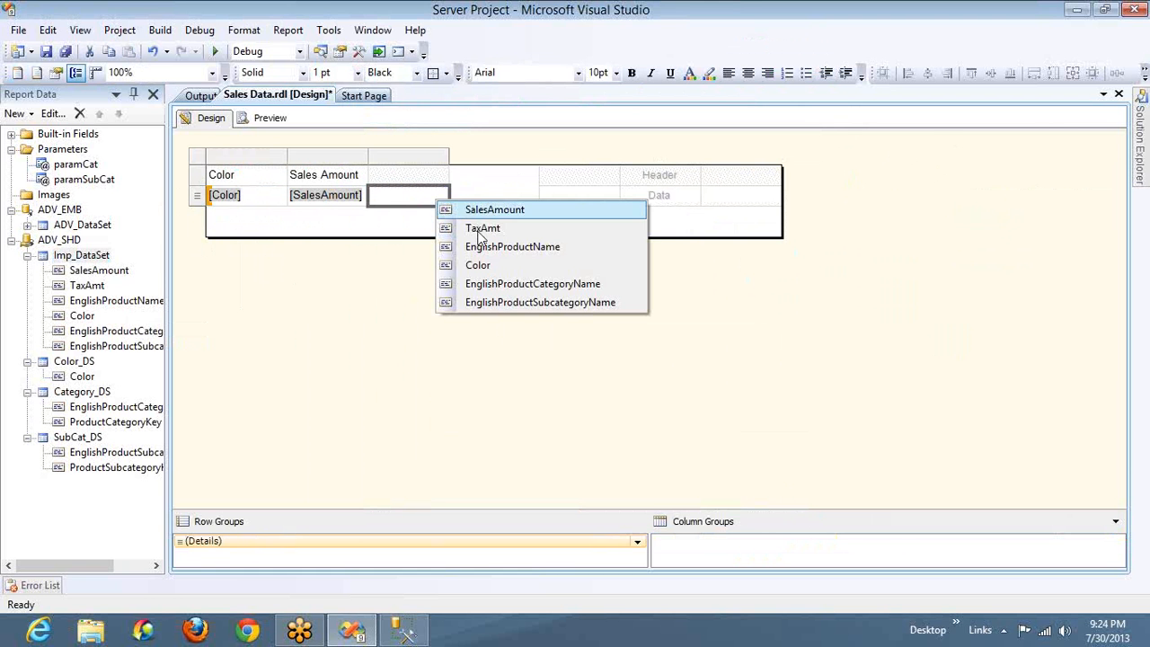
{"action": "left_click", "coordinate": [482, 230]}
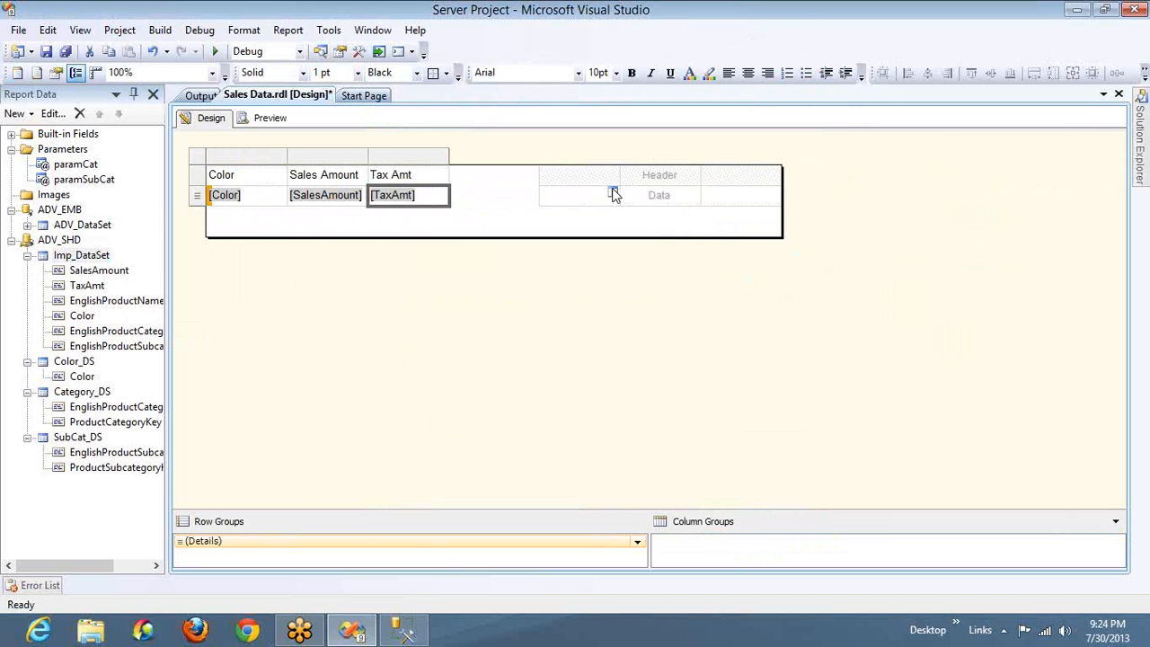
Fill the second table's data row with Color, SalesAmount and TaxAmt from ADV_SHD's Imp_DataSet
{"action": "left_click", "coordinate": [614, 194]}
{"action": "mouse_move", "coordinate": [651, 228]}
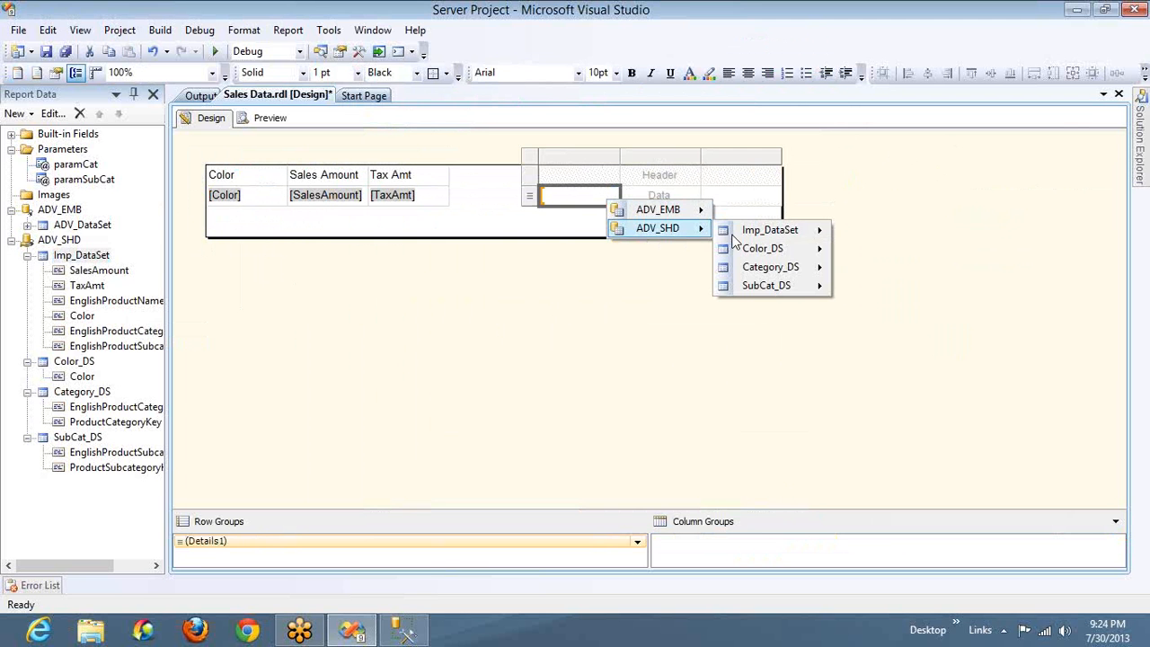
{"action": "mouse_move", "coordinate": [754, 256]}
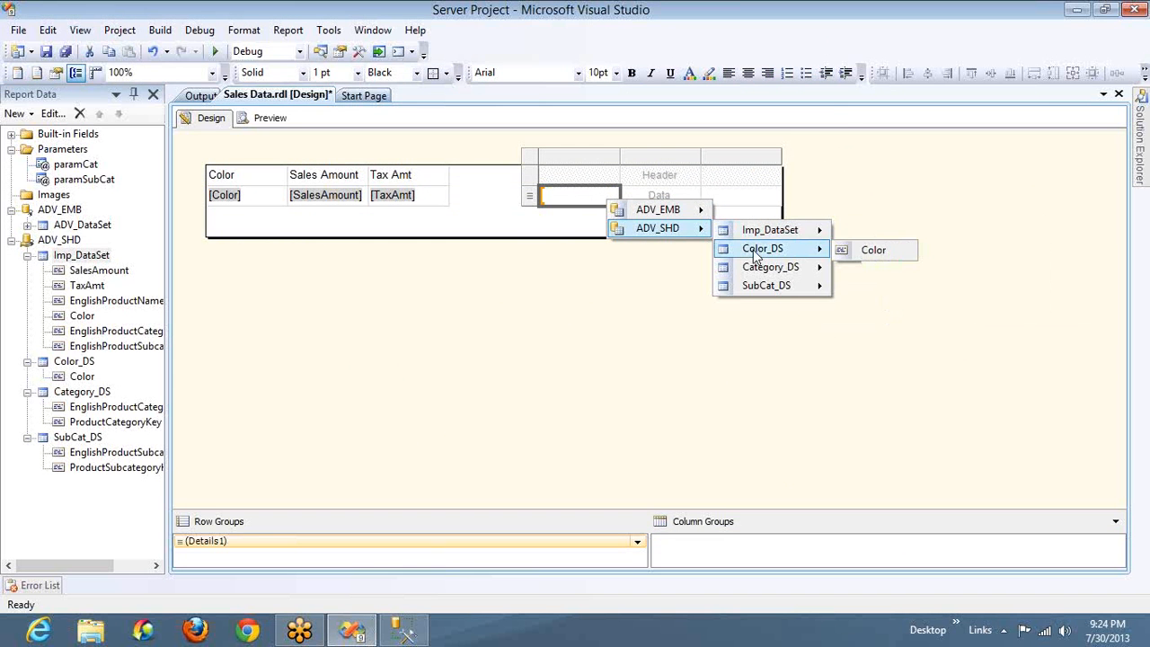
{"action": "mouse_move", "coordinate": [777, 236]}
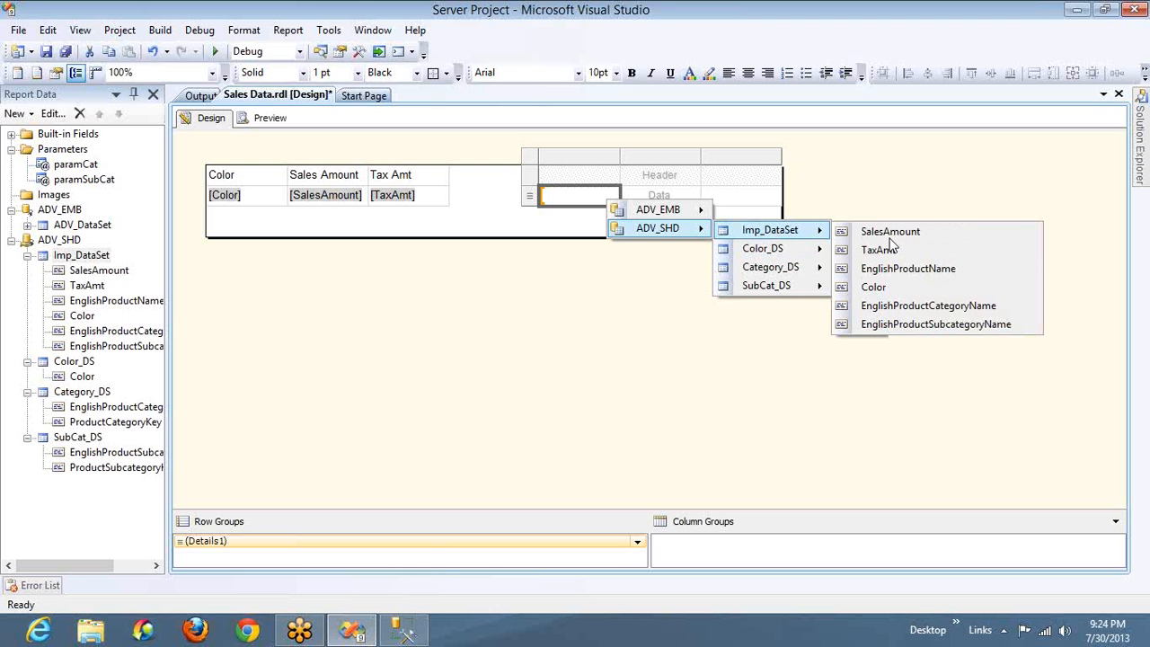
{"action": "left_click", "coordinate": [876, 287]}
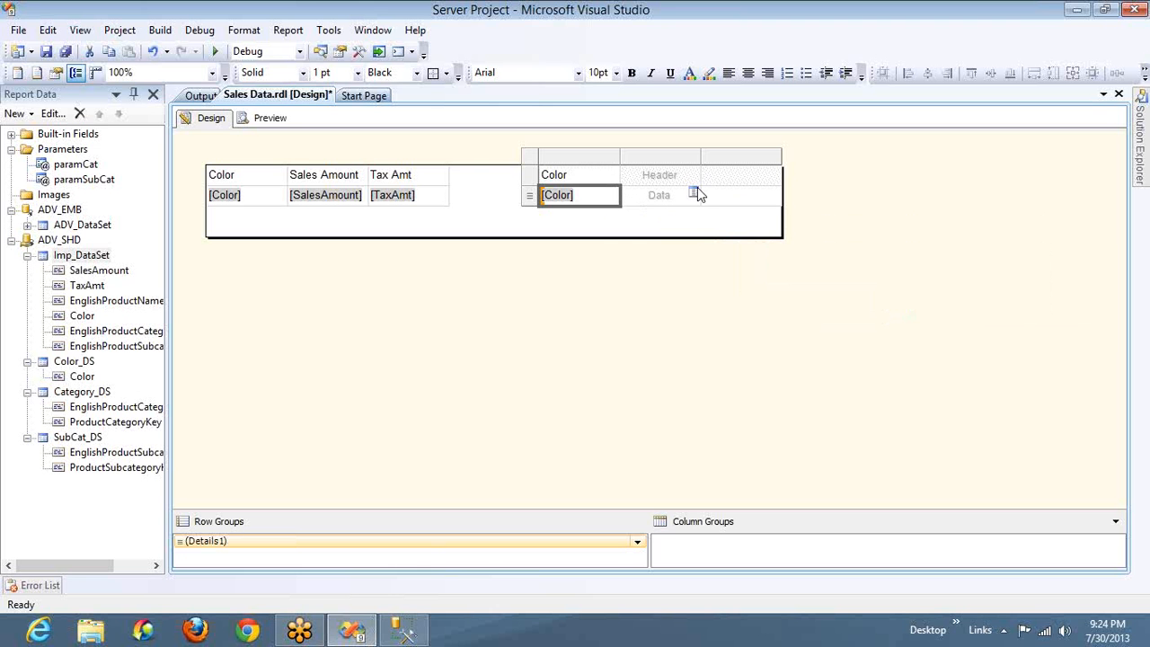
{"action": "left_click", "coordinate": [695, 193]}
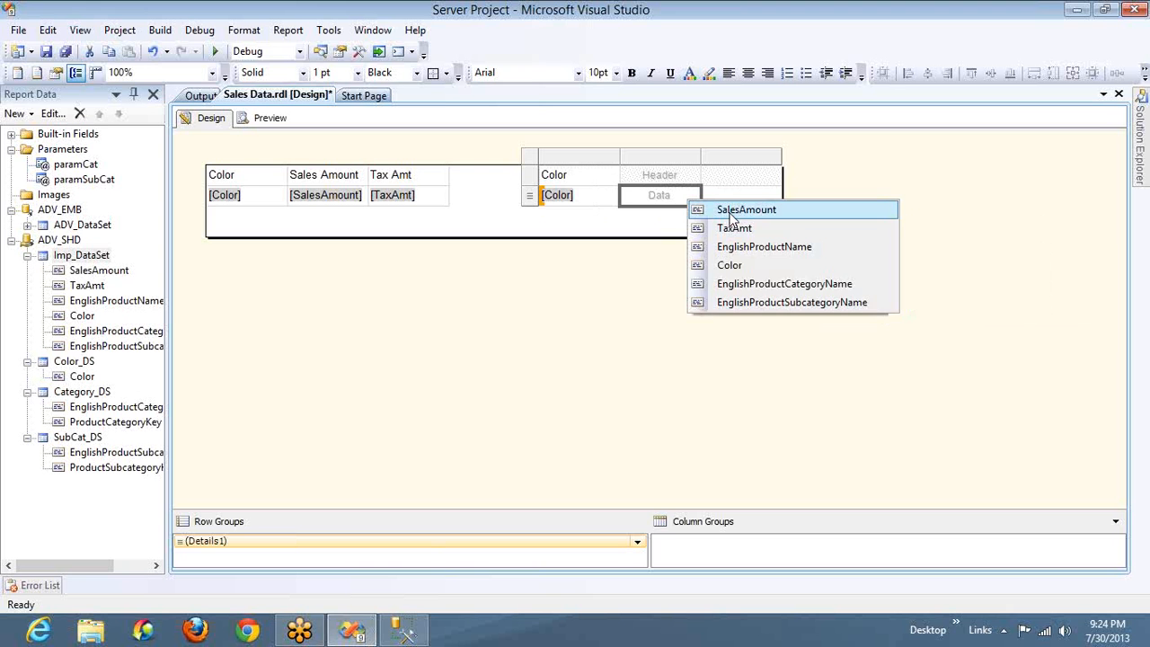
{"action": "left_click", "coordinate": [729, 212]}
{"action": "left_click", "coordinate": [775, 194]}
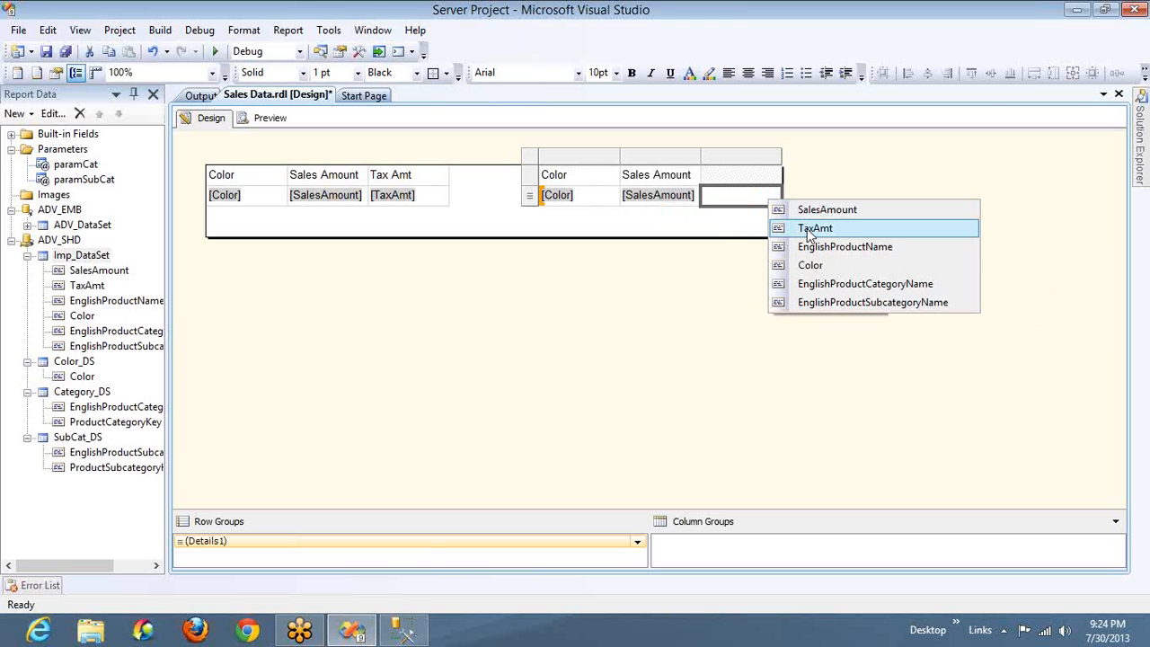
{"action": "left_click", "coordinate": [783, 227]}
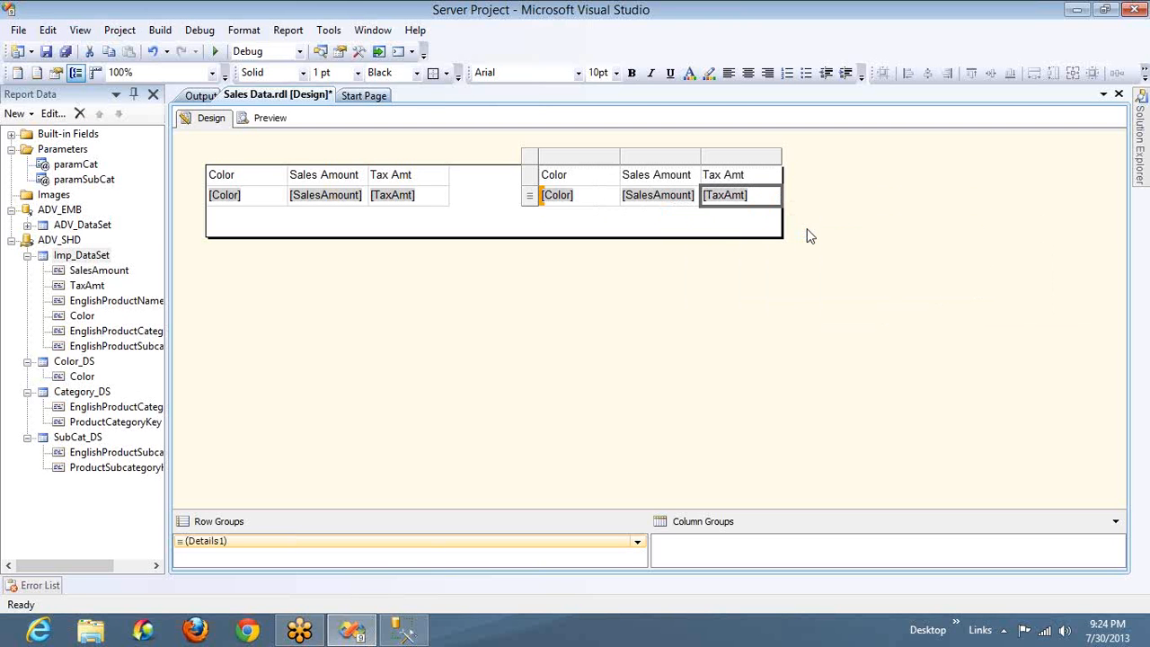
Insert two blank columns to the left of the Color column in the first table
{"action": "right_click", "coordinate": [266, 171]}
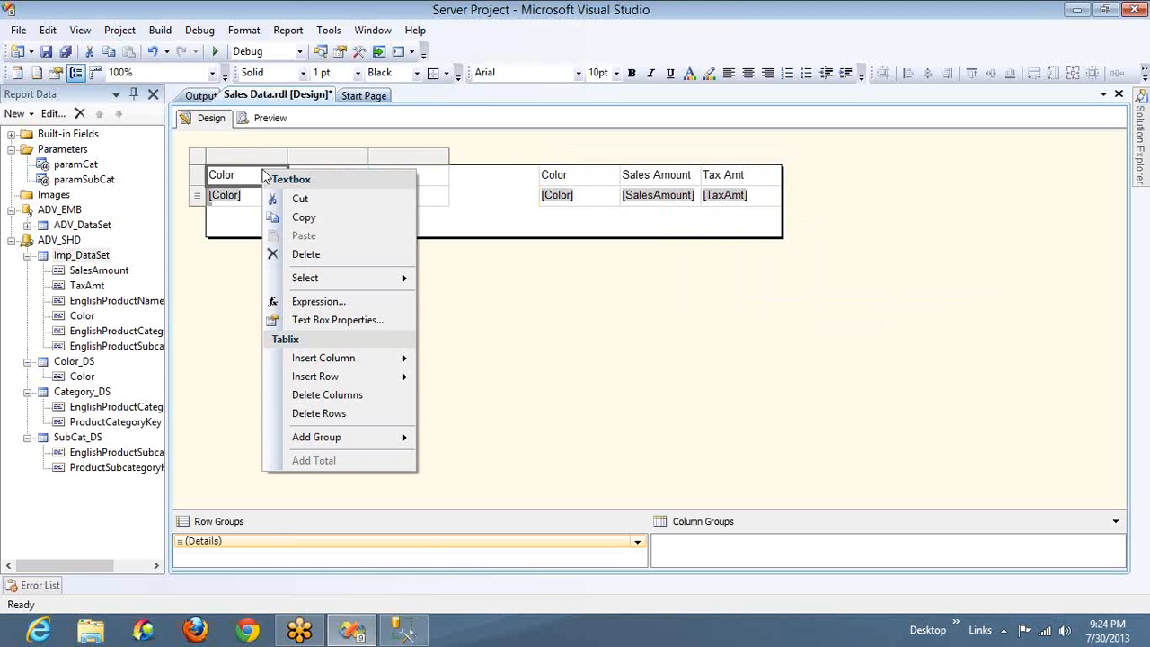
{"action": "right_click", "coordinate": [266, 158]}
{"action": "mouse_move", "coordinate": [362, 170]}
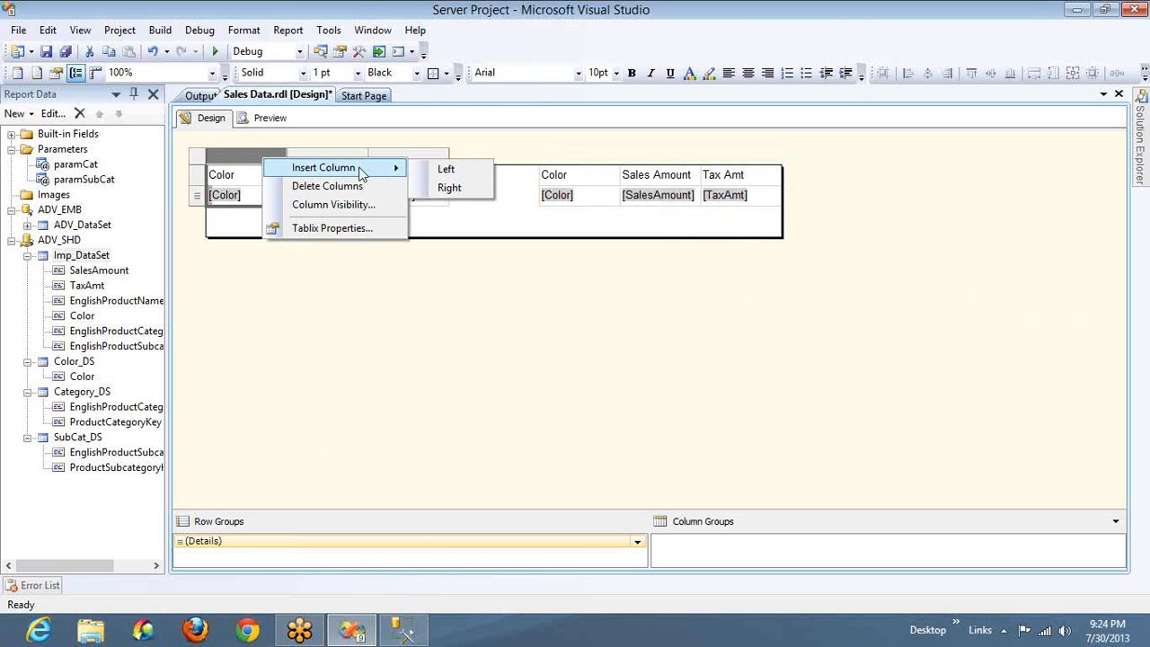
{"action": "left_click", "coordinate": [440, 170]}
{"action": "right_click", "coordinate": [323, 161]}
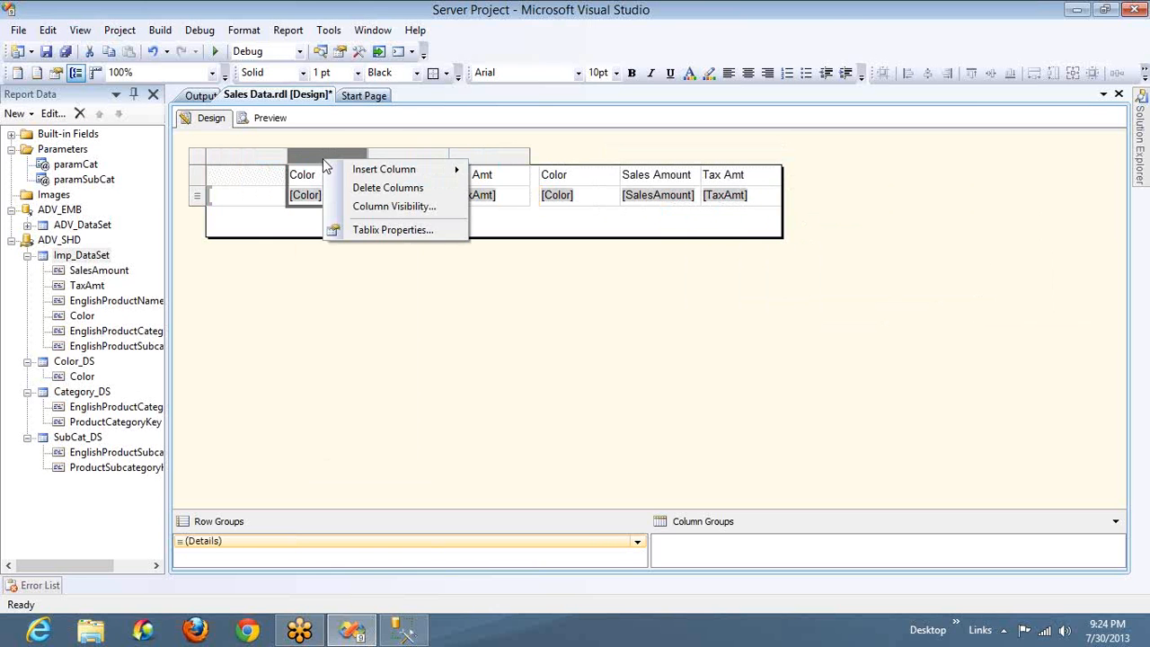
{"action": "mouse_move", "coordinate": [365, 170]}
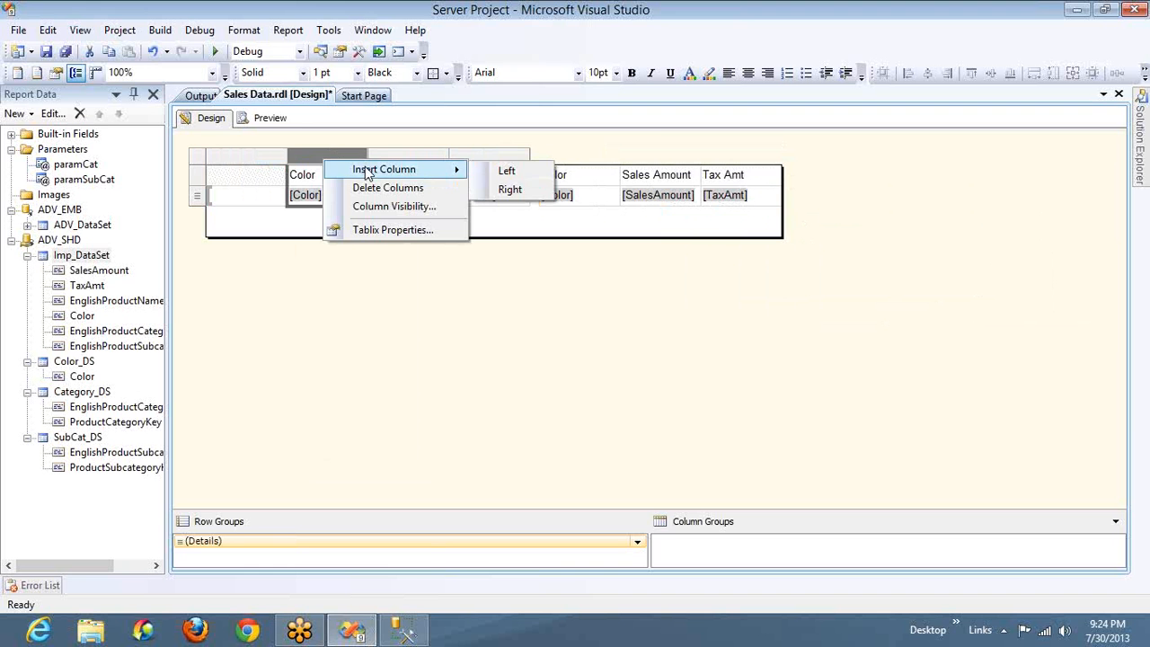
{"action": "left_click", "coordinate": [505, 171]}
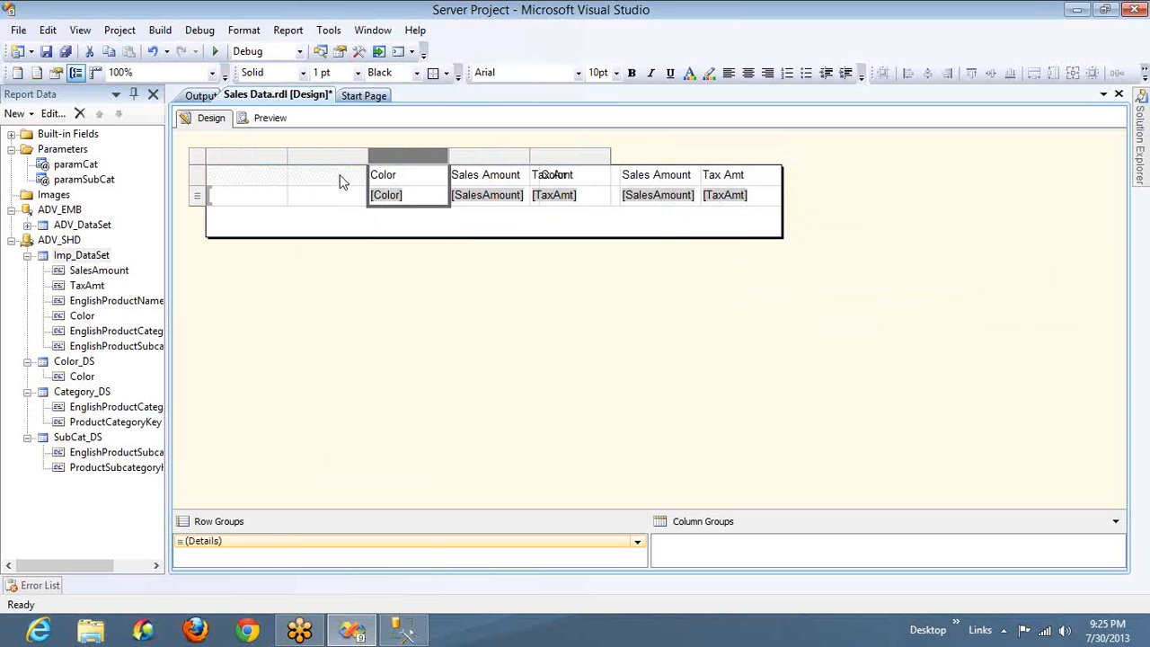
Fill the first table's two blank columns with EnglishProductSubcategoryName and EnglishProductName, and widen both columns to fit their text
{"action": "left_click", "coordinate": [278, 176]}
{"action": "left_click", "coordinate": [278, 177]}
{"action": "left_click", "coordinate": [281, 199]}
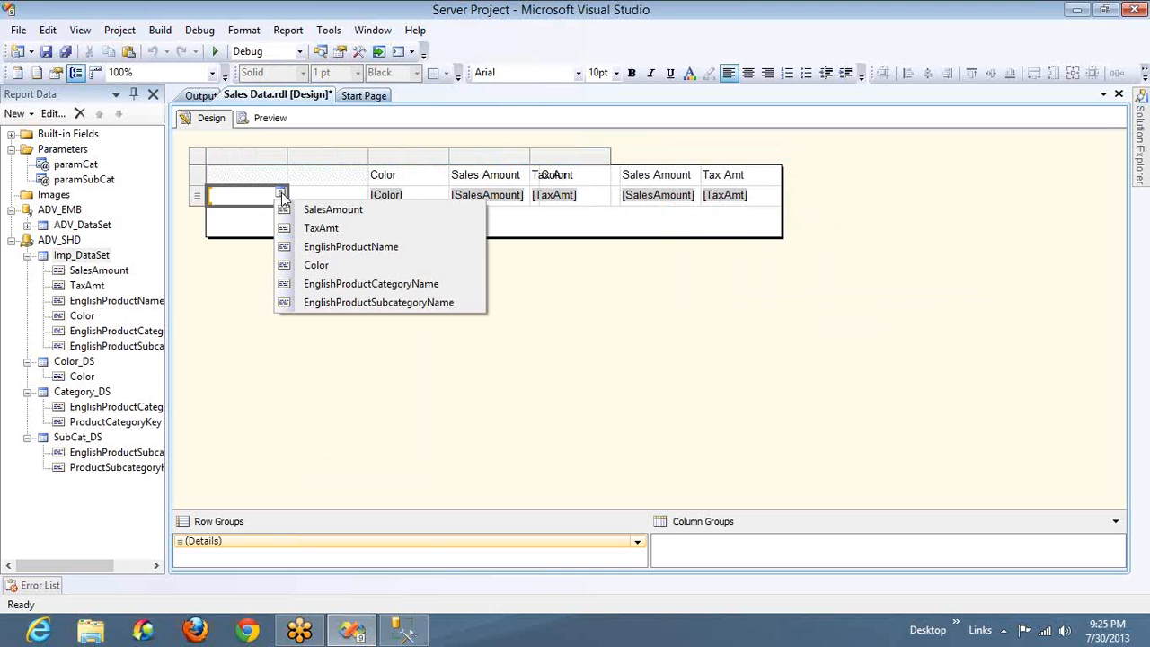
{"action": "left_click", "coordinate": [347, 304]}
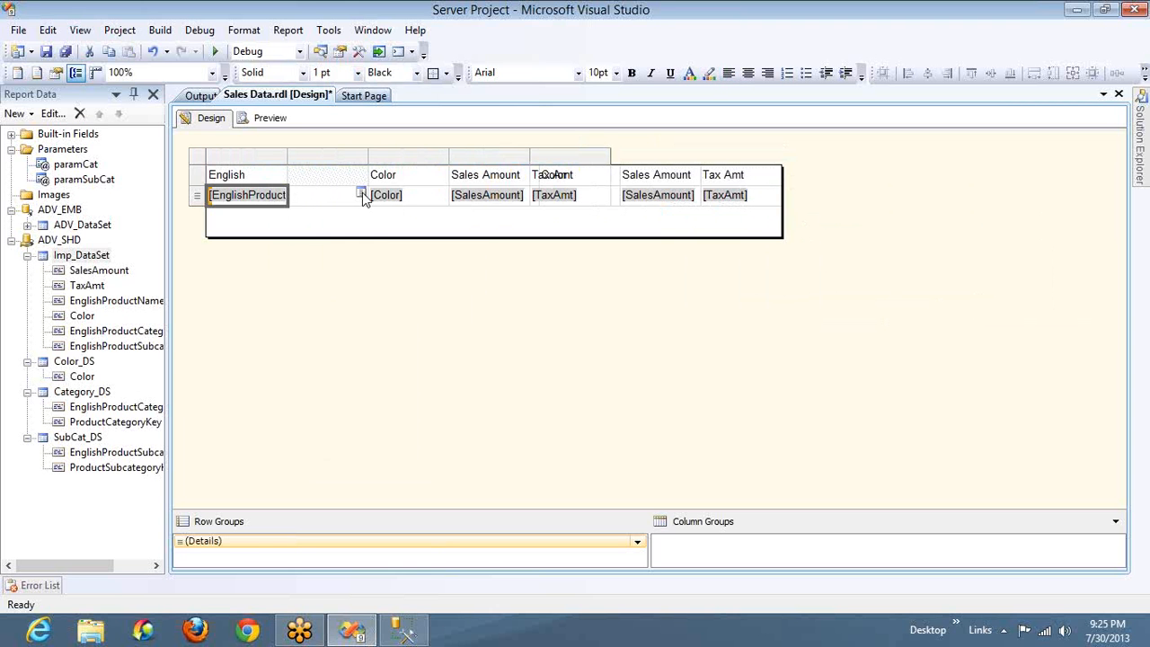
{"action": "left_click", "coordinate": [360, 194]}
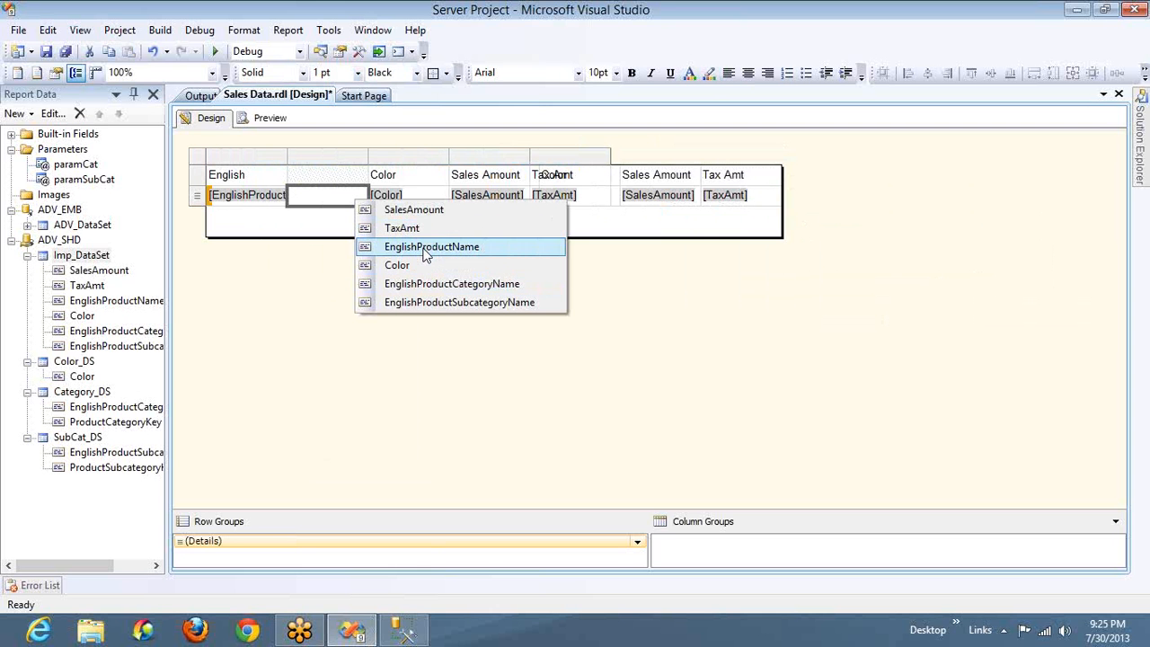
{"action": "left_click", "coordinate": [432, 247]}
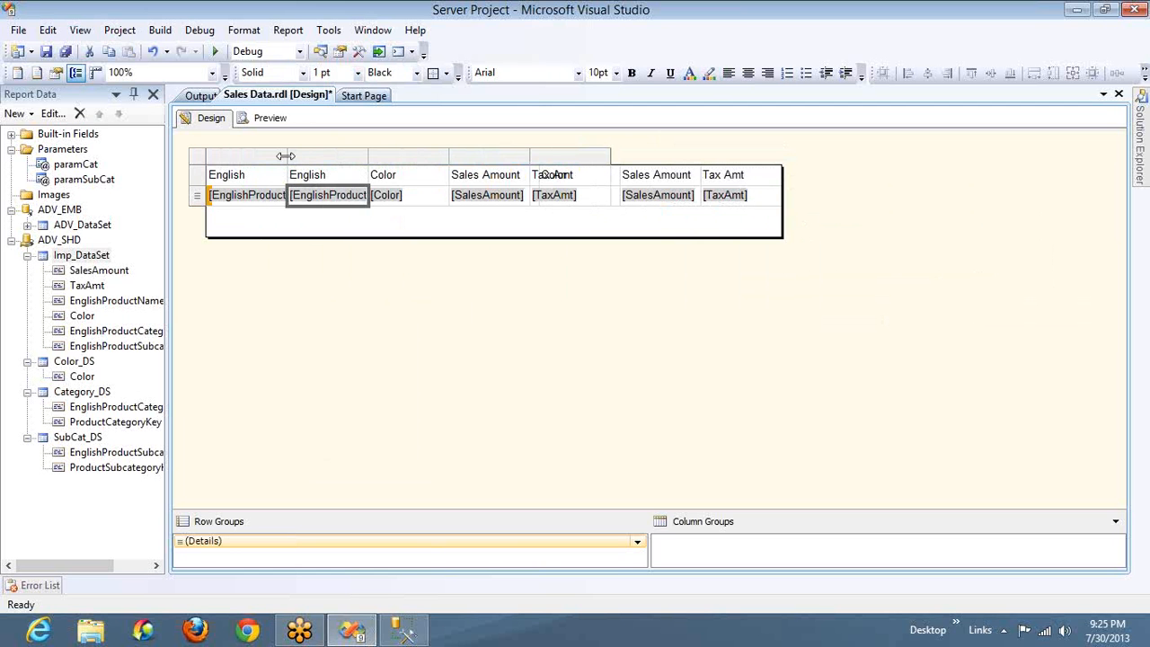
{"action": "left_click_drag", "start_coordinate": [285, 156], "coordinate": [348, 156]}
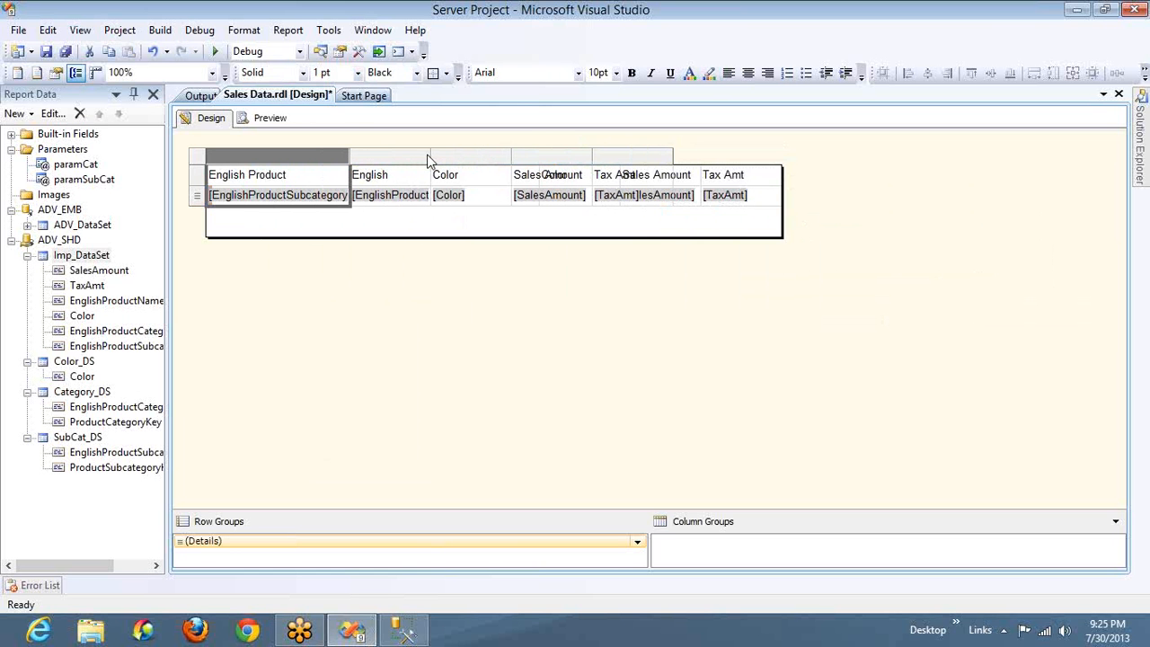
{"action": "left_click_drag", "start_coordinate": [430, 155], "coordinate": [494, 155]}
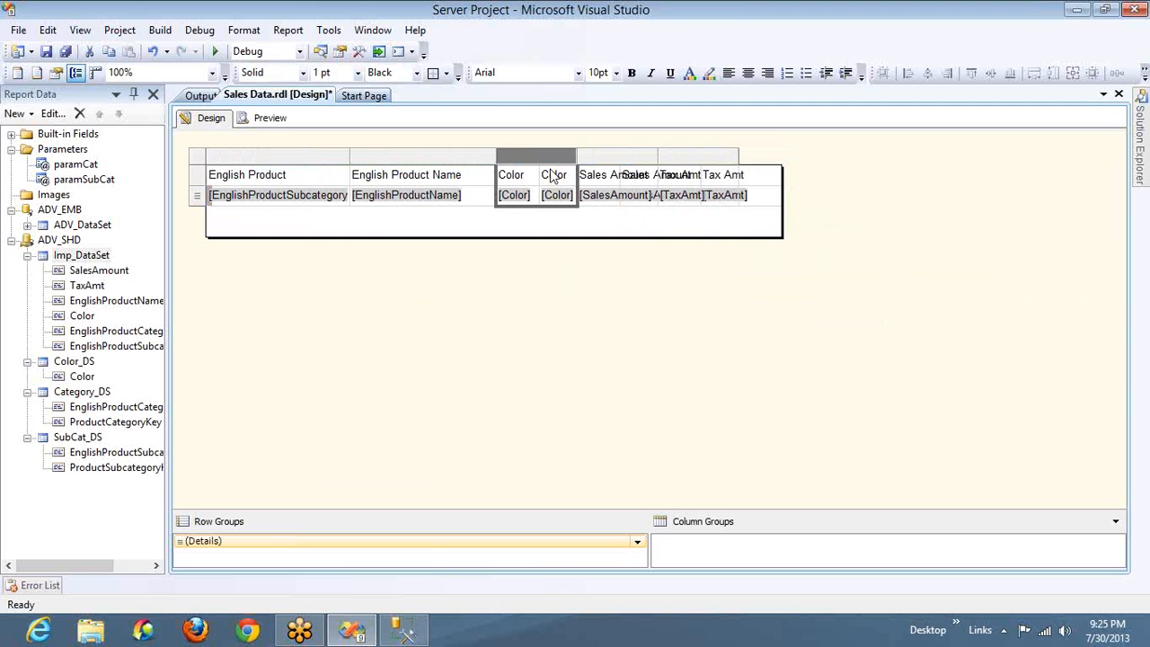
Move the second table to the right until it clears the first table
{"action": "left_click", "coordinate": [762, 201]}
{"action": "key", "text": "Right"}
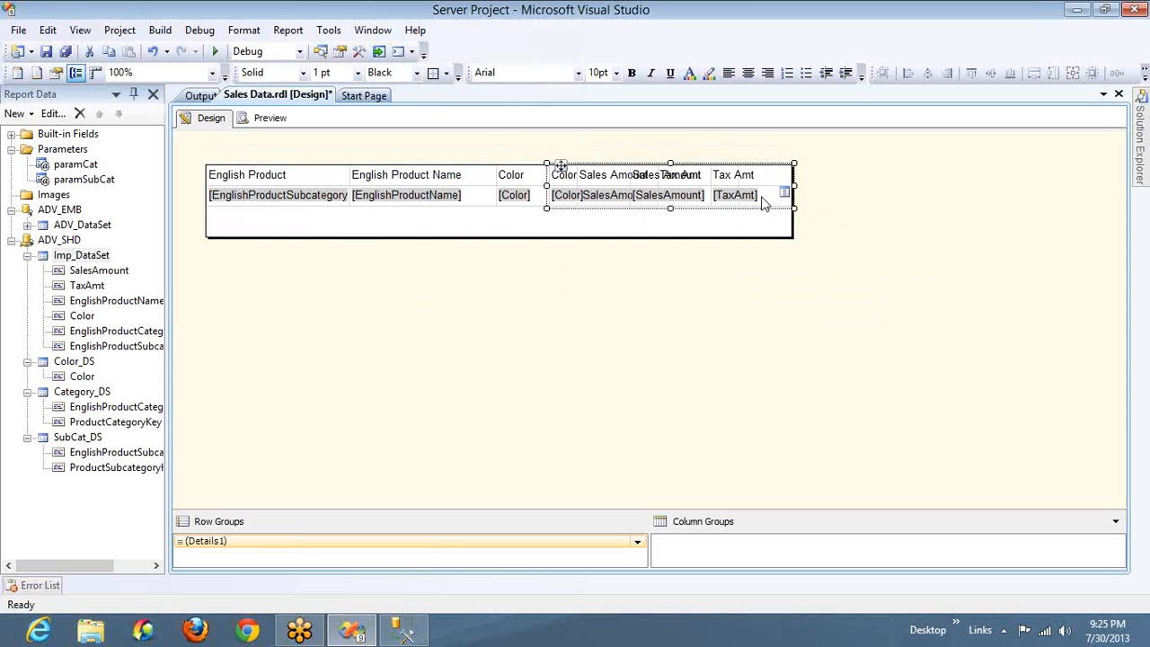
{"action": "key", "text": "Right"}
{"action": "key", "text": "Right"}
{"action": "key", "text": "Right"}
{"action": "key", "text": "Right"}
{"action": "key", "text": "Right"}
{"action": "key", "text": "Right"}
{"action": "key", "text": "Right"}
{"action": "key", "text": "Right"}
{"action": "key", "text": "Right"}
{"action": "key", "text": "Right"}
{"action": "key", "text": "Right"}
{"action": "key", "text": "Right"}
{"action": "key", "text": "Right"}
{"action": "key", "text": "Right"}
{"action": "key", "text": "Right"}
{"action": "key", "text": "Right"}
{"action": "key", "text": "Right"}
{"action": "key", "text": "Right"}
{"action": "key", "text": "Right"}
{"action": "key", "text": "Right"}
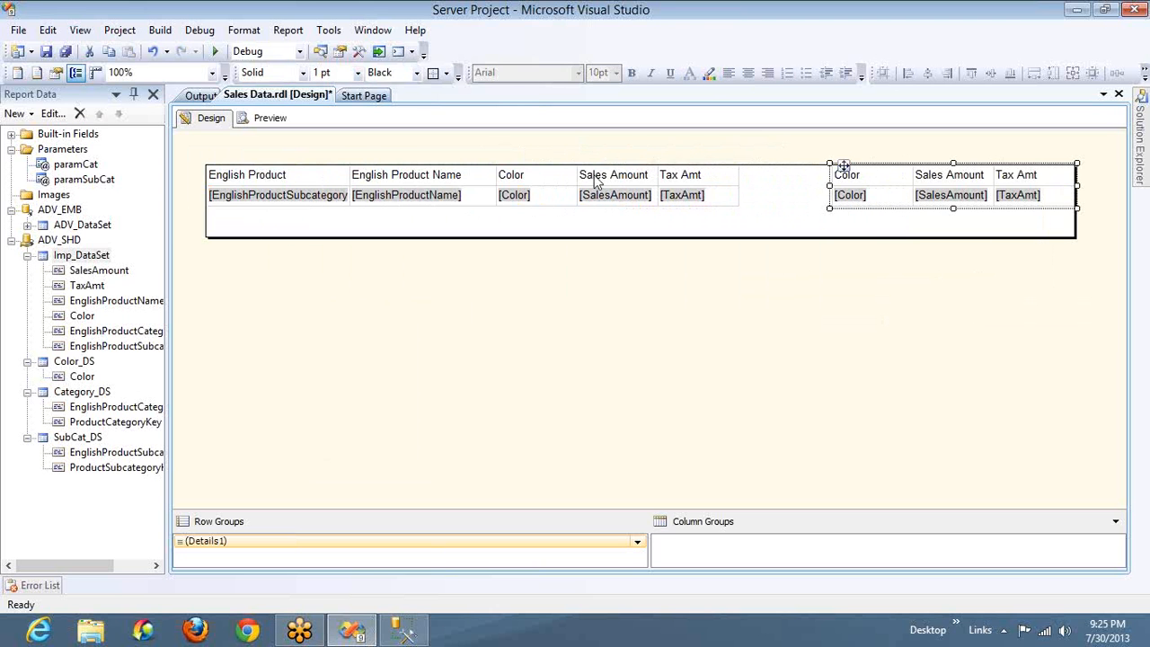
Widen the Sales Amount and Tax Amt columns of the first table
{"action": "left_click", "coordinate": [555, 177]}
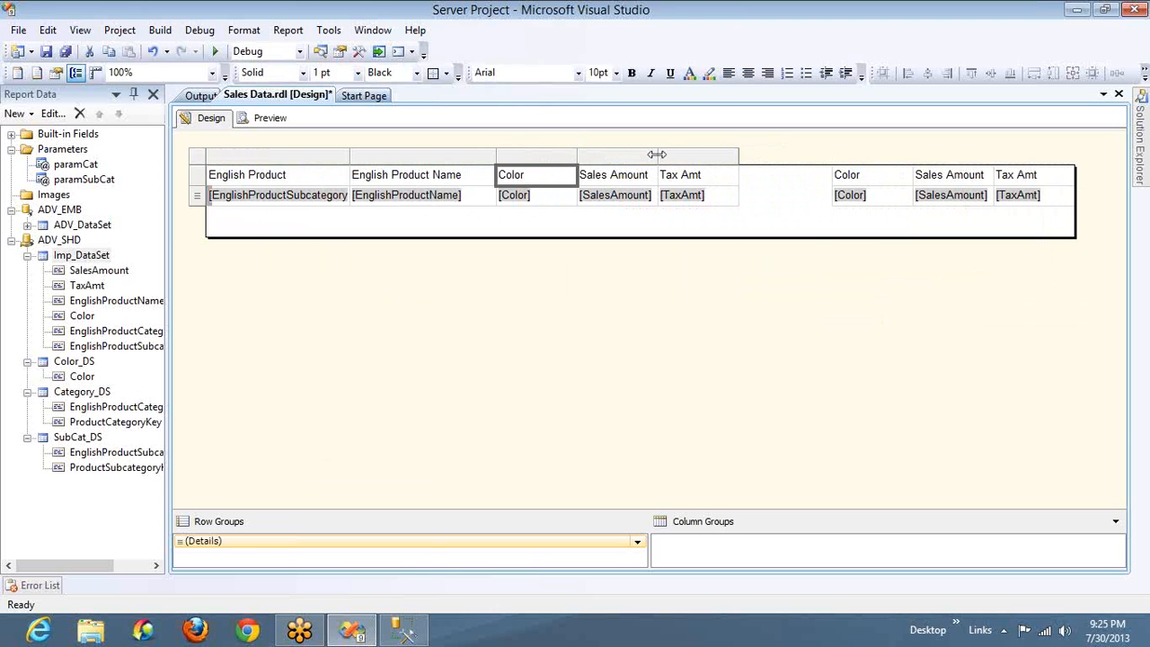
{"action": "left_click_drag", "start_coordinate": [656, 154], "coordinate": [686, 155]}
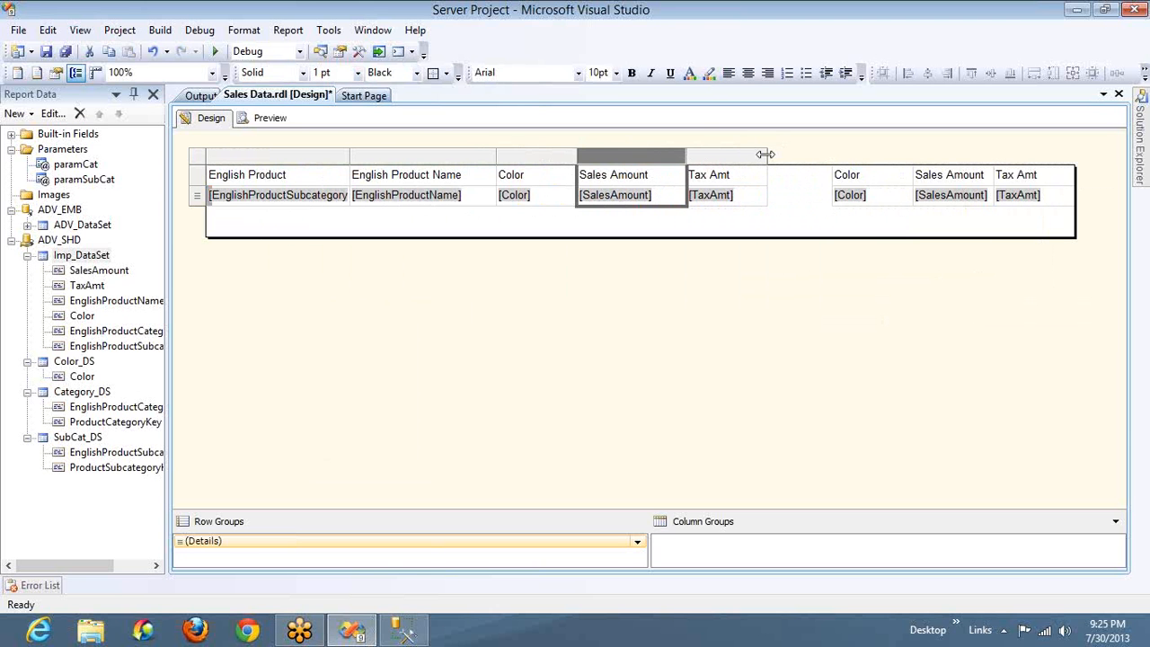
{"action": "left_click_drag", "start_coordinate": [779, 155], "coordinate": [788, 154]}
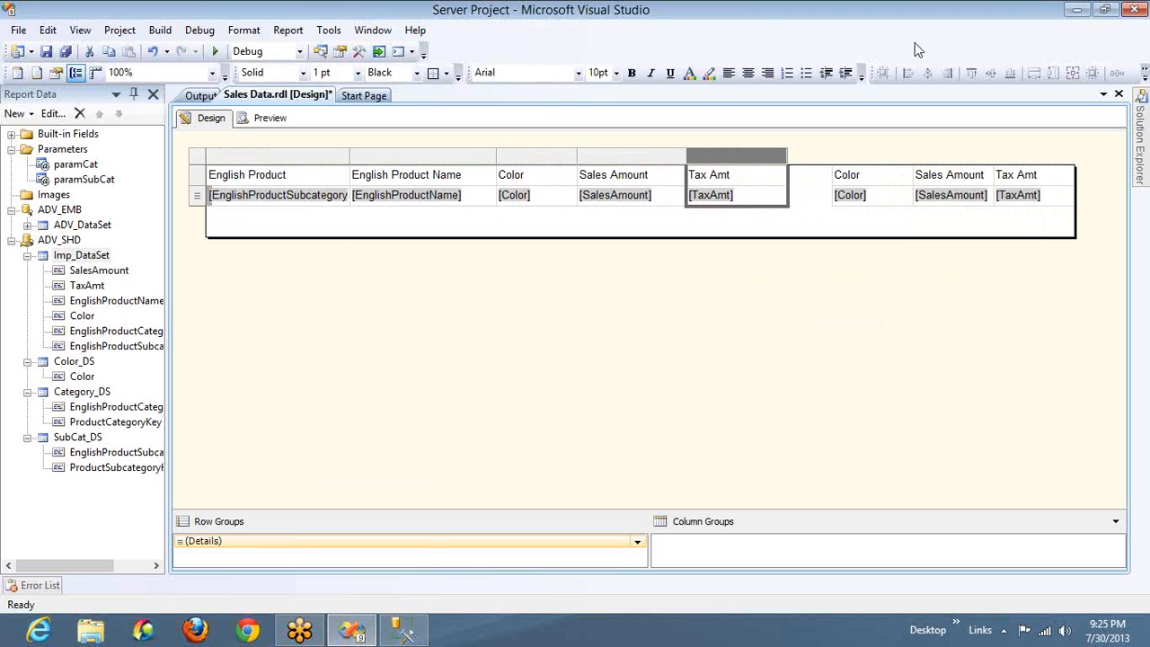
Insert two blank columns between the Color and Sales Amount columns of the second table
{"action": "right_click", "coordinate": [905, 179]}
{"action": "right_click", "coordinate": [934, 160]}
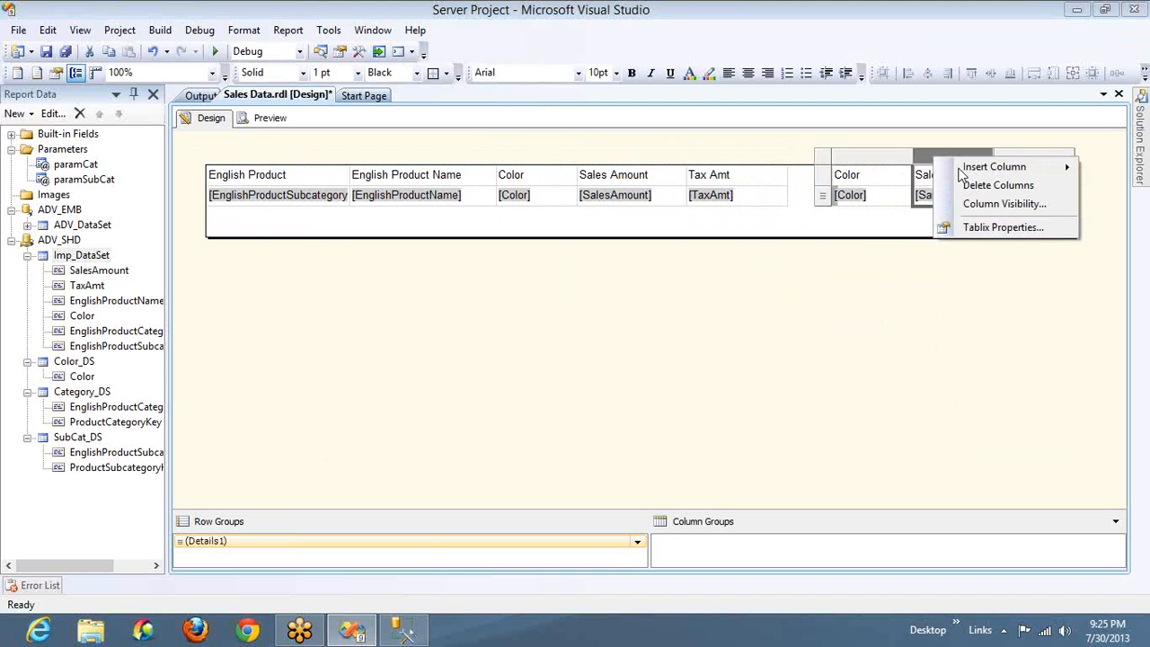
{"action": "mouse_move", "coordinate": [988, 166]}
{"action": "left_click", "coordinate": [887, 168]}
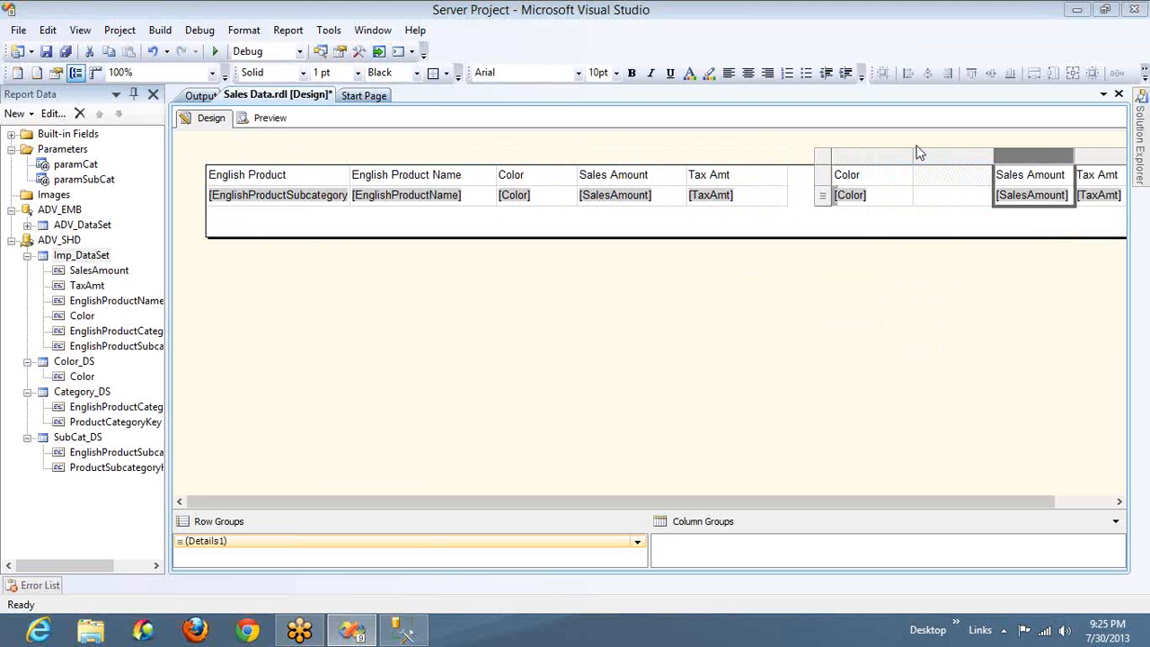
{"action": "right_click", "coordinate": [968, 157]}
{"action": "mouse_move", "coordinate": [992, 167]}
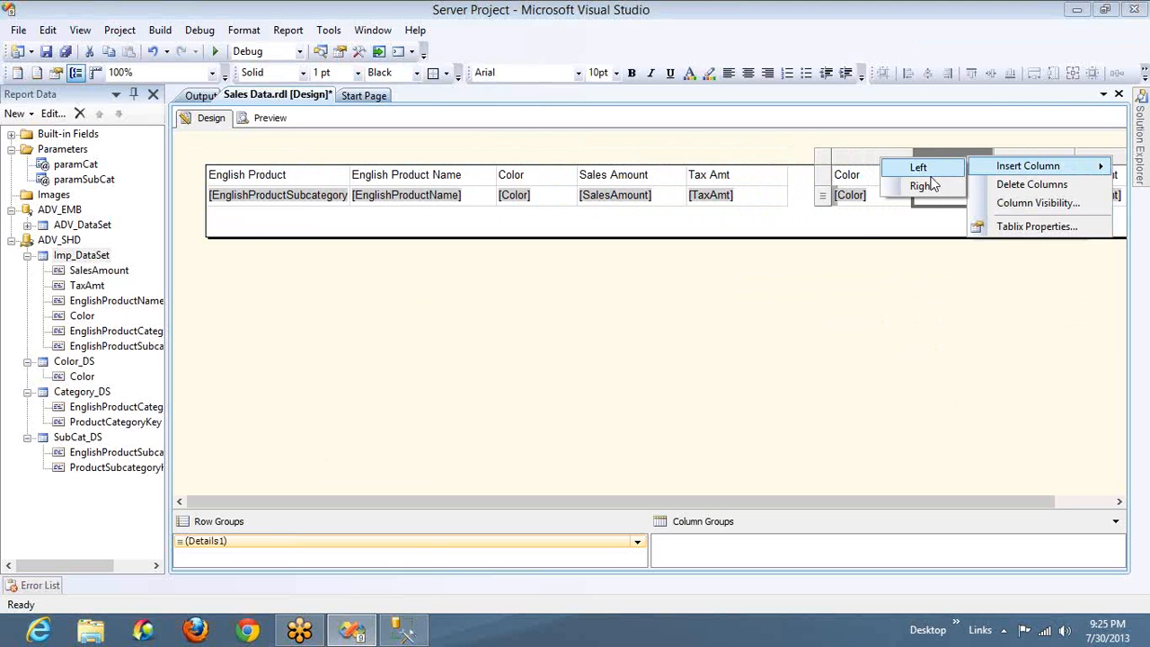
{"action": "left_click", "coordinate": [923, 171]}
Set the first three data cells of the second table to EnglishProductSubcategoryName, EnglishProductName and Color
{"action": "left_click", "coordinate": [906, 195]}
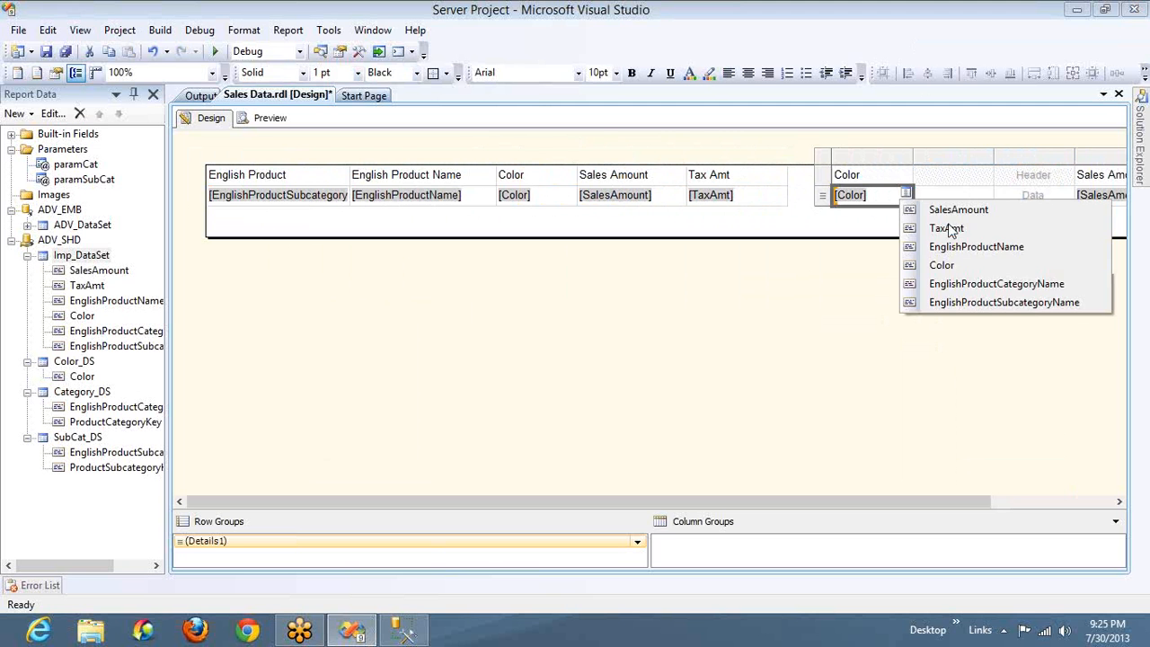
{"action": "left_click", "coordinate": [961, 303]}
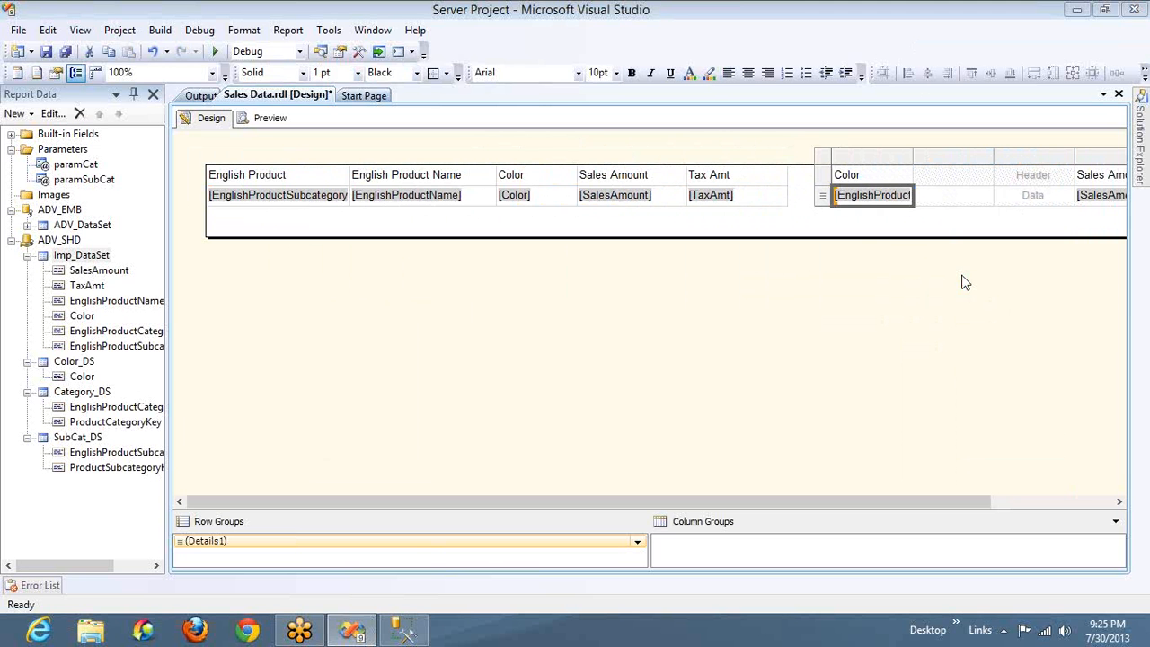
{"action": "left_click", "coordinate": [986, 195]}
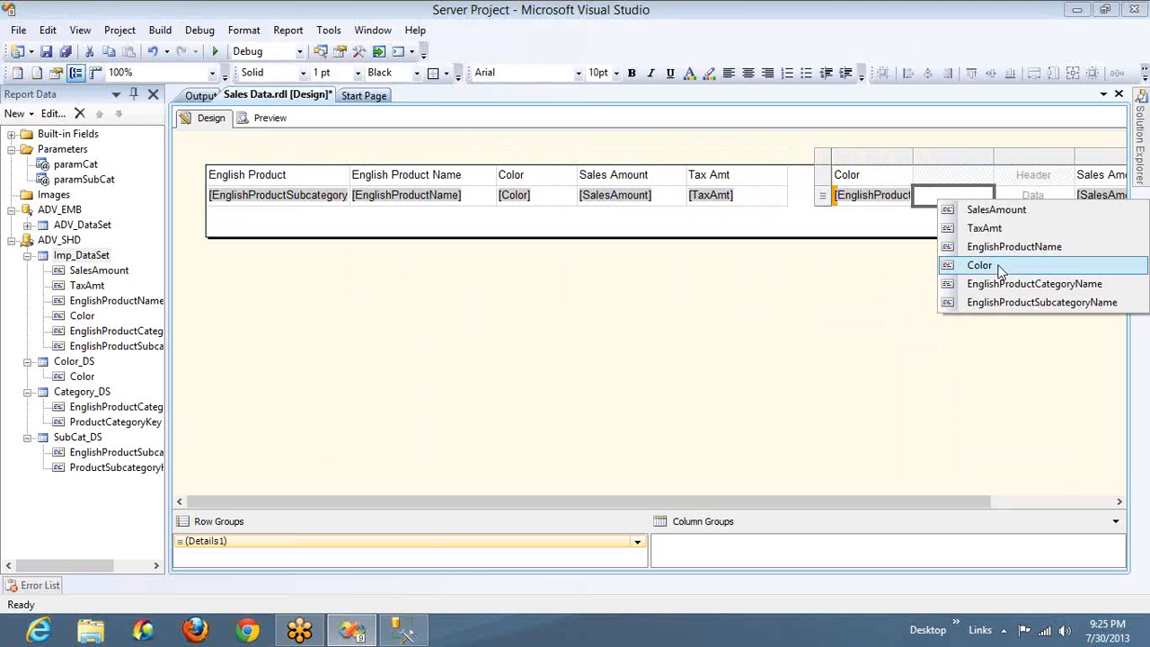
{"action": "left_click", "coordinate": [1001, 246]}
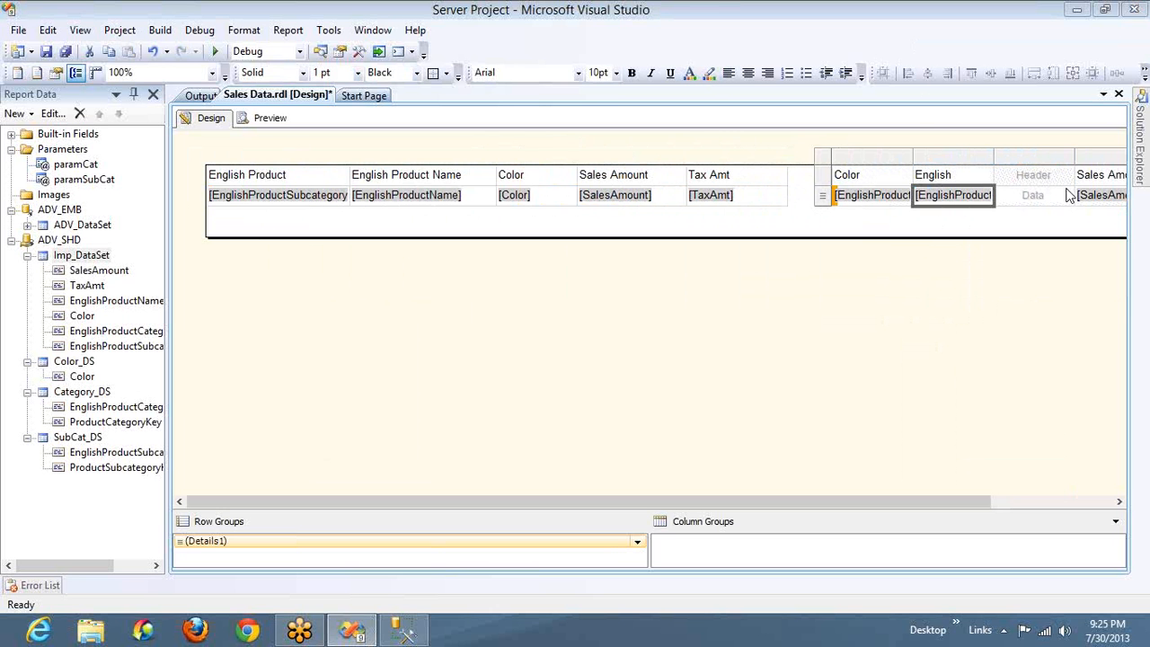
{"action": "left_click", "coordinate": [1068, 195]}
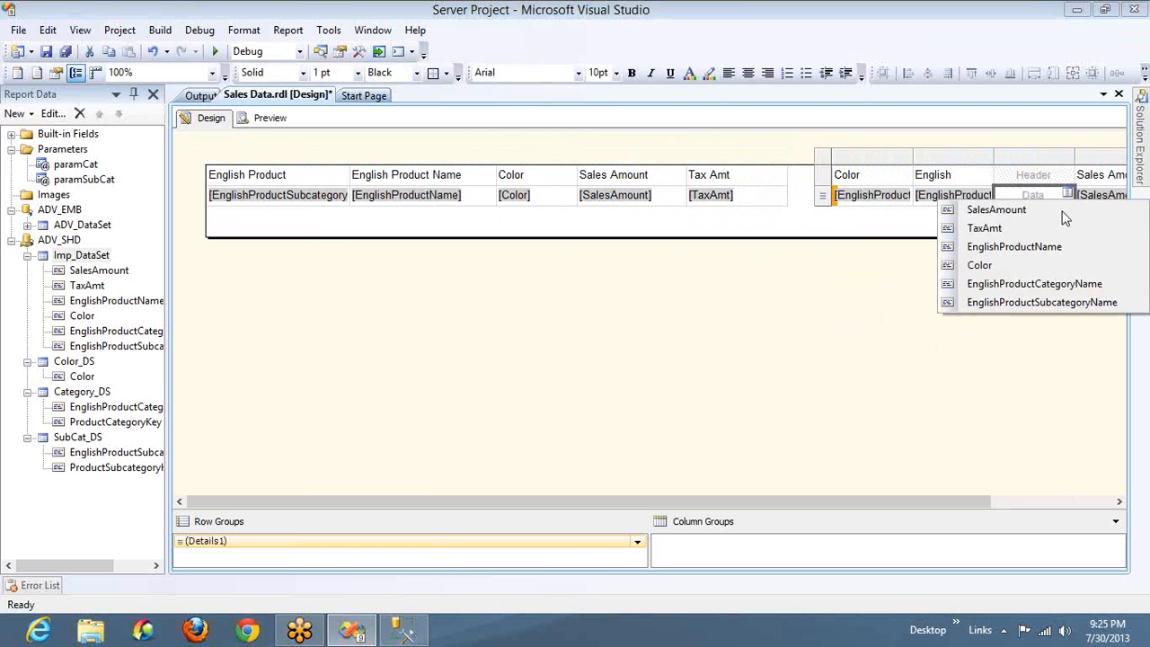
{"action": "left_click", "coordinate": [1016, 265]}
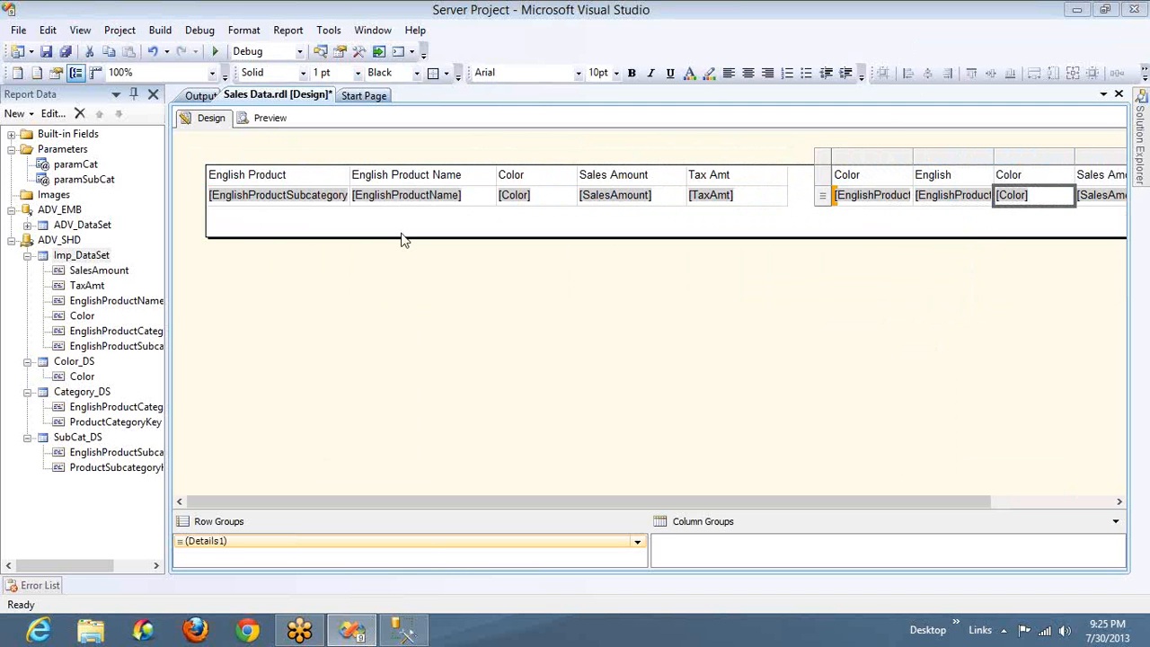
Shrink the report body to the height of the tables and make the first table's header row bold
{"action": "left_click_drag", "start_coordinate": [401, 236], "coordinate": [398, 199]}
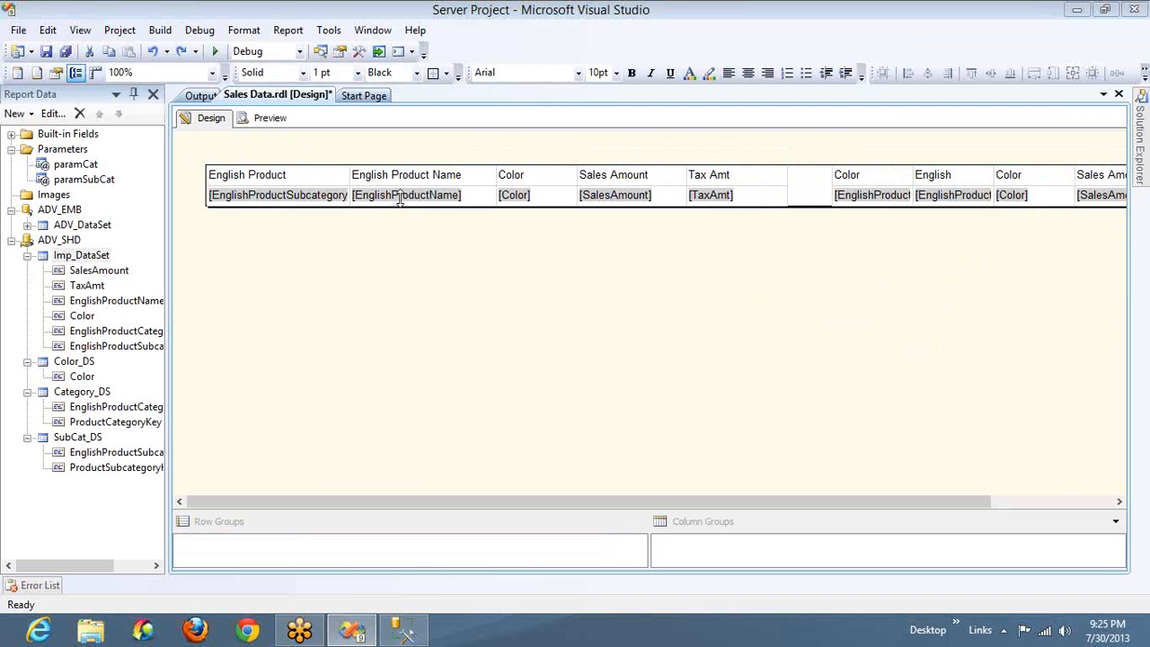
{"action": "left_click", "coordinate": [293, 172]}
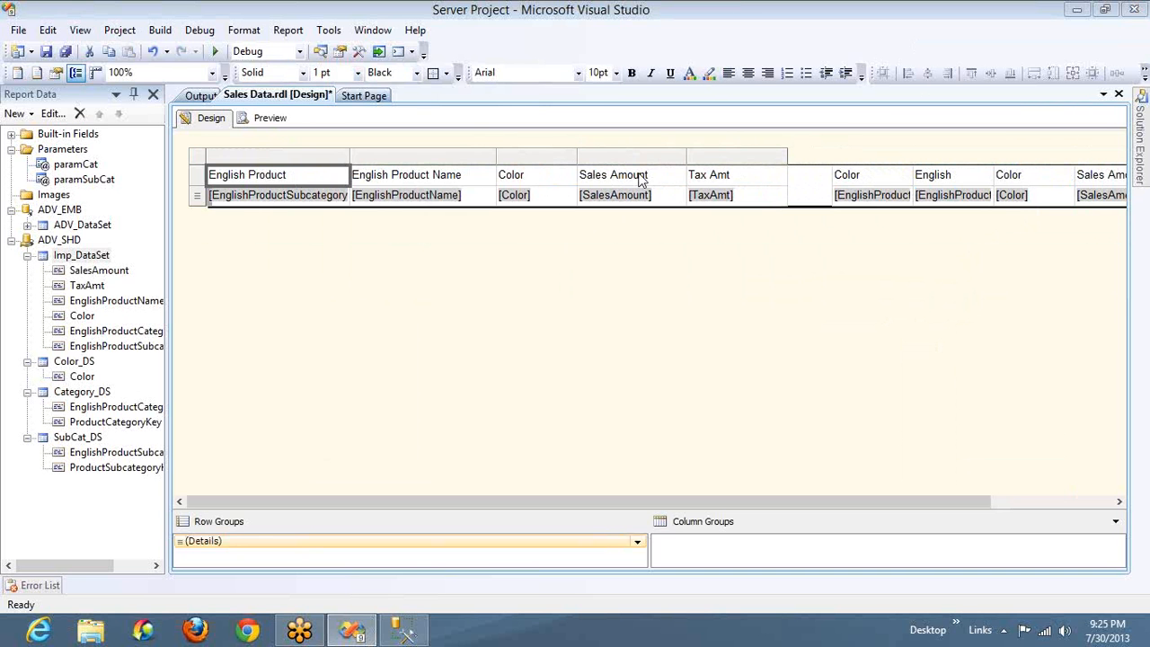
{"action": "left_click", "coordinate": [762, 175], "text": "shift"}
{"action": "key", "text": "ctrl+b"}
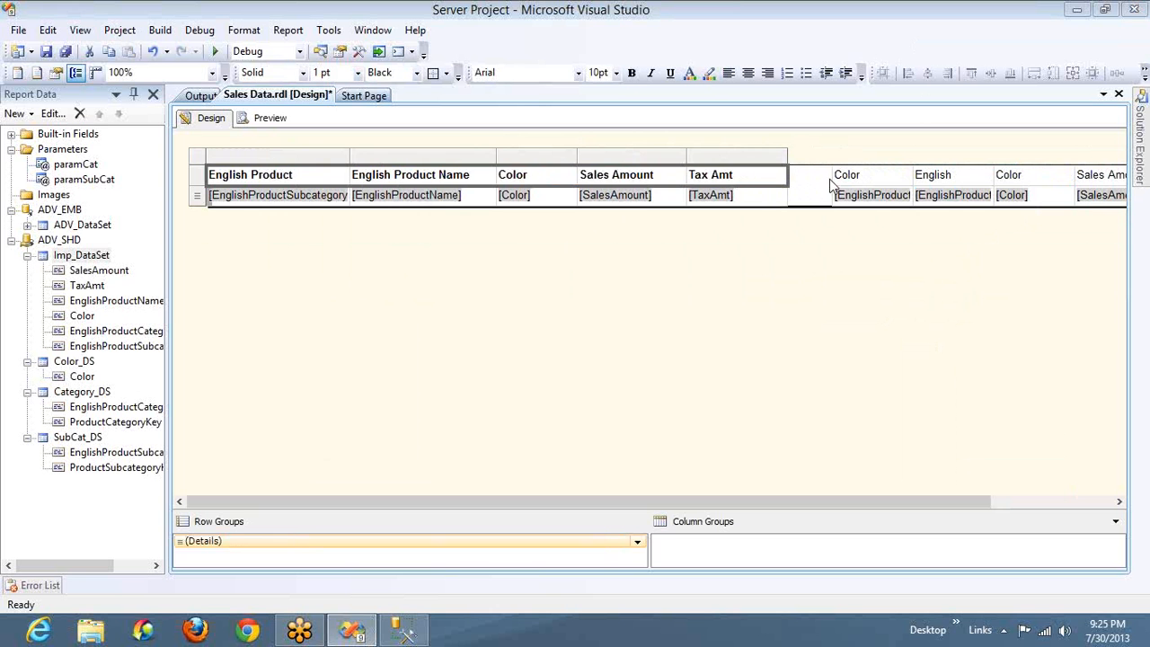
Make the second table's entire header row bold, from the first column through Tax Amt
{"action": "left_click", "coordinate": [860, 177]}
{"action": "left_click", "coordinate": [1082, 502]}
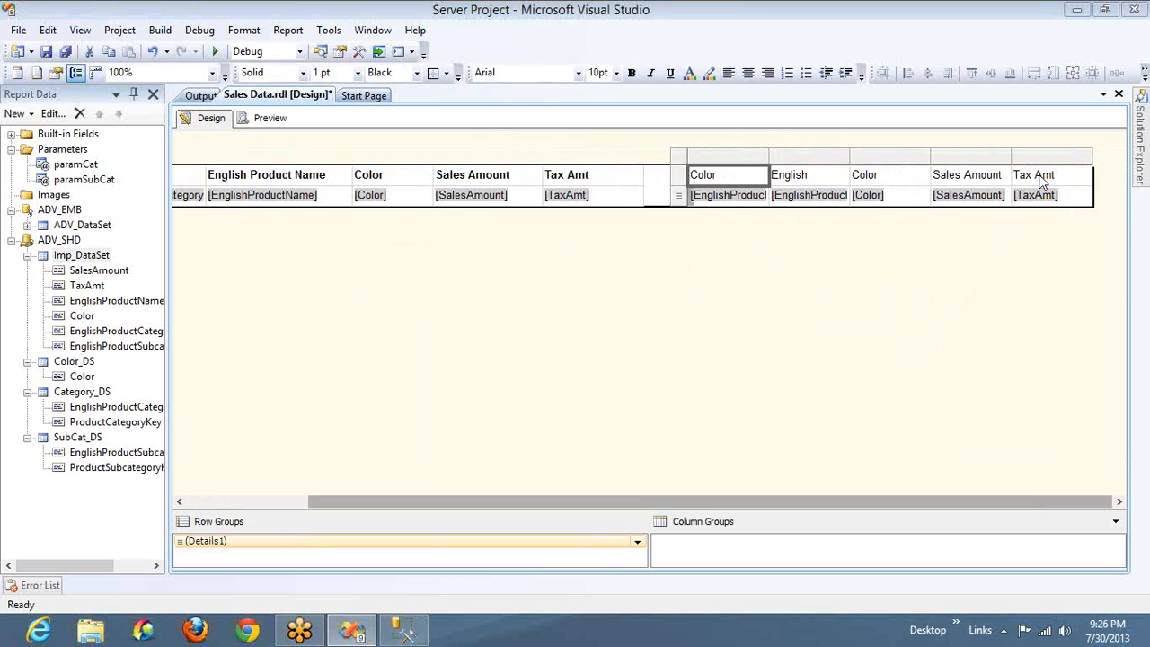
{"action": "left_click", "coordinate": [1067, 176], "text": "shift"}
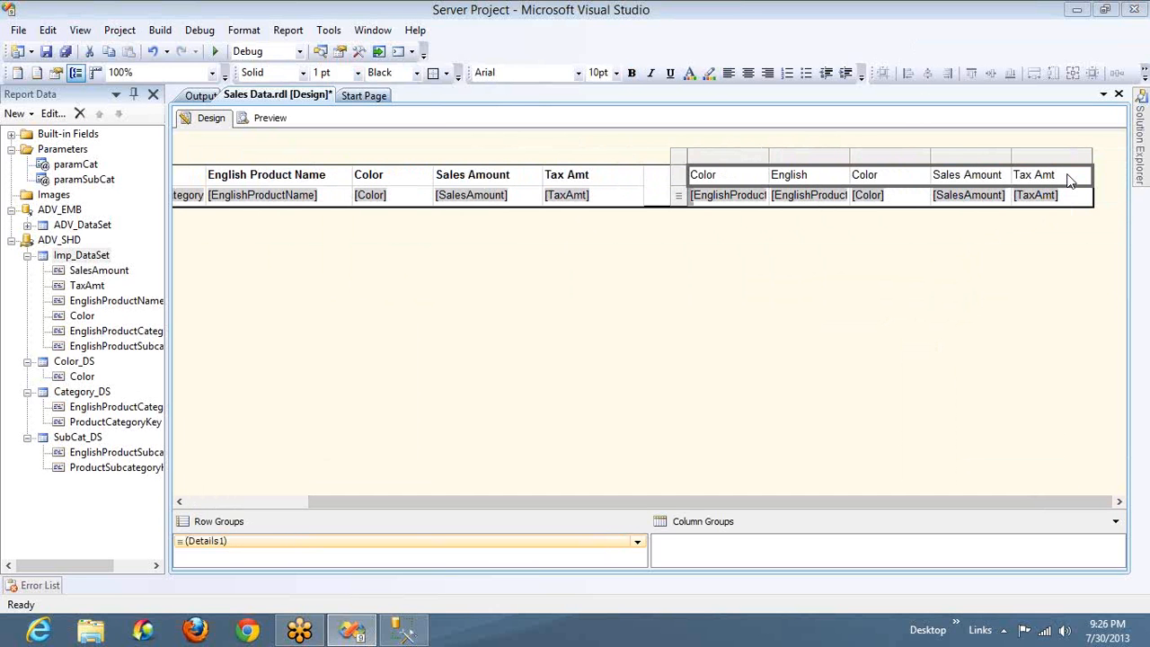
{"action": "key", "text": "ctrl+b"}
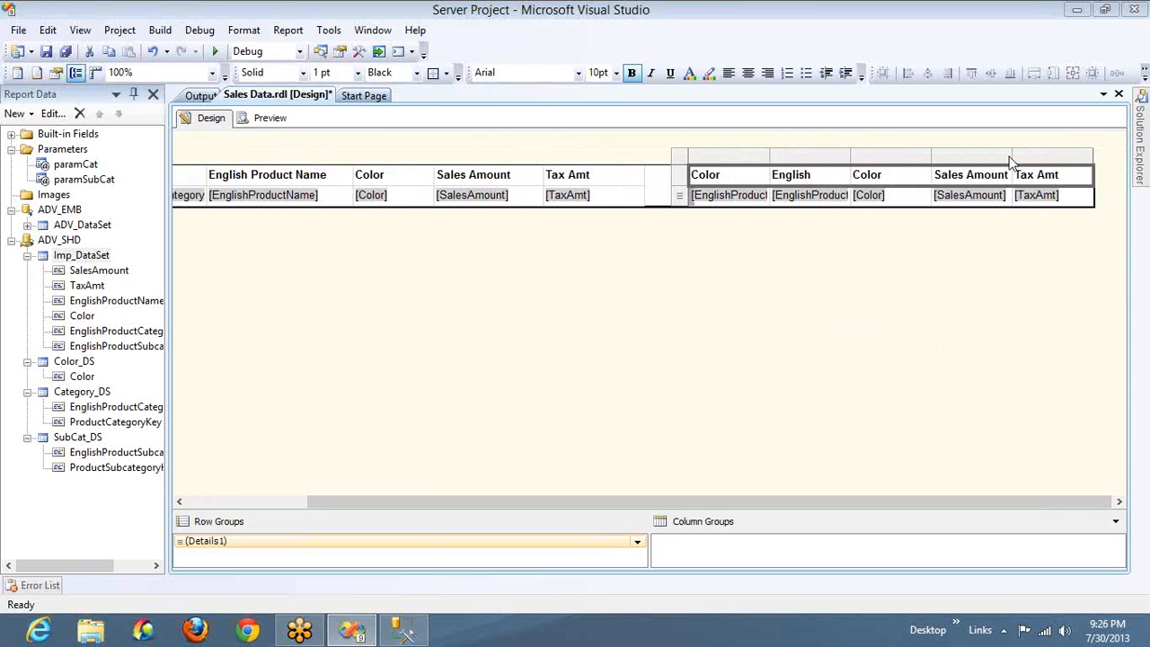
Widen the second table's product name and subcategory columns so their field names fit
{"action": "left_click_drag", "start_coordinate": [854, 155], "coordinate": [925, 157]}
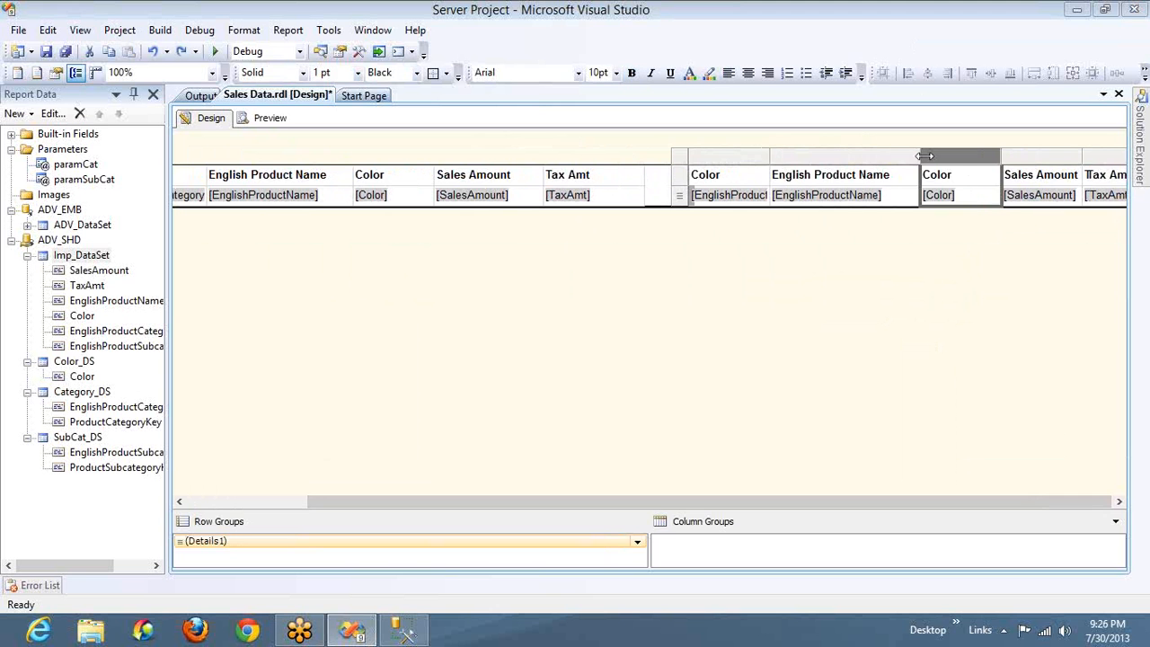
{"action": "left_click", "coordinate": [780, 154]}
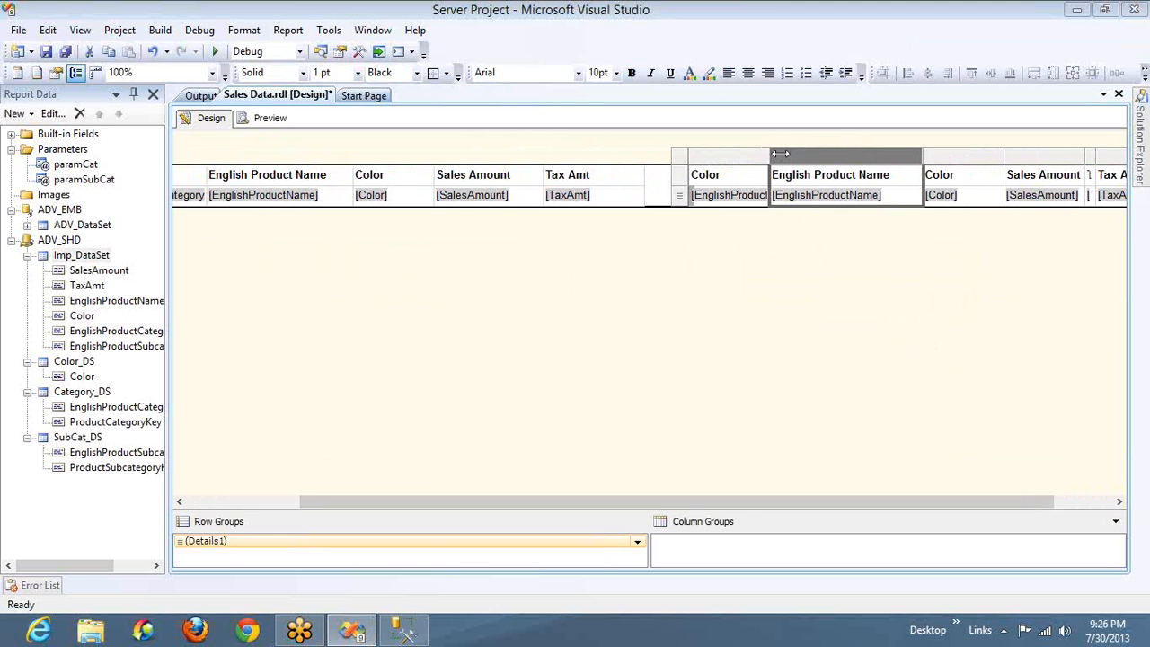
{"action": "left_click_drag", "start_coordinate": [780, 153], "coordinate": [810, 155]}
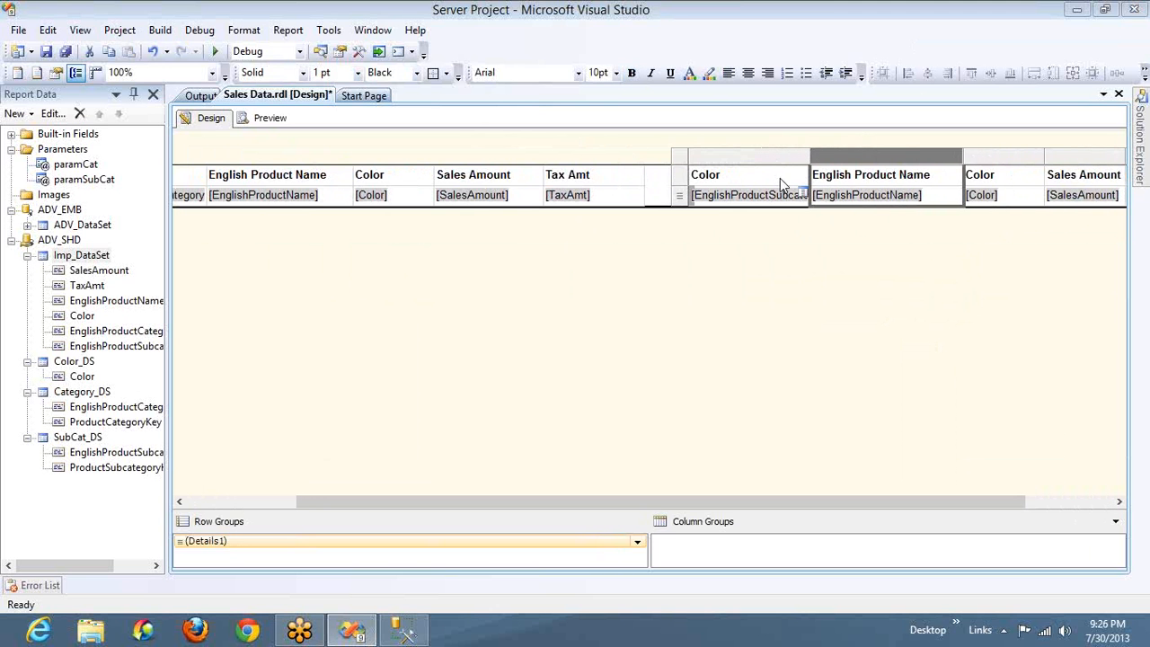
Replace the header text of the second table's first column with SubCatrgory
{"action": "left_click", "coordinate": [780, 178]}
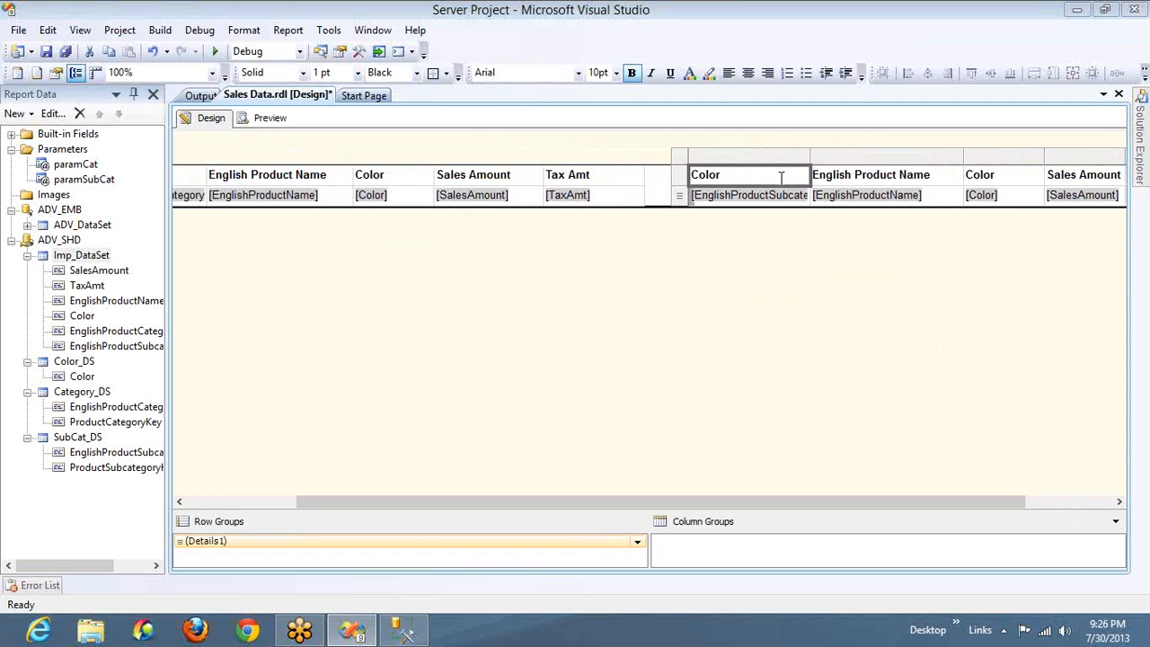
{"action": "type", "text": "Sub Catrgoy"}
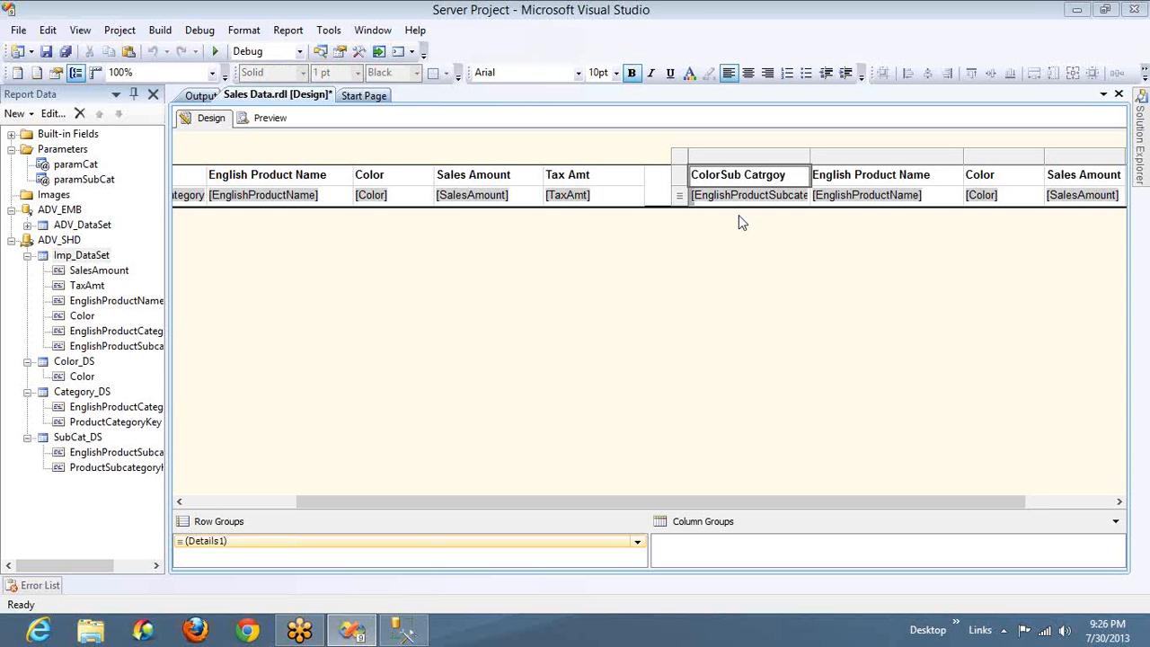
{"action": "type", "text": "r"}
{"action": "key", "text": "Left"}
{"action": "key", "text": "Left"}
{"action": "key", "text": "Left"}
{"action": "key", "text": "Left"}
{"action": "key", "text": "Left"}
{"action": "key", "text": "BackSpace"}
{"action": "key", "text": "Left"}
{"action": "key", "text": "Left"}
{"action": "key", "text": "BackSpace"}
{"action": "key", "text": "BackSpace"}
{"action": "key", "text": "BackSpace"}
{"action": "key", "text": "BackSpace"}
{"action": "key", "text": "BackSpace"}
{"action": "key", "text": "Delete"}
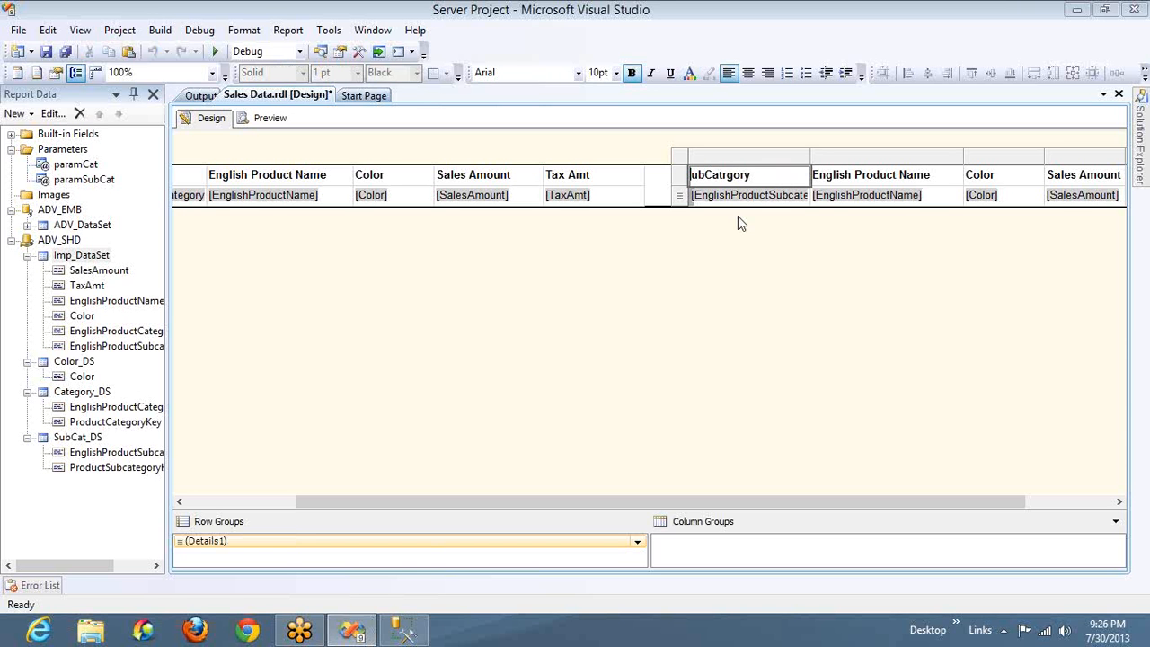
{"action": "type", "text": "S"}
{"action": "left_click", "coordinate": [952, 197]}
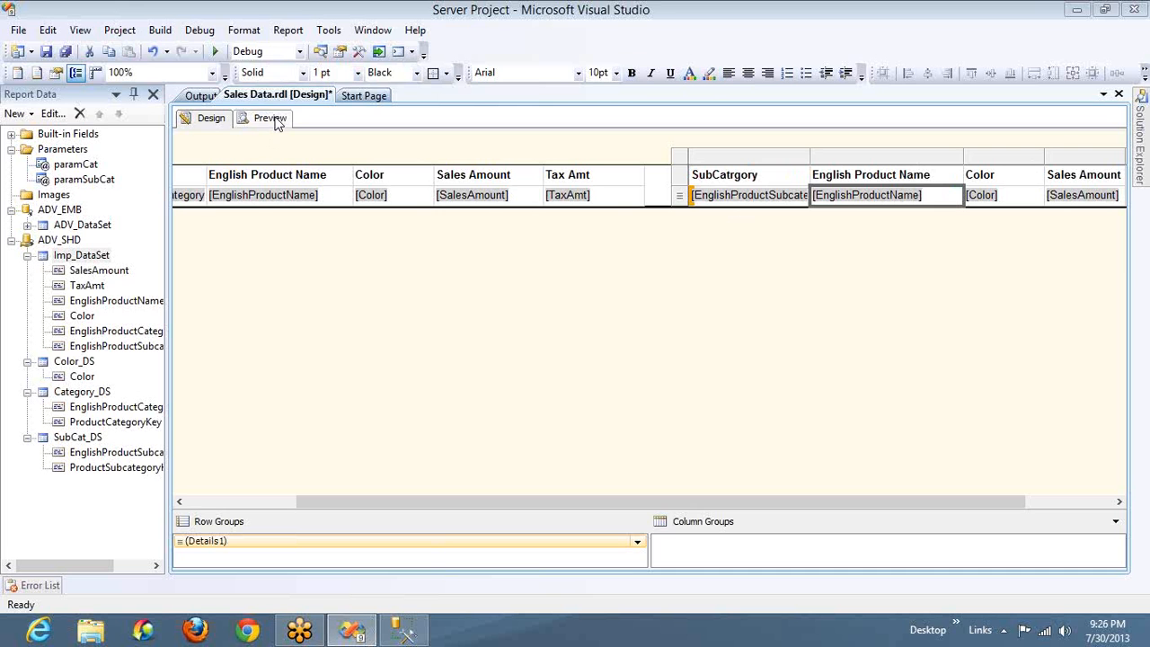
Preview the report with all categories and all subcategories selected
{"action": "left_click", "coordinate": [277, 123]}
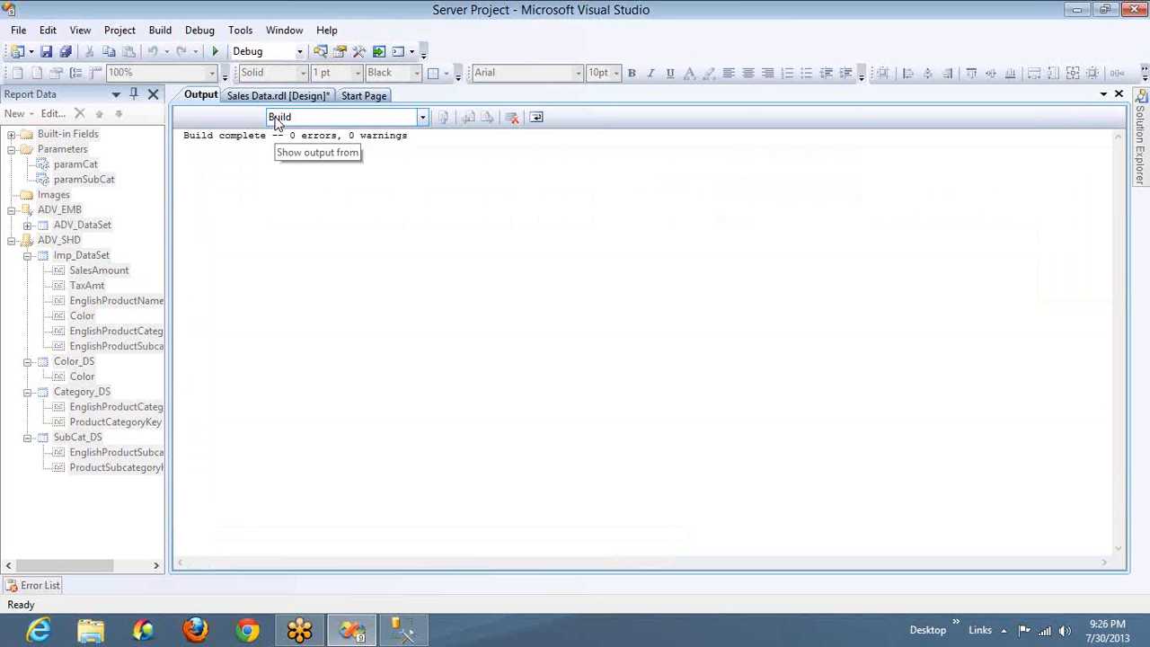
{"action": "left_click", "coordinate": [241, 95]}
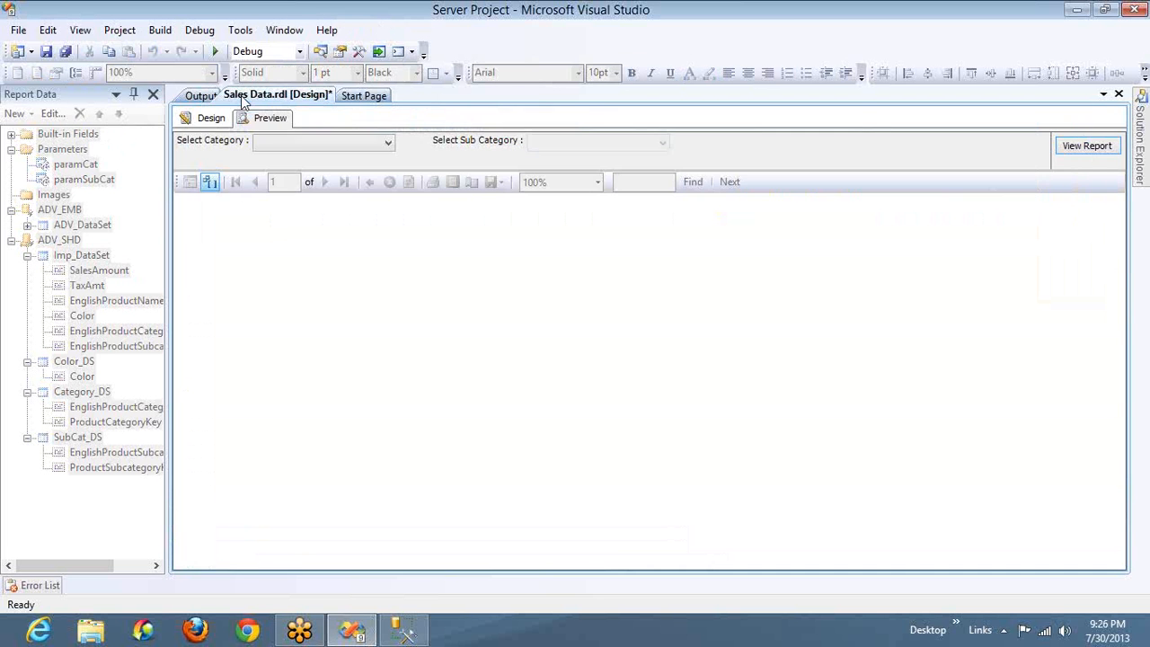
{"action": "left_click", "coordinate": [304, 145]}
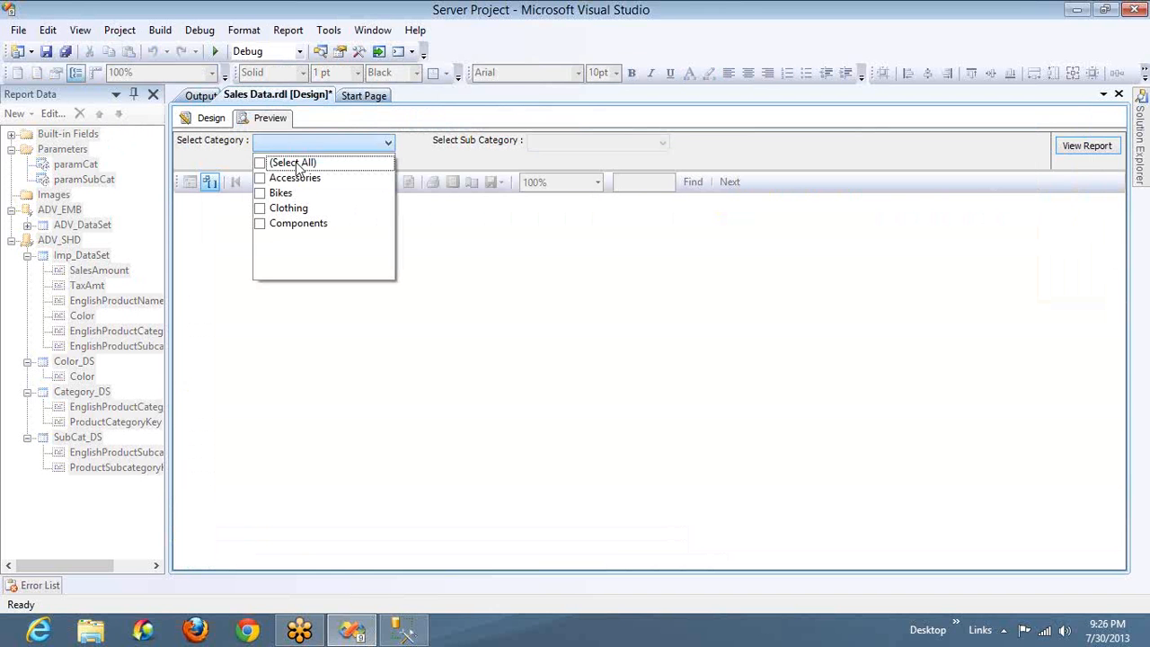
{"action": "left_click", "coordinate": [550, 146]}
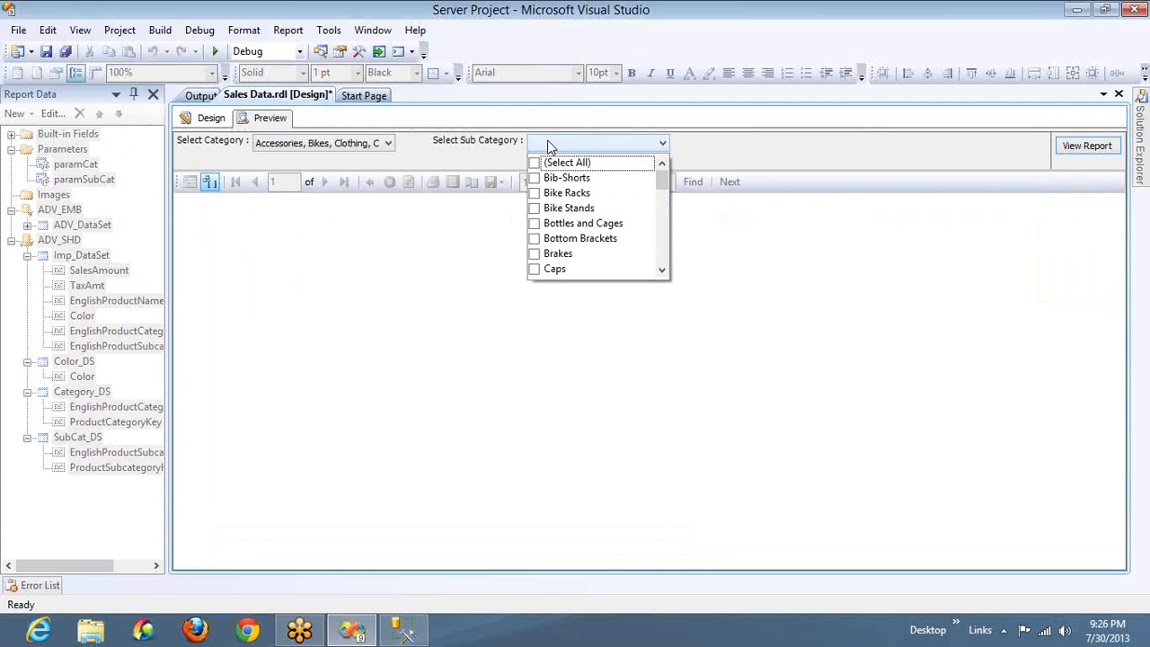
{"action": "left_click", "coordinate": [534, 163]}
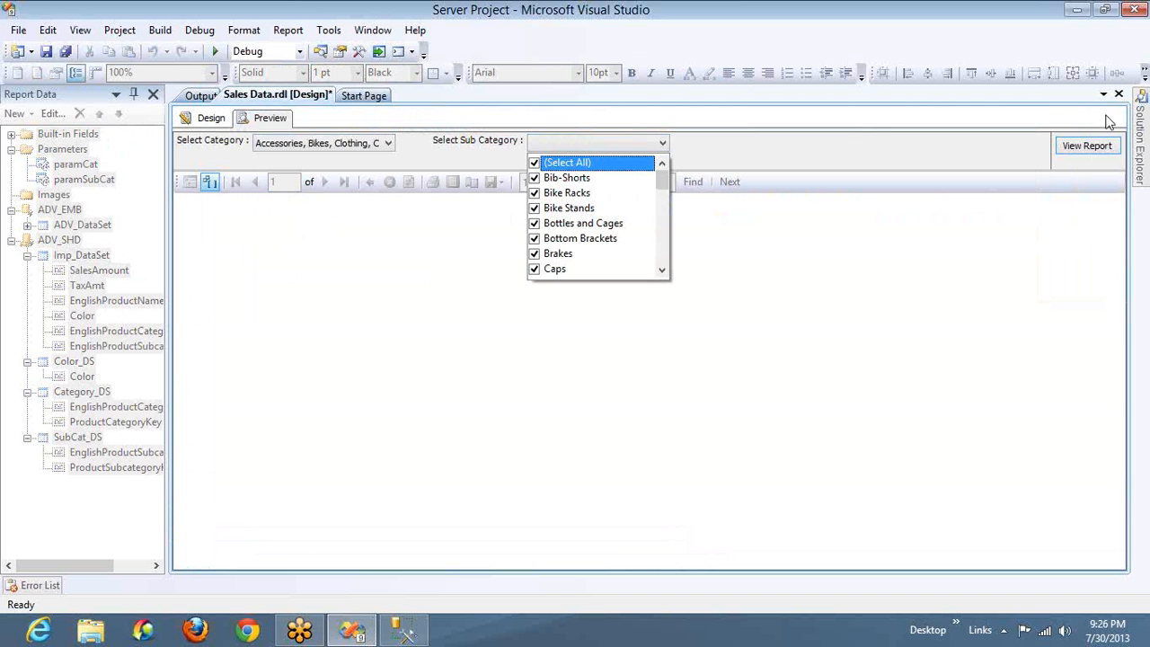
{"action": "left_click", "coordinate": [1081, 153]}
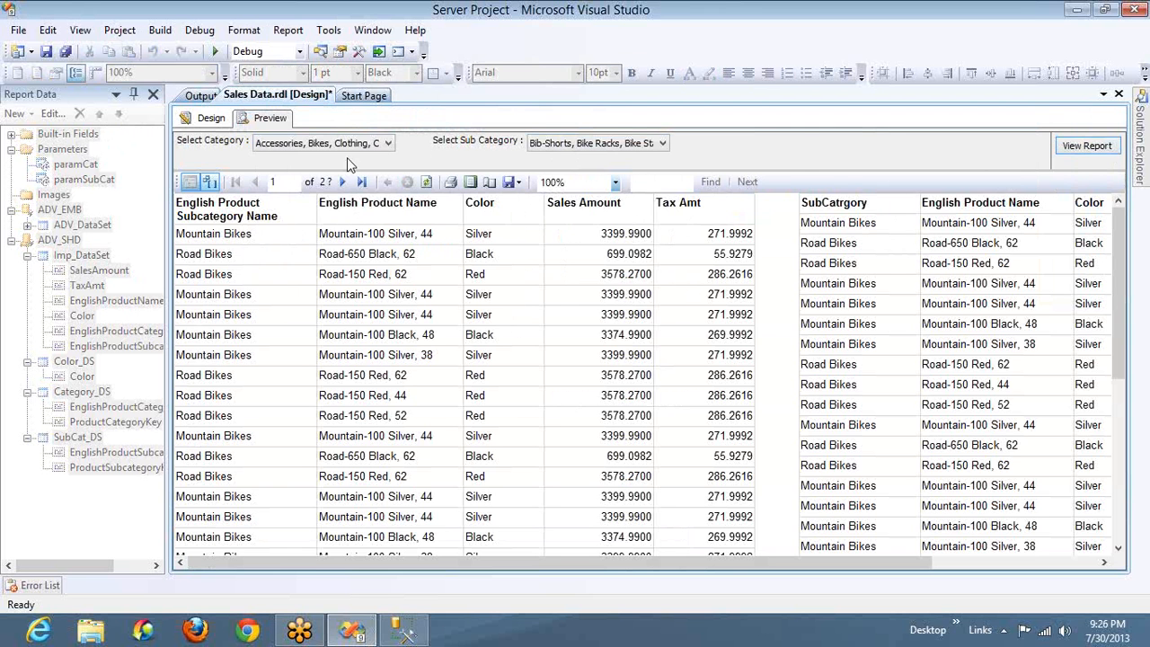
Return to the report design, paste copies of both tables below the originals and fit the body height to them
{"action": "left_click", "coordinate": [204, 118]}
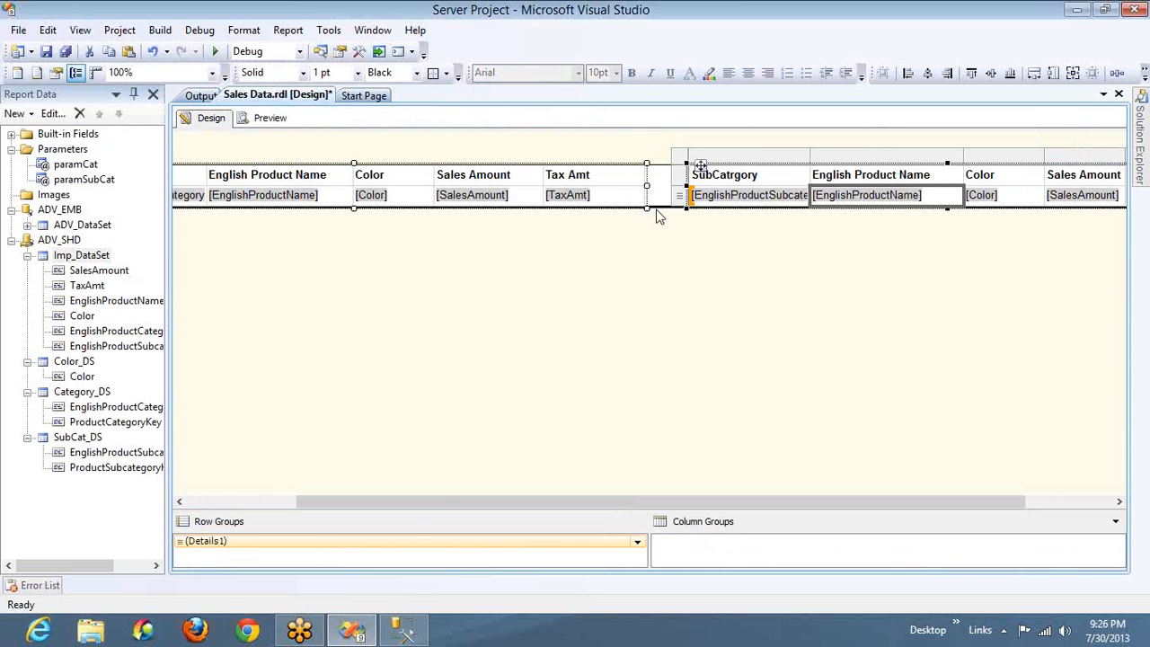
{"action": "left_click_drag", "start_coordinate": [658, 207], "coordinate": [626, 367]}
{"action": "left_click", "coordinate": [614, 360]}
{"action": "key", "text": "ctrl+v"}
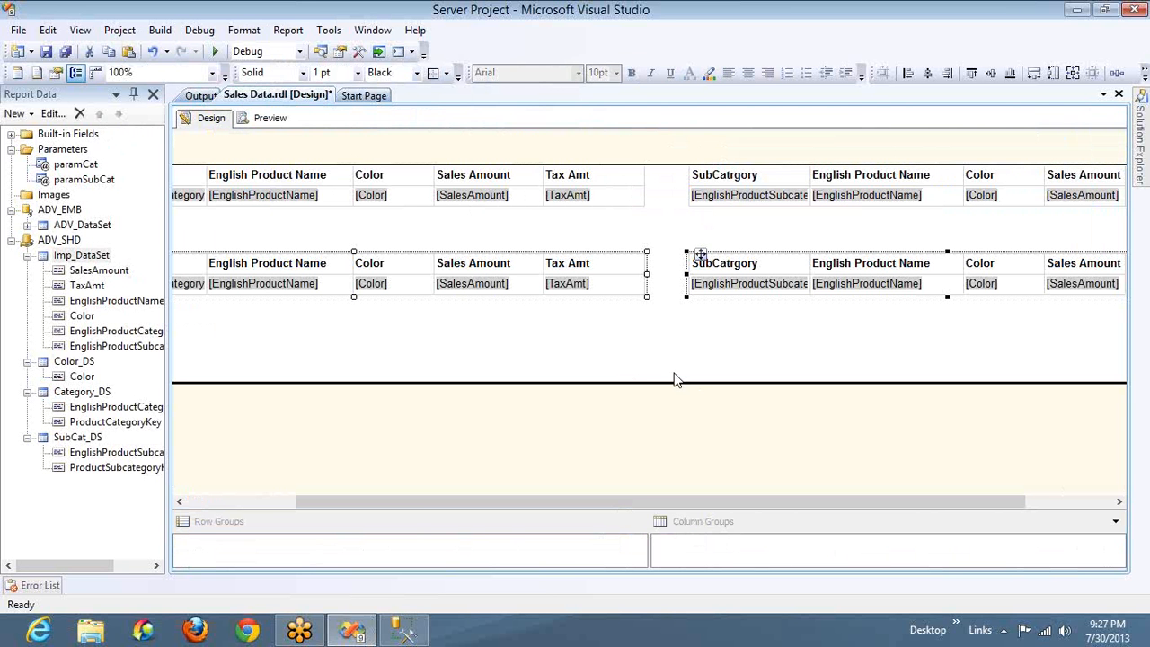
{"action": "left_click_drag", "start_coordinate": [675, 380], "coordinate": [676, 296]}
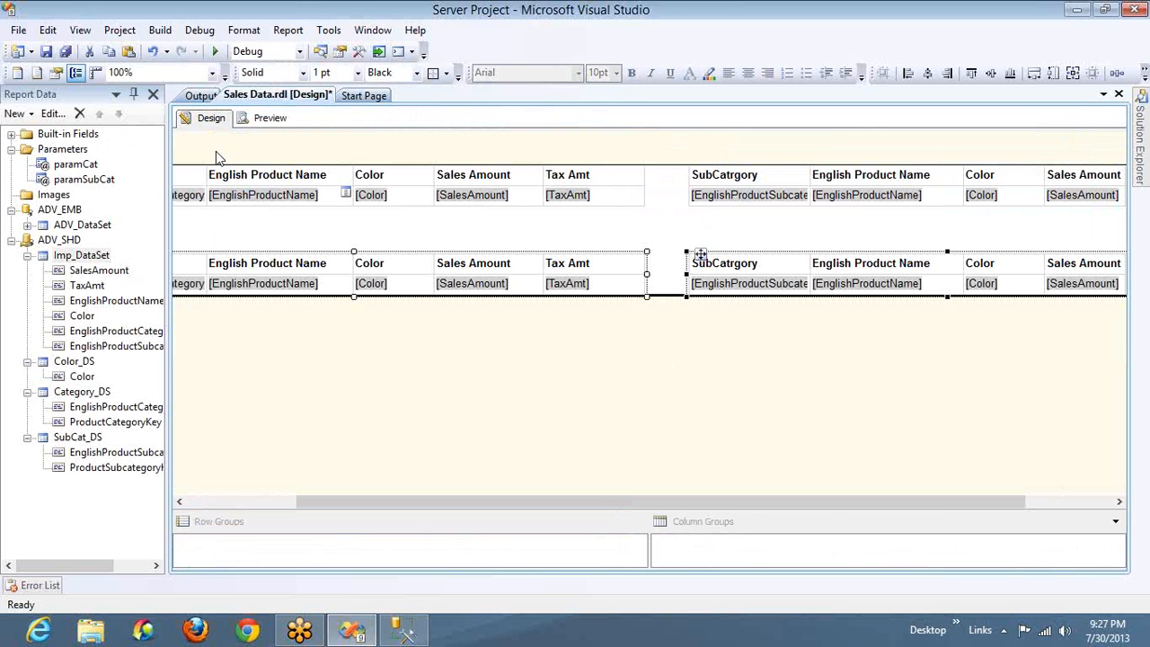
Insert a row above the upper first table's header row and merge its cells across all five columns
{"action": "left_click", "coordinate": [206, 502]}
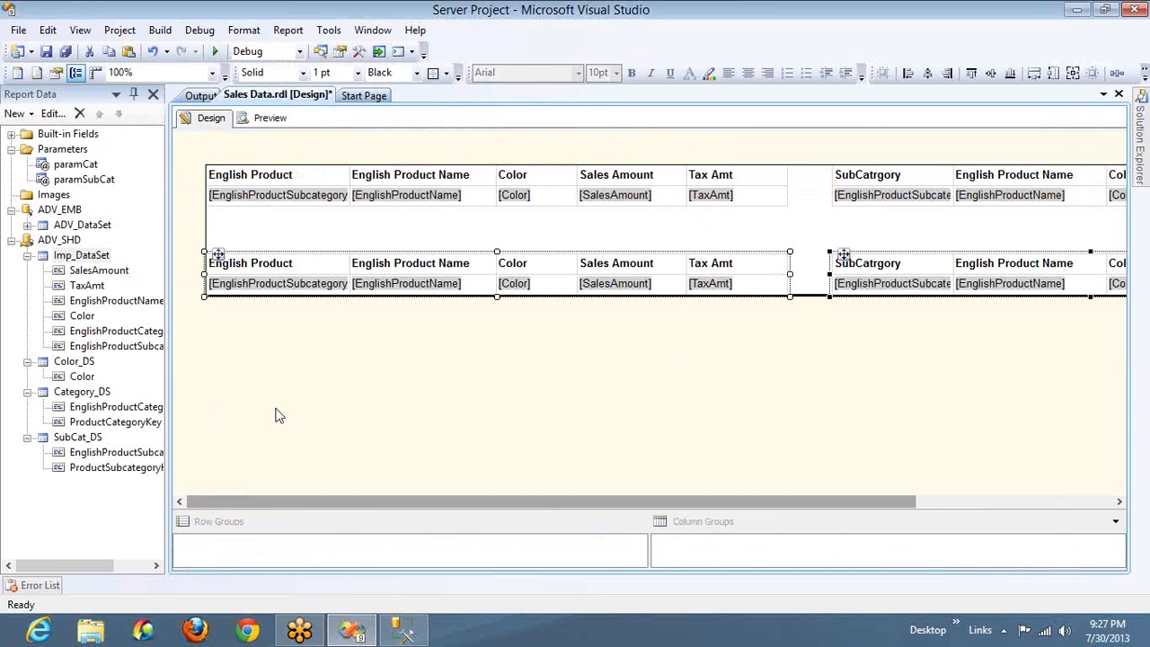
{"action": "left_click", "coordinate": [263, 177]}
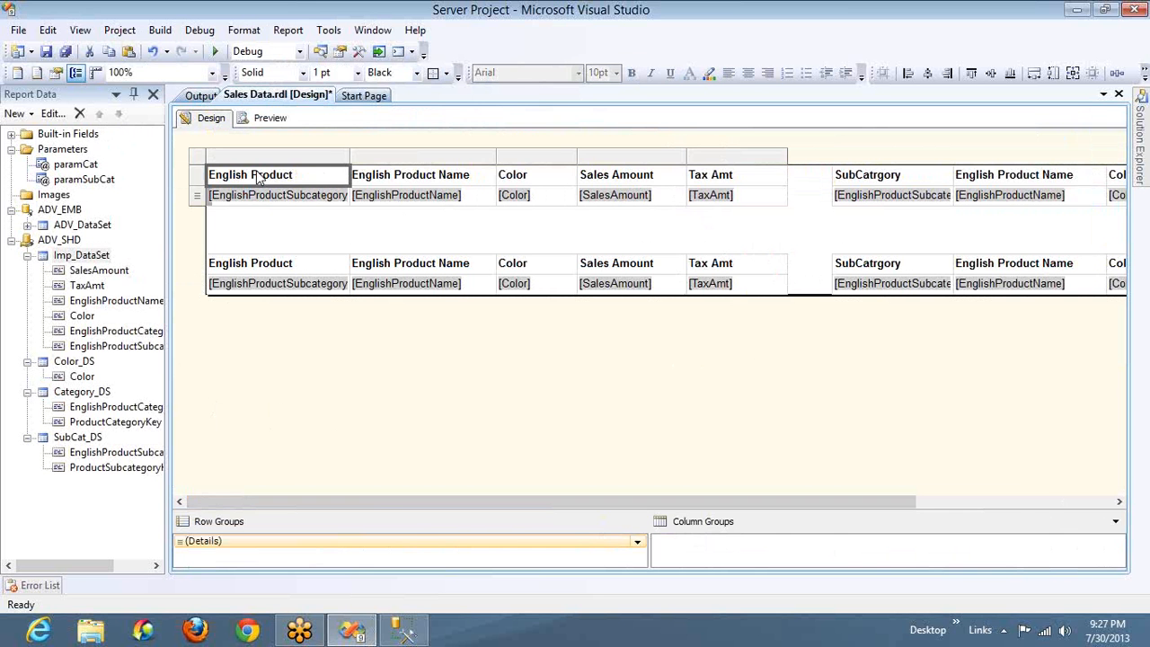
{"action": "right_click", "coordinate": [206, 175]}
{"action": "mouse_move", "coordinate": [243, 183]}
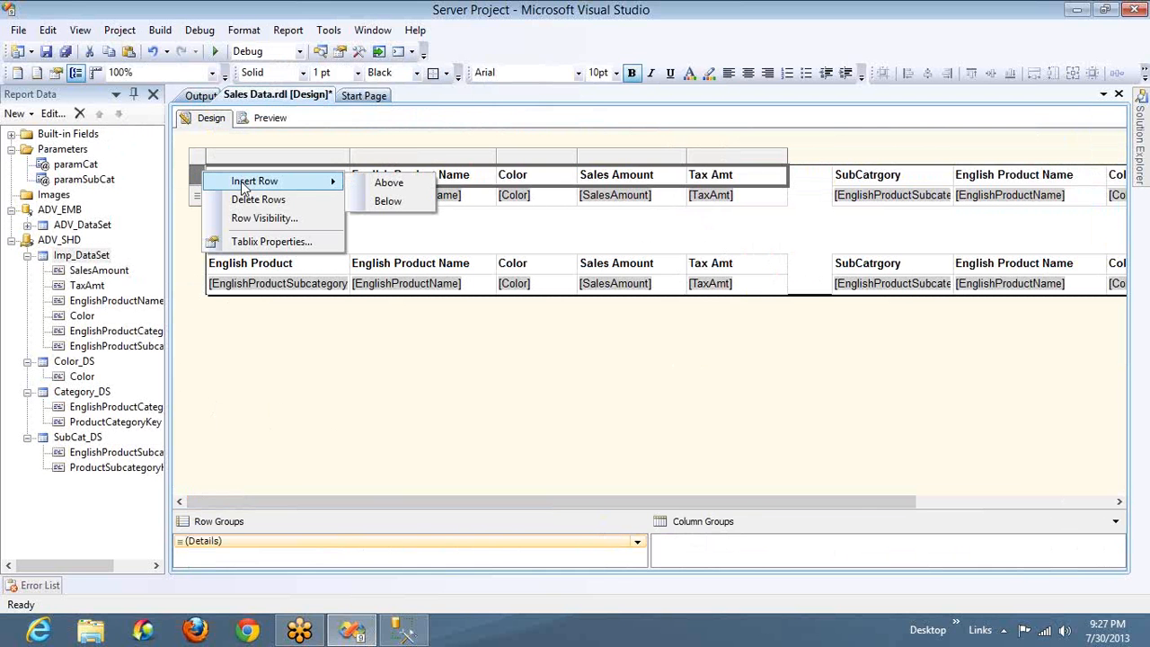
{"action": "left_click", "coordinate": [363, 183]}
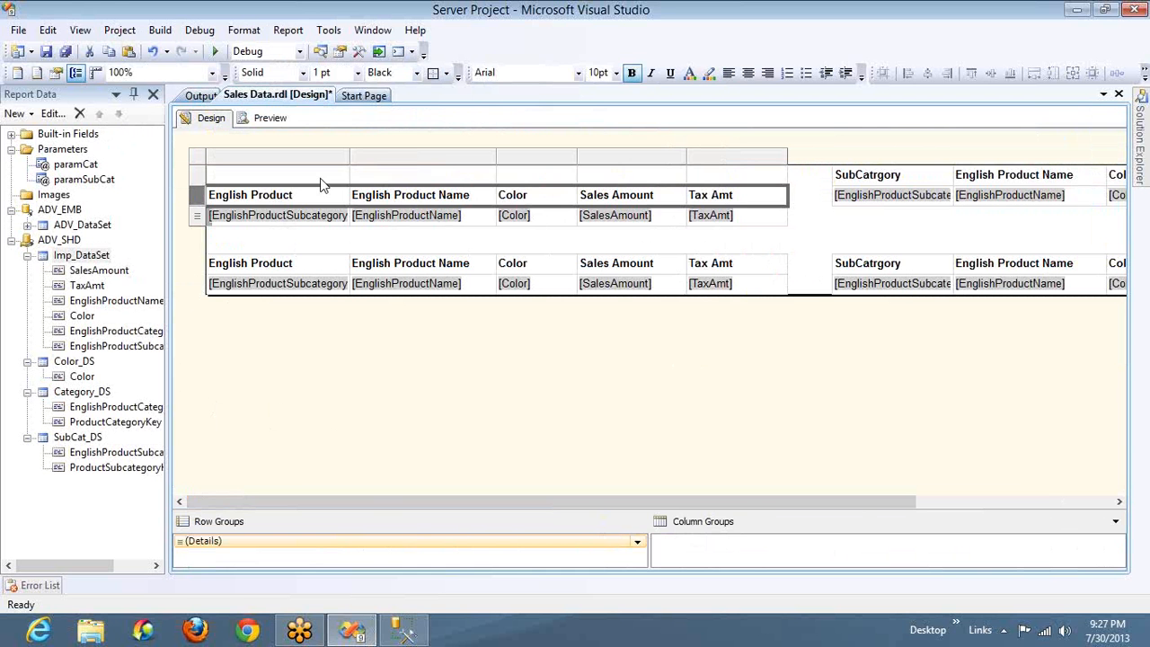
{"action": "left_click", "coordinate": [321, 176]}
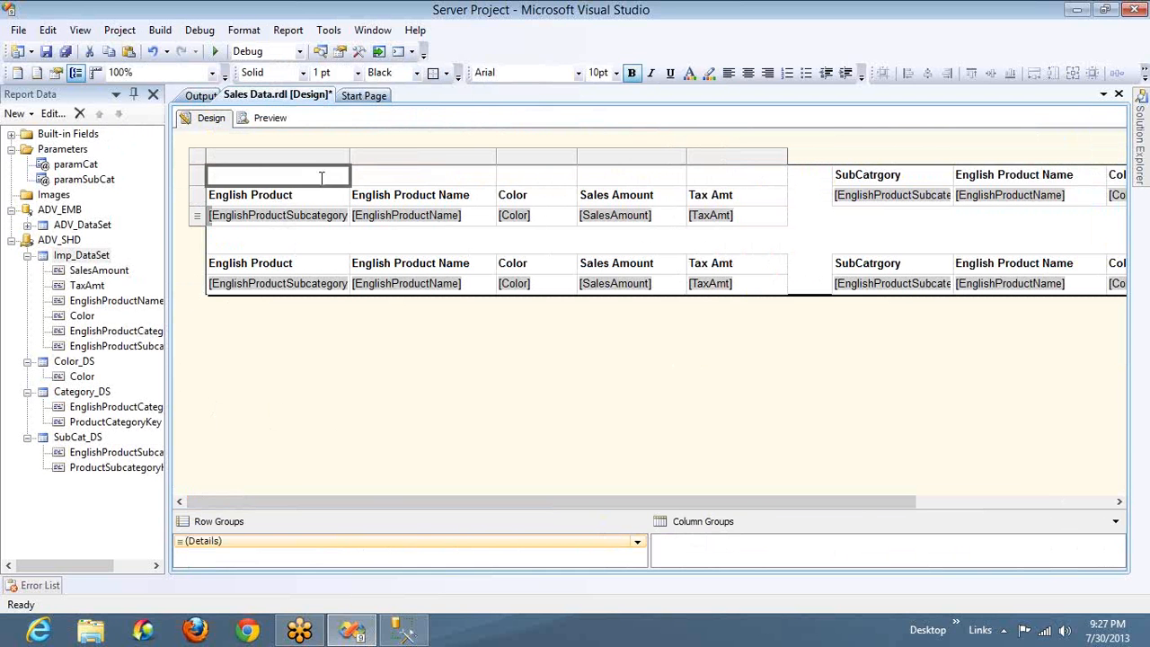
{"action": "left_click", "coordinate": [750, 178], "text": "shift"}
{"action": "right_click", "coordinate": [751, 180]}
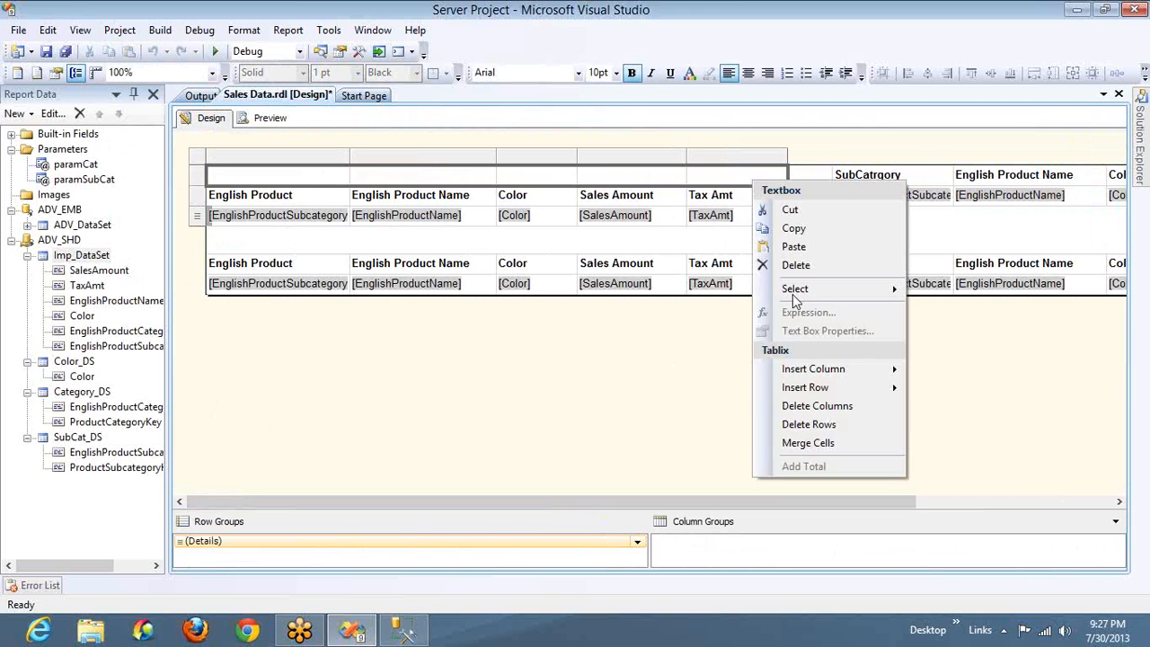
{"action": "left_click", "coordinate": [798, 443]}
Enter the title Accessories Sales in the first table's merged row and center it
{"action": "left_click", "coordinate": [495, 175]}
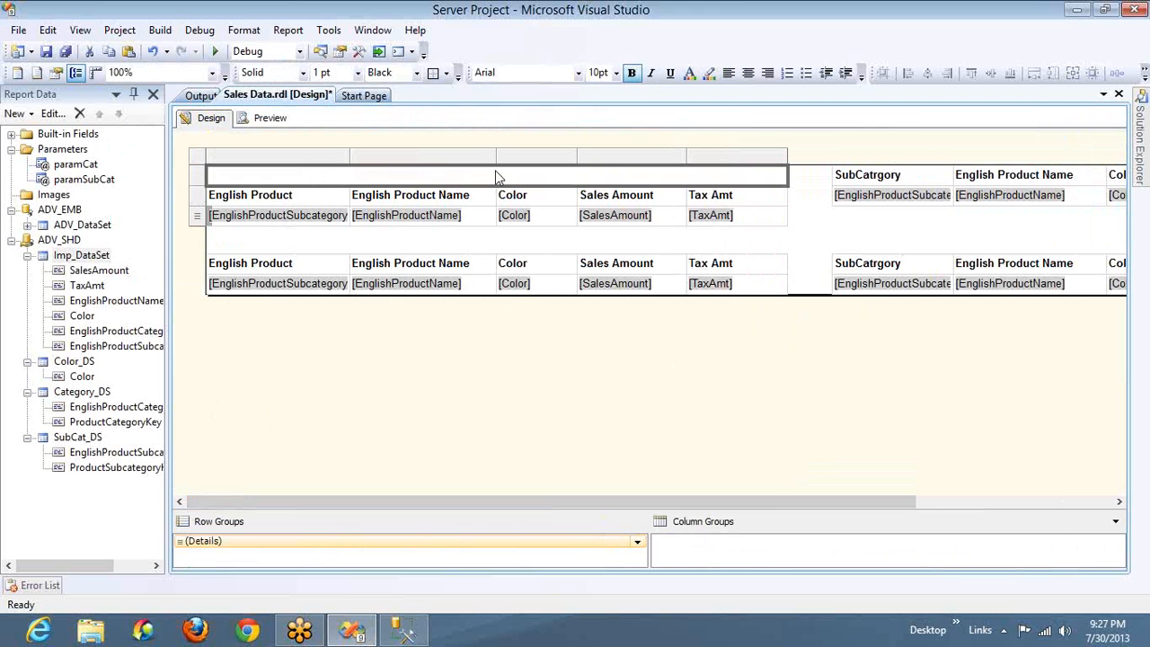
{"action": "type", "text": "Access"}
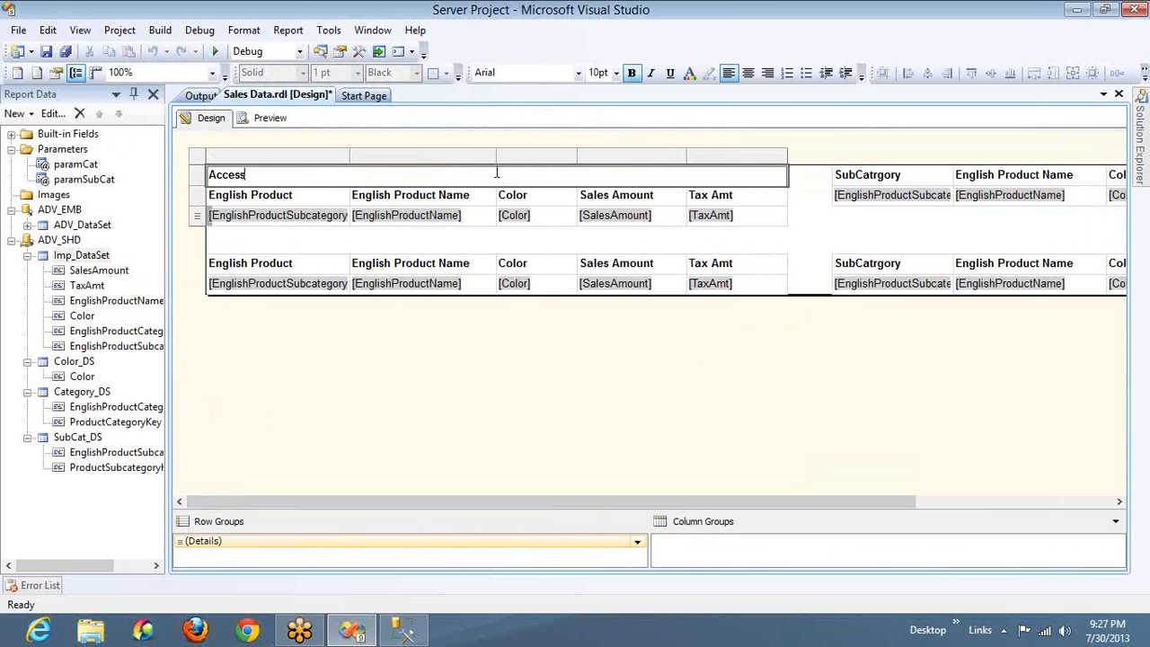
{"action": "type", "text": "ories Sales"}
{"action": "key", "text": "Escape"}
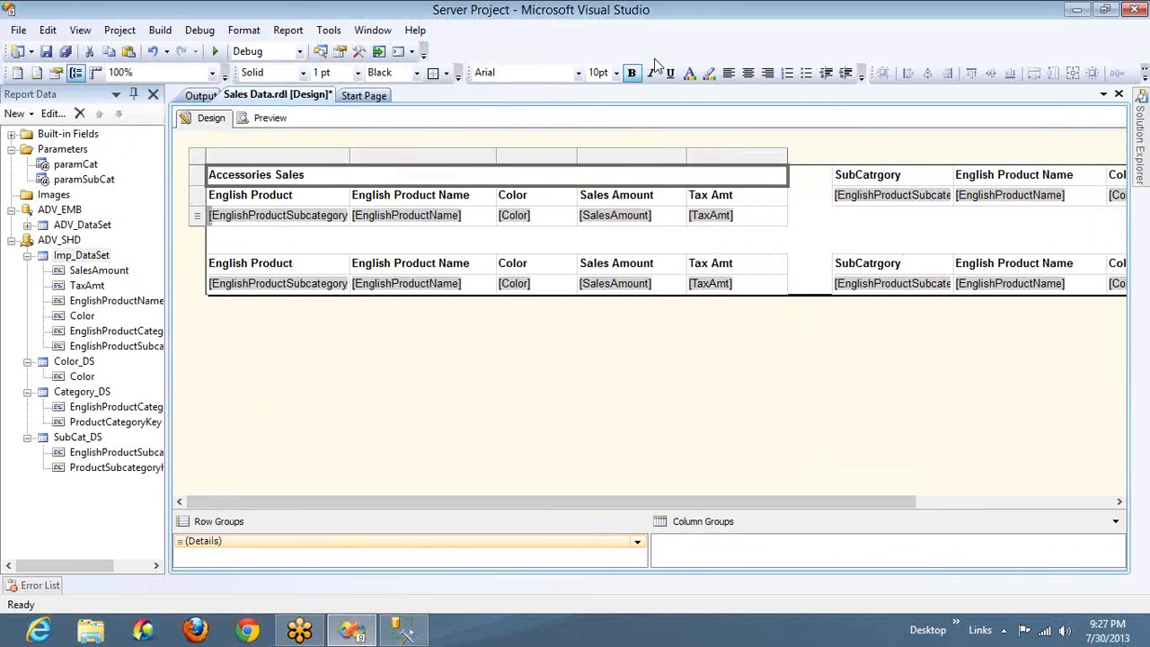
{"action": "left_click", "coordinate": [748, 74]}
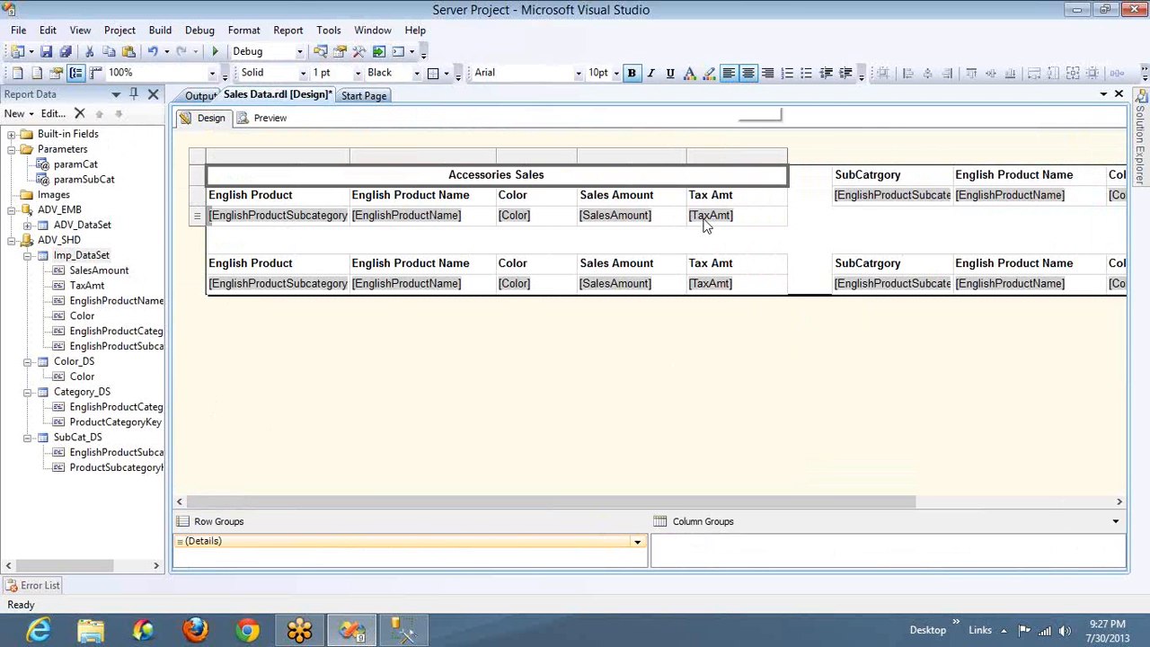
Insert a row above the upper second table's header and merge its cells from SubCatrgory through Tax Amt
{"action": "left_click", "coordinate": [866, 189]}
{"action": "right_click", "coordinate": [823, 179]}
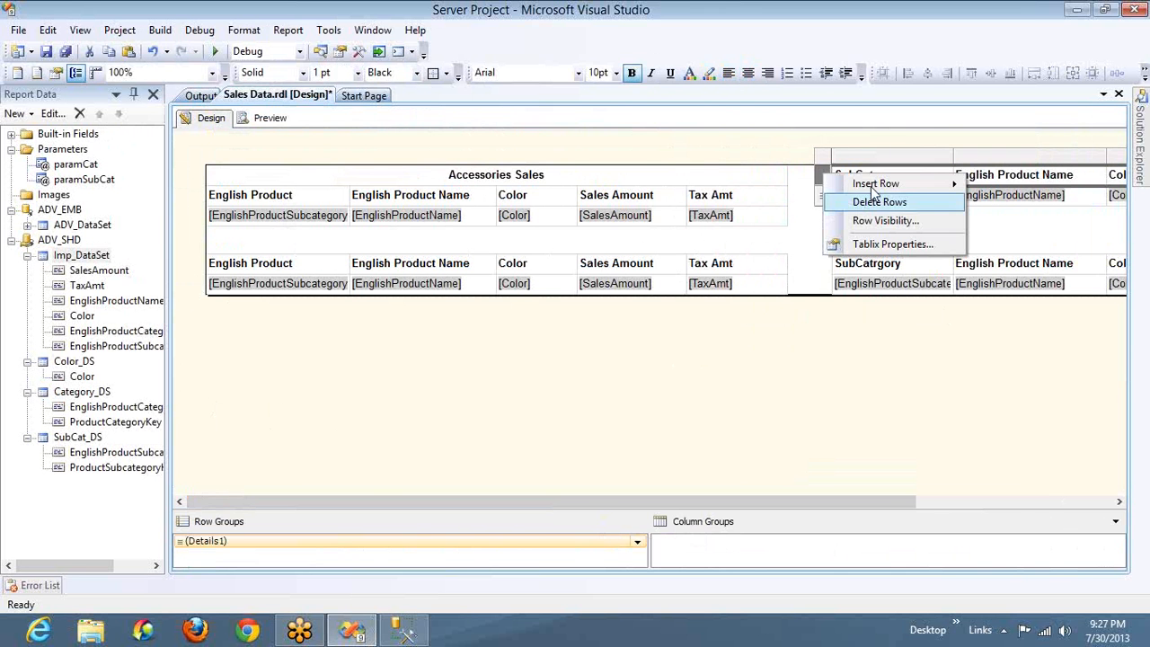
{"action": "mouse_move", "coordinate": [899, 183]}
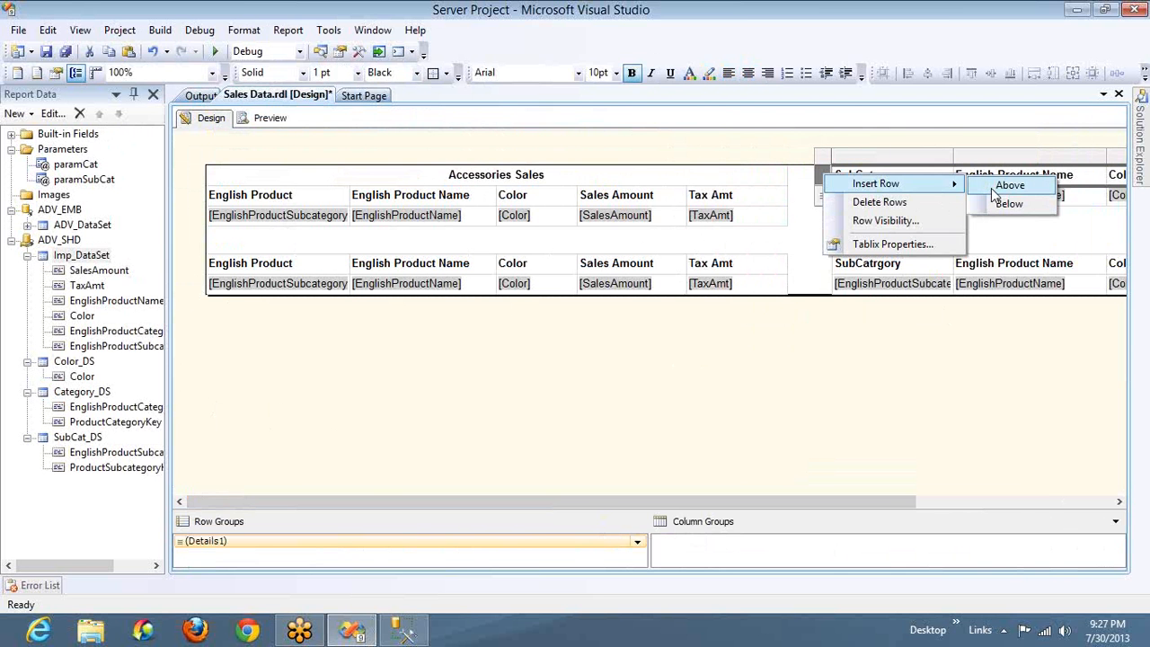
{"action": "left_click", "coordinate": [993, 185]}
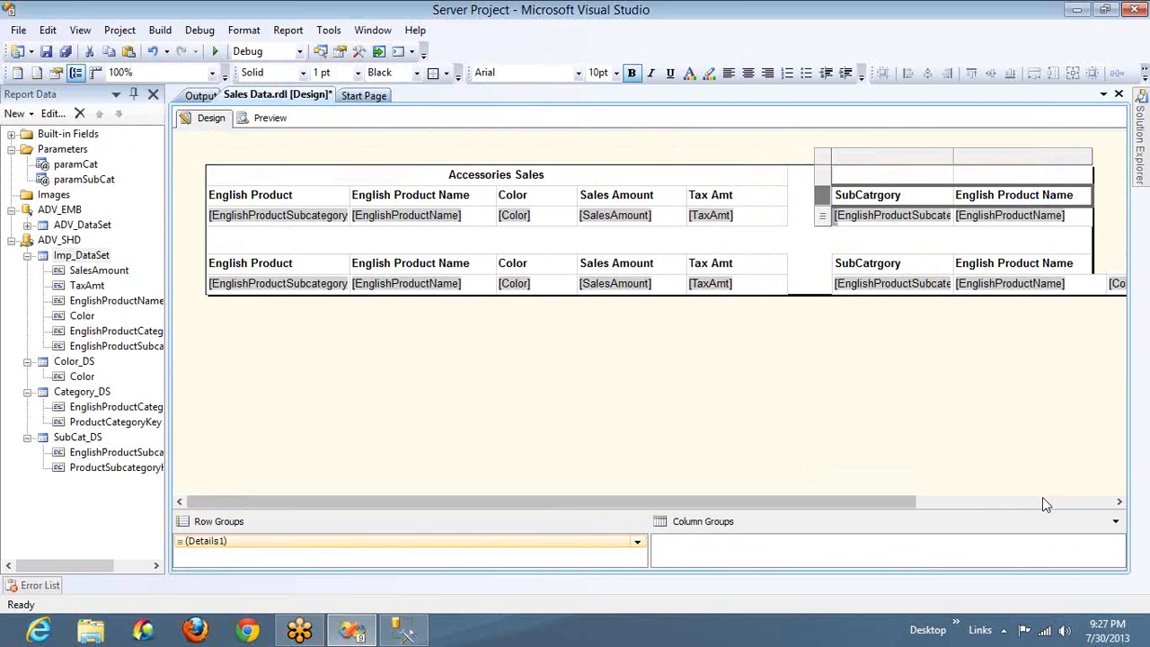
{"action": "left_click", "coordinate": [1042, 503]}
{"action": "left_click", "coordinate": [689, 175]}
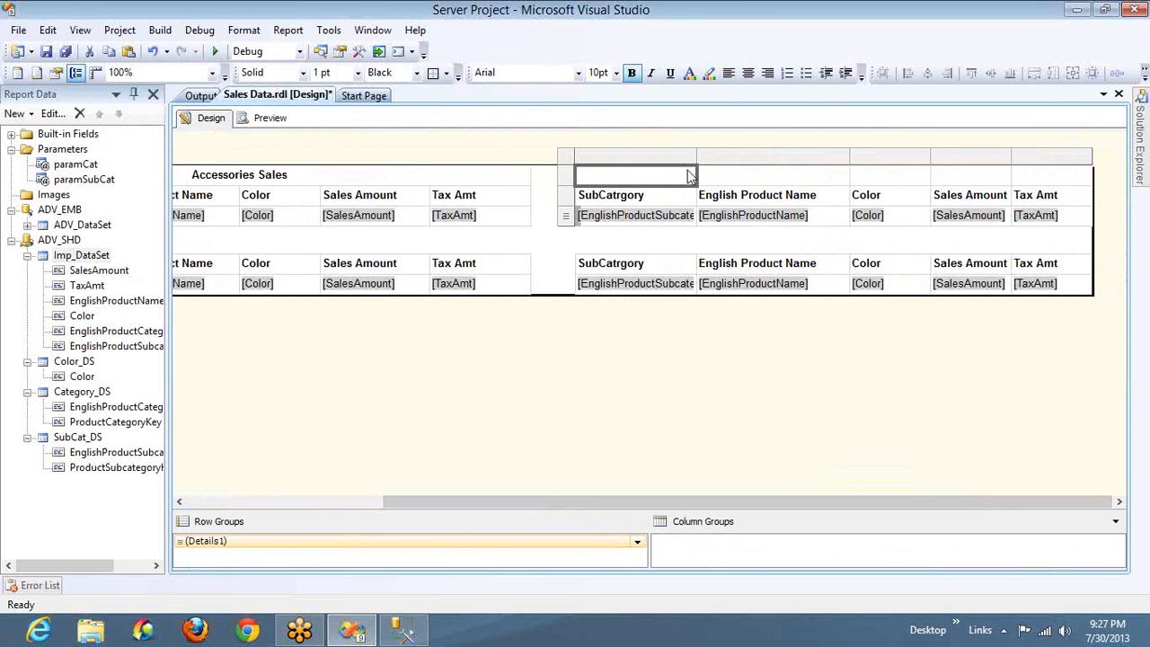
{"action": "left_click", "coordinate": [1016, 182], "text": "shift"}
{"action": "right_click", "coordinate": [991, 177]}
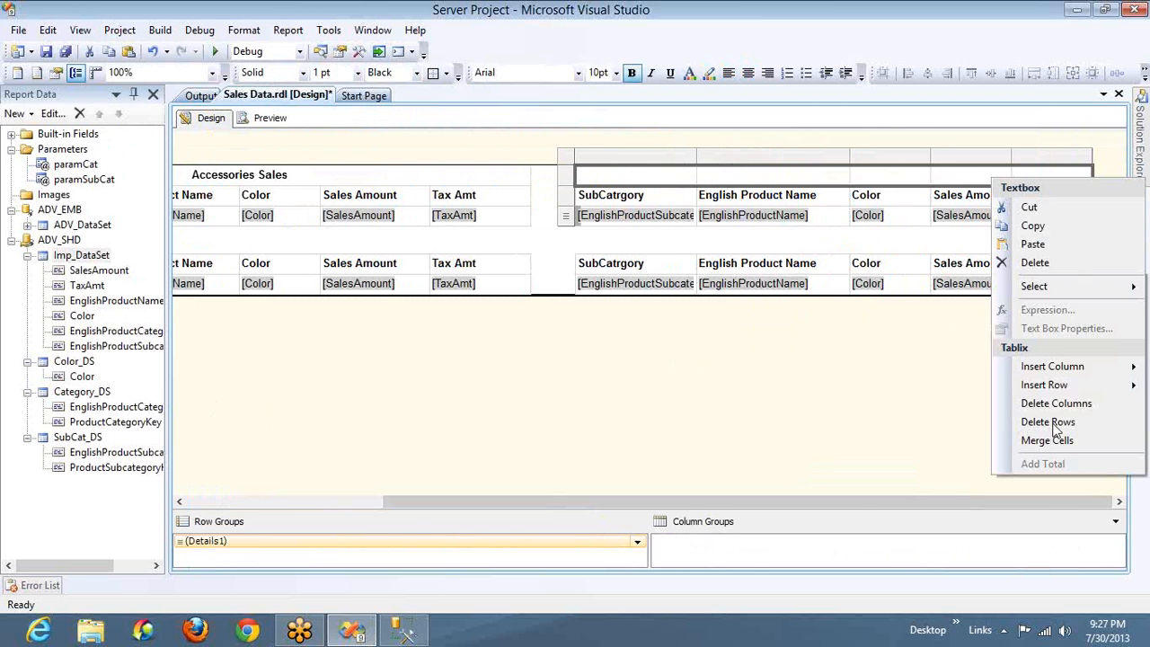
{"action": "left_click", "coordinate": [1047, 440]}
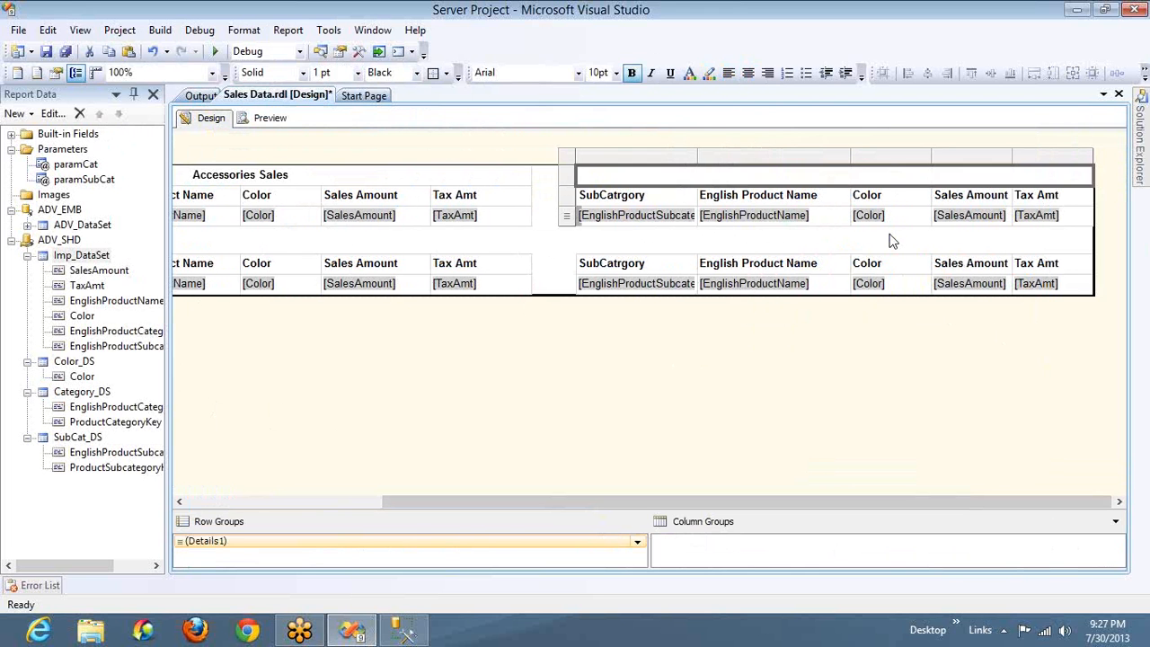
Enter the title Clothing Sales in the second table's merged row and center it
{"action": "type", "text": "Clothi"}
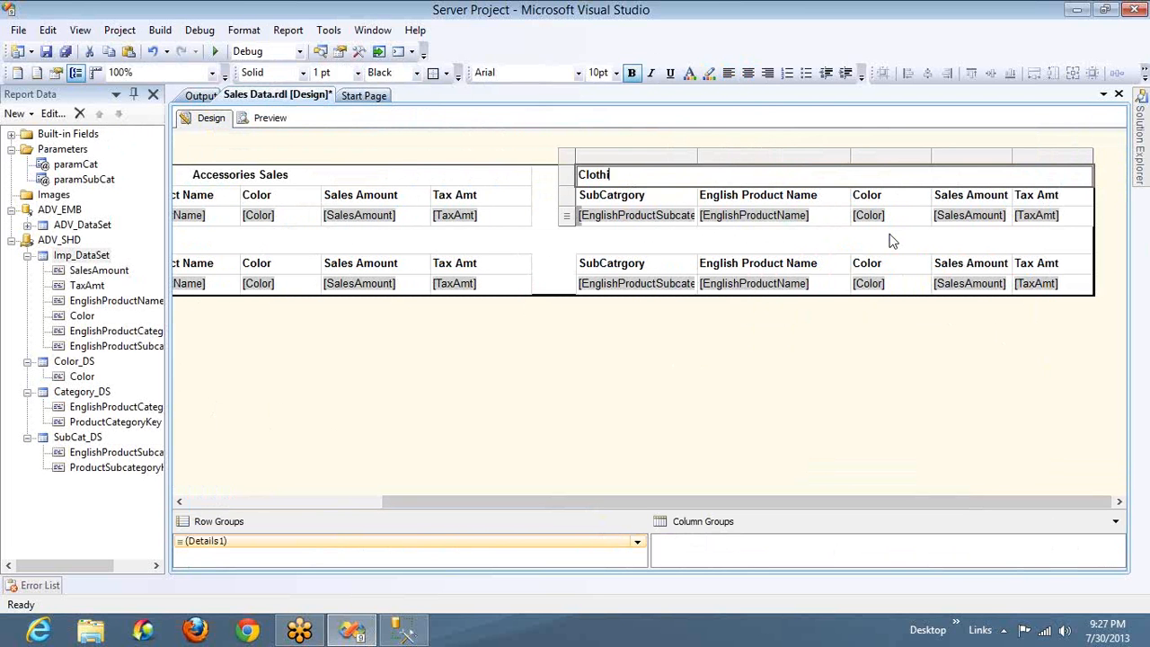
{"action": "type", "text": "ng Sales"}
{"action": "key", "text": "Escape"}
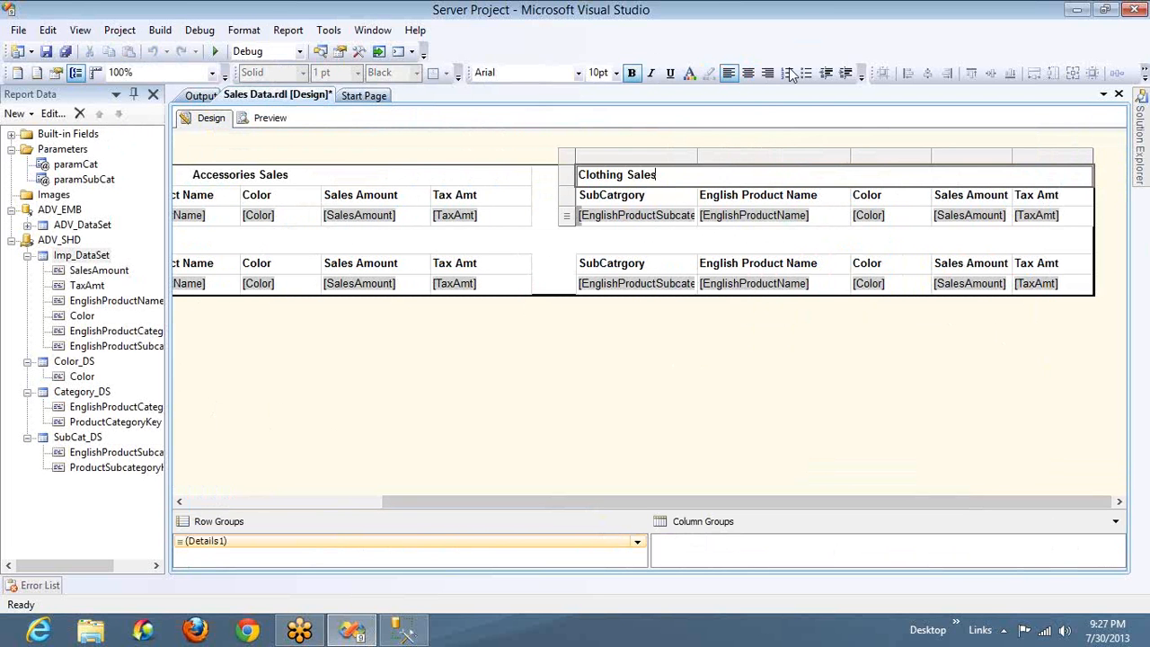
{"action": "left_click", "coordinate": [751, 73]}
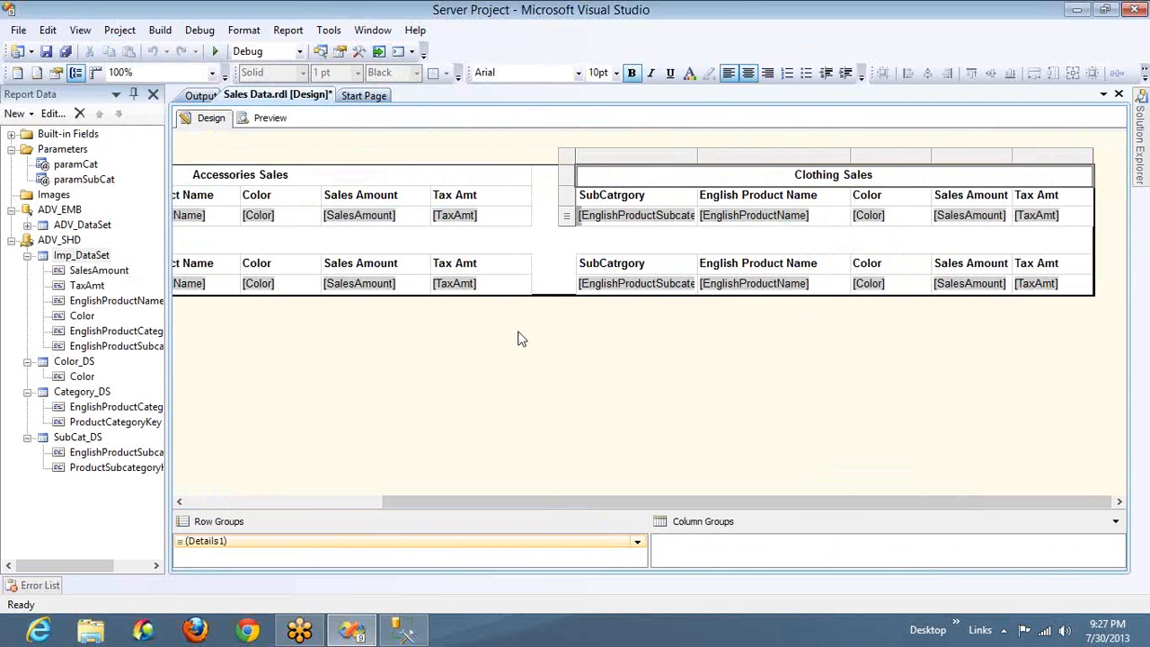
Delete both untitled table copies in the lower row and shrink the report body to the height of the titled tables
{"action": "left_click", "coordinate": [258, 501]}
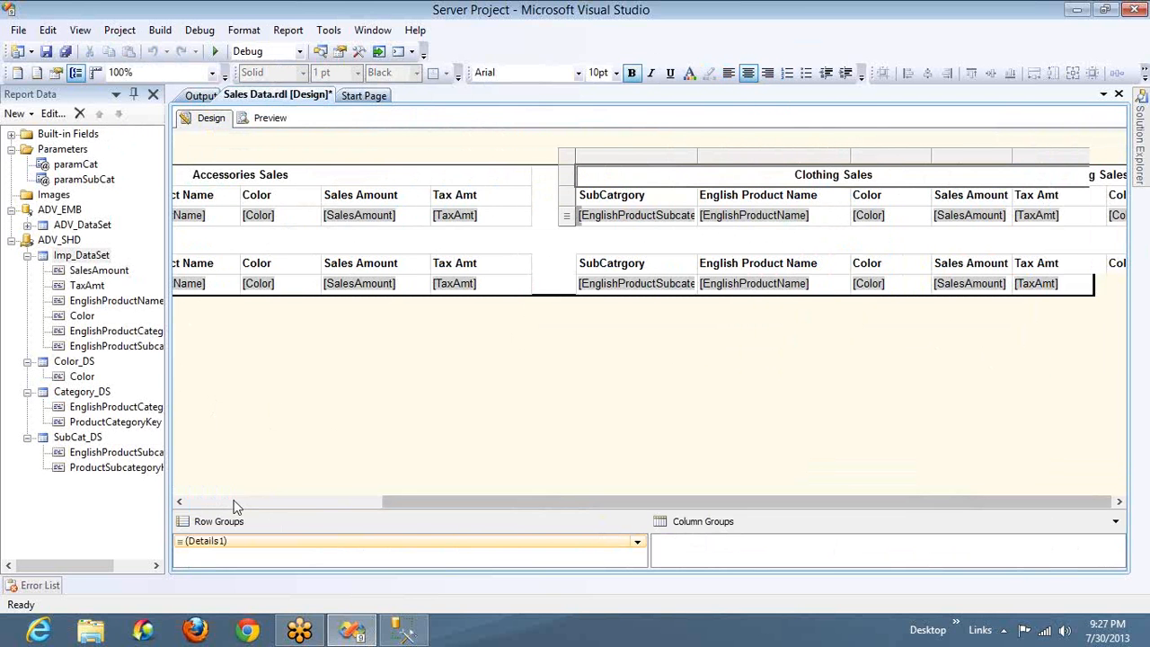
{"action": "left_click", "coordinate": [303, 262]}
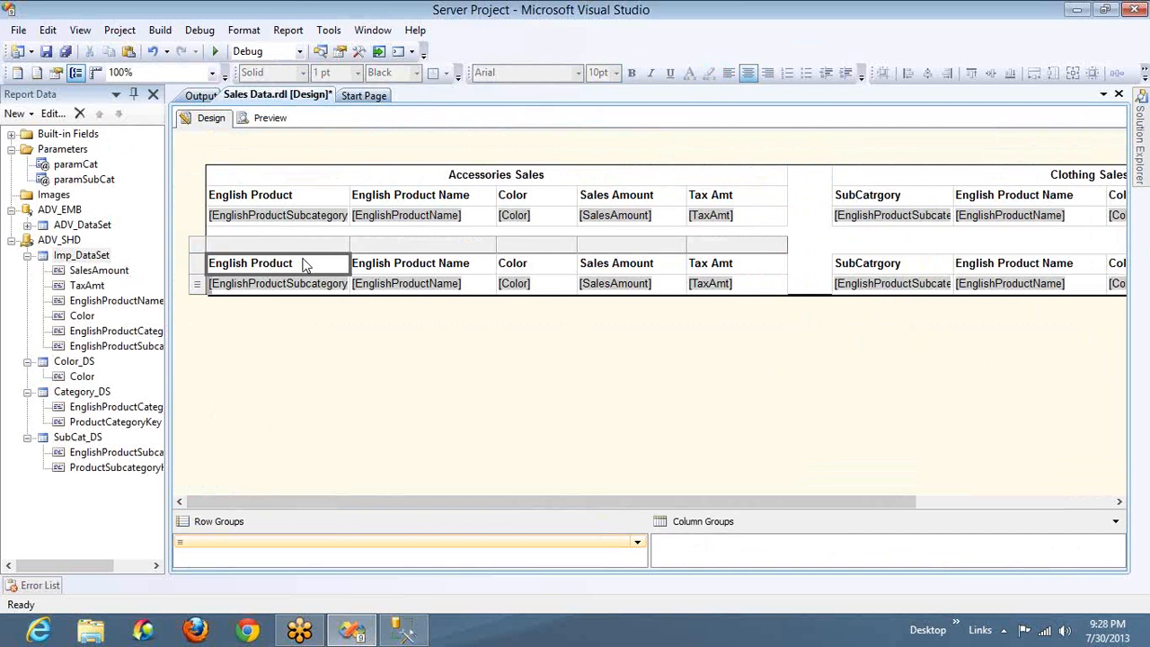
{"action": "left_click", "coordinate": [201, 240]}
{"action": "key", "text": "Delete"}
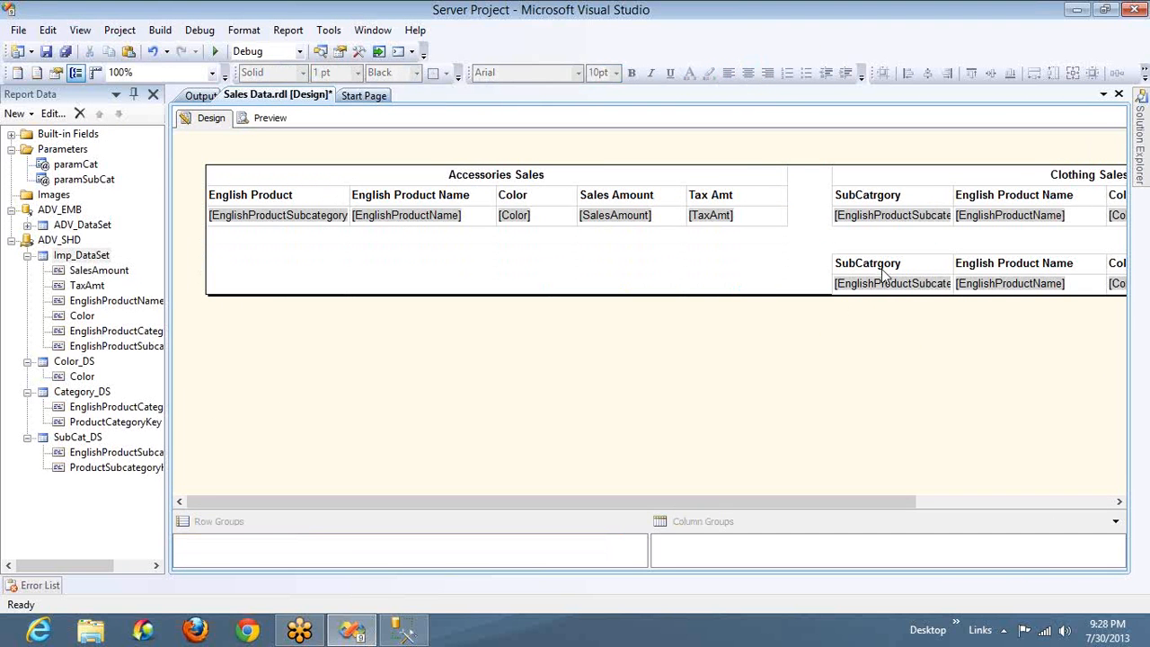
{"action": "left_click", "coordinate": [881, 267]}
{"action": "left_click", "coordinate": [826, 253]}
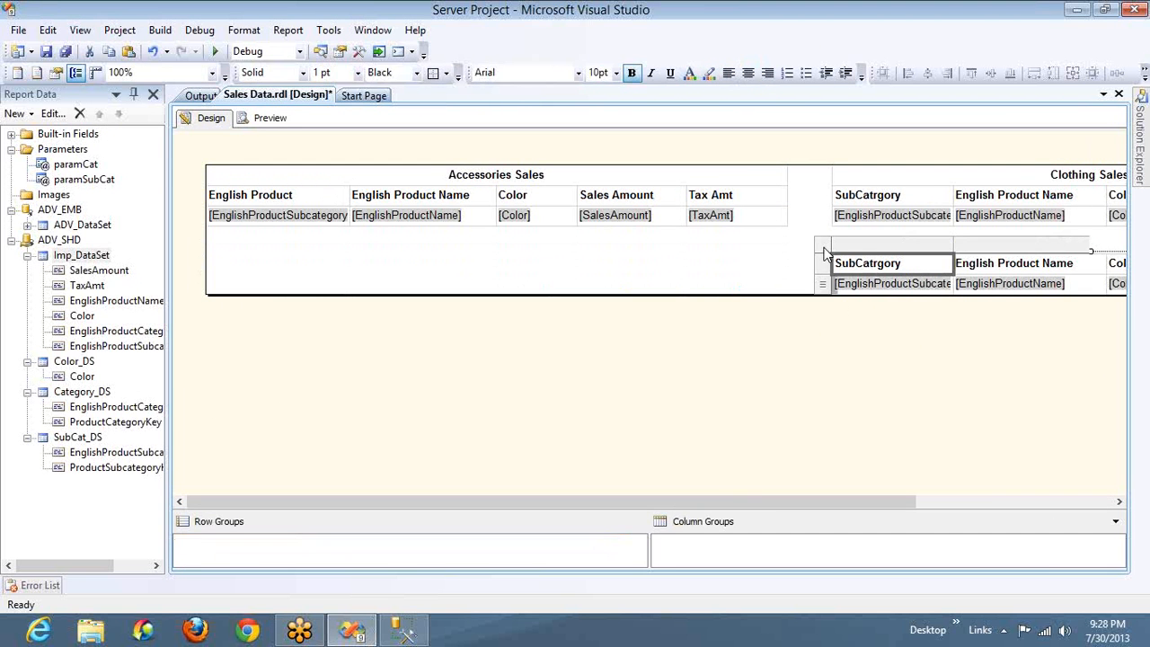
{"action": "key", "text": "Delete"}
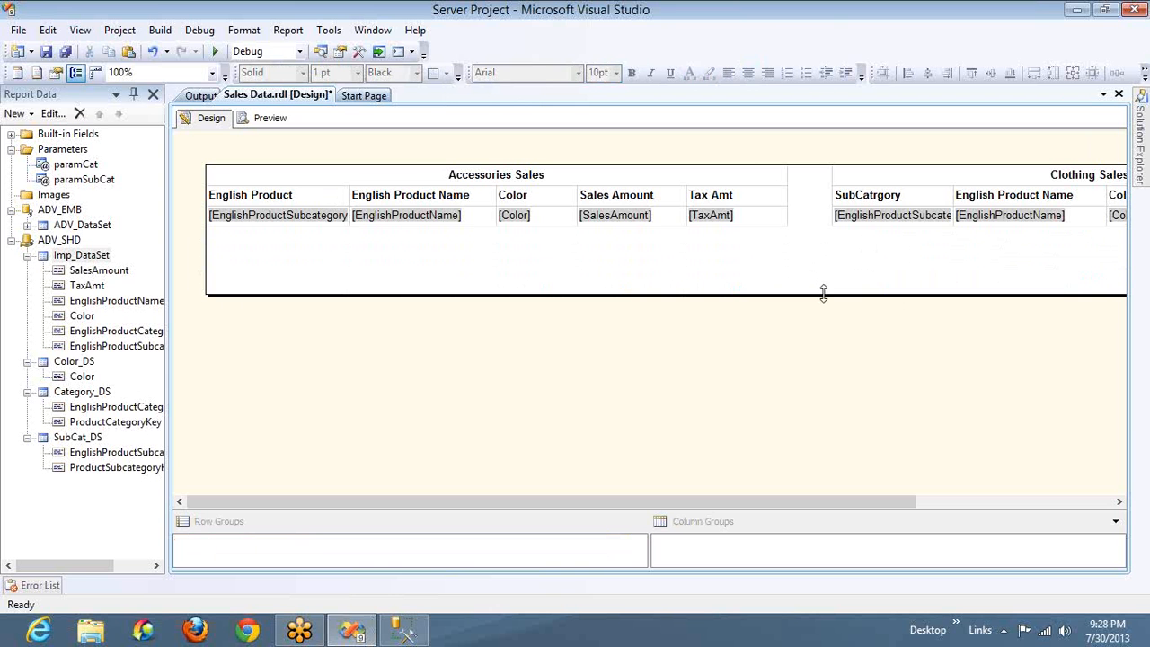
{"action": "left_click_drag", "start_coordinate": [823, 294], "coordinate": [823, 223]}
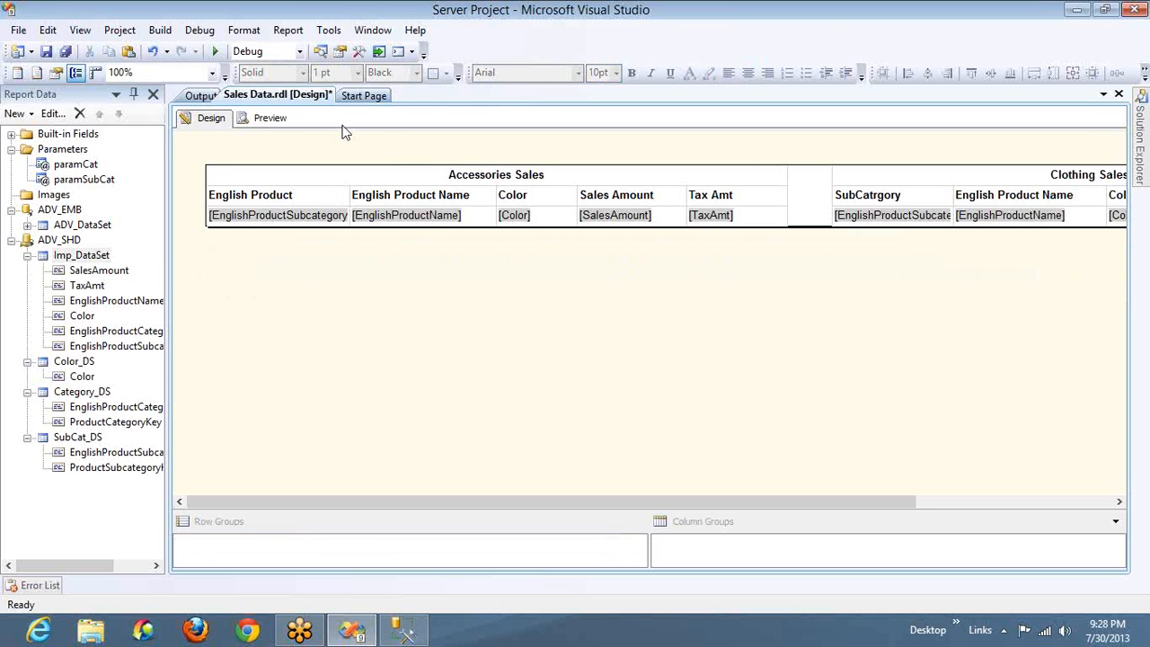
Preview the Sales Data report with every category and every subcategory selected
{"action": "left_click", "coordinate": [269, 118]}
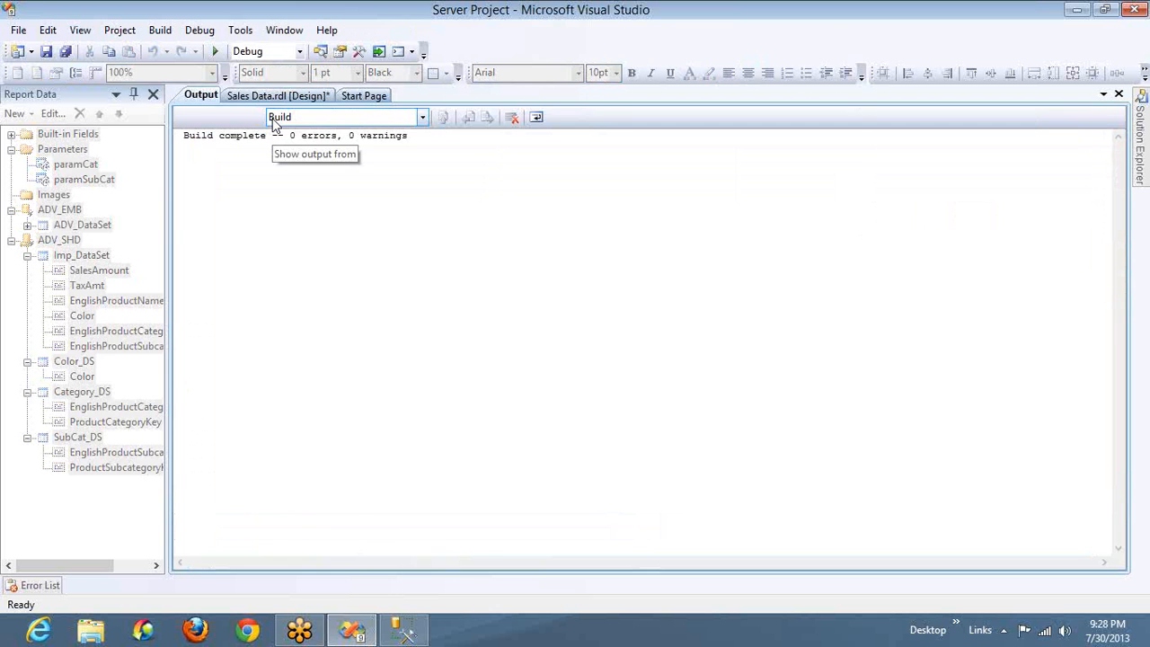
{"action": "left_click", "coordinate": [280, 96]}
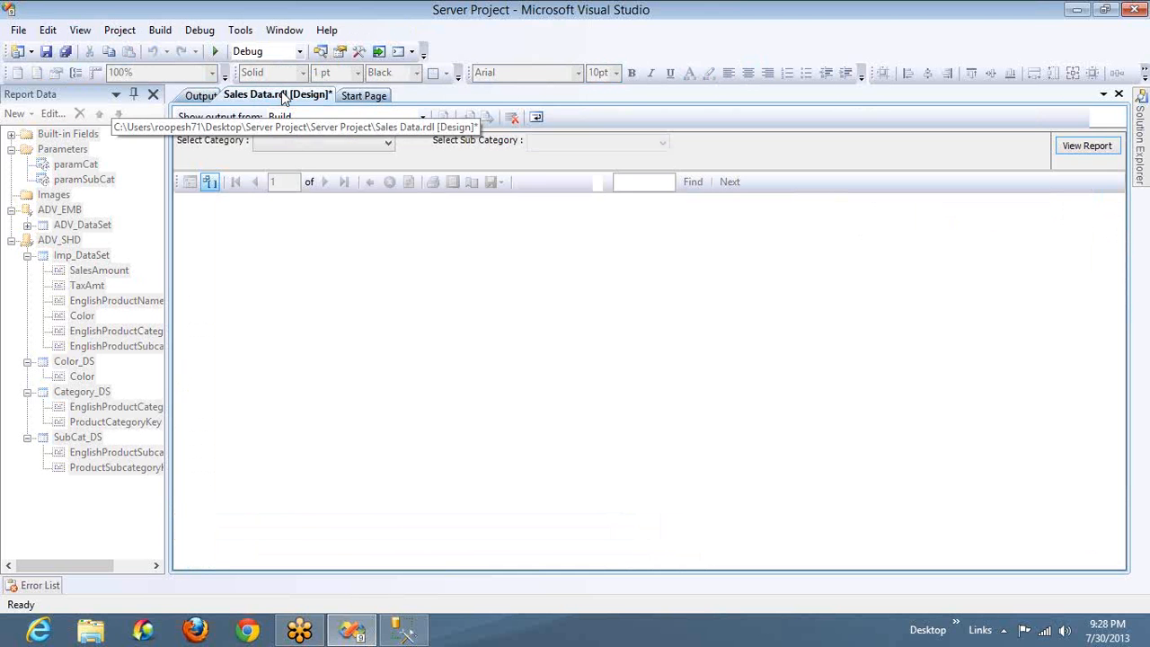
{"action": "left_click", "coordinate": [277, 149]}
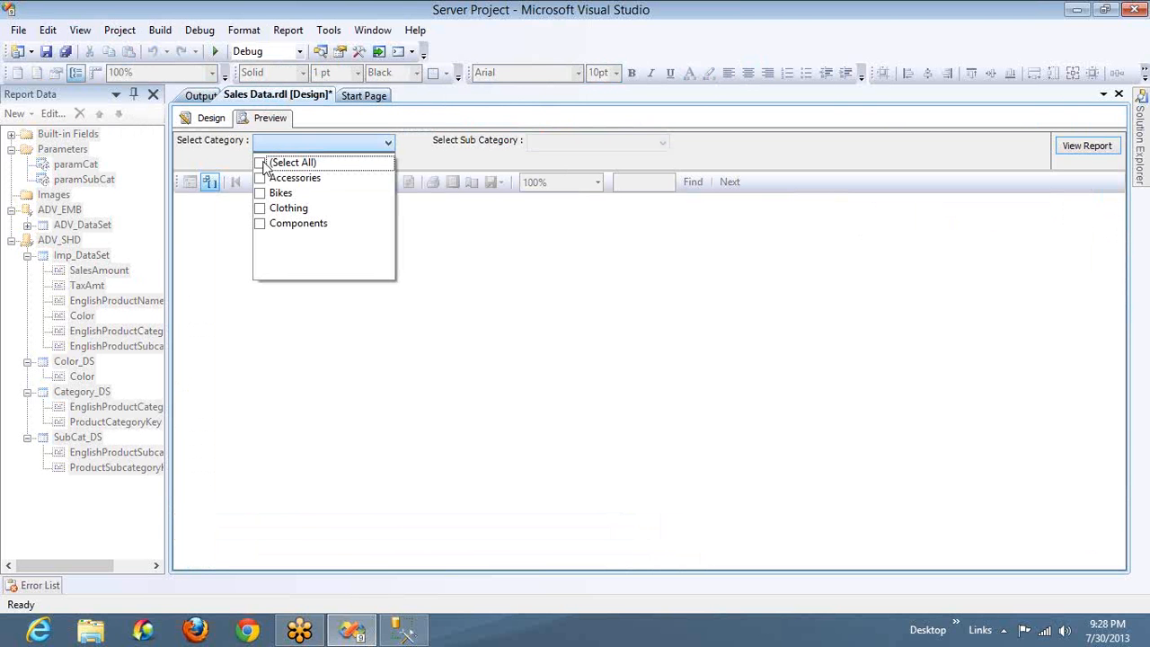
{"action": "left_click", "coordinate": [263, 164]}
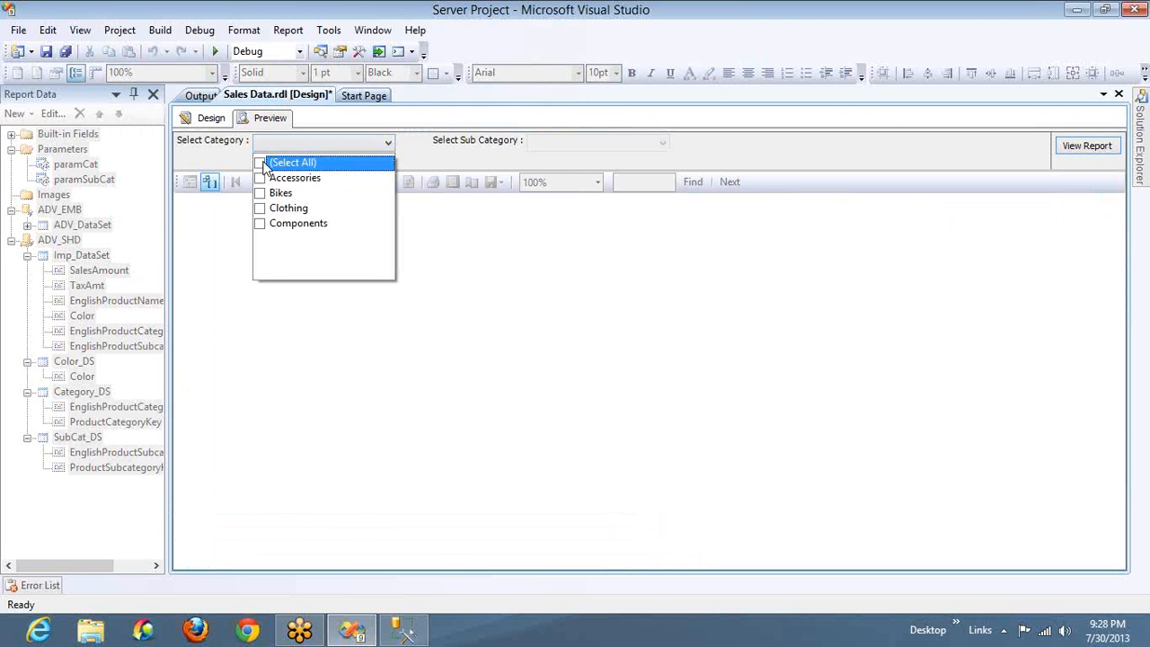
{"action": "left_click", "coordinate": [564, 141]}
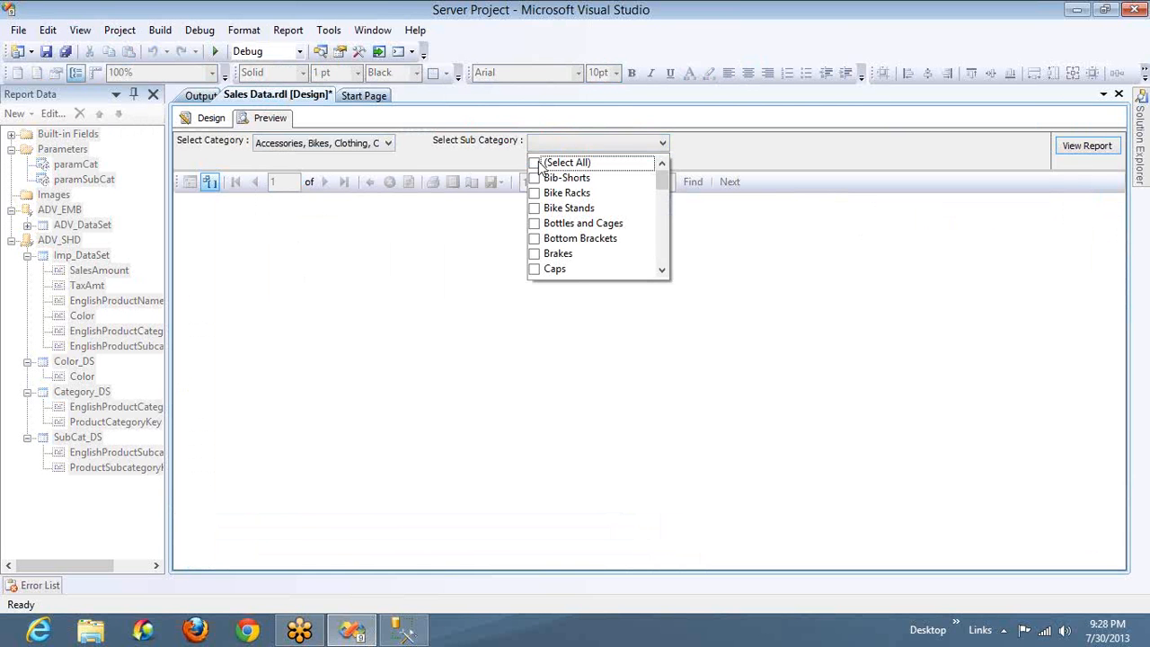
{"action": "left_click", "coordinate": [537, 165]}
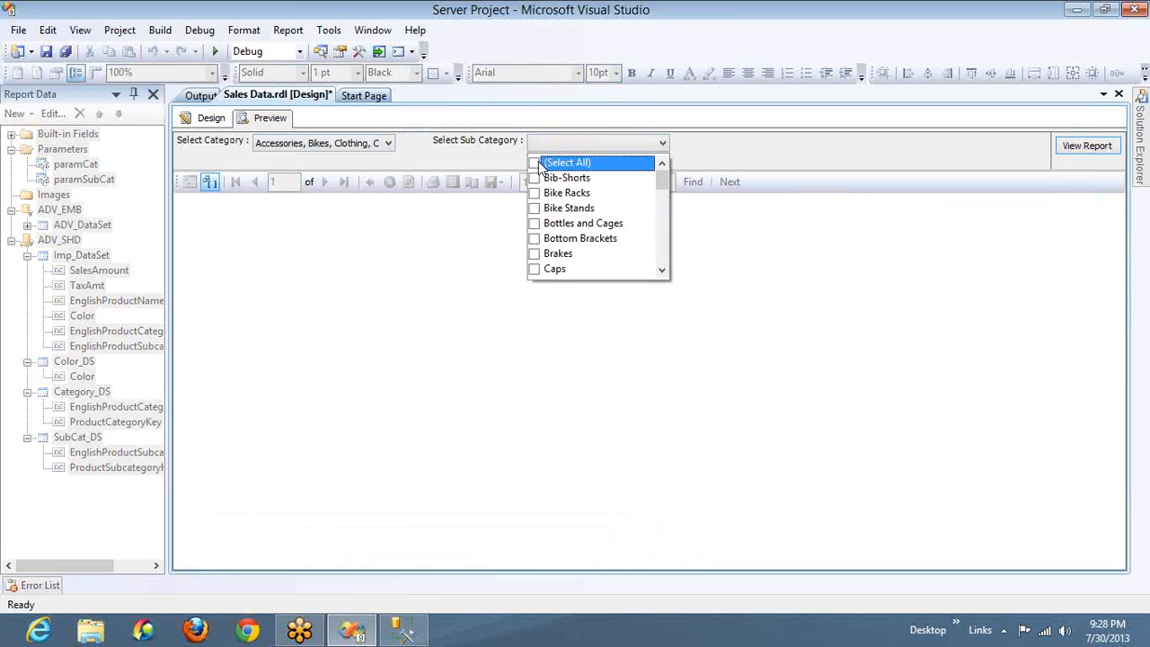
{"action": "left_click", "coordinate": [1081, 148]}
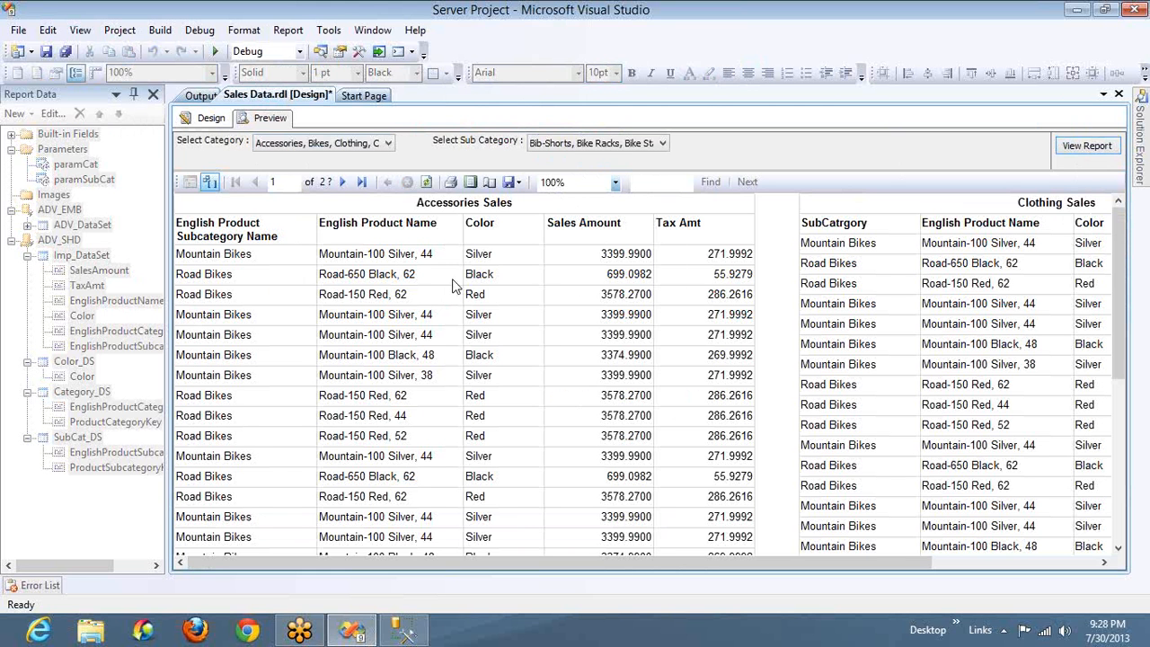
Add a filter to the Accessories Sales table in the report design so that EnglishProductCategoryName = Accessories
{"action": "left_click", "coordinate": [210, 117]}
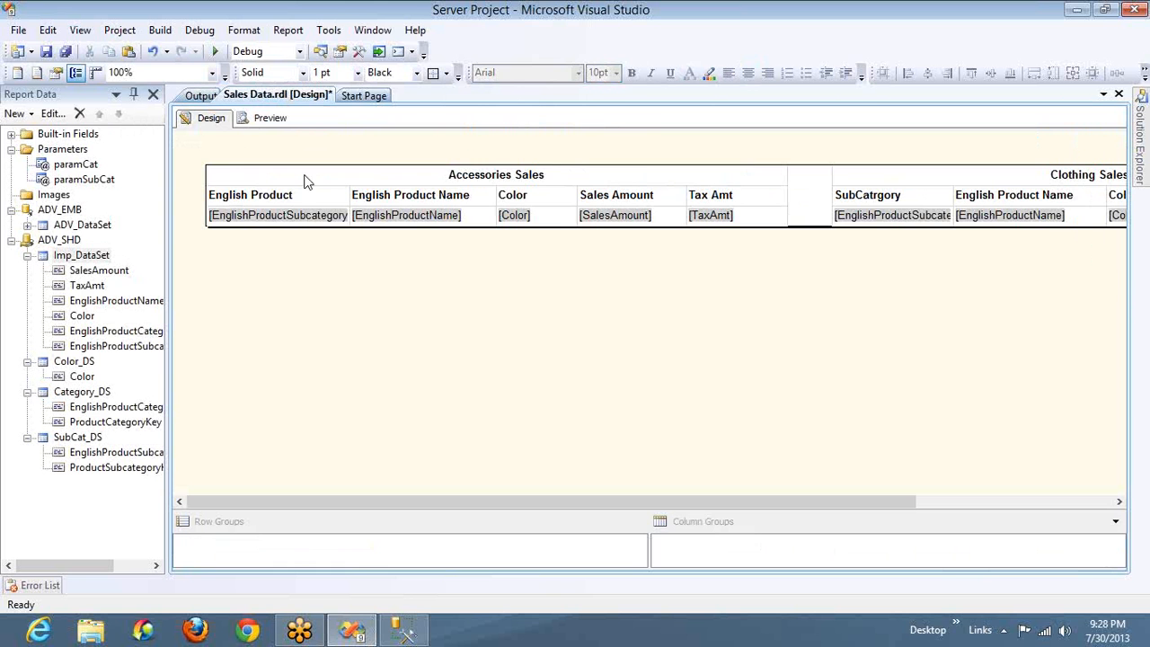
{"action": "left_click", "coordinate": [302, 179]}
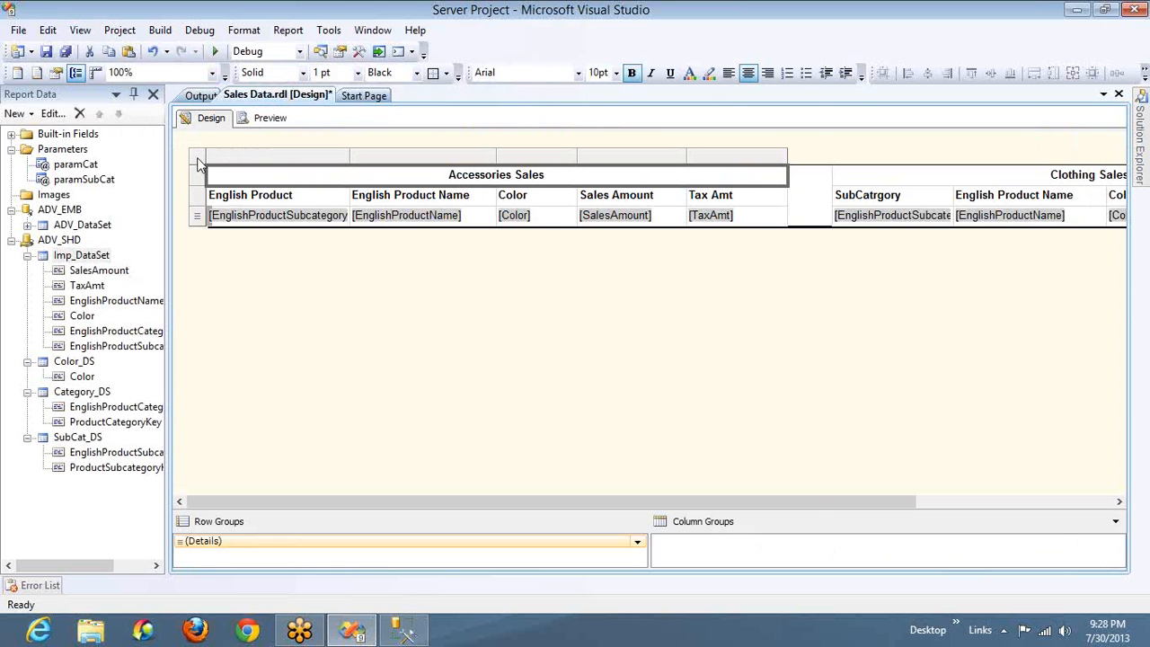
{"action": "right_click", "coordinate": [201, 162]}
{"action": "left_click", "coordinate": [266, 294]}
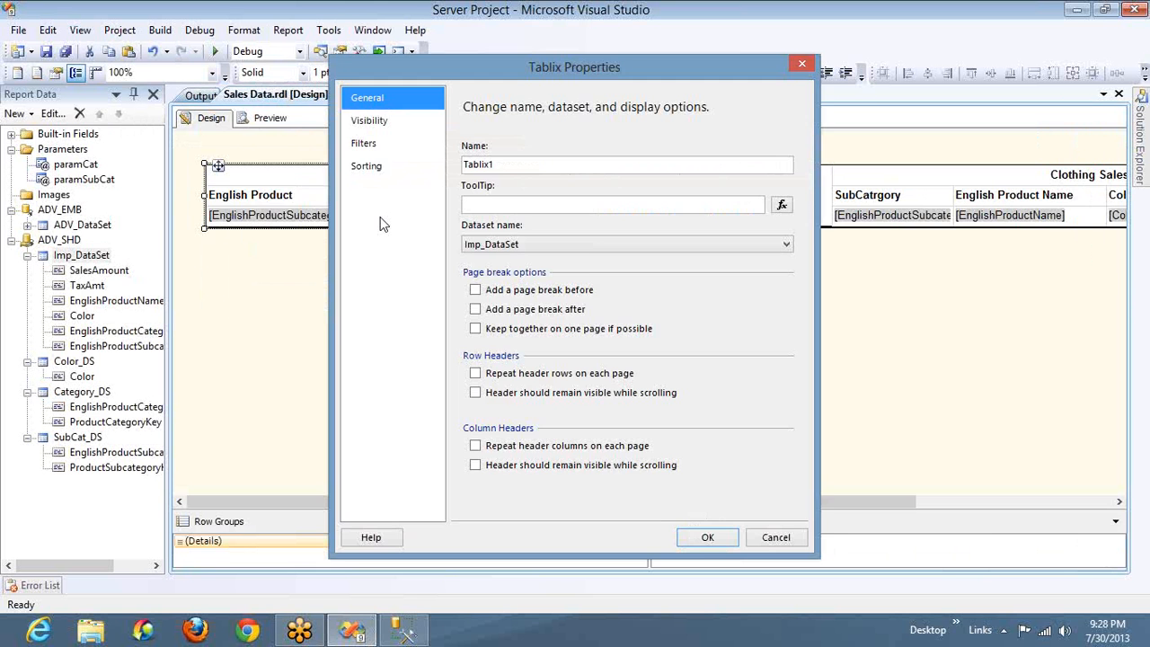
{"action": "left_click", "coordinate": [373, 145]}
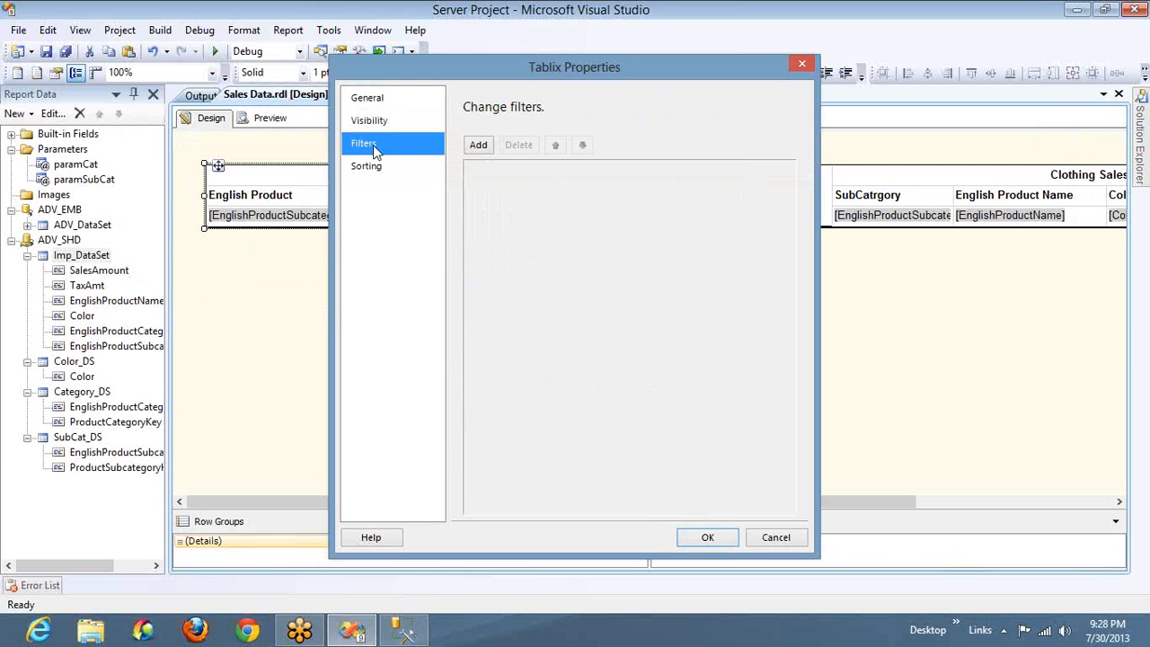
{"action": "left_click", "coordinate": [478, 146]}
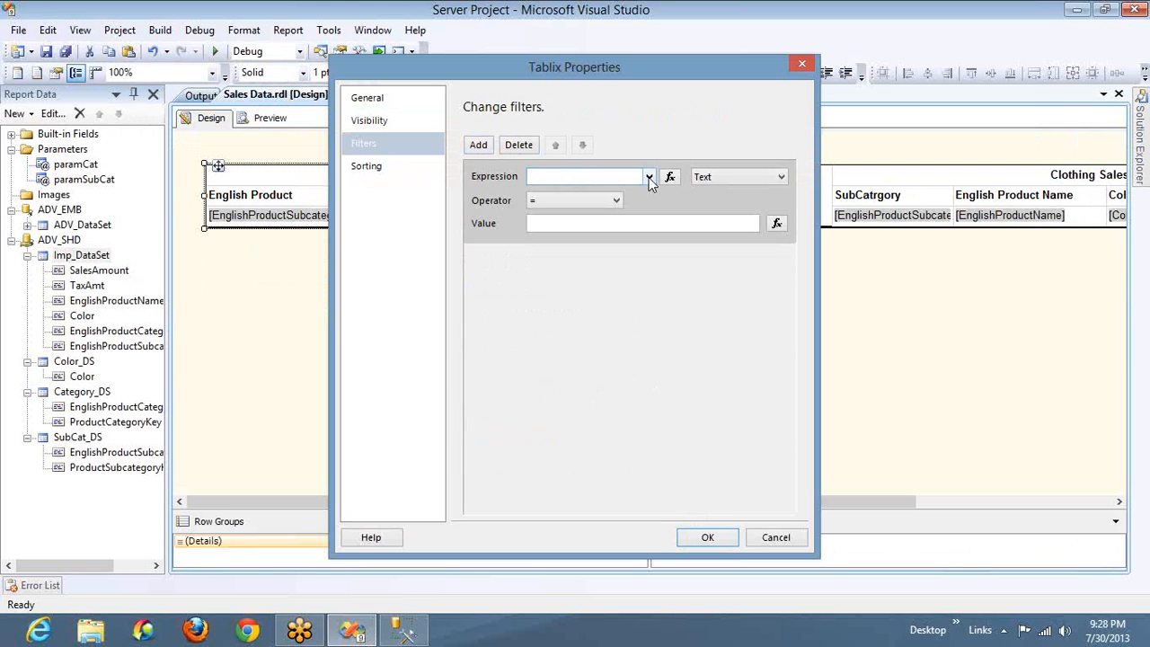
{"action": "left_click", "coordinate": [649, 177]}
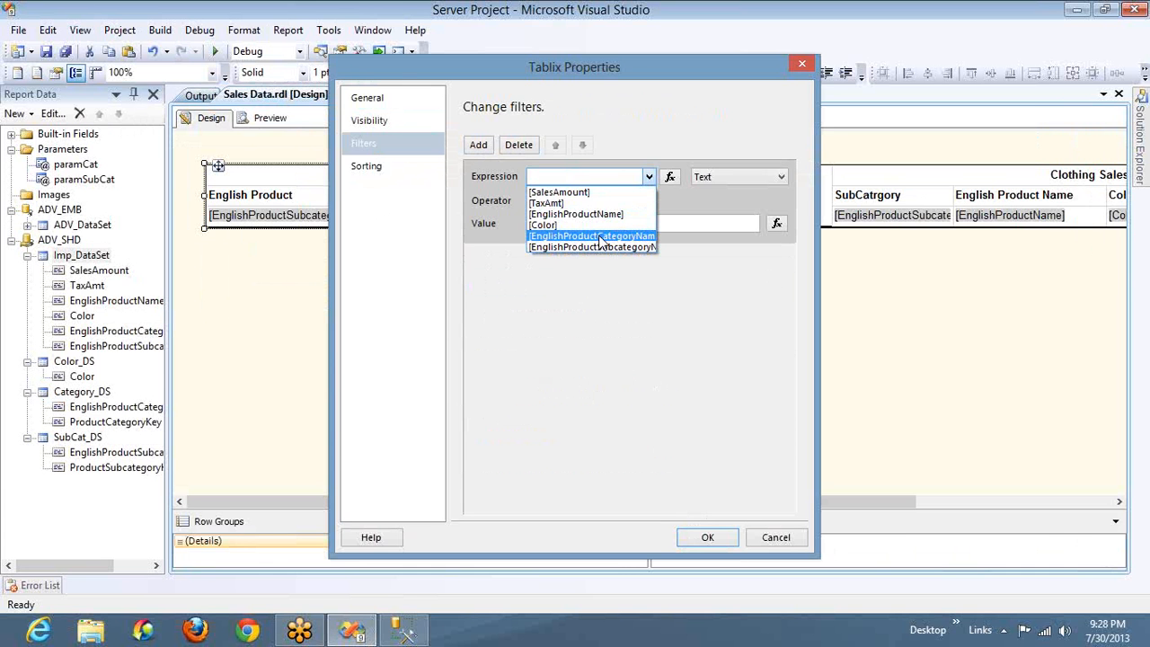
{"action": "left_click", "coordinate": [598, 236]}
{"action": "left_click", "coordinate": [596, 227]}
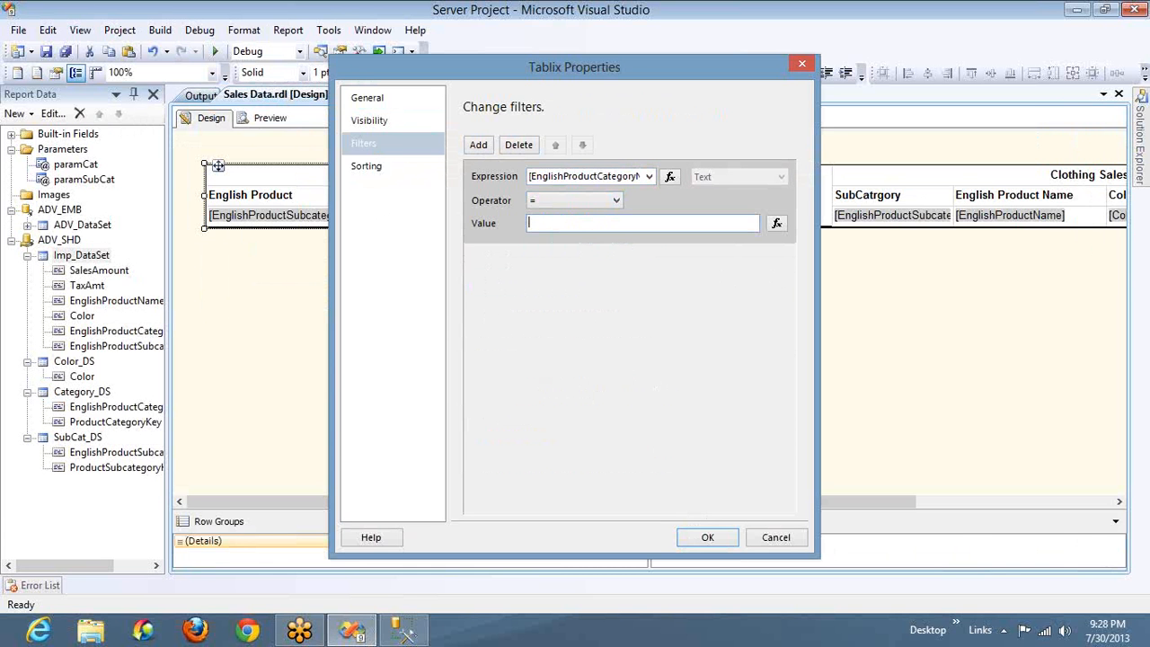
{"action": "type", "text": "Accessories"}
{"action": "left_click", "coordinate": [707, 537]}
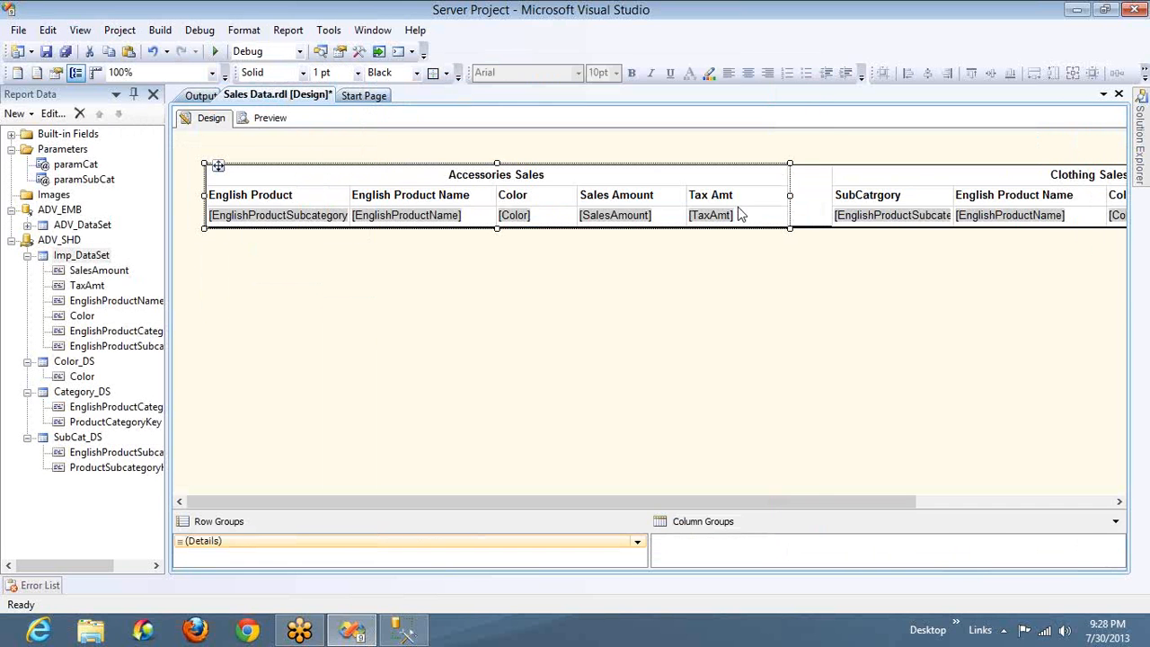
Add a filter to the Clothing Sales table so that EnglishProductCategoryName = Clothing
{"action": "left_click", "coordinate": [847, 184]}
{"action": "right_click", "coordinate": [827, 164]}
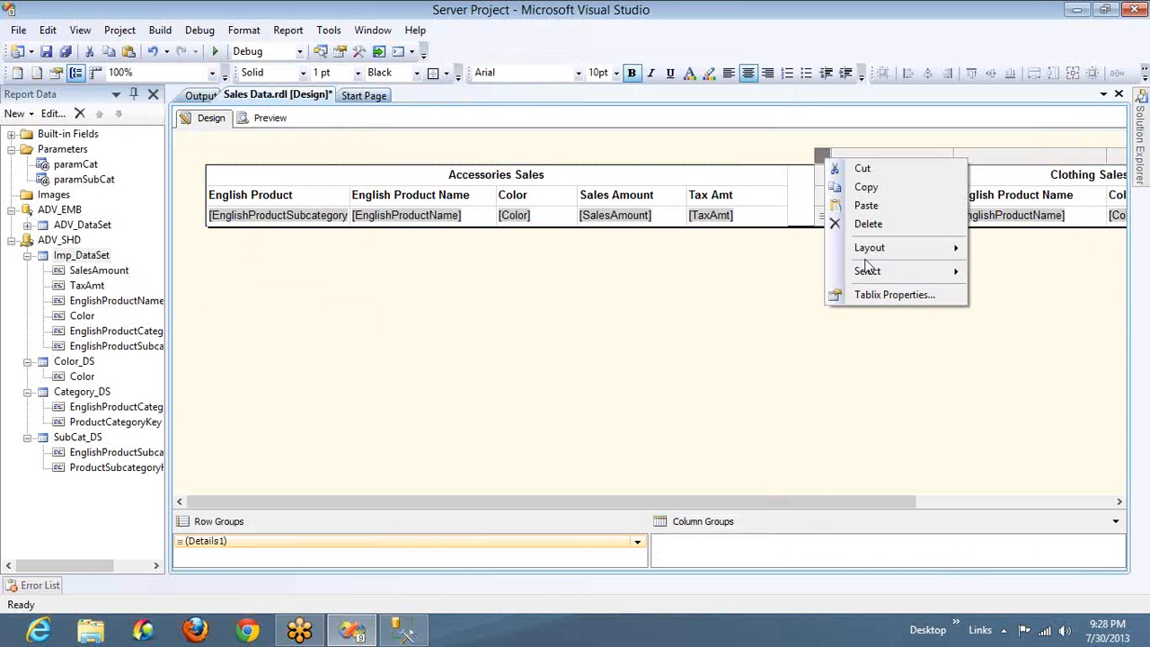
{"action": "left_click", "coordinate": [871, 295]}
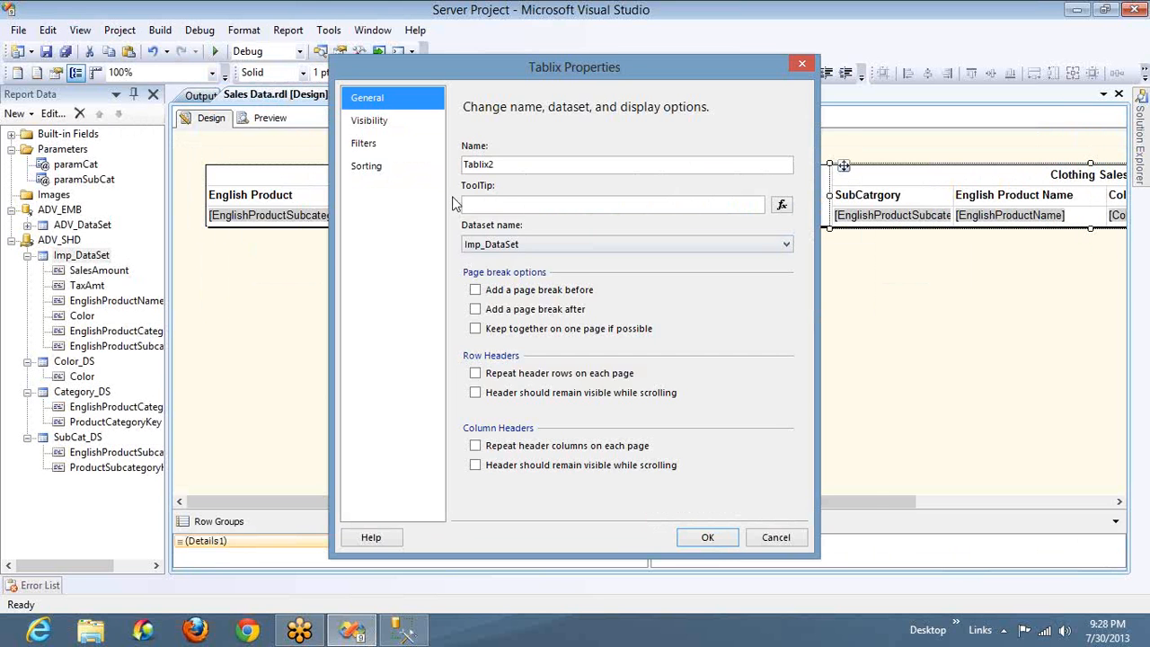
{"action": "left_click", "coordinate": [376, 147]}
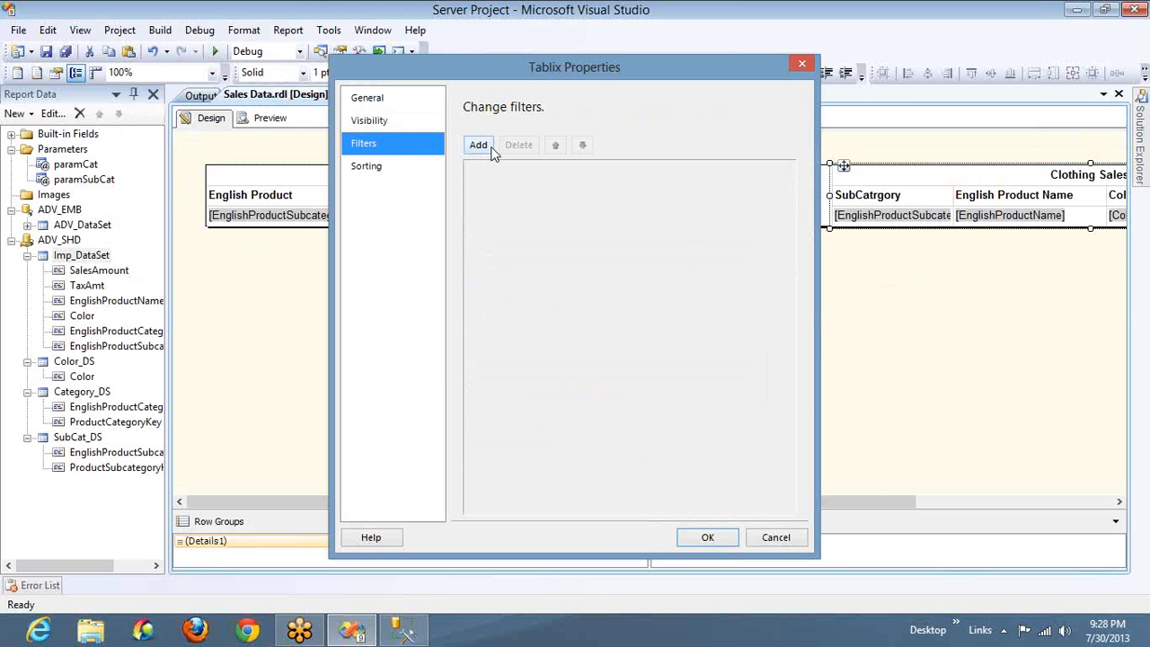
{"action": "left_click", "coordinate": [479, 146]}
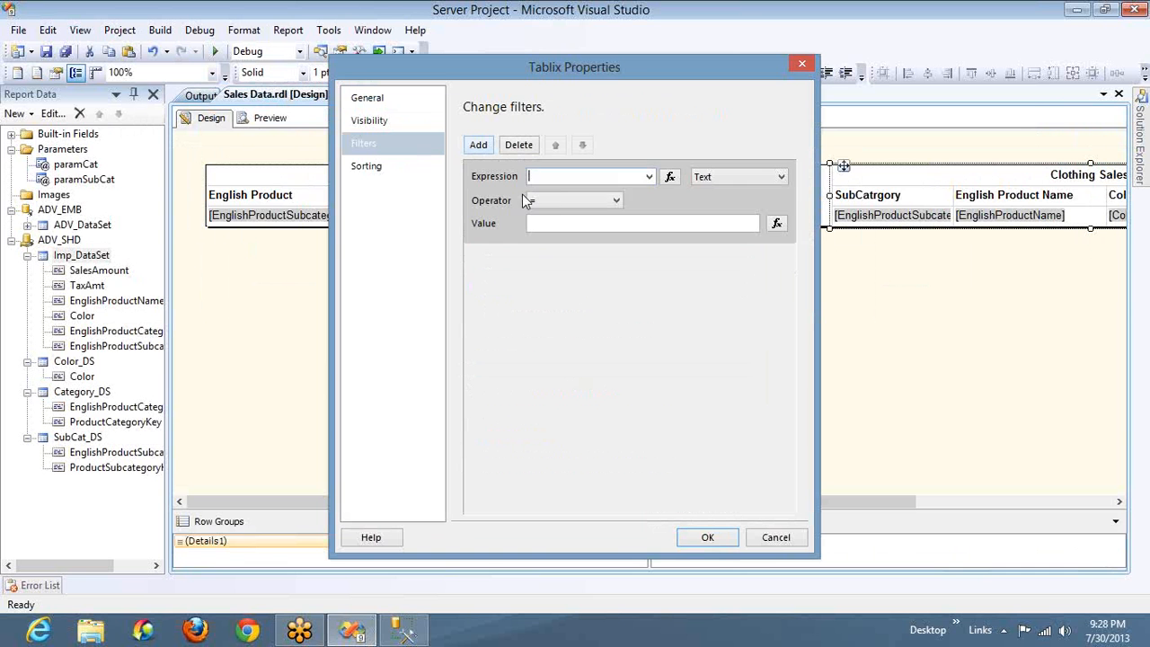
{"action": "left_click", "coordinate": [648, 177]}
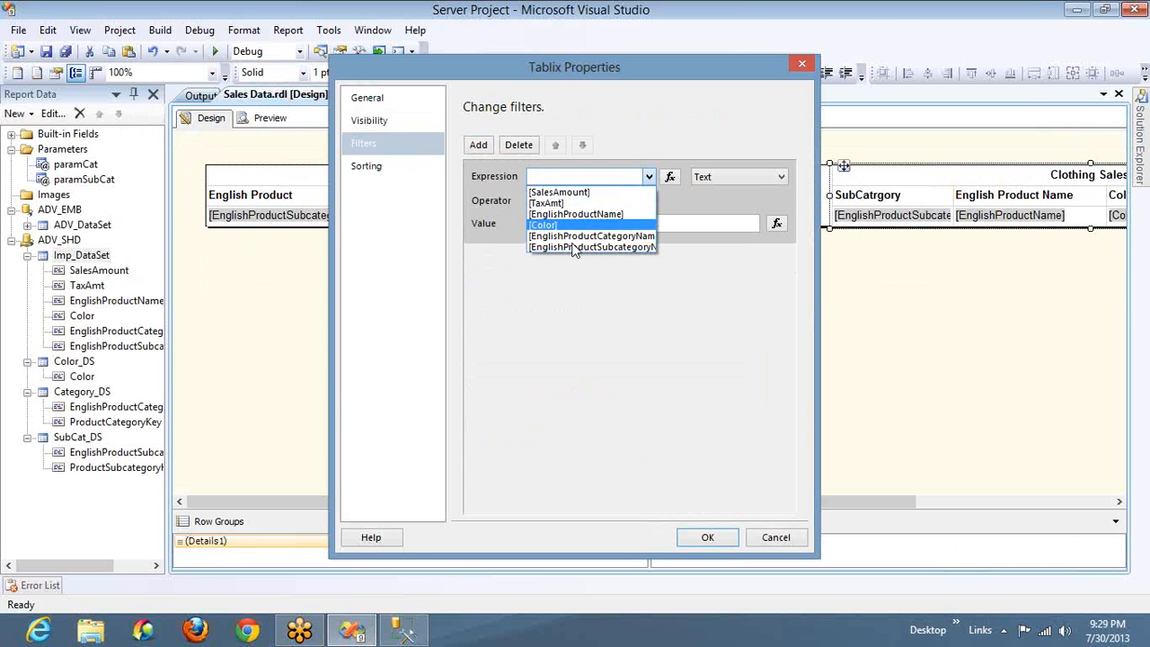
{"action": "left_click", "coordinate": [574, 237]}
{"action": "left_click", "coordinate": [578, 223]}
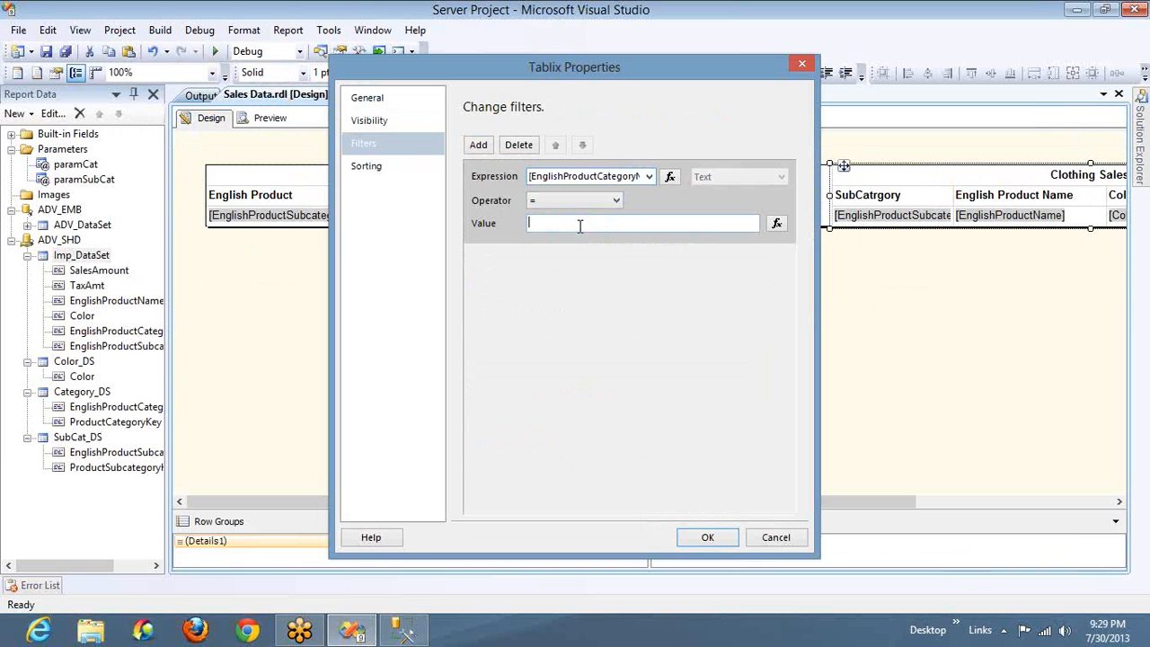
{"action": "type", "text": "Clothing"}
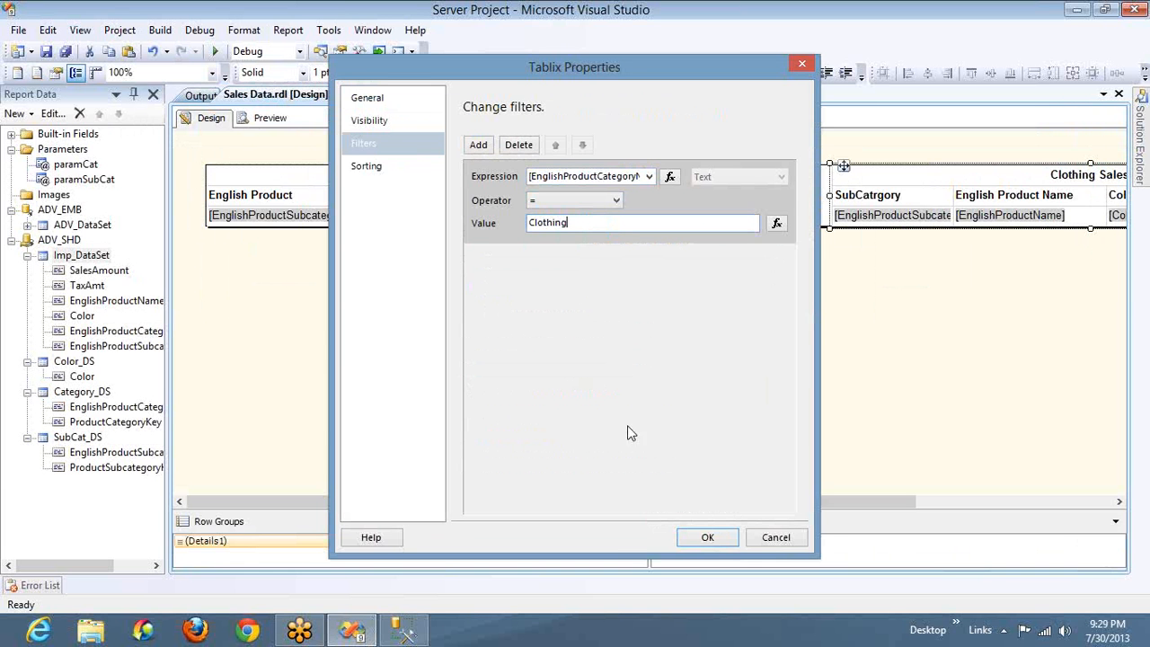
{"action": "left_click", "coordinate": [706, 536]}
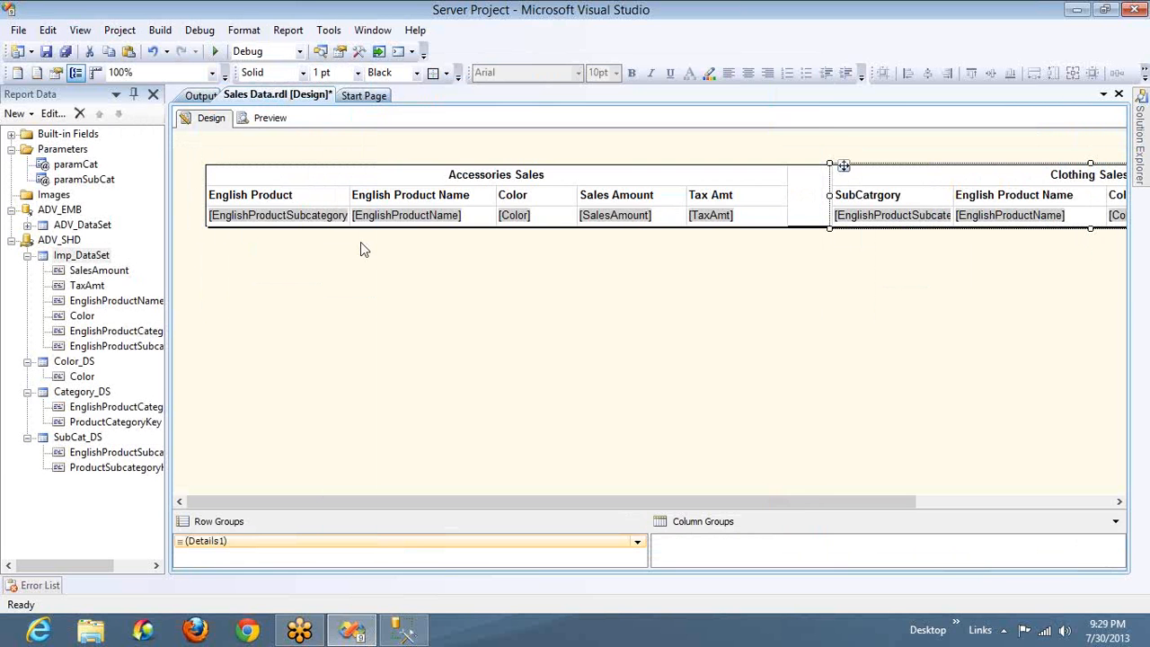
Preview both filtered tables with all categories and subcategories selected, and return to the report design
{"action": "left_click", "coordinate": [281, 119]}
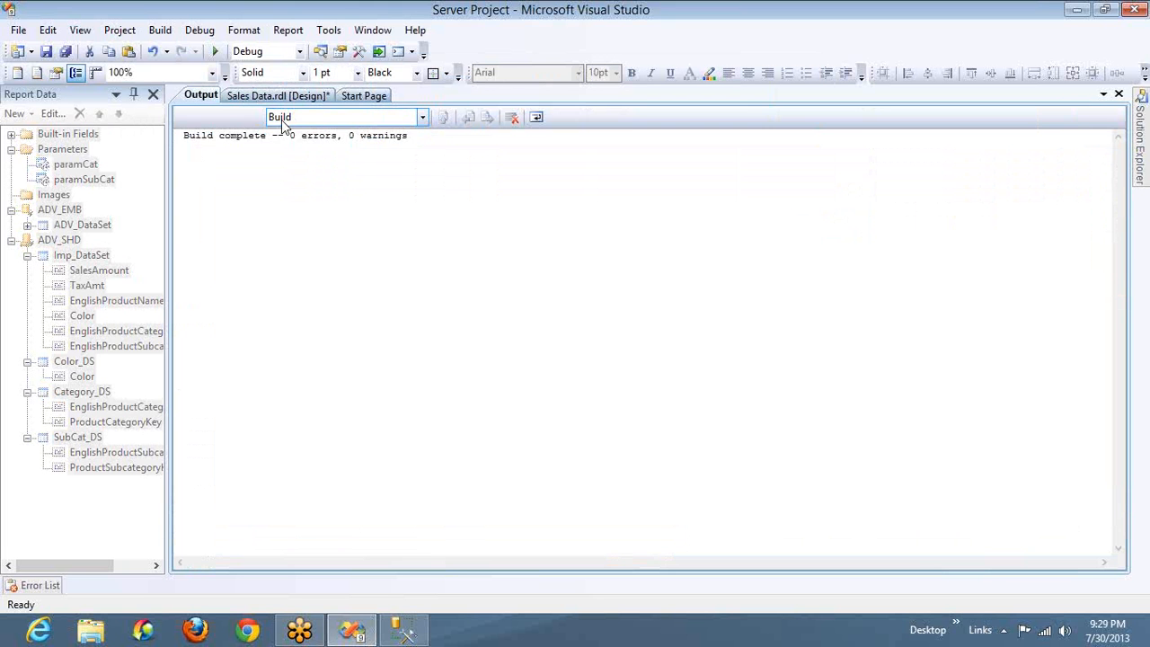
{"action": "left_click", "coordinate": [308, 95]}
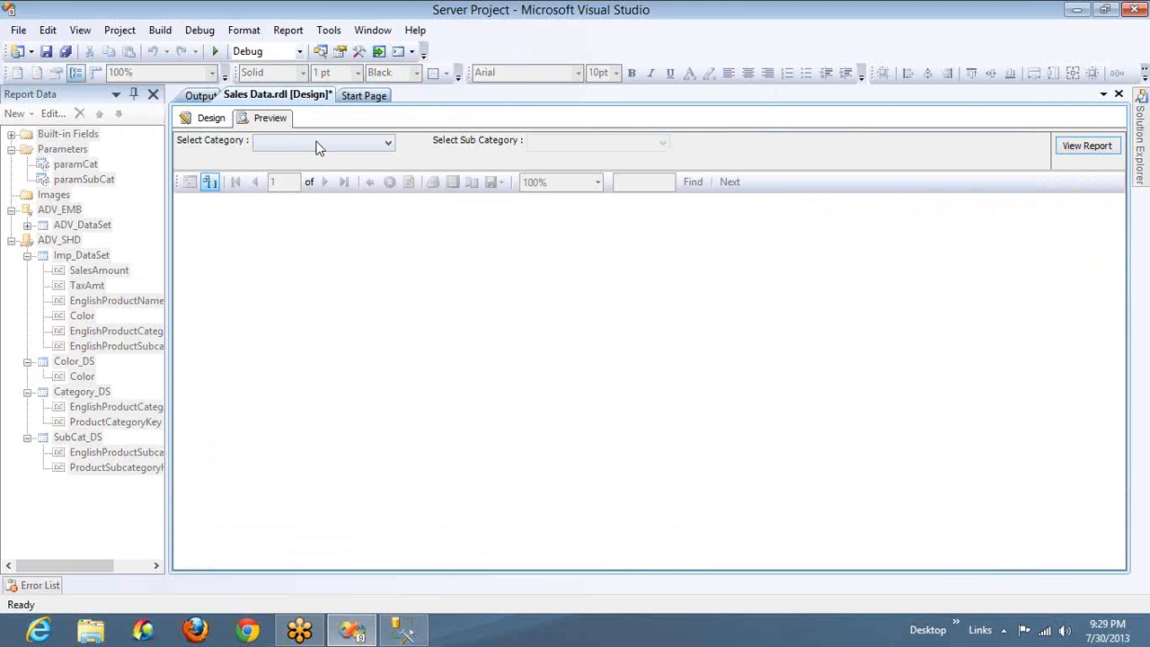
{"action": "left_click", "coordinate": [316, 147]}
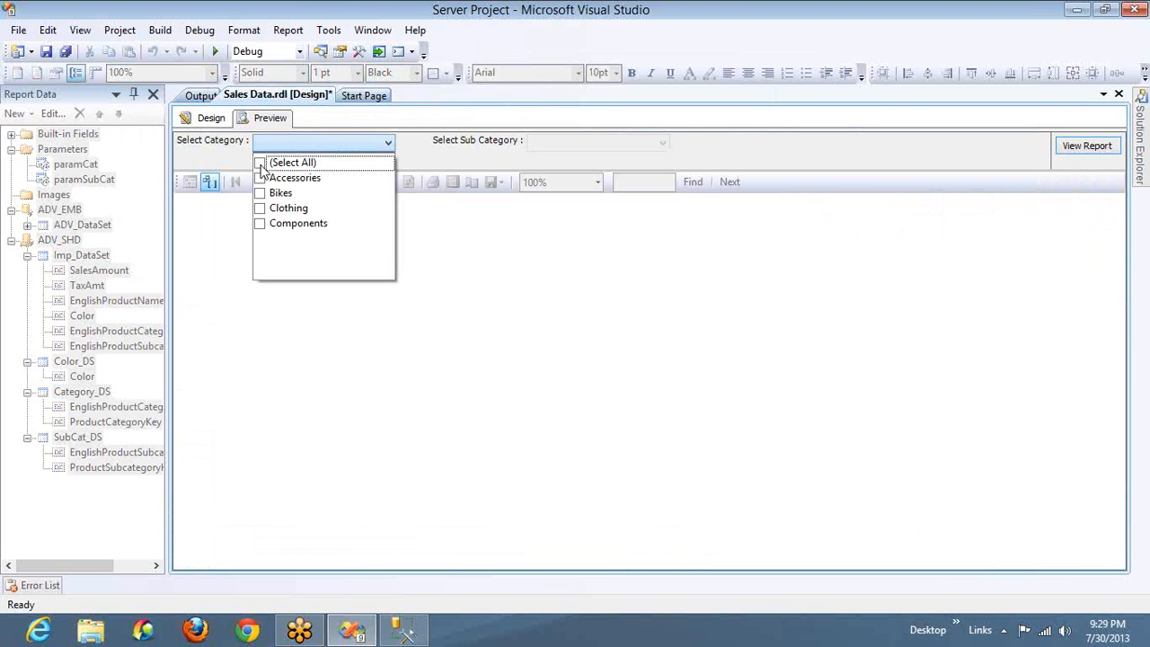
{"action": "left_click", "coordinate": [260, 164]}
{"action": "left_click", "coordinate": [560, 143]}
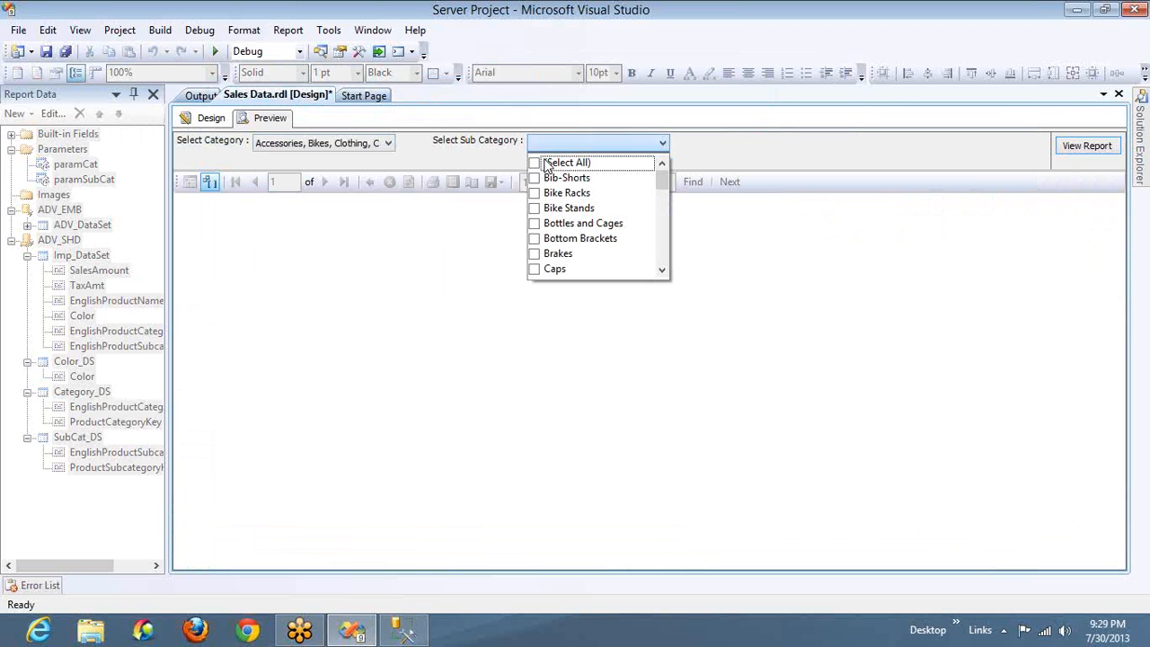
{"action": "left_click", "coordinate": [1093, 144]}
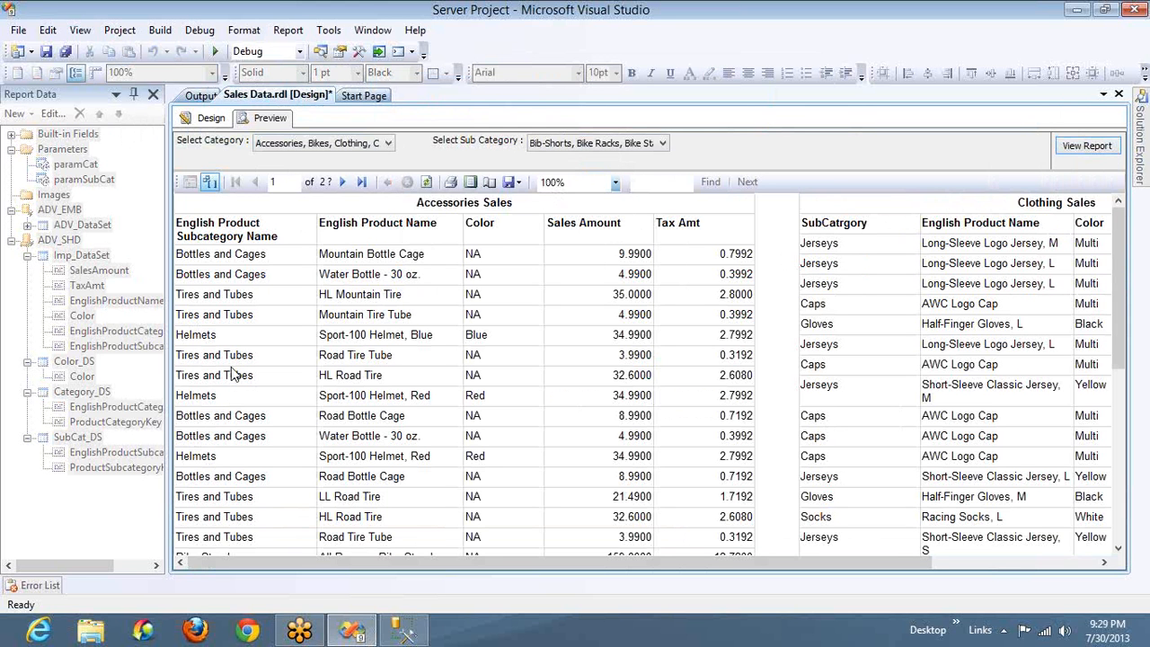
{"action": "left_click", "coordinate": [209, 124]}
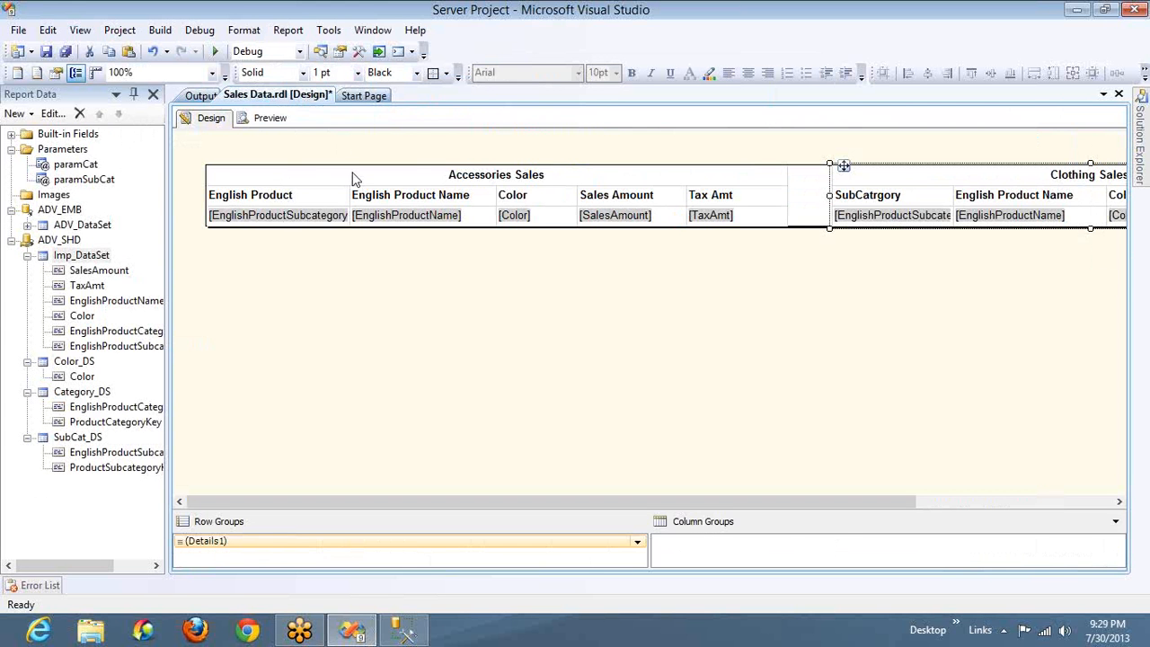
{"action": "left_click", "coordinate": [262, 190]}
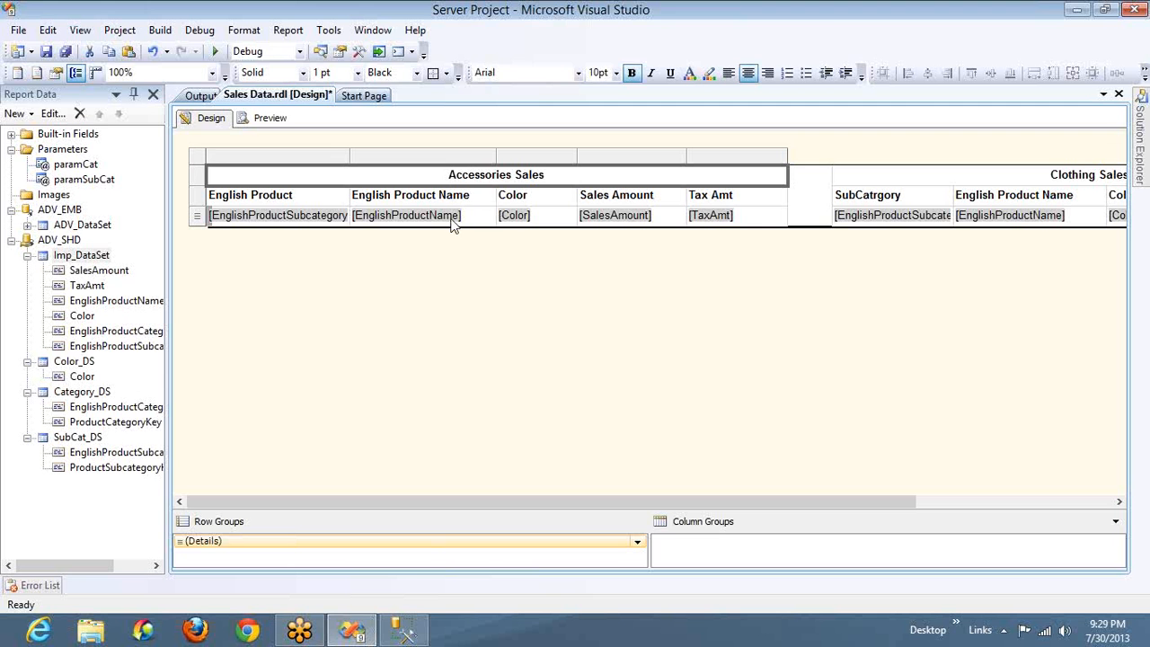
{"action": "left_click", "coordinate": [206, 164]}
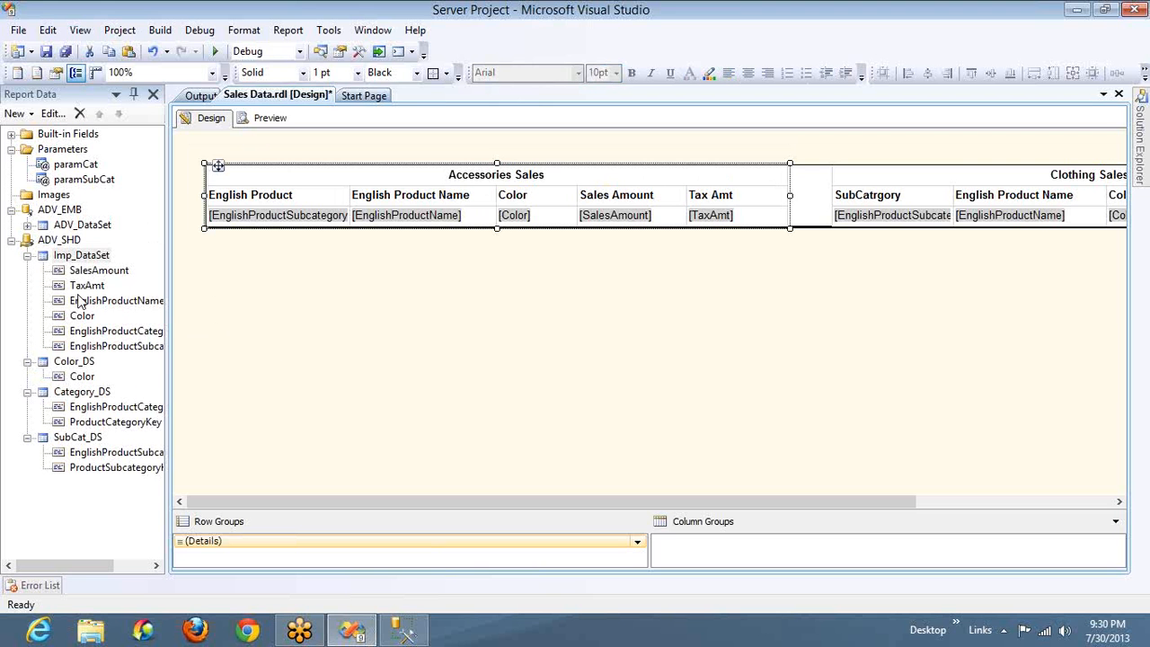
{"action": "left_click", "coordinate": [994, 196]}
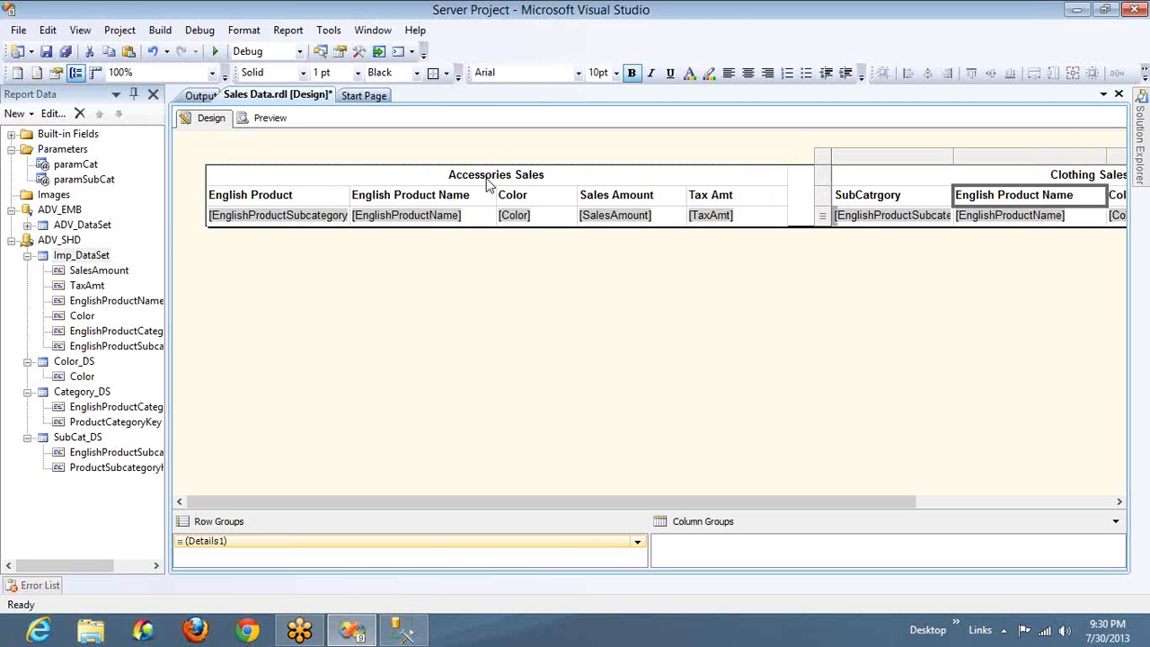
{"action": "left_click", "coordinate": [80, 256]}
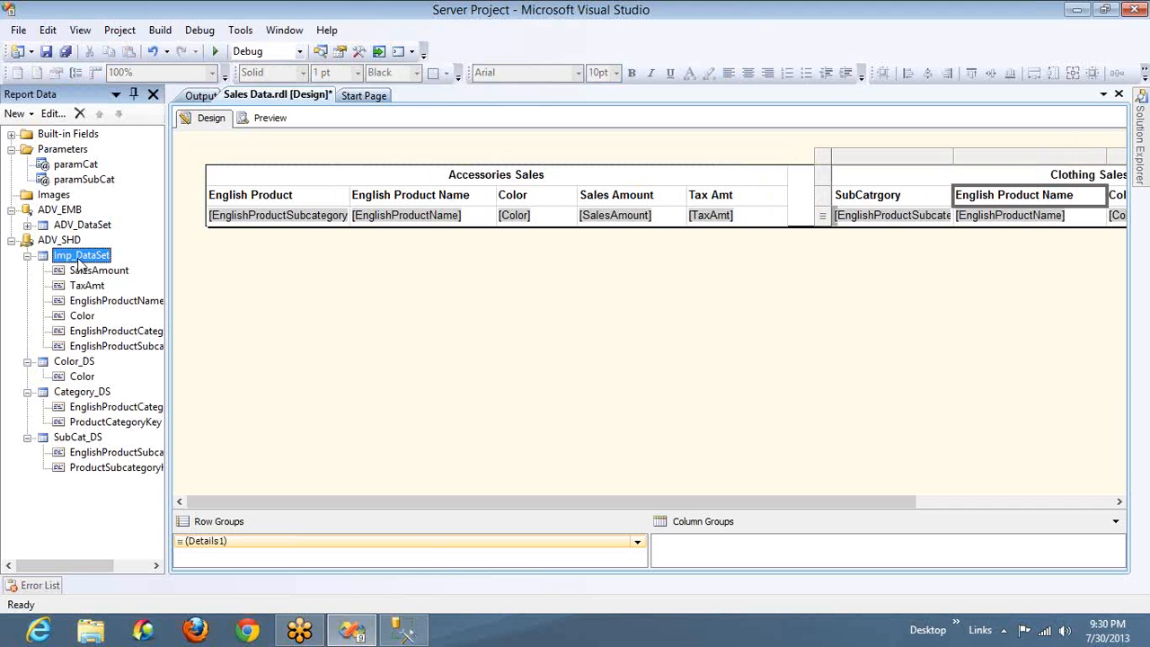
{"action": "left_click", "coordinate": [272, 175]}
{"action": "left_click", "coordinate": [975, 177]}
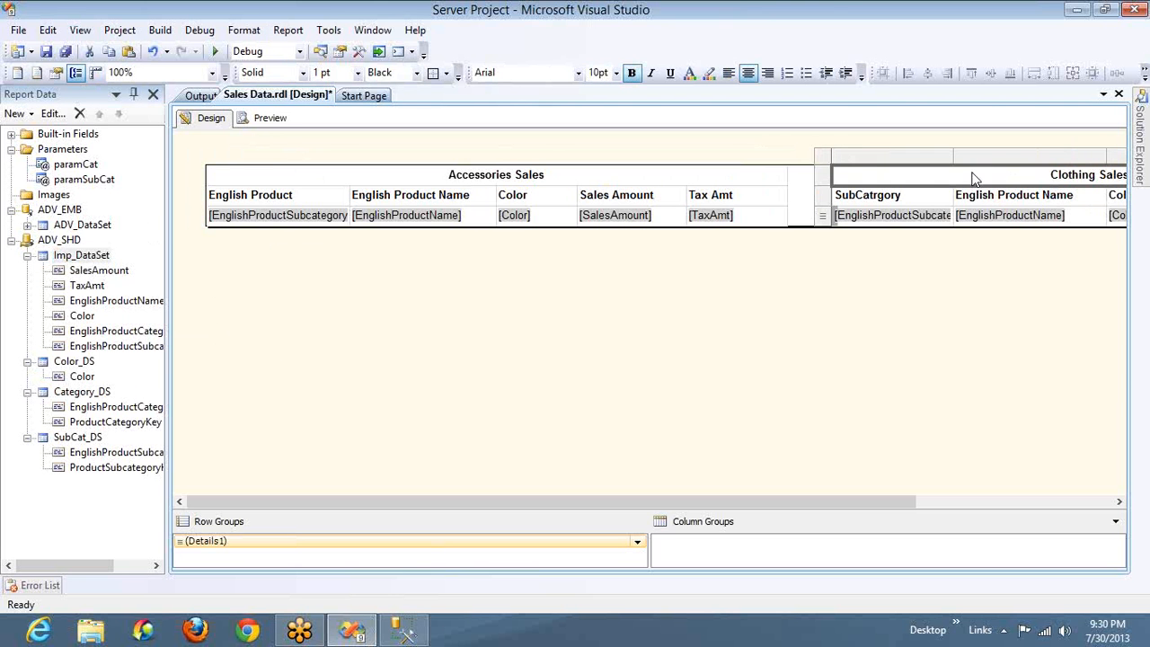
{"action": "left_click", "coordinate": [456, 272]}
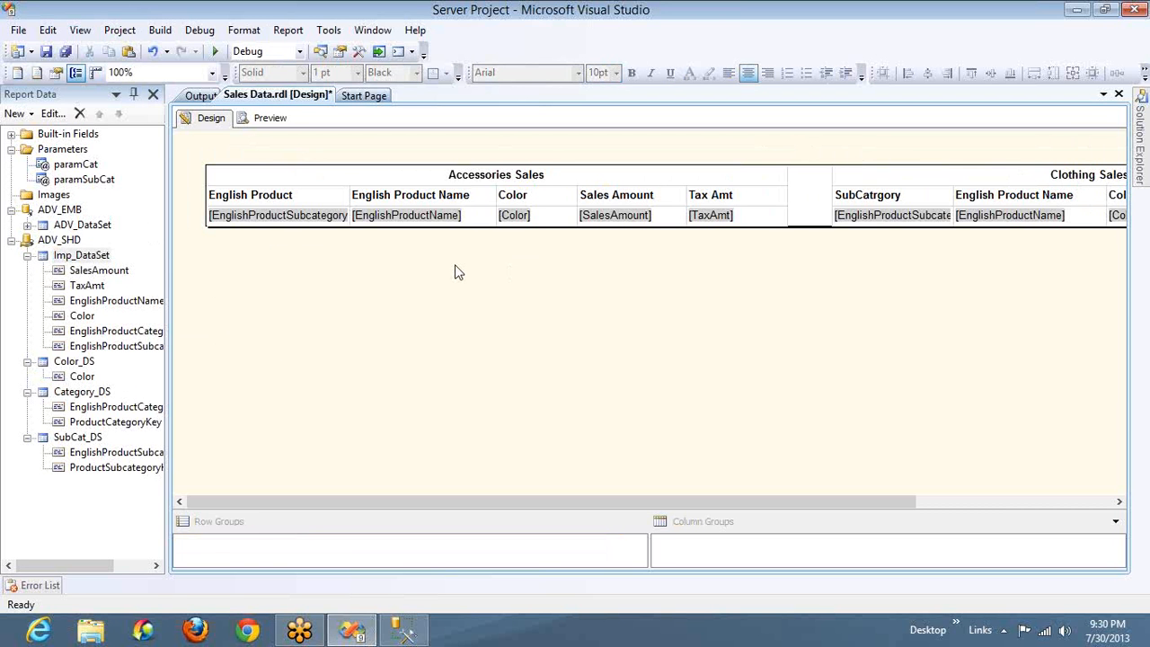
Review the query and the filters page in the Imp_DataSet properties, and close them without changes
{"action": "left_click", "coordinate": [89, 257]}
{"action": "double_click", "coordinate": [88, 257]}
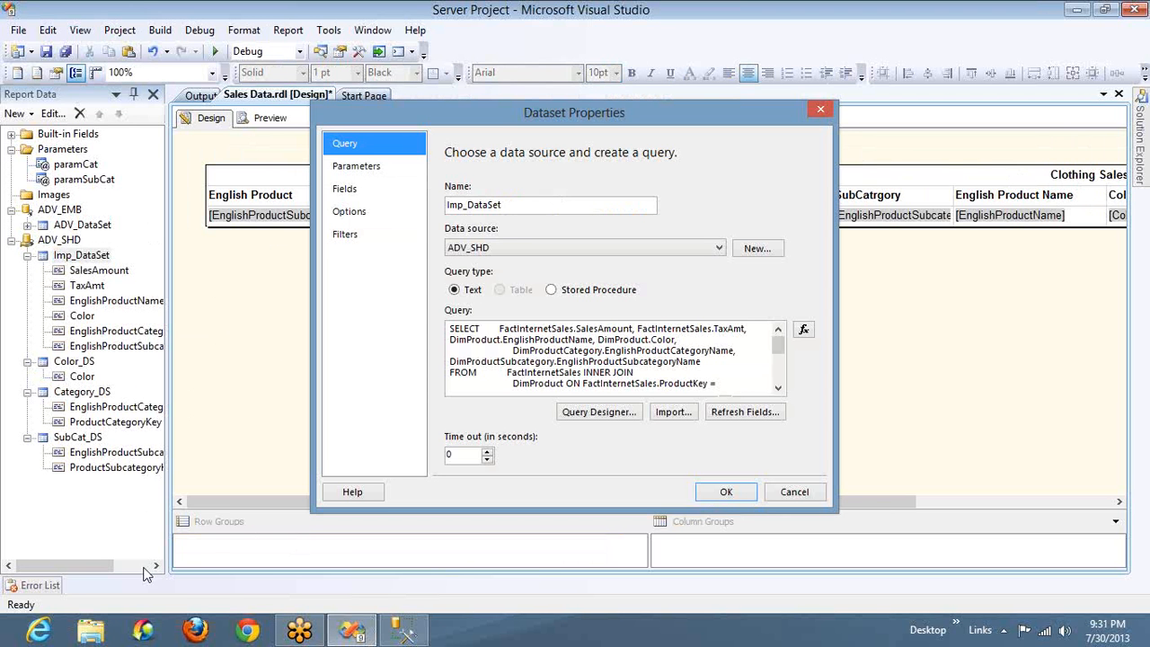
{"action": "left_click", "coordinate": [346, 238]}
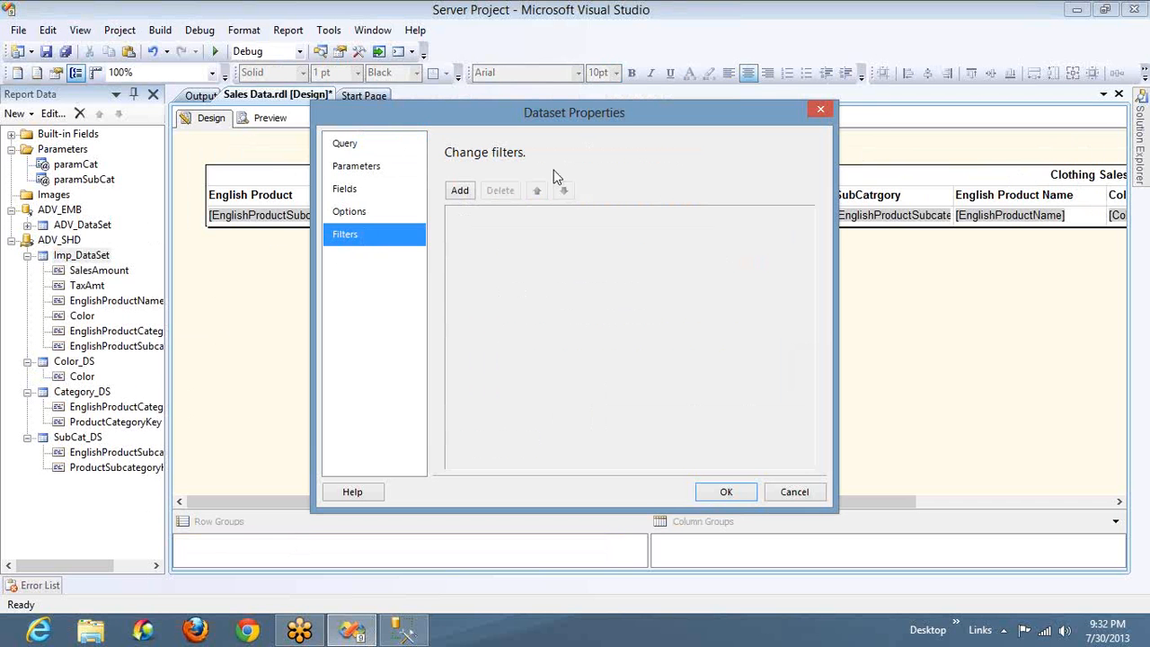
{"action": "left_click", "coordinate": [1140, 47]}
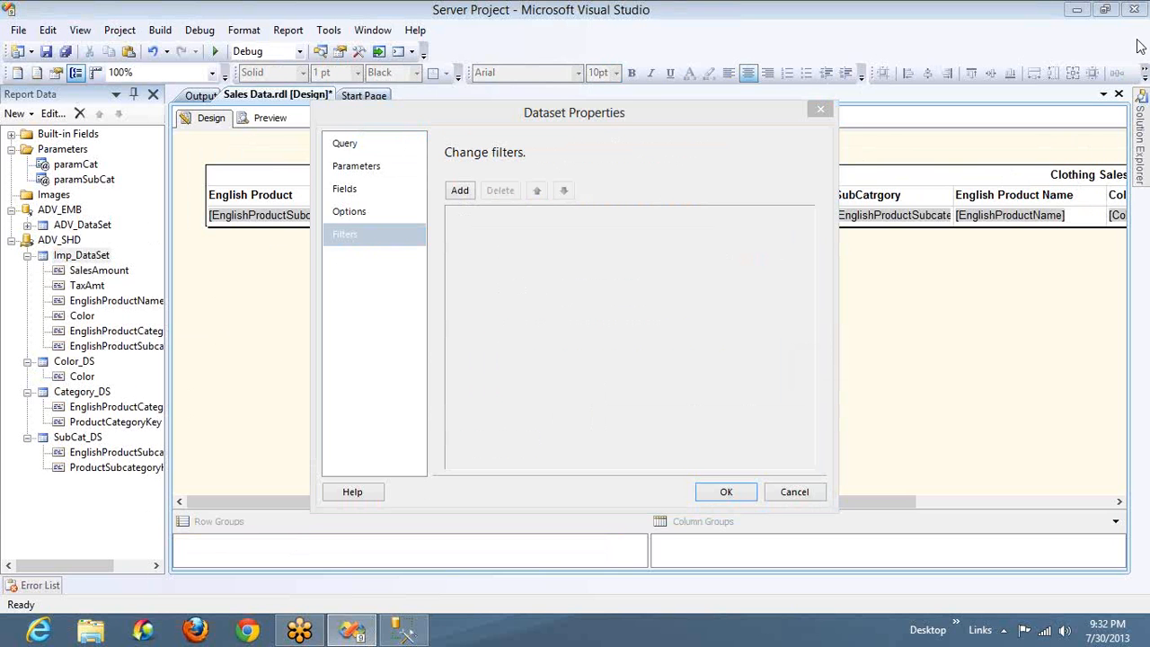
{"action": "left_click", "coordinate": [265, 203]}
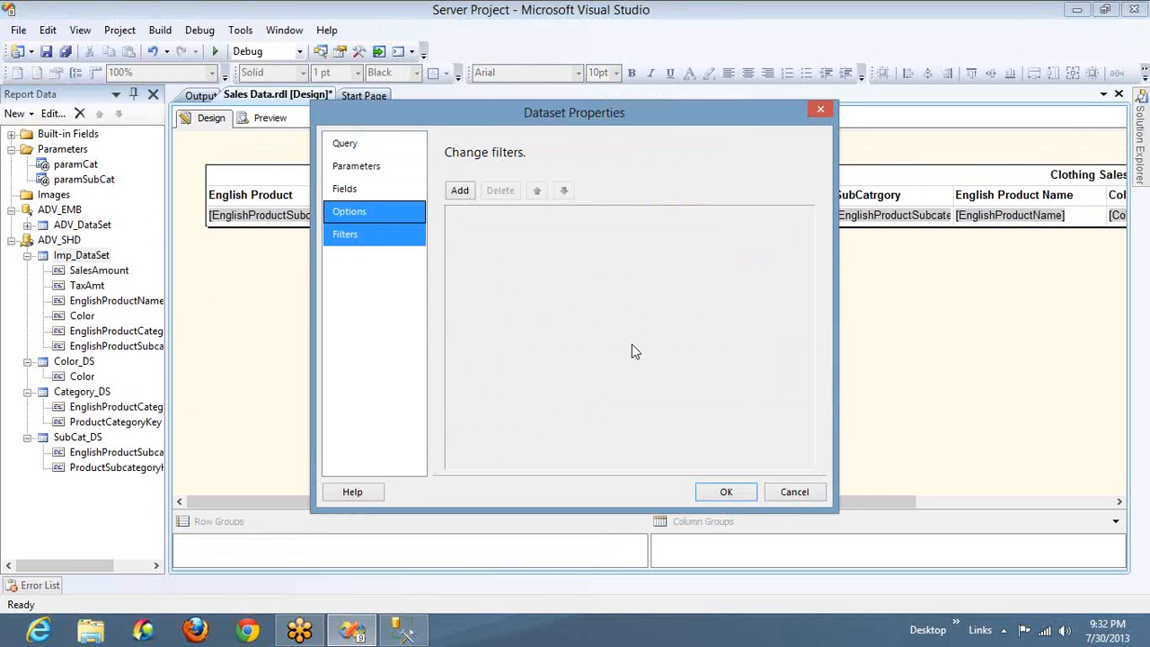
{"action": "left_click", "coordinate": [790, 493]}
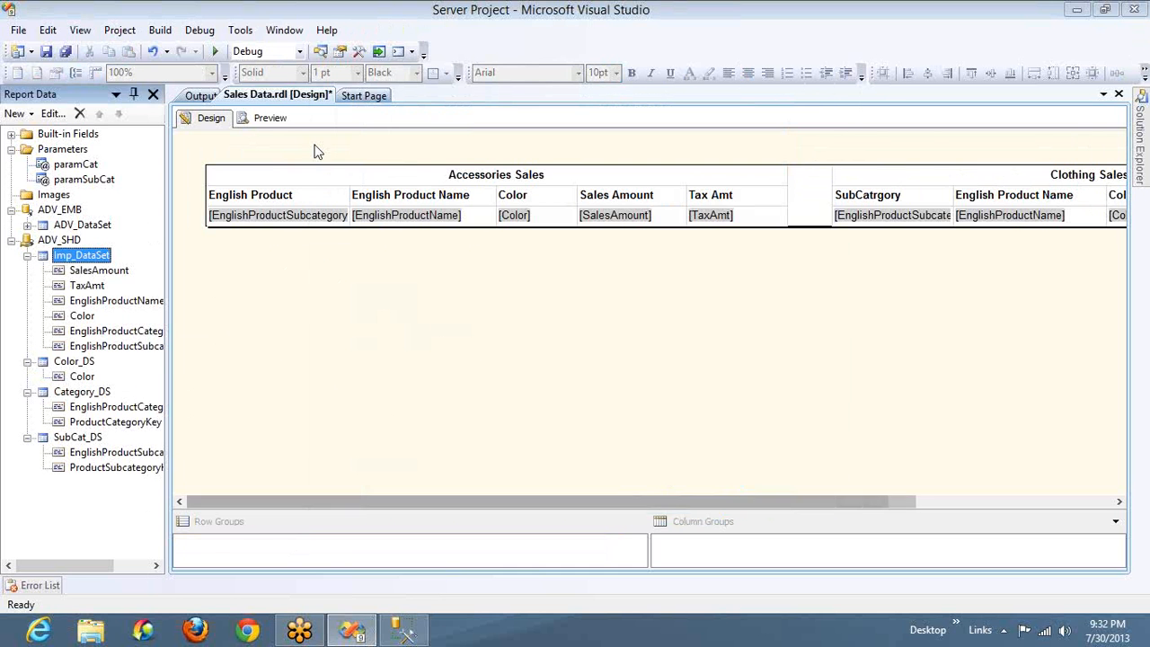
Select cells in the Accessories Sales and Clothing Sales tables in turn to look at the two separate tables
{"action": "left_click", "coordinate": [313, 215]}
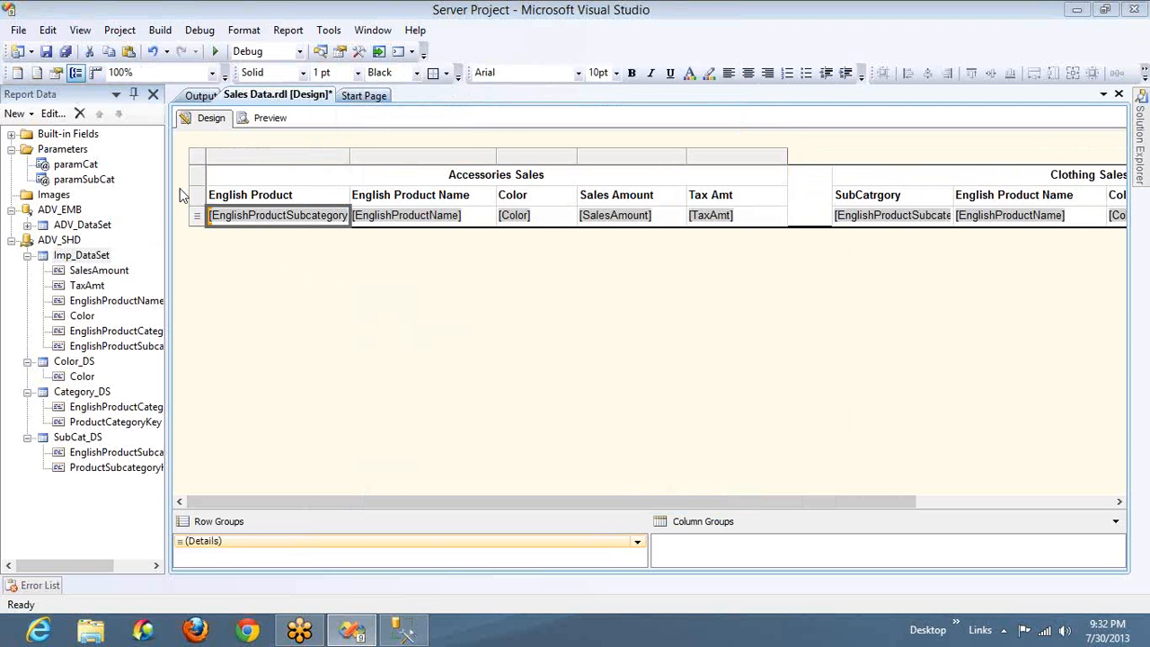
{"action": "left_click", "coordinate": [852, 195]}
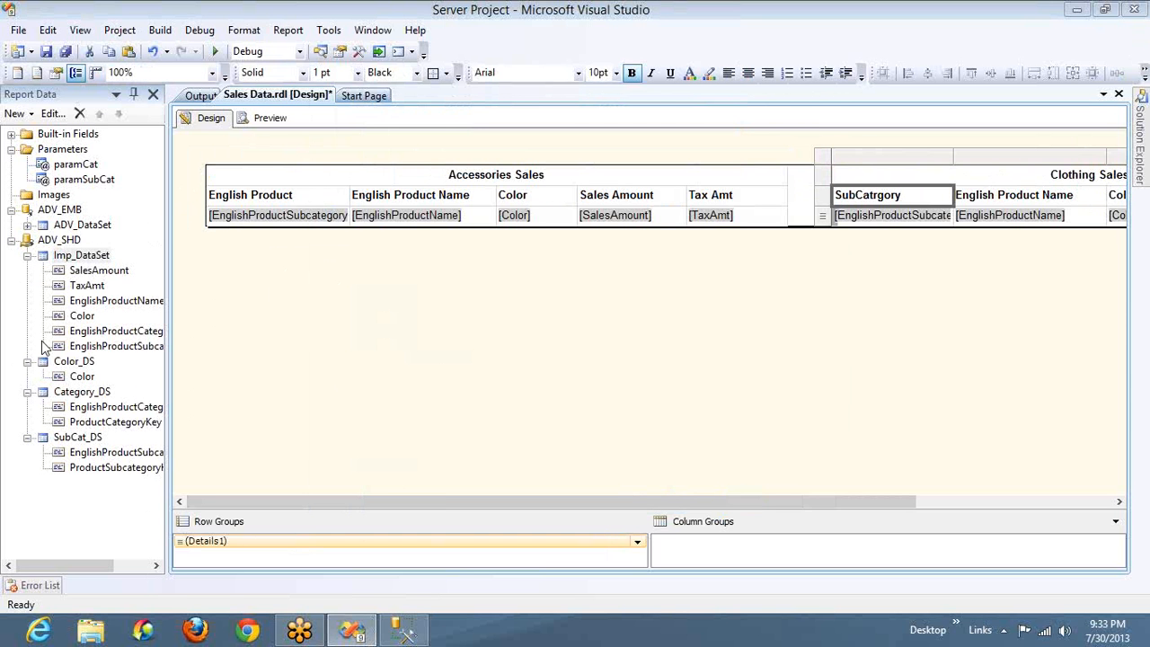
{"action": "left_click", "coordinate": [222, 177]}
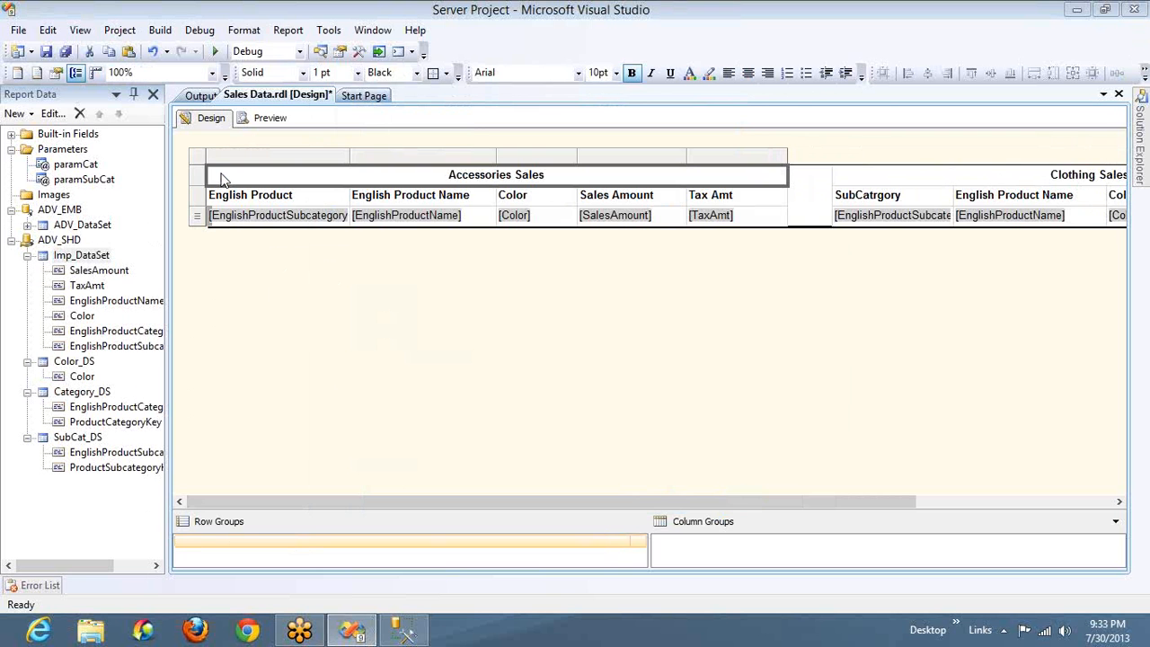
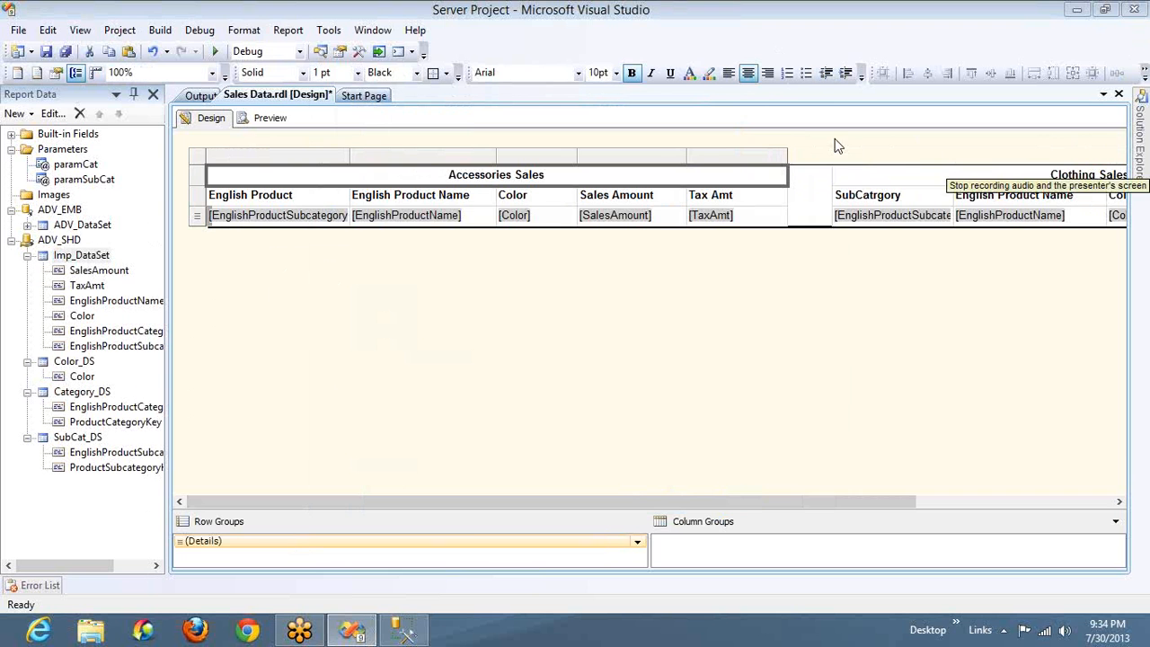
Look at the value expression of the EnglishProductName cell in the Accessories Sales table, and close it without changes
{"action": "left_click", "coordinate": [478, 222]}
{"action": "right_click", "coordinate": [479, 221]}
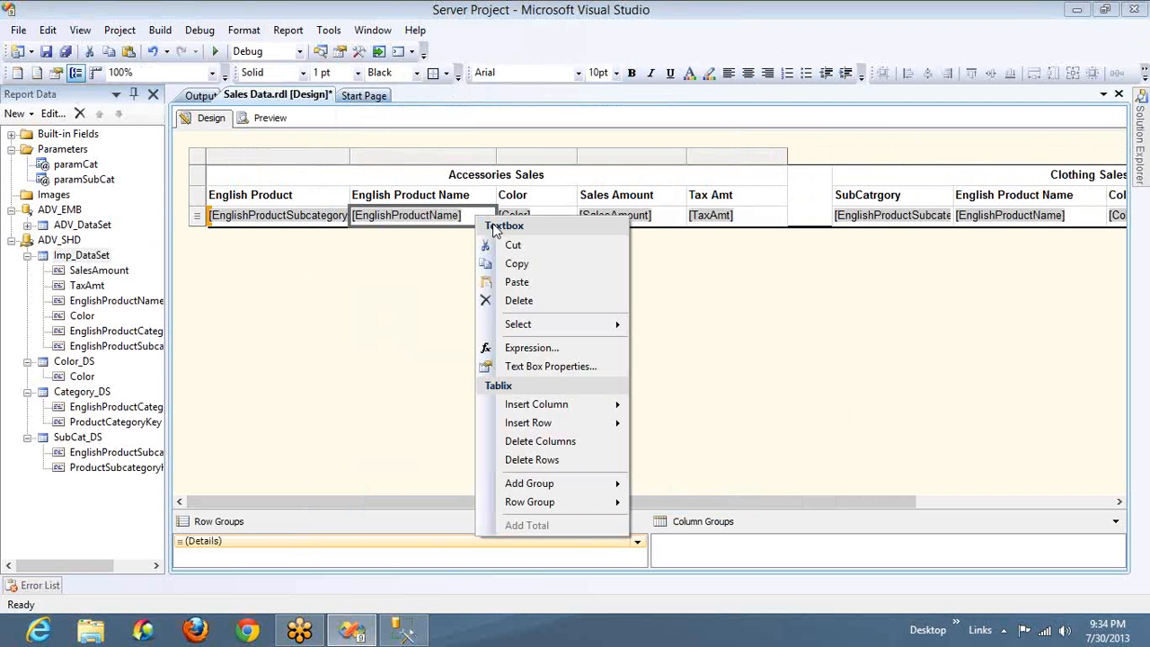
{"action": "left_click", "coordinate": [529, 352]}
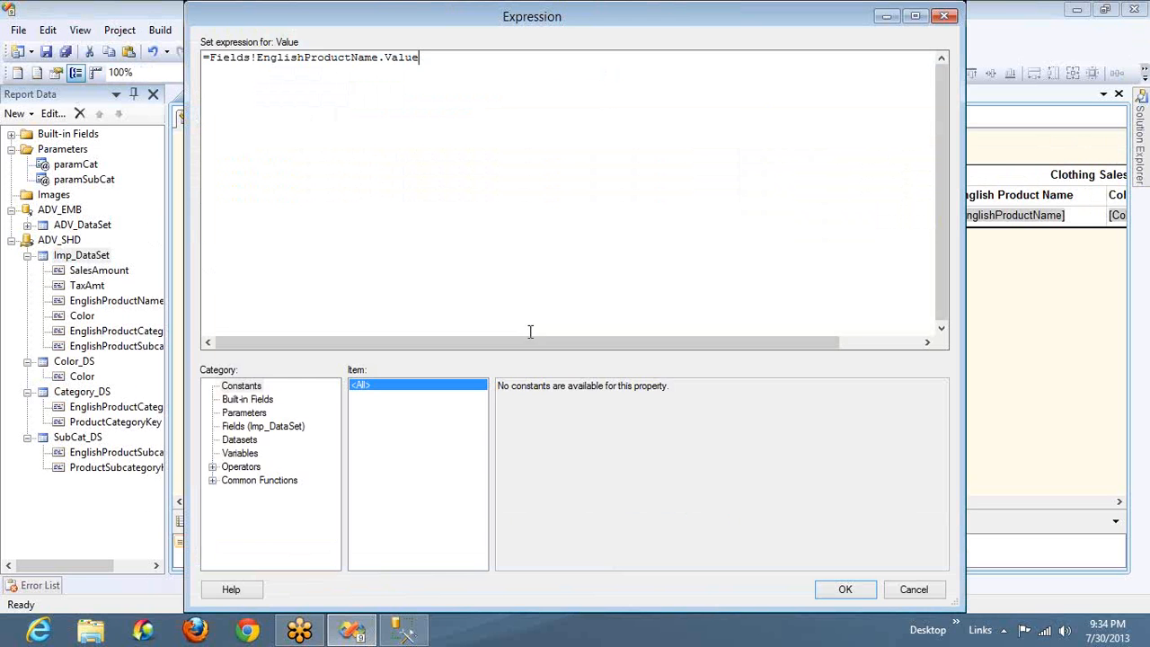
{"action": "right_click", "coordinate": [682, 28]}
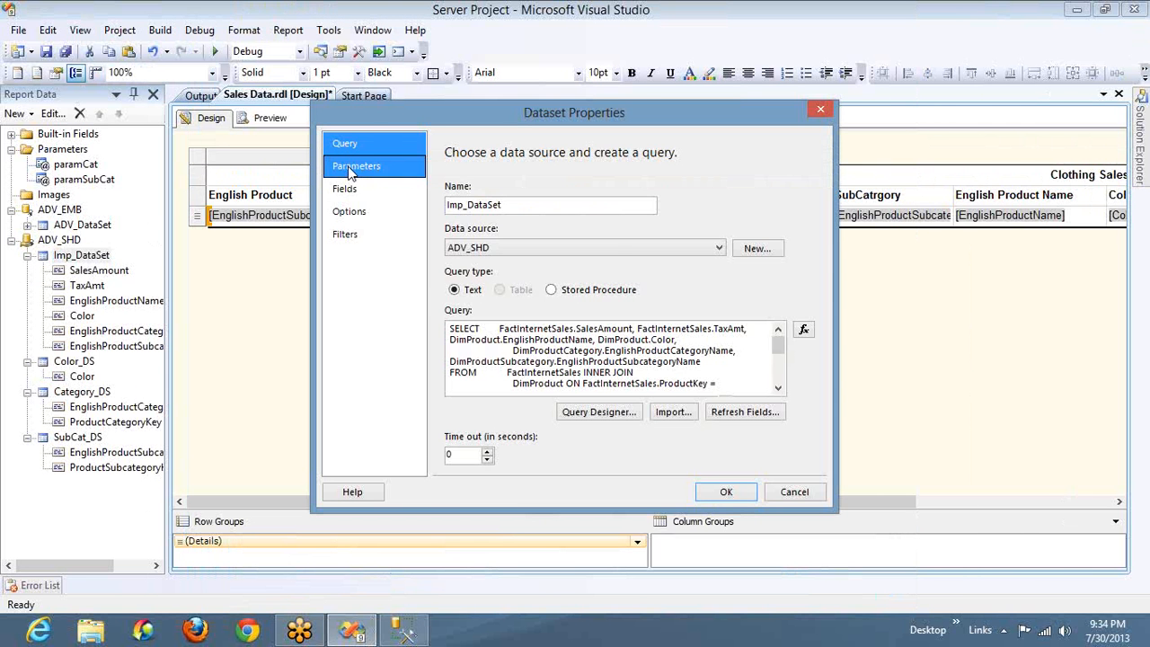
Start a blank filter and a blank calculated field in the Imp_DataSet properties, and cancel without saving them
{"action": "left_click", "coordinate": [350, 170]}
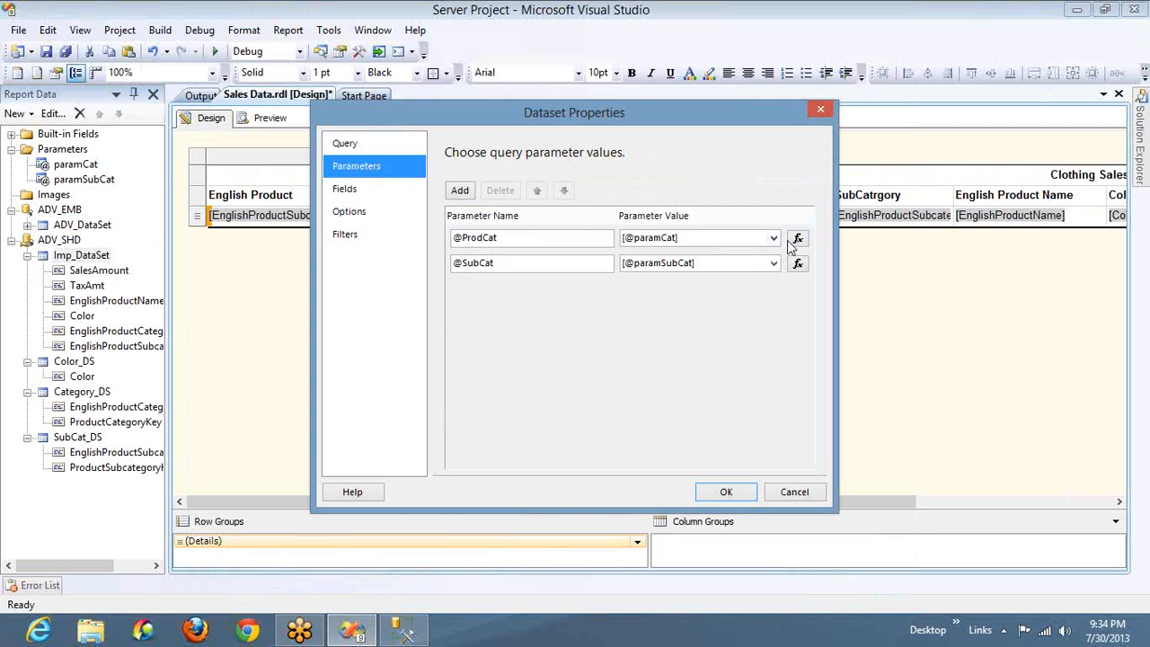
{"action": "left_click", "coordinate": [366, 234]}
{"action": "left_click", "coordinate": [459, 190]}
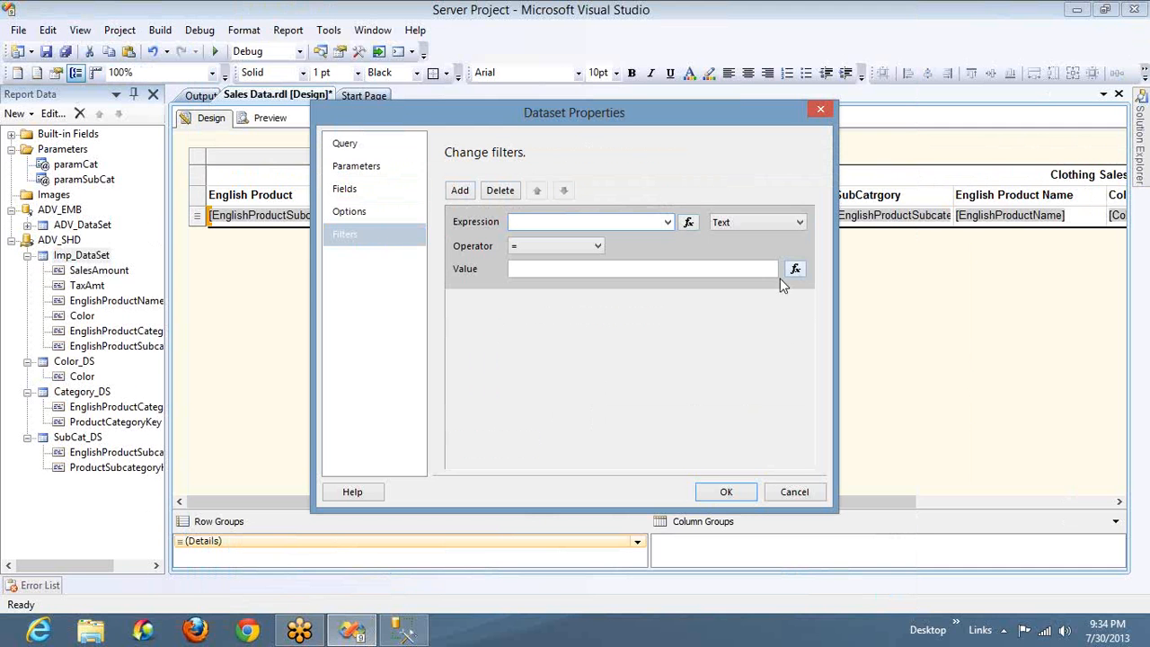
{"action": "left_click", "coordinate": [372, 192]}
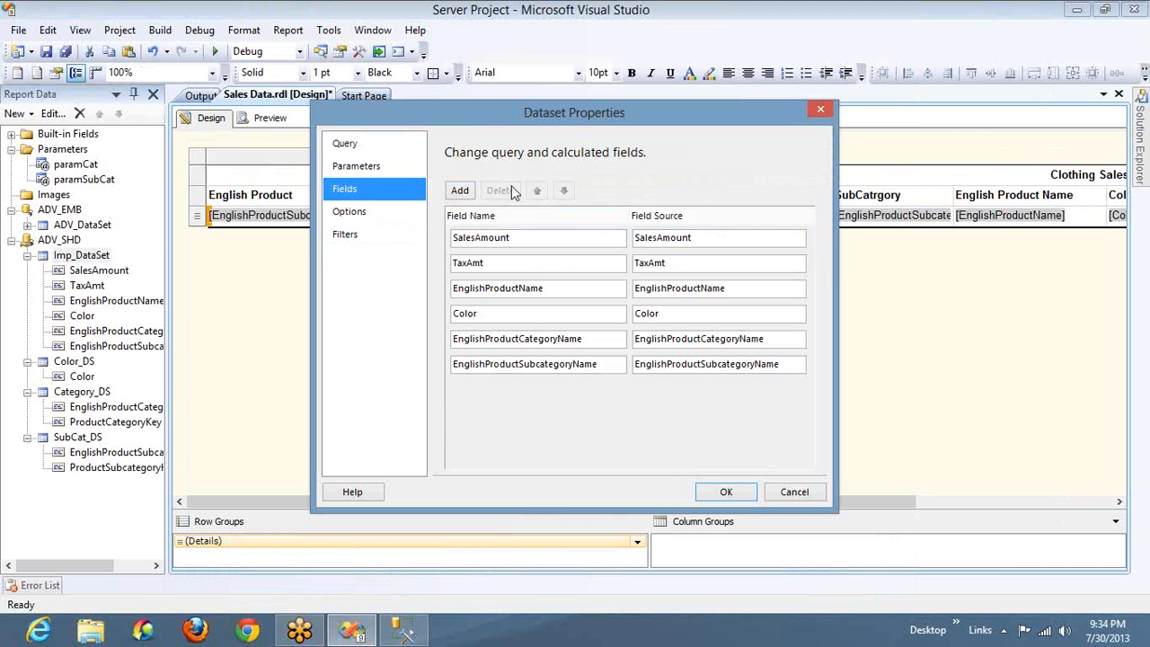
{"action": "left_click", "coordinate": [460, 191]}
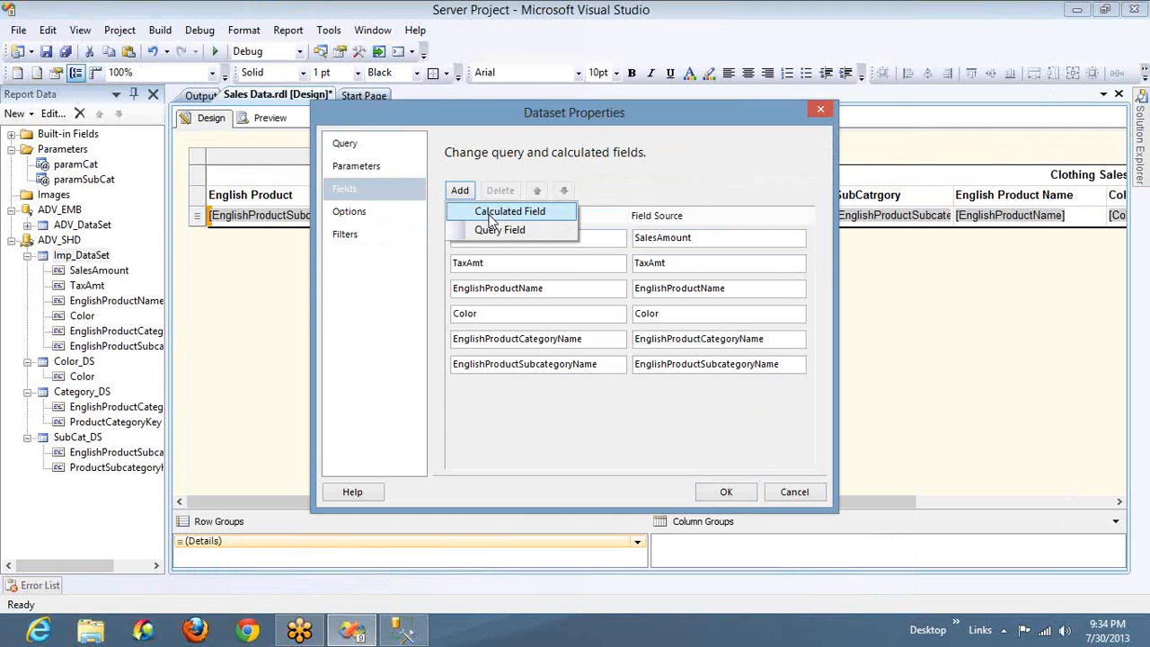
{"action": "left_click", "coordinate": [507, 210]}
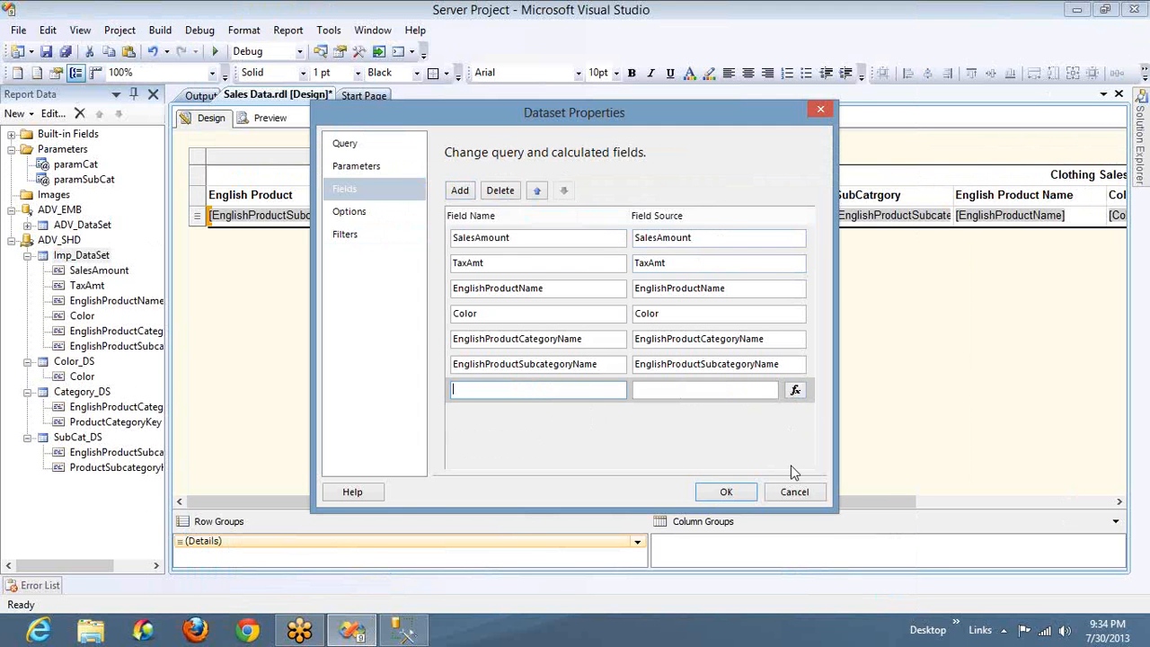
{"action": "left_click", "coordinate": [793, 491]}
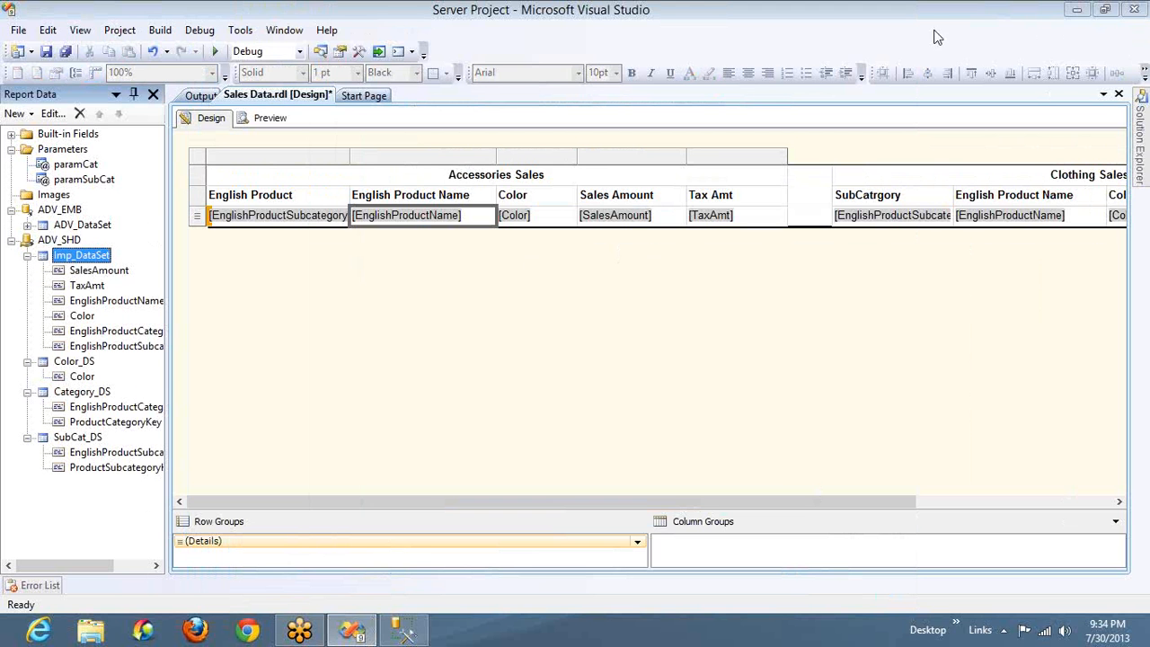
Set the background color of the Accessories Sales table's column header row to Silver
{"action": "left_click", "coordinate": [753, 199]}
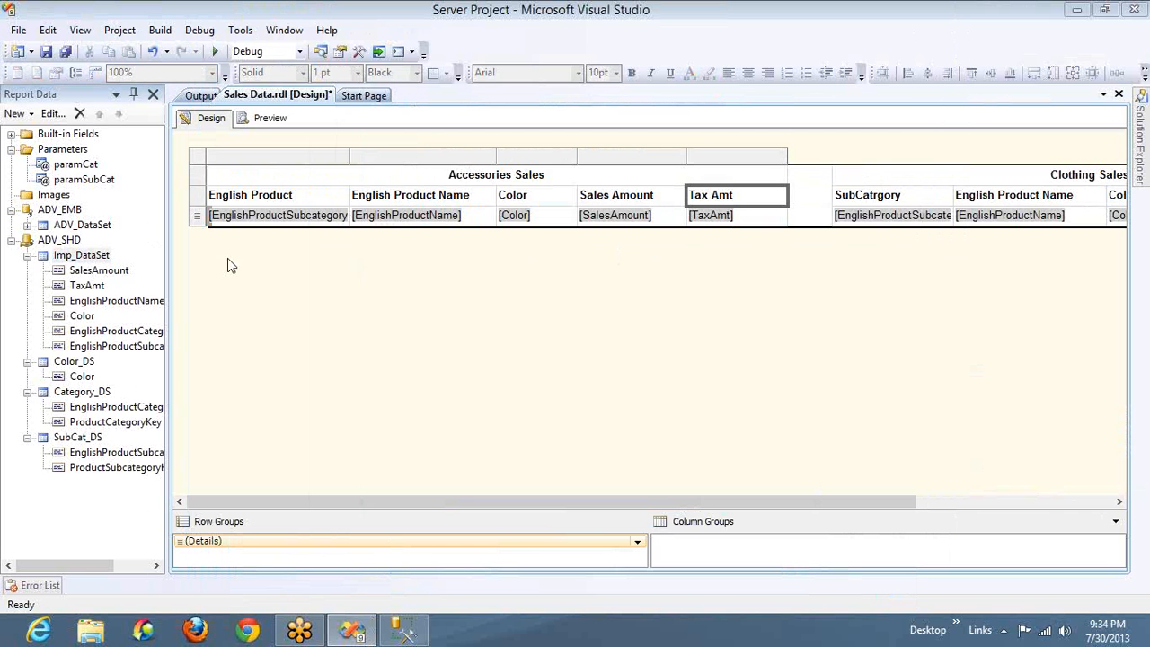
{"action": "left_click", "coordinate": [306, 199], "text": "shift"}
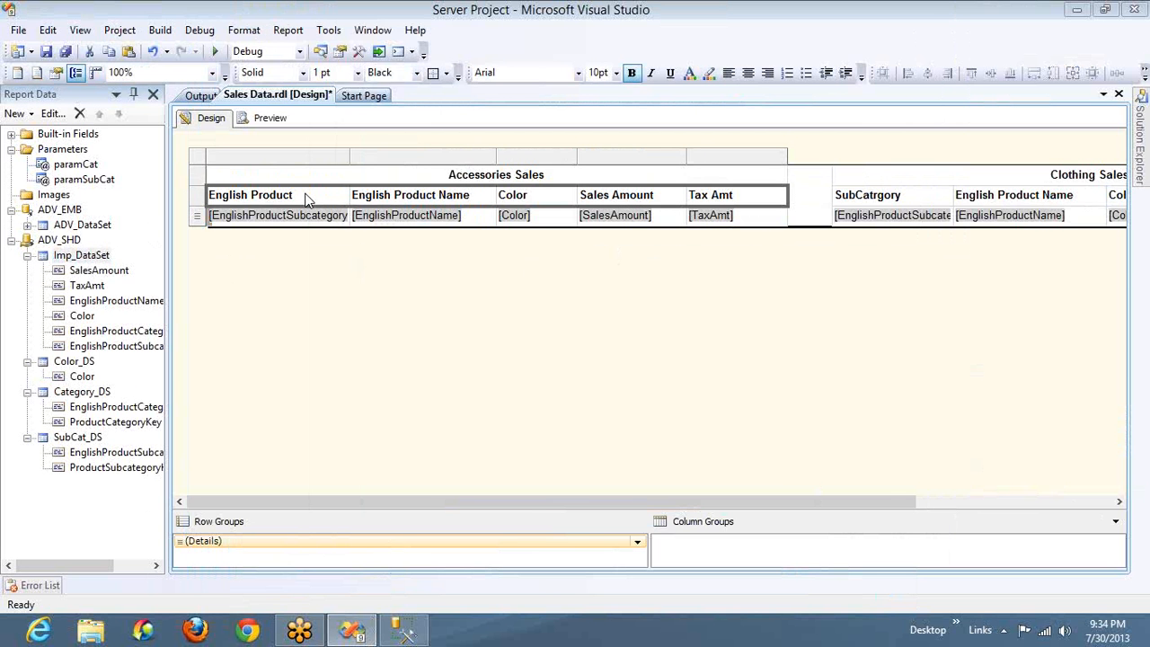
{"action": "key", "text": "F4"}
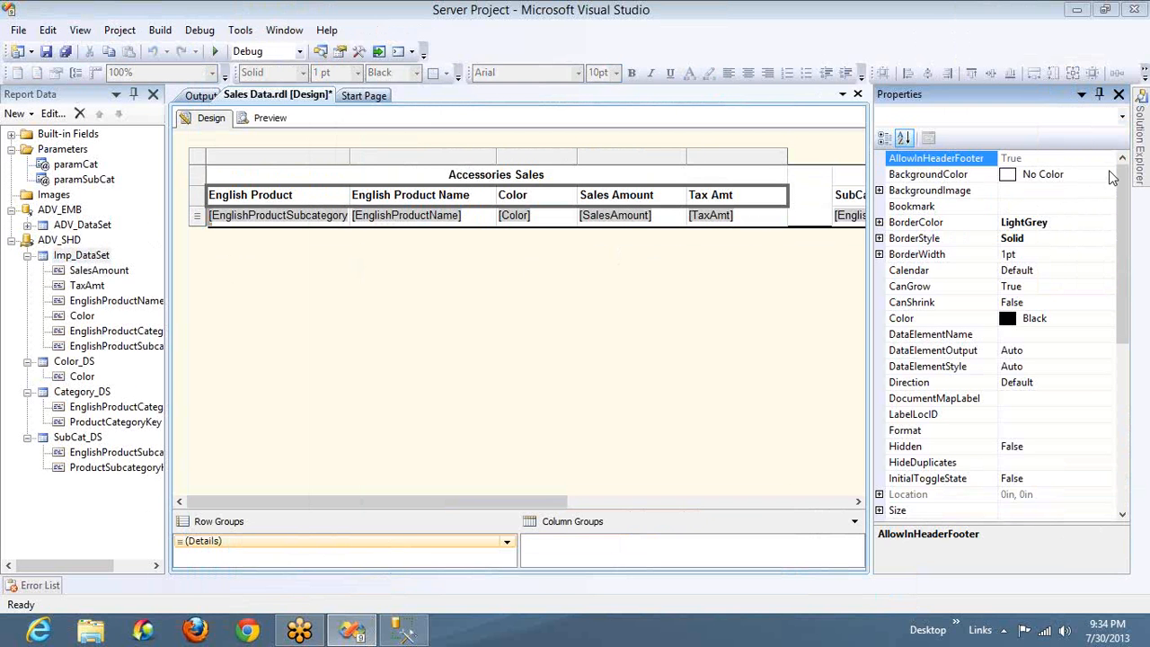
{"action": "left_click", "coordinate": [1112, 177]}
{"action": "left_click", "coordinate": [1107, 174]}
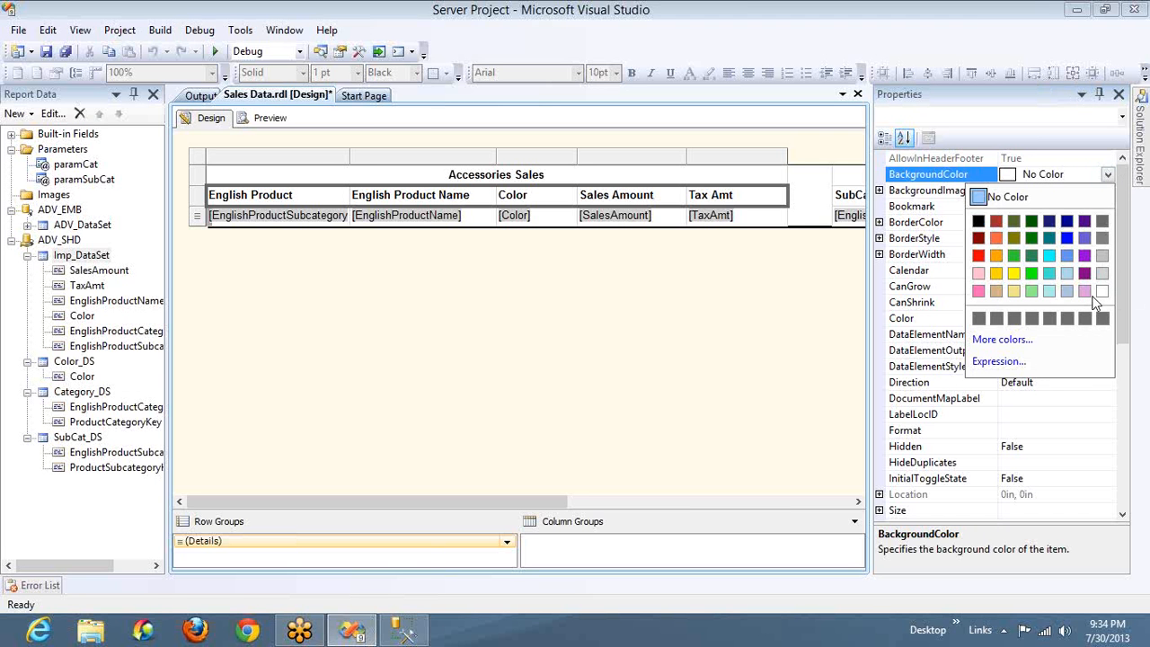
{"action": "left_click", "coordinate": [1104, 267]}
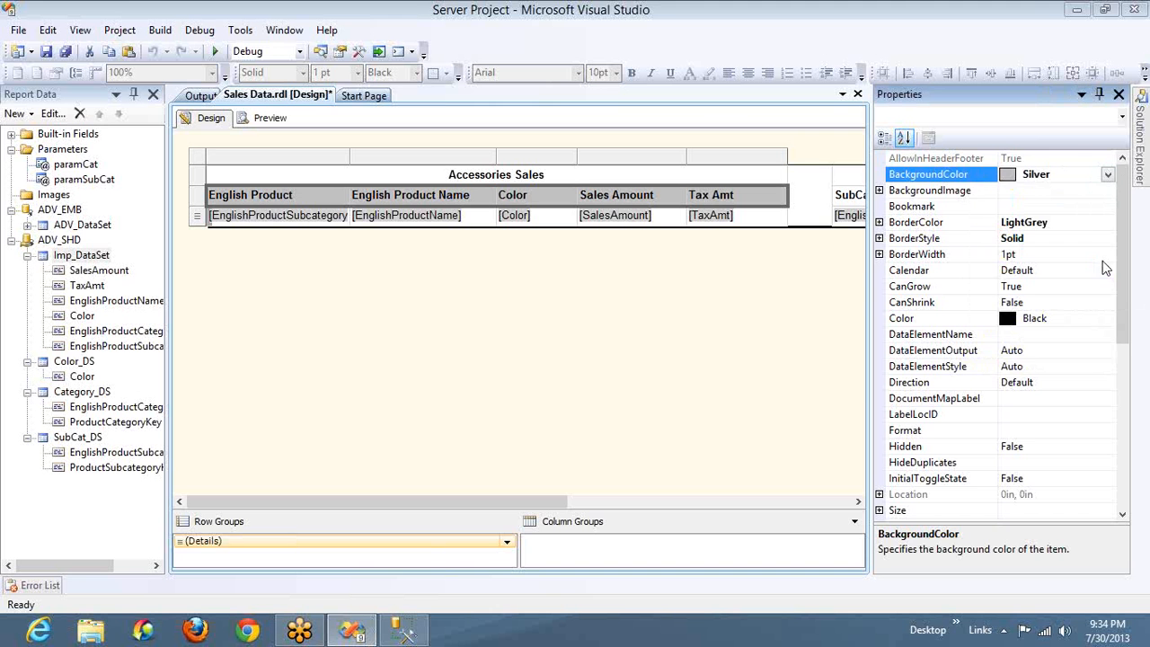
Look at the expression behind the header row's BackgroundColor, and close it without changes
{"action": "left_click", "coordinate": [1107, 176]}
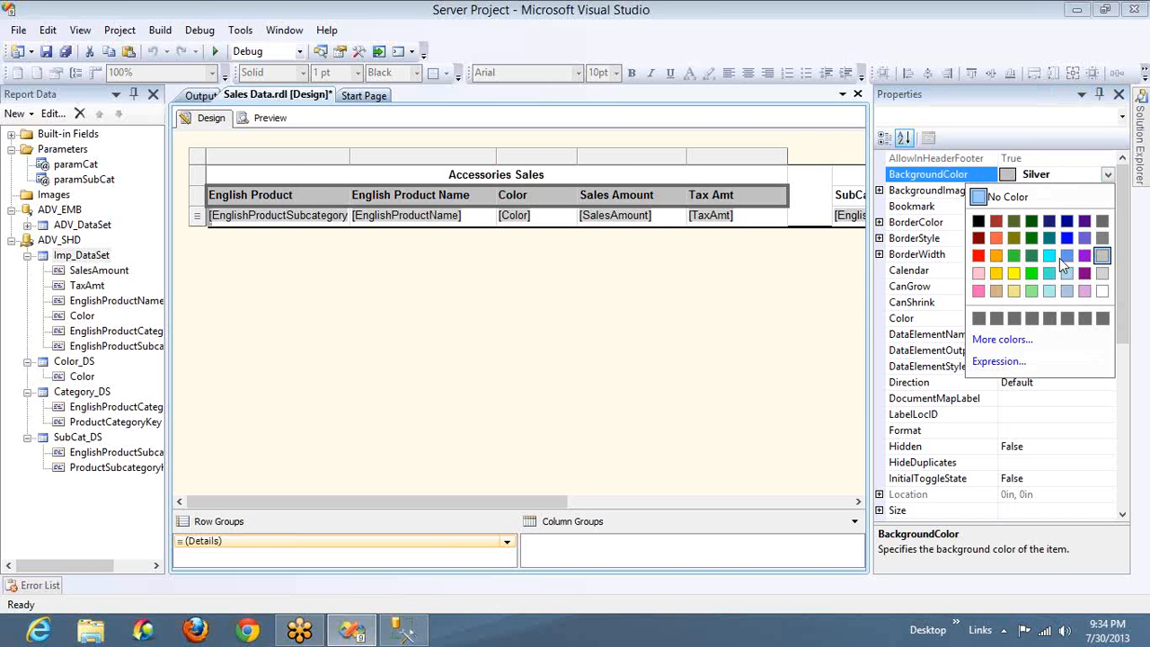
{"action": "left_click", "coordinate": [999, 362]}
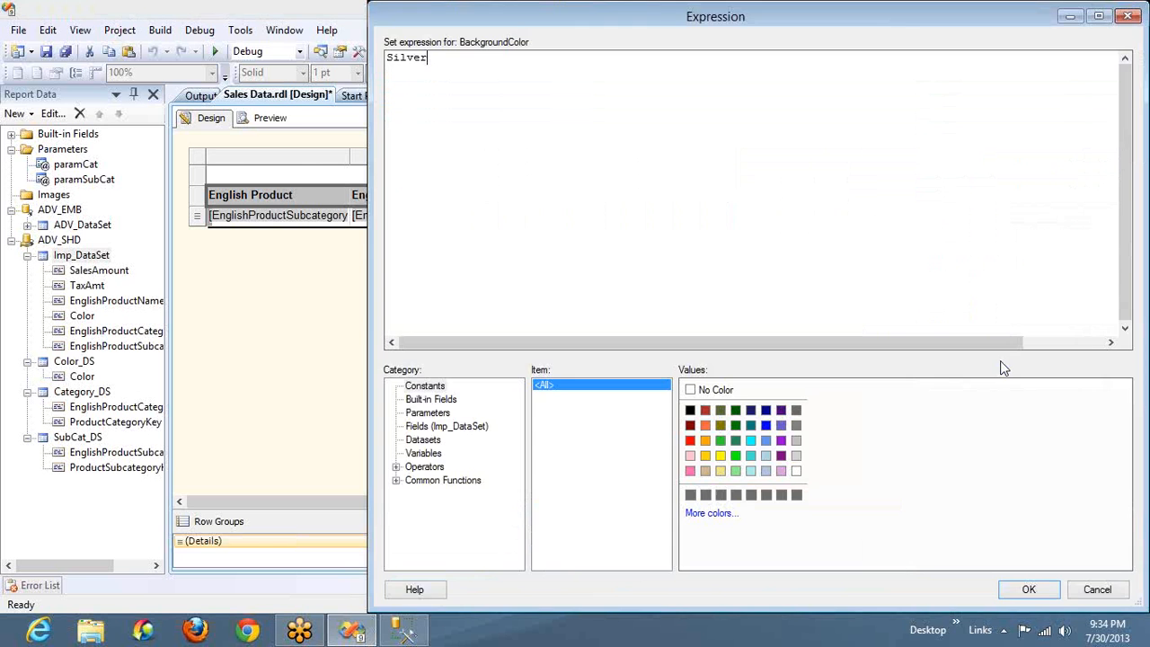
{"action": "left_click", "coordinate": [1130, 17]}
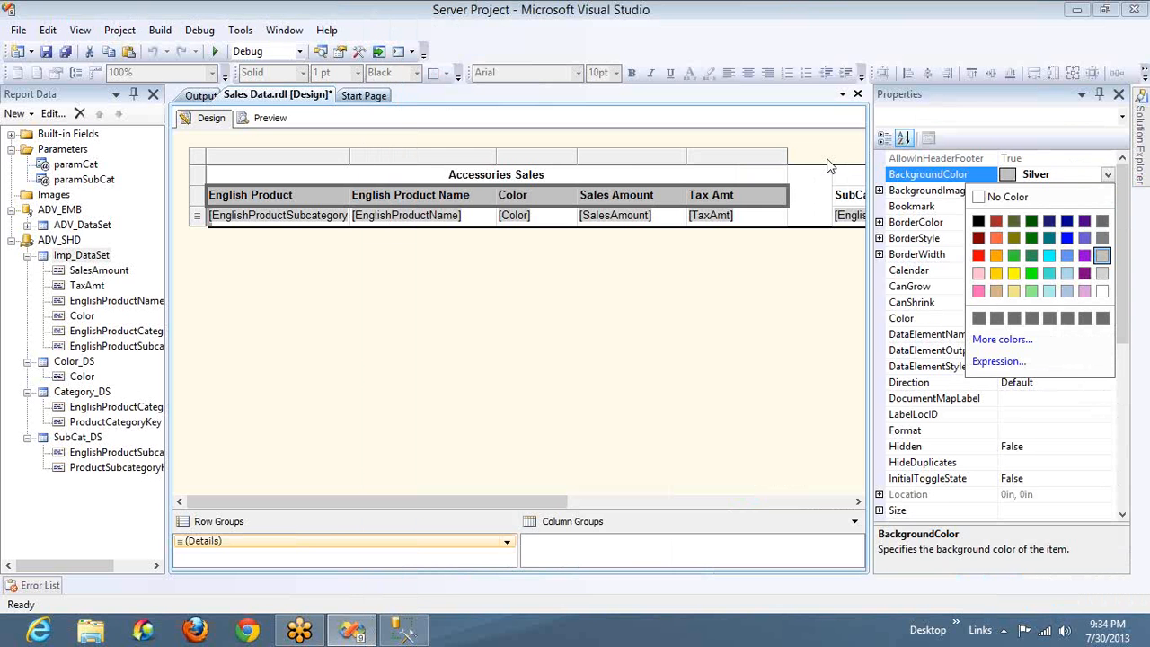
{"action": "left_click", "coordinate": [924, 274]}
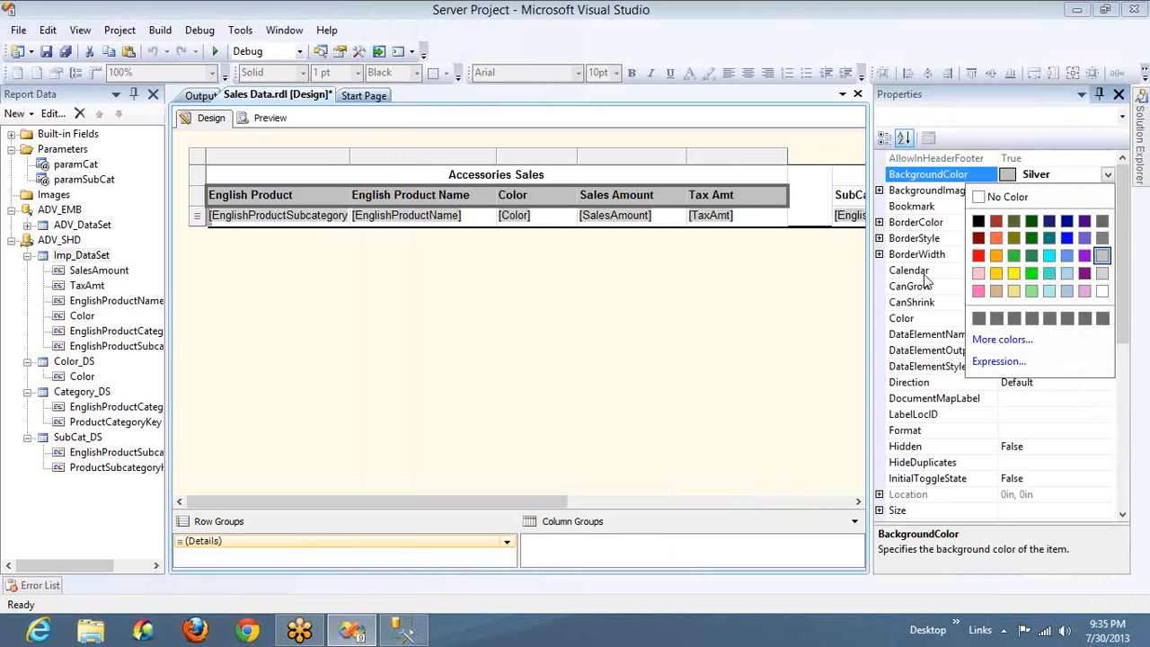
Set the default border style of the Accessories Sales column header row to Dotted
{"action": "left_click", "coordinate": [880, 238]}
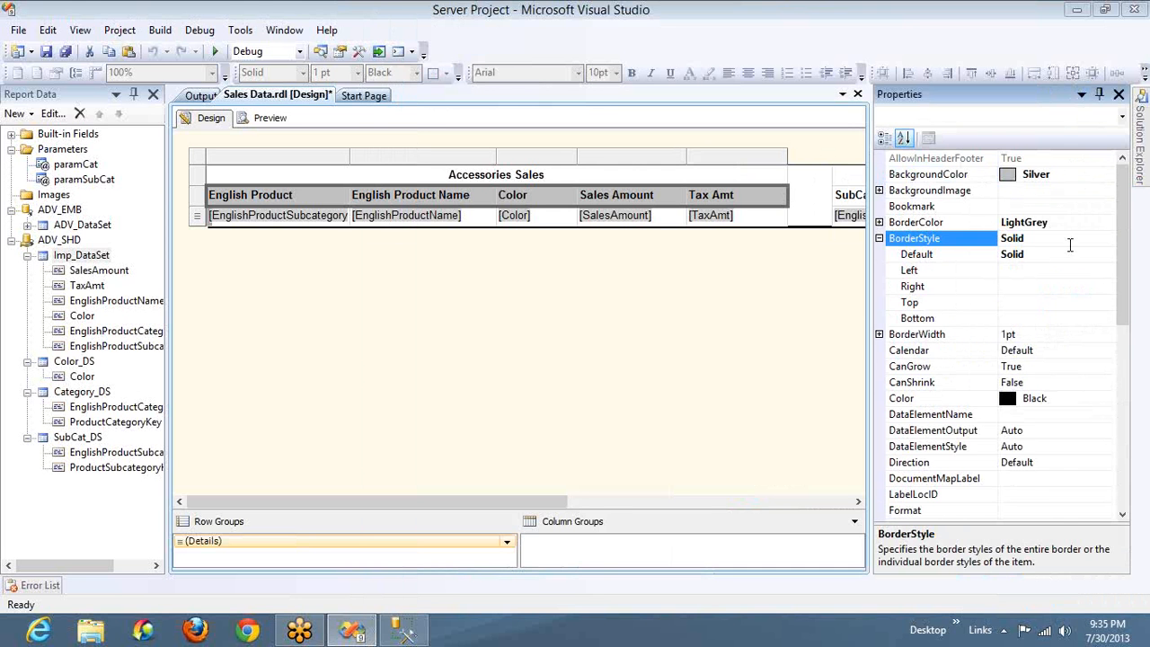
{"action": "left_click", "coordinate": [1110, 256]}
{"action": "left_click", "coordinate": [1108, 255]}
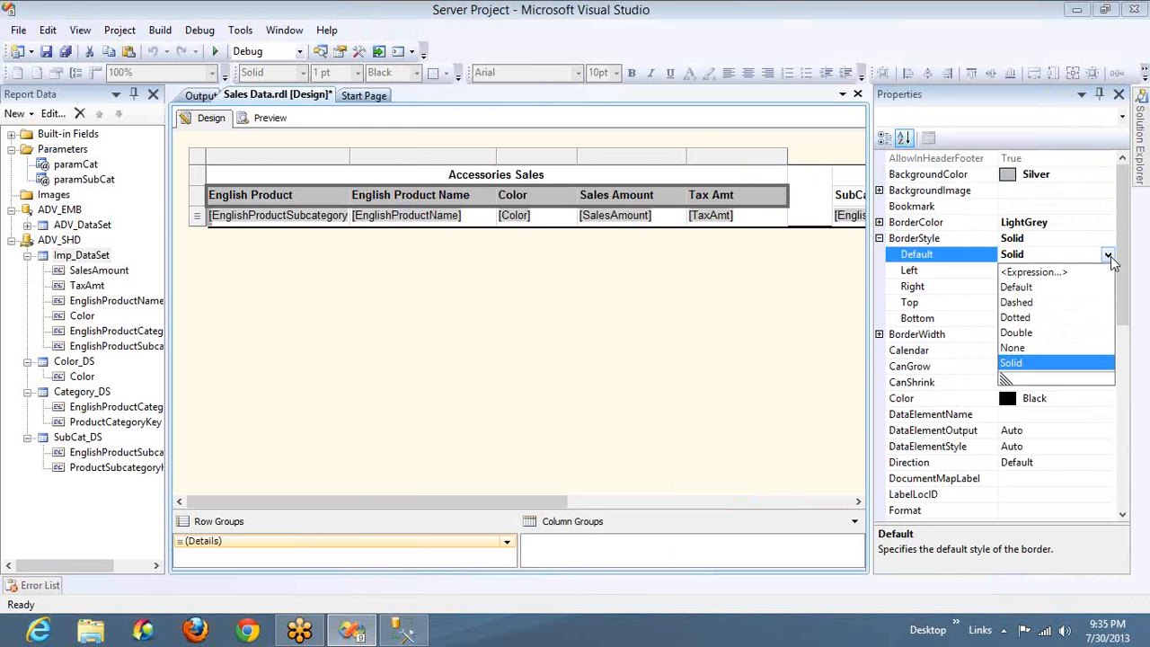
{"action": "left_click", "coordinate": [1022, 319]}
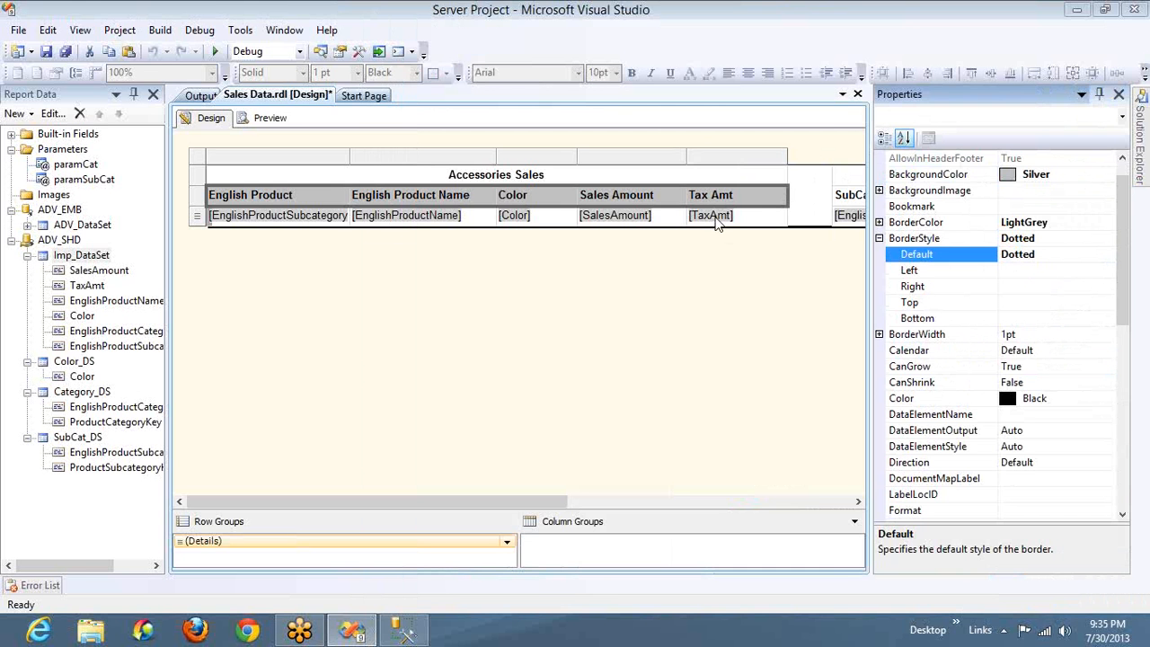
Set the report's border width to 5pt and its default border style to Dotted
{"action": "left_click", "coordinate": [802, 209]}
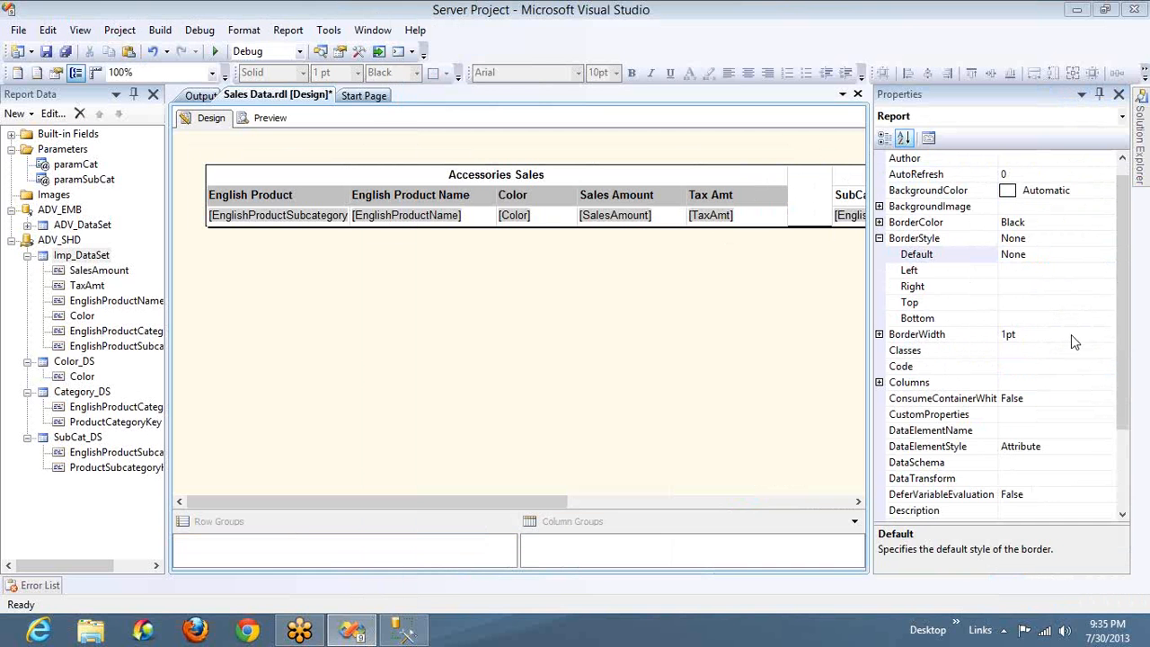
{"action": "left_click", "coordinate": [1037, 335]}
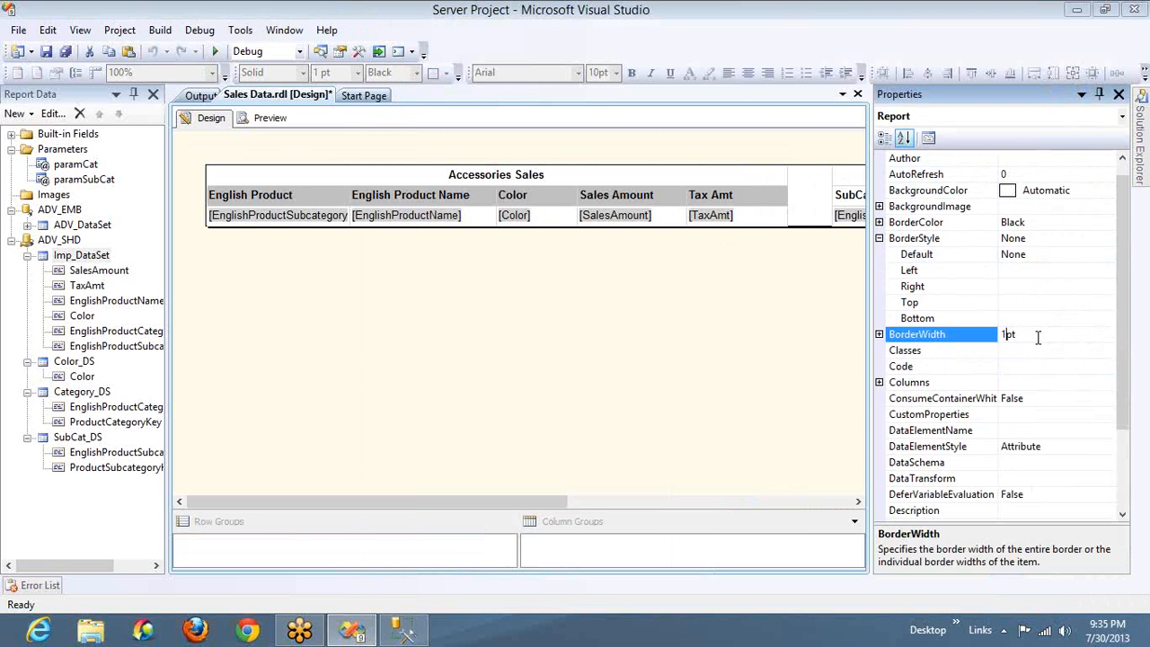
{"action": "key", "text": "BackSpace"}
{"action": "key", "text": "BackSpace"}
{"action": "key", "text": "BackSpace"}
{"action": "type", "text": "5pt"}
{"action": "key", "text": "Return"}
{"action": "left_click", "coordinate": [1082, 258]}
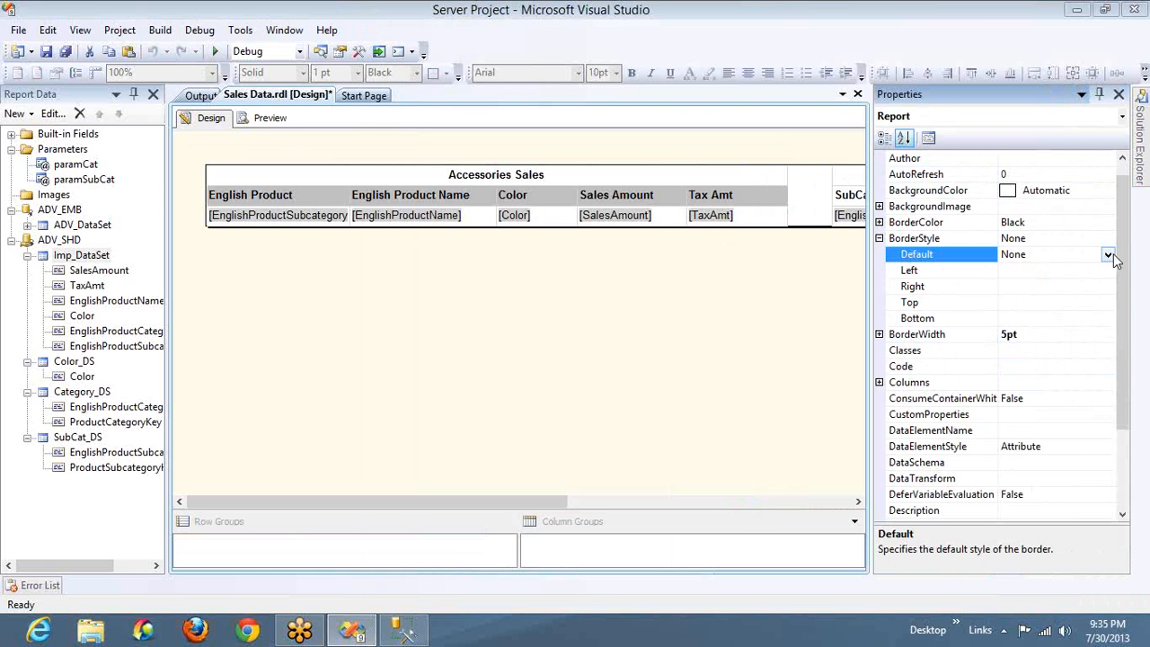
{"action": "left_click", "coordinate": [1108, 255]}
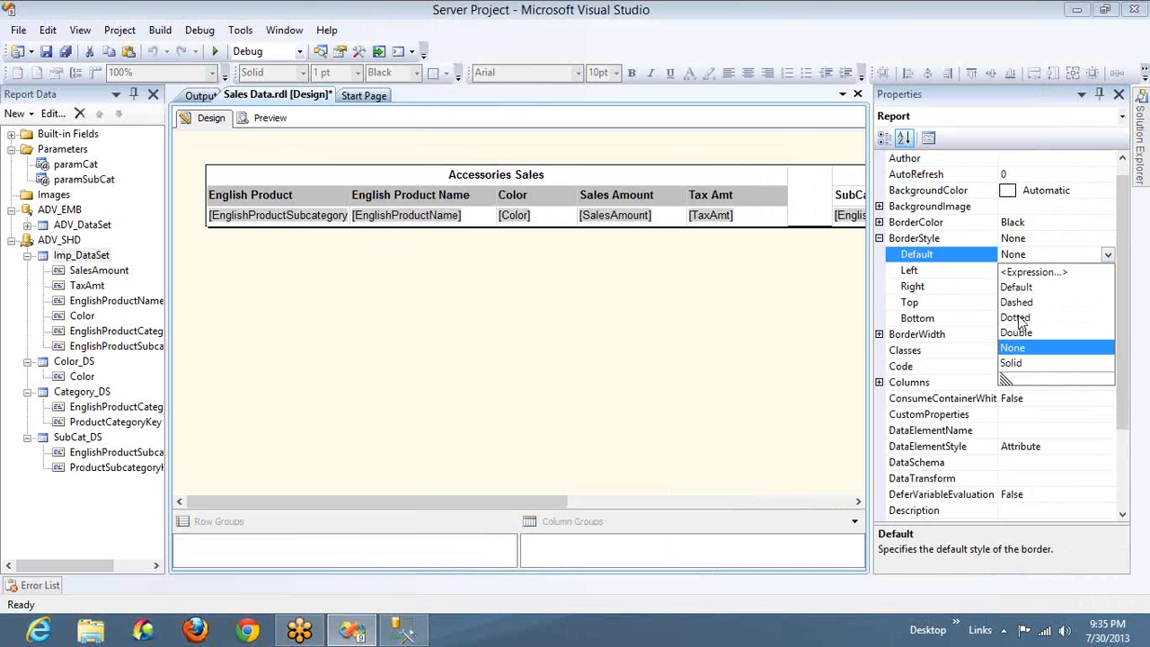
{"action": "left_click", "coordinate": [1018, 318]}
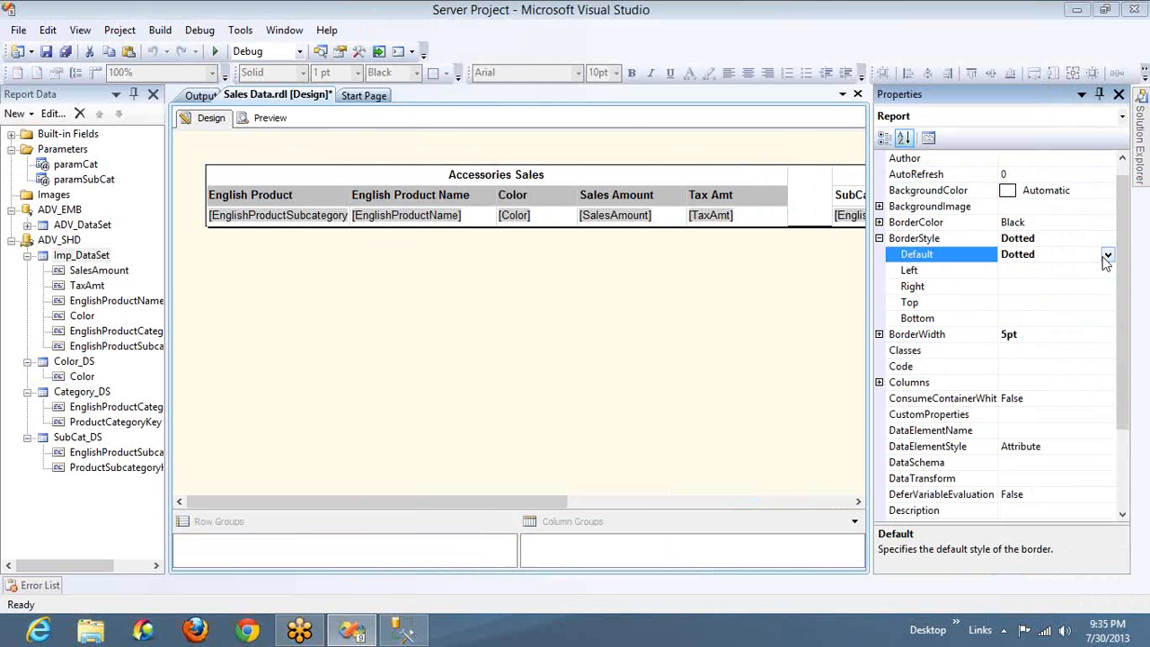
{"action": "right_click", "coordinate": [1087, 286]}
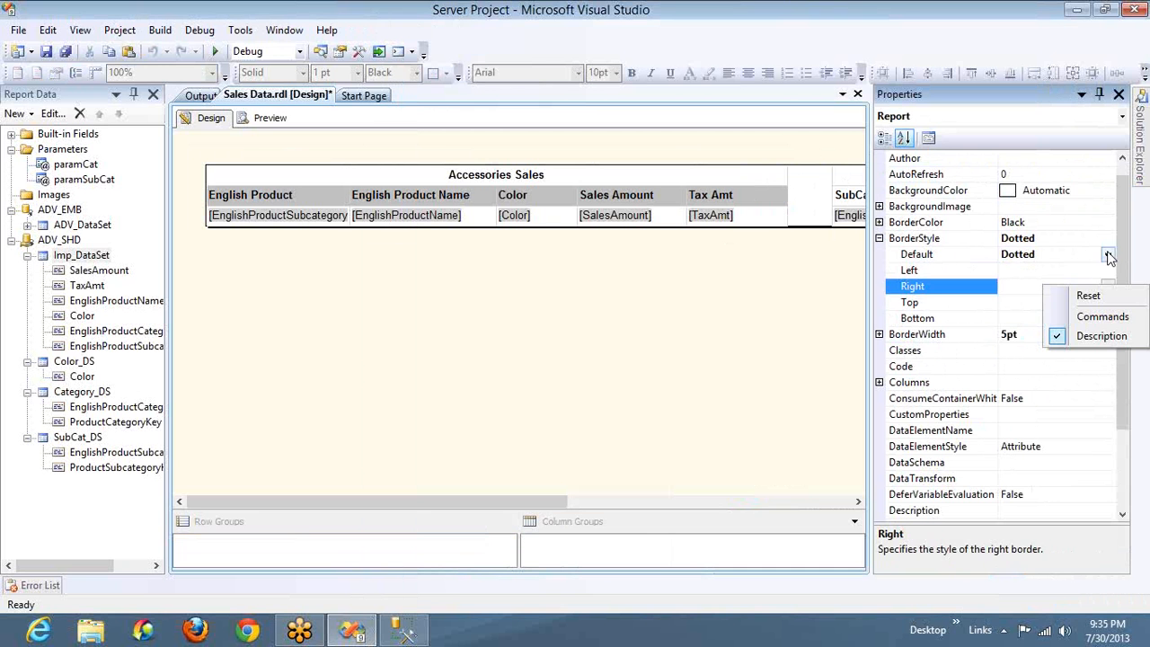
{"action": "right_click", "coordinate": [1051, 252]}
{"action": "left_click", "coordinate": [1049, 239]}
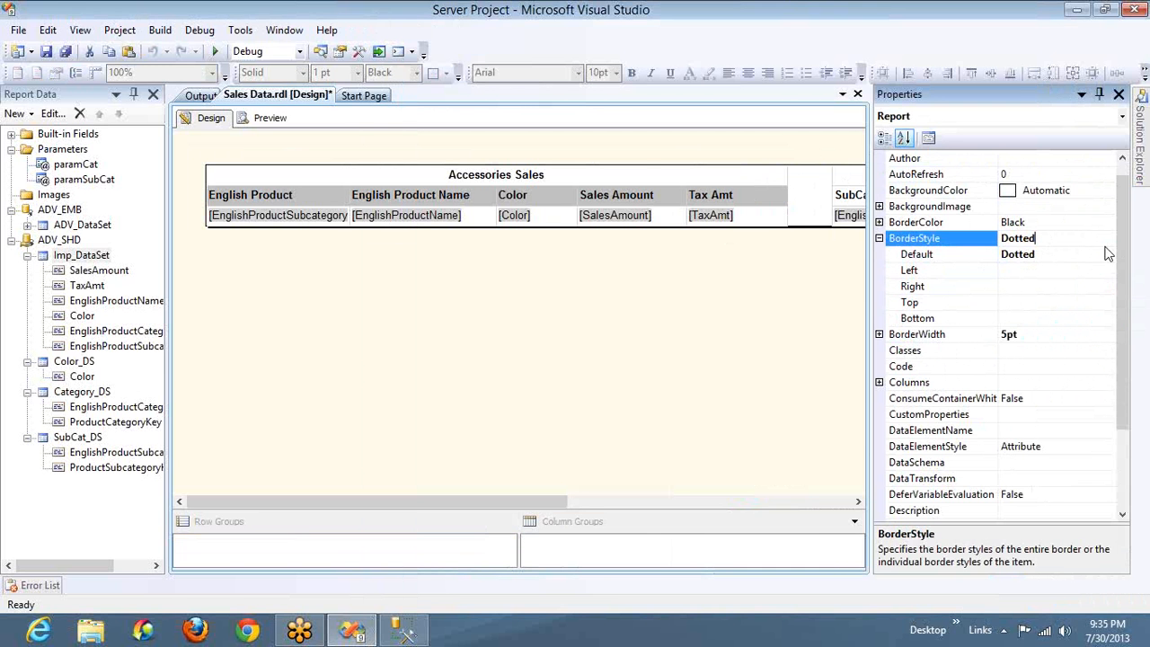
{"action": "left_click", "coordinate": [1097, 254]}
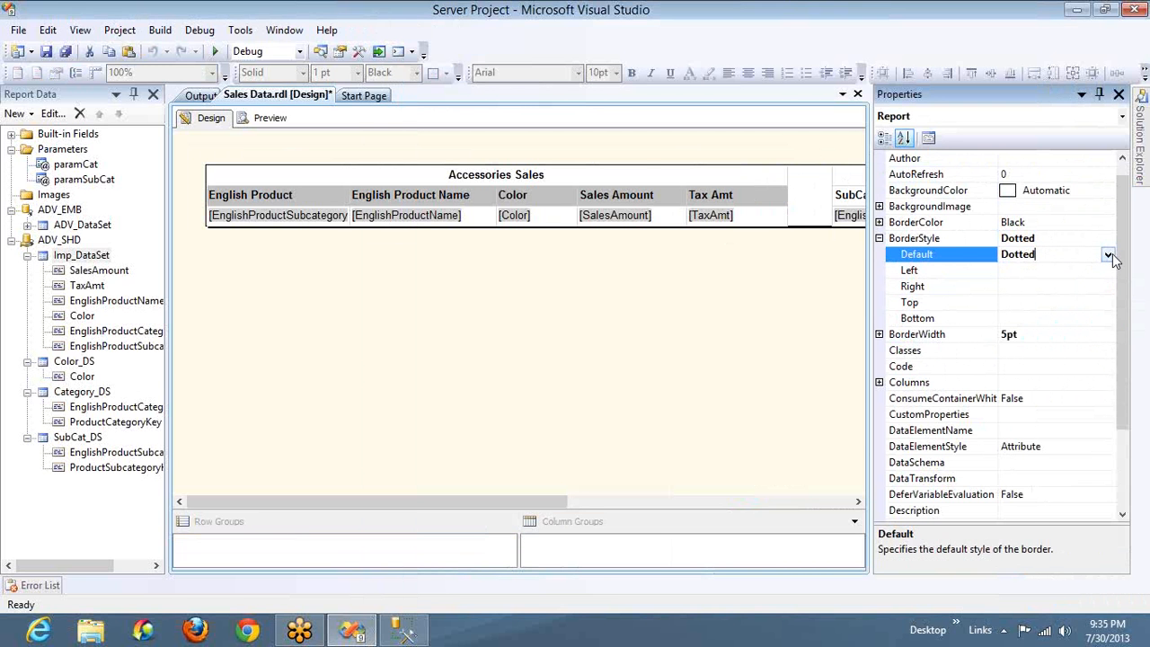
{"action": "left_click", "coordinate": [1108, 254]}
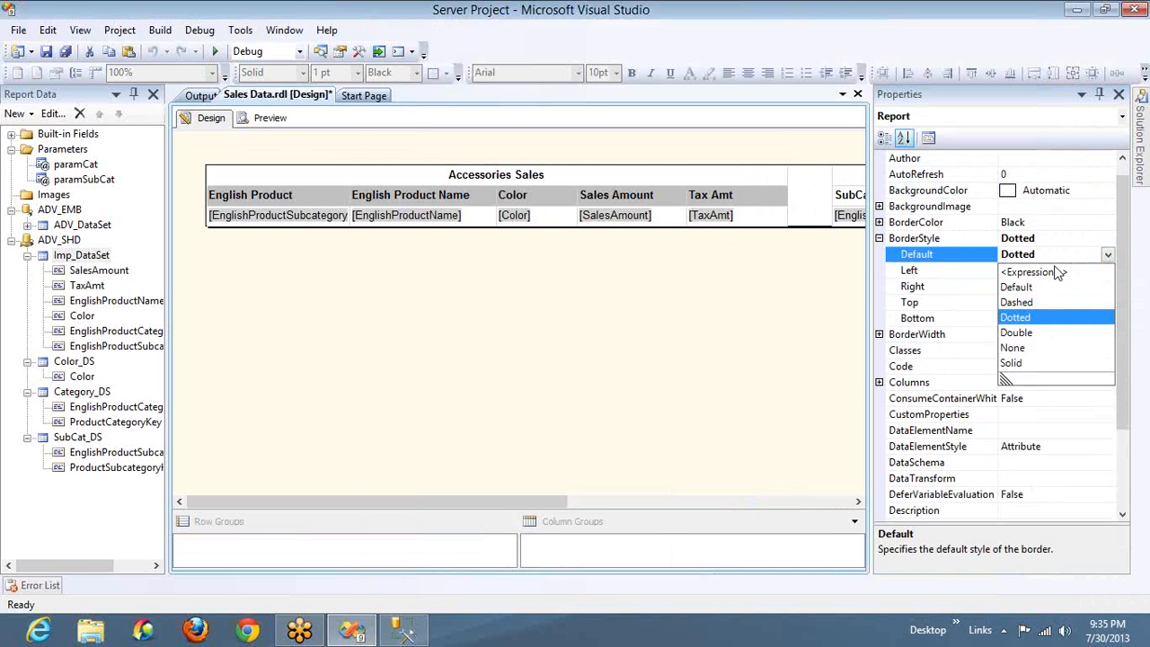
{"action": "left_click", "coordinate": [977, 267]}
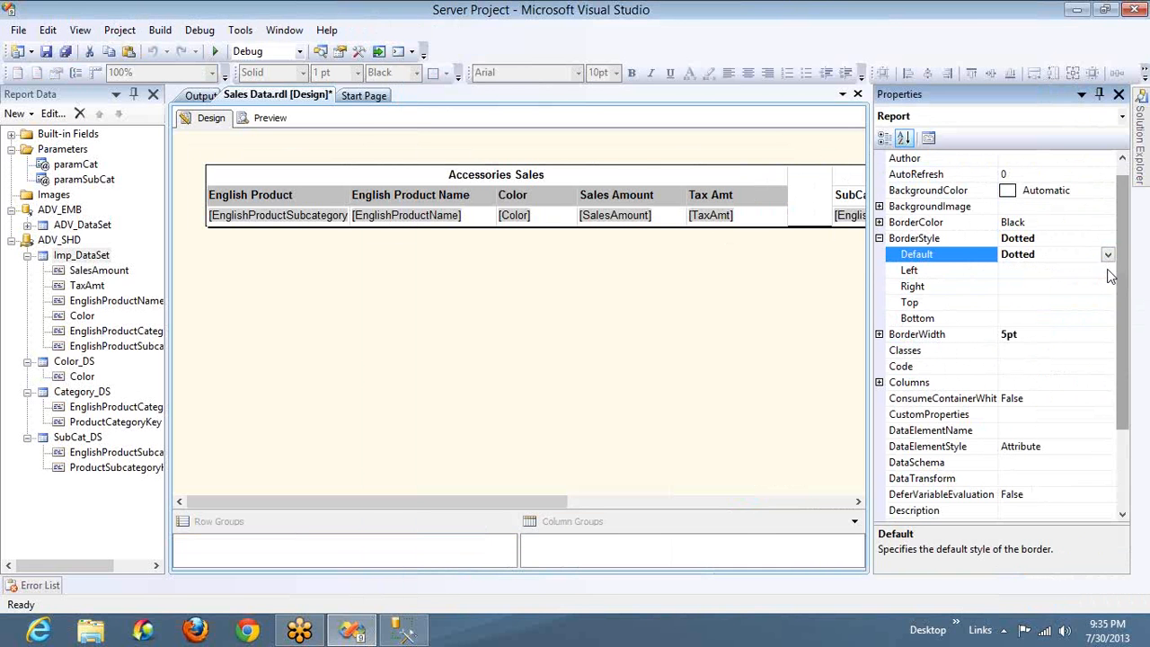
Set the report's left, right, top and bottom border styles to Dotted
{"action": "left_click", "coordinate": [1107, 270]}
{"action": "left_click", "coordinate": [1108, 270]}
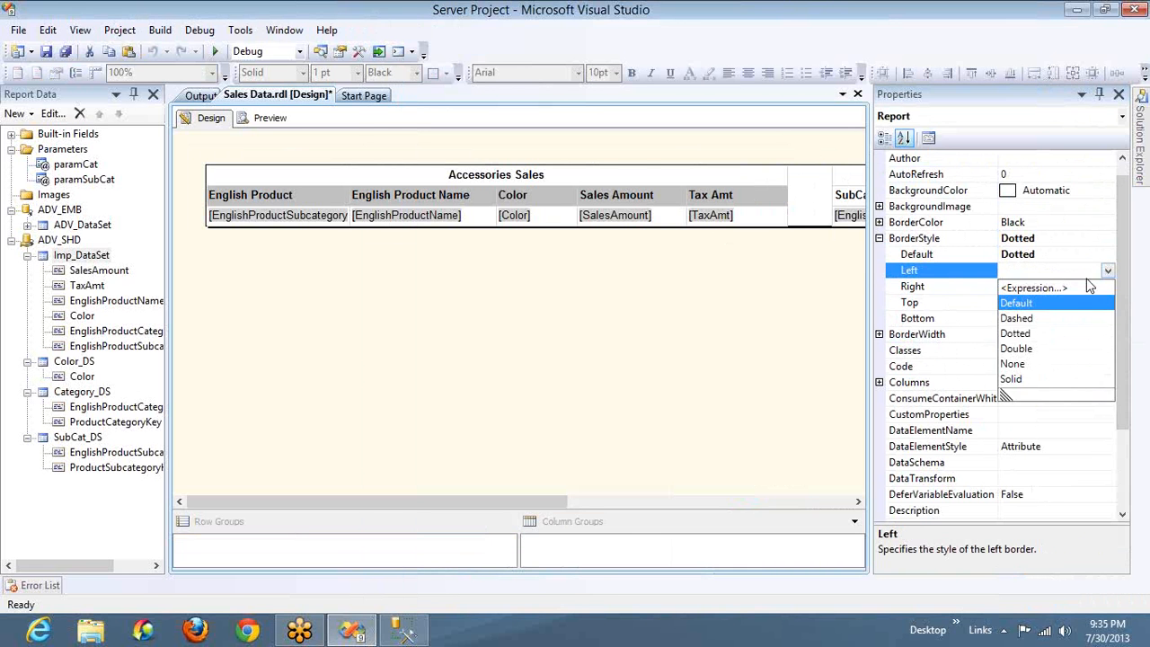
{"action": "left_click", "coordinate": [1026, 332]}
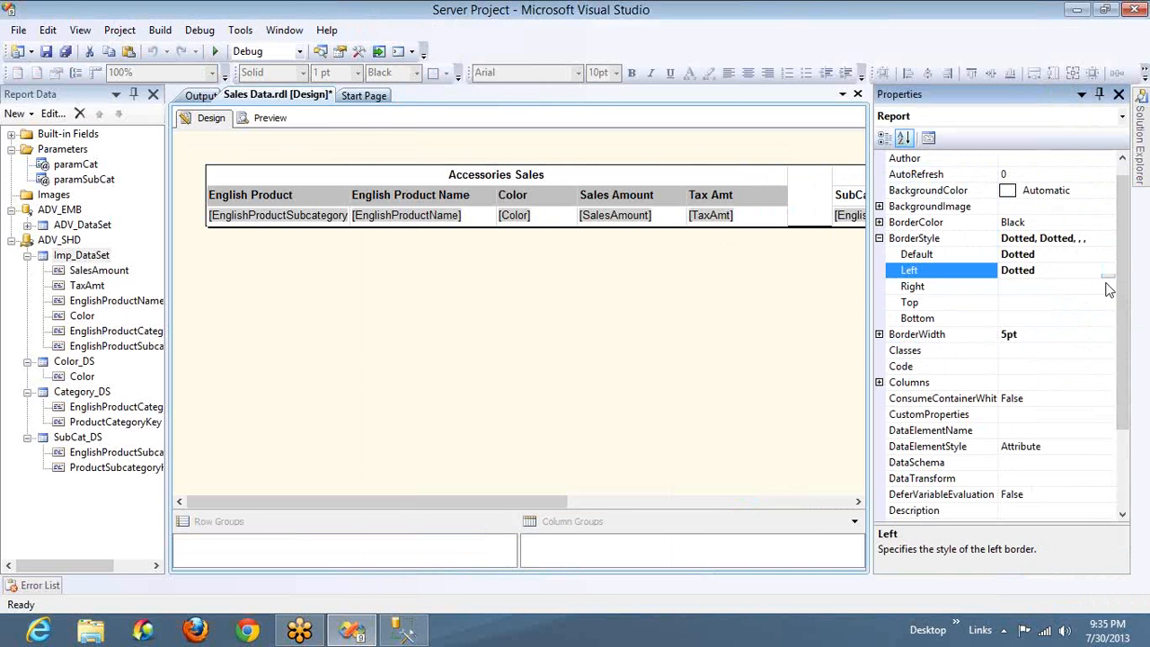
{"action": "left_click", "coordinate": [1107, 285]}
{"action": "left_click", "coordinate": [1108, 285]}
{"action": "left_click", "coordinate": [1031, 351]}
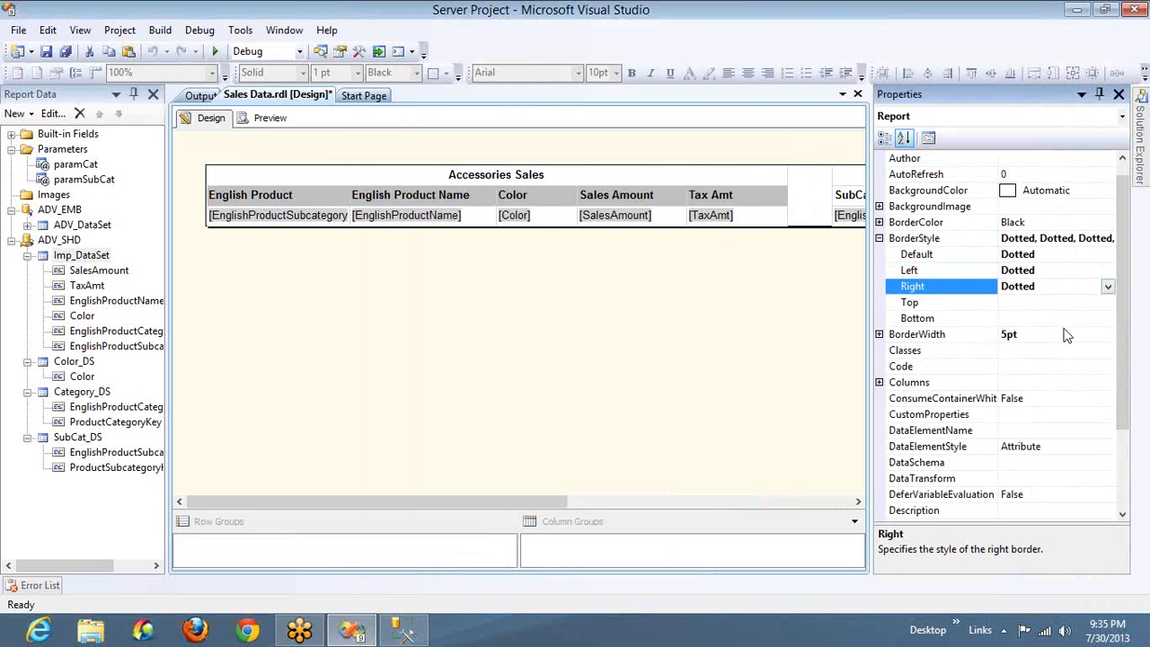
{"action": "left_click", "coordinate": [1107, 303]}
{"action": "left_click", "coordinate": [1107, 303]}
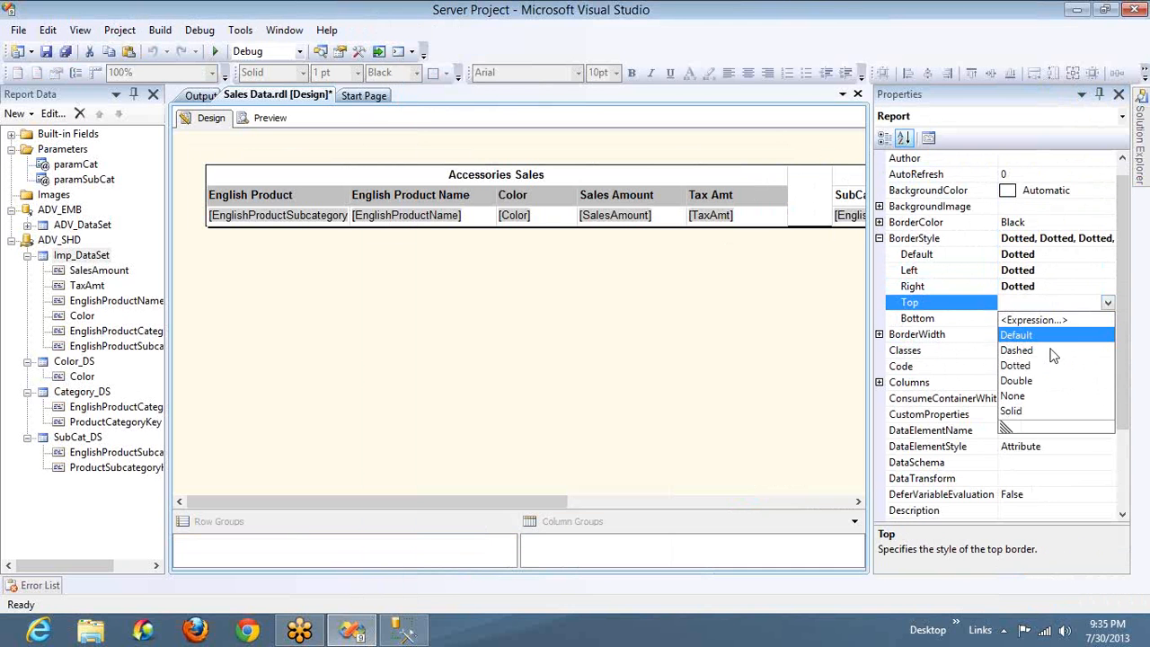
{"action": "left_click", "coordinate": [1033, 365]}
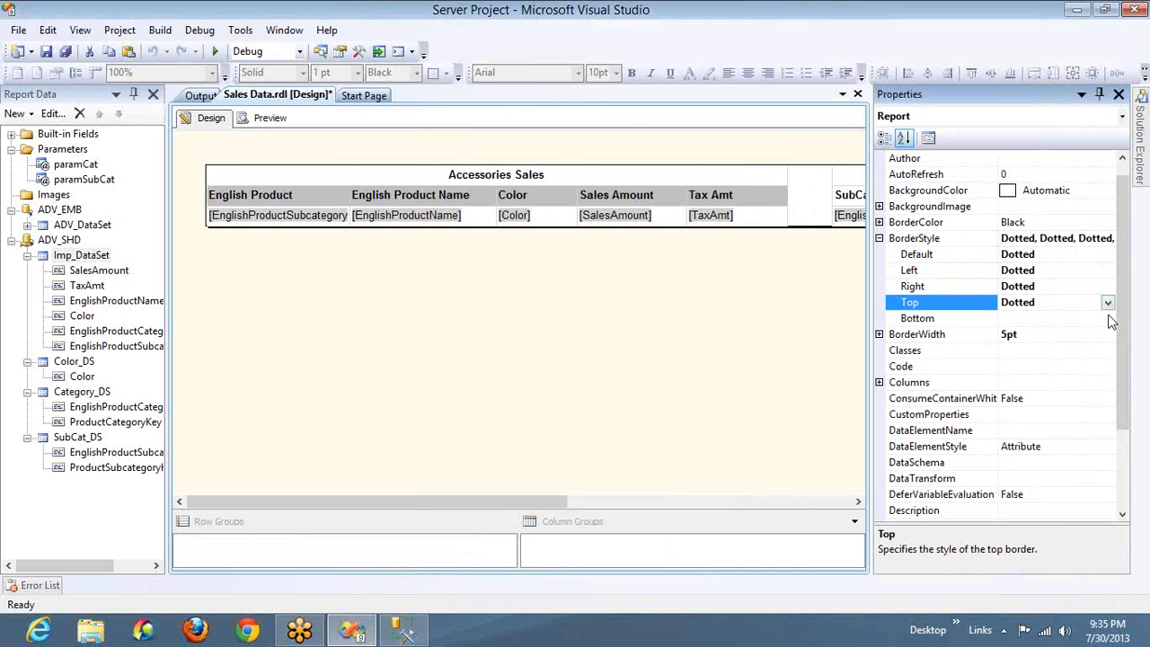
{"action": "left_click", "coordinate": [1109, 319]}
{"action": "left_click", "coordinate": [1107, 319]}
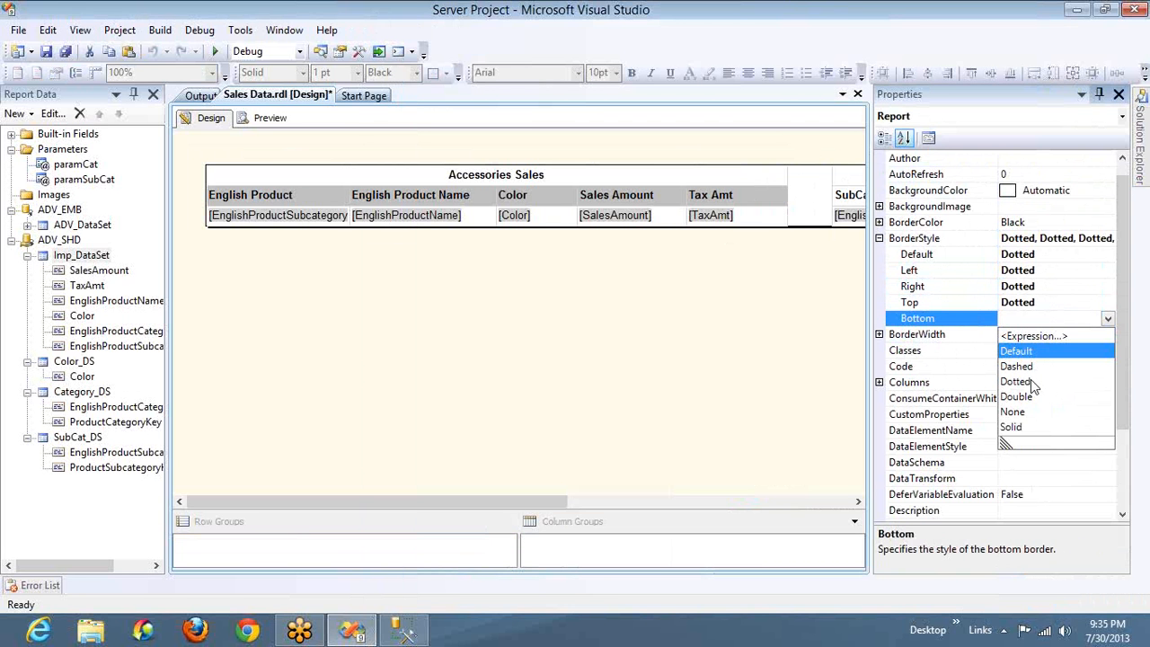
{"action": "left_click", "coordinate": [1030, 380]}
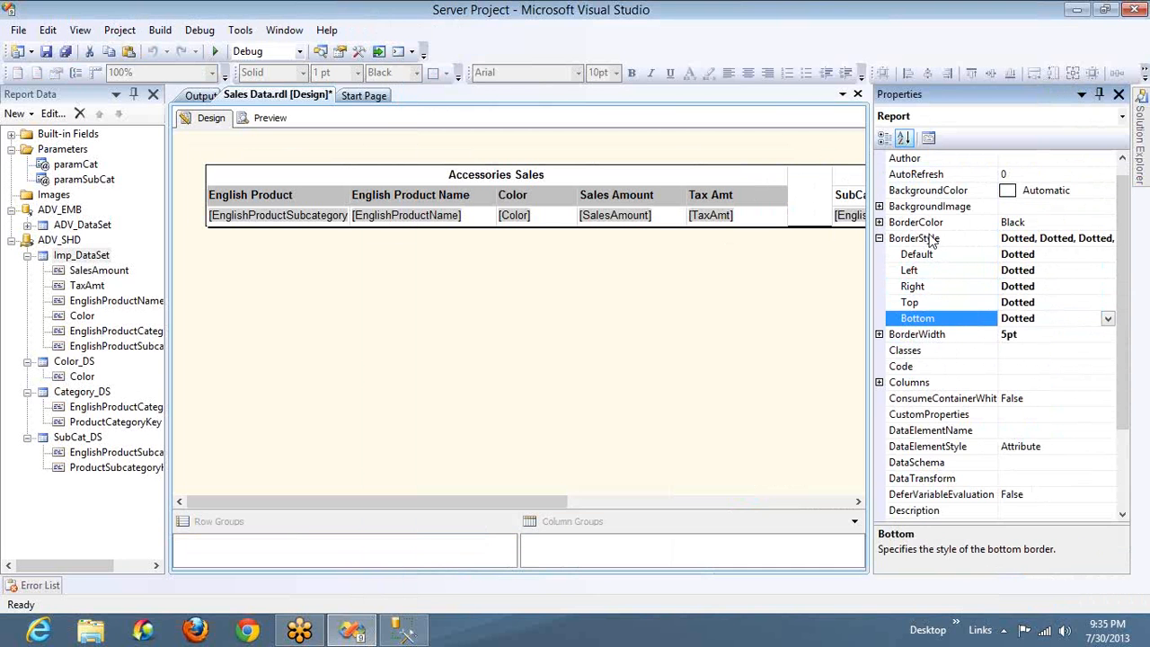
Copy the report's default border color, Black, to its left, right, top and bottom border colors
{"action": "left_click", "coordinate": [879, 222]}
{"action": "left_click", "coordinate": [1073, 239]}
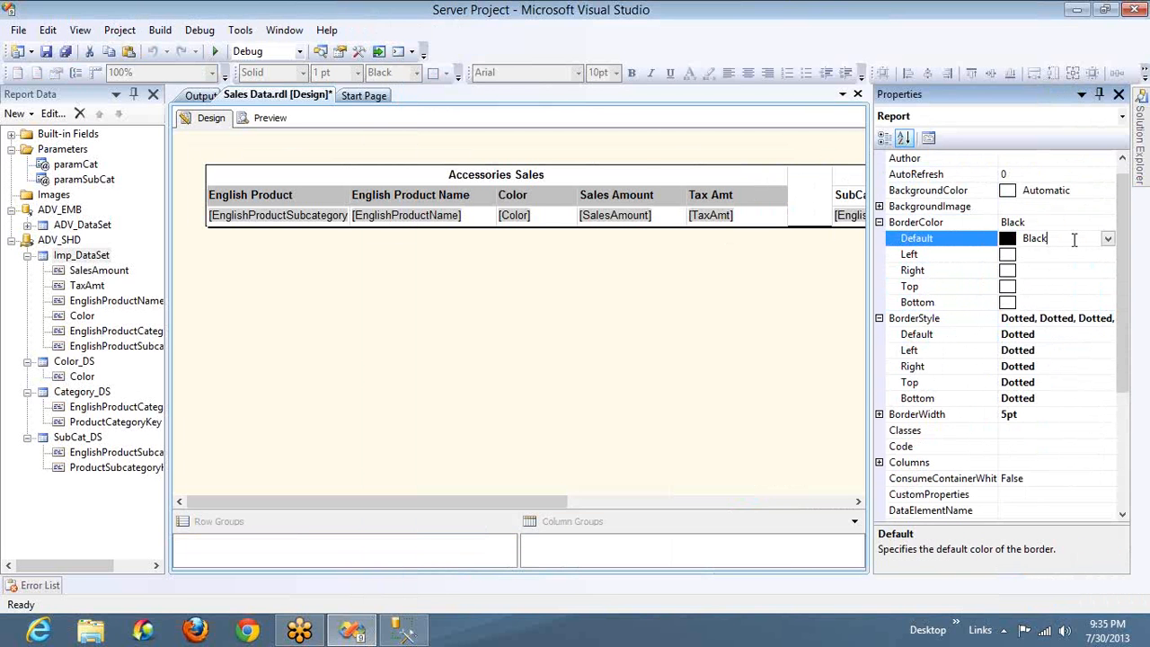
{"action": "double_click", "coordinate": [1073, 239]}
{"action": "key", "text": "ctrl+c"}
{"action": "left_click", "coordinate": [1066, 254]}
{"action": "key", "text": "ctrl+v"}
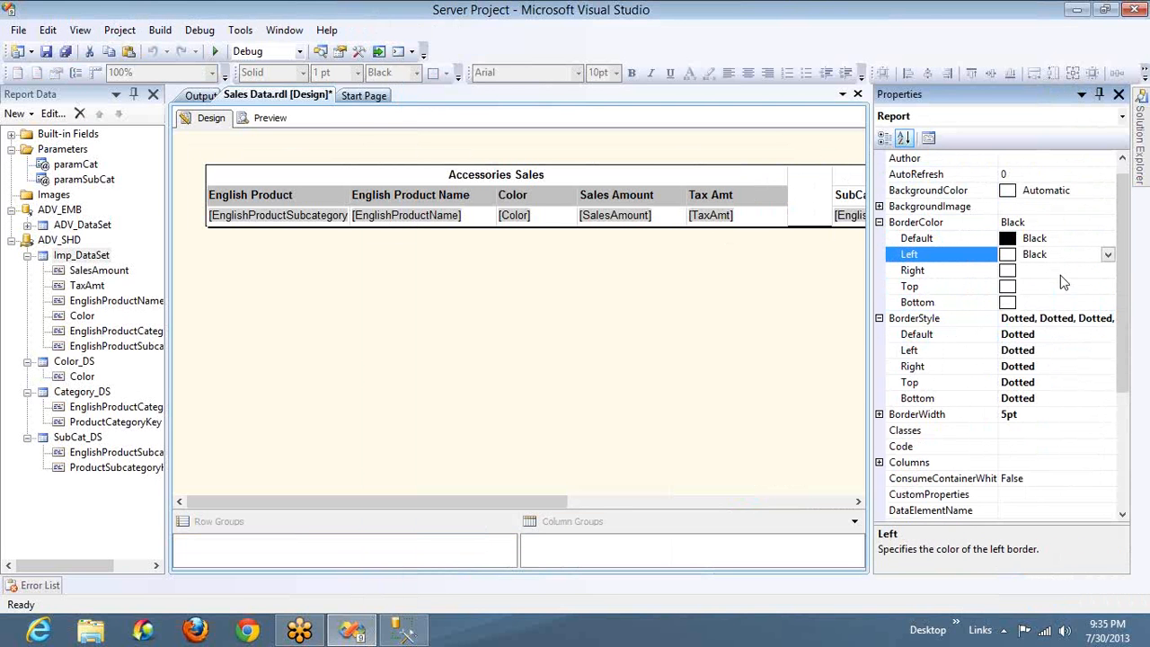
{"action": "left_click", "coordinate": [1059, 270]}
{"action": "key", "text": "ctrl+v"}
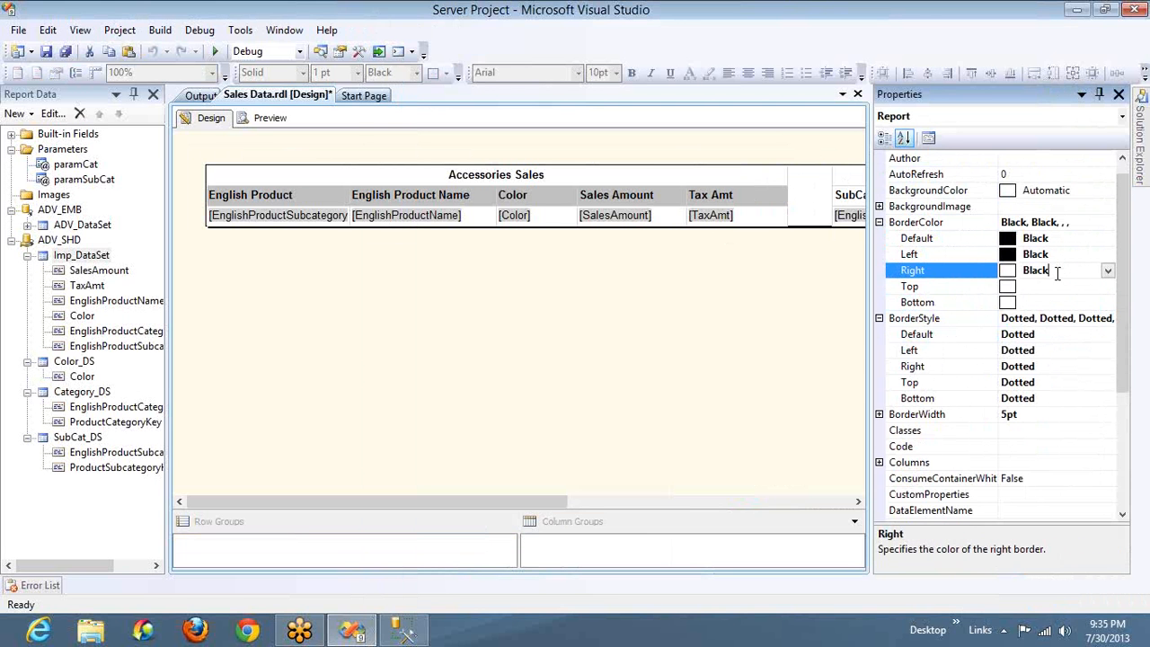
{"action": "left_click", "coordinate": [1050, 285]}
{"action": "key", "text": "ctrl+v"}
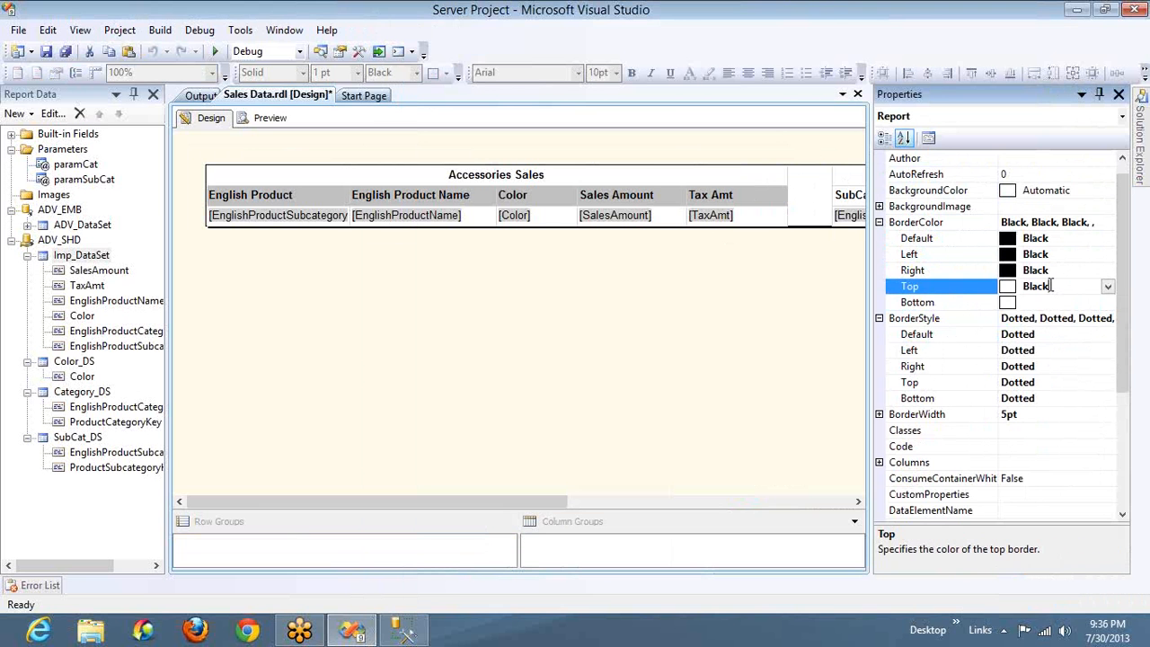
{"action": "left_click", "coordinate": [1045, 302]}
{"action": "key", "text": "ctrl+v"}
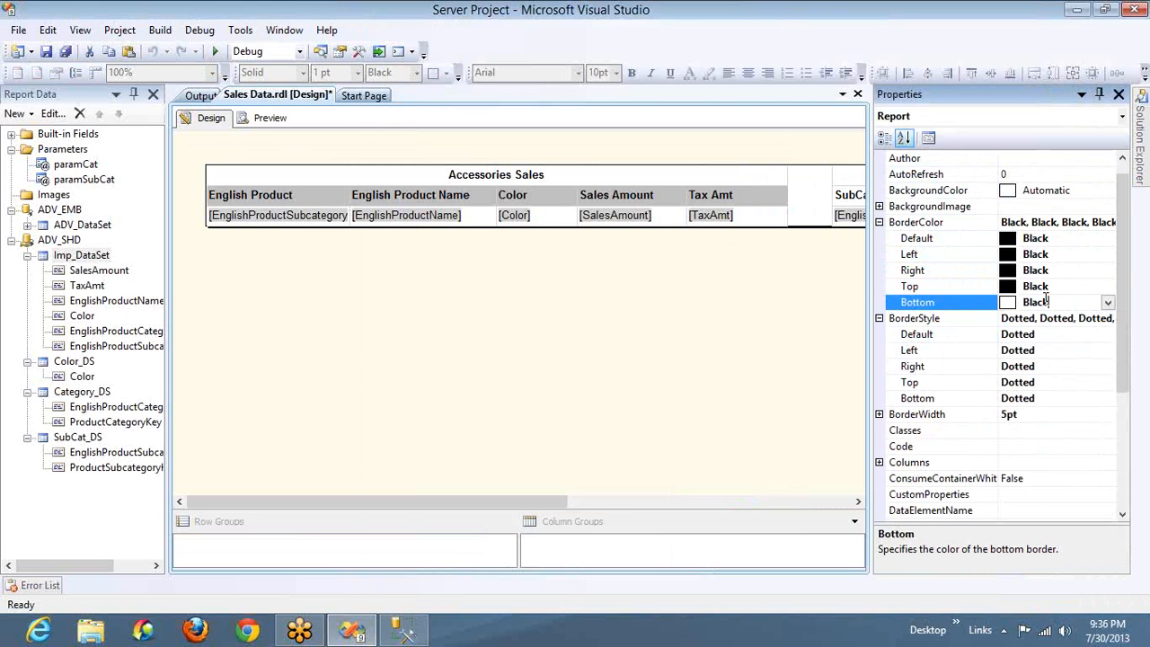
{"action": "left_click", "coordinate": [1059, 350]}
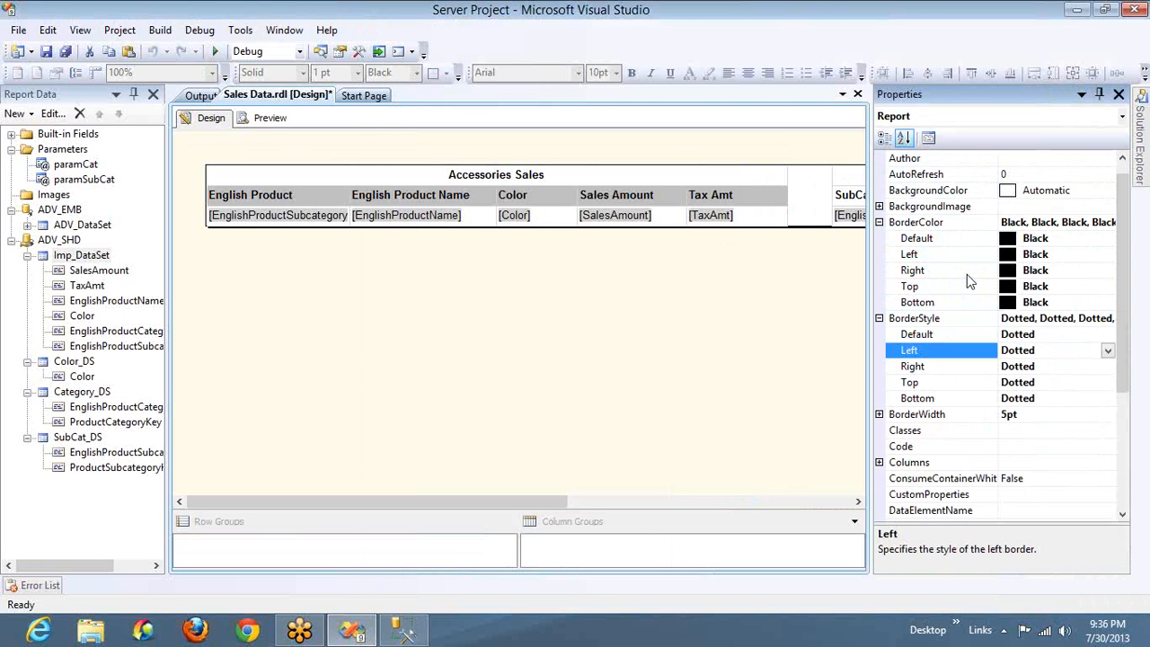
Preview the report with all categories and all subcategories selected
{"action": "left_click", "coordinate": [269, 120]}
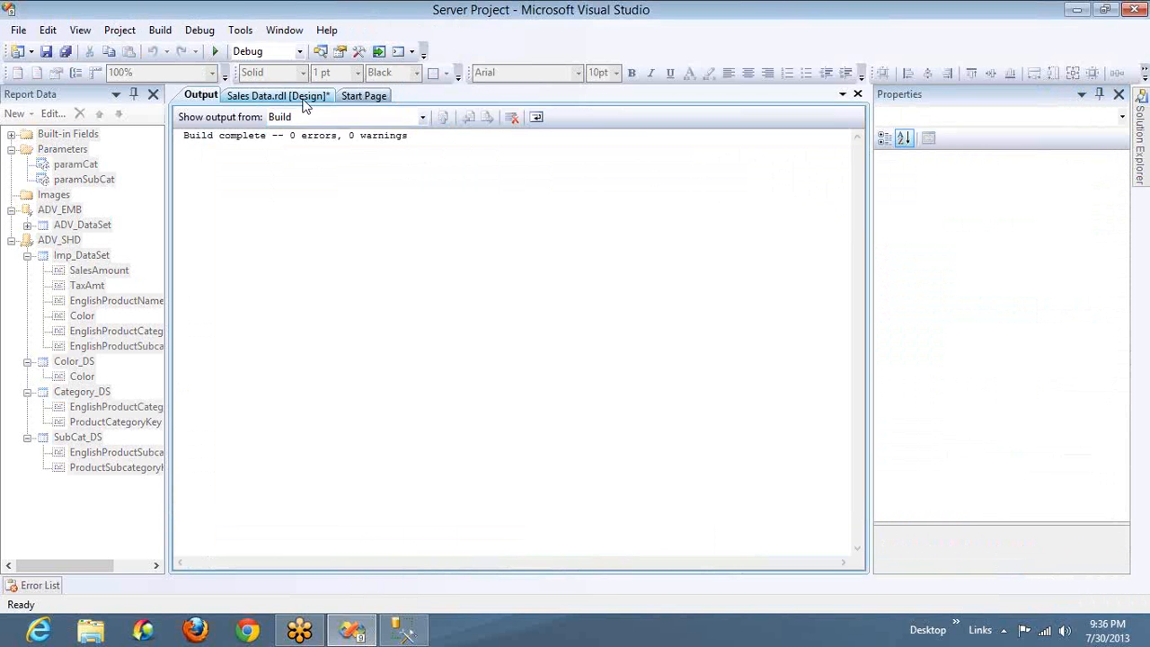
{"action": "left_click", "coordinate": [303, 142]}
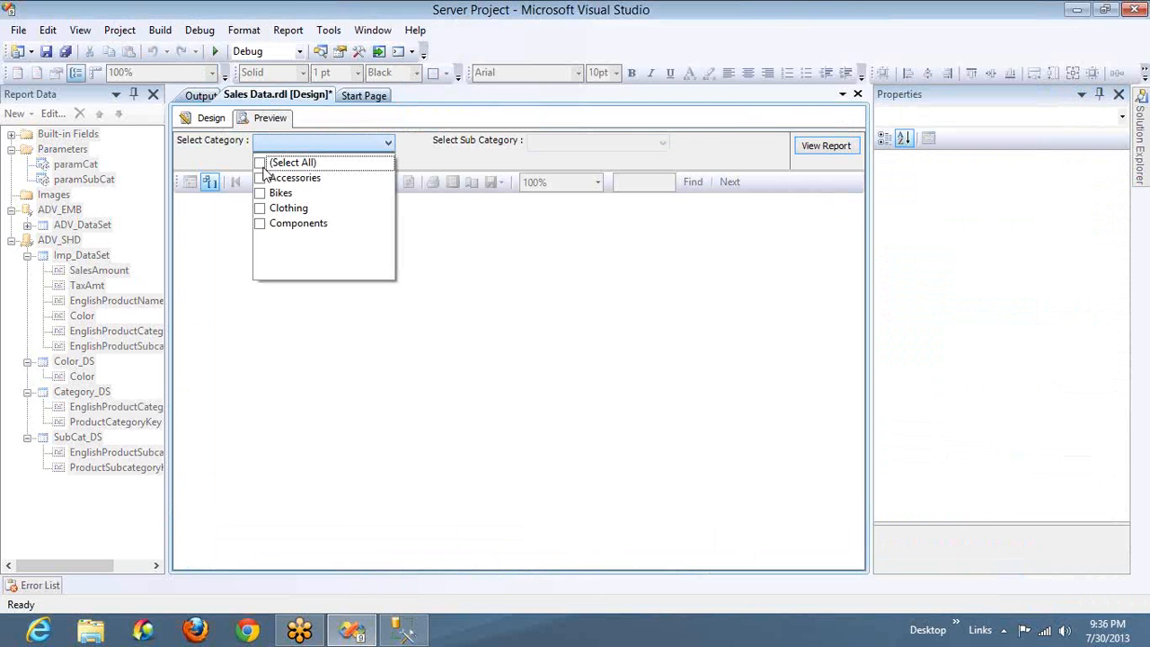
{"action": "left_click", "coordinate": [259, 162]}
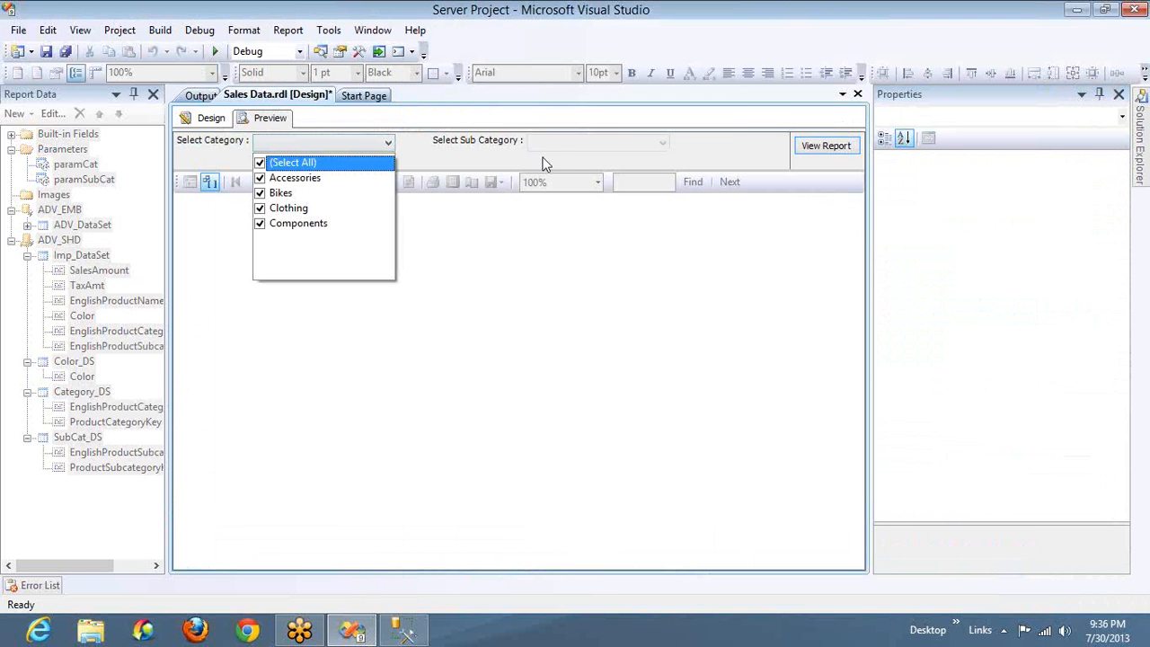
{"action": "left_click", "coordinate": [568, 148]}
{"action": "left_click", "coordinate": [567, 145]}
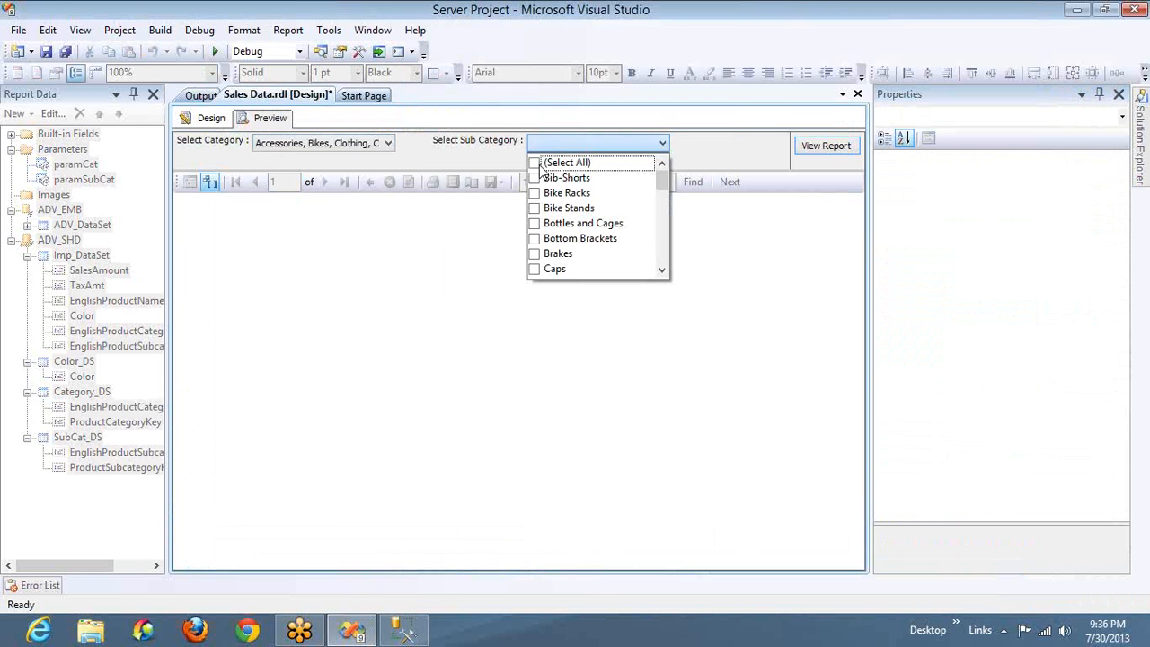
{"action": "left_click", "coordinate": [537, 165]}
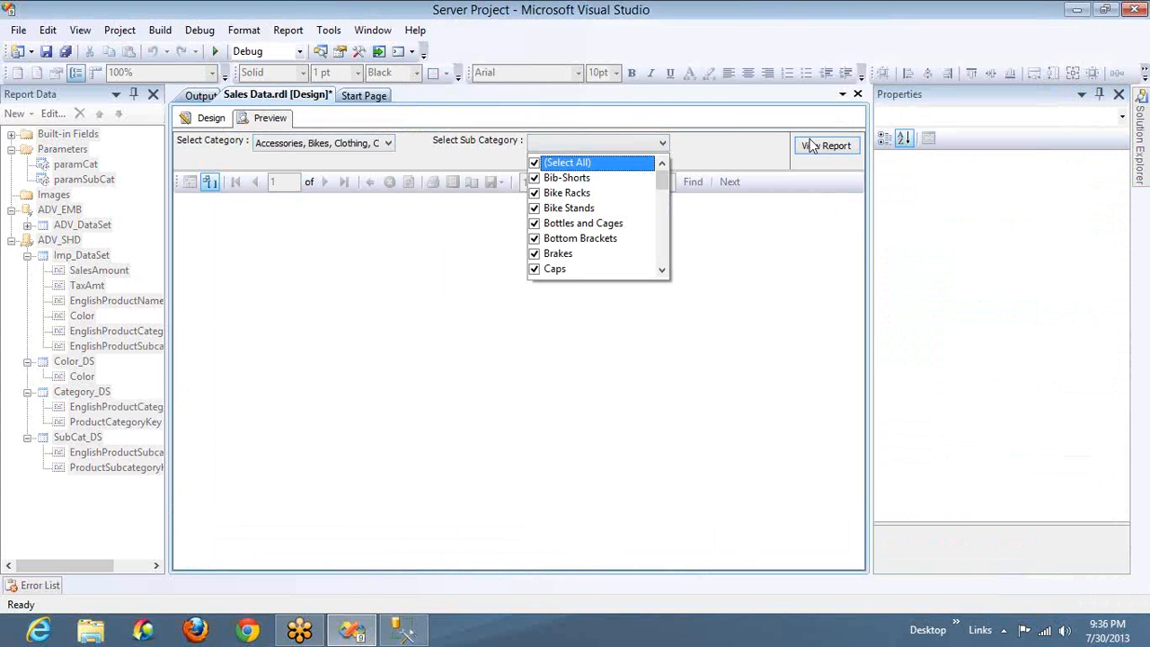
{"action": "left_click", "coordinate": [812, 146]}
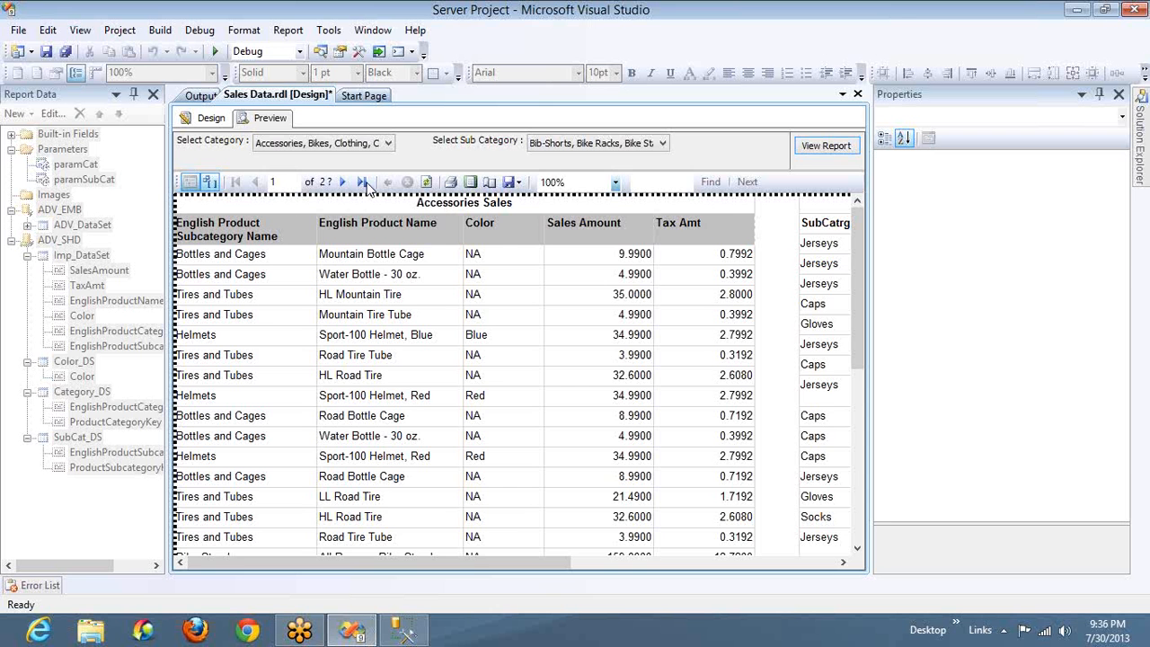
Return to the report design and look at the report's background color choices and remaining properties without changing them
{"action": "left_click", "coordinate": [212, 119]}
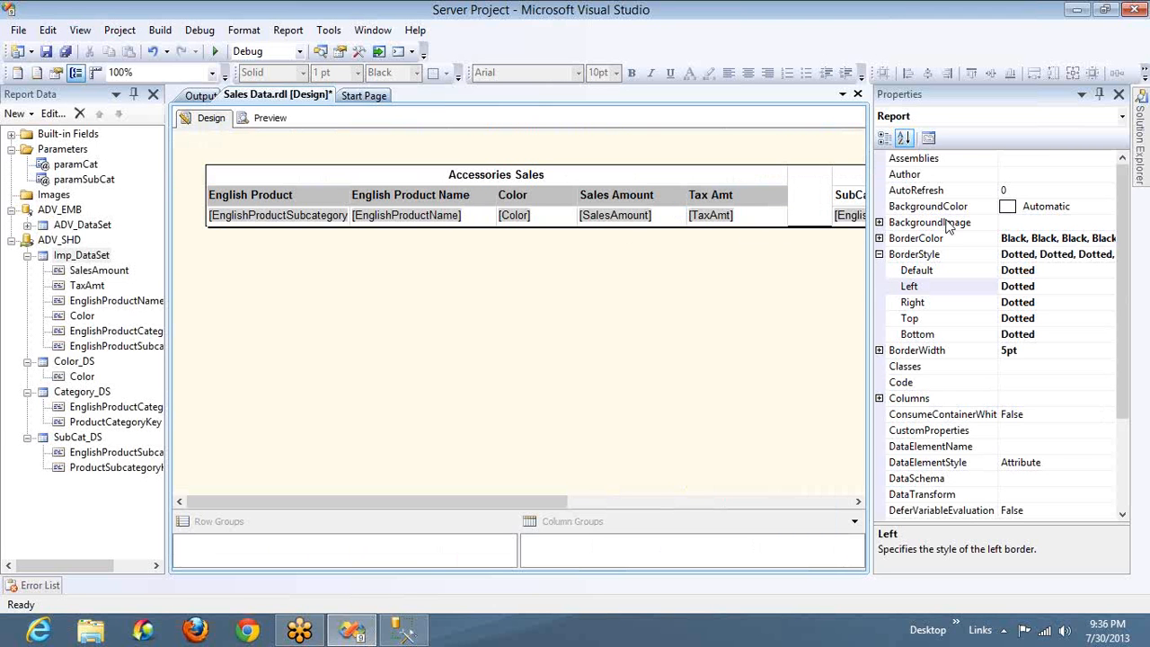
{"action": "left_click", "coordinate": [1083, 206]}
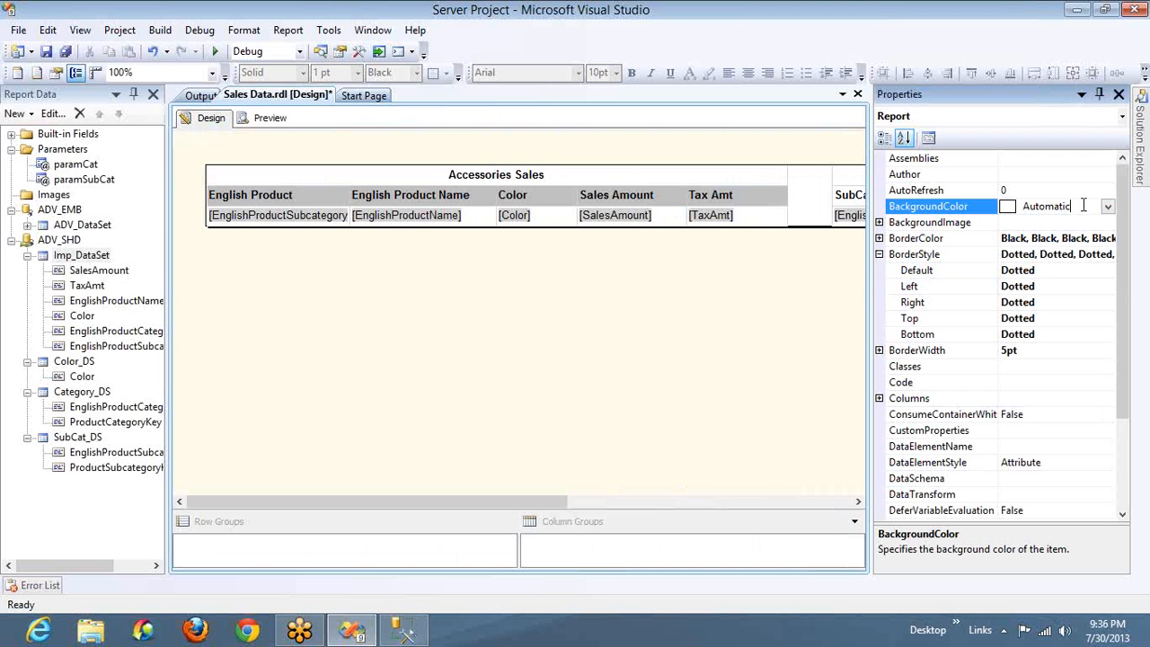
{"action": "left_click", "coordinate": [1107, 206]}
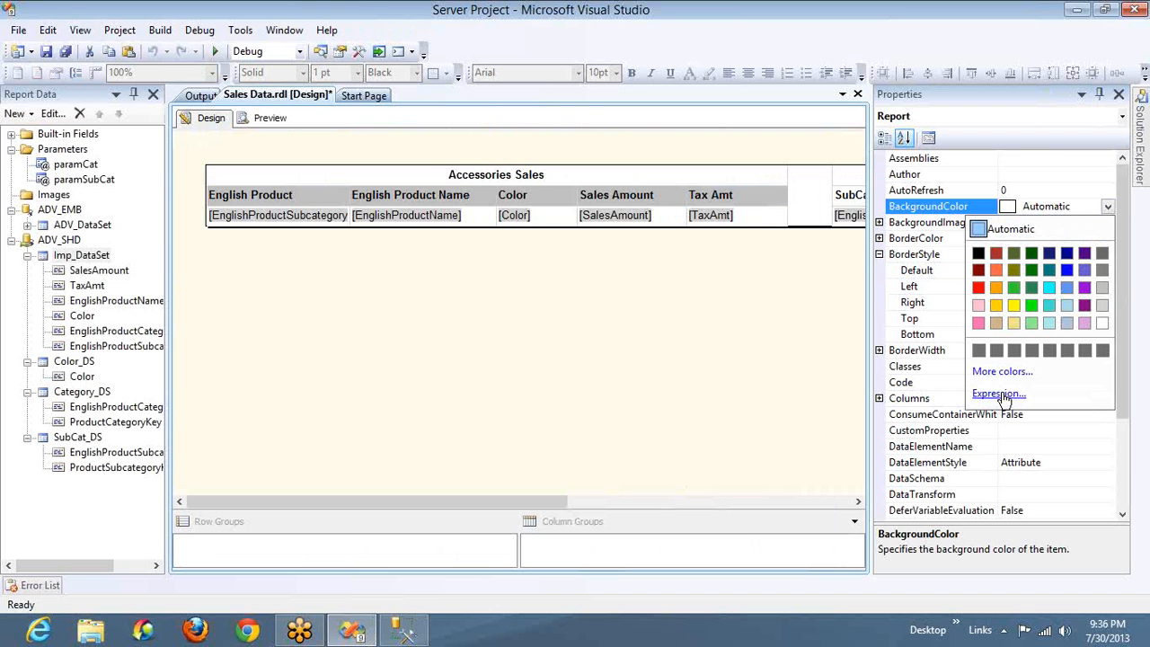
{"action": "left_click", "coordinate": [1129, 482]}
{"action": "left_click", "coordinate": [1127, 485]}
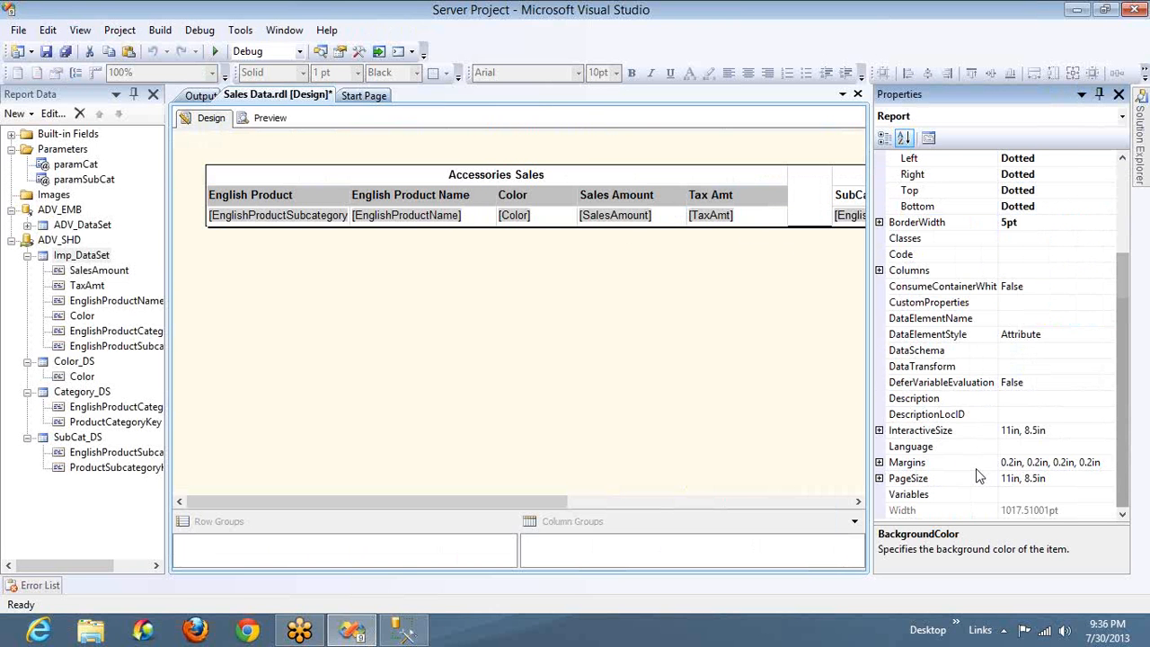
Set the text color of the Sales Amount column header to Lime
{"action": "left_click", "coordinate": [636, 205]}
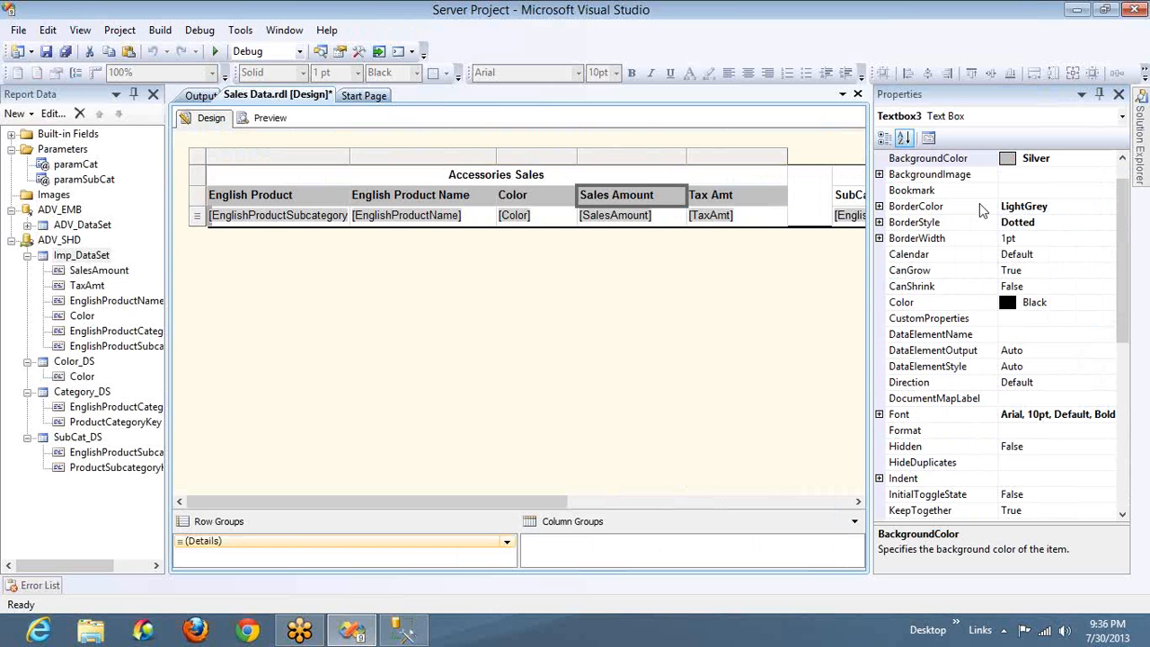
{"action": "left_click", "coordinate": [1109, 302]}
{"action": "left_click", "coordinate": [1107, 302]}
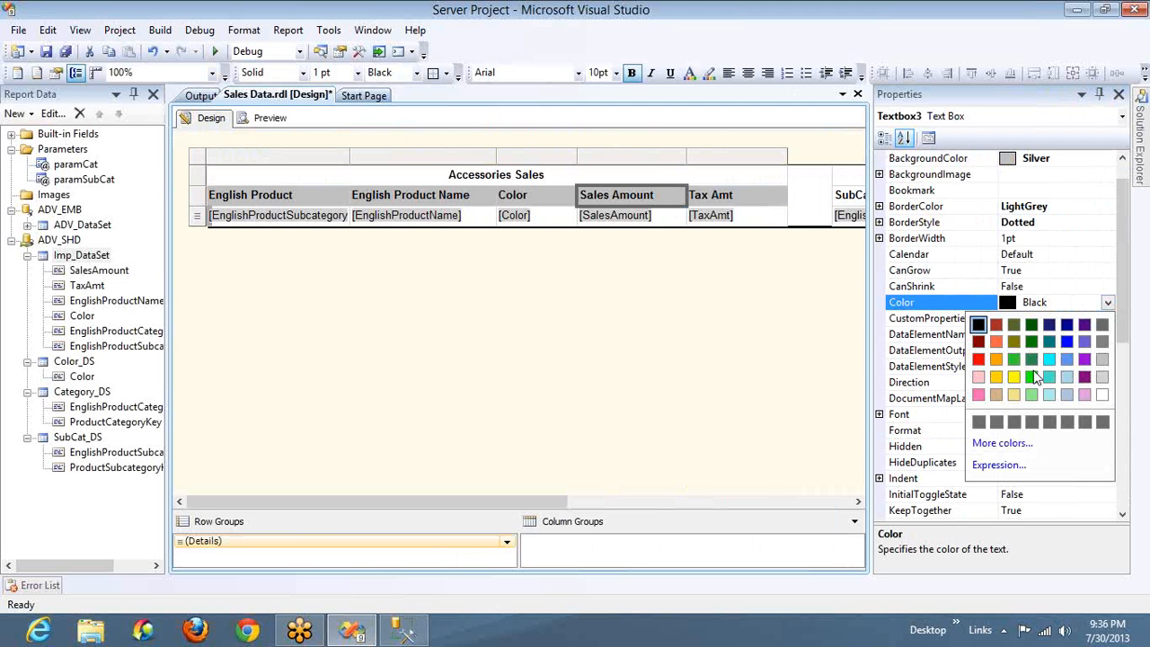
{"action": "left_click", "coordinate": [1033, 376]}
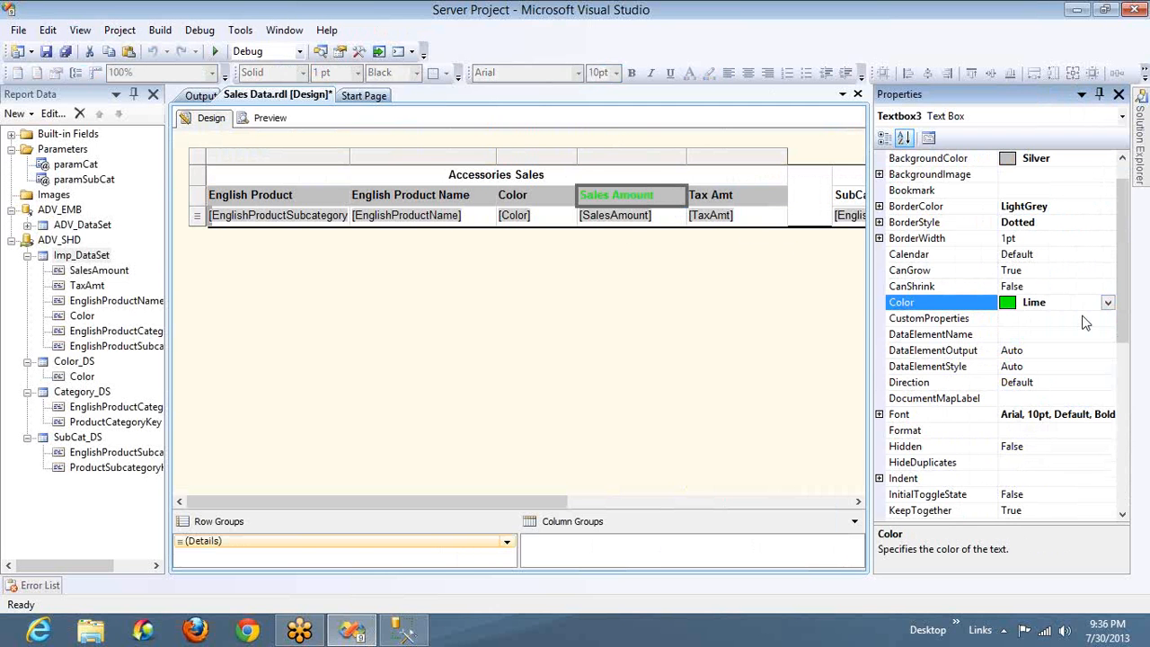
Look at the Sales Amount header's text color expression option and its CanGrow choices, leaving both as they are
{"action": "left_click", "coordinate": [1108, 303]}
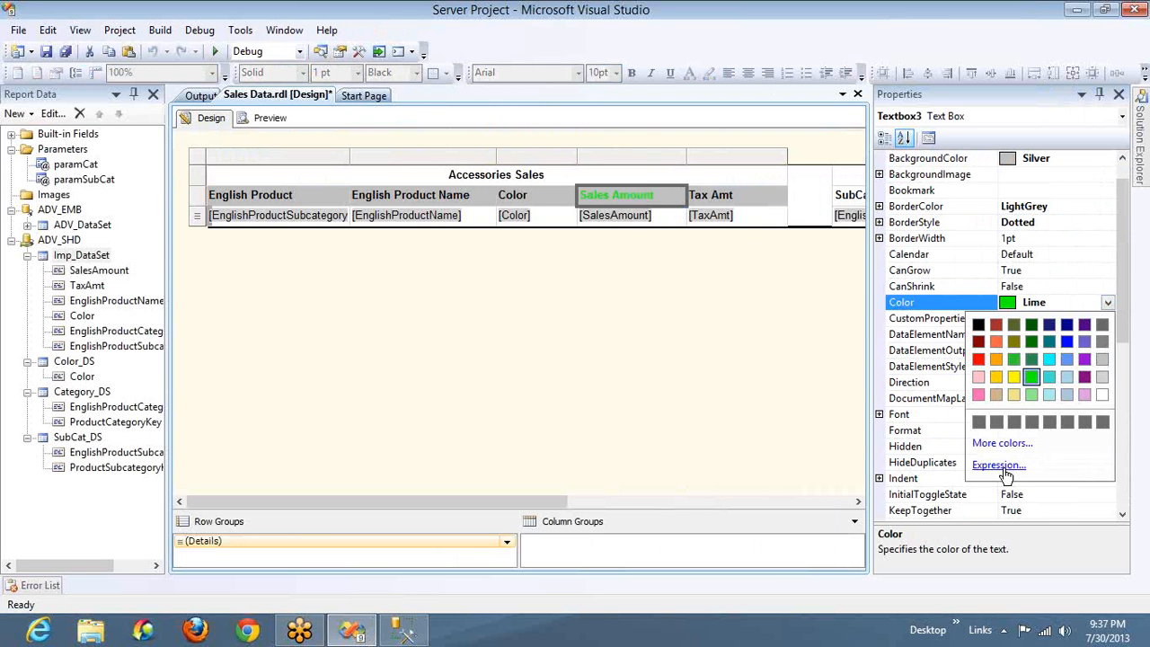
{"action": "left_click", "coordinate": [1085, 257]}
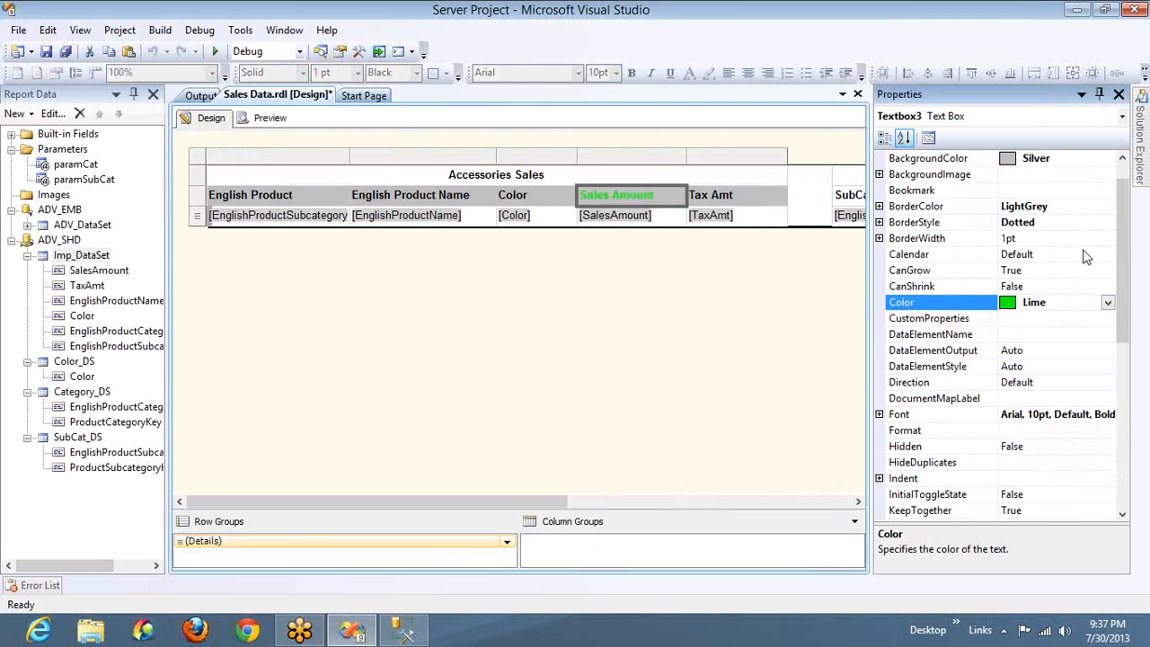
{"action": "left_click", "coordinate": [1107, 277]}
{"action": "left_click", "coordinate": [1107, 272]}
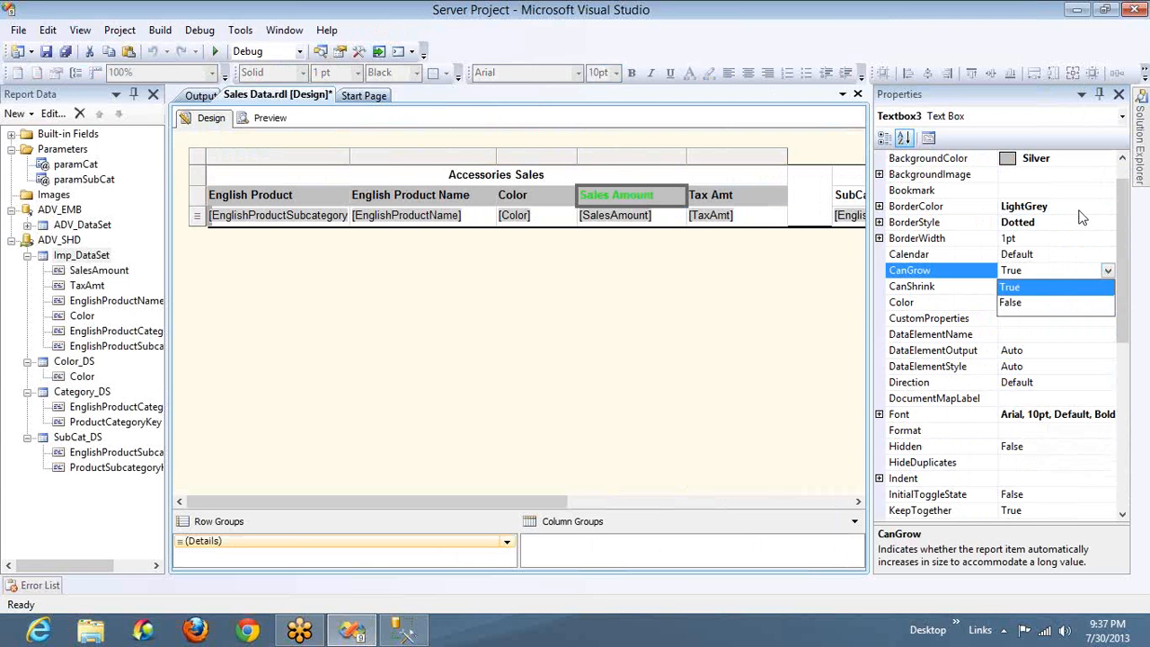
{"action": "left_click", "coordinate": [1081, 218]}
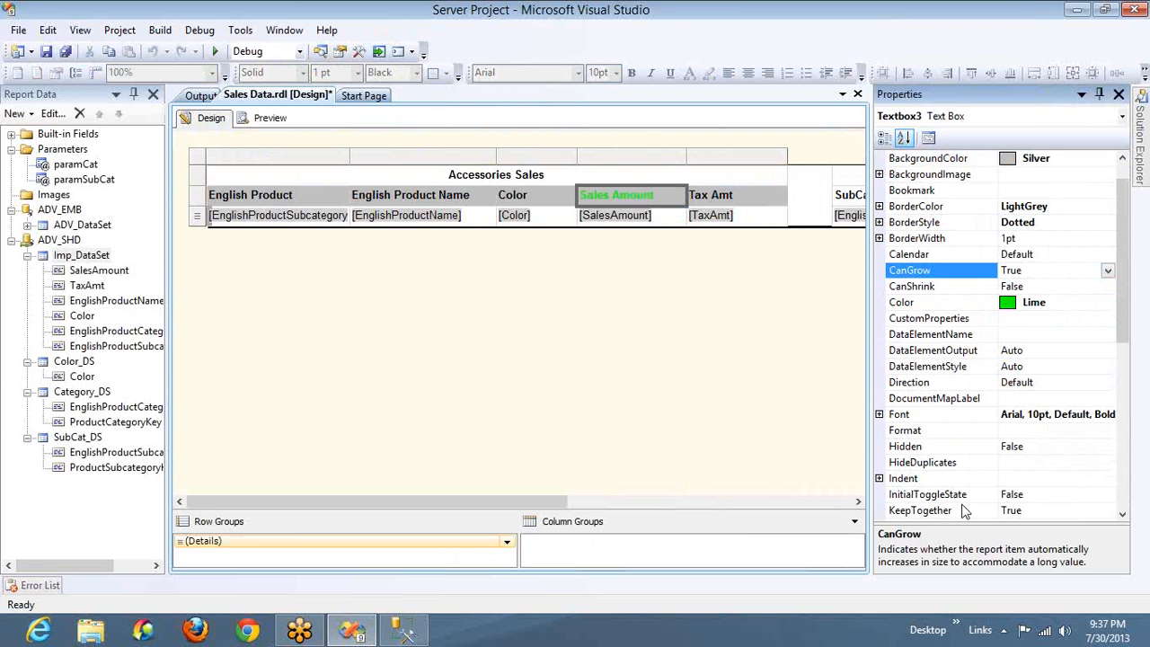
Look through the Sales Amount header's font properties and its font size expression, closing the expression without changes
{"action": "left_click", "coordinate": [878, 414]}
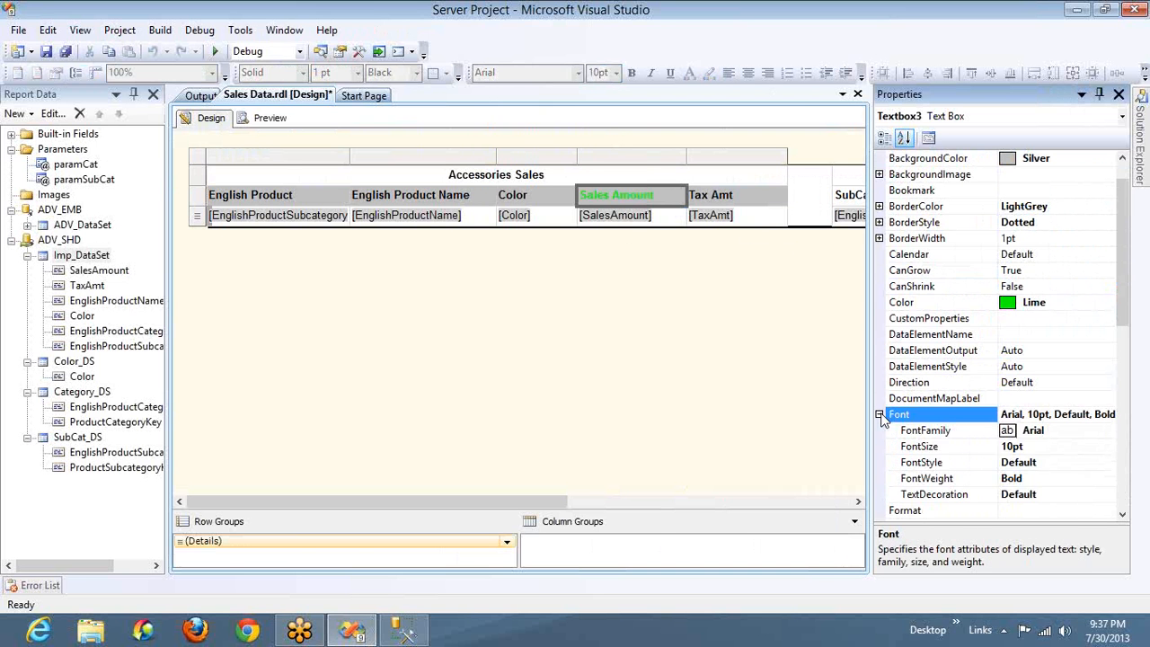
{"action": "left_click", "coordinate": [1117, 444]}
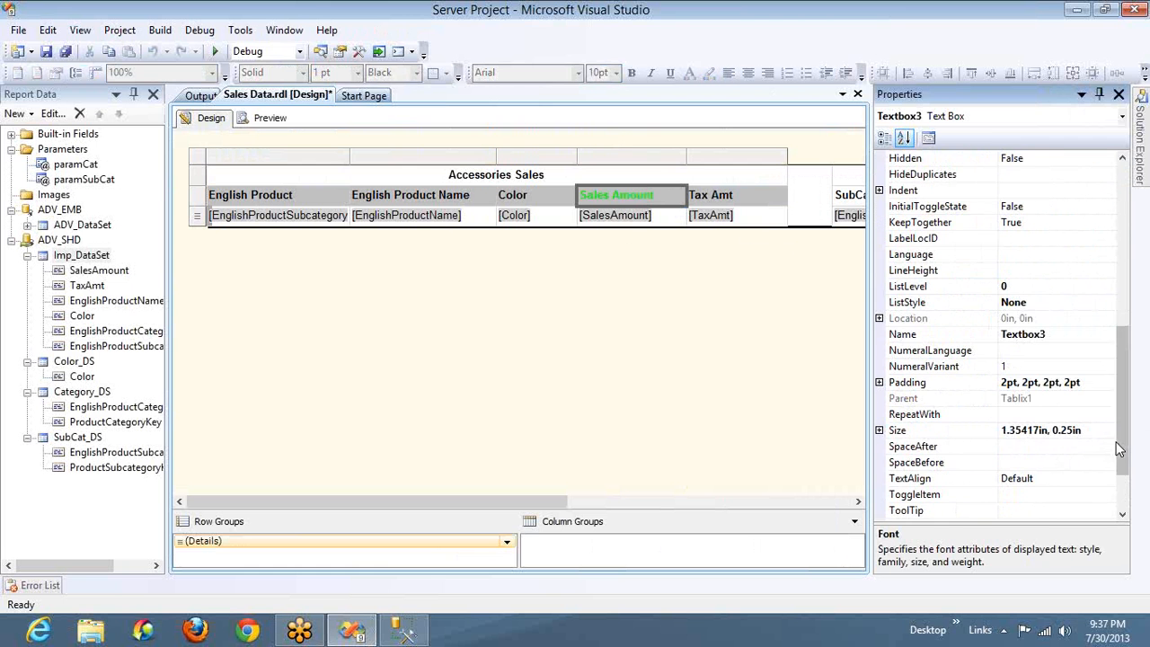
{"action": "scroll", "coordinate": [1134, 362], "scroll_direction": "up", "scroll_amount": 5}
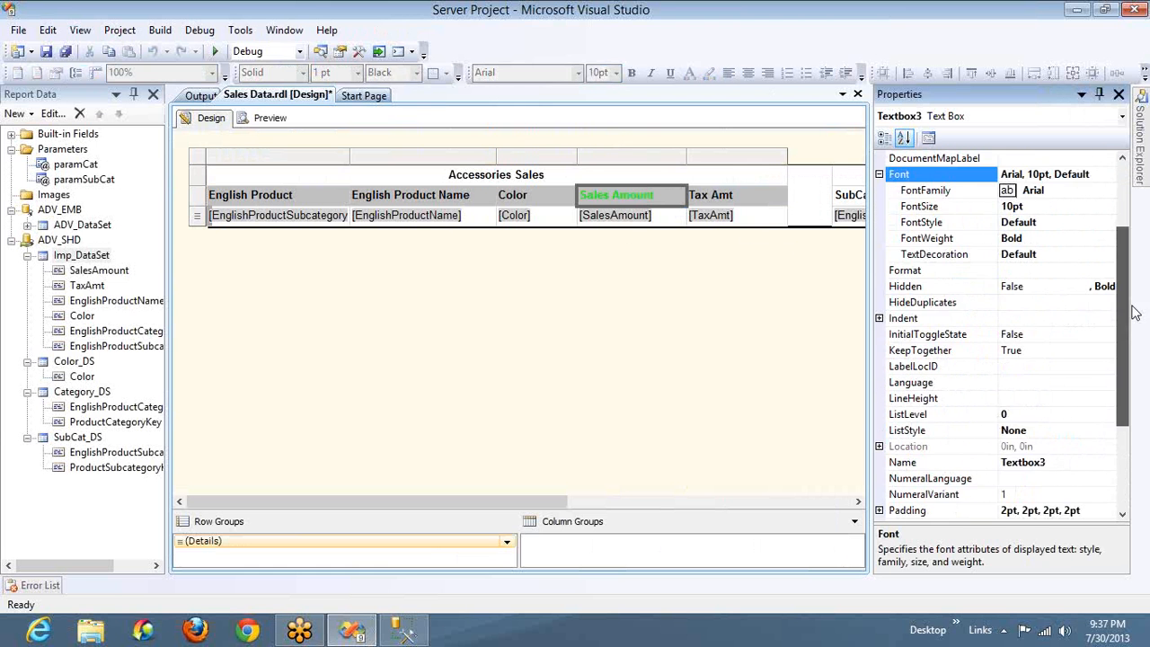
{"action": "left_click", "coordinate": [1107, 334]}
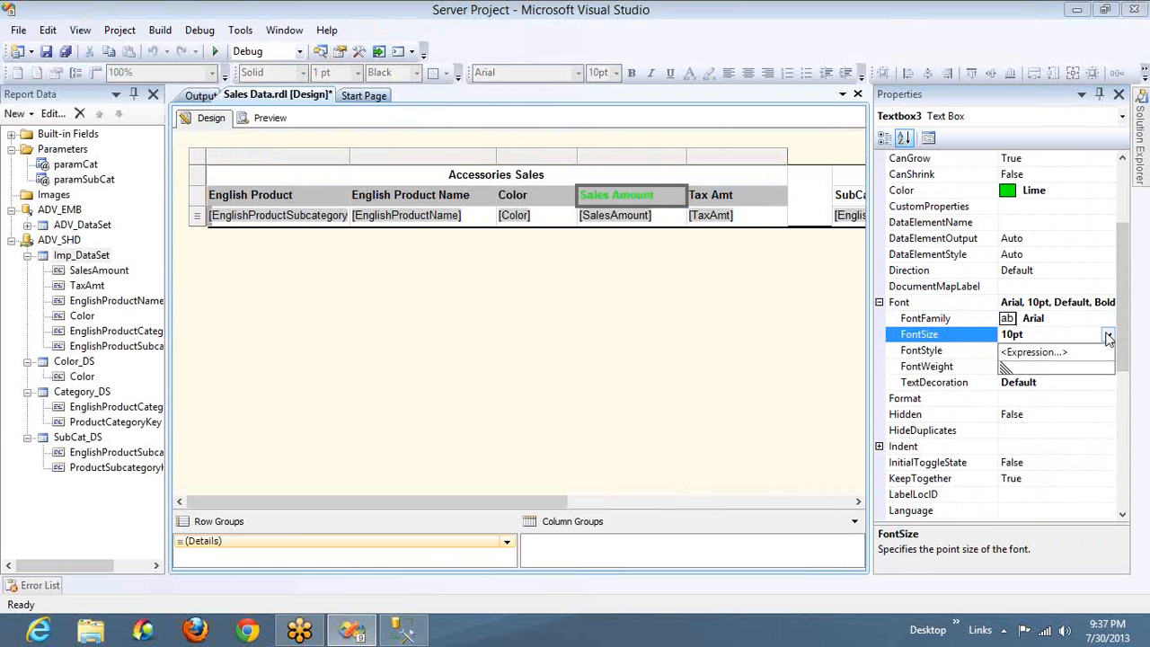
{"action": "left_click", "coordinate": [1040, 355]}
{"action": "left_click", "coordinate": [941, 10]}
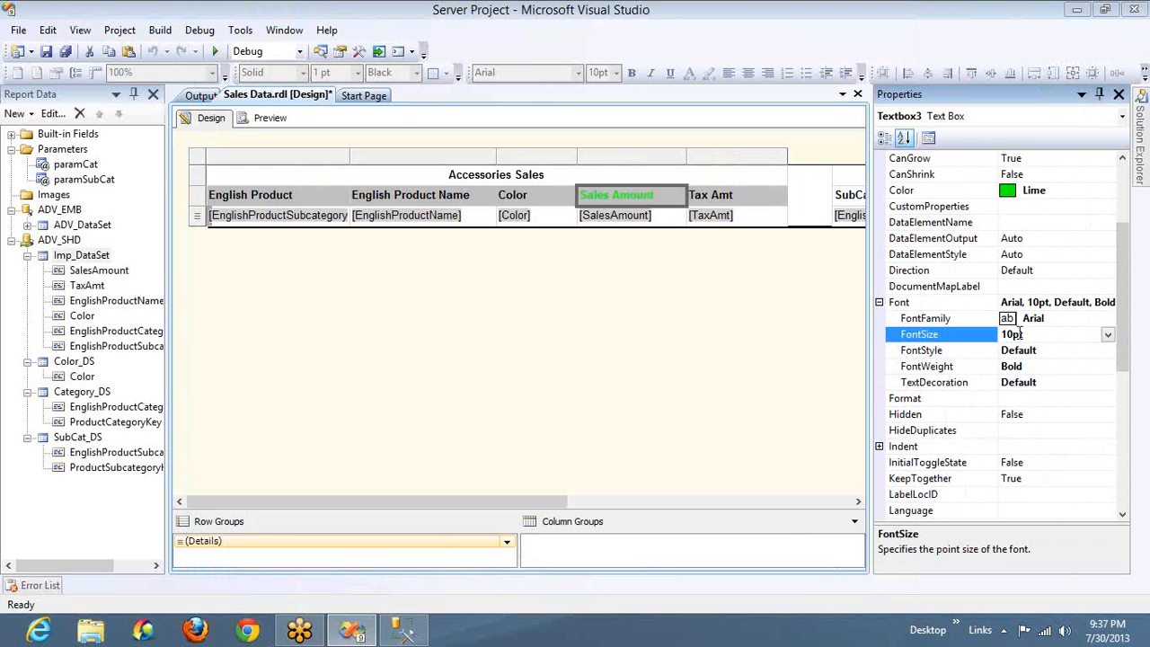
Set the font size of the Sales Amount column header to 20pt
{"action": "key", "text": "BackSpace"}
{"action": "type", "text": "2"}
{"action": "key", "text": "Return"}
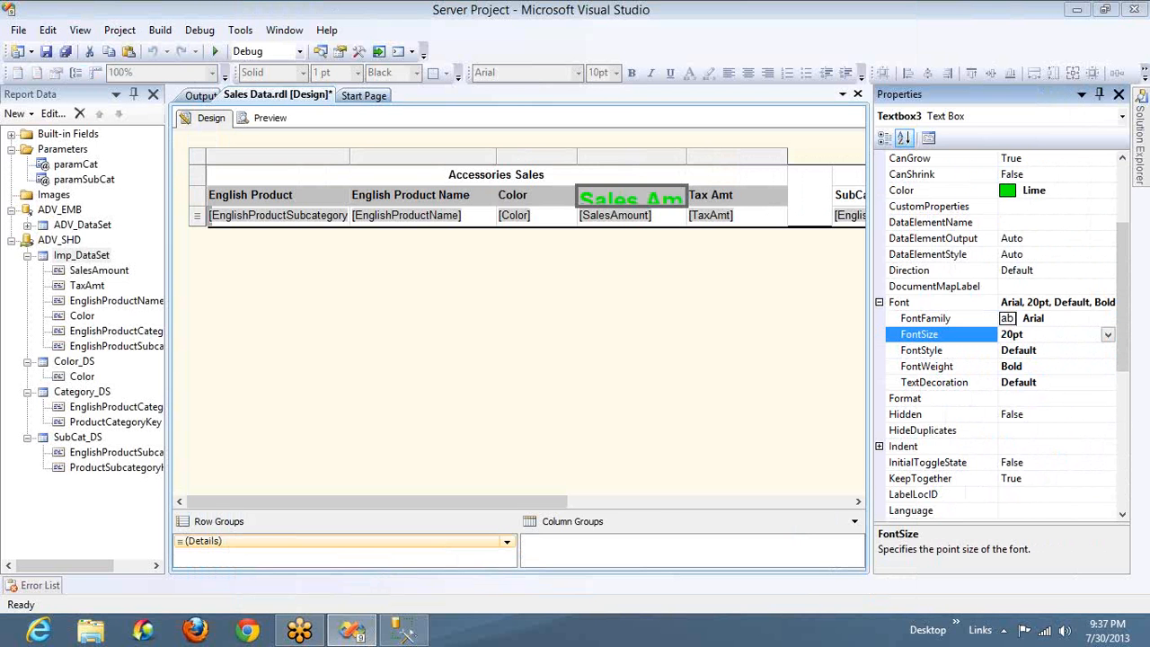
Compare the font properties of the Color and Sales Amount headers with those of the Color and EnglishProductName detail cells
{"action": "mouse_move", "coordinate": [1139, 72]}
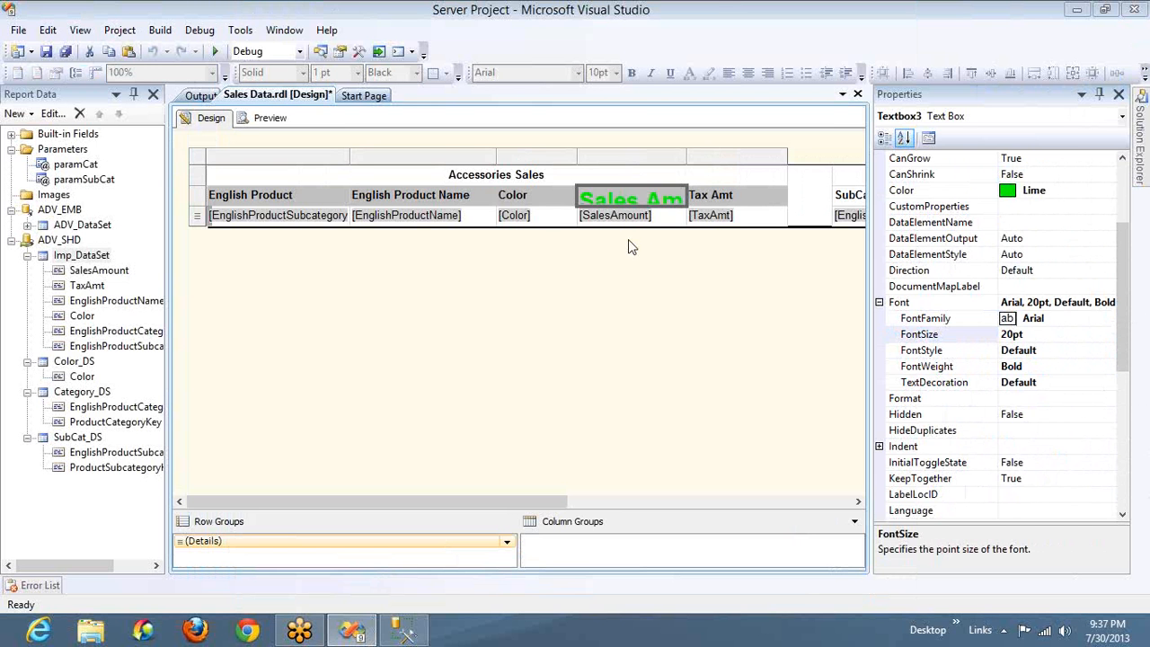
{"action": "left_click", "coordinate": [562, 195]}
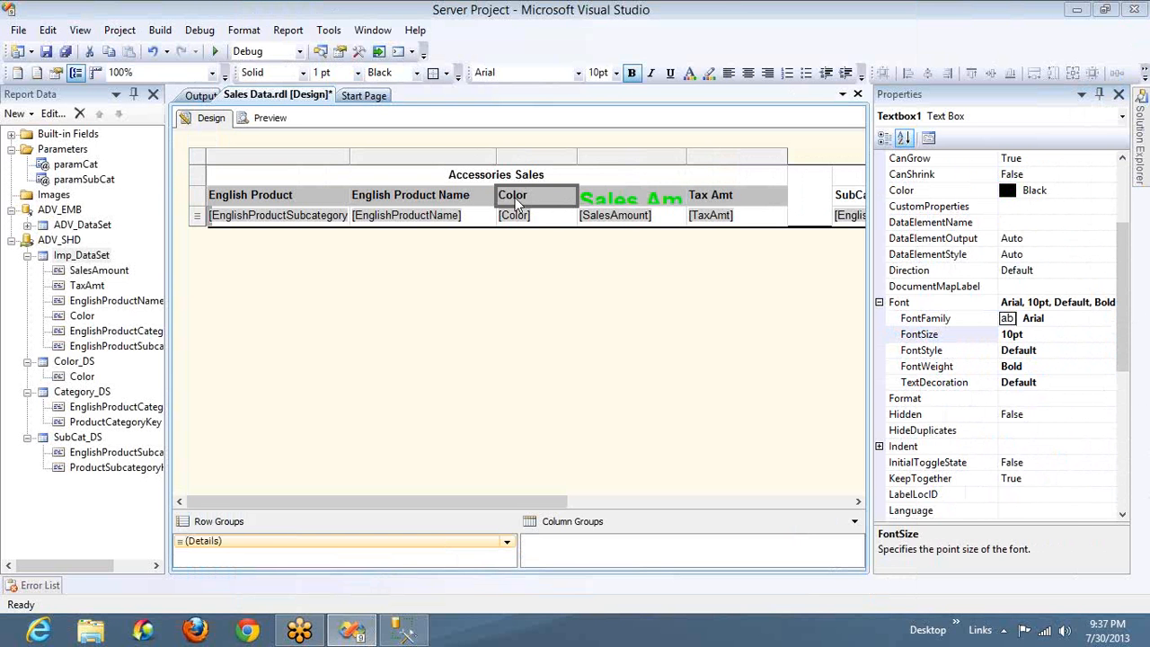
{"action": "left_click", "coordinate": [661, 192]}
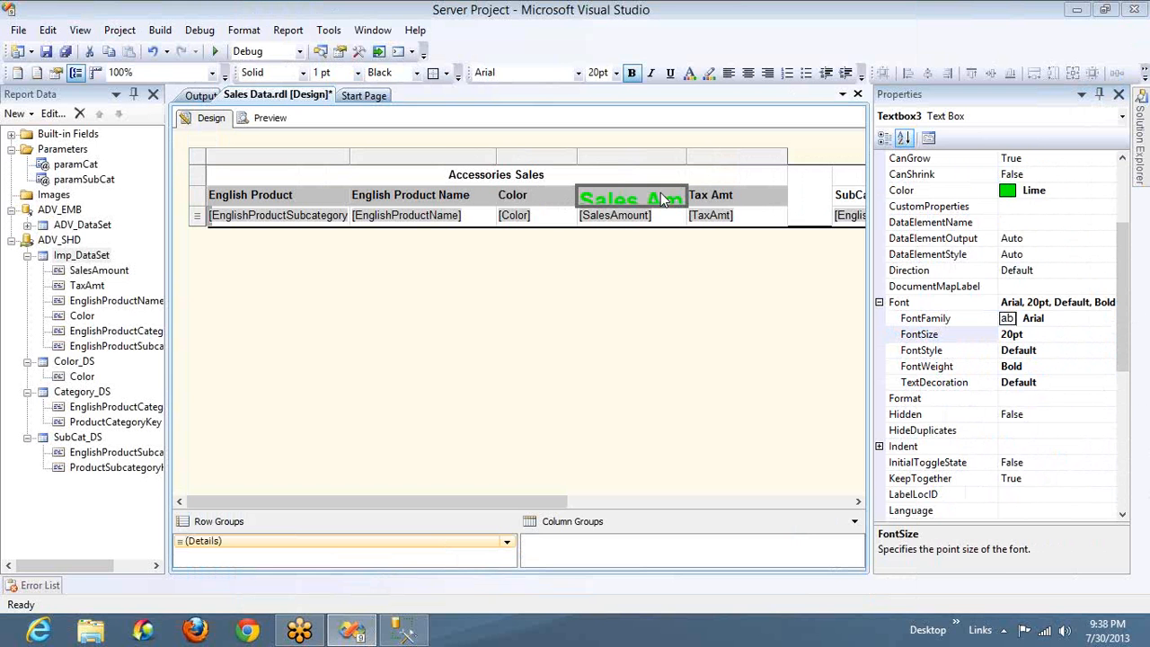
{"action": "left_click", "coordinate": [528, 201]}
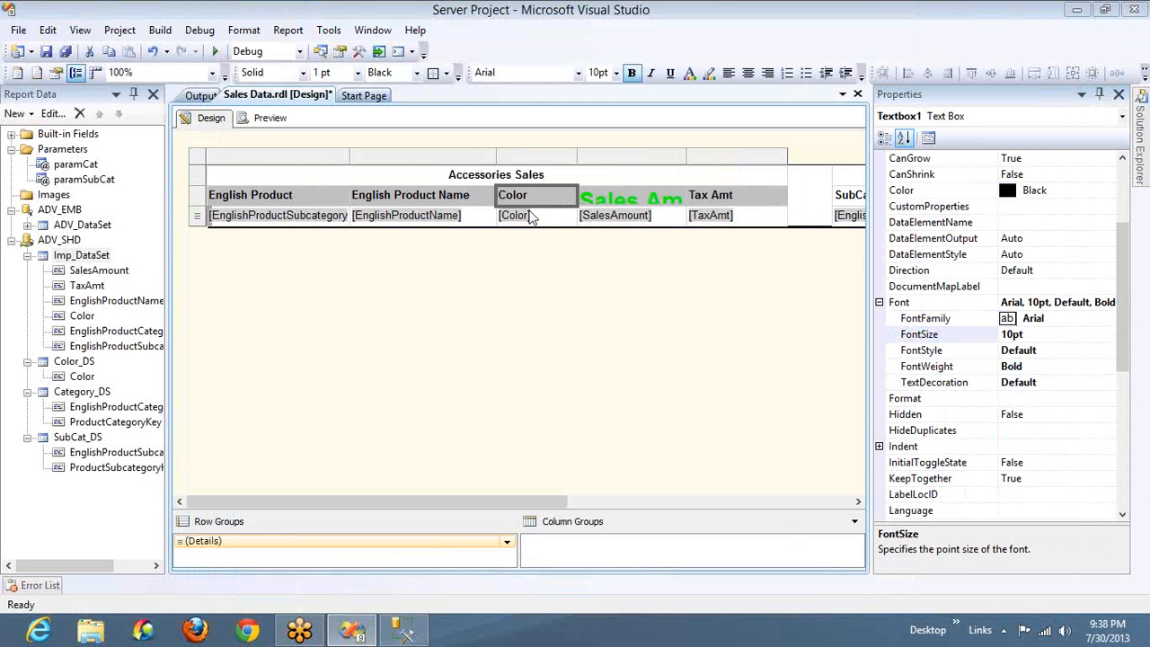
{"action": "left_click", "coordinate": [536, 216]}
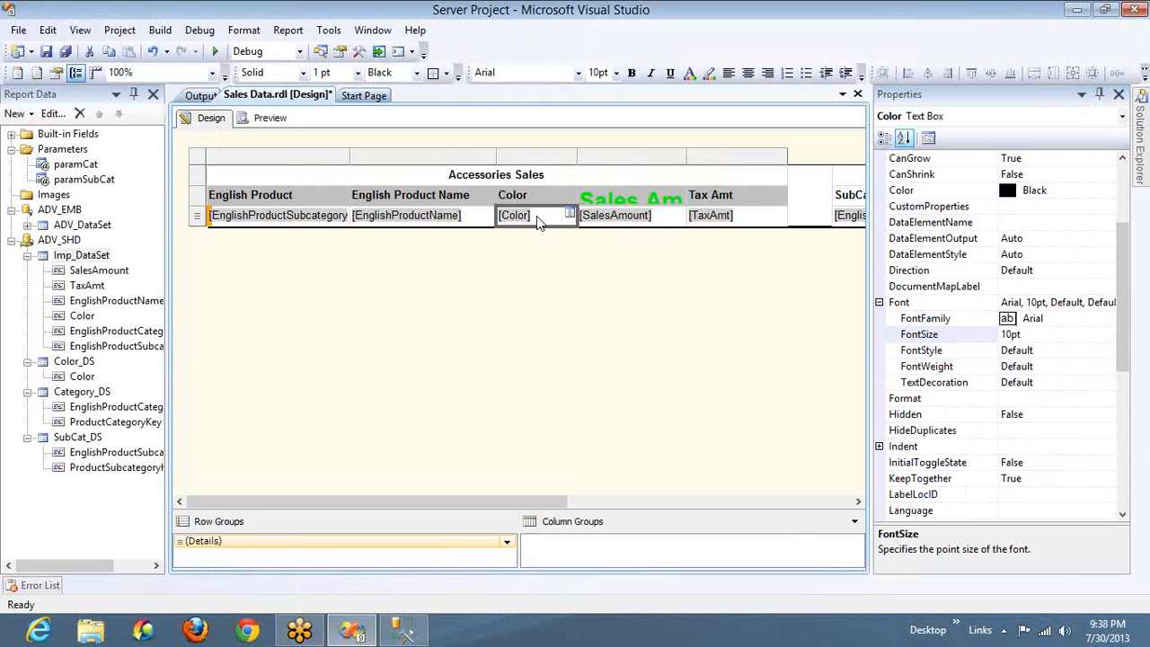
{"action": "left_click", "coordinate": [388, 223]}
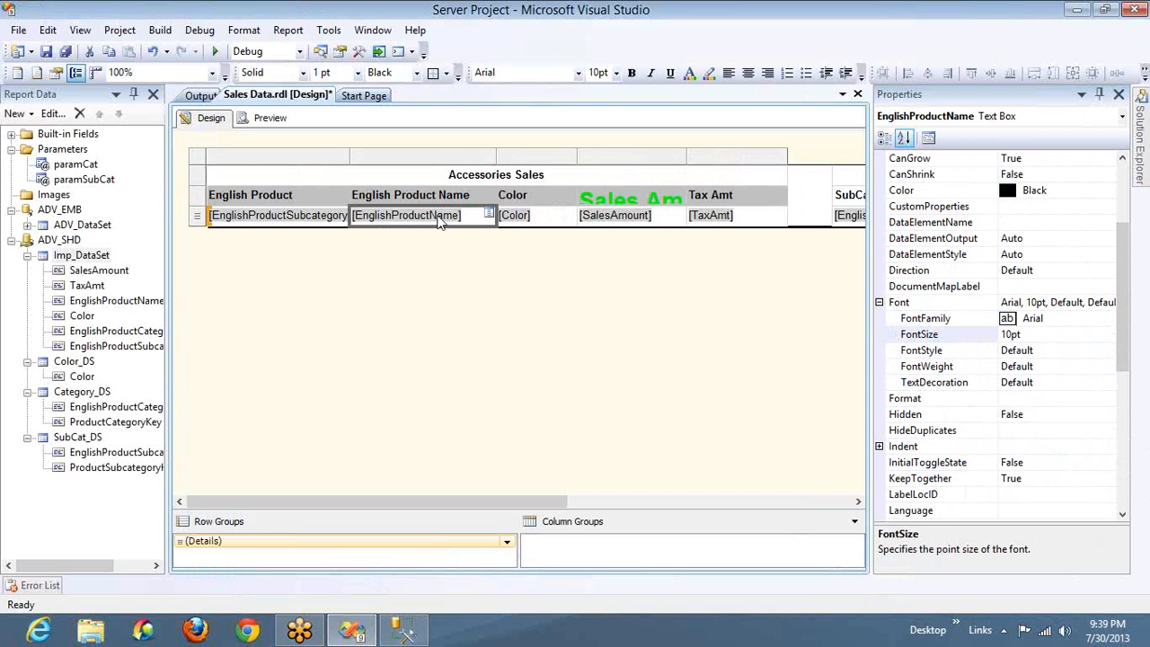
Look through the Details row group's group expression, page break, sorting and visibility options, discarding any changes
{"action": "double_click", "coordinate": [281, 550]}
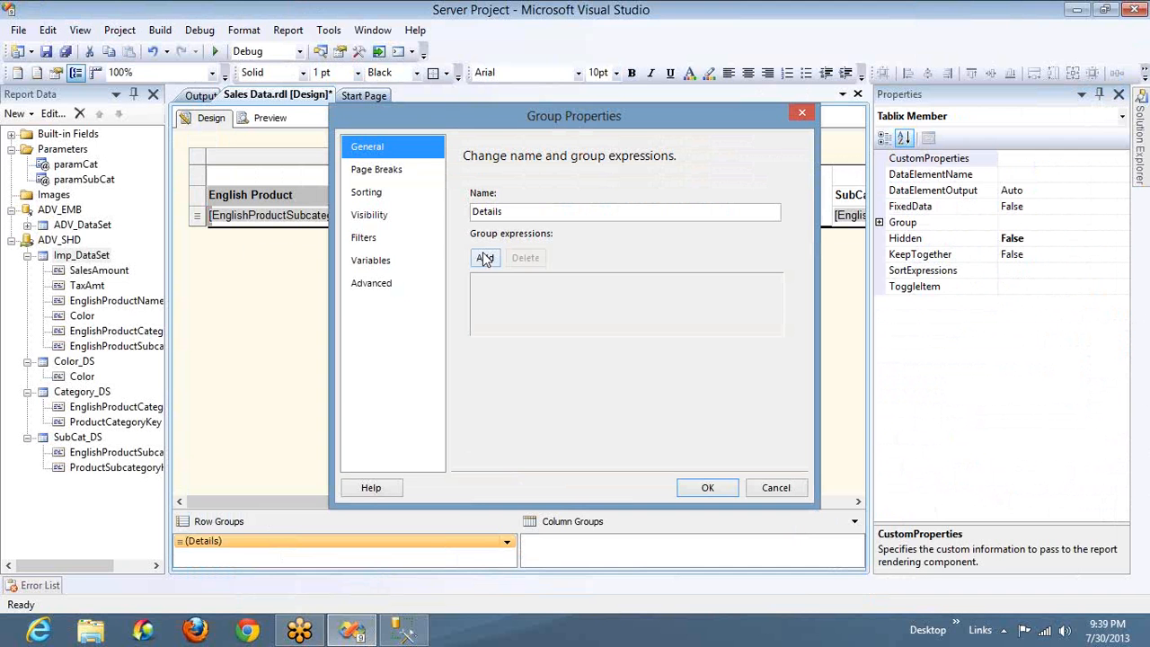
{"action": "left_click", "coordinate": [485, 258]}
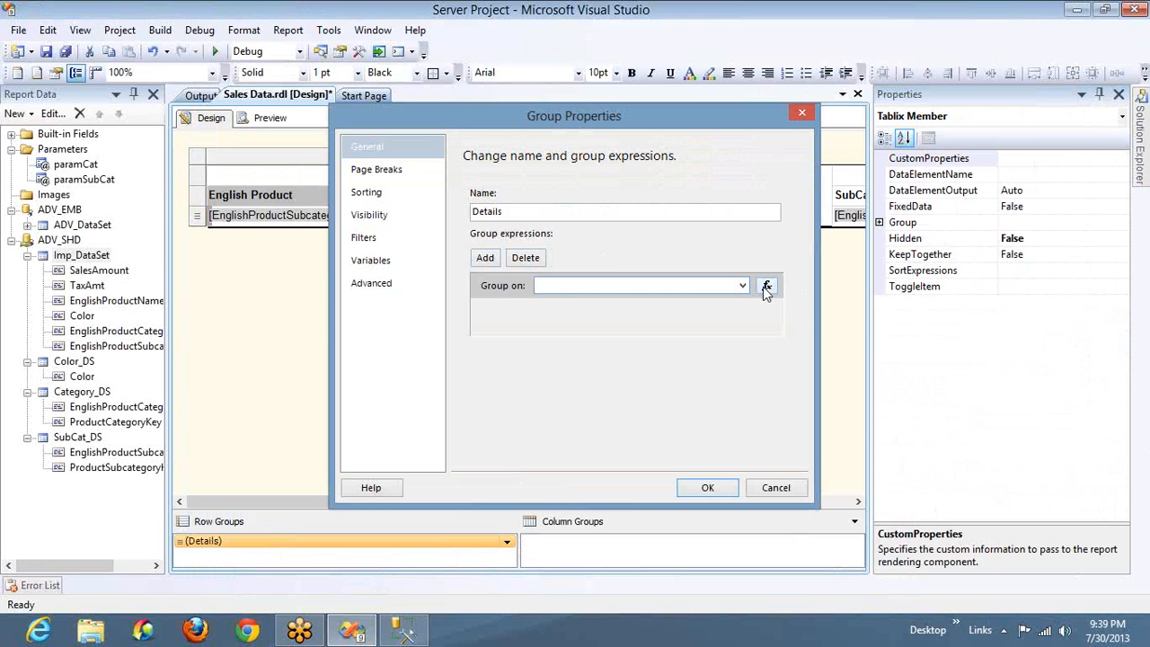
{"action": "left_click", "coordinate": [396, 174]}
{"action": "left_click", "coordinate": [409, 217]}
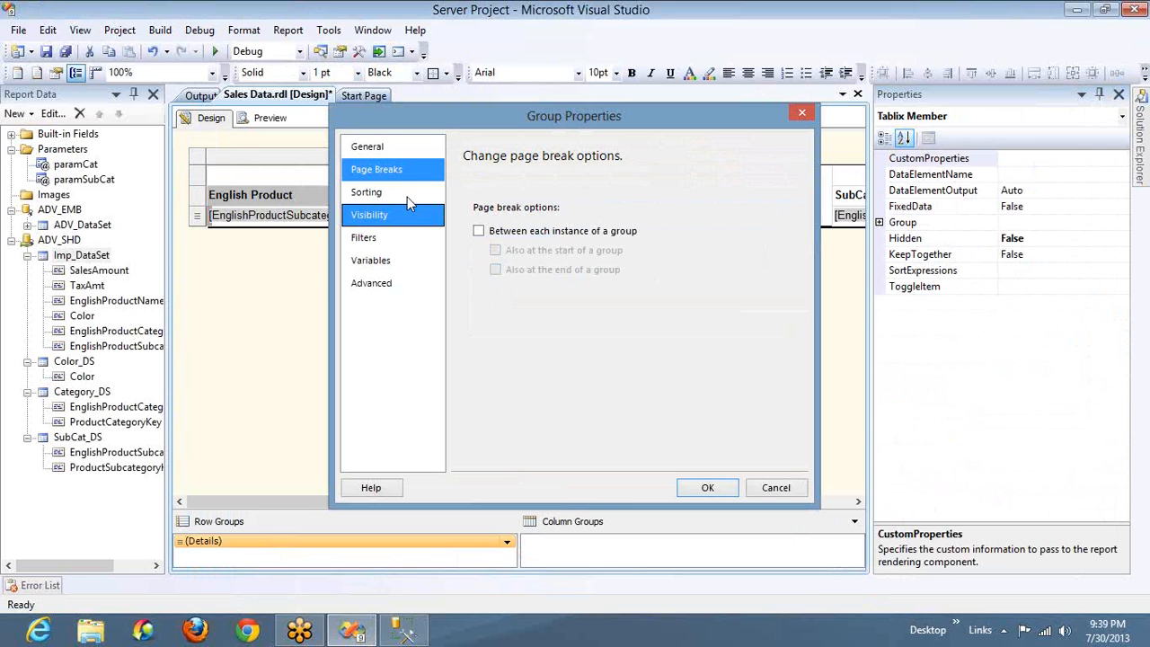
{"action": "left_click", "coordinate": [406, 196]}
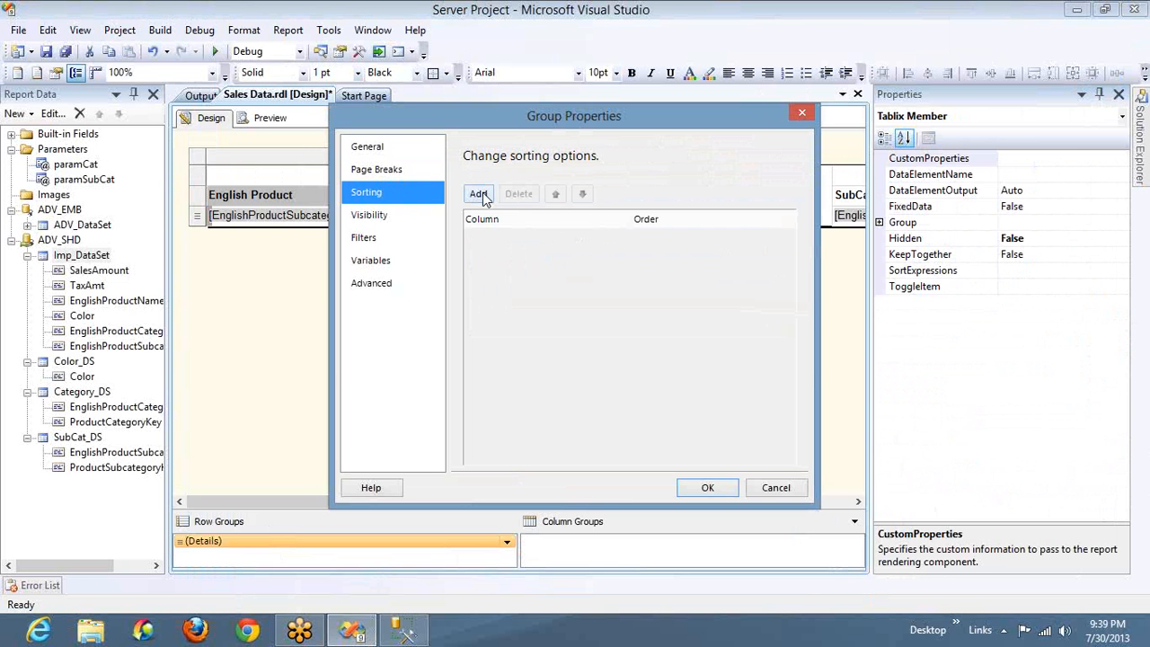
{"action": "left_click", "coordinate": [479, 194]}
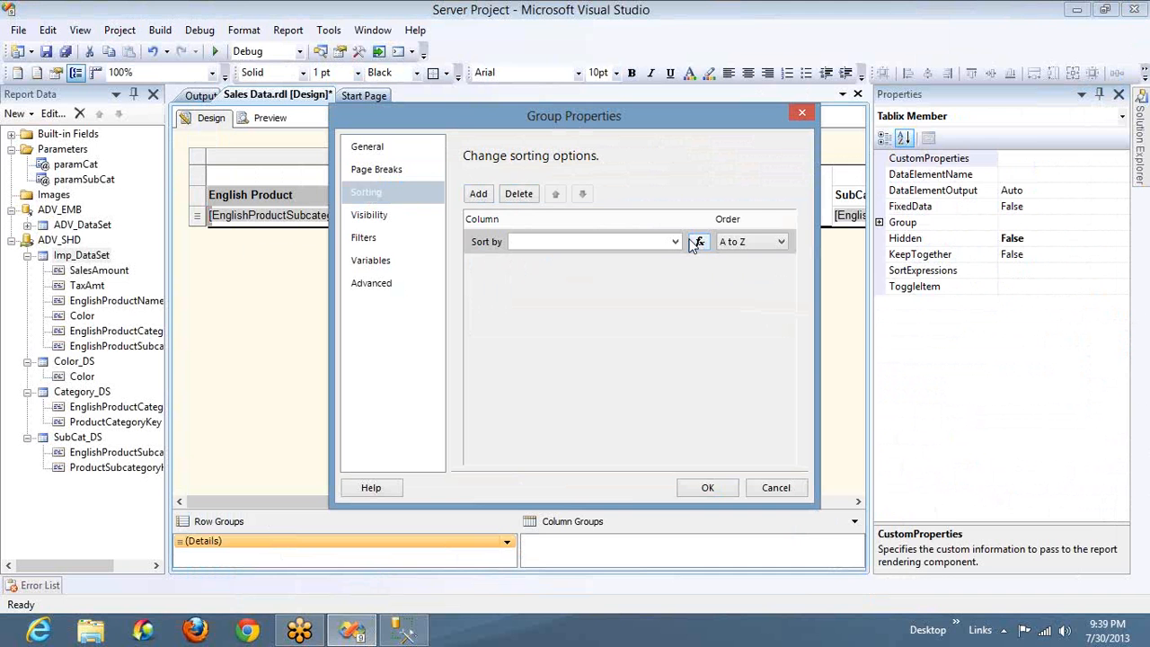
{"action": "left_click", "coordinate": [370, 217]}
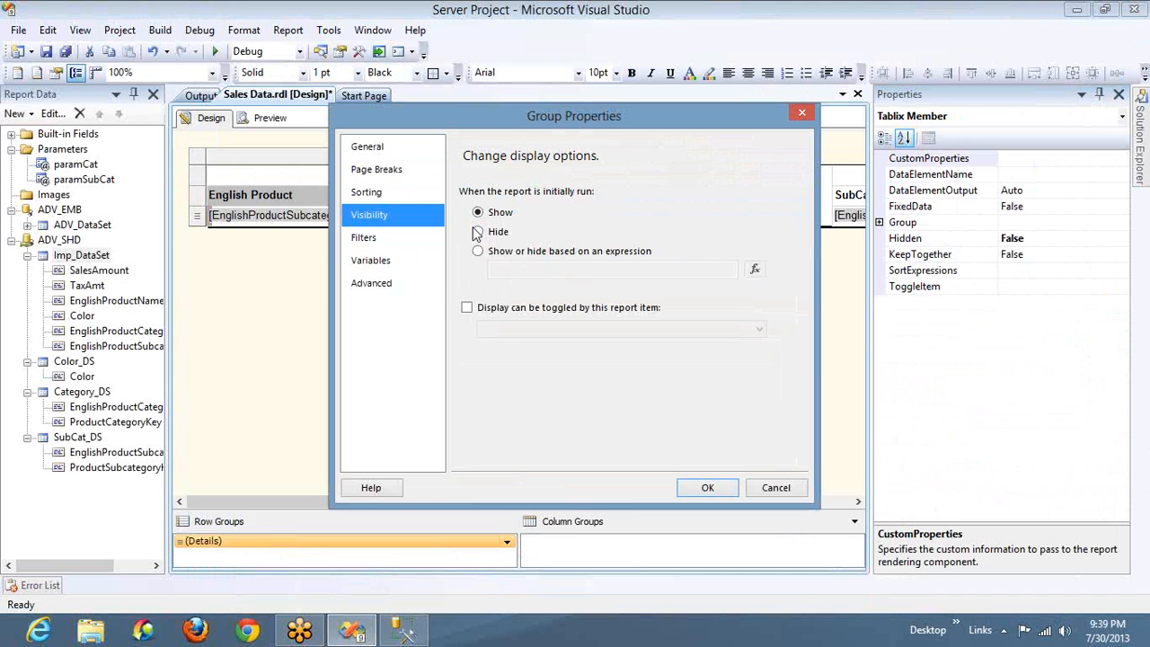
{"action": "left_click", "coordinate": [488, 251]}
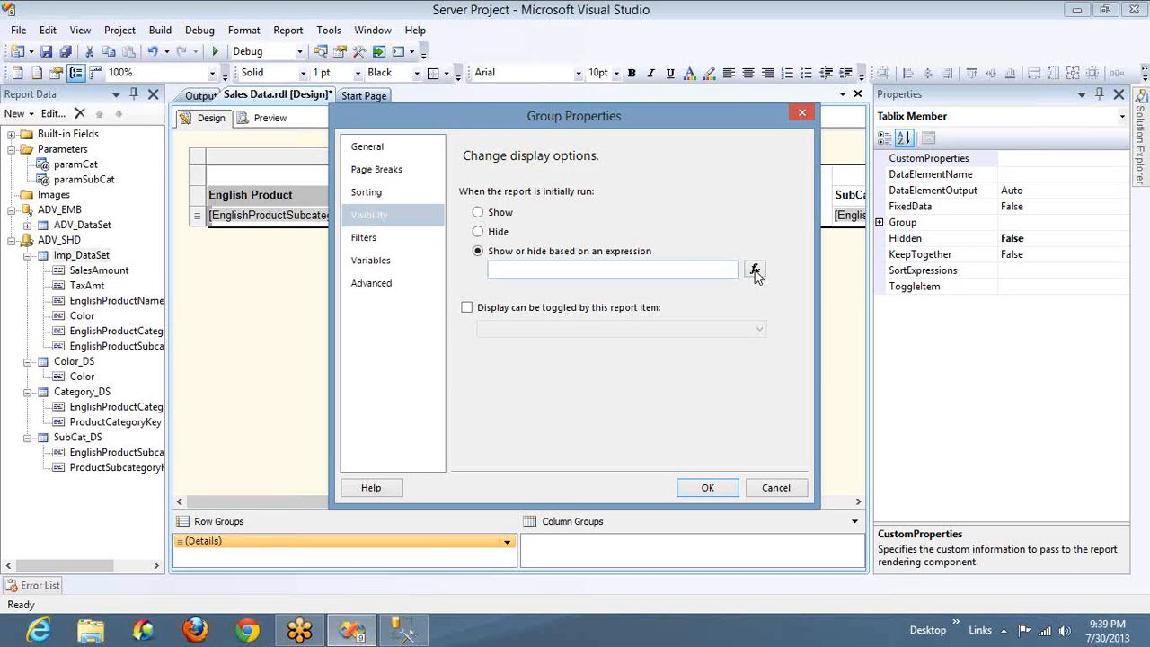
{"action": "left_click", "coordinate": [776, 491]}
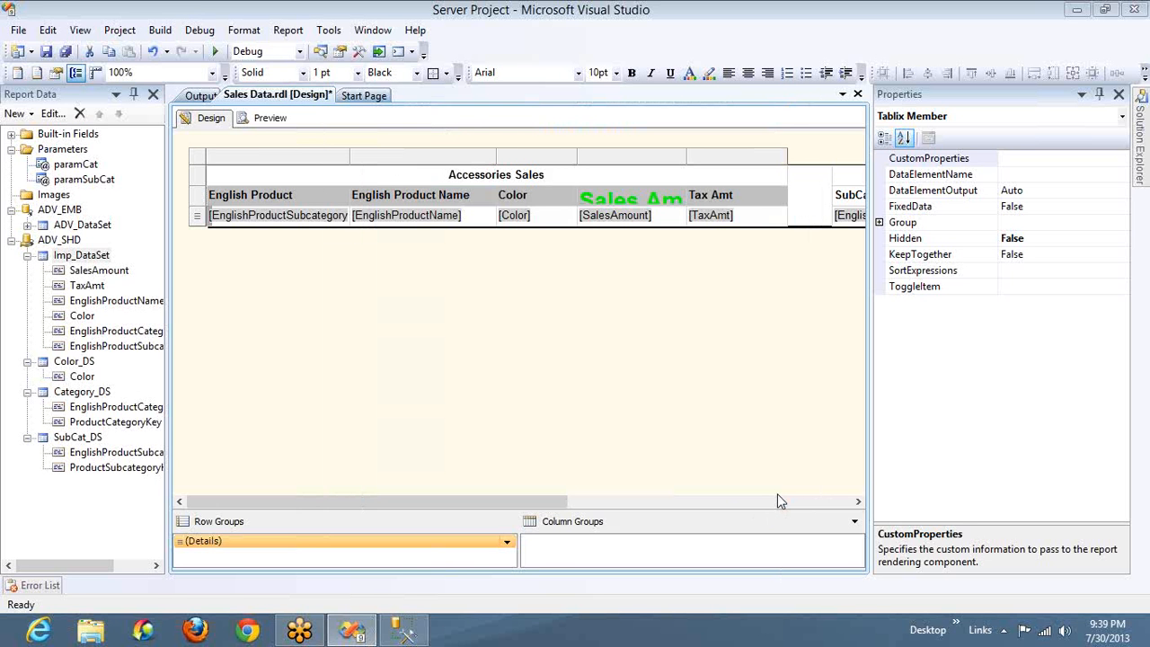